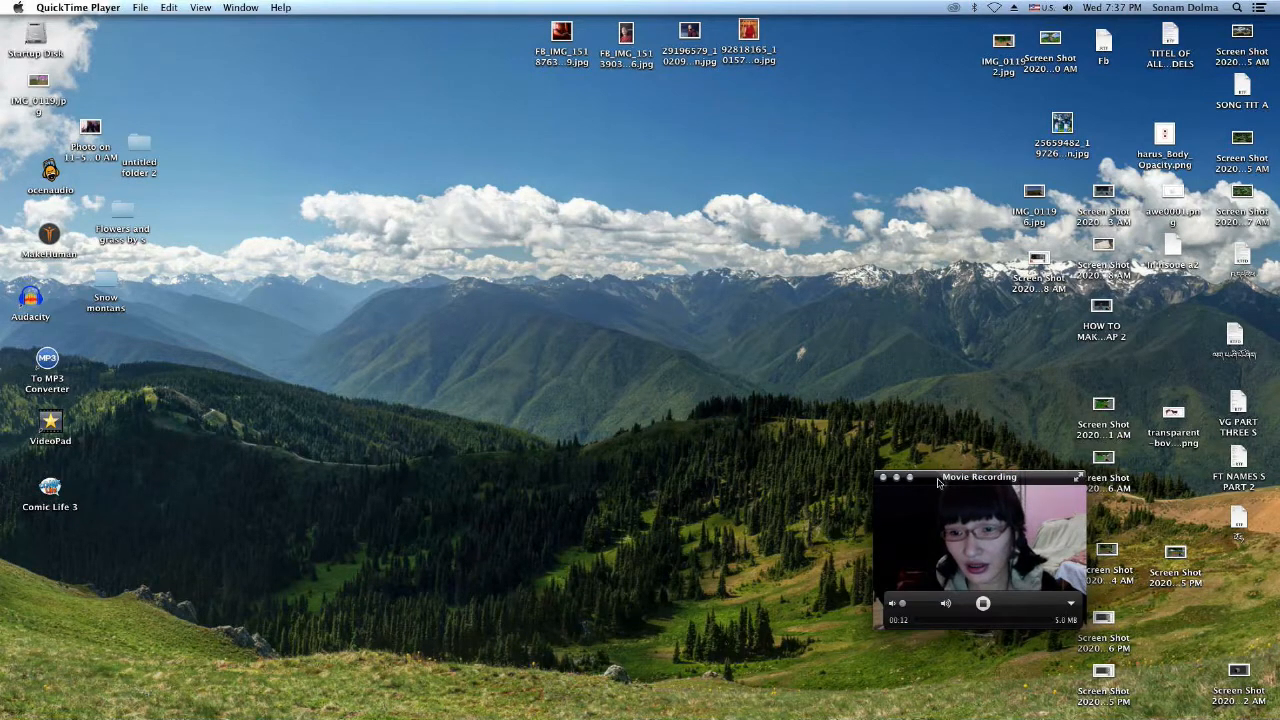
Launch Blender, dismiss the splash screen and show the 3D view's properties sidebar
mouse_move(2, 505)
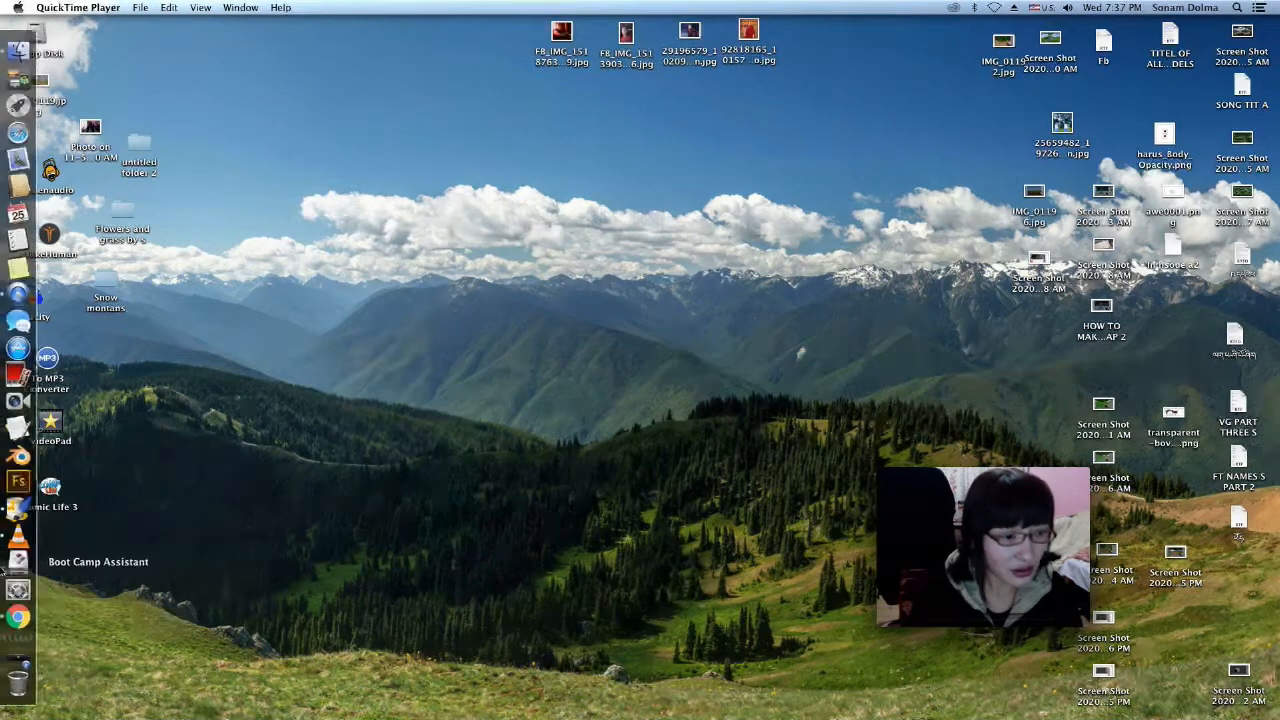
click(19, 458)
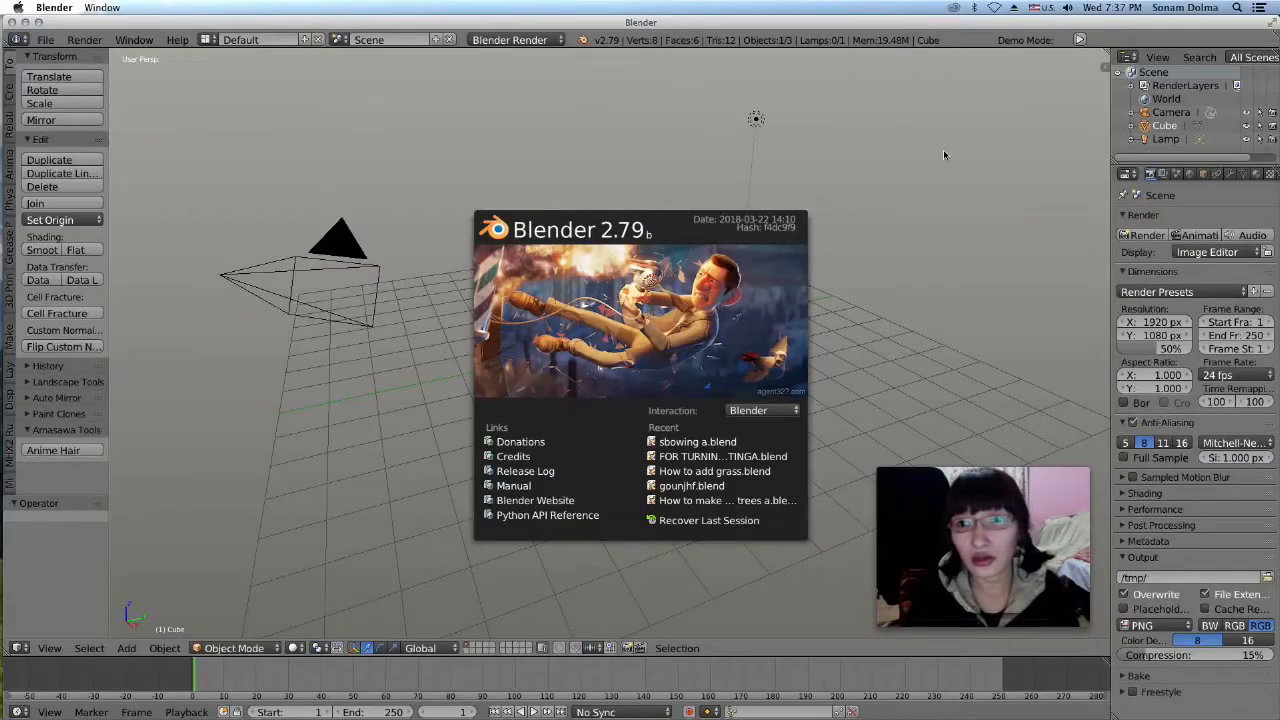
click(940, 156)
click(1105, 67)
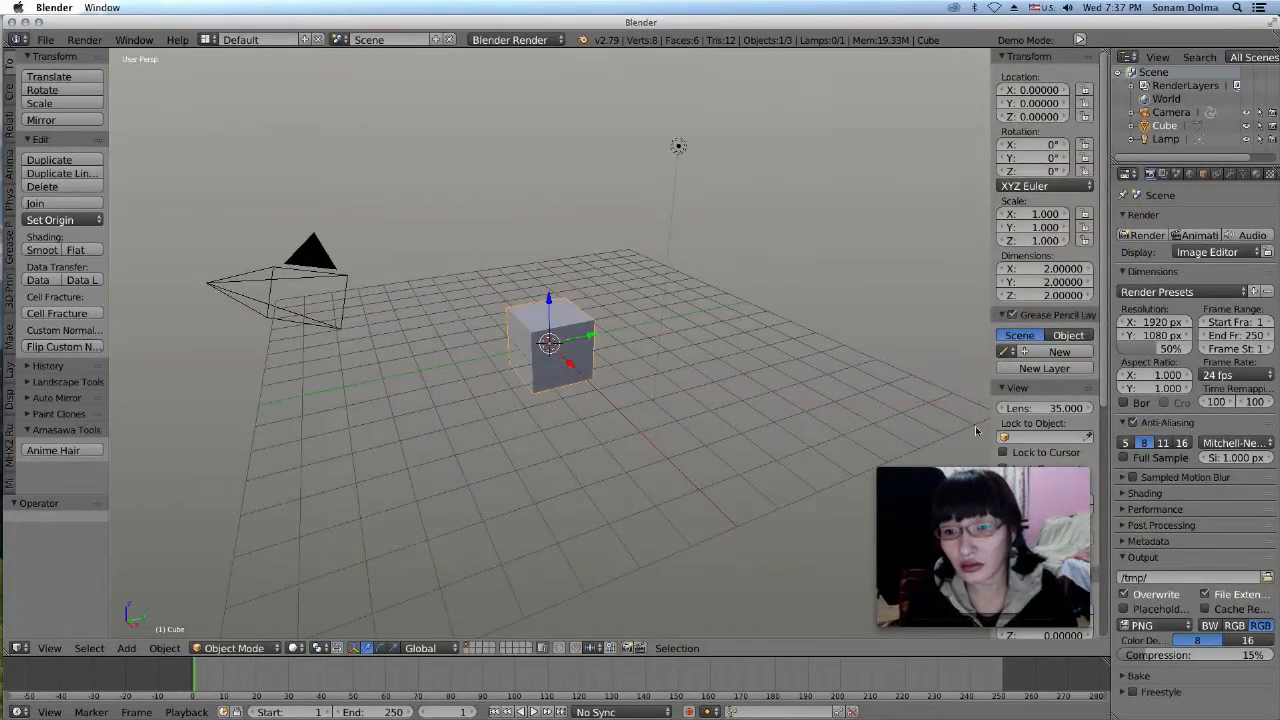
Start the Screencast Keys display in the 3D view and set its mouse size to 150
drag(986, 475, 884, 492)
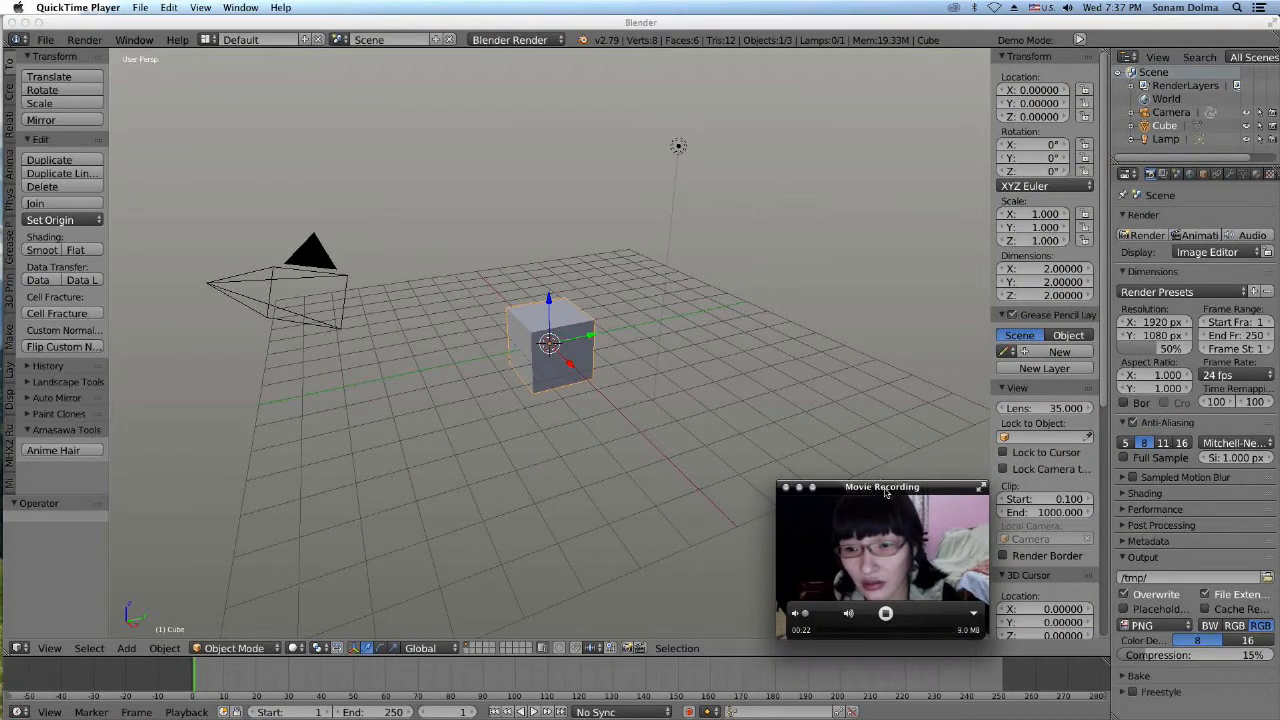
scroll(1048, 420, down, 9)
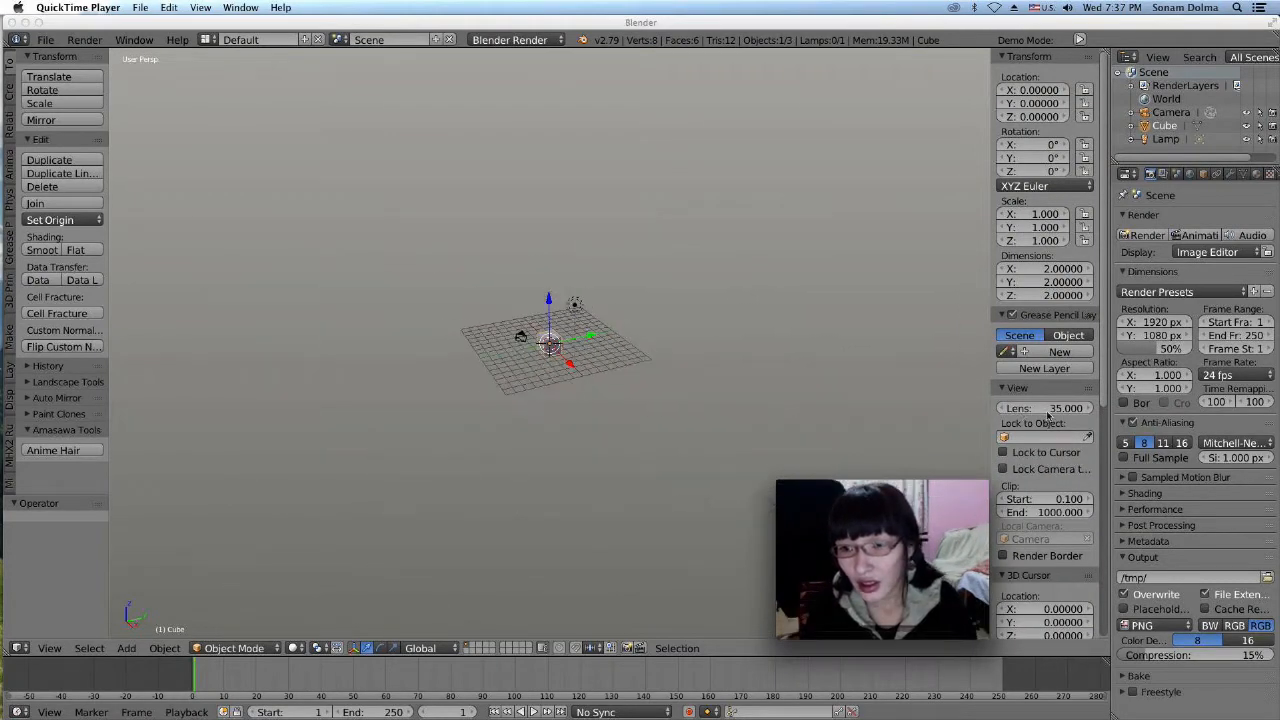
click(1105, 356)
drag(1105, 356, 1077, 660)
click(1049, 628)
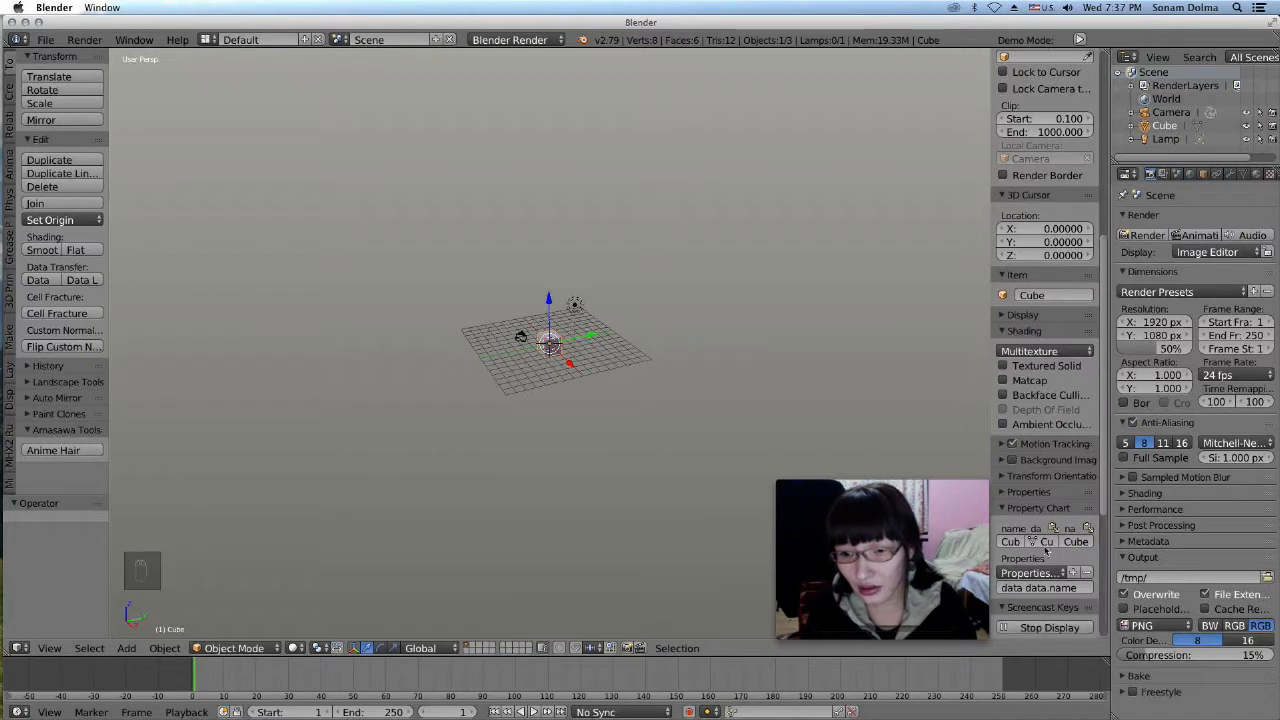
drag(1014, 510, 1130, 510)
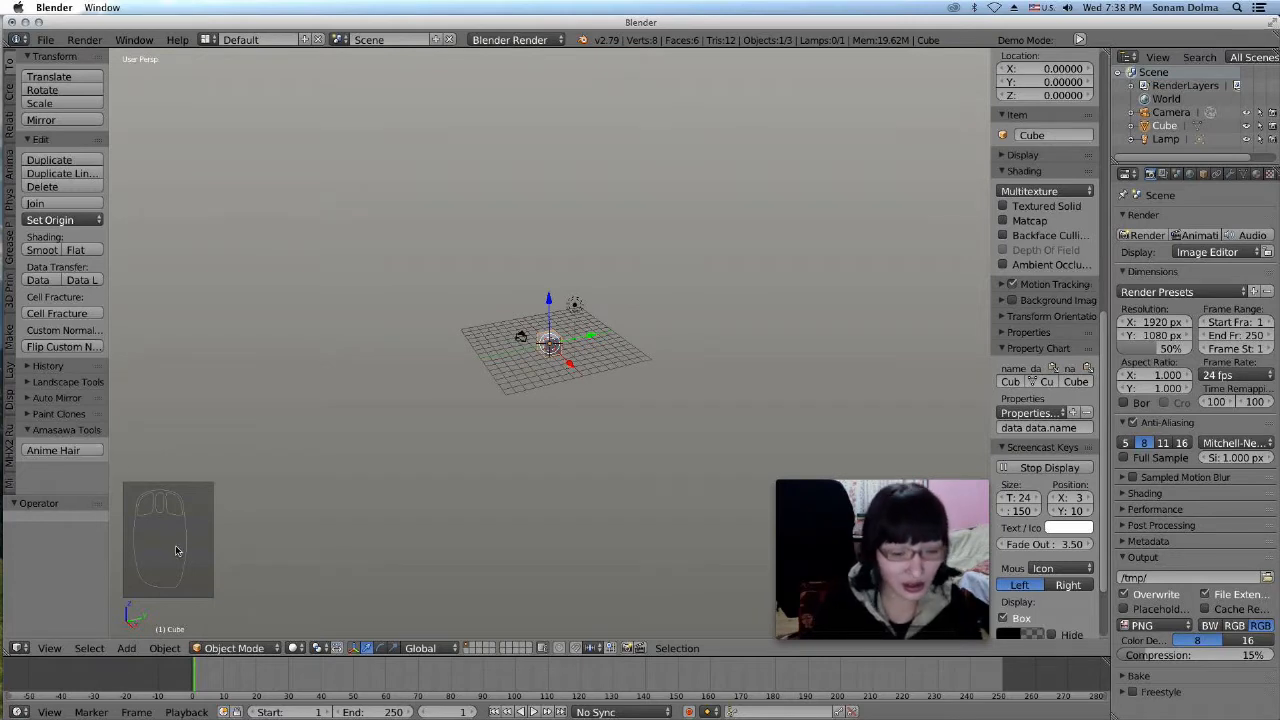
Switch to the front view and delete the default cube, lamp and camera
scroll(162, 503, up, 5)
click(50, 648)
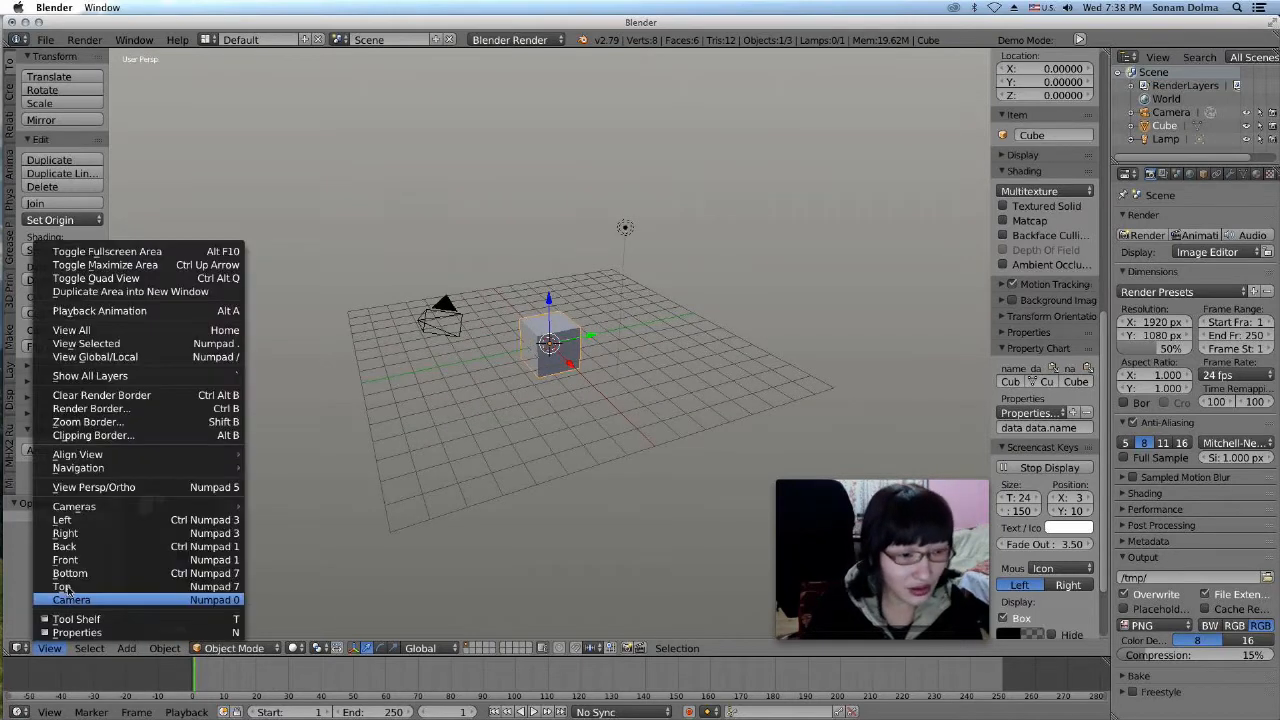
click(100, 560)
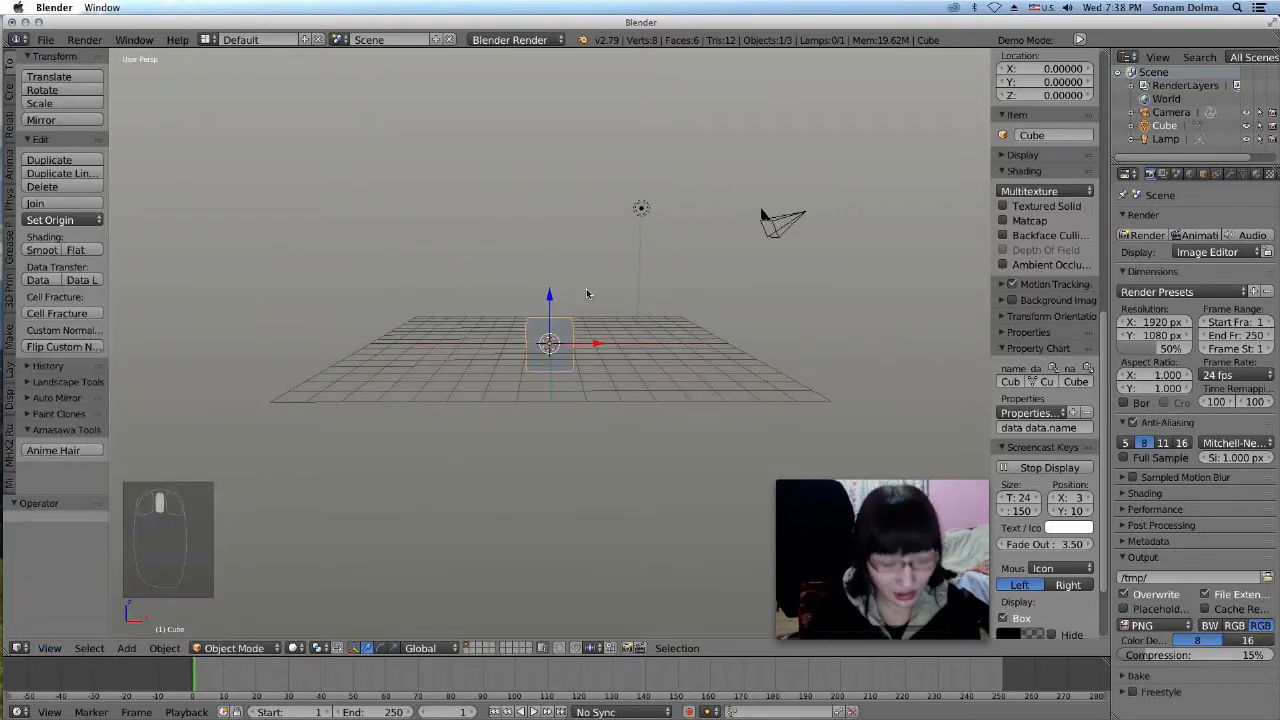
key(a)
key(a)
key(a)
key(a)
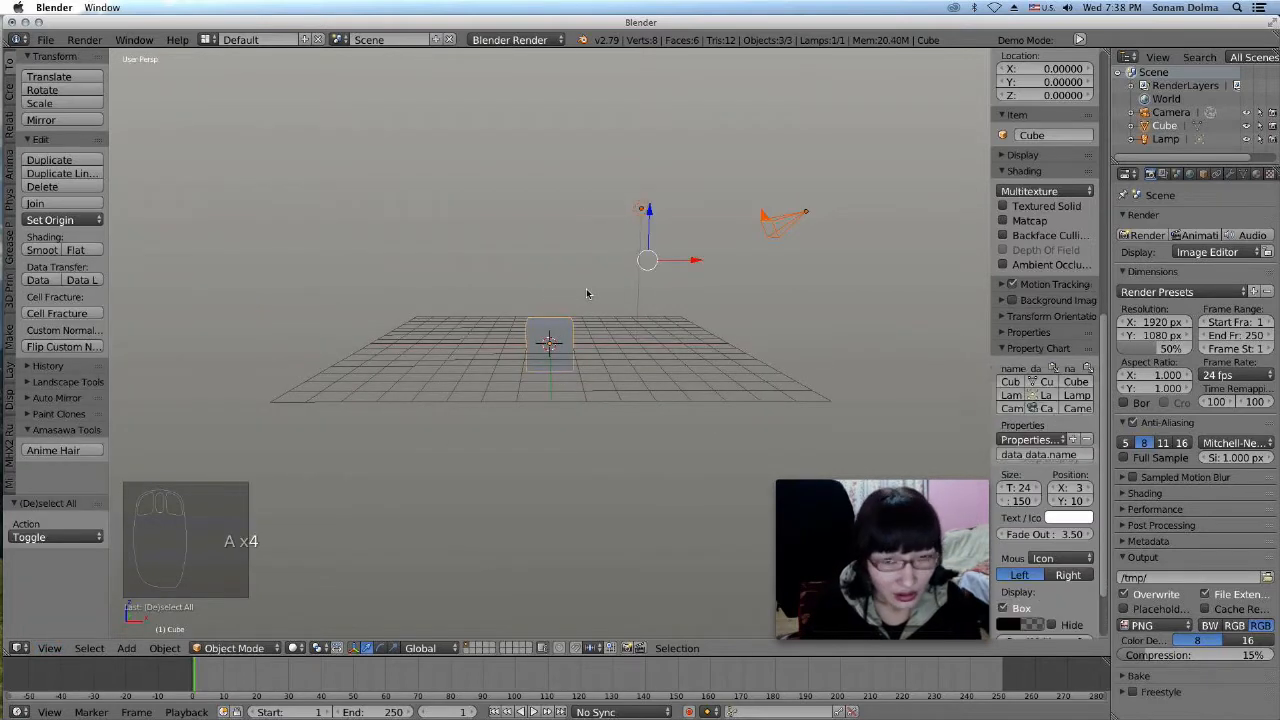
key(x)
click(586, 290)
Add a mesh plane at the scene centre and scale it up until it covers the grid floor
scroll(528, 387, up, 2)
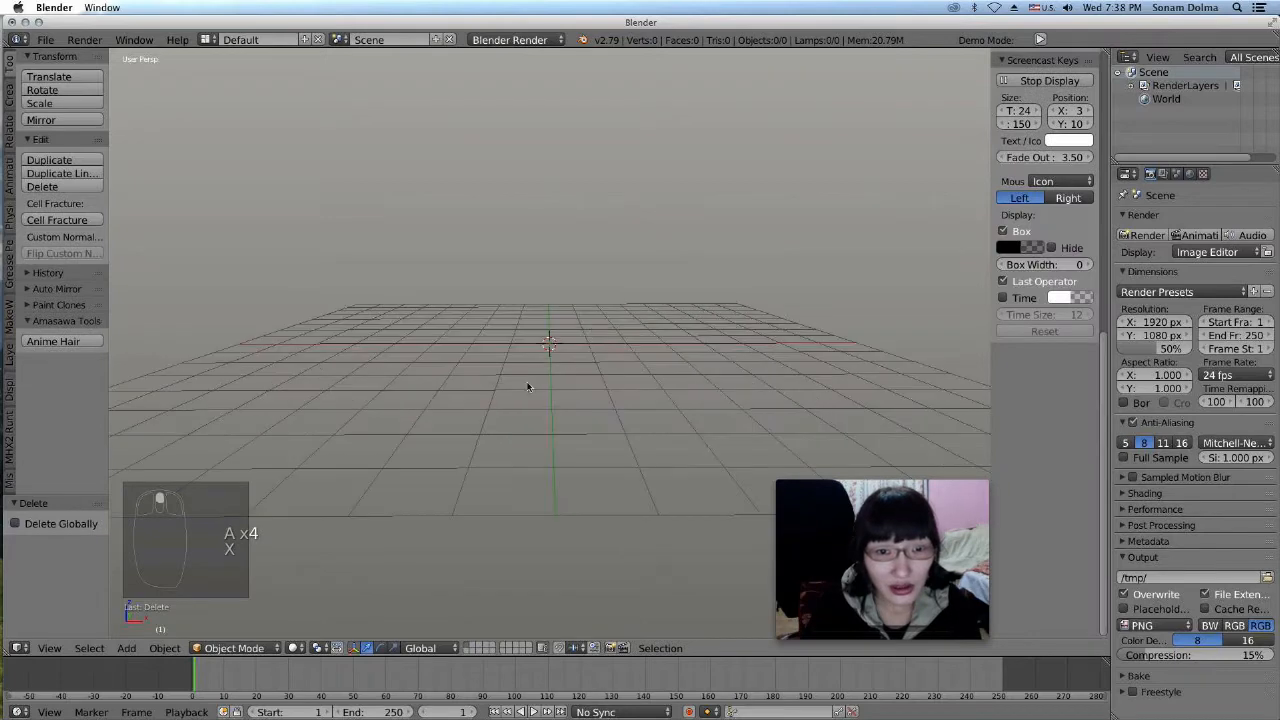
key(shift+a)
mouse_move(540, 375)
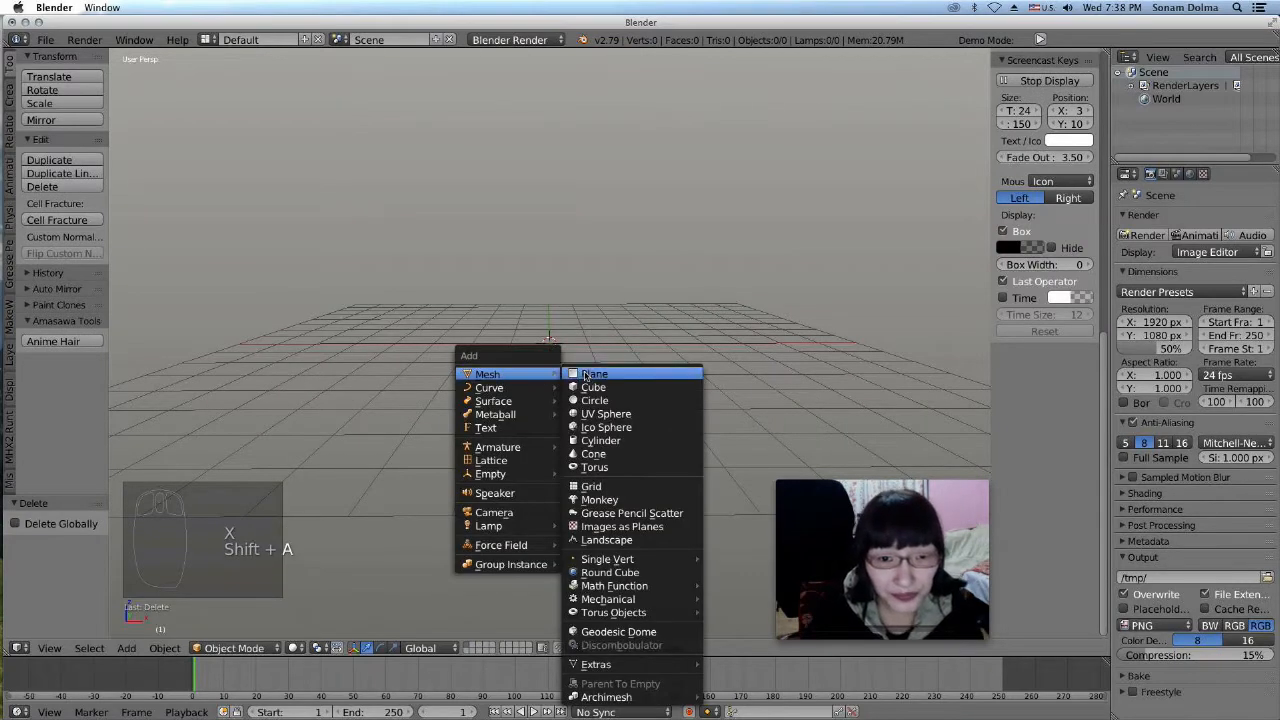
click(585, 372)
key(s)
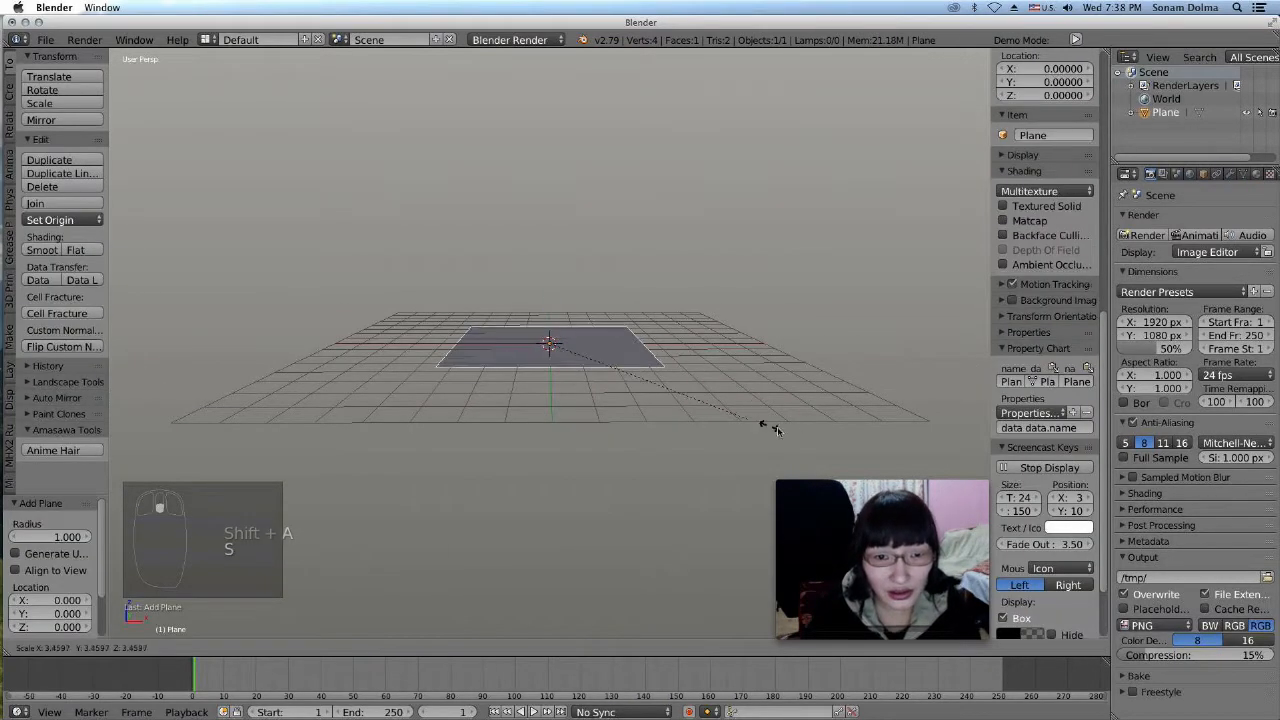
click(712, 408)
key(s)
click(729, 409)
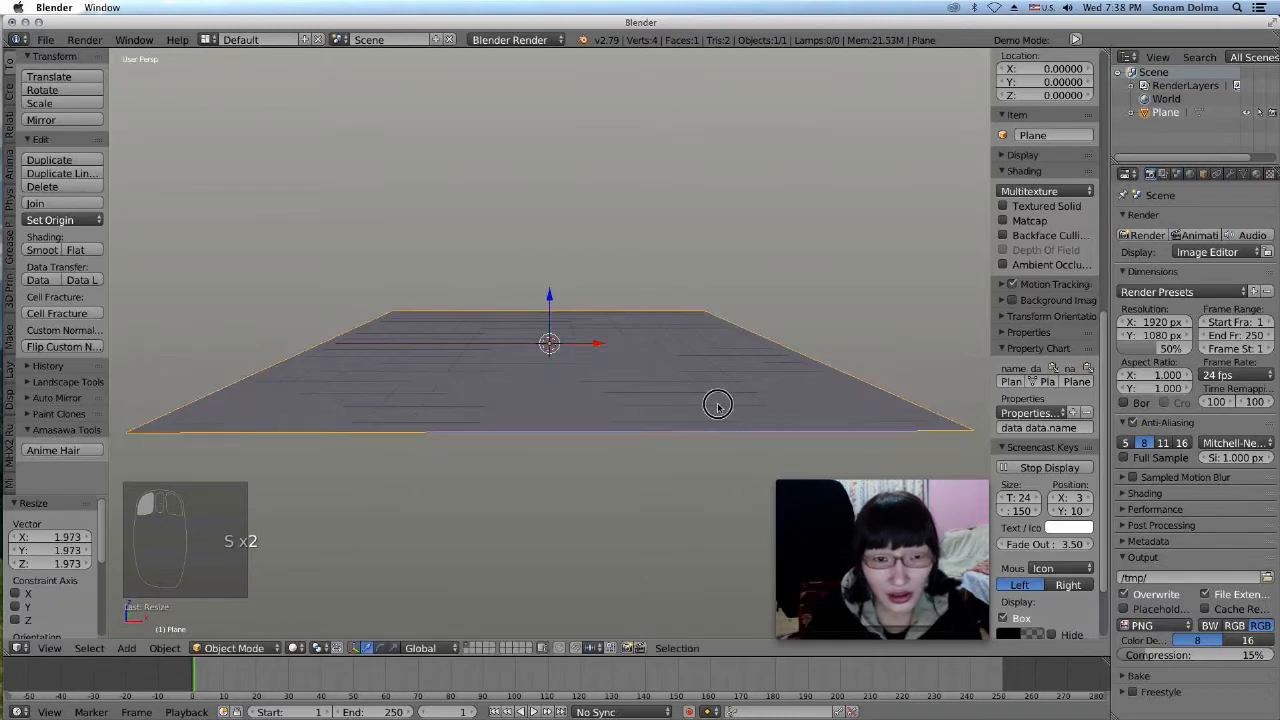
Enter Edit Mode on the plane and subdivide it with 10 cuts
click(230, 650)
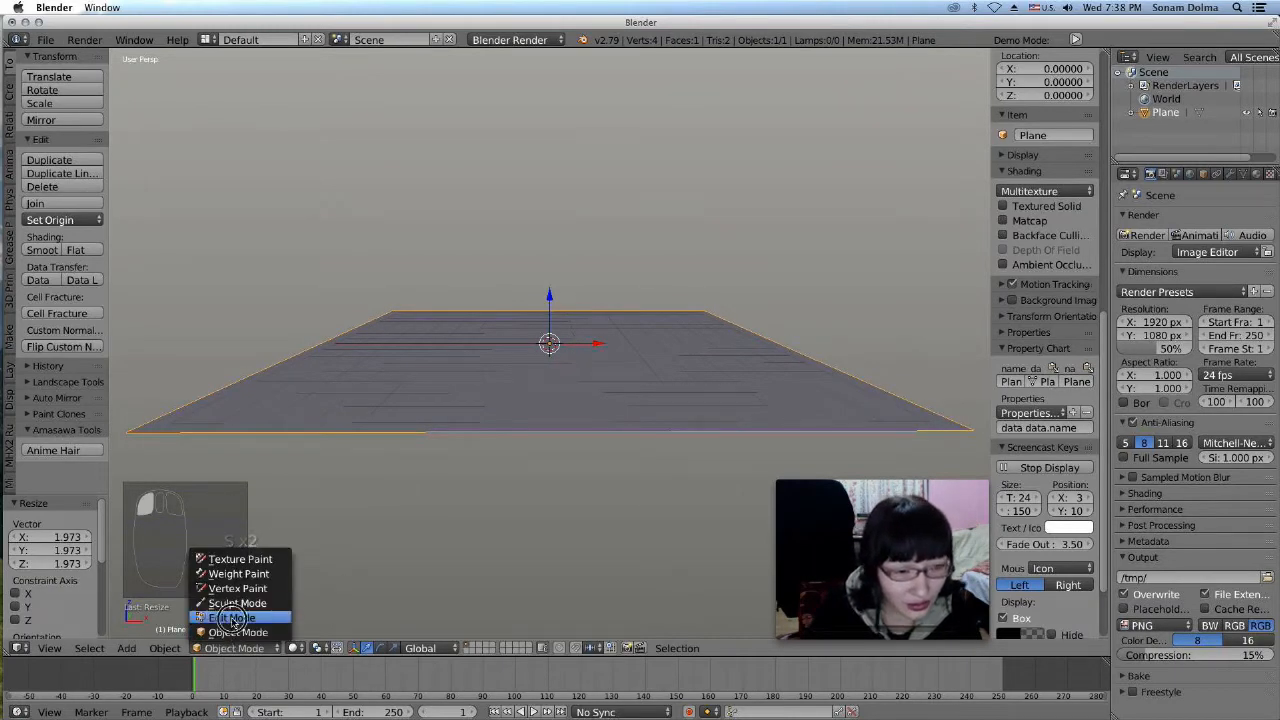
click(231, 618)
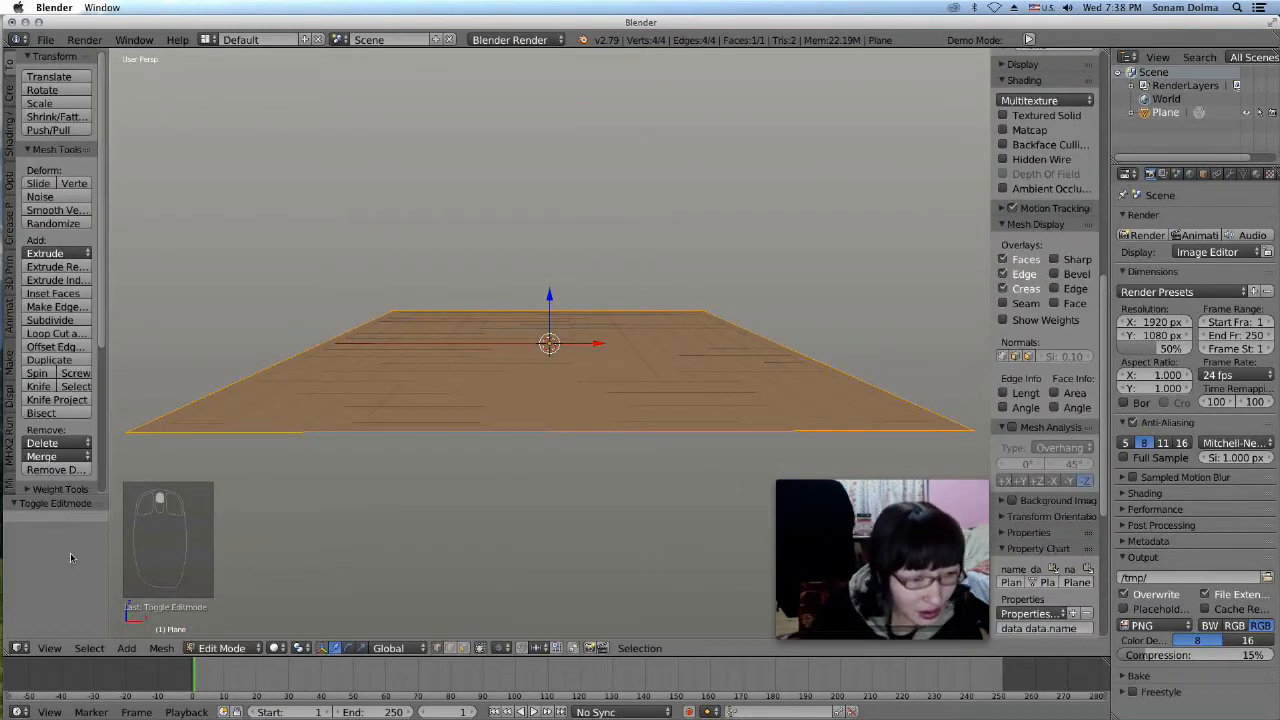
click(221, 648)
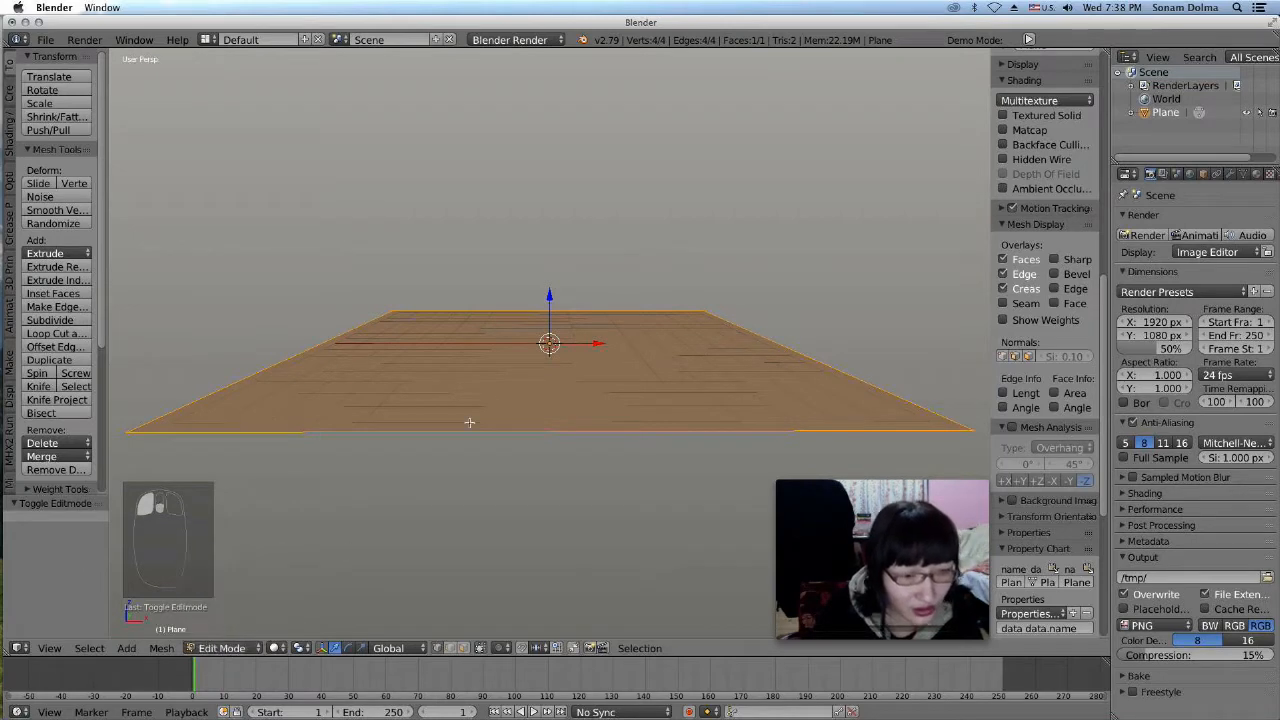
key(w)
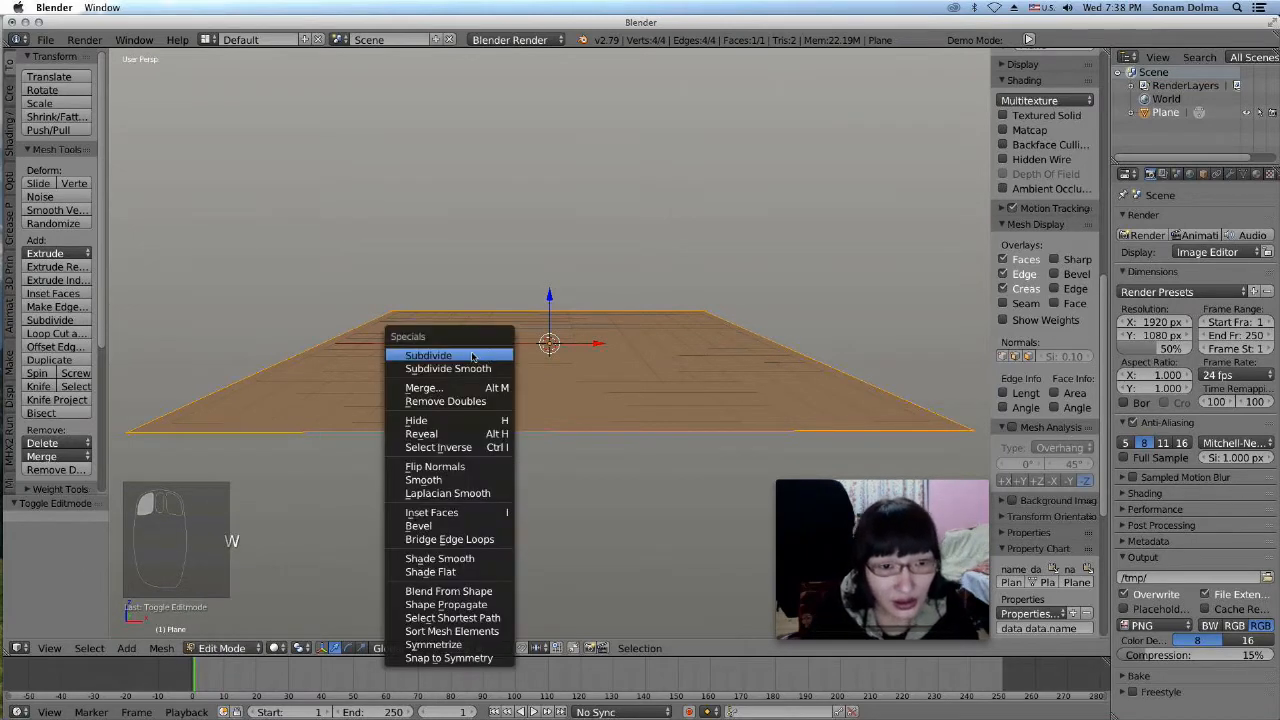
click(473, 357)
drag(49, 536, 90, 536)
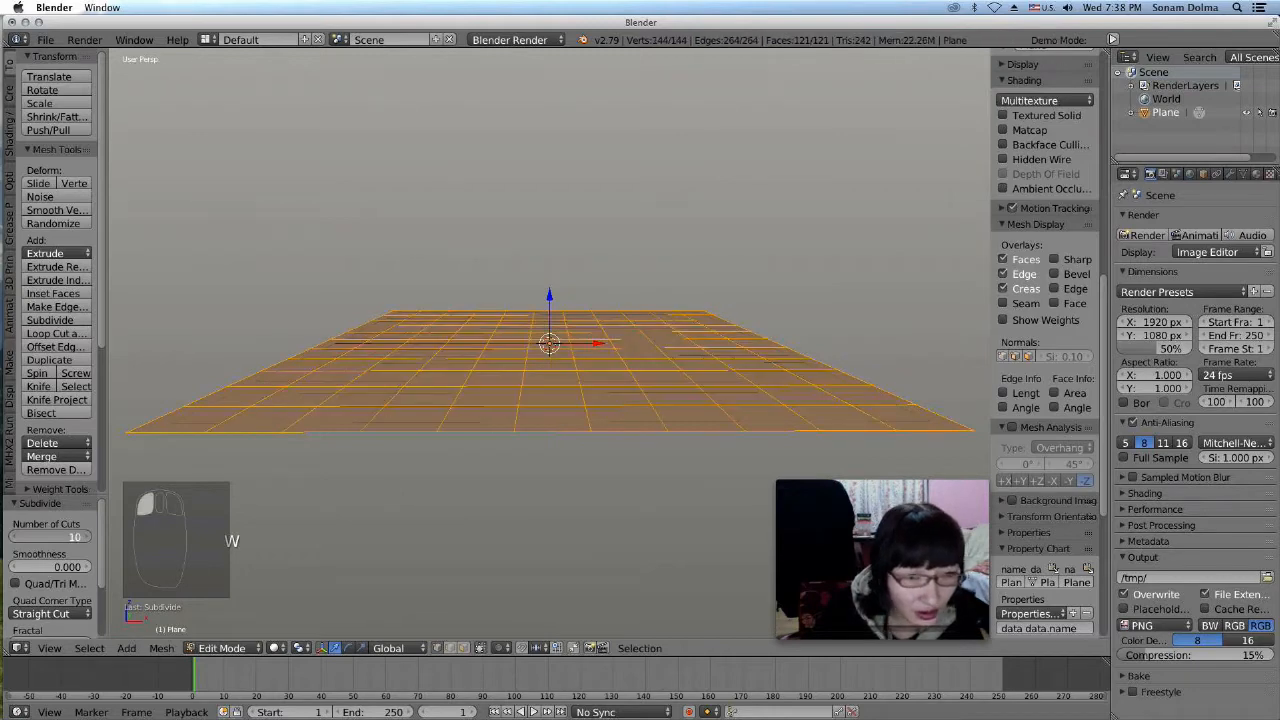
Subdivide the plane again with 2 cuts and a fractal value of 0.830 to roughen the surface
scroll(22, 555, down, 3)
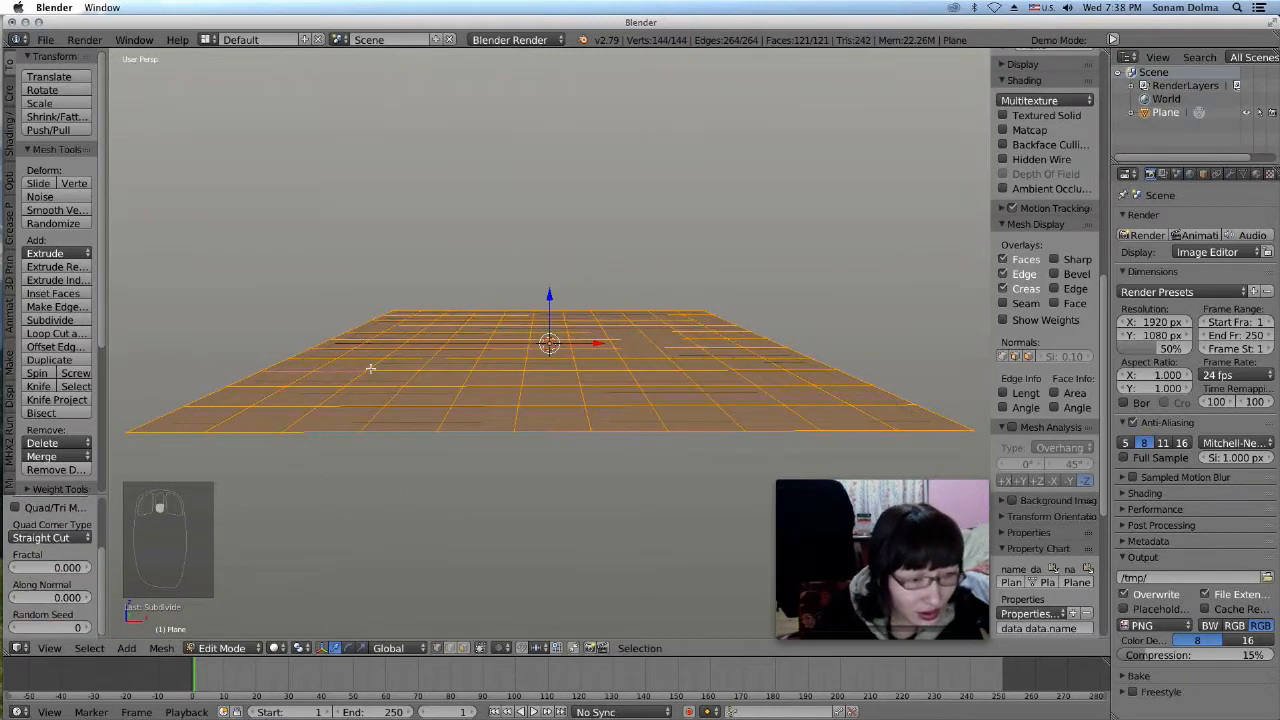
key(w)
click(528, 306)
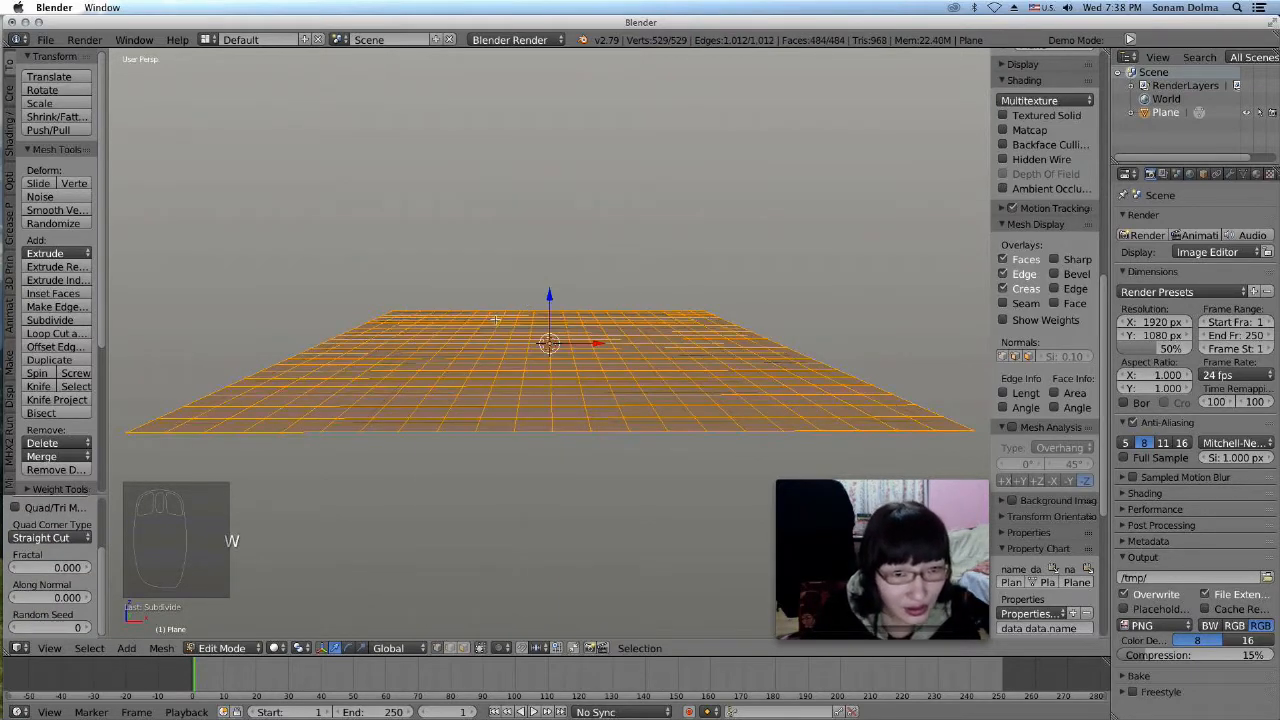
scroll(55, 545, up, 3)
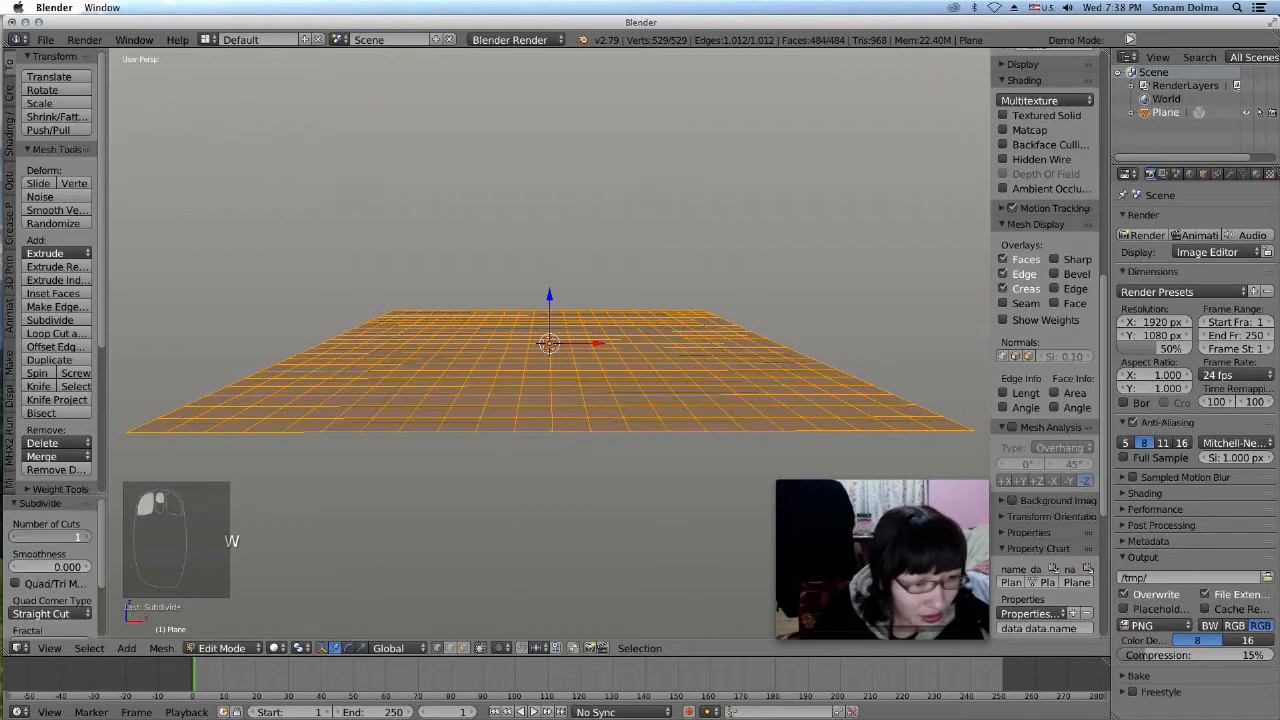
click(85, 536)
scroll(50, 595, down, 2)
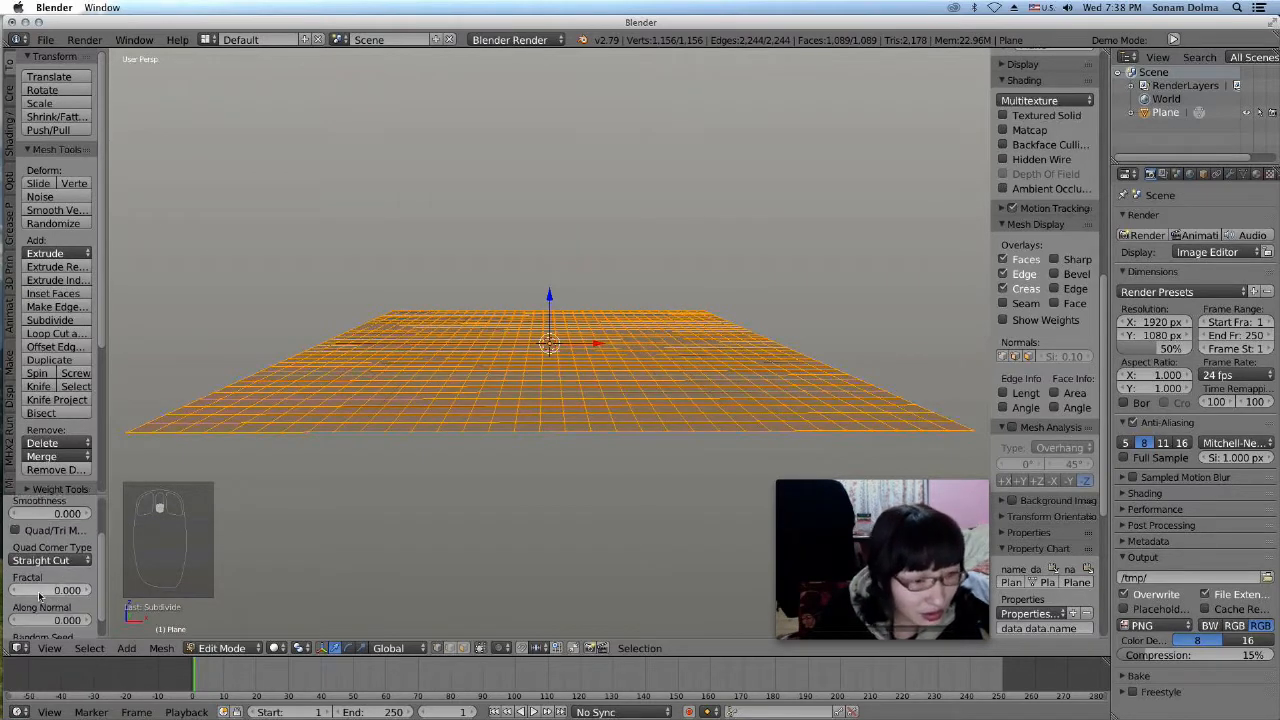
drag(50, 590, 79, 590)
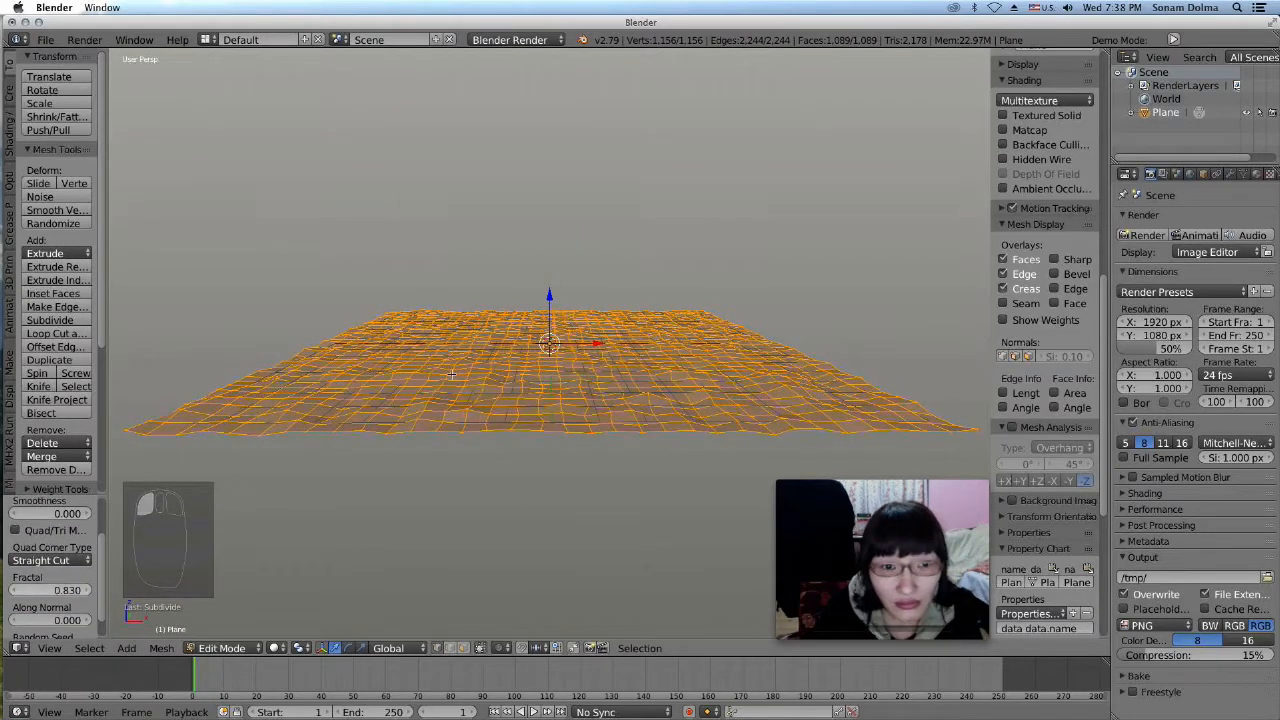
Set the number of cuts of the last subdivision to 4 for a denser terrain mesh
scroll(529, 374, up, 3)
middle_drag(554, 409, 562, 450)
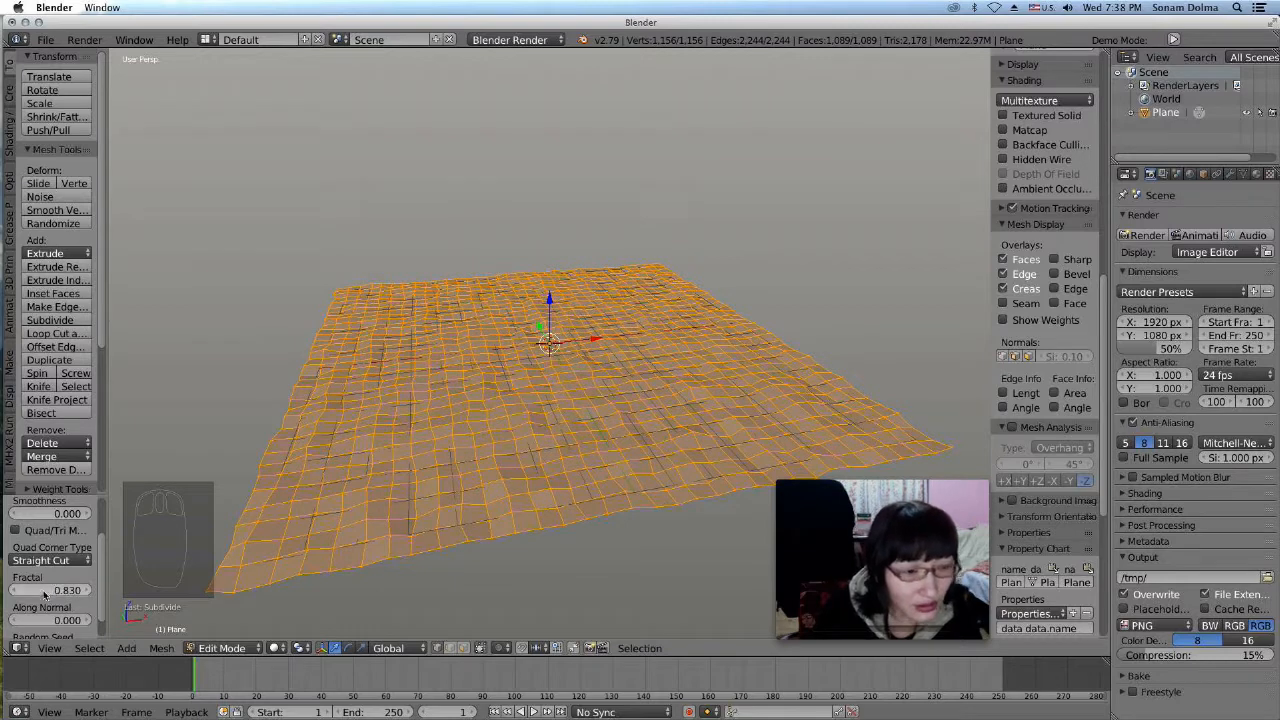
drag(101, 546, 100, 478)
click(85, 538)
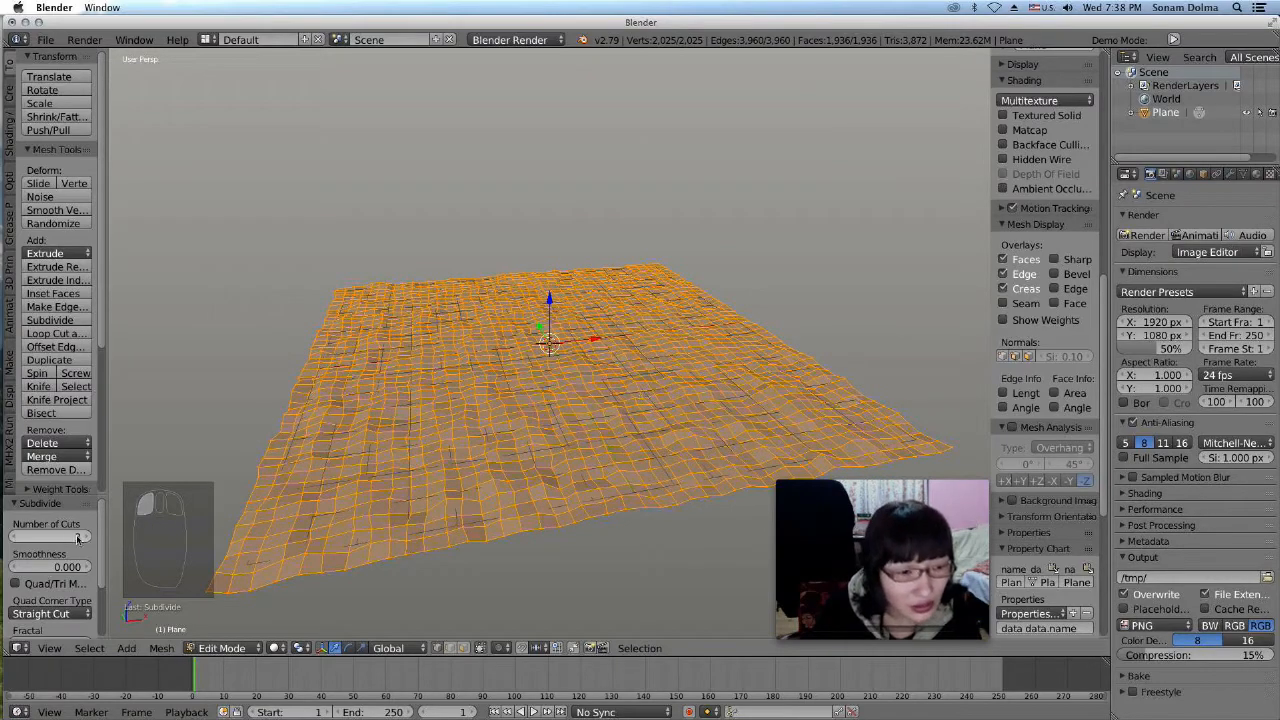
click(85, 538)
From the top view, circle-select a band of vertices across the full width of the plane's rear half
scroll(219, 486, up, 4)
middle_drag(770, 325, 719, 285)
click(719, 285)
key(c)
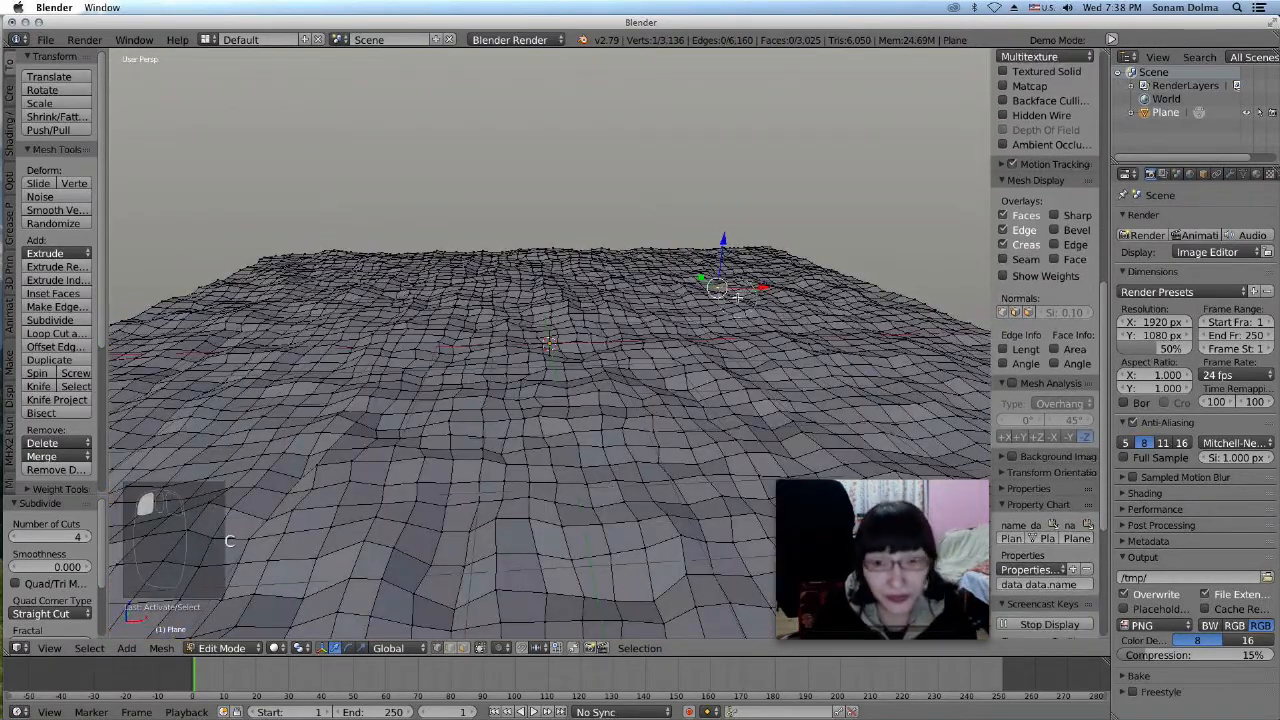
click(49, 648)
click(60, 592)
scroll(746, 298, down, 3)
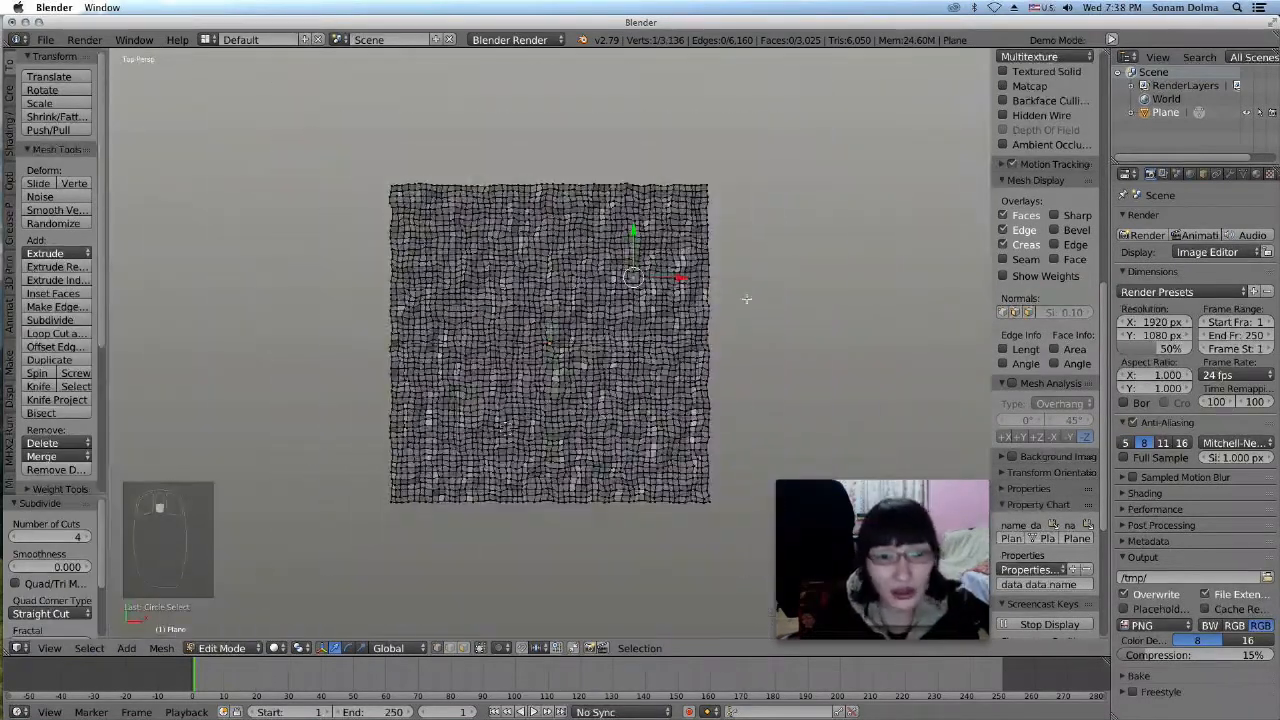
key(c)
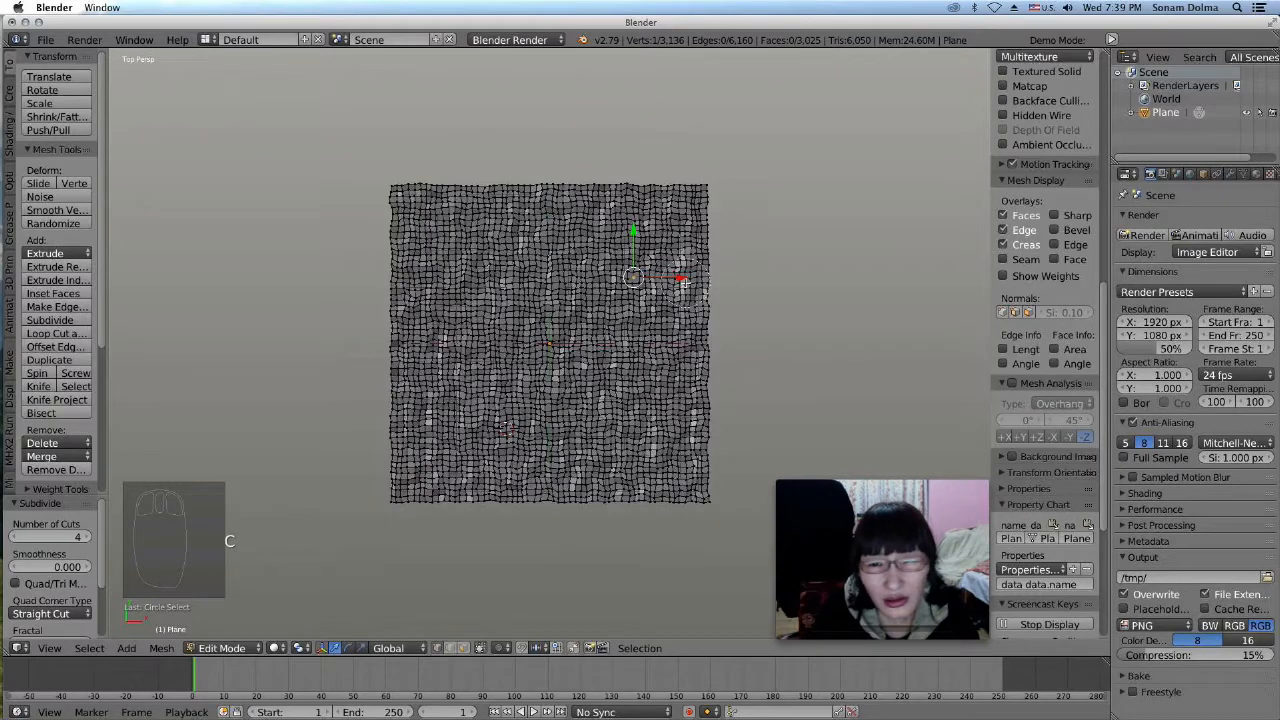
drag(692, 275, 392, 266)
Turn on proportional editing, enlarge its influence to about 4.59 and raise the selected band by about 3.2 units into a ridge
middle_drag(569, 294, 590, 361)
scroll(589, 368, up, 2)
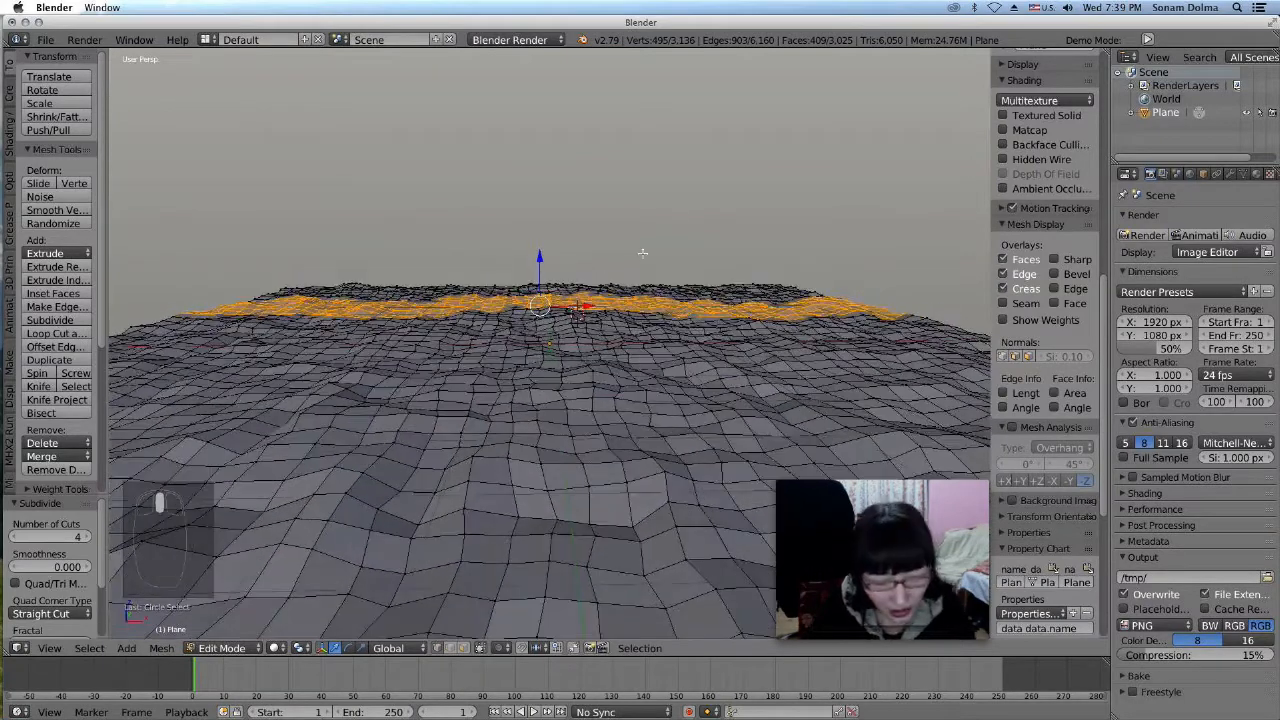
key(o)
key(g)
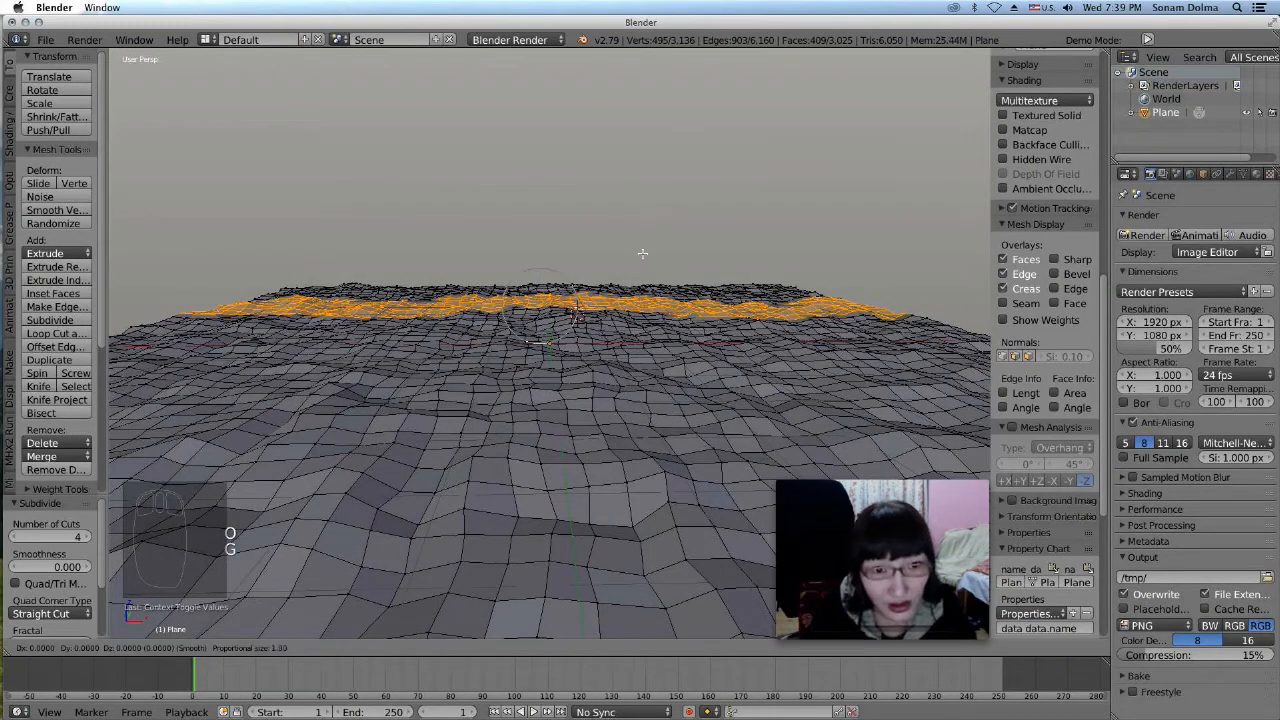
scroll(643, 253, down, 5)
scroll(645, 240, down, 5)
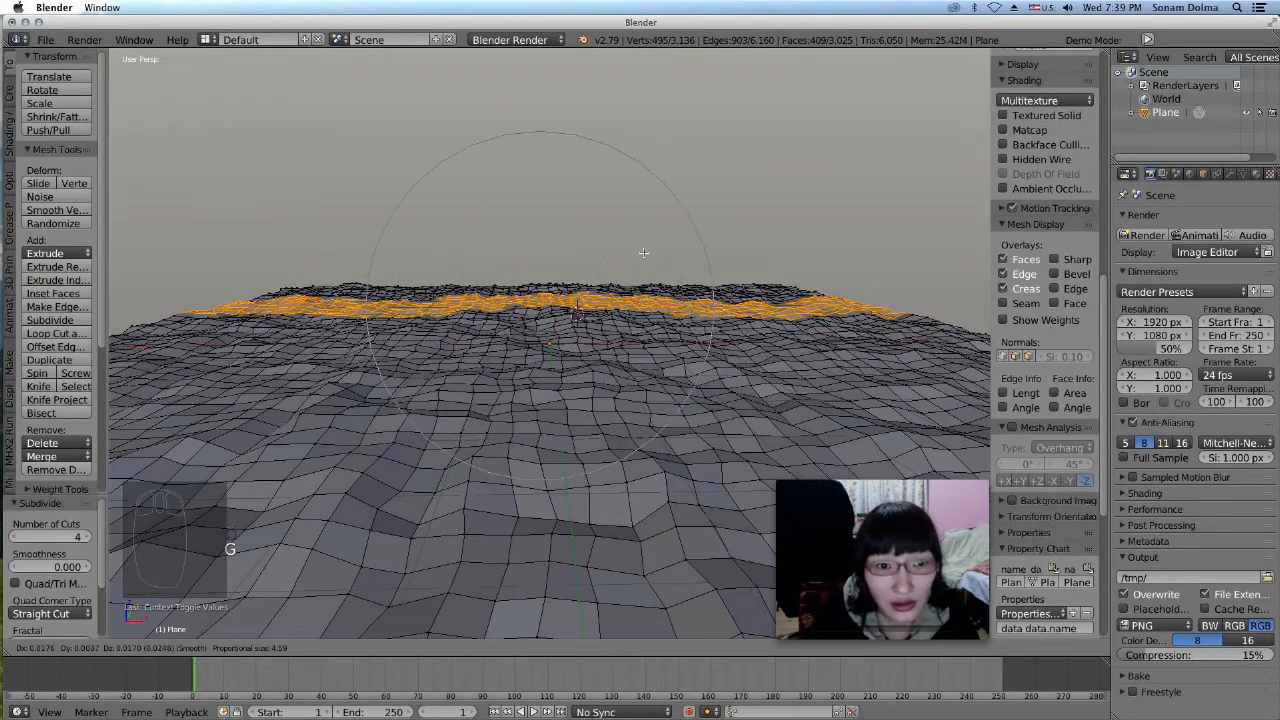
click(652, 146)
Raise the selected ridge crest by about another 2.45 units, moving it about 0.7 units toward the front
middle_drag(652, 146, 624, 356)
scroll(673, 299, down, 5)
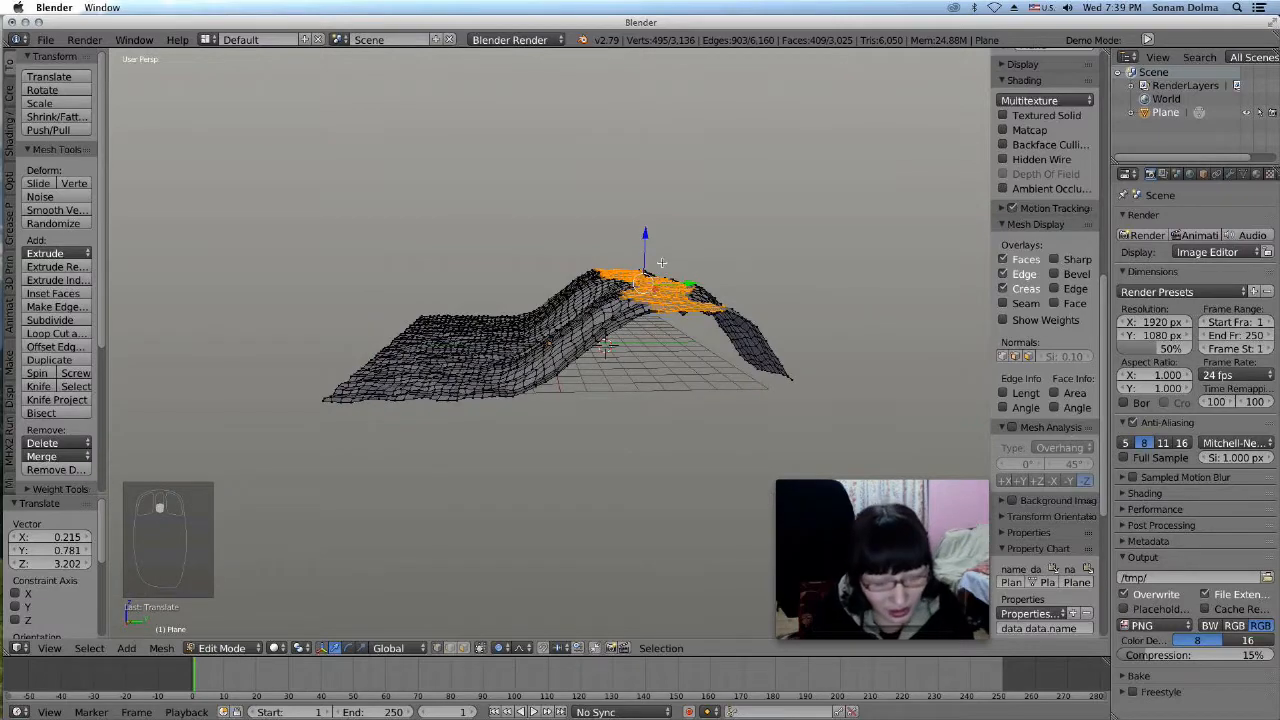
key(g)
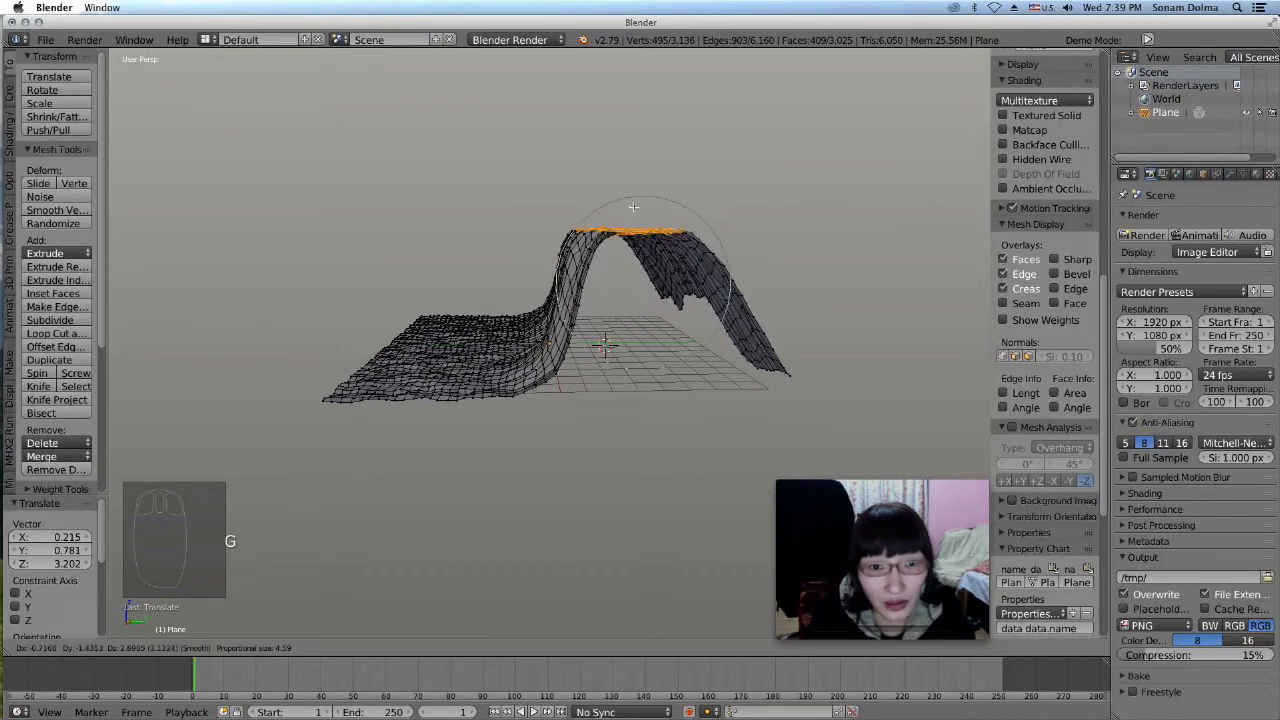
click(649, 215)
Push a vertex at the ridge's front foot about 0.89 units toward the rear, with a proportional influence of about 6.73
middle_drag(649, 215, 504, 372)
scroll(651, 355, up, 5)
right_click(568, 356)
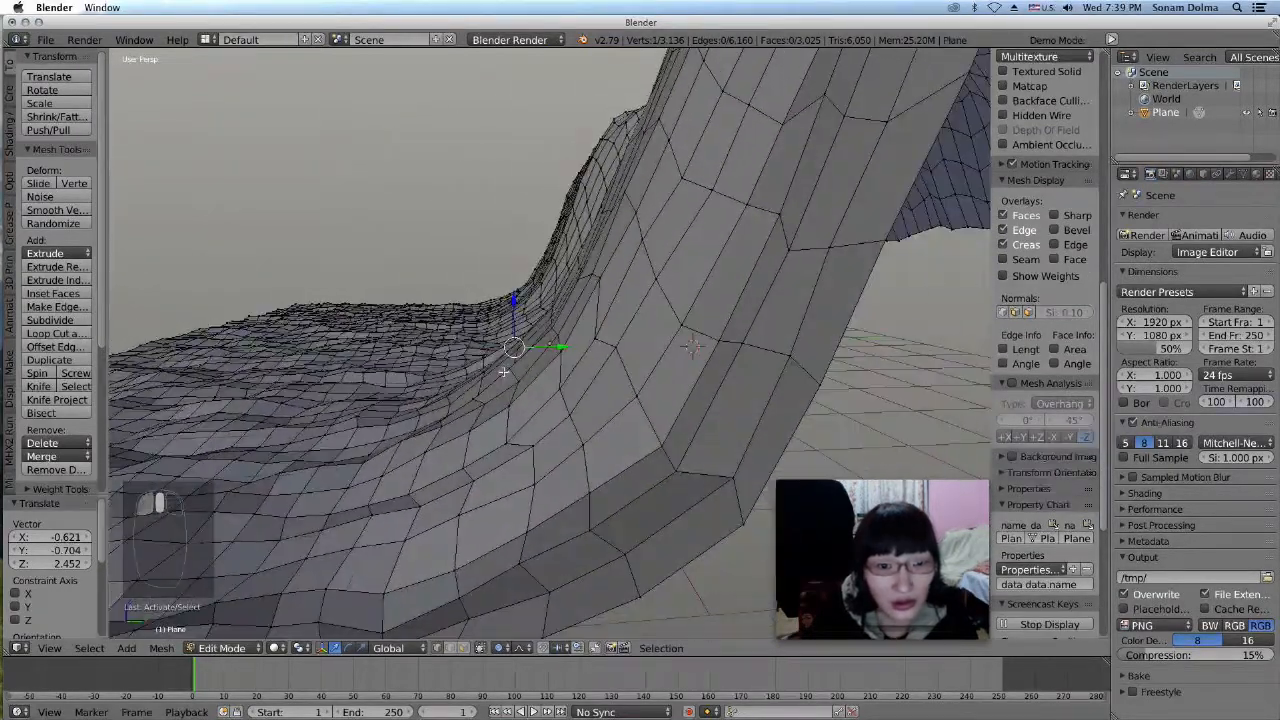
key(g)
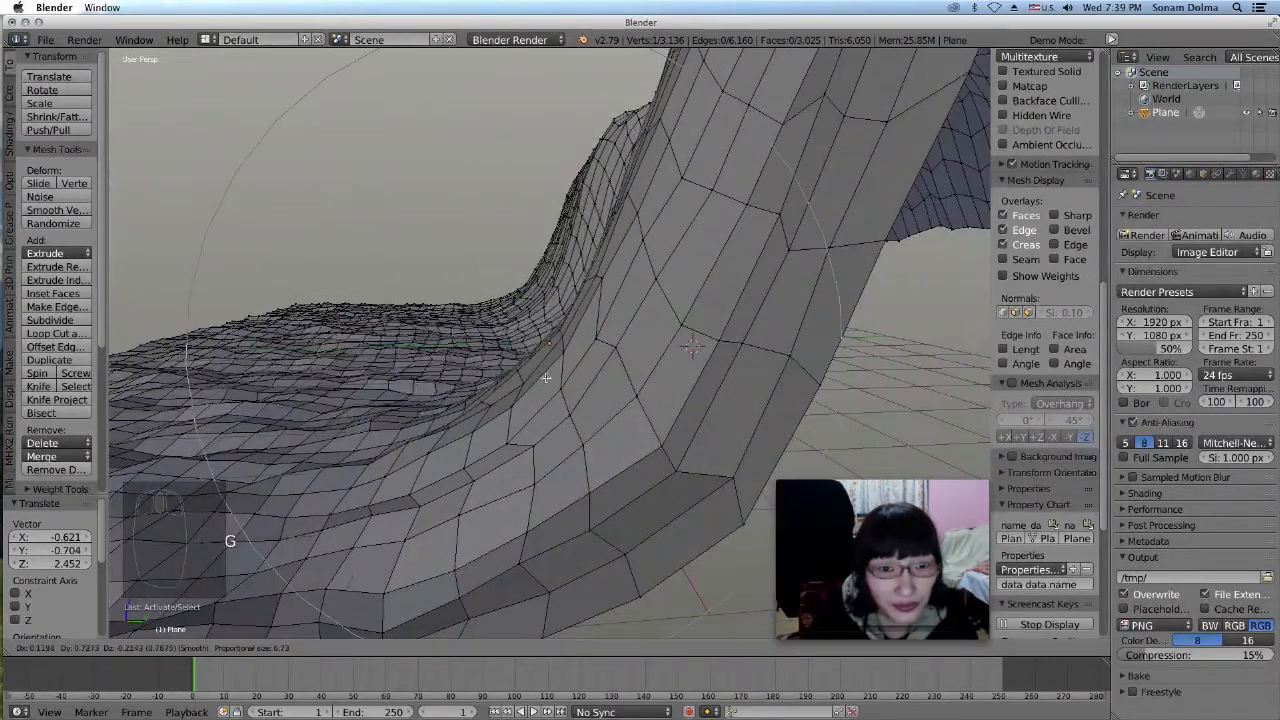
click(555, 405)
middle_drag(555, 405, 652, 411)
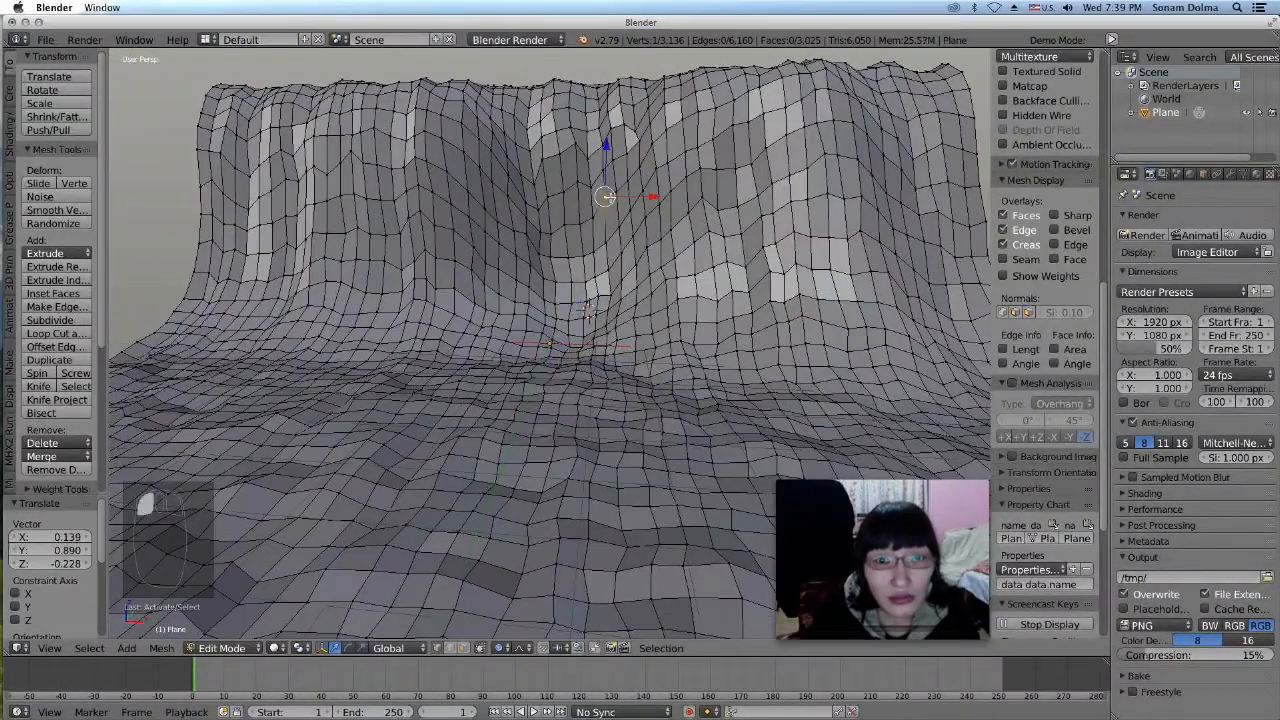
Shift points on the ridge's front face sideways by about 0.3 units each using the proportional influence
right_click(456, 270)
key(g)
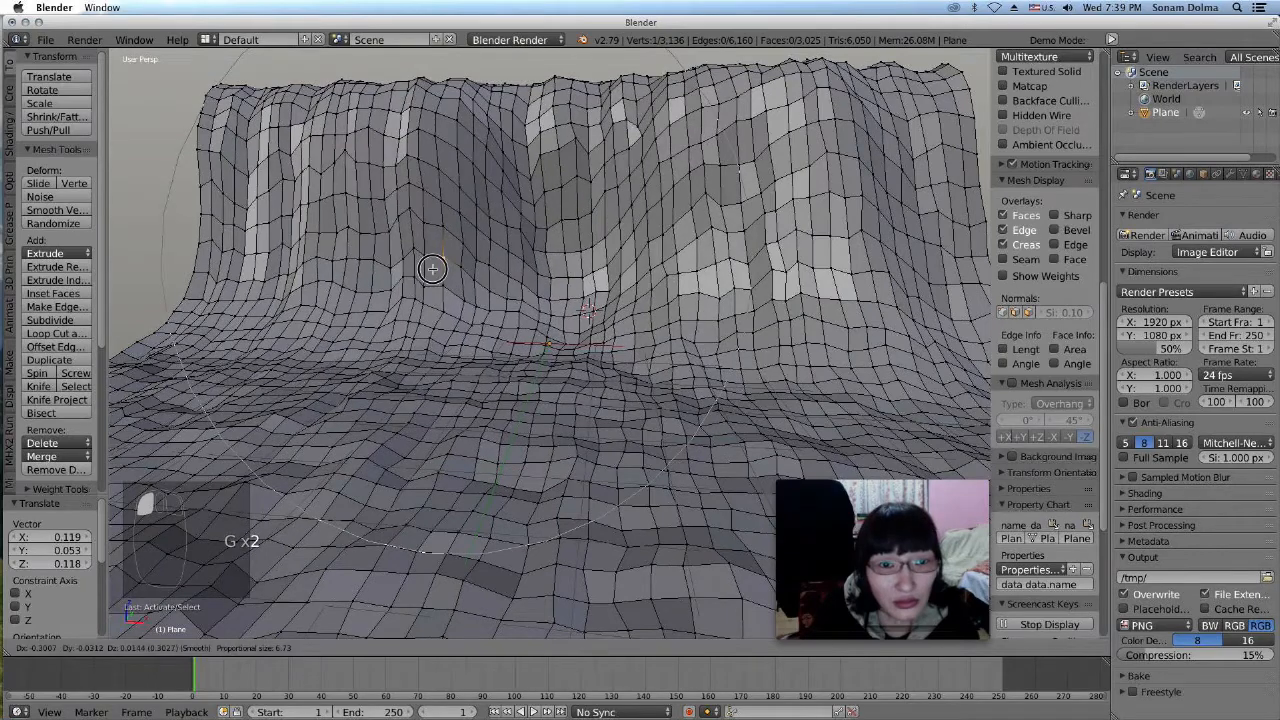
click(432, 269)
scroll(432, 269, down, 3)
middle_drag(590, 320, 670, 183)
key(g)
click(785, 158)
Pull three points on the ridge's rear side up and back, raising them by about 1.6, 2.2 and 1.6 units
scroll(705, 140, down, 5)
middle_drag(705, 140, 570, 275)
right_click(595, 325)
key(g)
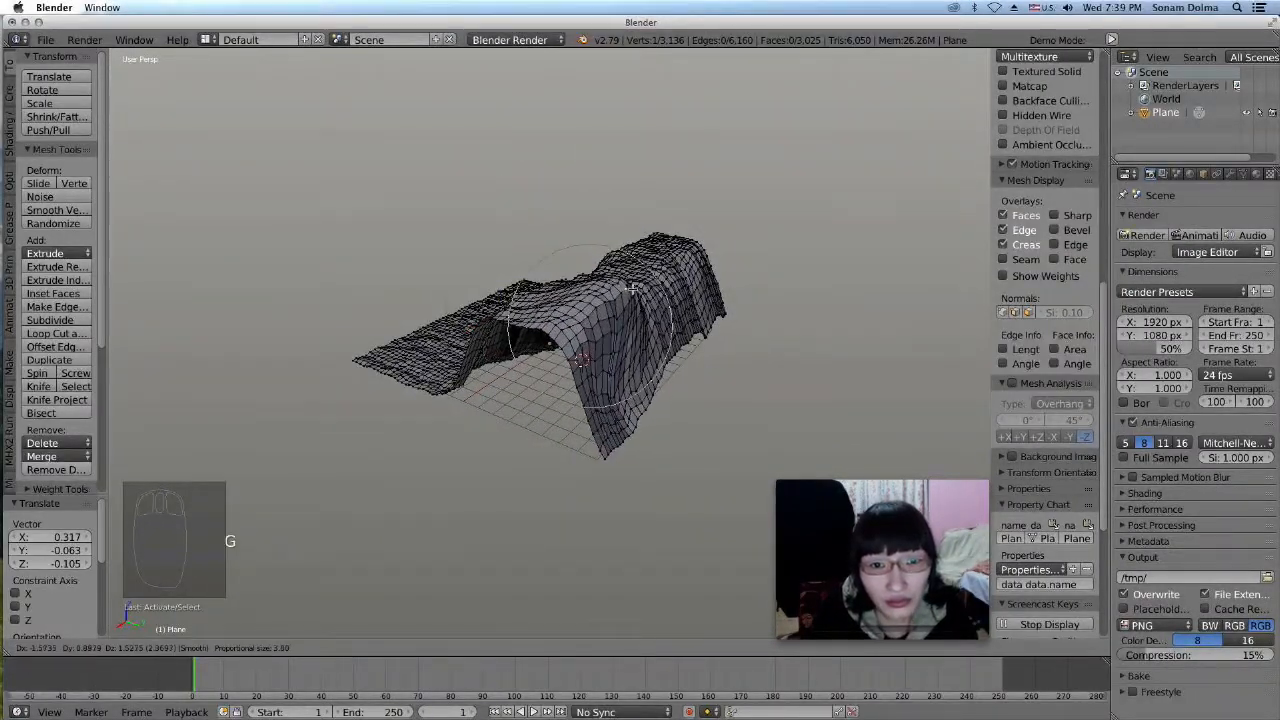
click(694, 300)
key(g)
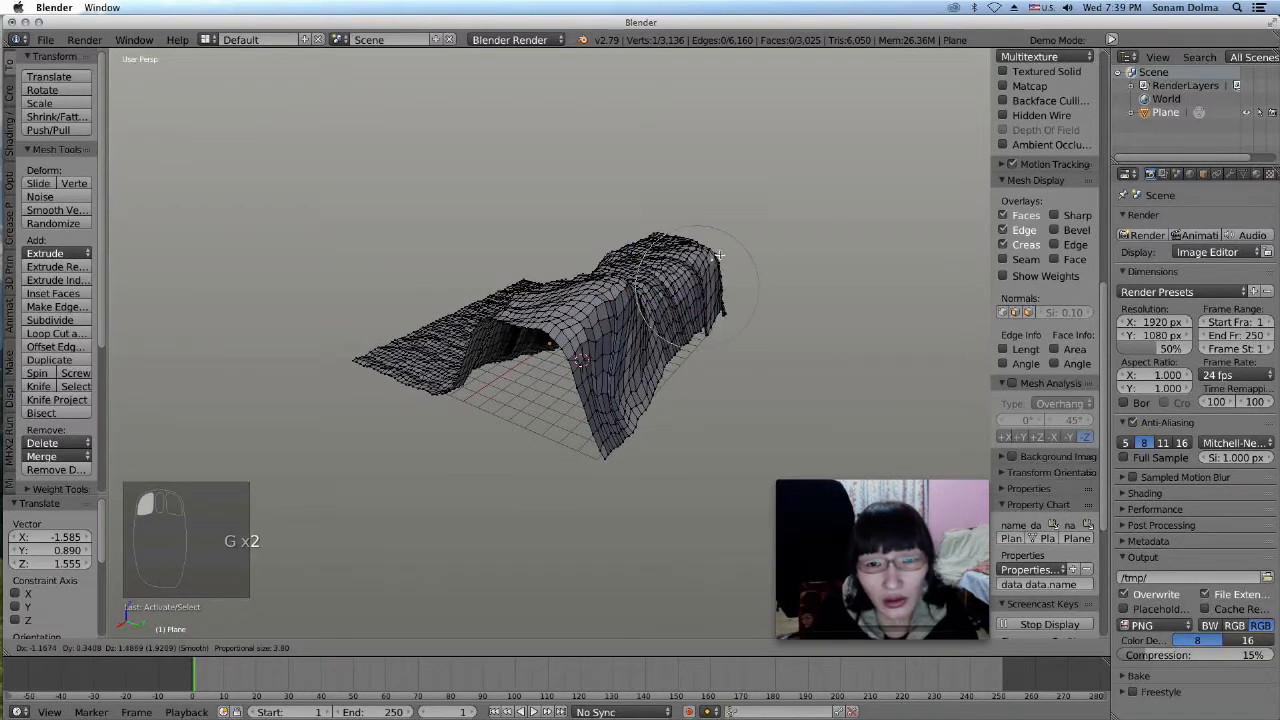
click(735, 243)
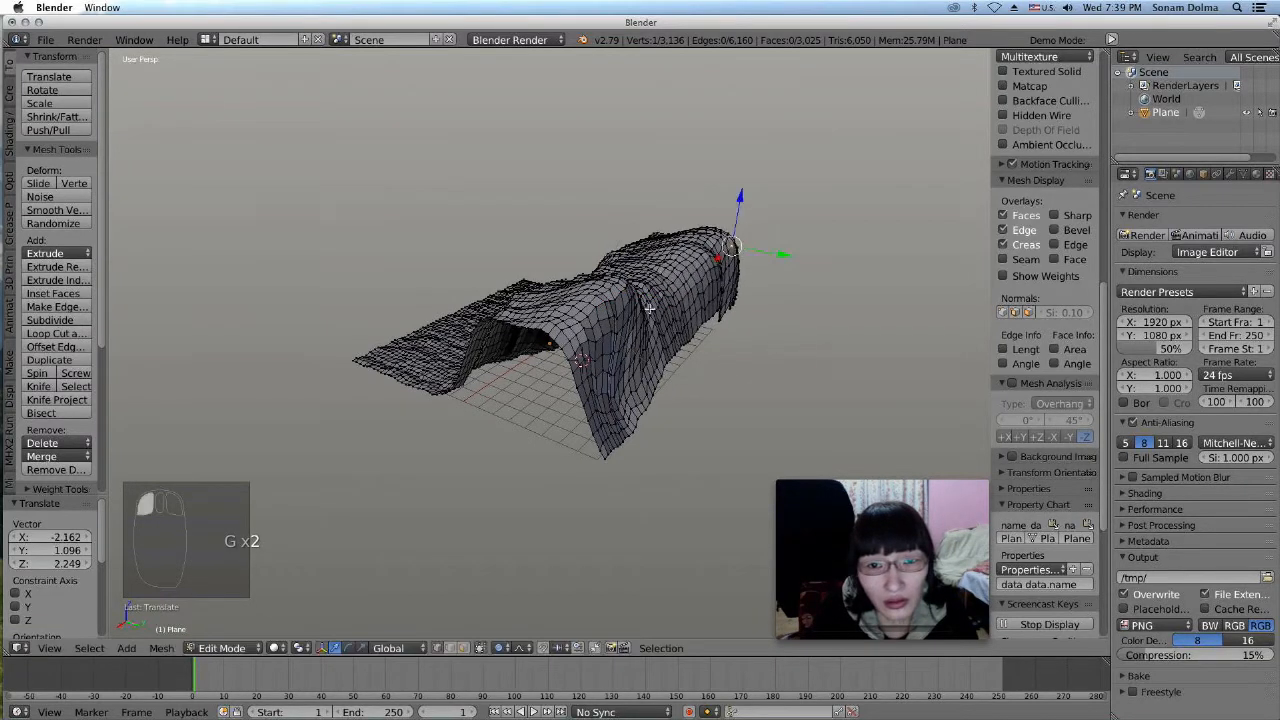
key(g)
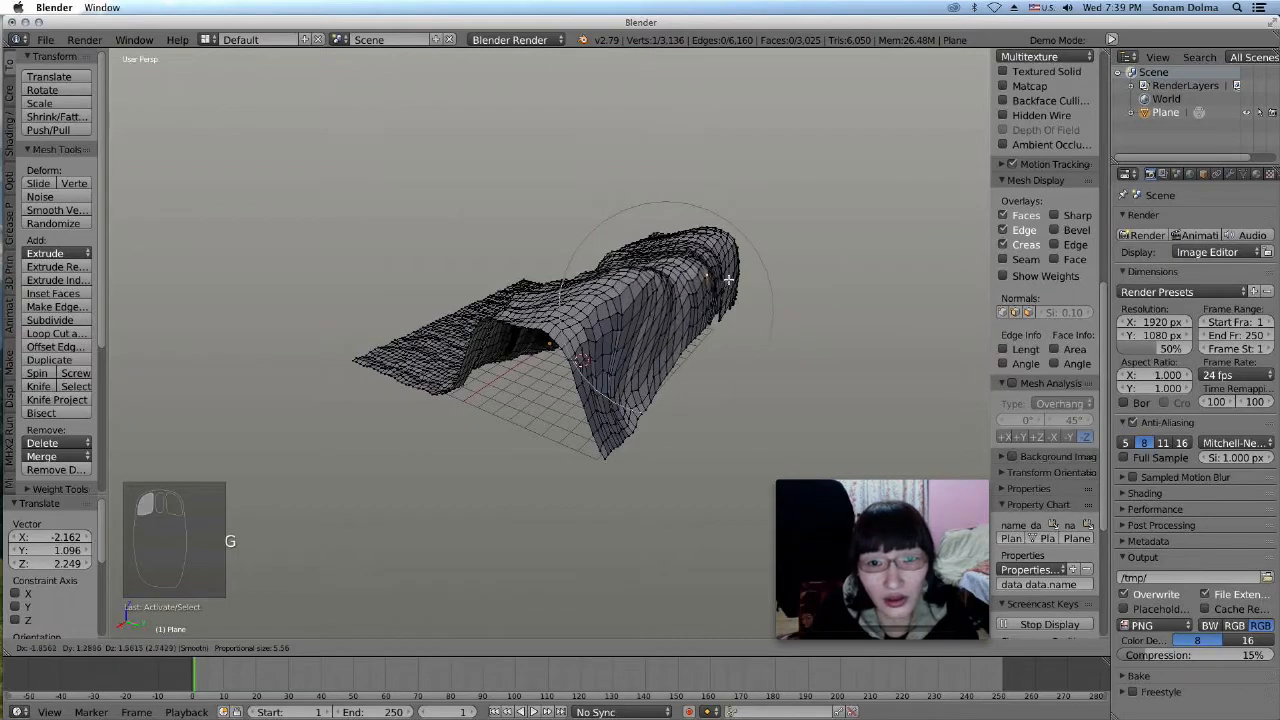
click(728, 279)
Raise the middle of the ridge crest by about 0.84 units and shift a neighbouring crest point about 0.79 units in X
middle_drag(638, 331, 846, 305)
scroll(846, 305, up, 6)
scroll(590, 183, down, 5)
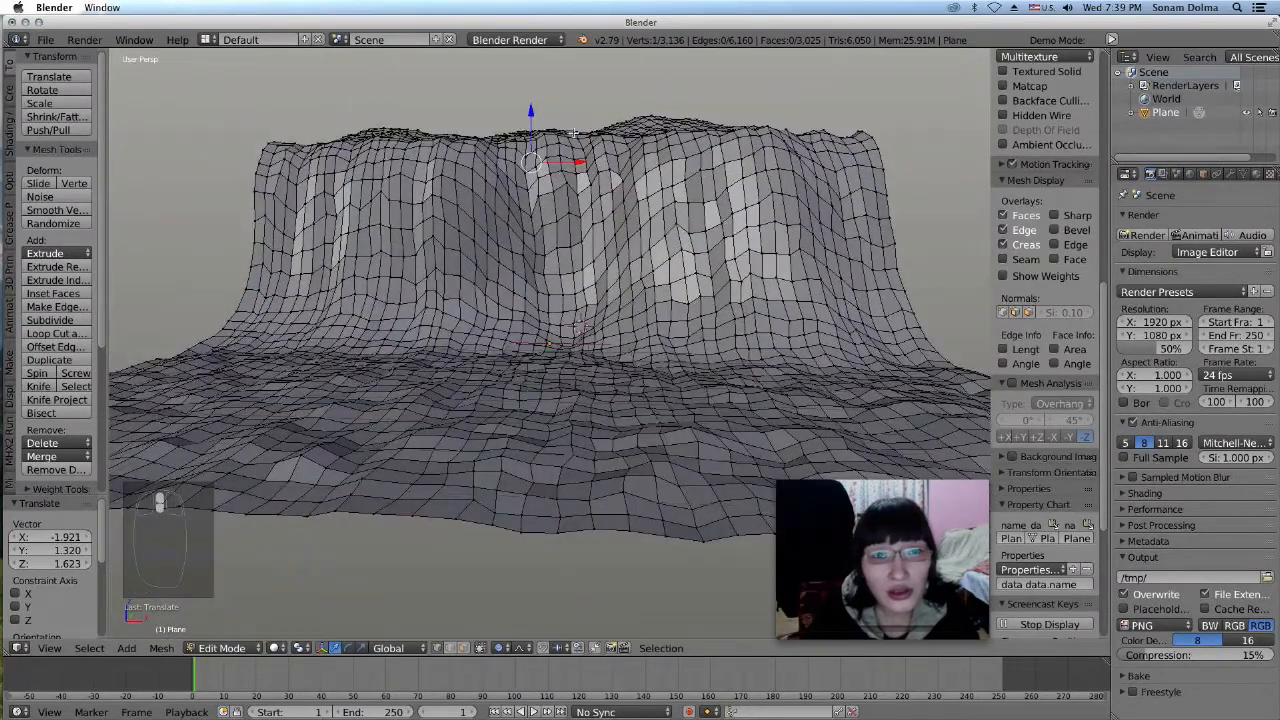
key(g)
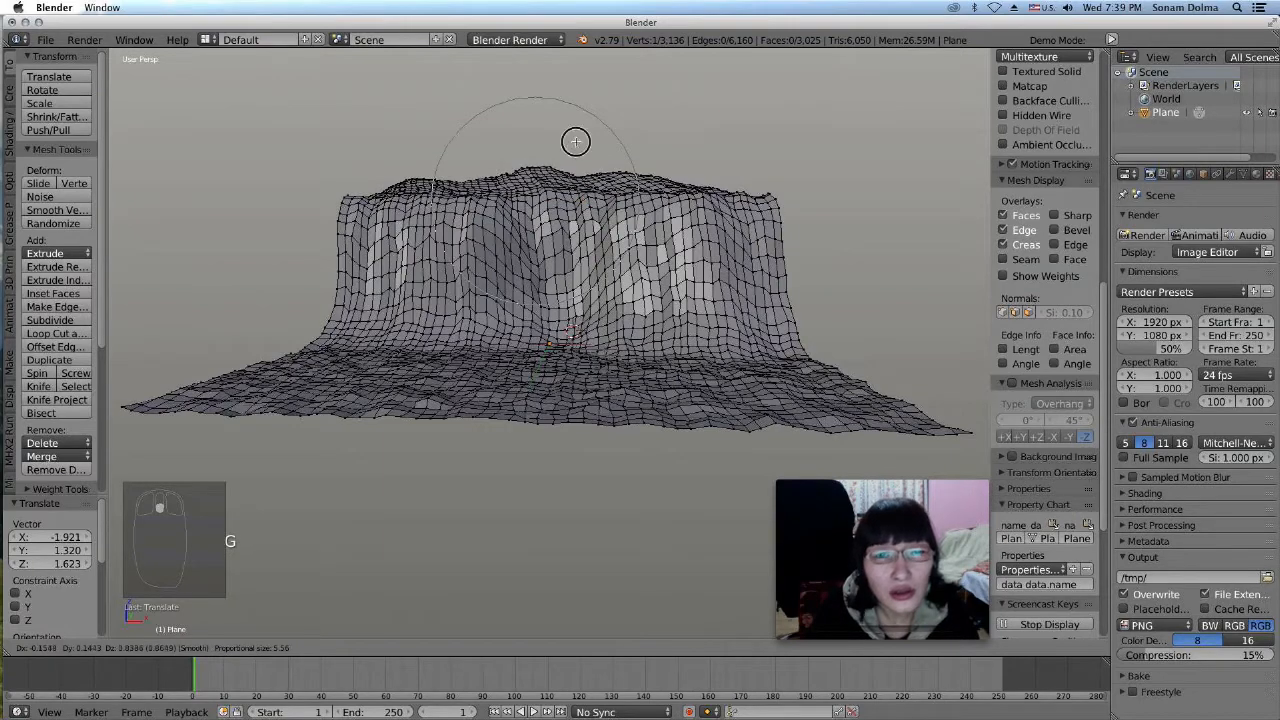
click(548, 189)
key(g)
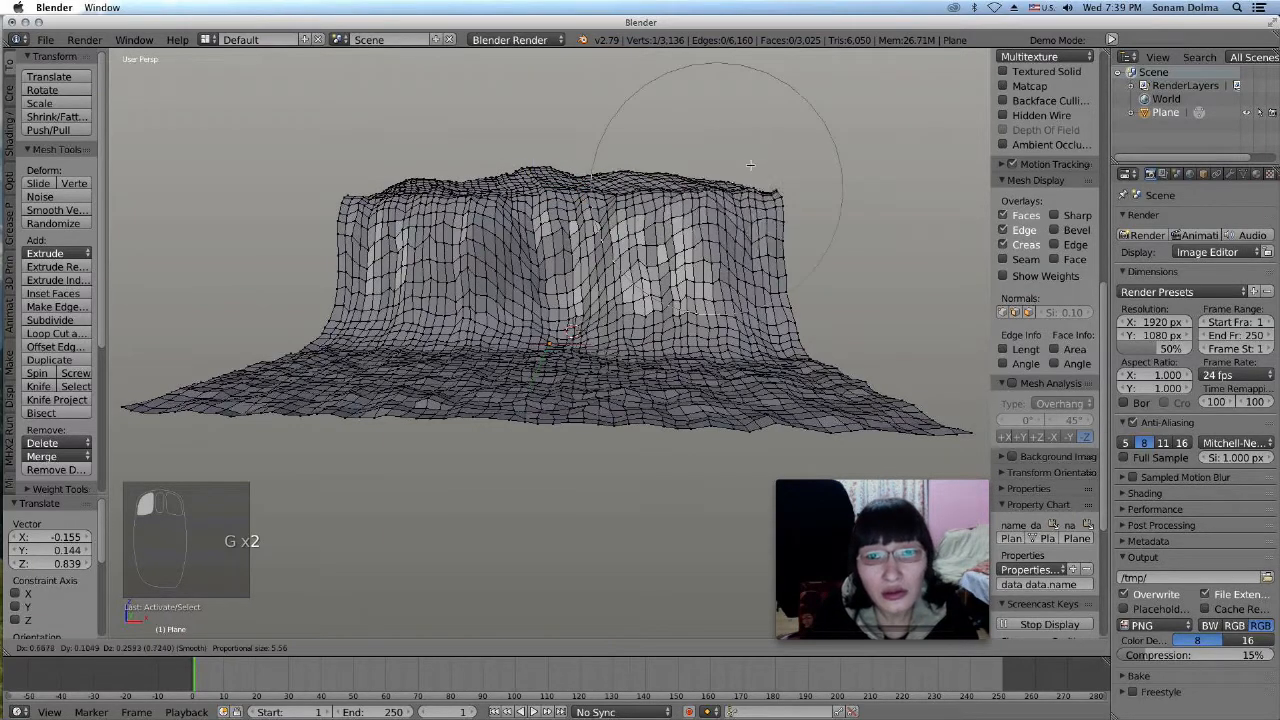
click(643, 258)
Pull a vertex at the open end of the ridge's rear slope outward in Y, with a proportional influence of about 3.80
scroll(643, 258, down, 3)
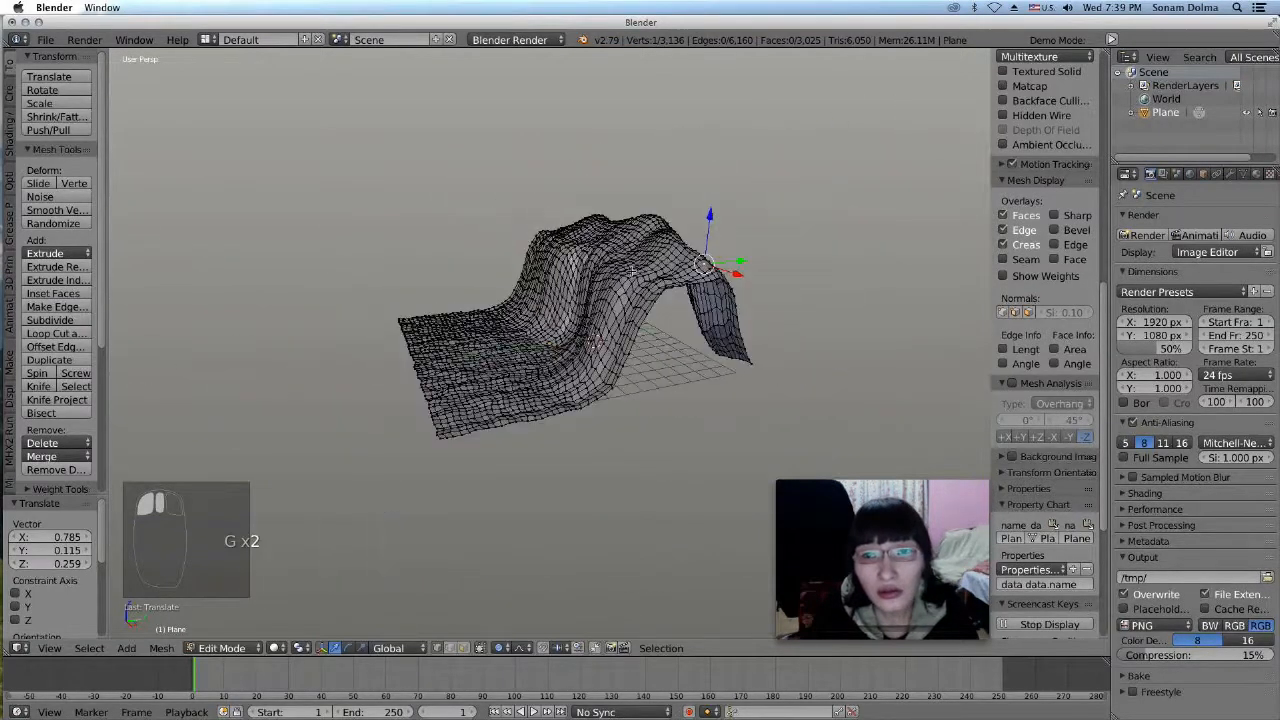
click(719, 311)
middle_drag(719, 311, 625, 308)
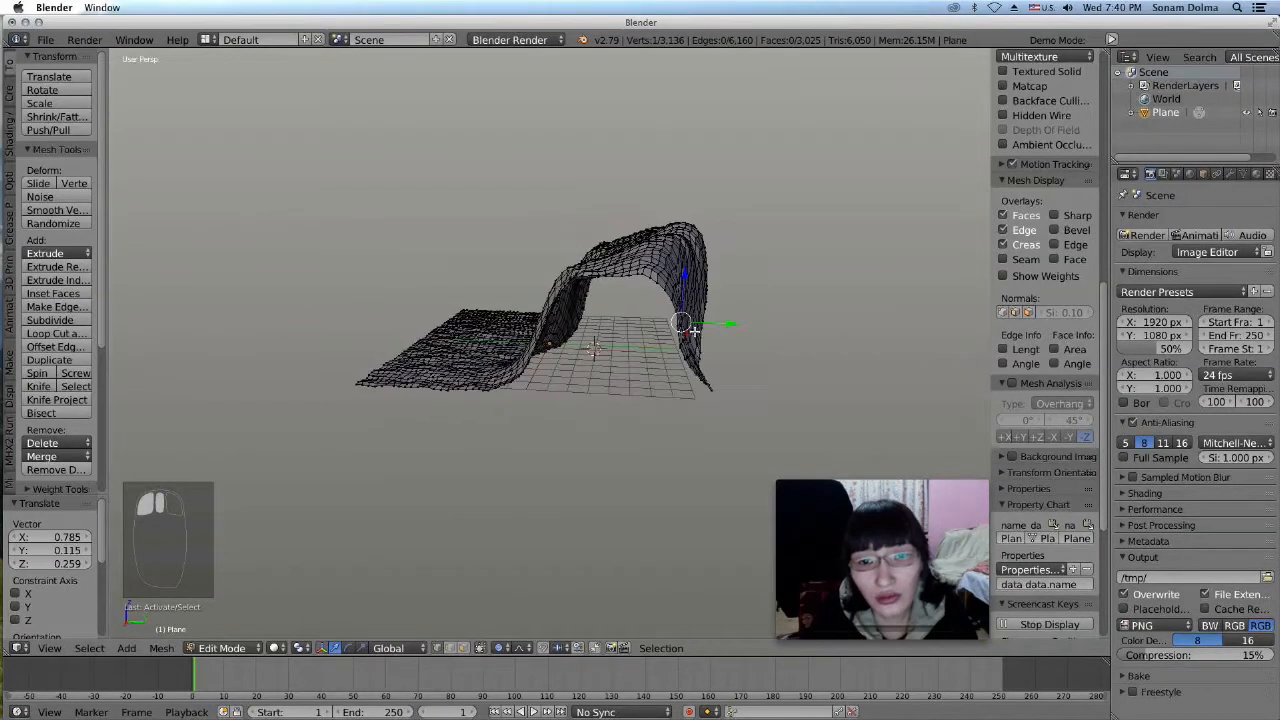
key(g)
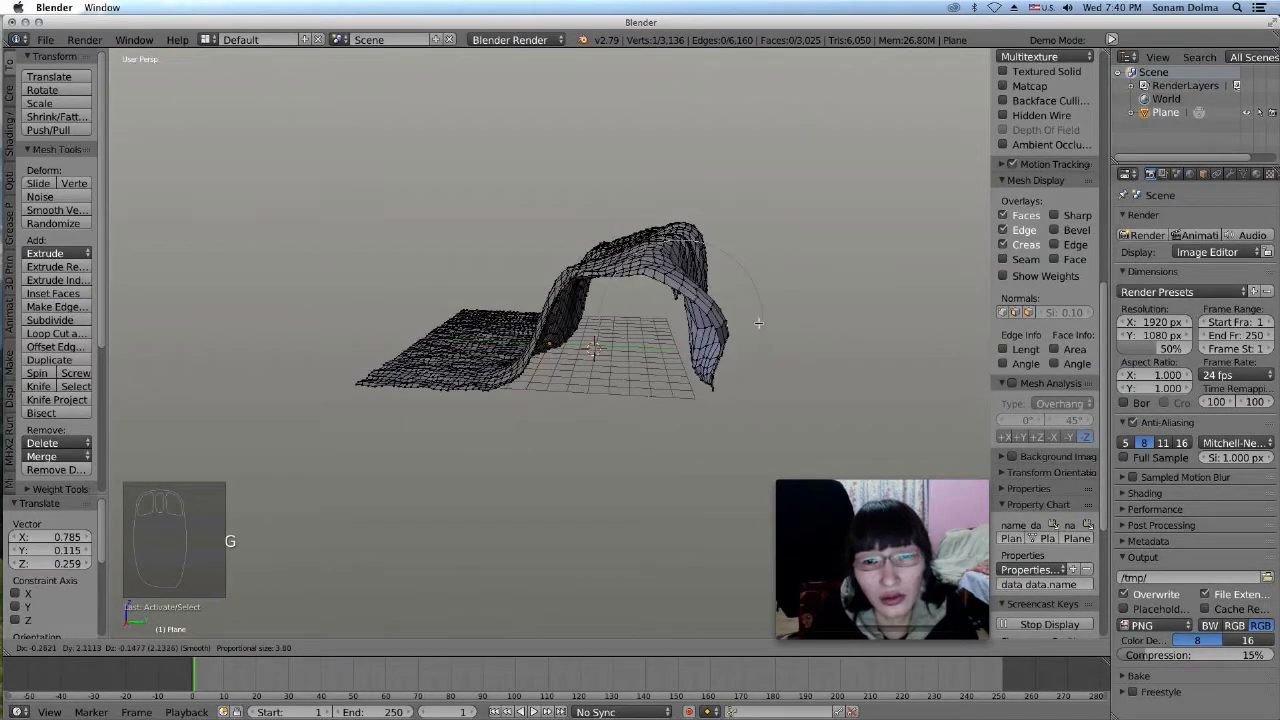
click(724, 359)
mouse_move(724, 359)
middle_down()
mouse_move(678, 358)
mouse_move(712, 351)
middle_up()
Pull further points on the ridge's rear slope outward, the last one by about 3.7 units in Y
click(637, 318)
key(g)
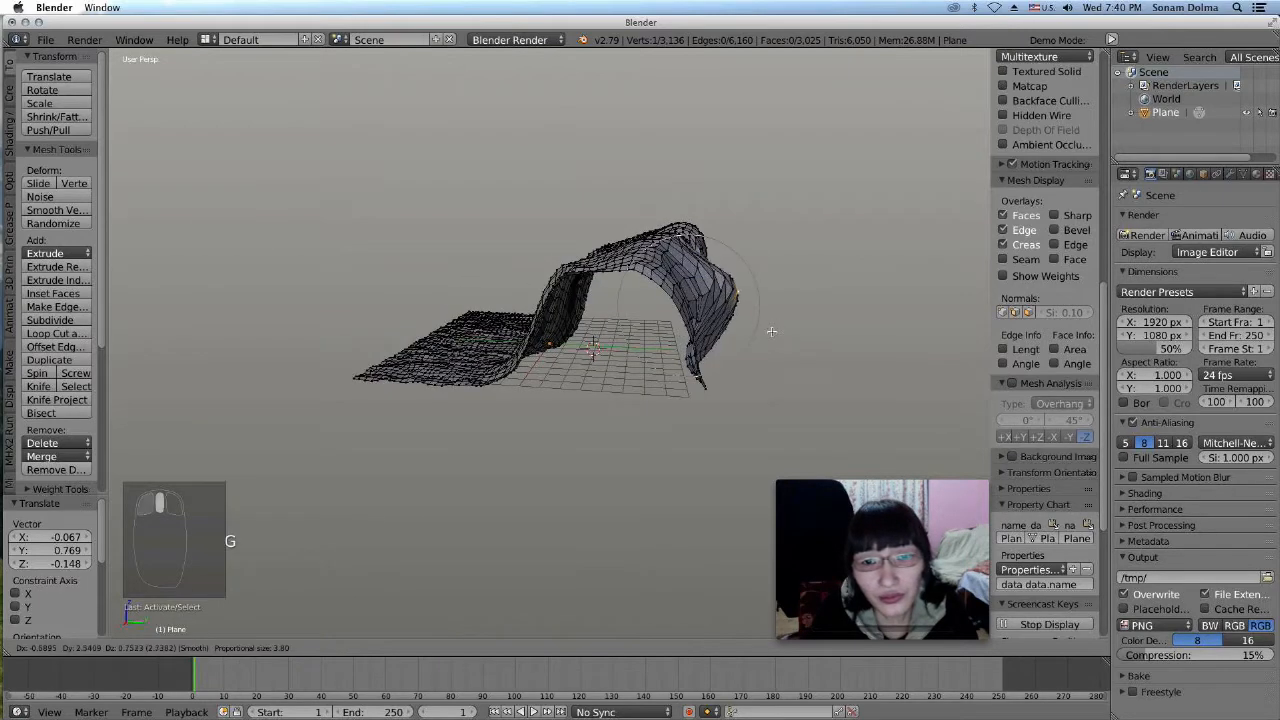
click(740, 350)
key(g)
click(850, 372)
Pull three points along the rear slope's lower edge outward in Y, the first by about 3.4 and the last by about 1.5 units
middle_drag(850, 372, 581, 325)
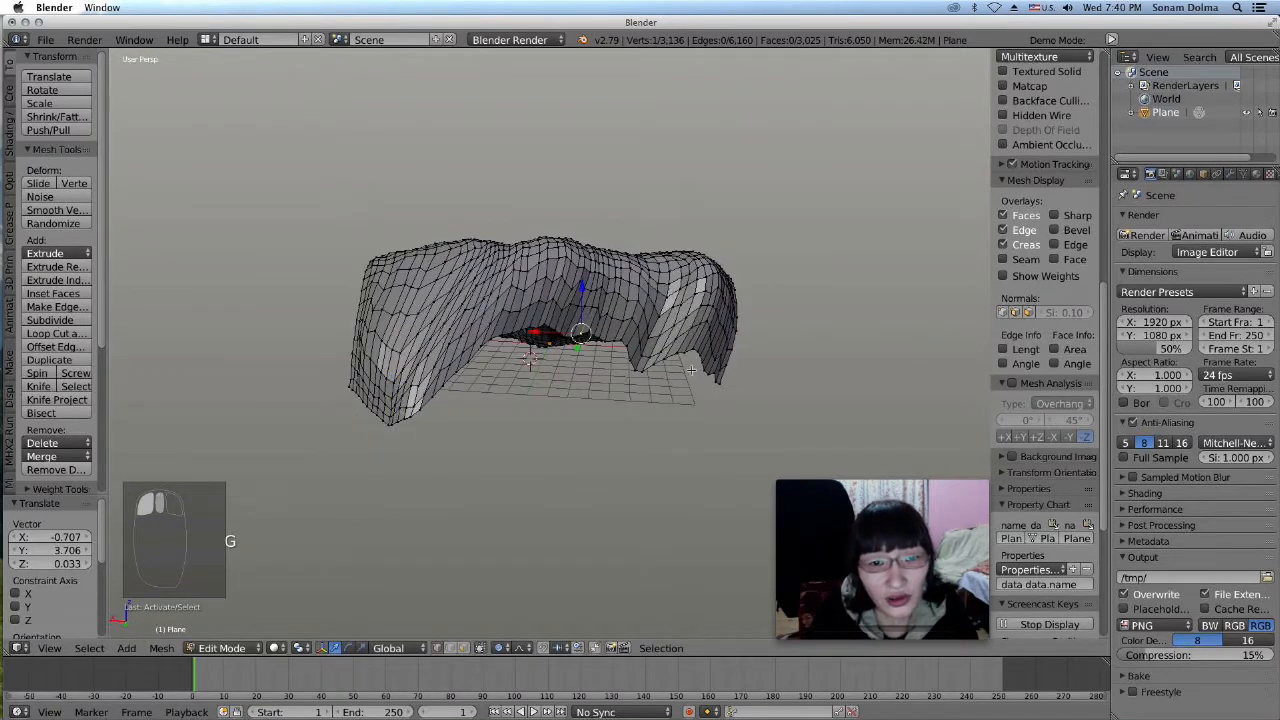
middle_drag(691, 370, 520, 383)
mouse_move(466, 325)
middle_down()
mouse_move(445, 335)
mouse_move(462, 350)
middle_up()
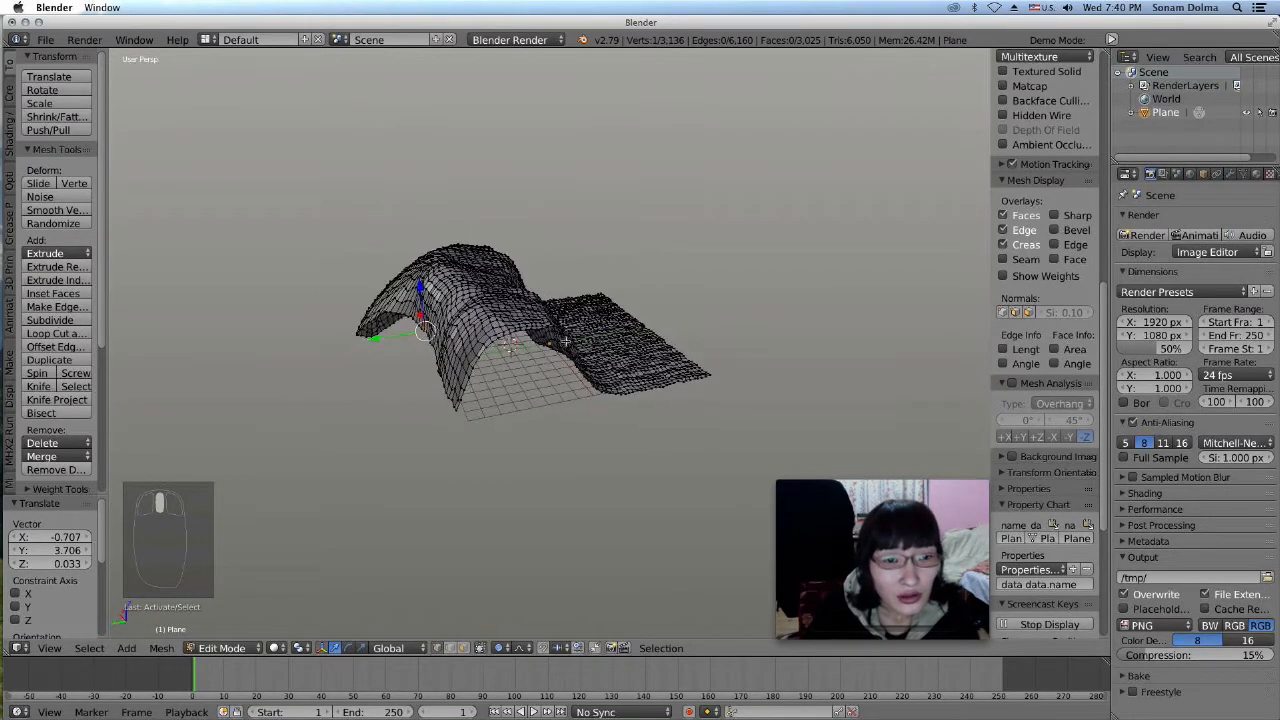
key(g)
click(467, 355)
key(g)
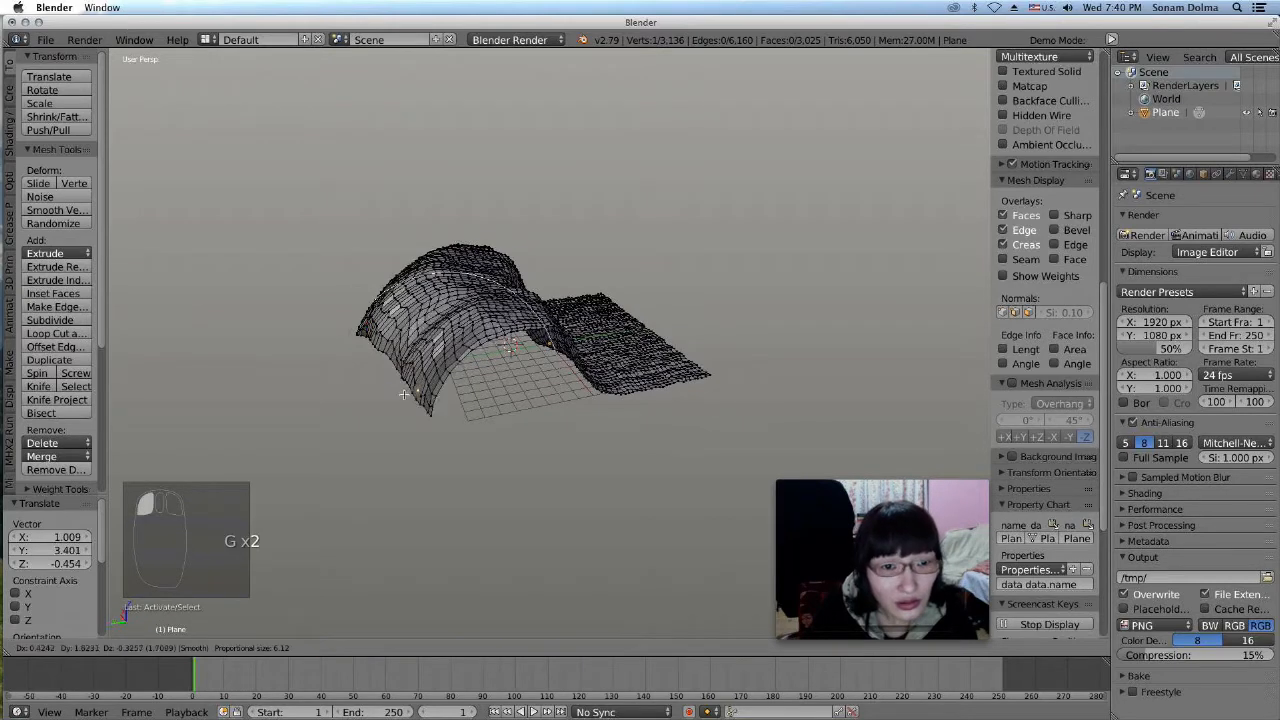
click(376, 345)
key(g)
click(349, 345)
Extend the positive-X end of the ridge's rear edge by about 1.73 units in X and 0.95 units in Y
middle_drag(453, 362, 312, 375)
middle_drag(540, 312, 648, 283)
click(704, 214)
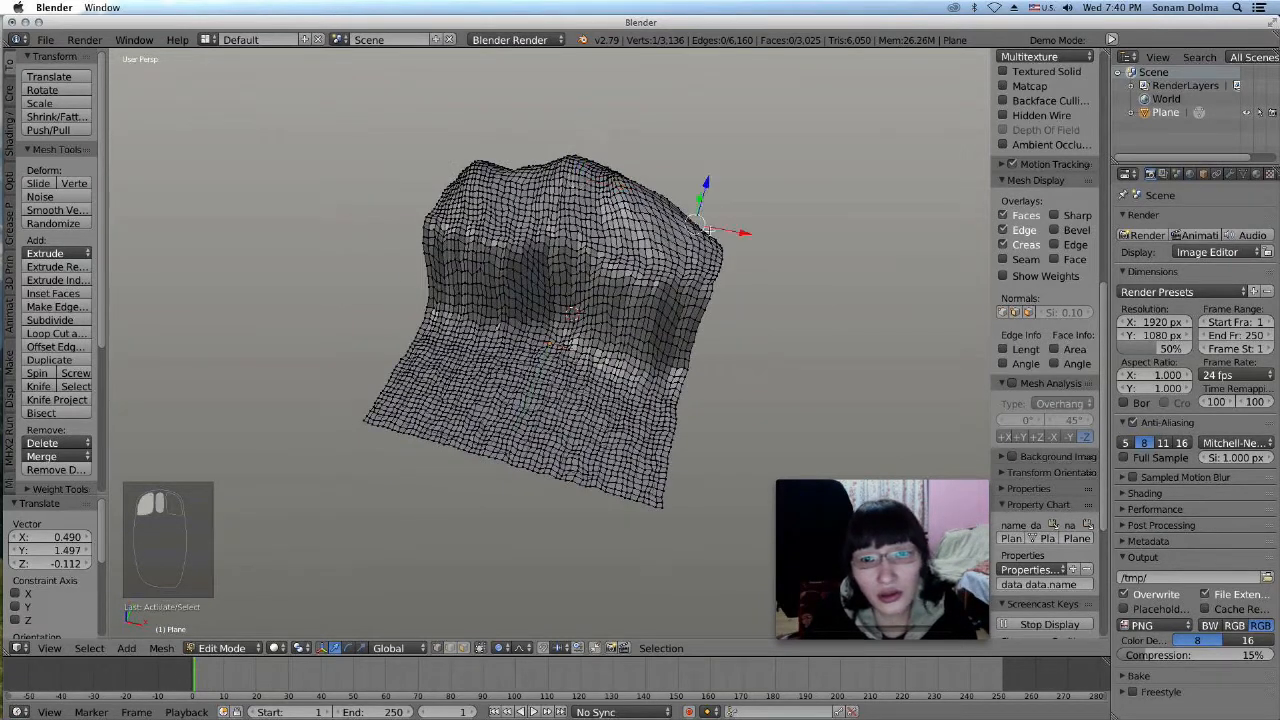
key(g)
click(663, 203)
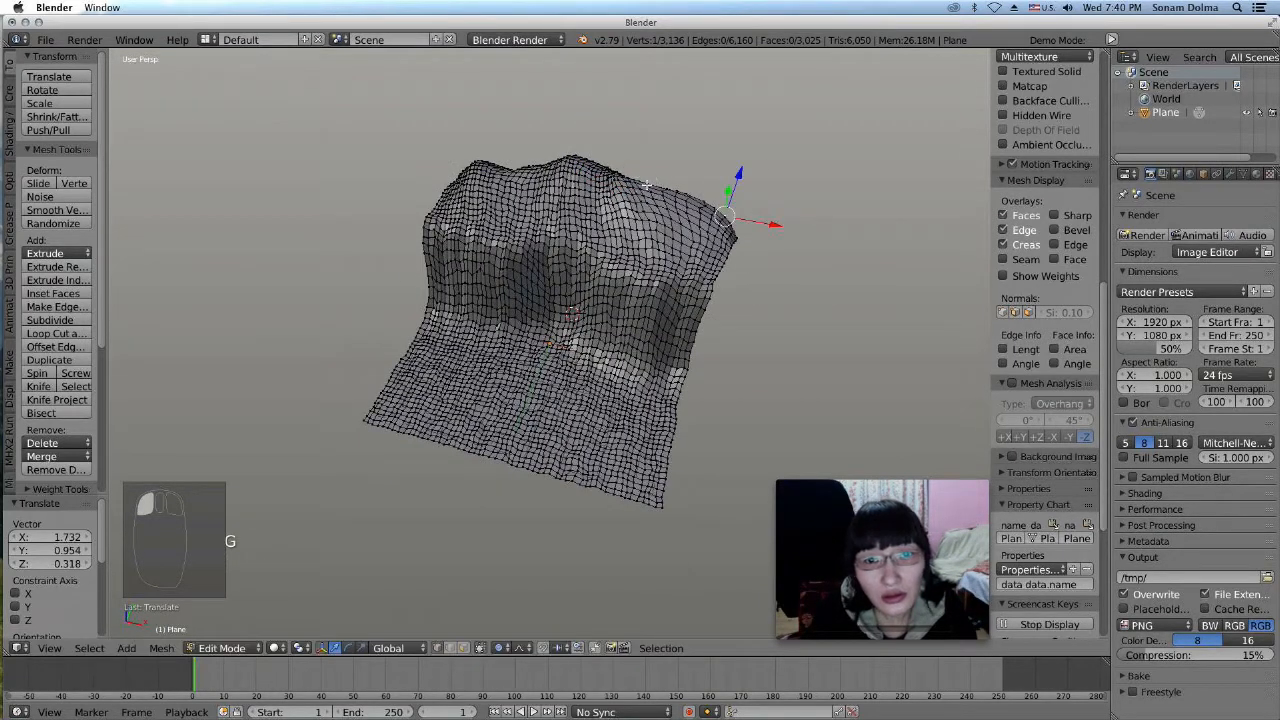
Shift four points along the ridge's rear edge toward positive X, by about 1.4 units at first and 0.4 units at last
click(648, 184)
key(g)
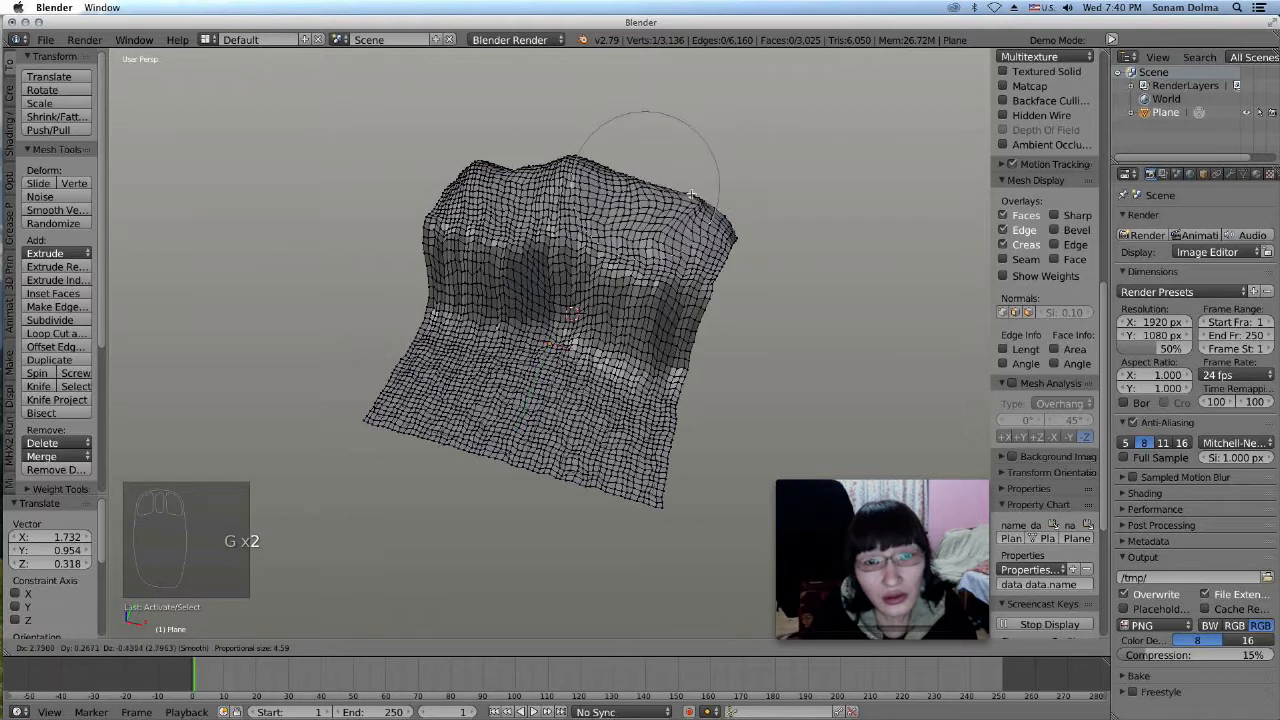
click(686, 194)
click(623, 172)
key(g)
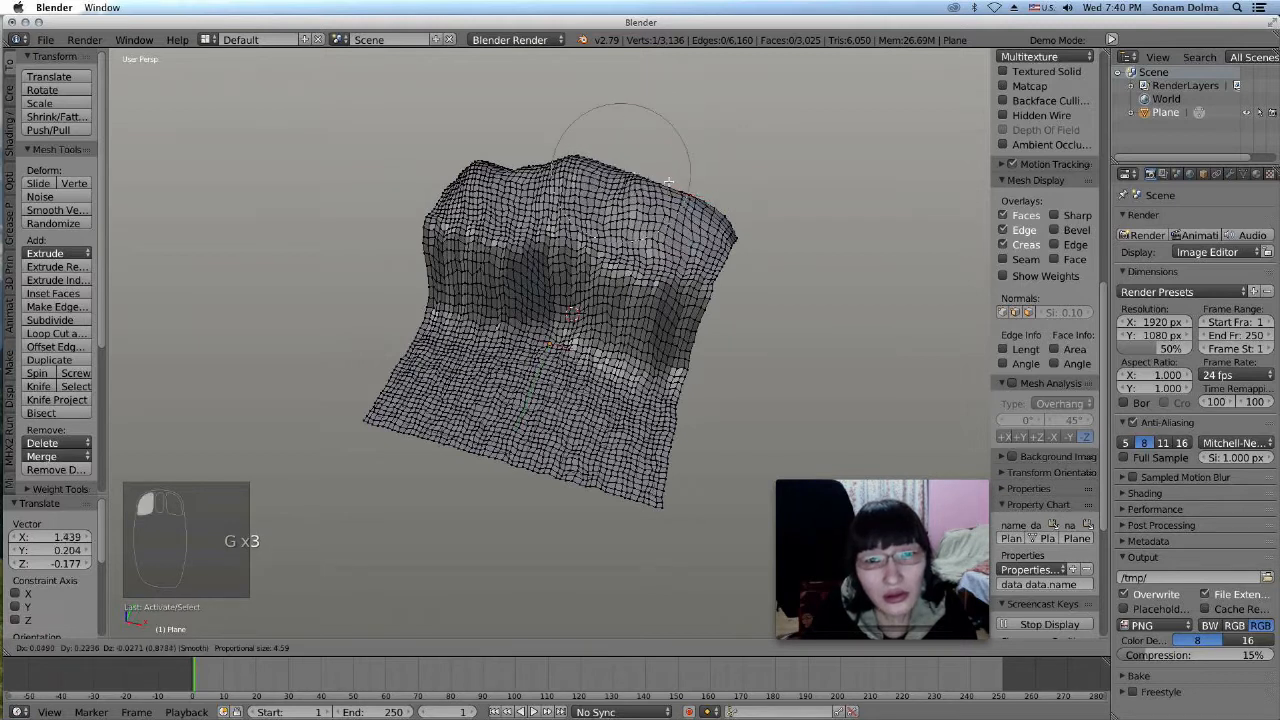
click(676, 186)
click(690, 192)
key(g)
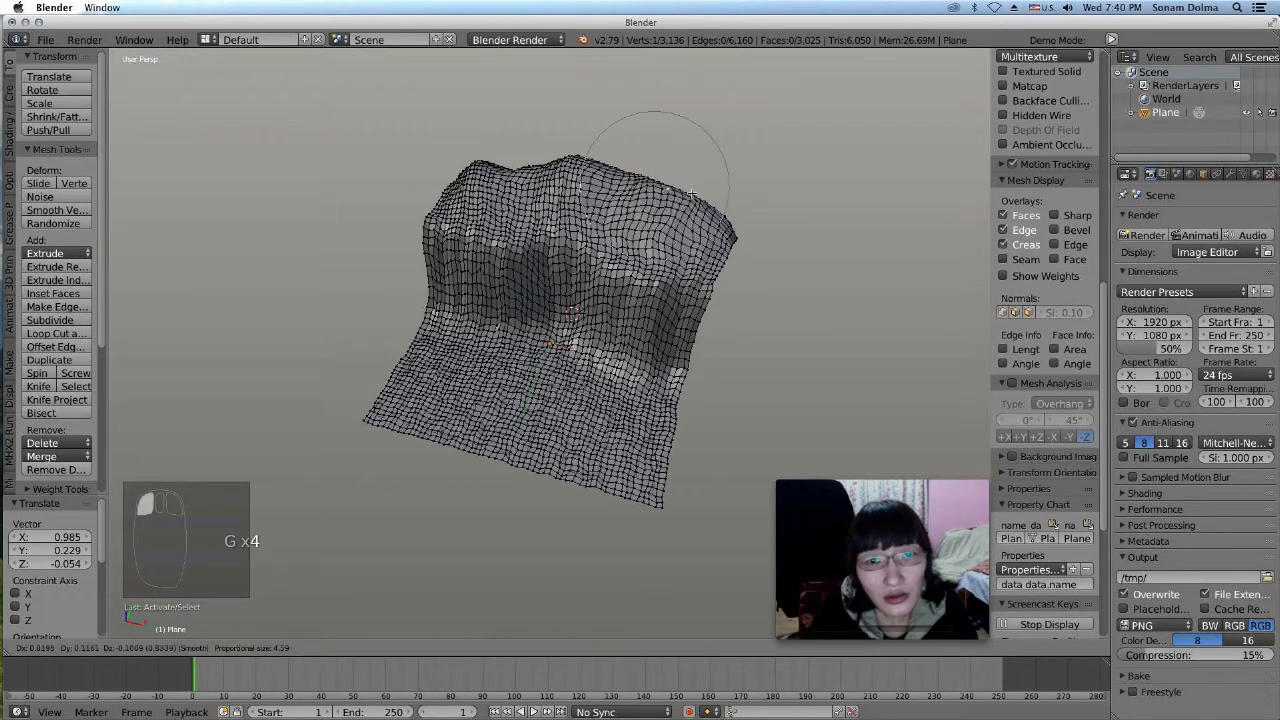
click(731, 232)
key(g)
click(707, 262)
Move the crest peak near the ridge's negative-X end about 0.48 units in X and raise it by about 0.32 units
middle_drag(707, 262, 749, 229)
scroll(570, 273, up, 3)
click(394, 172)
key(g)
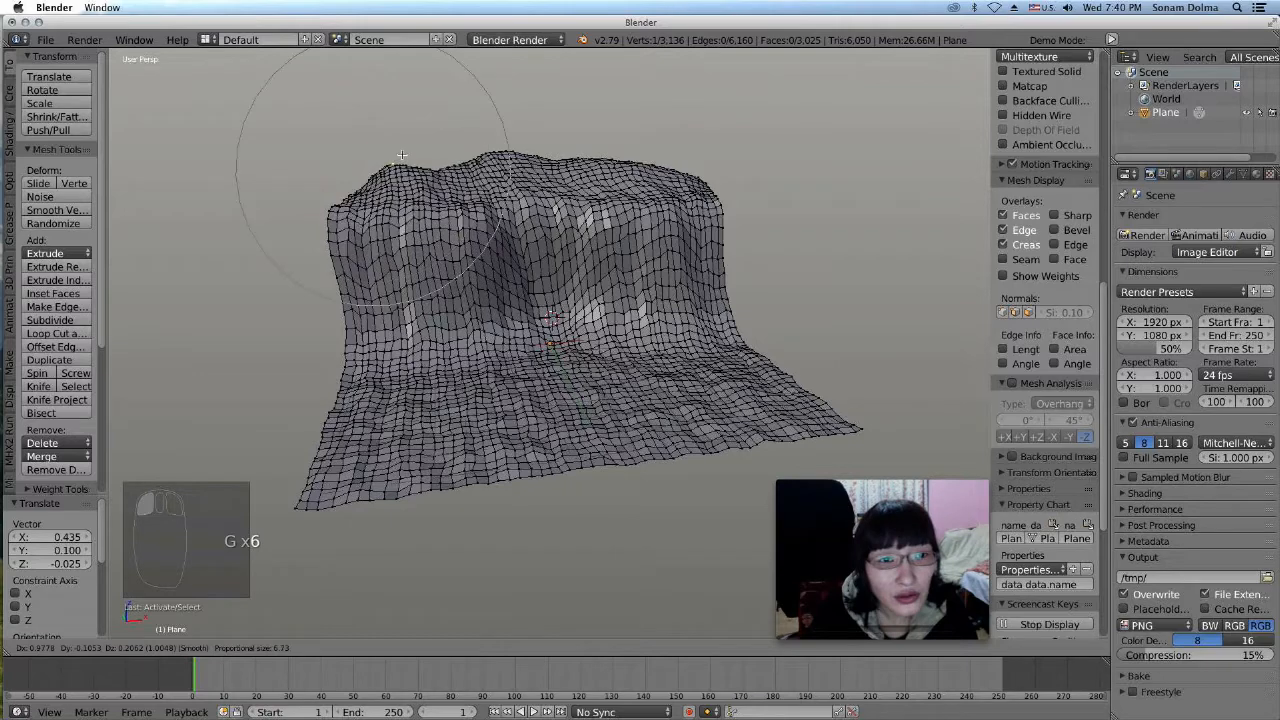
click(392, 152)
Circle-select the vertices across the full width of the ridge's front face
middle_drag(612, 346, 576, 306)
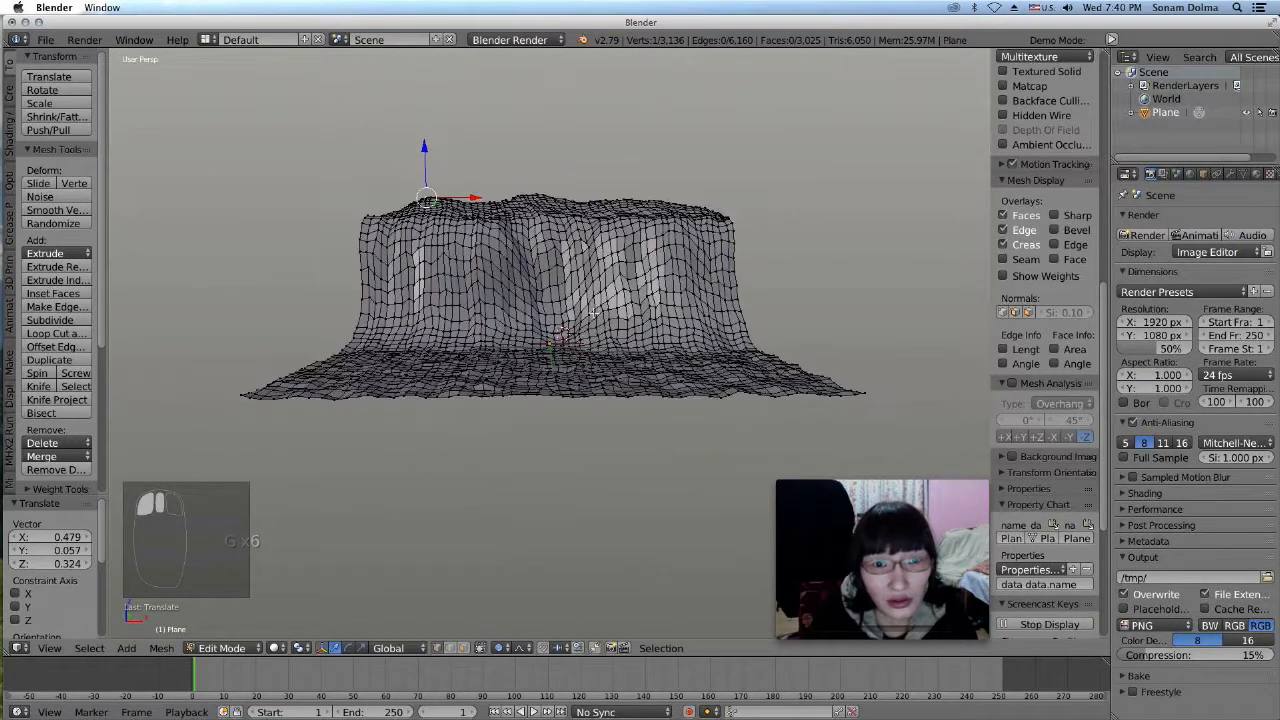
scroll(576, 308, up, 4)
scroll(654, 290, up, 3)
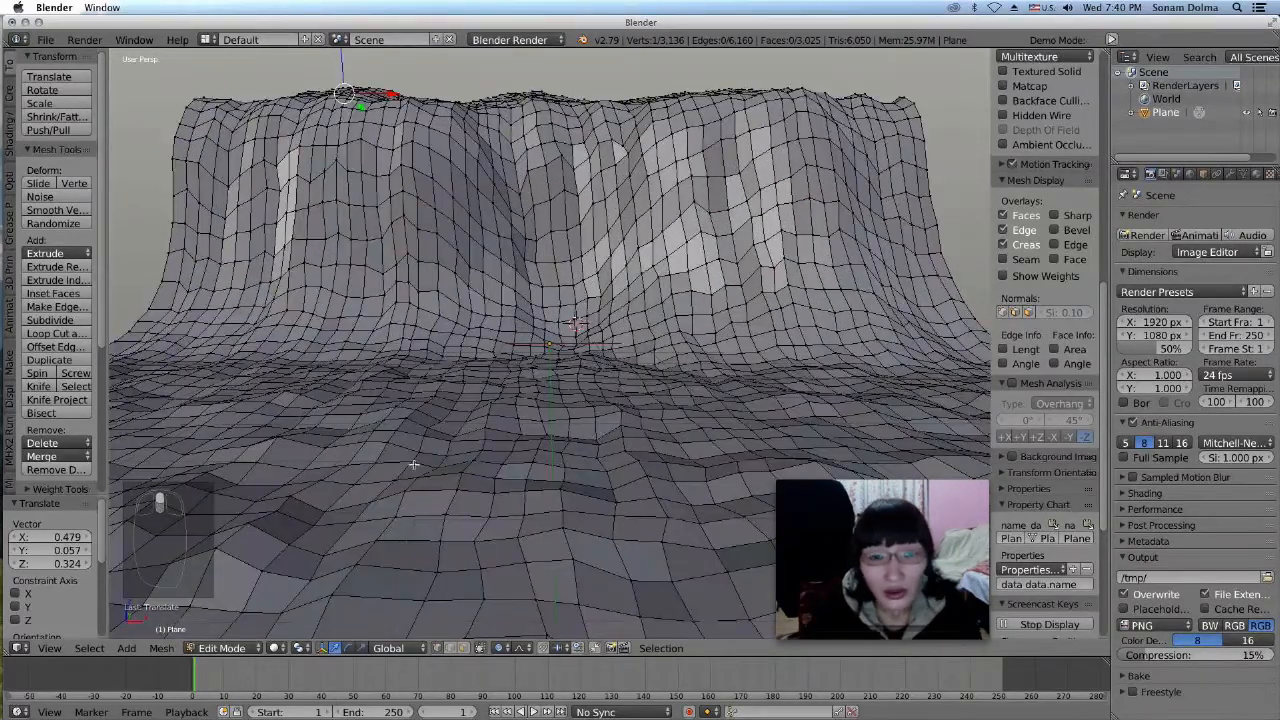
scroll(681, 284, down, 2)
right_click(719, 263)
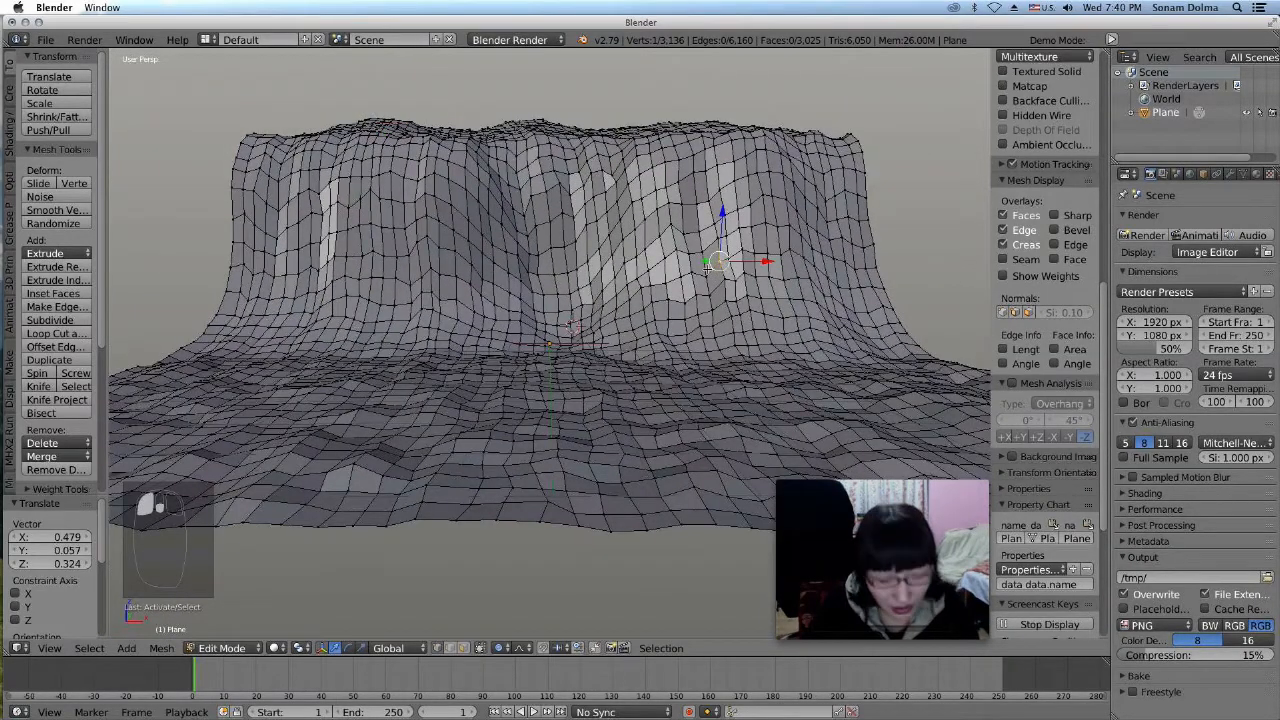
key(c)
mouse_move(715, 262)
mouse_down()
mouse_move(674, 226)
mouse_move(374, 243)
mouse_move(274, 226)
mouse_move(326, 220)
mouse_move(385, 233)
mouse_move(251, 264)
mouse_up()
mouse_move(334, 264)
mouse_down()
mouse_move(851, 291)
mouse_move(851, 251)
mouse_move(810, 216)
mouse_up()
drag(781, 215, 741, 215)
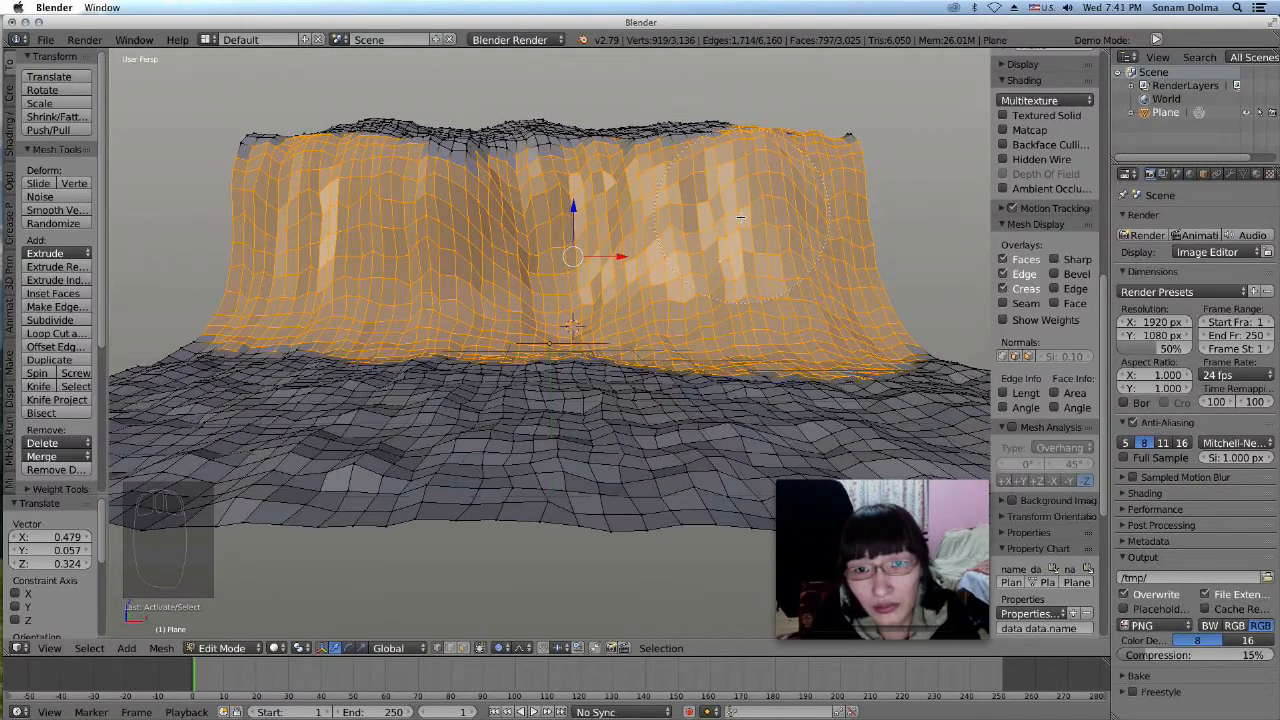
Add the missed vertices along the upper edge of the ridge's front face to the circle selection
middle_drag(737, 222, 640, 428)
scroll(544, 339, down, 4)
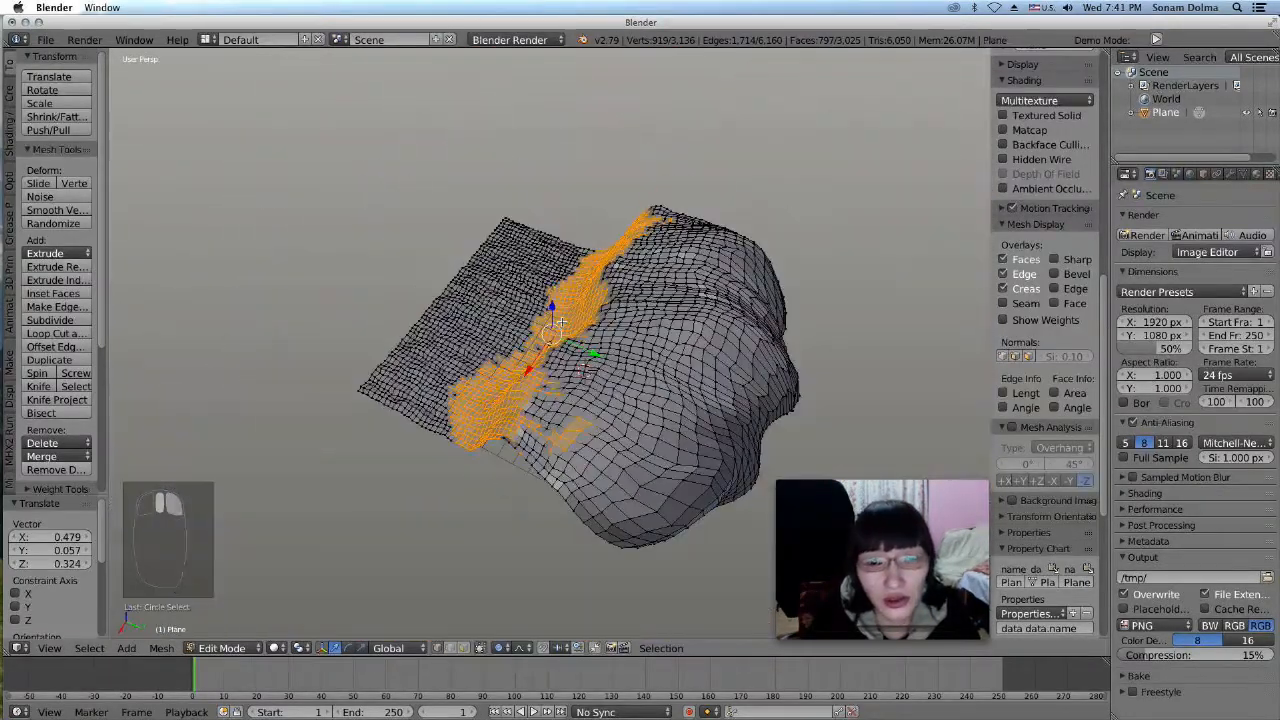
key(c)
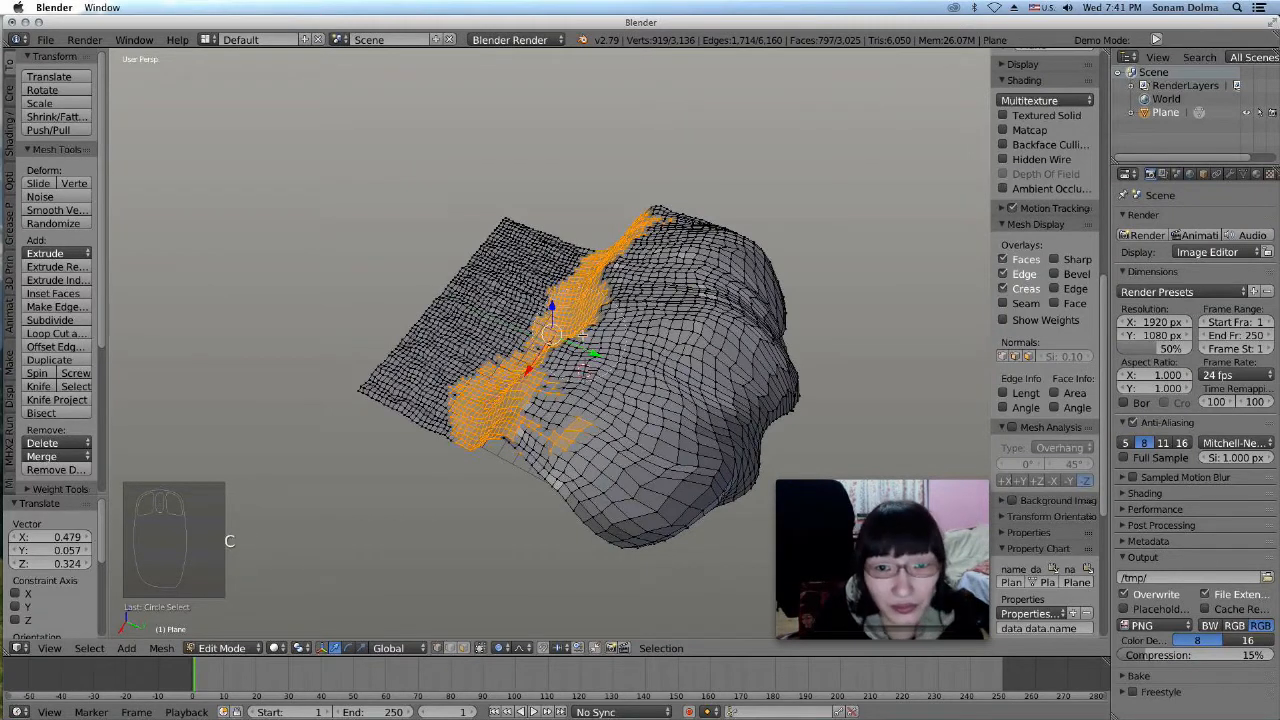
mouse_move(655, 228)
mouse_down()
mouse_move(509, 425)
mouse_move(553, 441)
mouse_up()
right_click(553, 441)
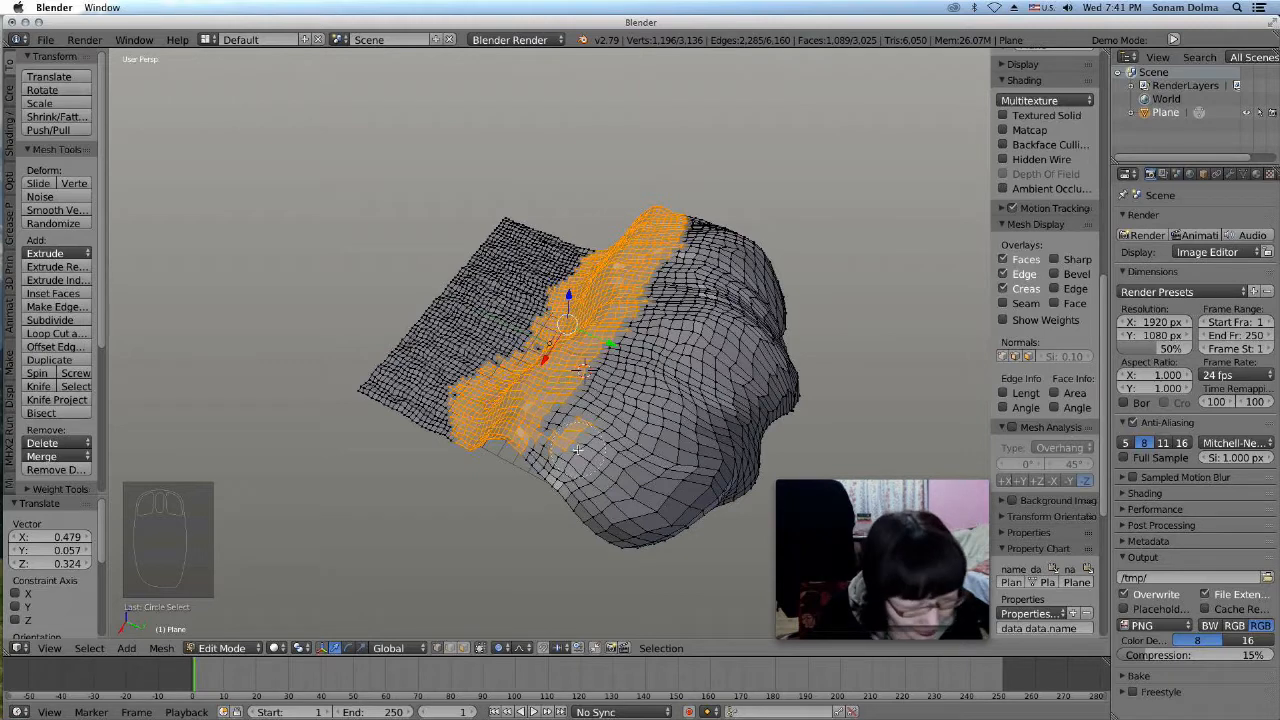
Circle-deselect the stray vertices beyond the upper edge of the ridge's front face
mouse_move(577, 446)
middle_down()
mouse_move(556, 436)
mouse_move(582, 412)
middle_up()
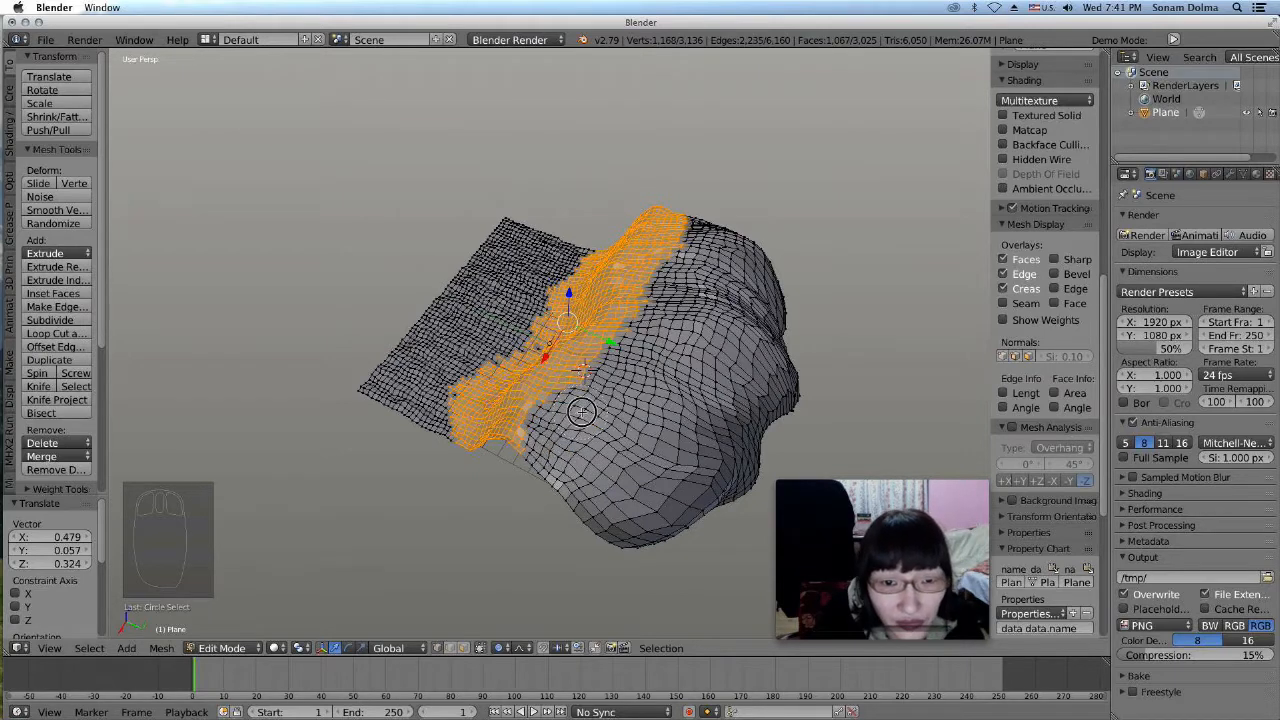
key(c)
middle_click(633, 337)
mouse_move(664, 316)
middle_down()
mouse_move(680, 244)
mouse_move(668, 318)
middle_up()
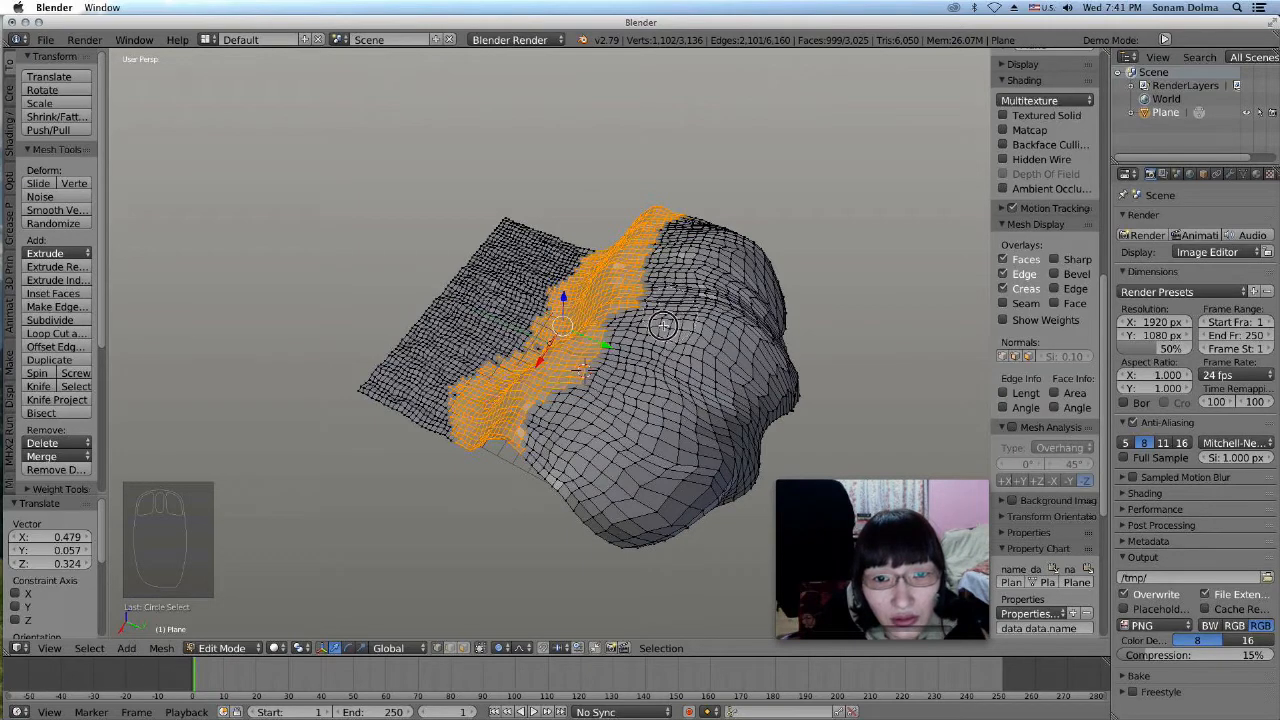
right_click(588, 406)
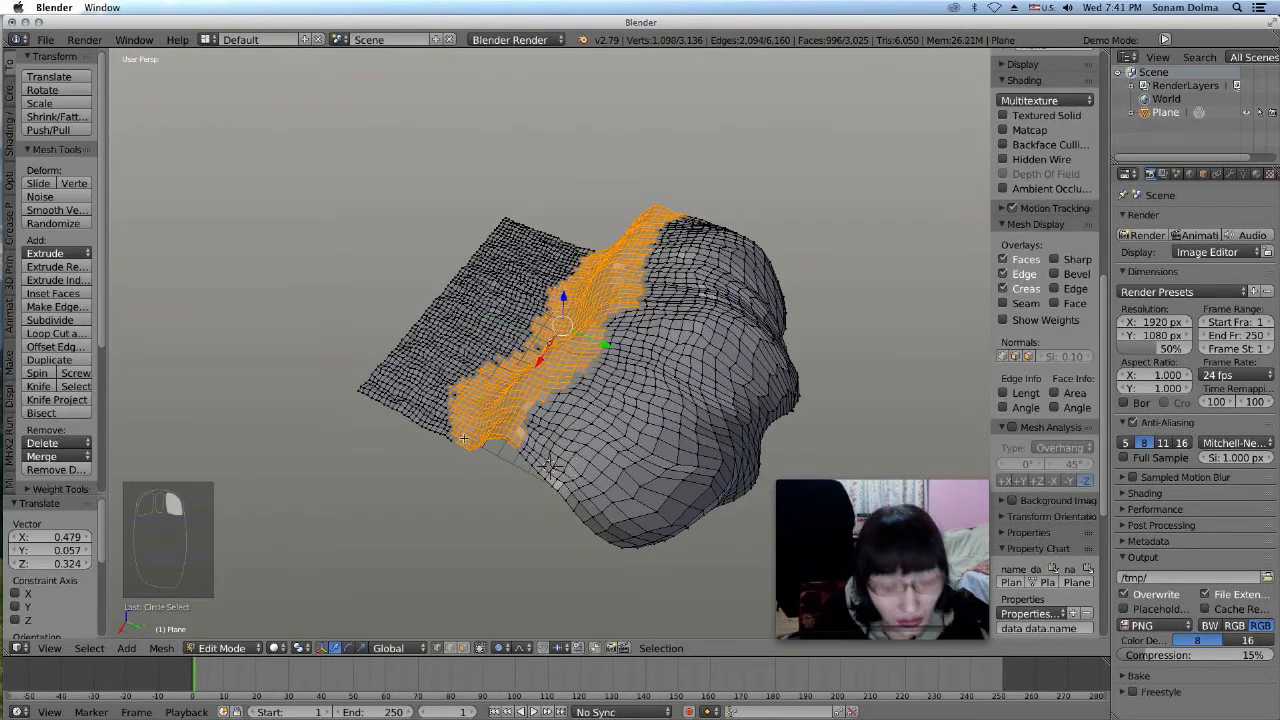
Circle-deselect the flat-ground vertices along the foot of the front face, from the positive-X end to the middle
key(c)
mouse_move(440, 380)
middle_down()
mouse_move(450, 370)
mouse_move(438, 428)
middle_up()
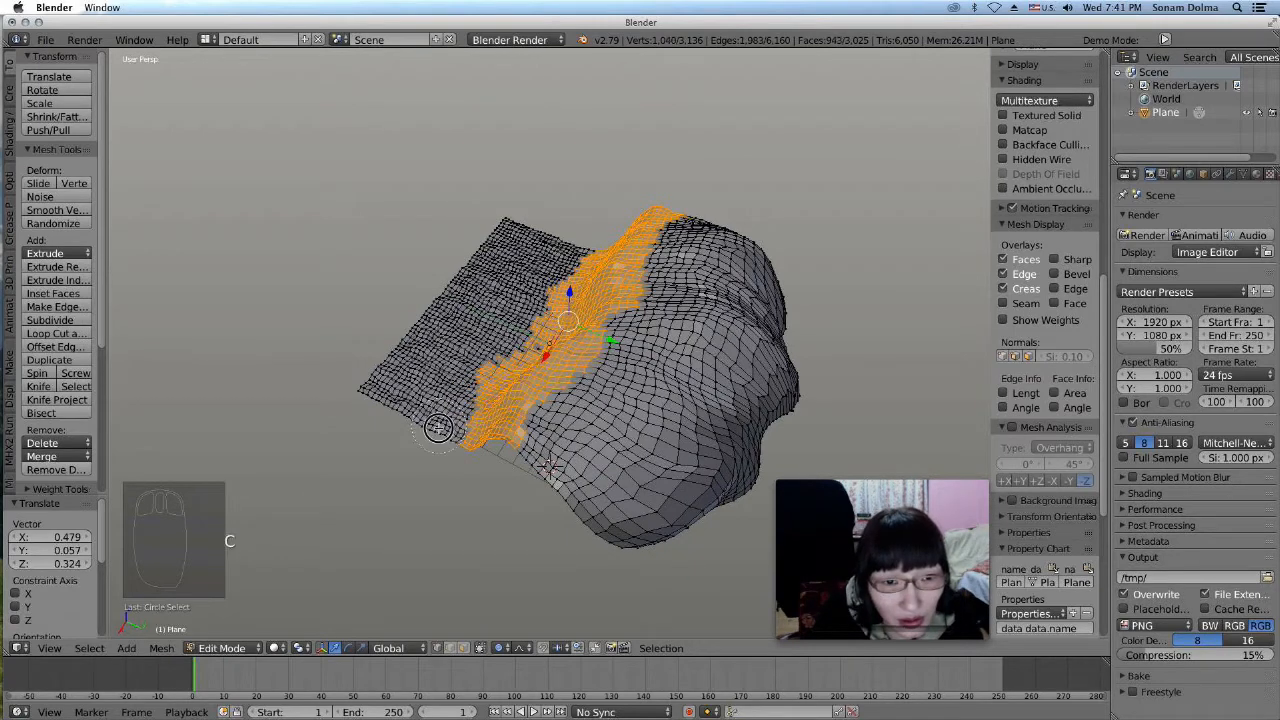
middle_drag(454, 381, 466, 366)
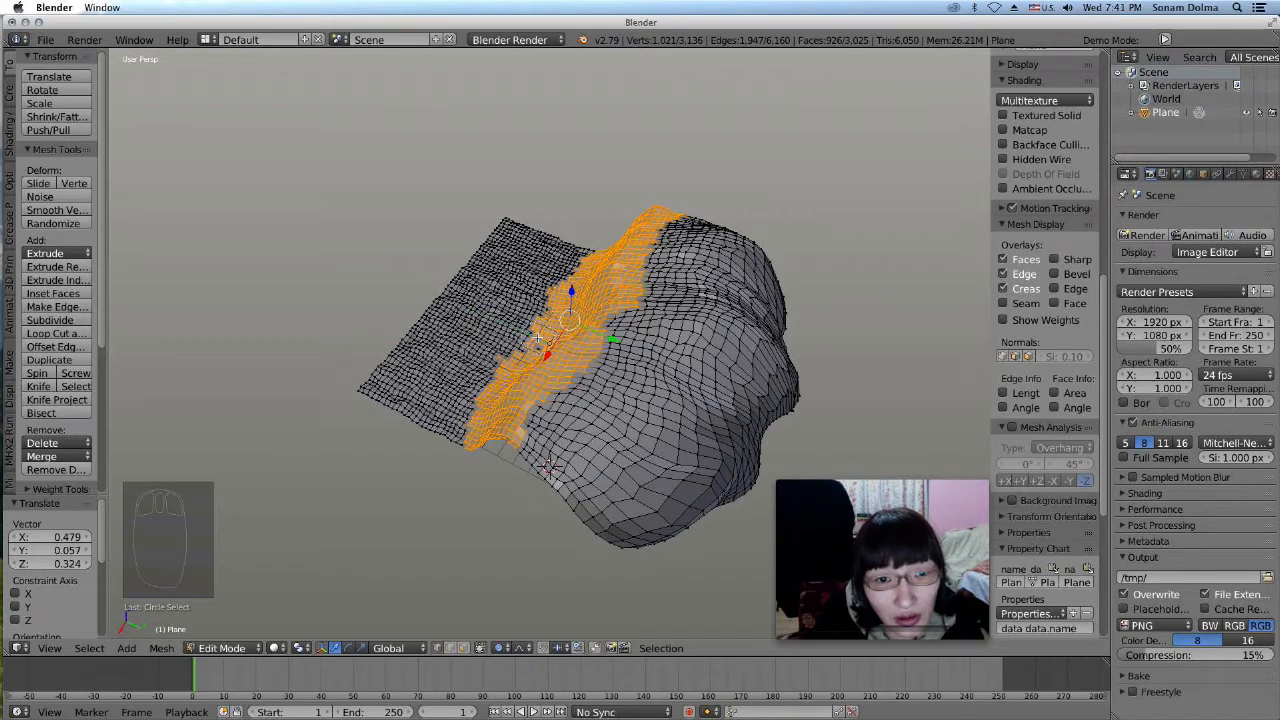
drag(530, 333, 528, 346)
middle_drag(520, 326, 537, 327)
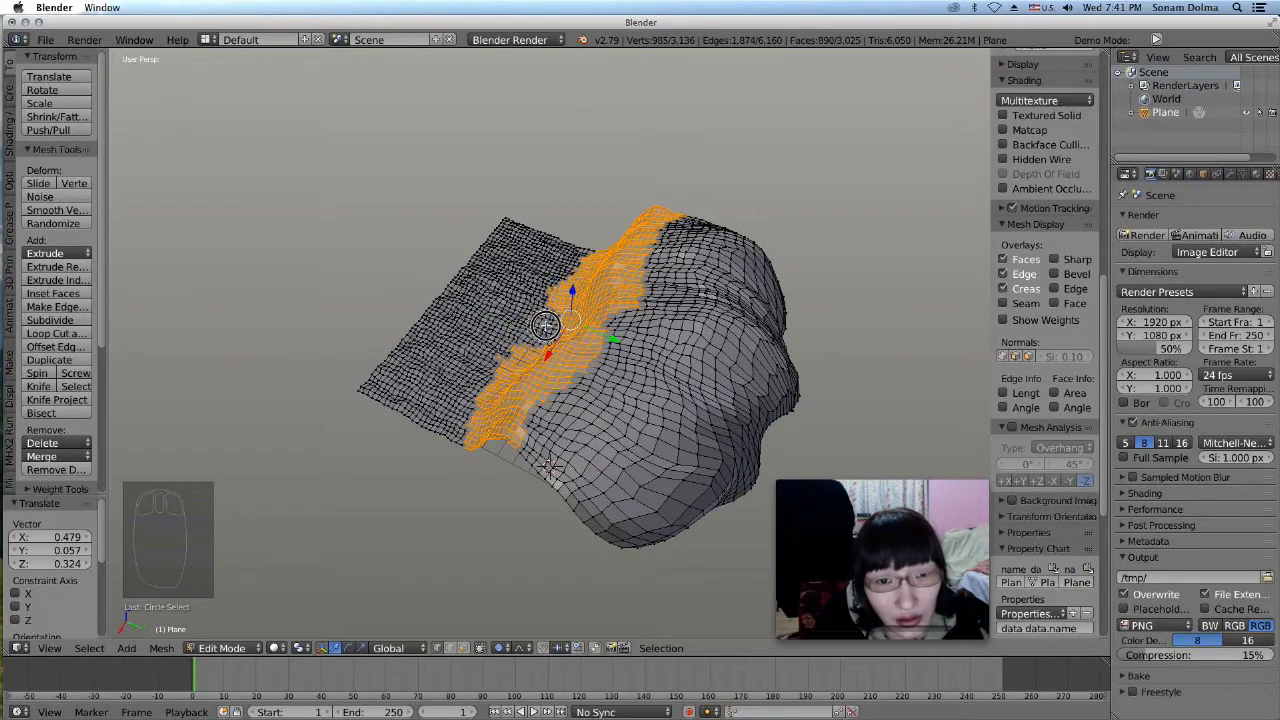
Circle-select the missed vertices along the middle of the front face's foot and trim the strays on the ground
mouse_move(550, 424)
middle_down()
mouse_move(605, 413)
mouse_move(615, 397)
middle_up()
scroll(605, 413, up, 5)
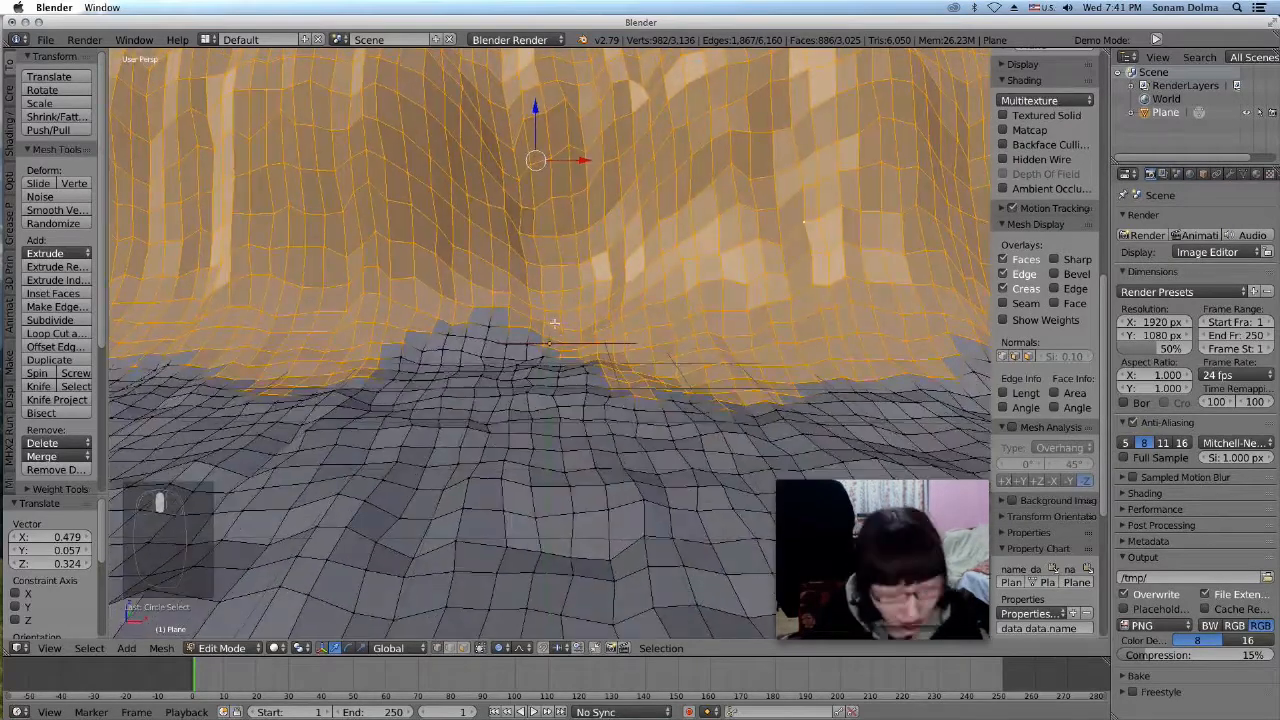
key(c)
middle_click(536, 322)
mouse_move(537, 321)
mouse_down()
mouse_move(571, 314)
mouse_move(383, 343)
mouse_move(534, 334)
mouse_move(565, 346)
mouse_up()
mouse_move(565, 346)
middle_down()
mouse_move(632, 422)
mouse_move(600, 400)
mouse_move(700, 430)
mouse_move(749, 423)
mouse_move(737, 434)
mouse_move(755, 378)
middle_up()
mouse_move(749, 362)
mouse_down()
mouse_move(711, 363)
mouse_move(796, 376)
mouse_up()
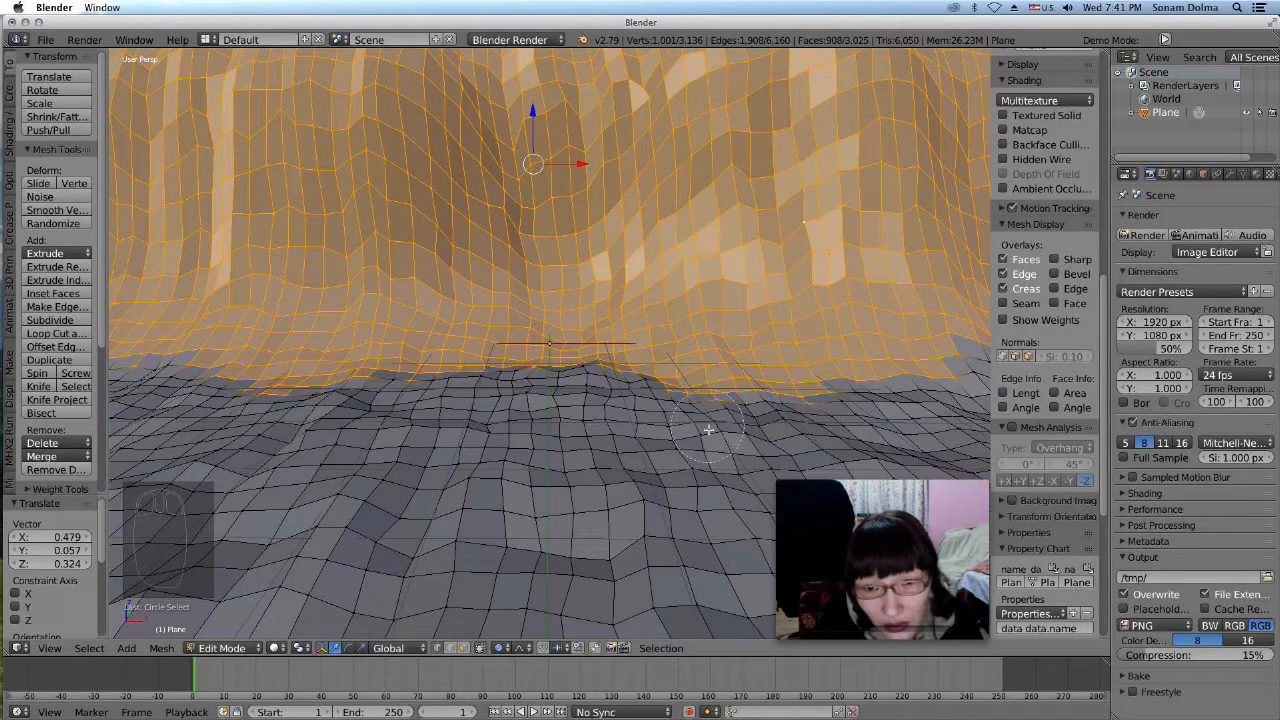
middle_click(804, 432)
right_click(525, 446)
scroll(525, 446, down, 6)
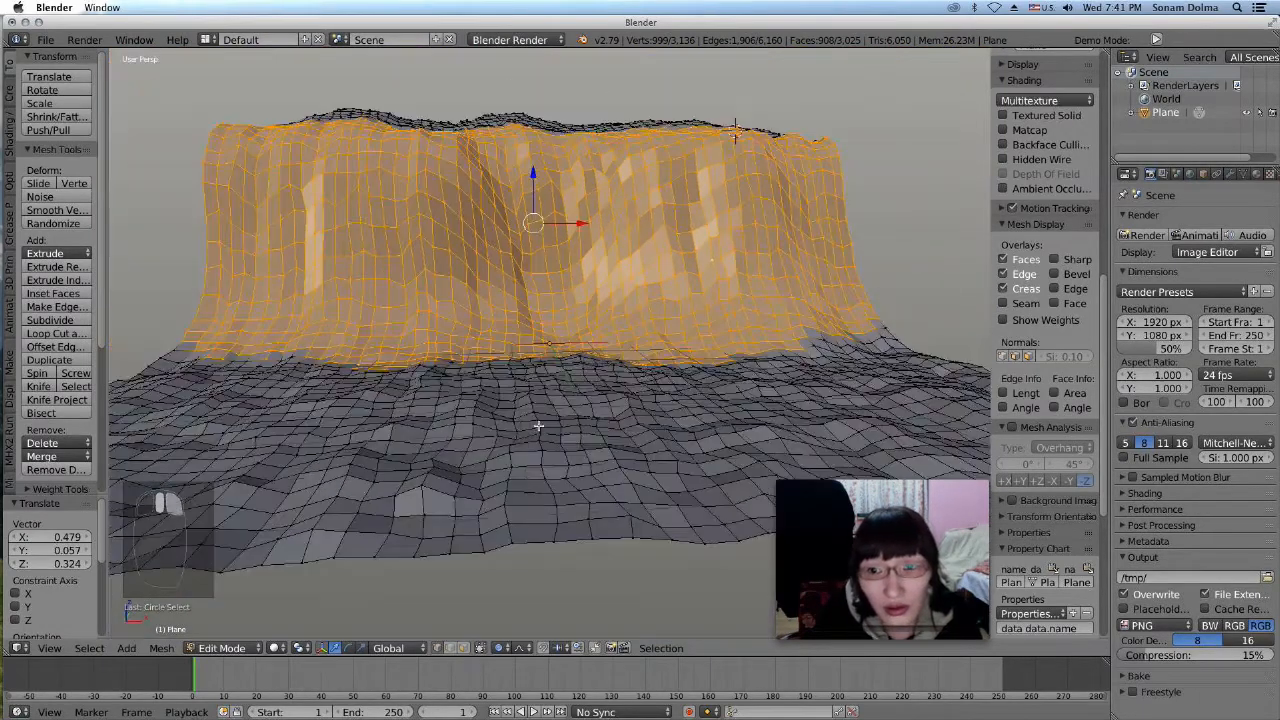
Add the missed vertices at both ends of the front face's foot to the circle selection
middle_drag(627, 382, 687, 388)
key(c)
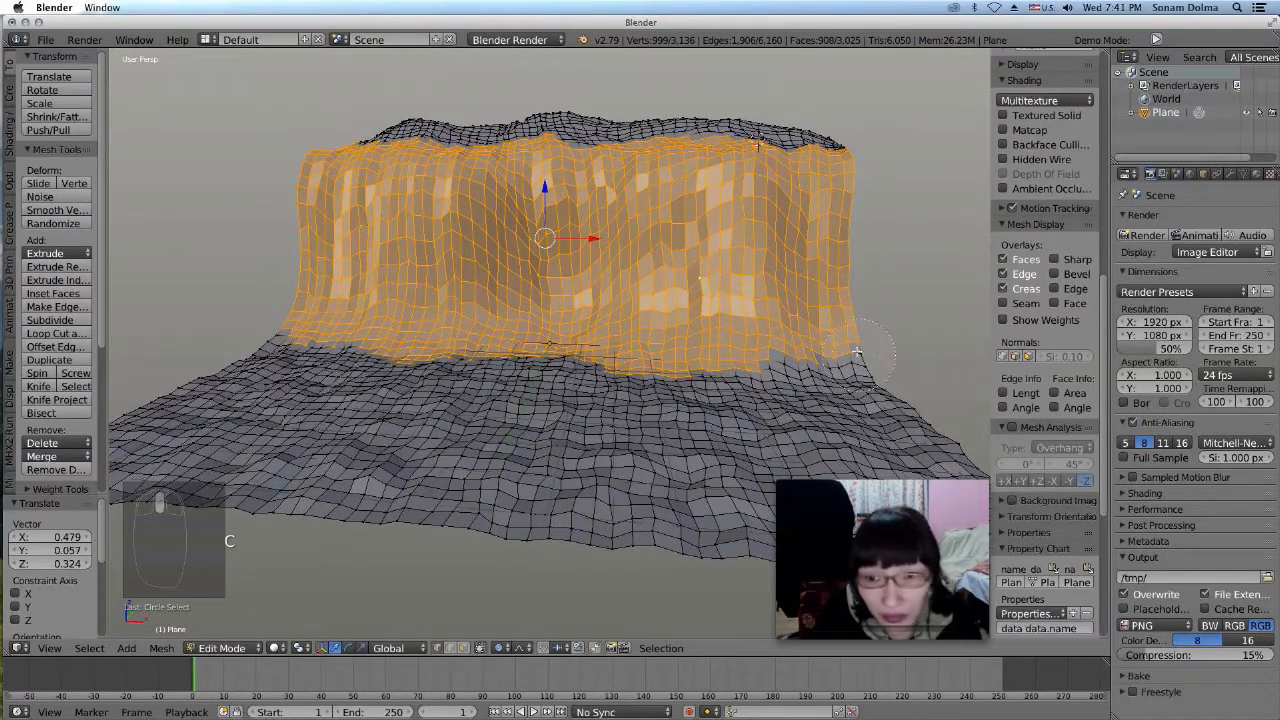
drag(851, 345, 707, 345)
drag(837, 357, 864, 358)
drag(293, 315, 372, 319)
middle_click(405, 396)
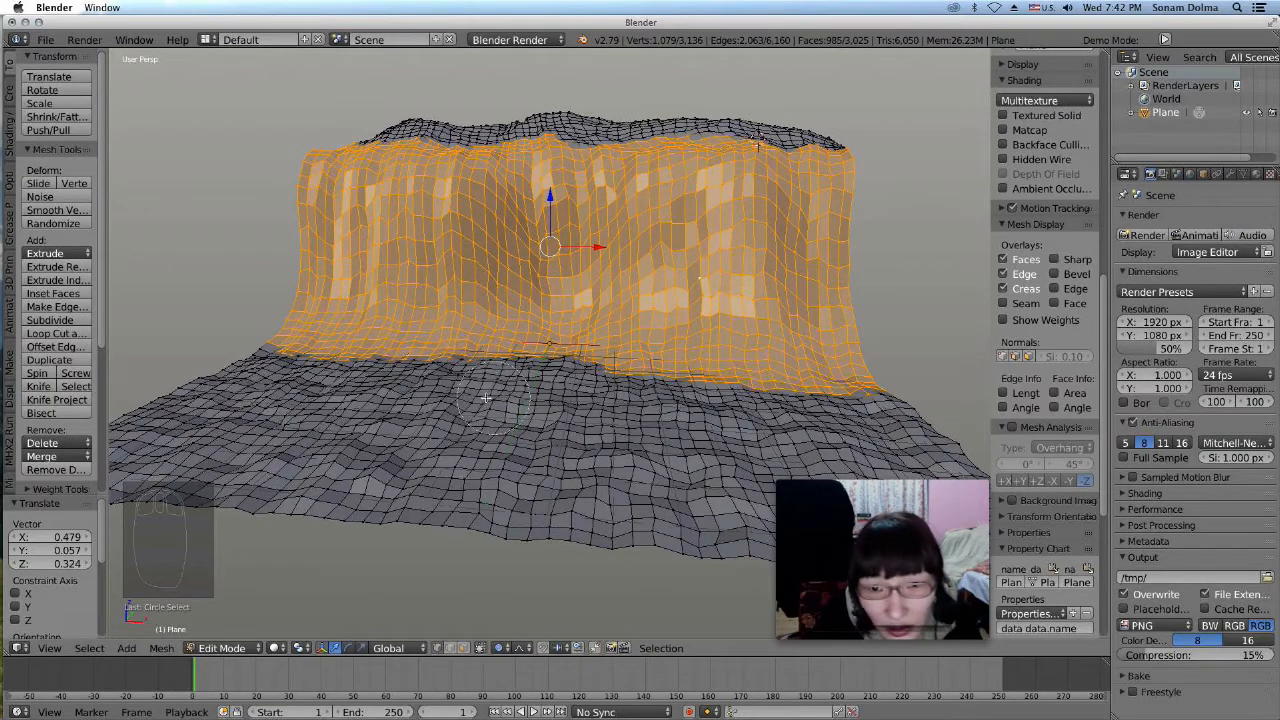
Circle-deselect the protruding vertices along the negative-X half of the front face's upper edge
mouse_move(556, 410)
middle_down()
mouse_move(603, 411)
mouse_move(608, 395)
middle_up()
scroll(610, 388, up, 5)
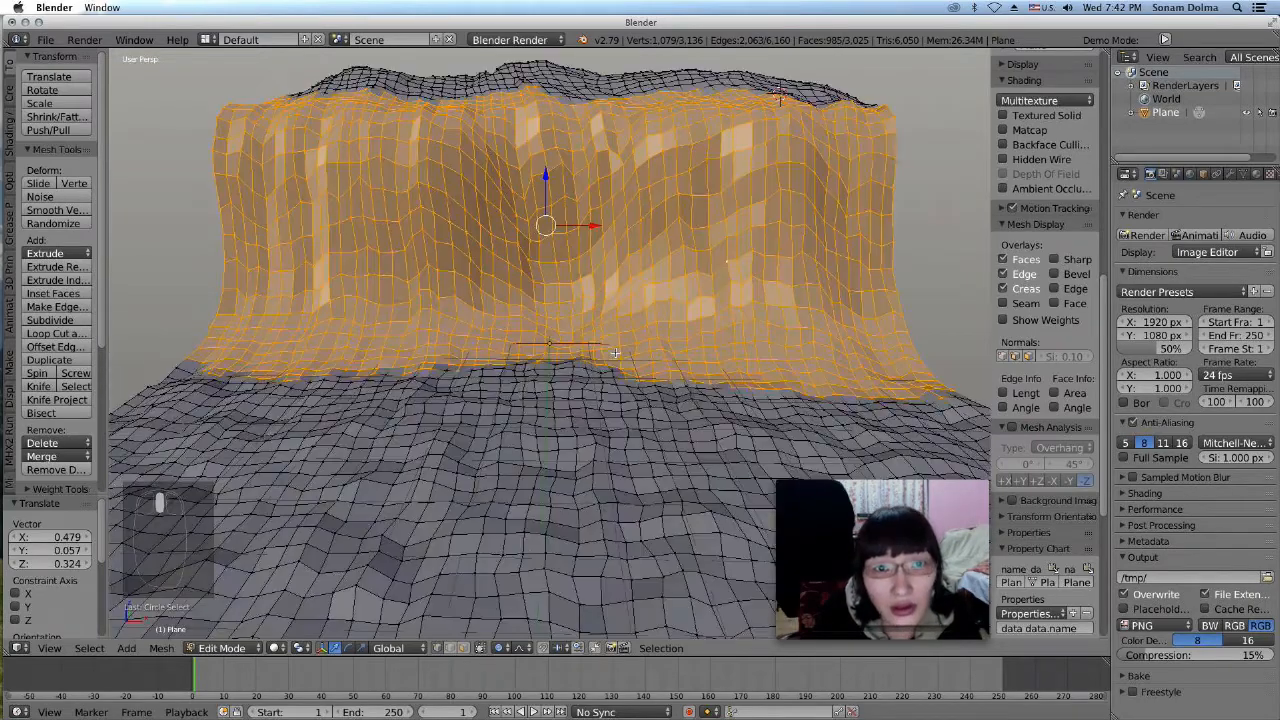
scroll(630, 259, down, 2)
middle_drag(530, 160, 310, 322)
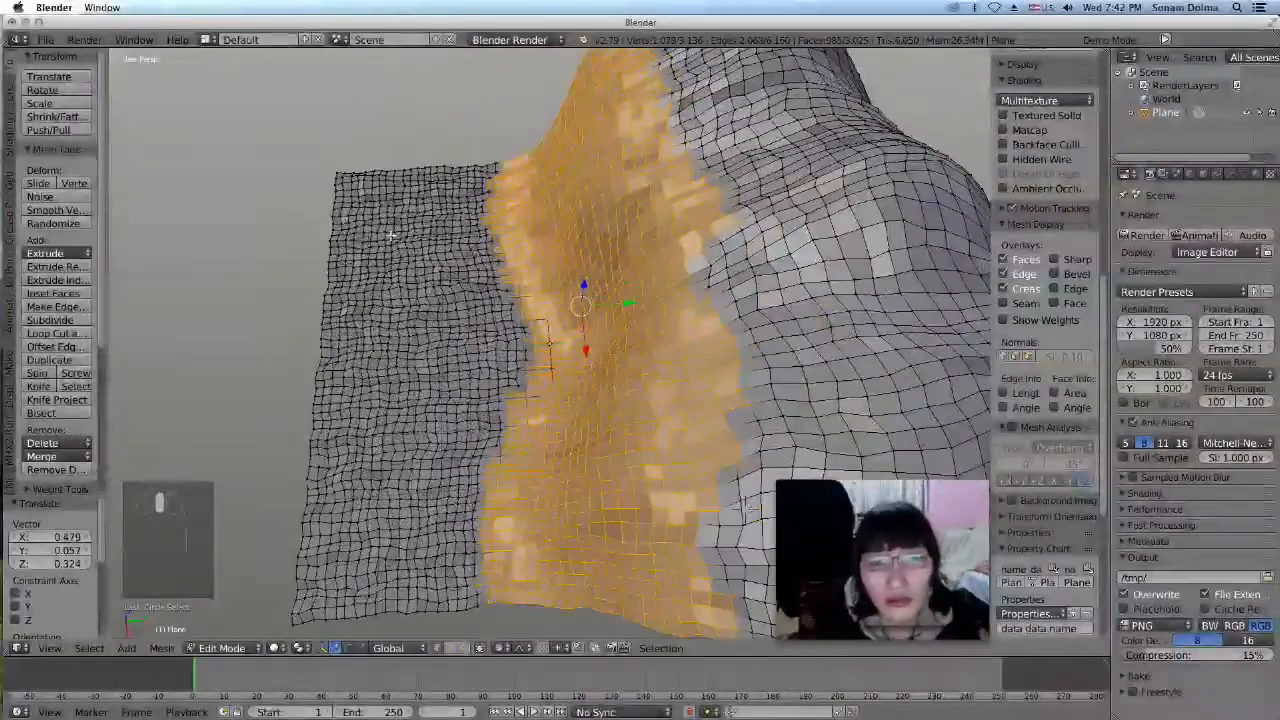
key(c)
middle_drag(744, 226, 737, 234)
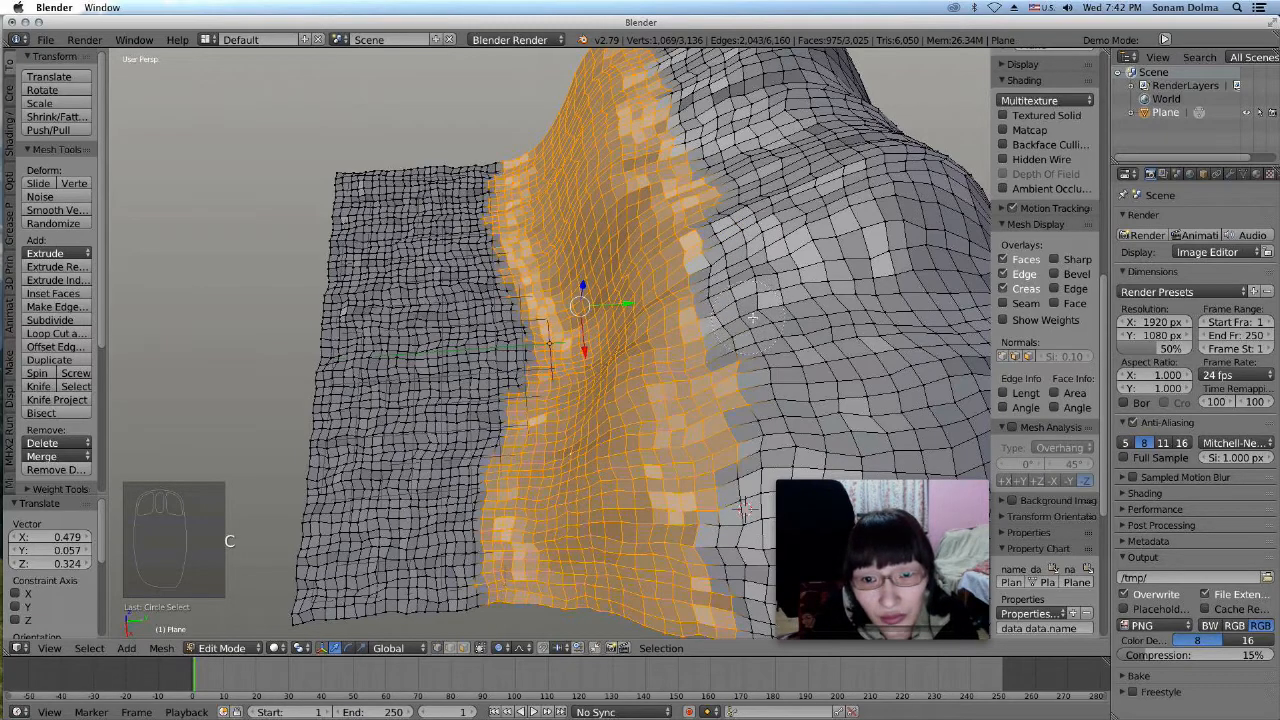
middle_drag(738, 262, 733, 259)
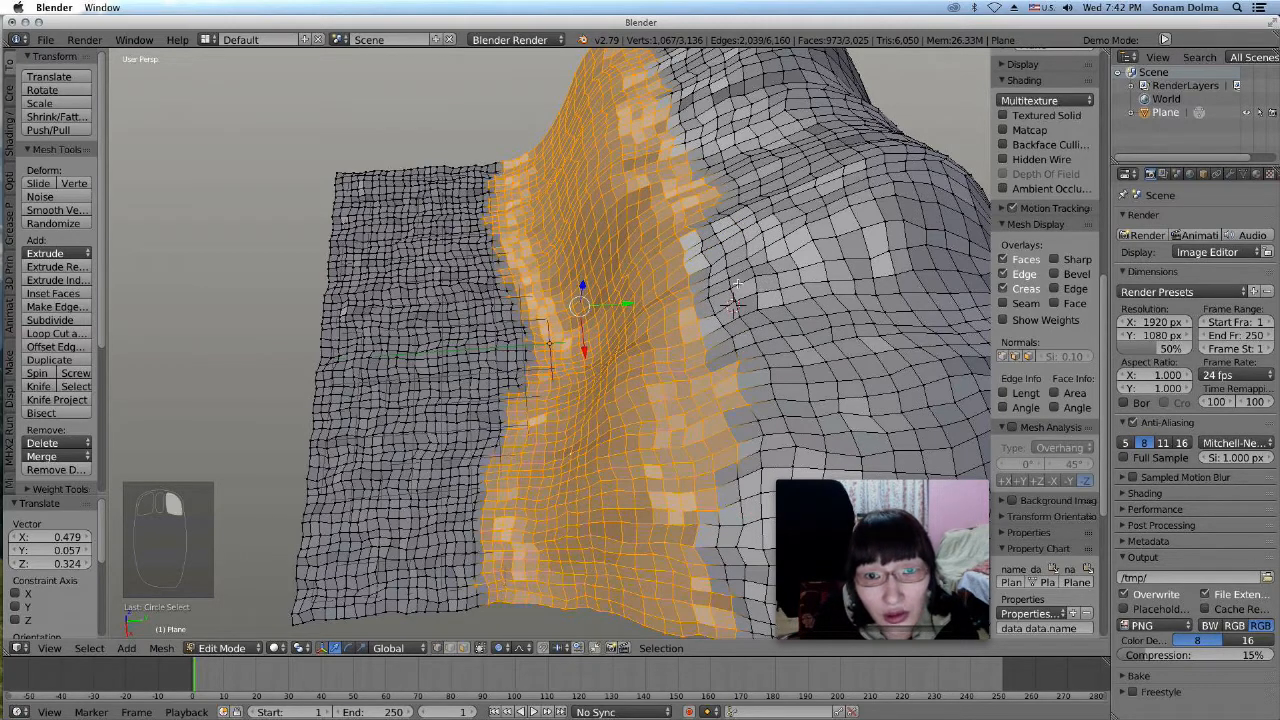
Add the missed vertices along the upper edge near the ridge's positive-X end to the circle selection
scroll(733, 302, down, 3)
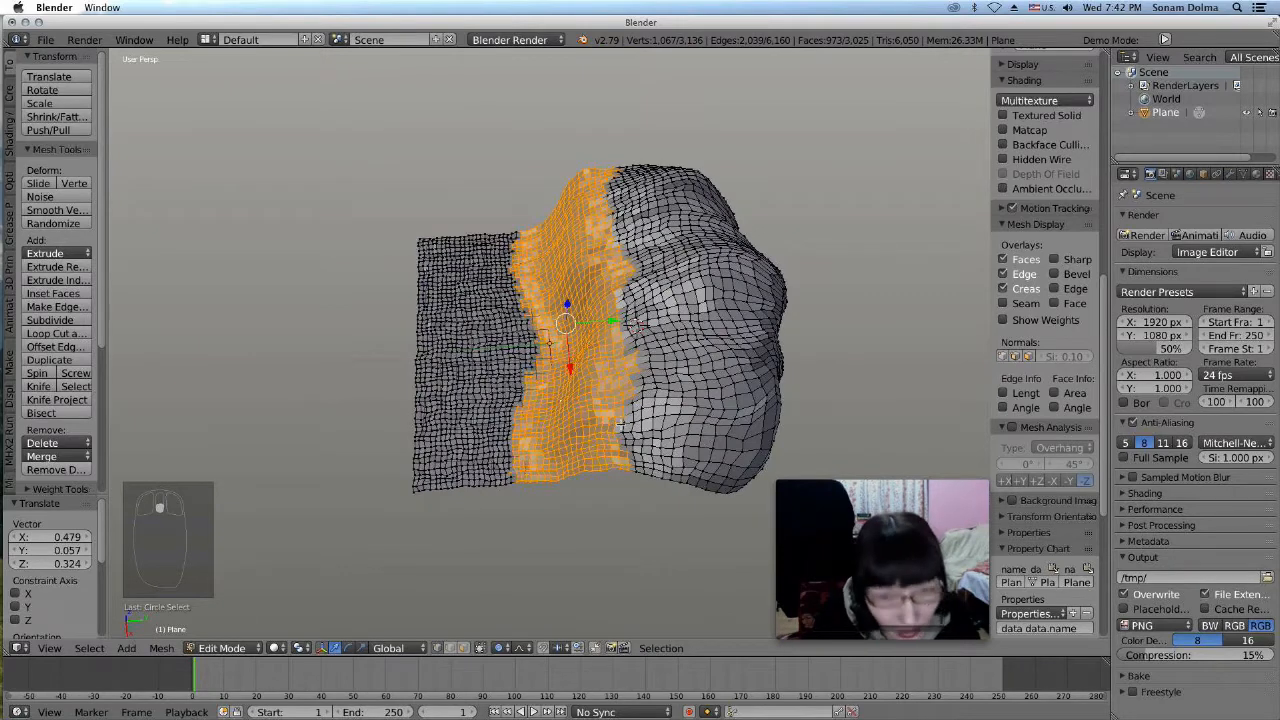
key(c)
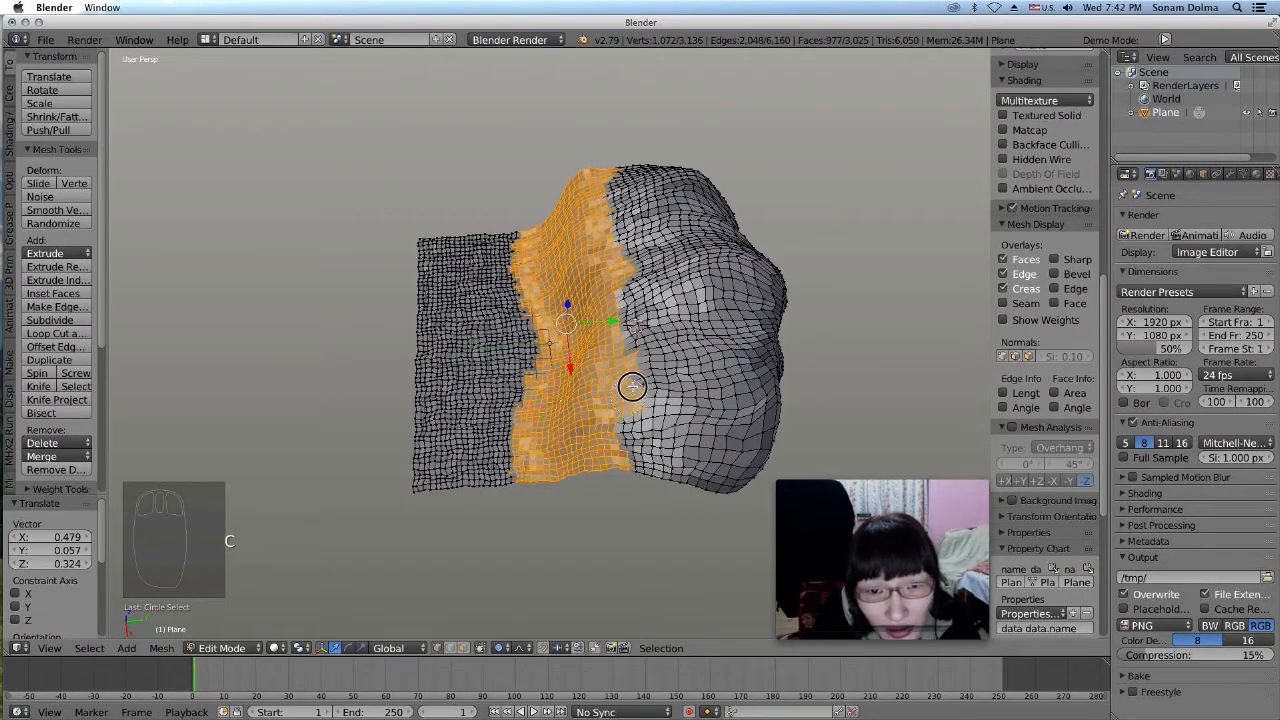
mouse_move(629, 389)
mouse_down()
mouse_move(625, 430)
mouse_move(649, 403)
mouse_up()
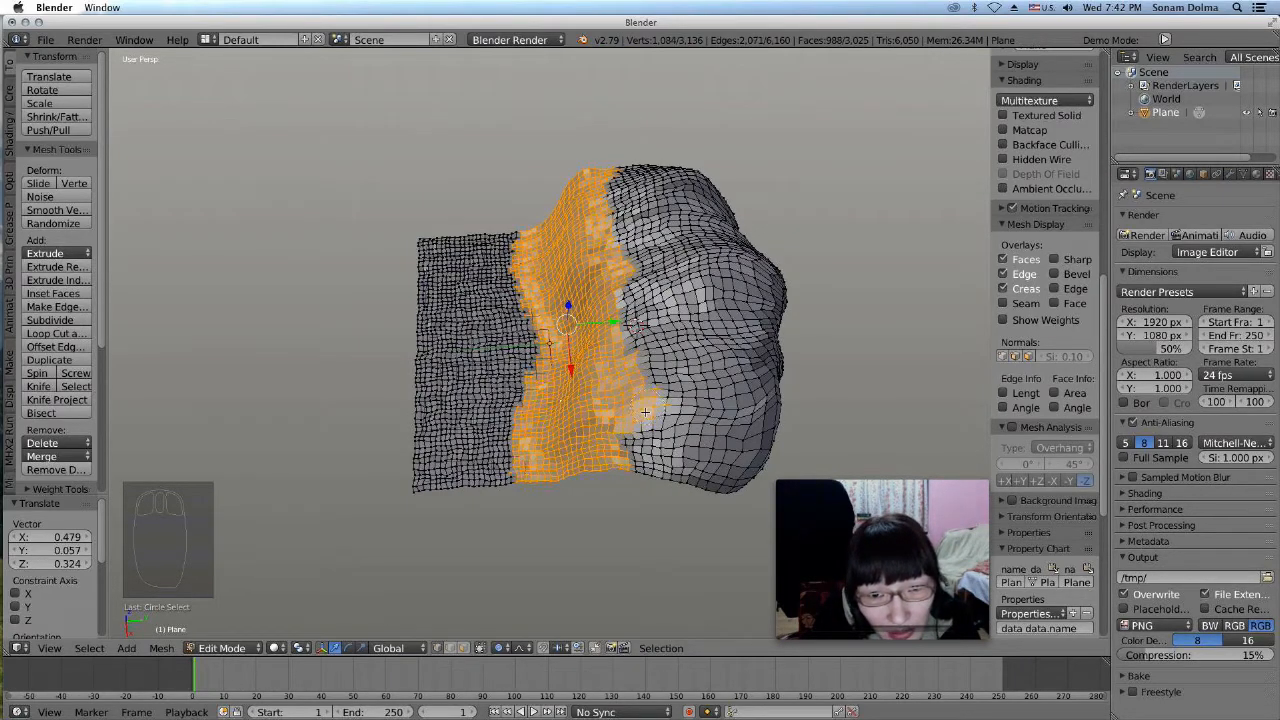
drag(636, 455, 617, 440)
middle_drag(599, 474, 652, 348)
scroll(654, 349, up, 2)
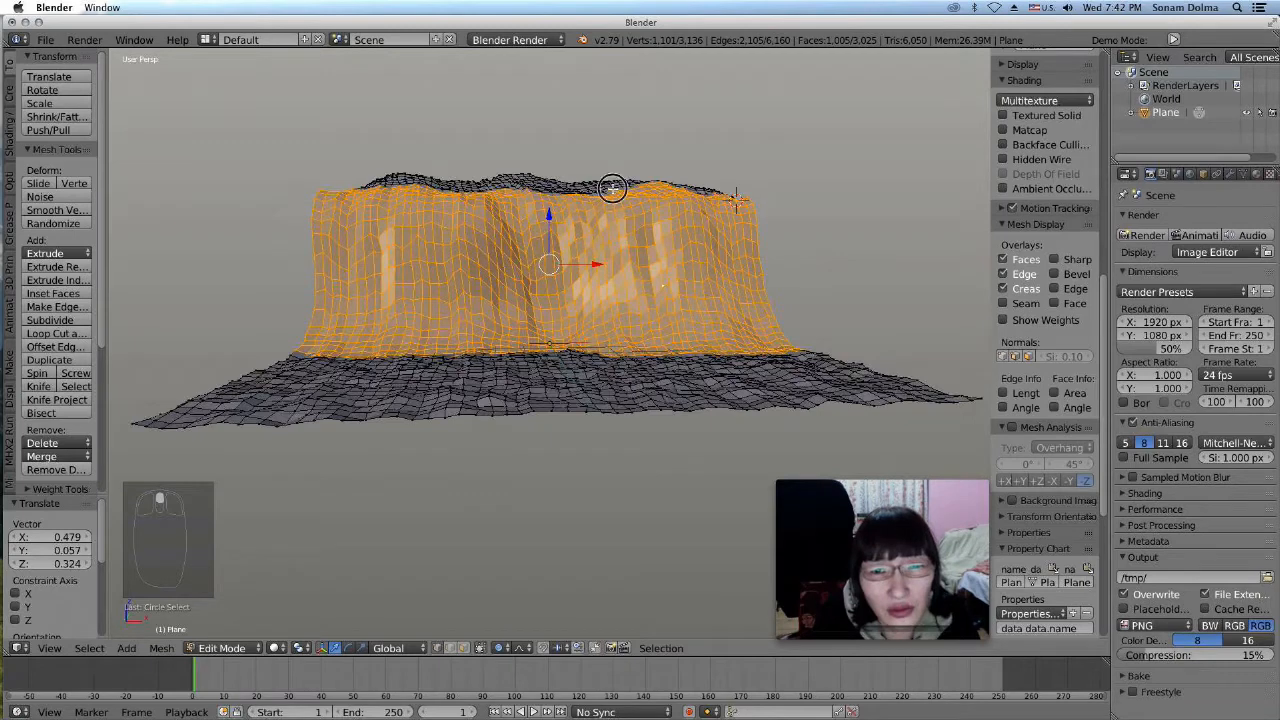
Undo the accidental selection of a single crest vertex to restore the front-face selection
click(612, 188)
scroll(54, 366, down, 2)
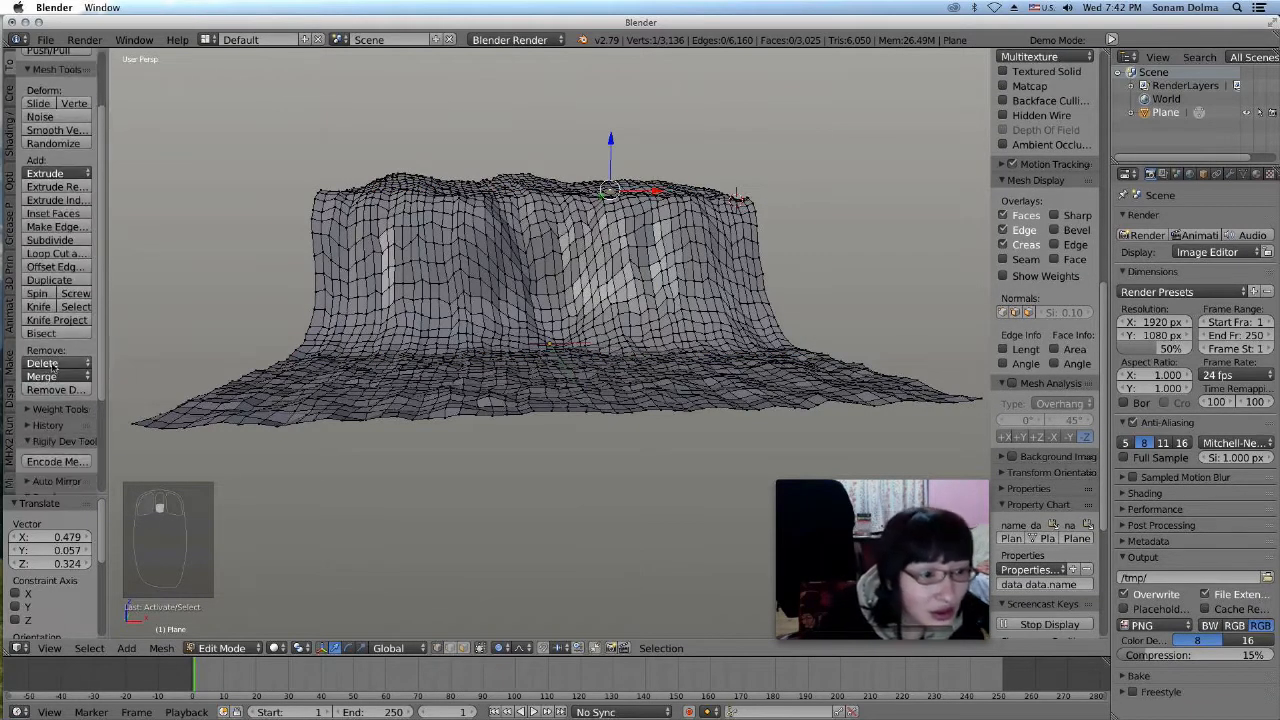
click(27, 424)
scroll(70, 376, down, 1)
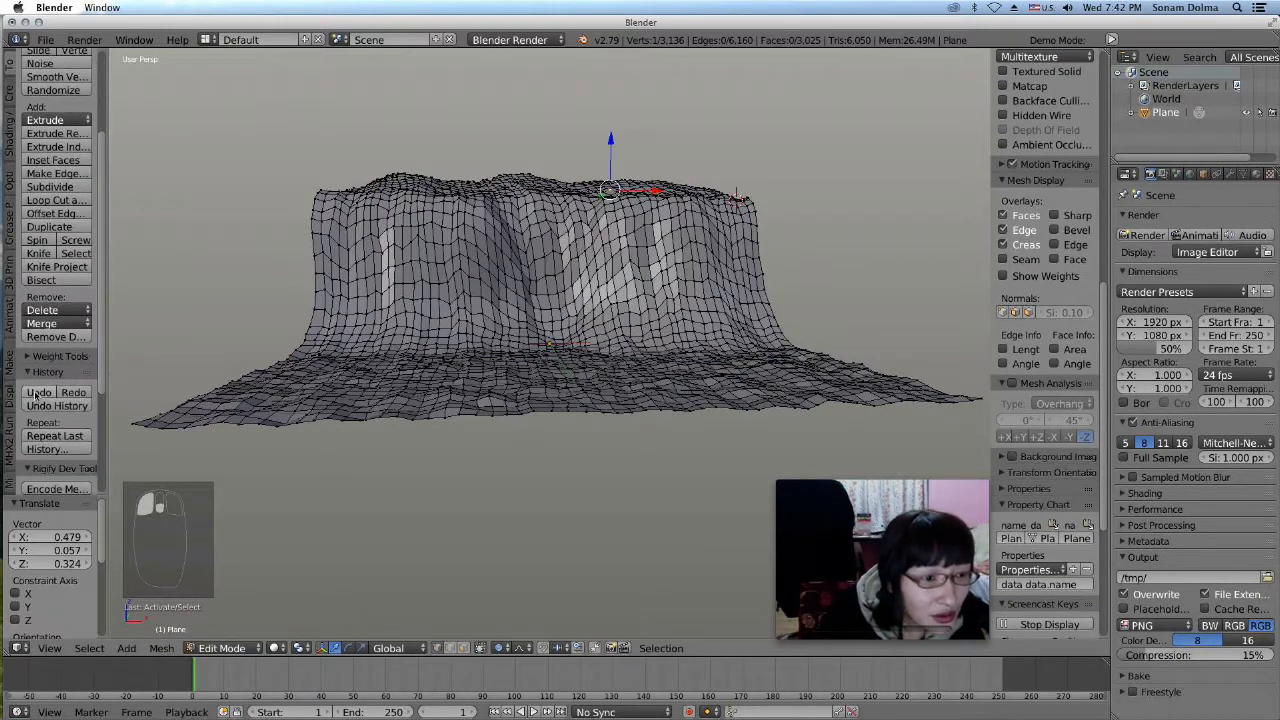
click(38, 393)
middle_drag(671, 311, 666, 321)
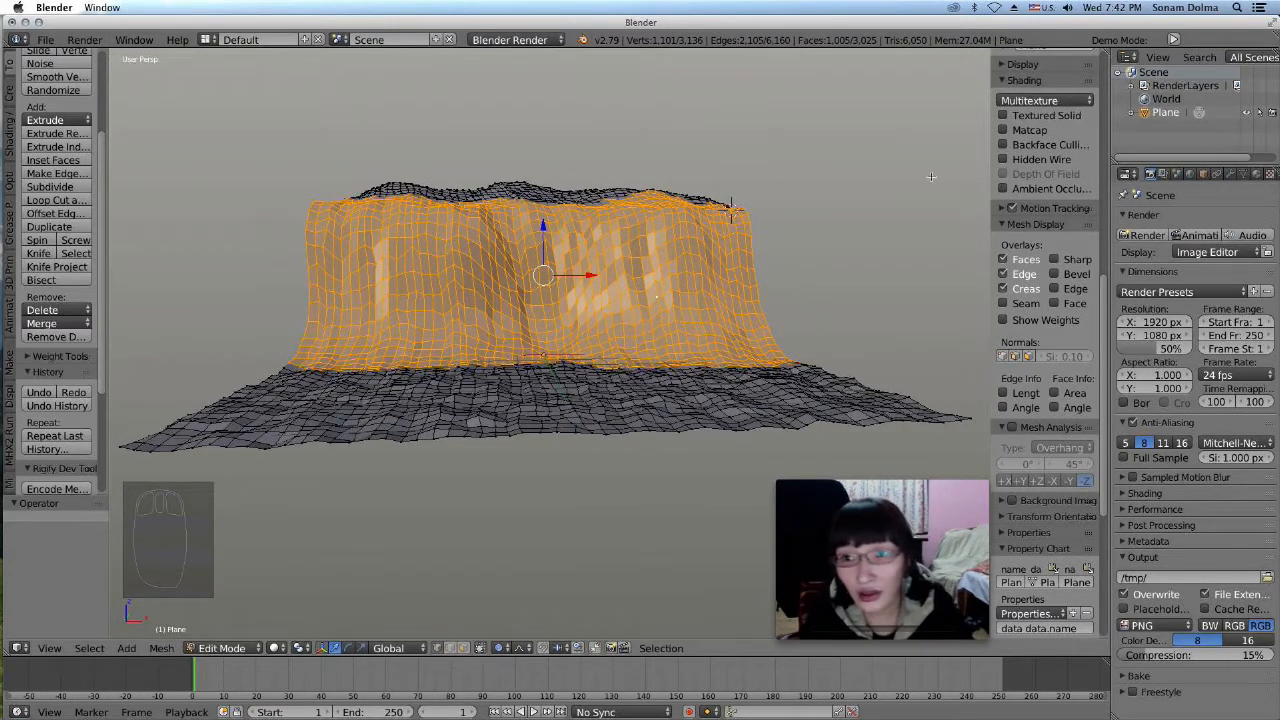
Create a vertex group on the plane and assign the selected front-face vertices to it
click(1245, 174)
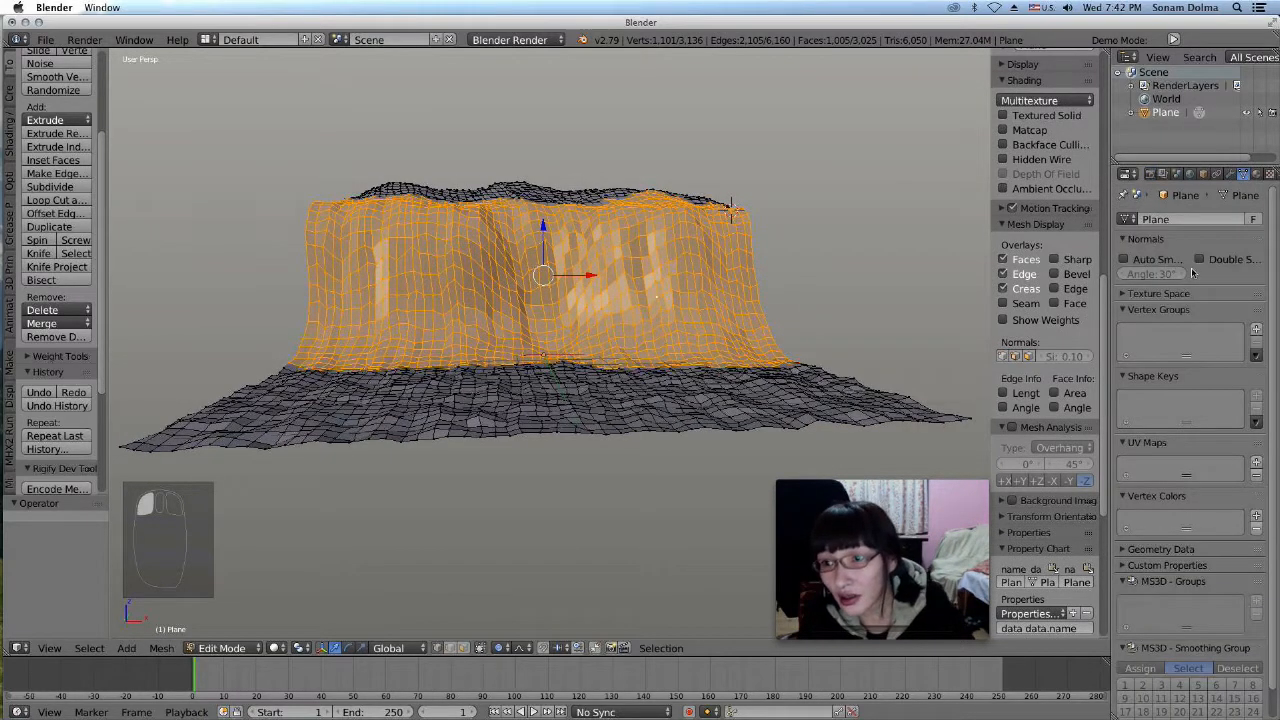
click(1257, 331)
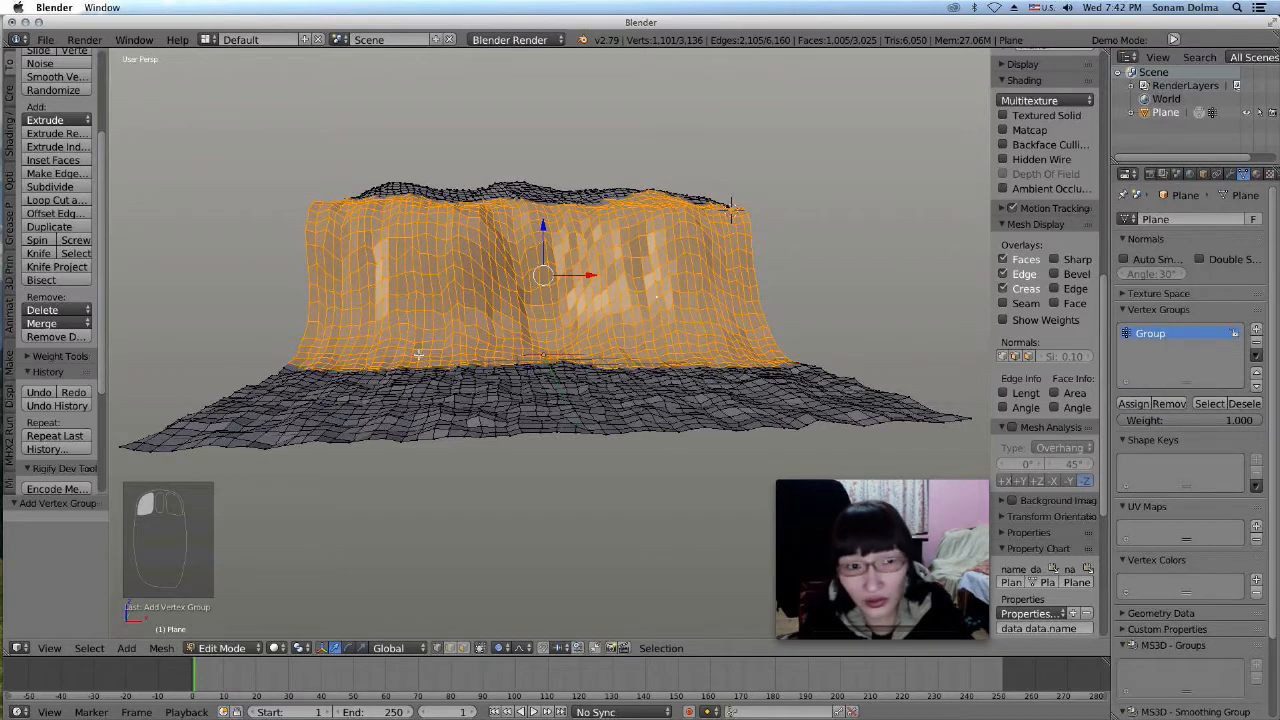
click(1133, 403)
scroll(611, 283, down, 4)
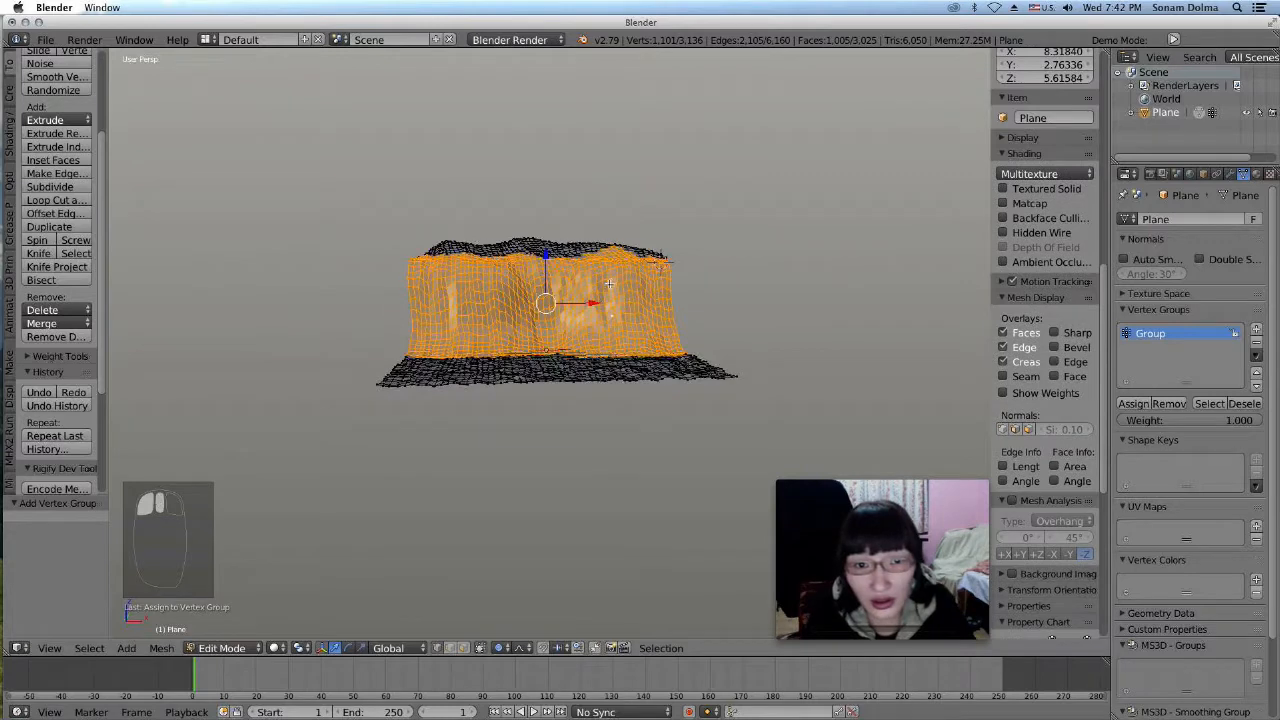
Switch the plane to Object Mode and set the viewport shading to Material
click(222, 648)
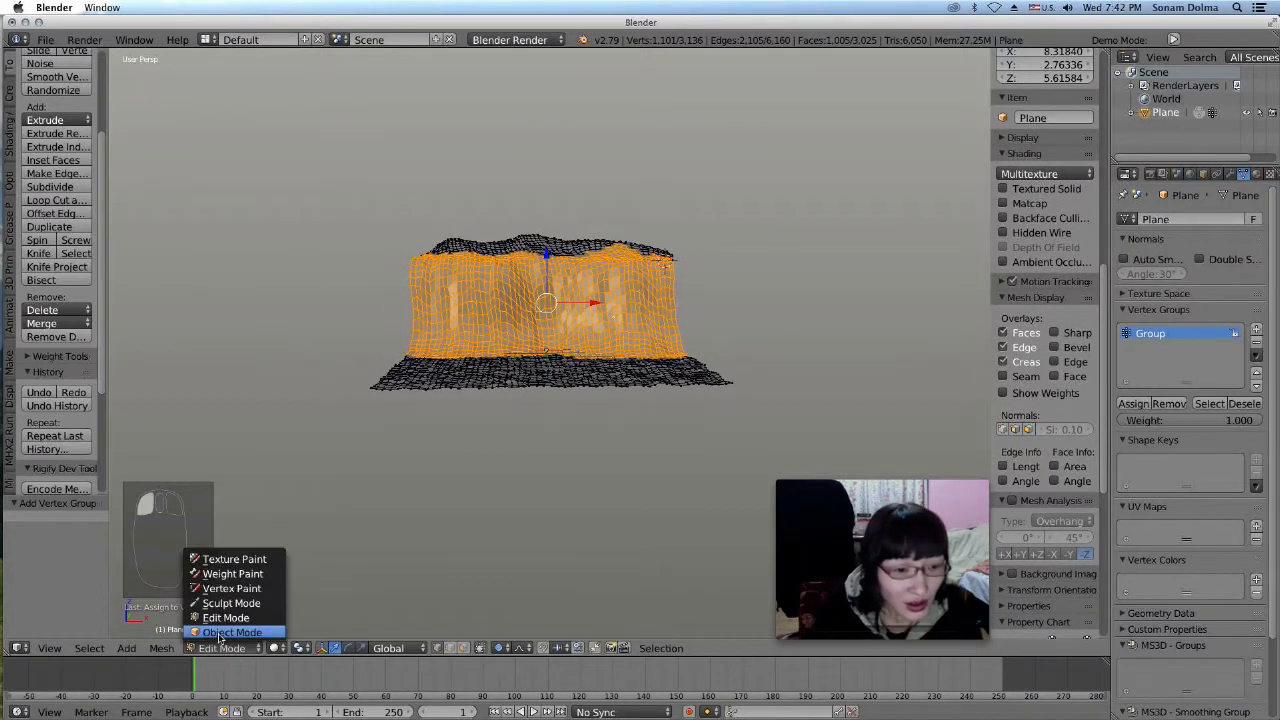
click(232, 632)
scroll(506, 457, up, 5)
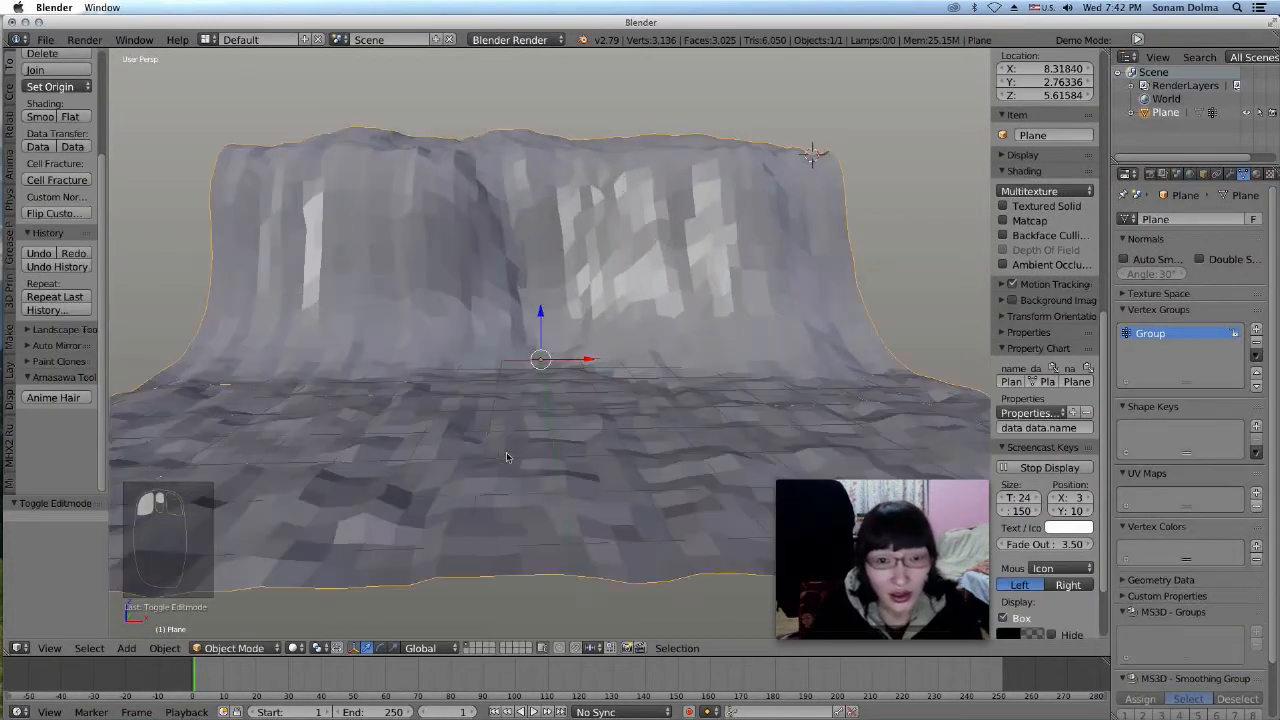
click(294, 648)
click(321, 573)
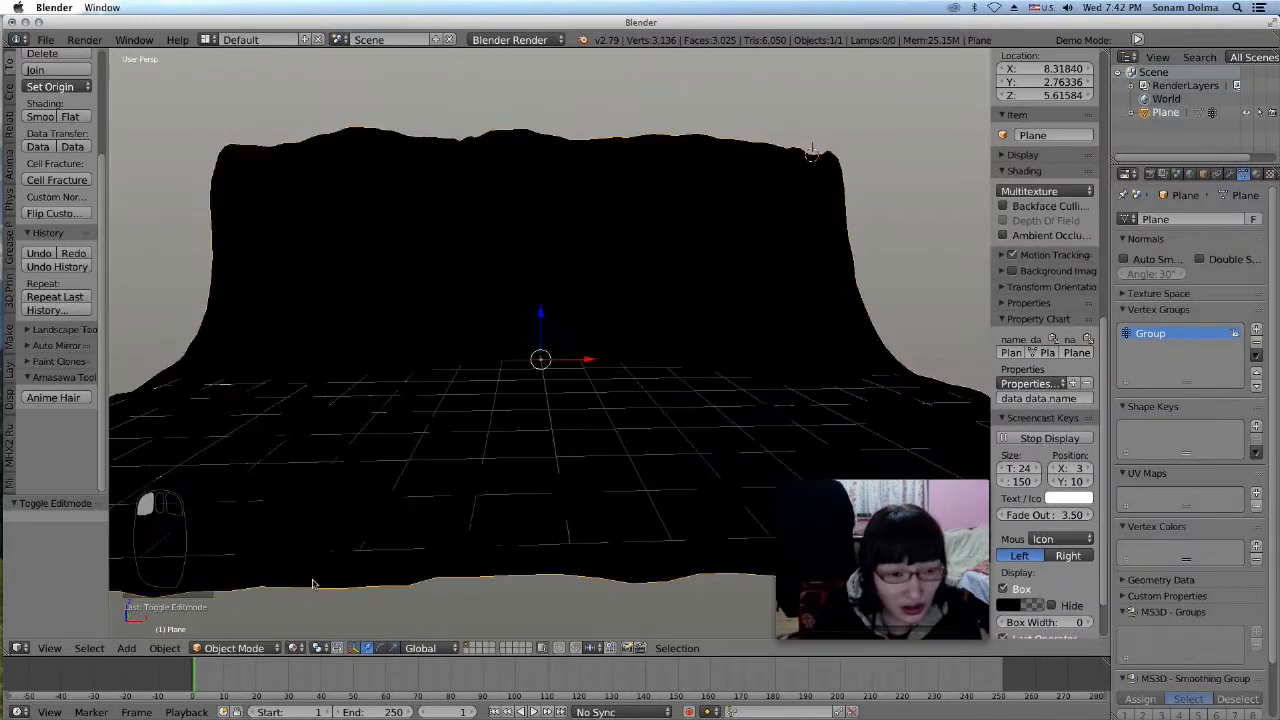
Enable Environment Lighting in the world settings
scroll(640, 370, down, 3)
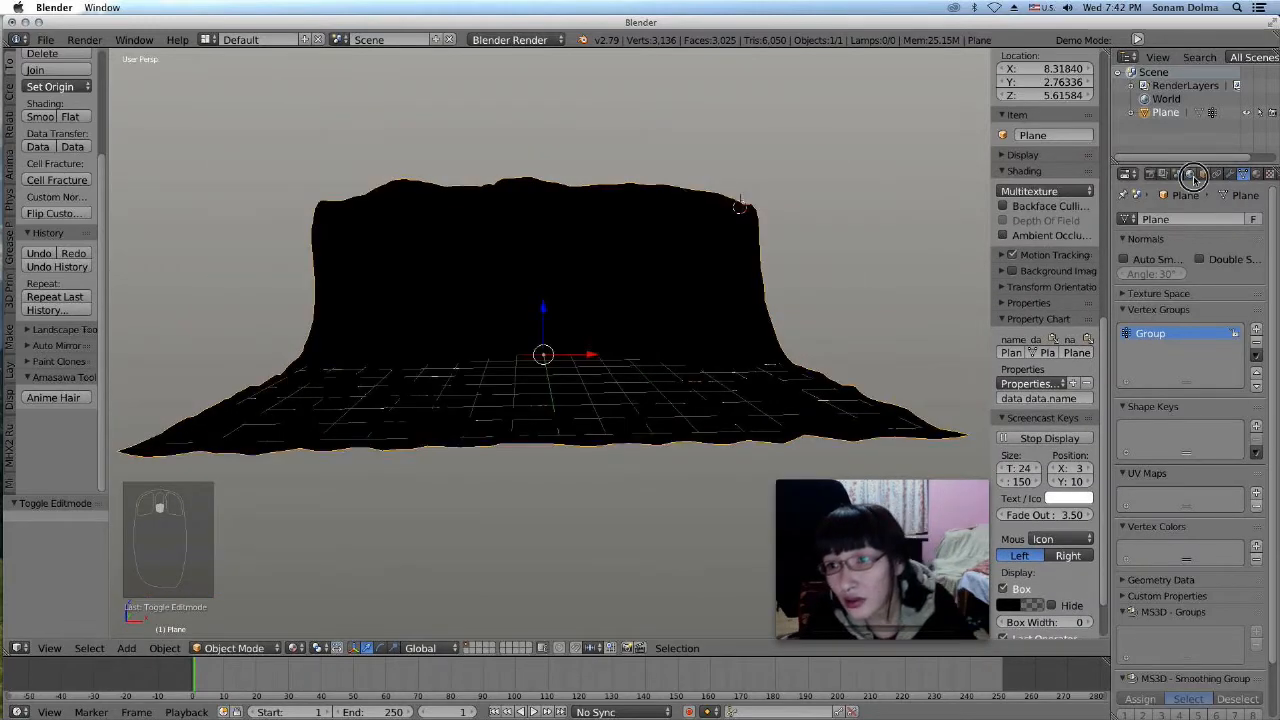
click(1190, 174)
click(1138, 473)
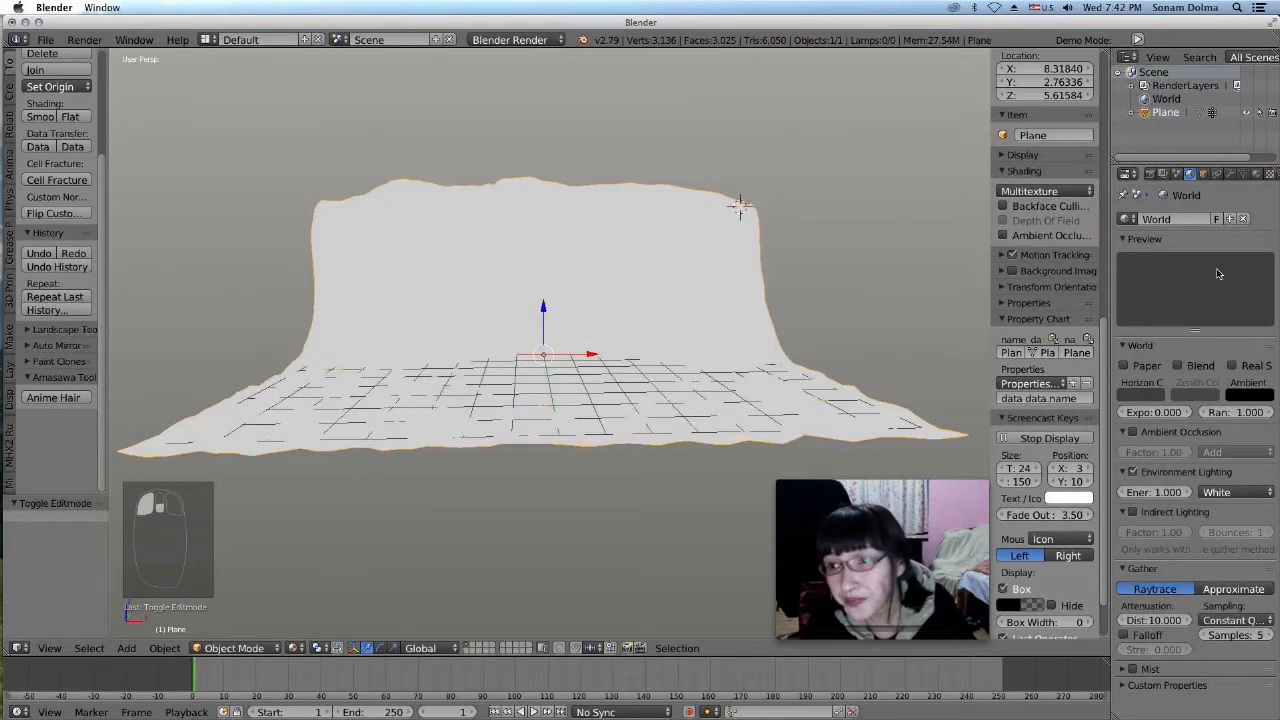
Add a new material to the plane and give it a new image texture
click(1257, 174)
click(1208, 264)
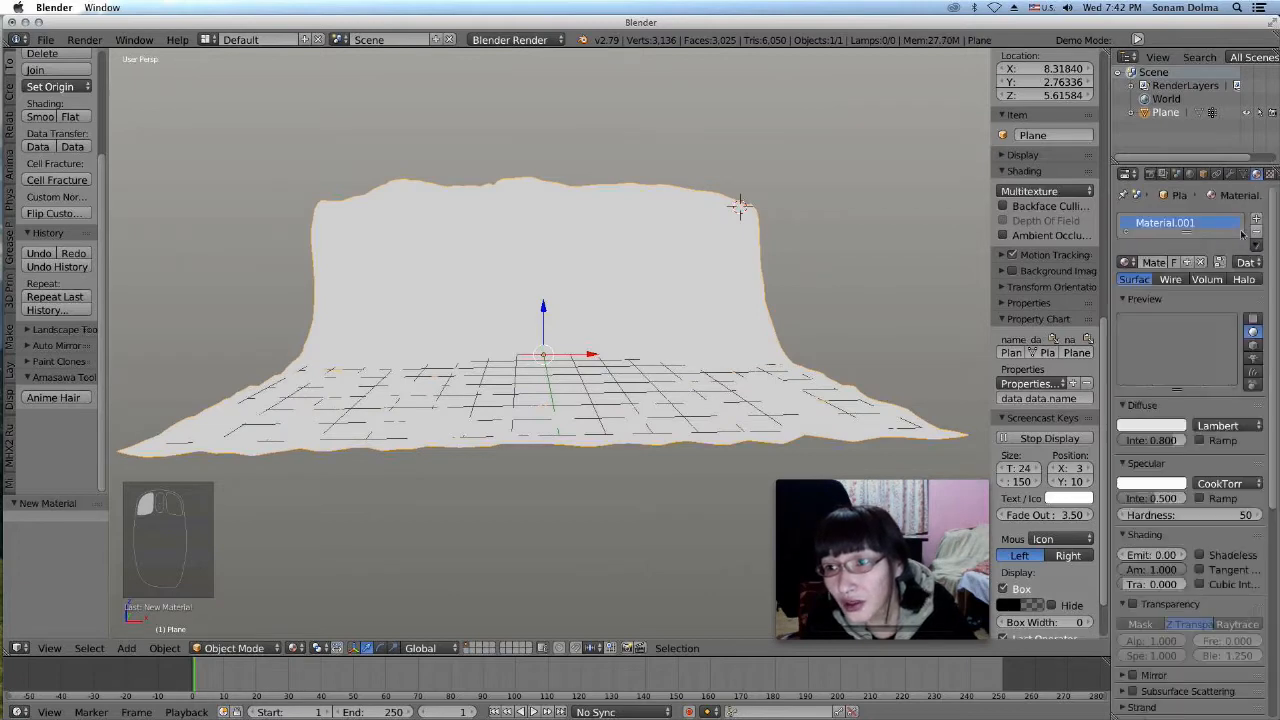
click(1270, 174)
click(1195, 320)
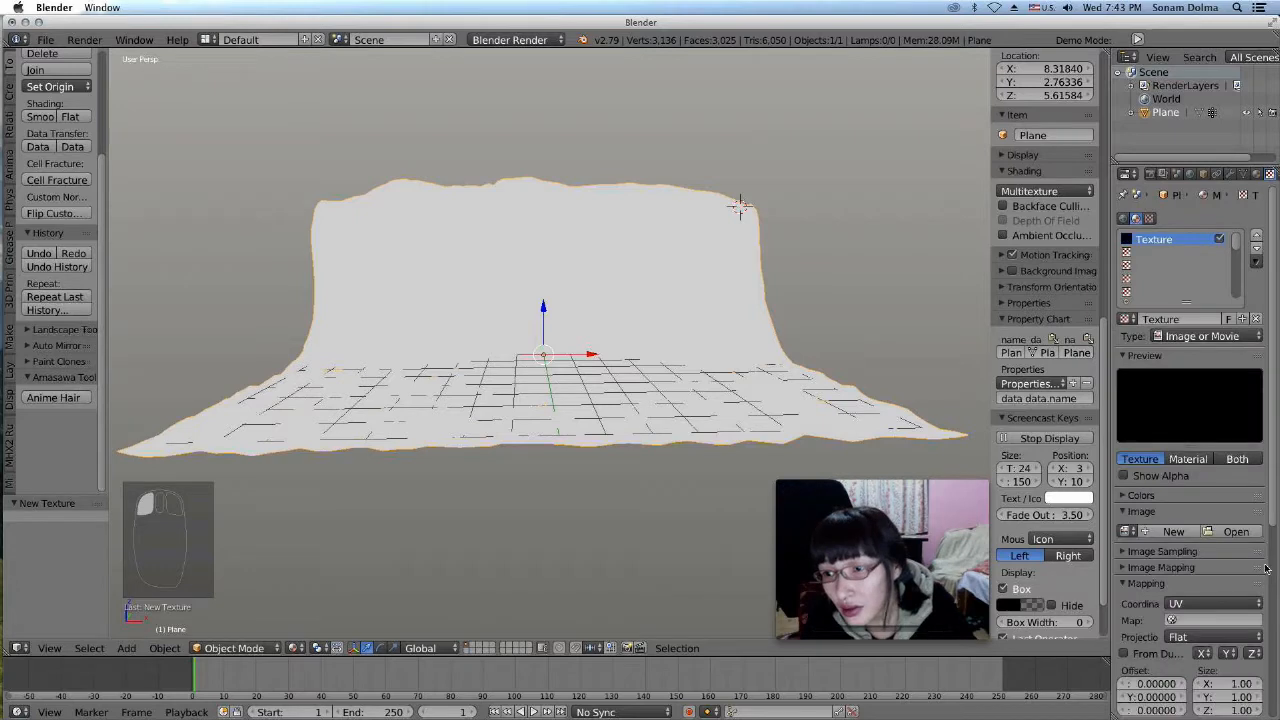
Start opening an image for the texture, show the files as thumbnails and go to the Documents folder
click(1236, 532)
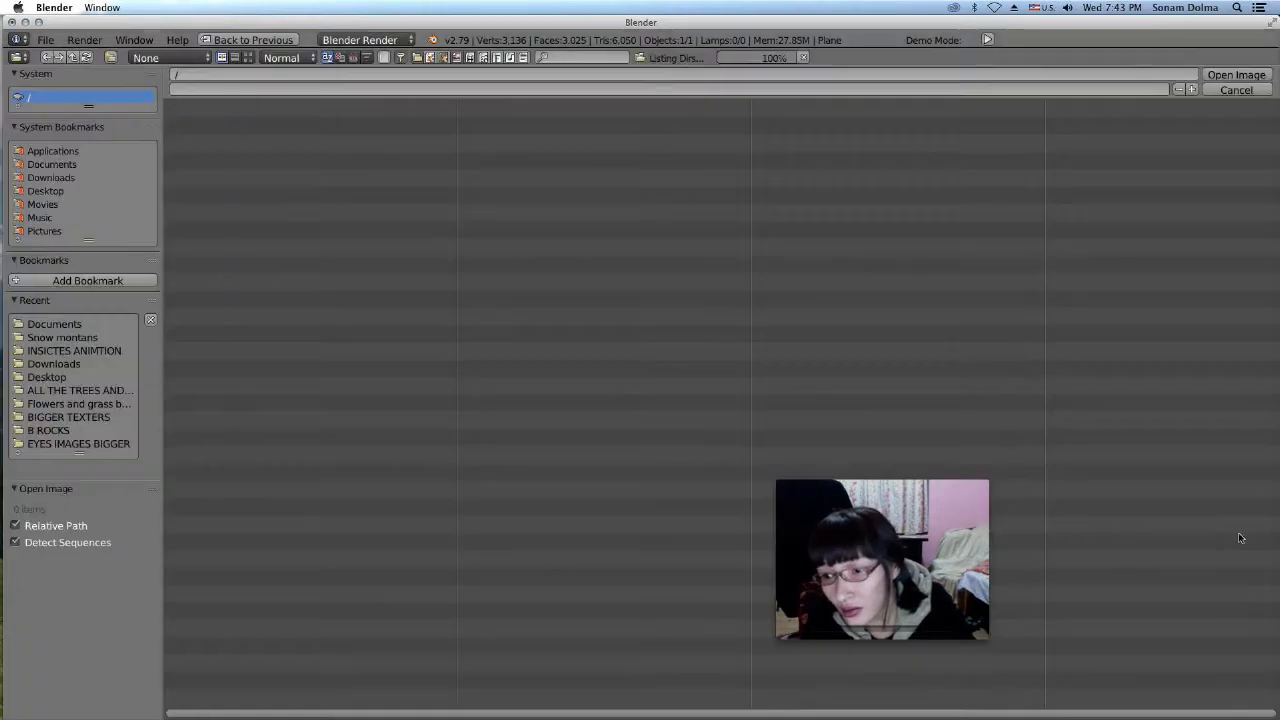
click(45, 191)
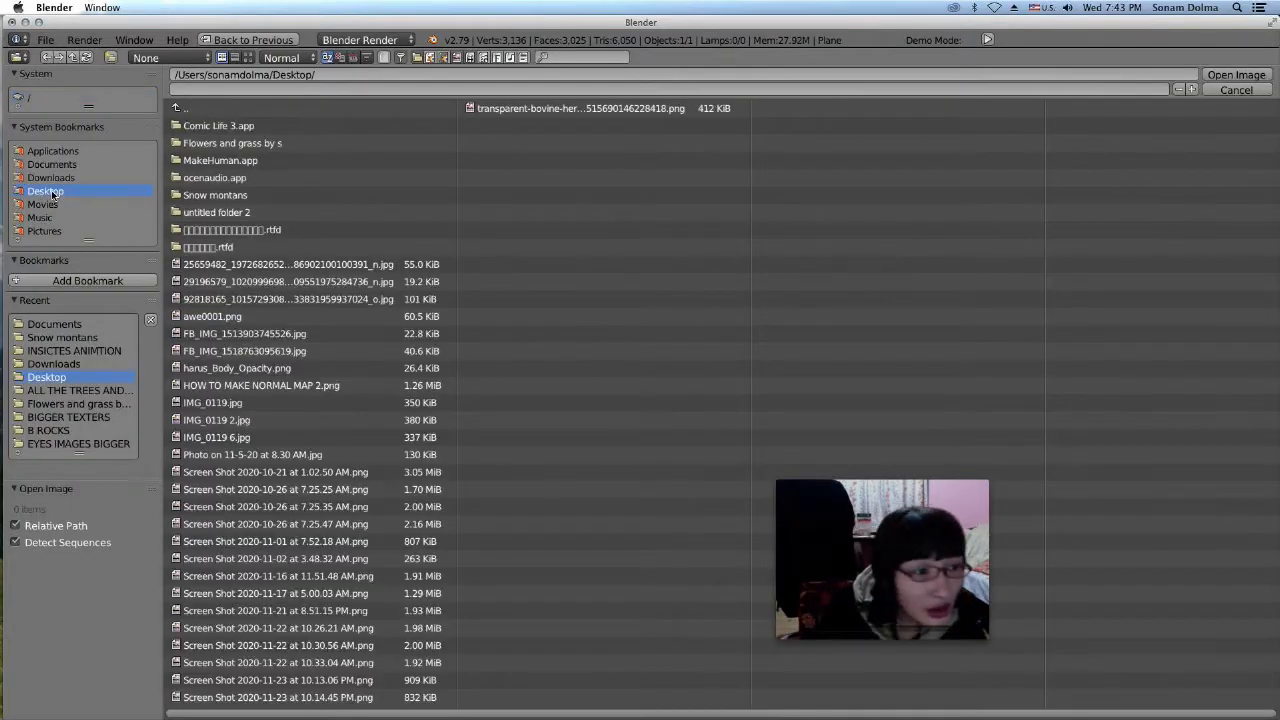
click(247, 57)
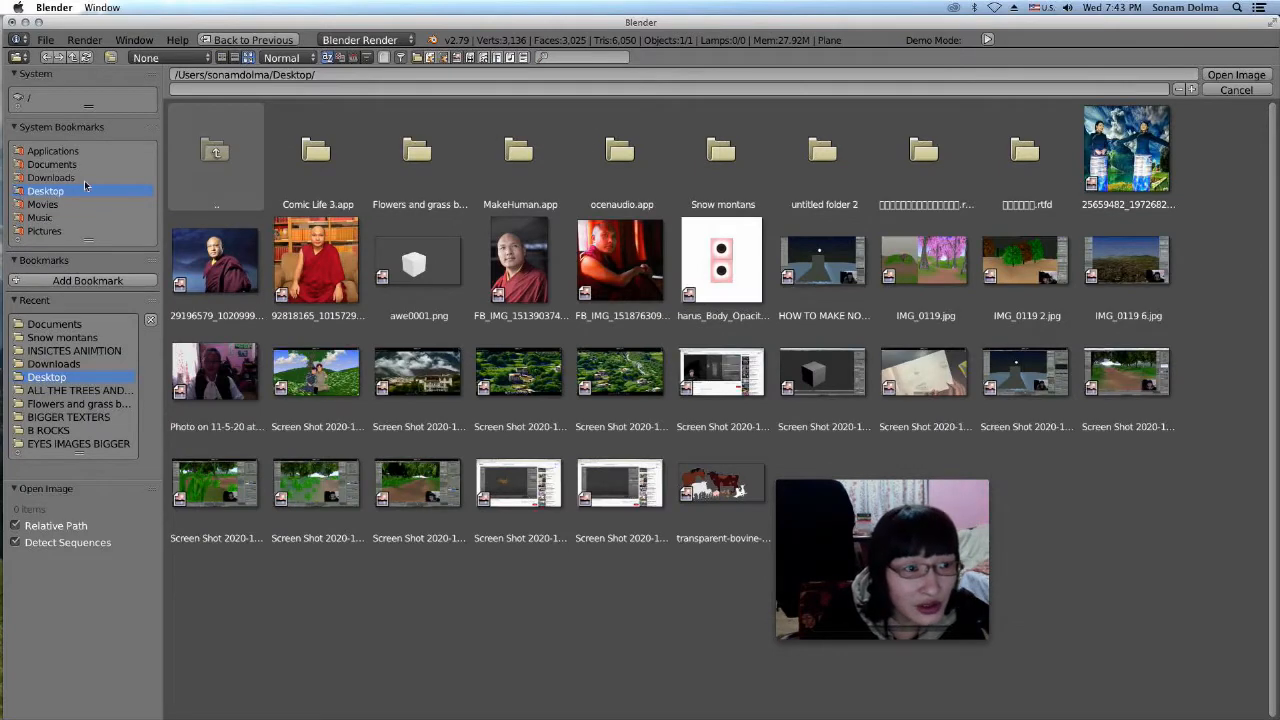
click(58, 166)
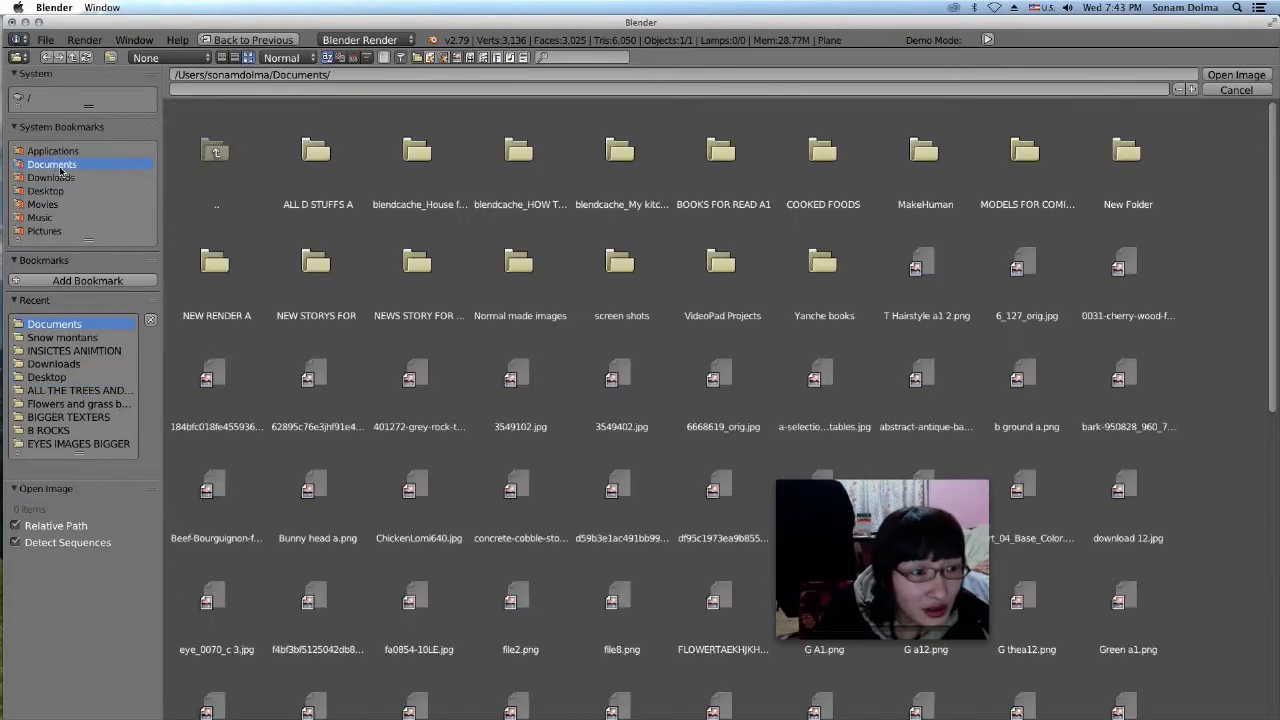
Find TexturesCom_SoilMud0091_2_S.jpg in the Documents folder and load it as the texture's image
click(288, 193)
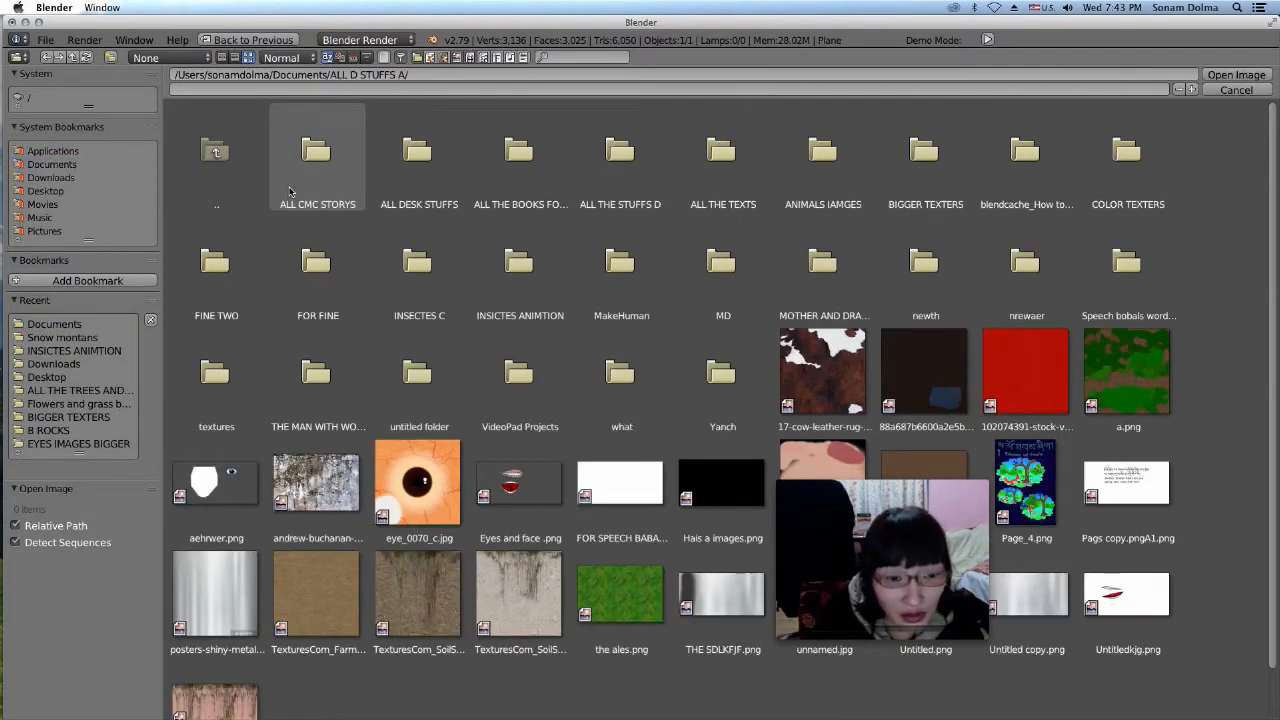
click(222, 162)
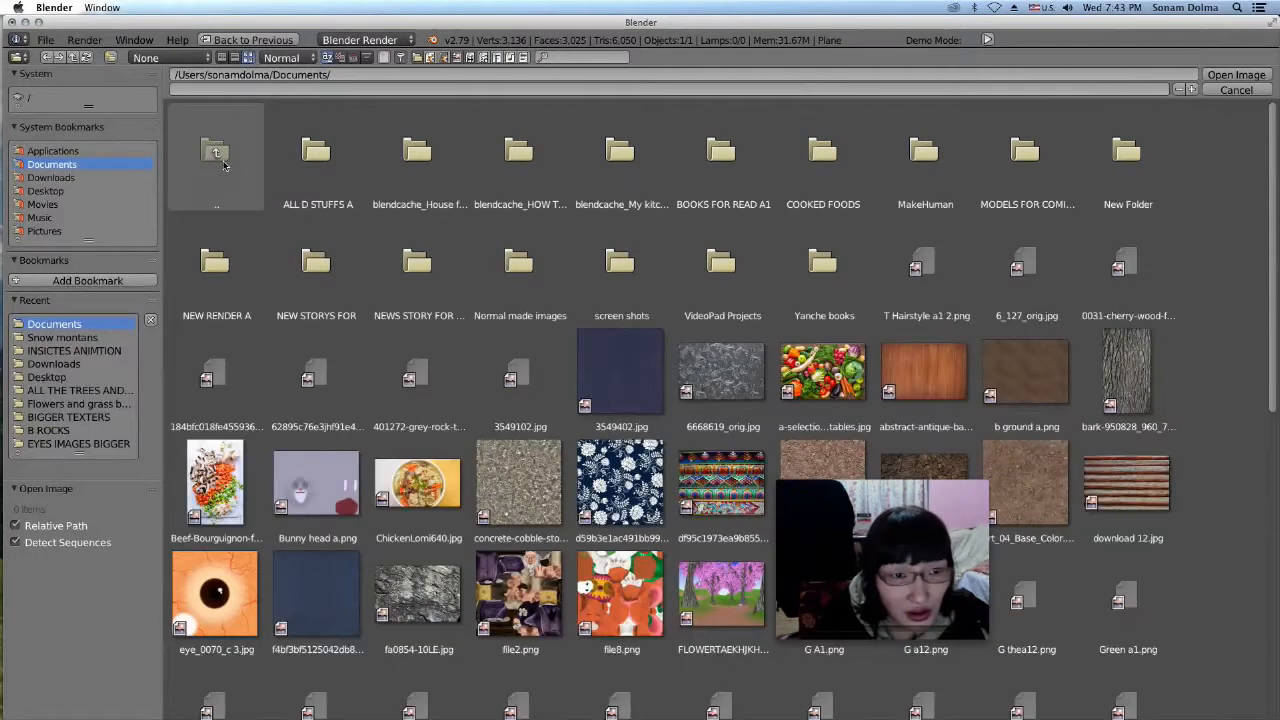
scroll(1058, 346, down, 1)
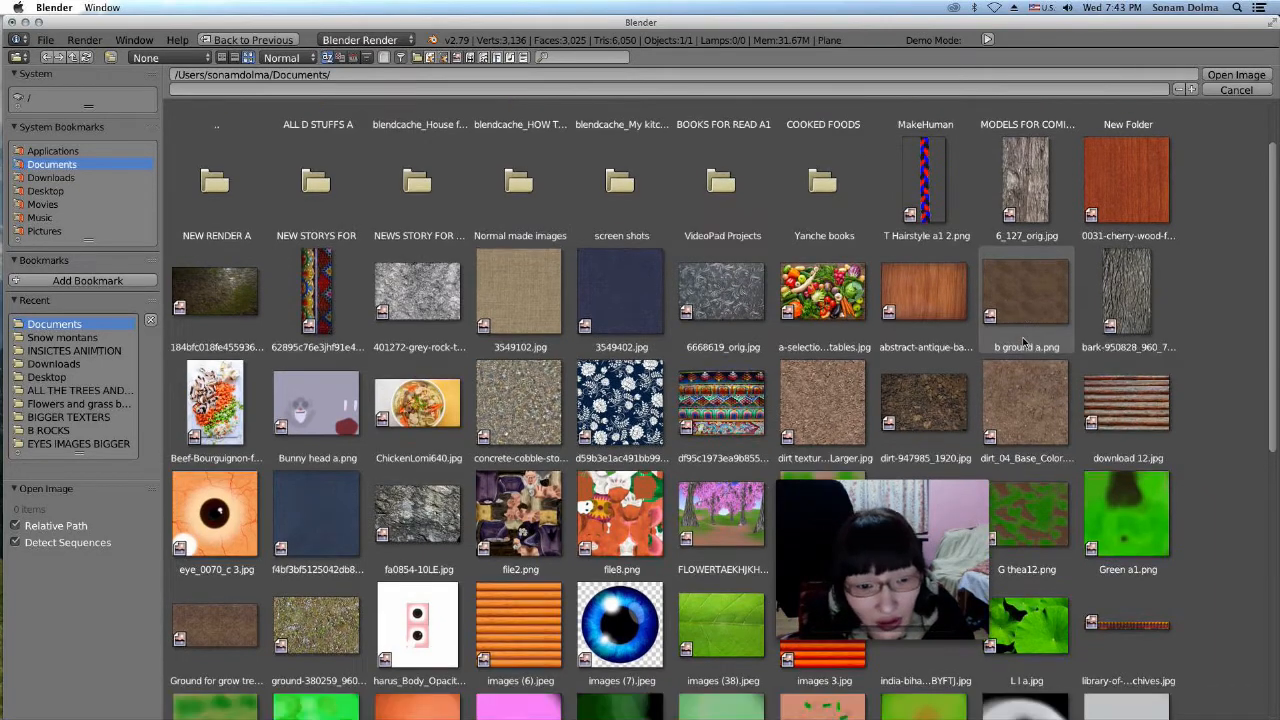
scroll(1023, 342, down, 1)
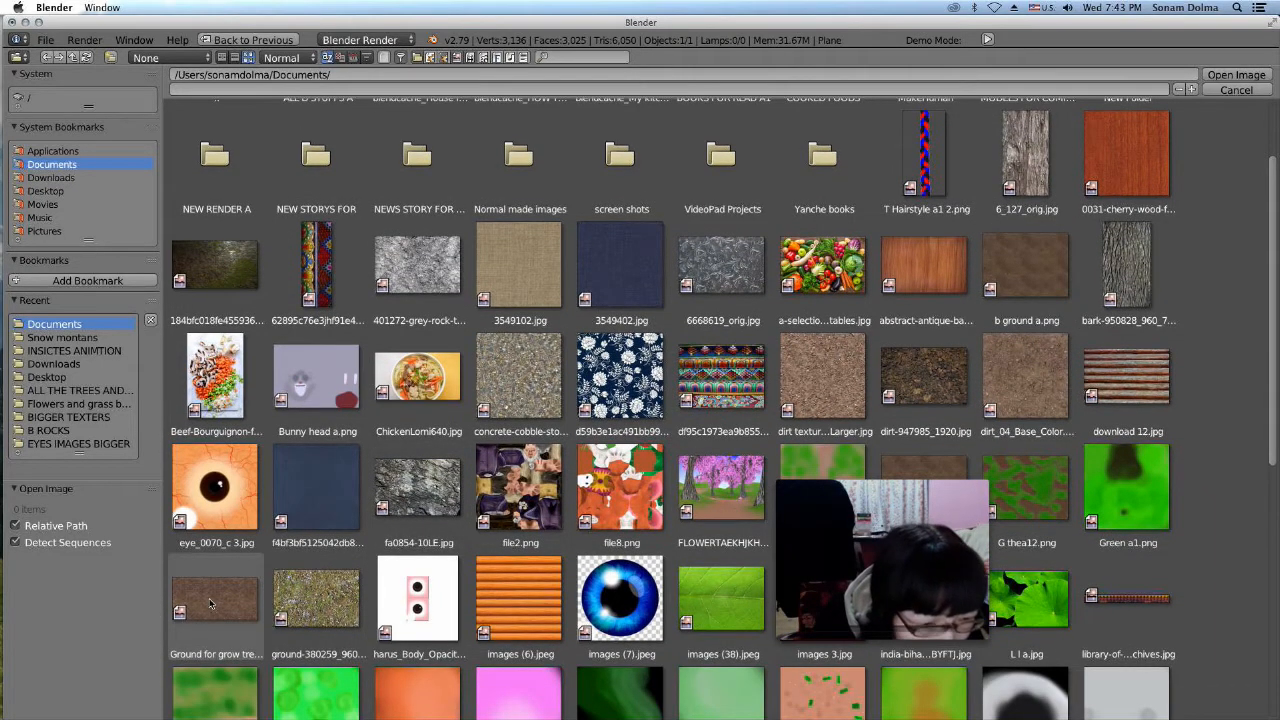
scroll(520, 445, down, 2)
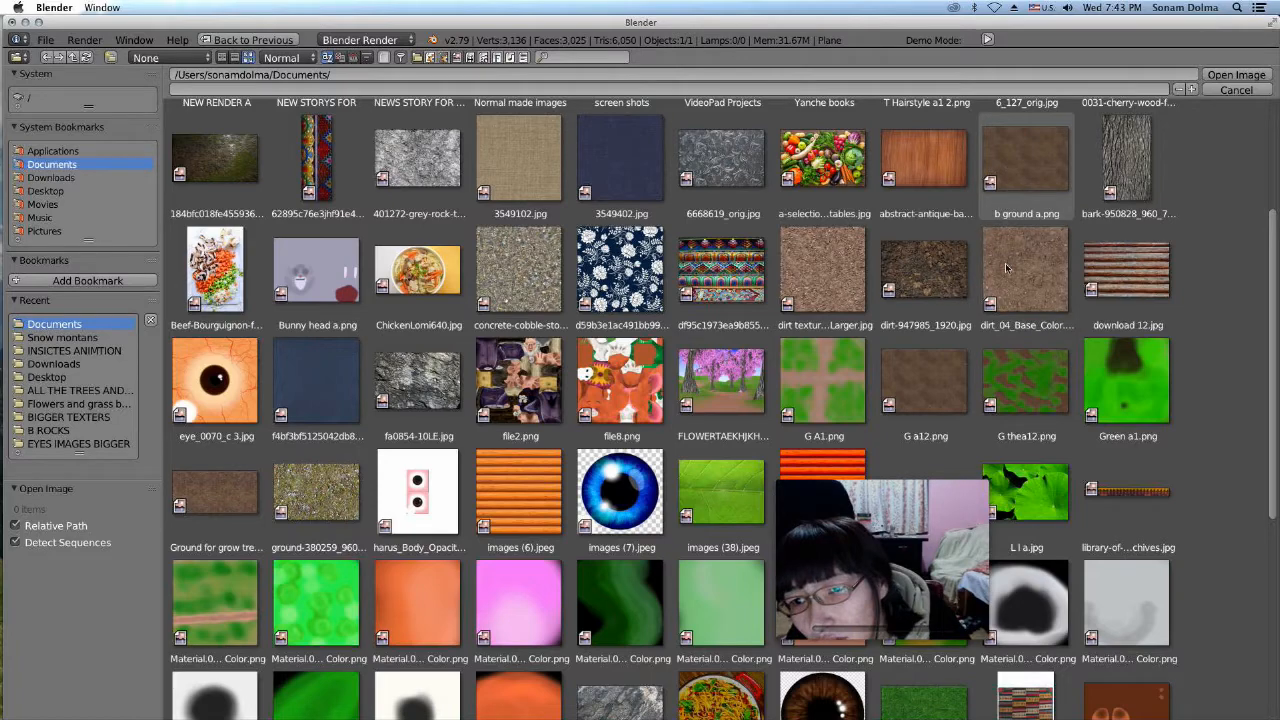
scroll(1010, 285, down, 6)
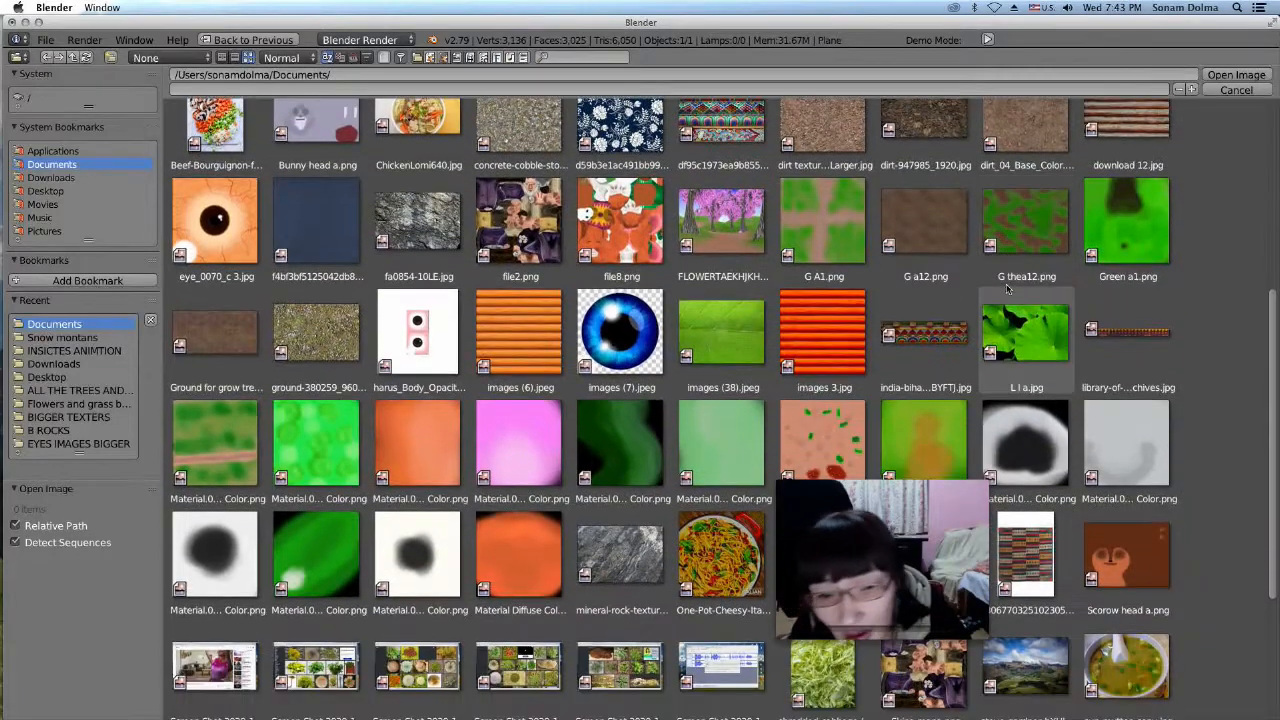
scroll(955, 370, down, 1)
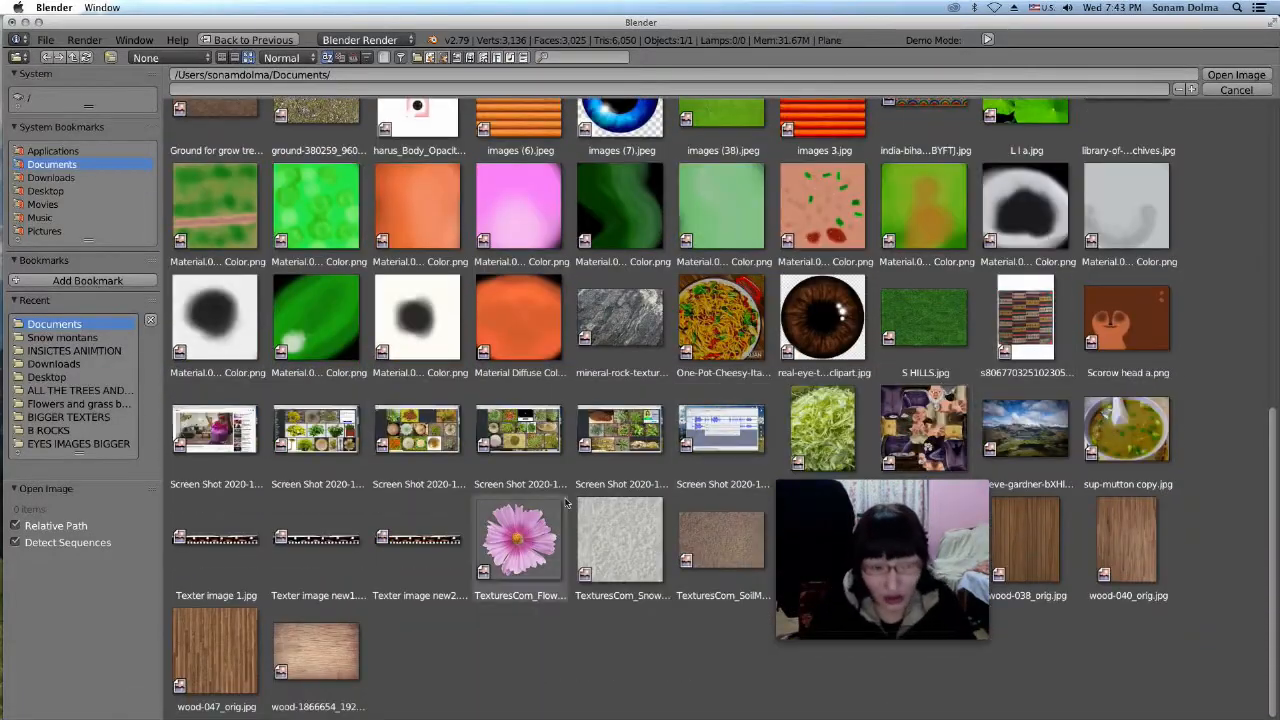
click(712, 540)
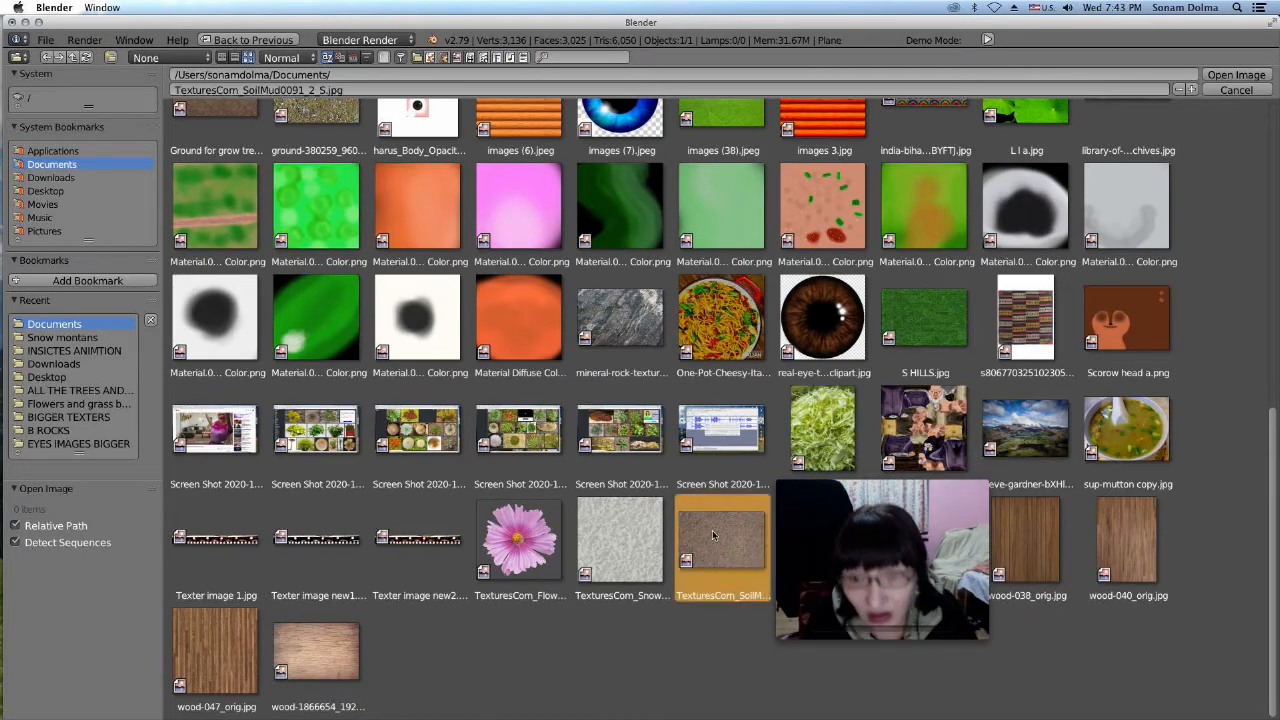
click(1236, 75)
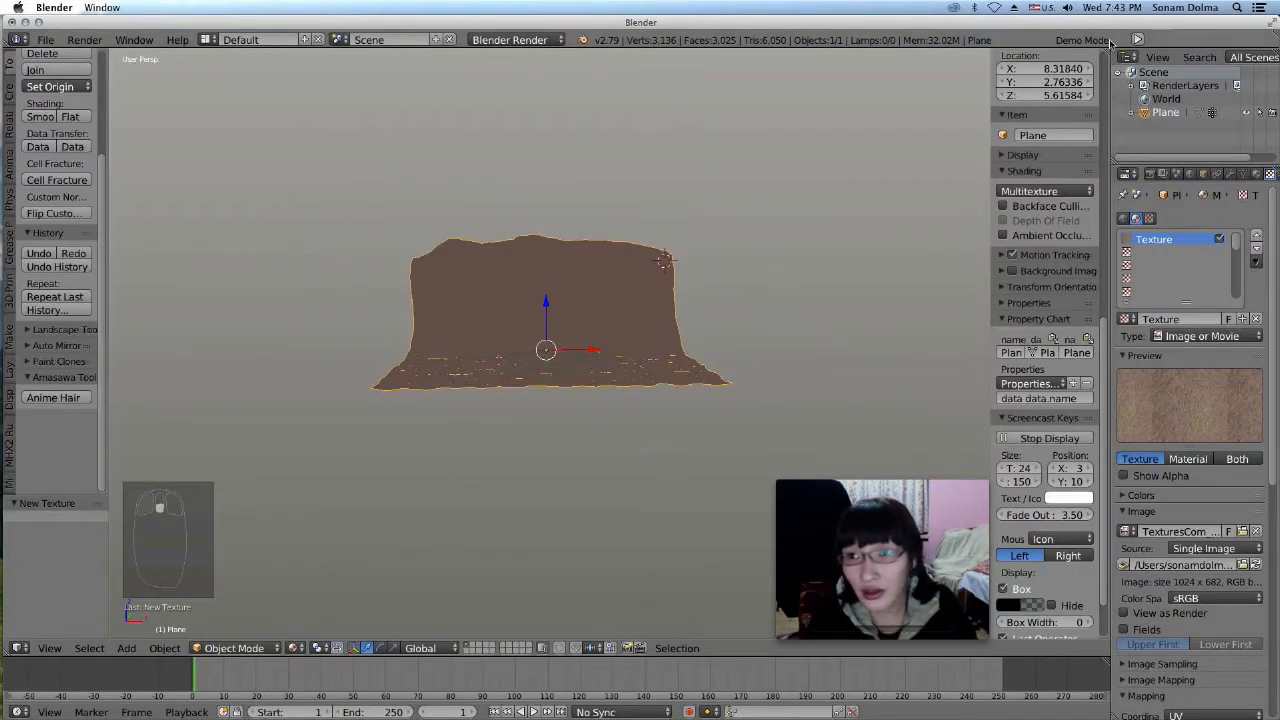
Split the 3D viewport vertically into two areas and turn the new one into a UV/Image Editor
drag(1106, 52, 540, 157)
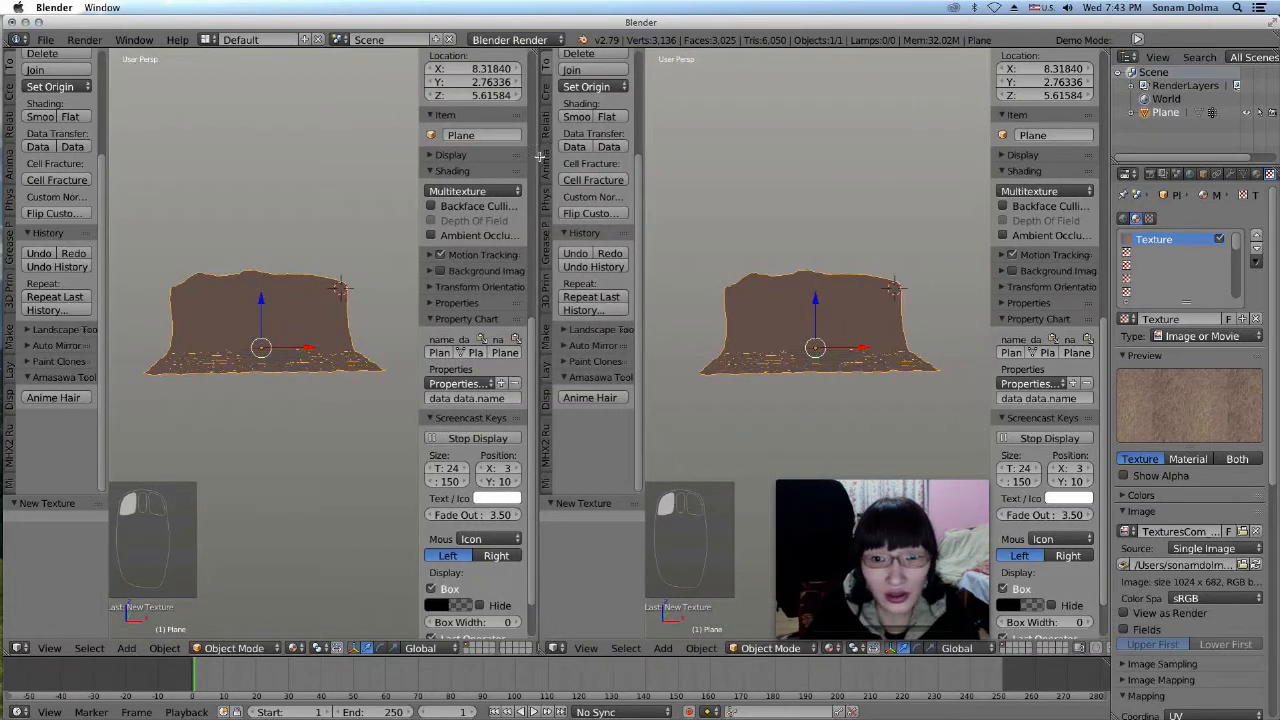
click(553, 648)
click(576, 543)
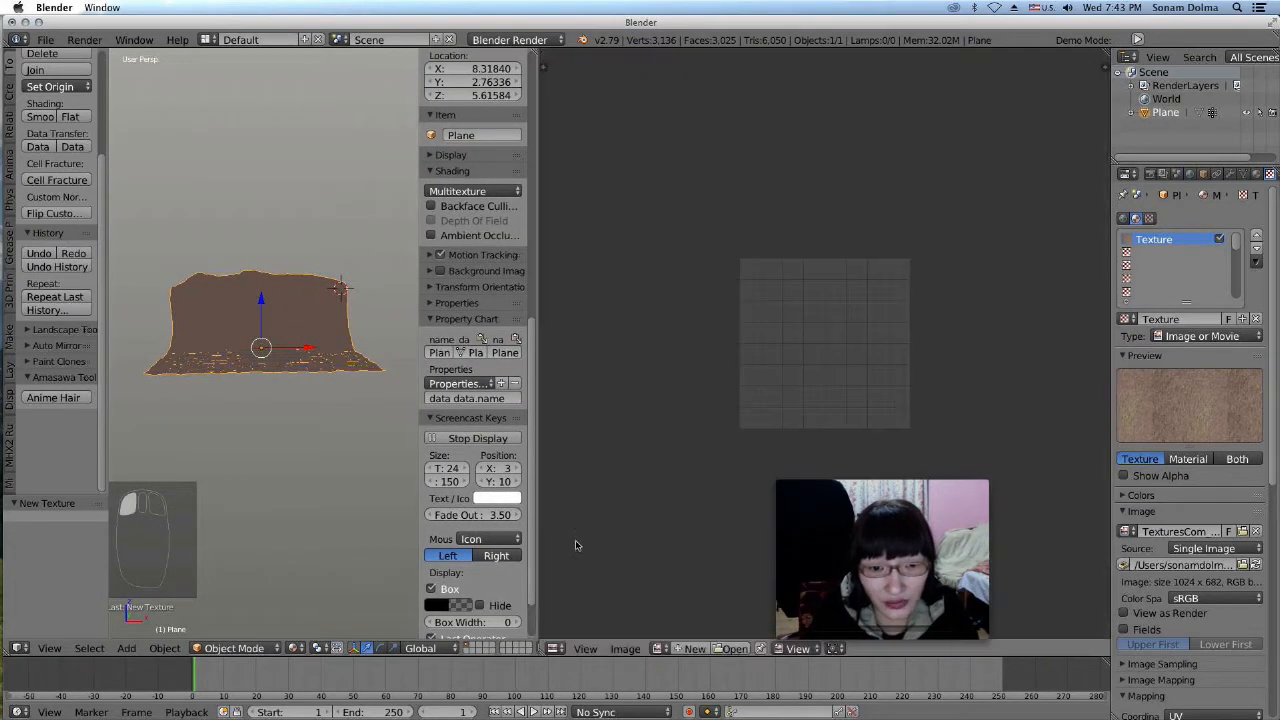
scroll(778, 338, down, 3)
Put the plane in Edit Mode, select the whole mesh and unwrap it with the standard Unwrap method
click(233, 648)
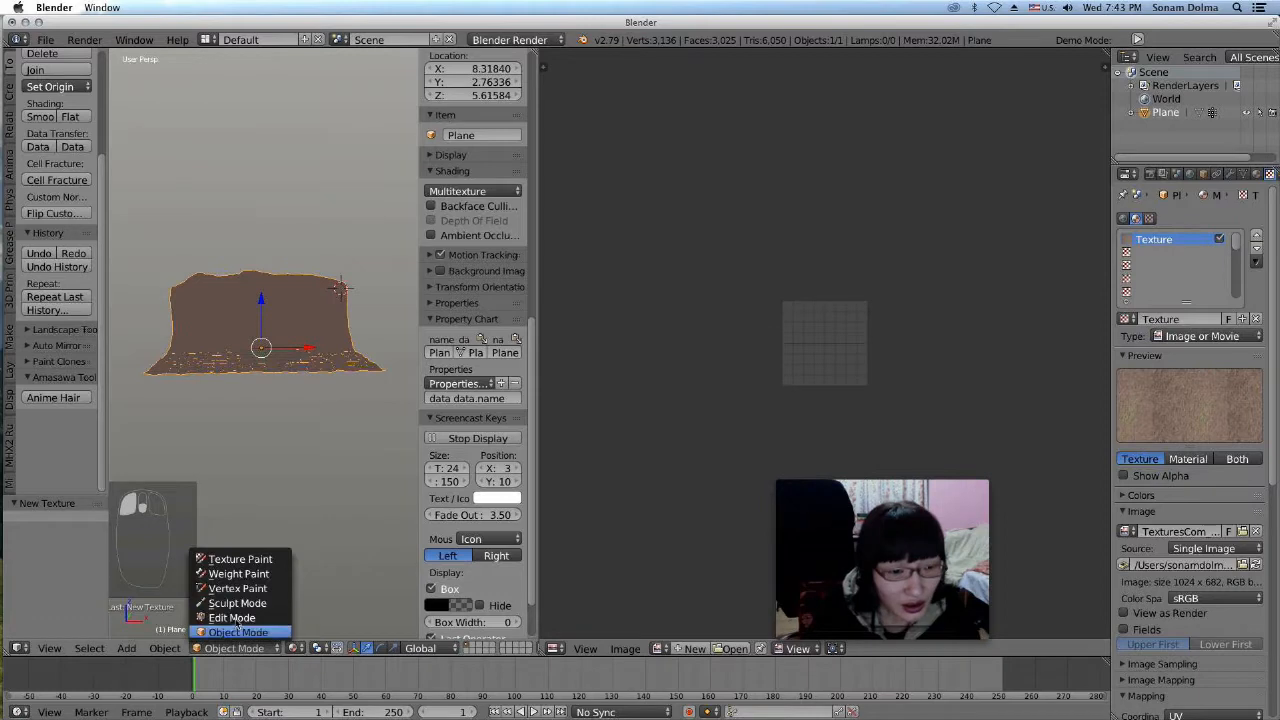
key(Tab)
key(a)
key(a)
key(u)
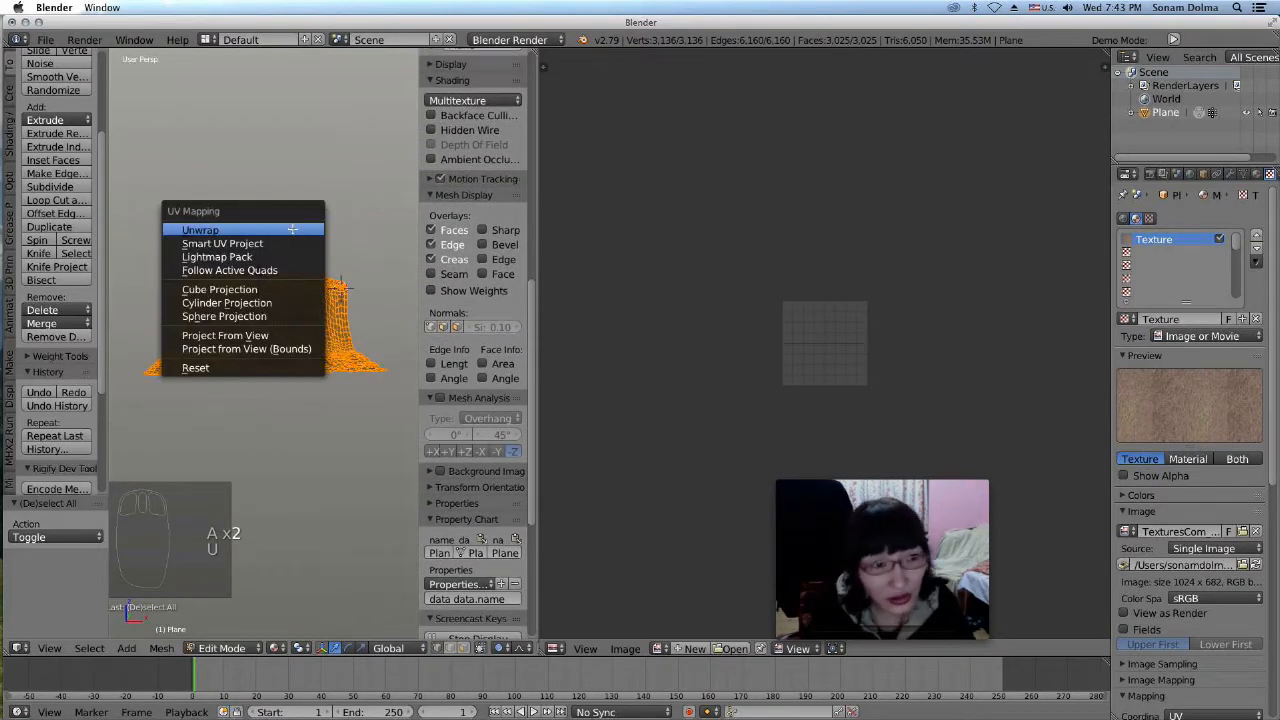
click(292, 230)
Display the soil image behind the UV layout and scale the UVs along Y by about 2.45
click(737, 646)
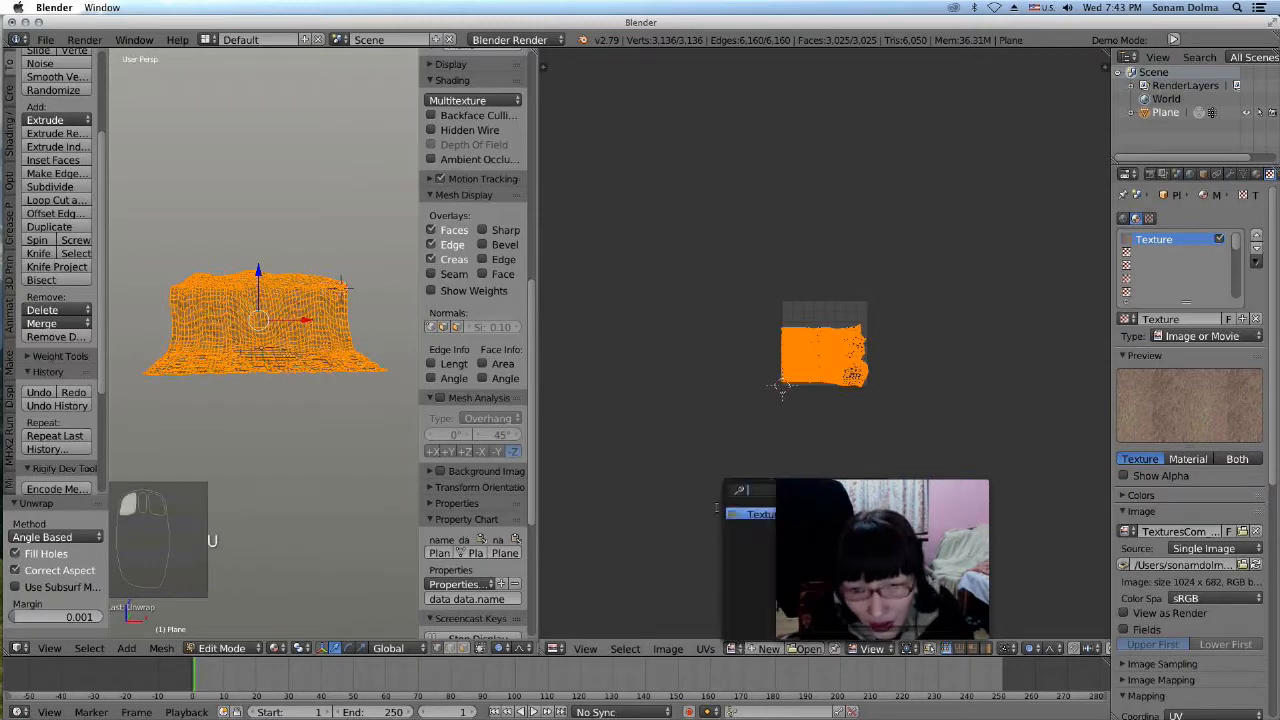
click(745, 514)
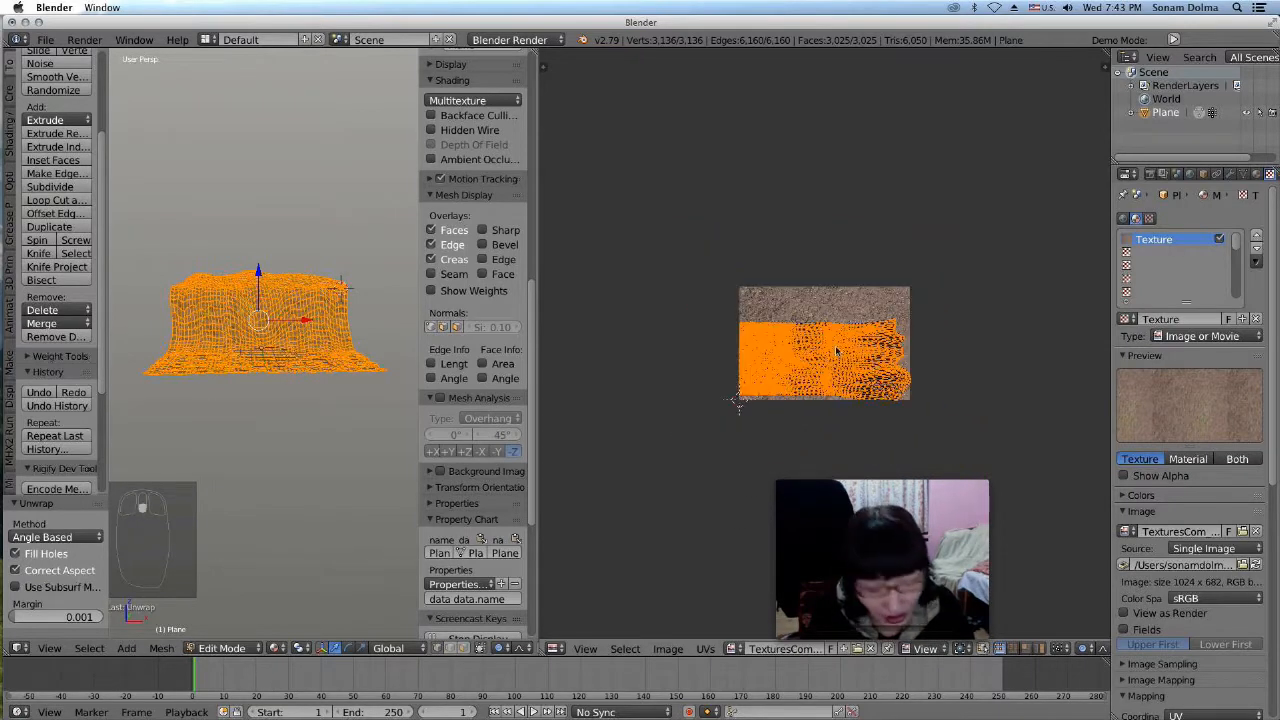
key(s)
key(y)
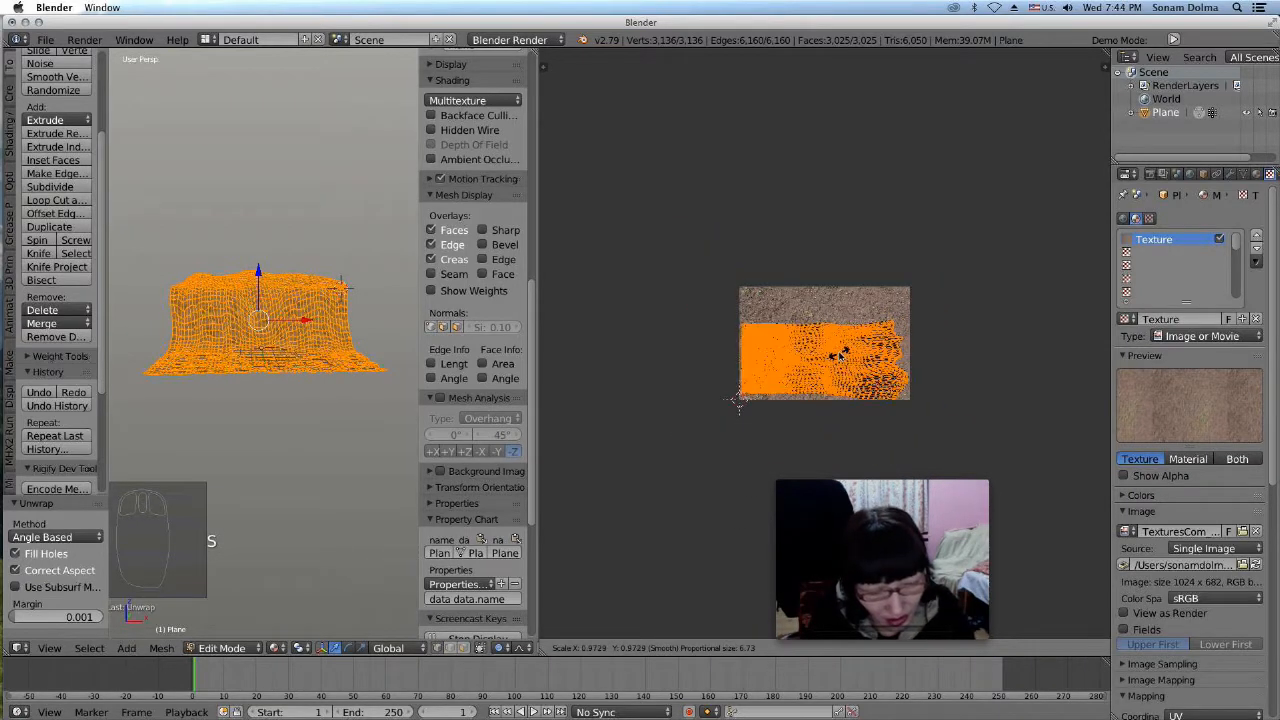
click(848, 368)
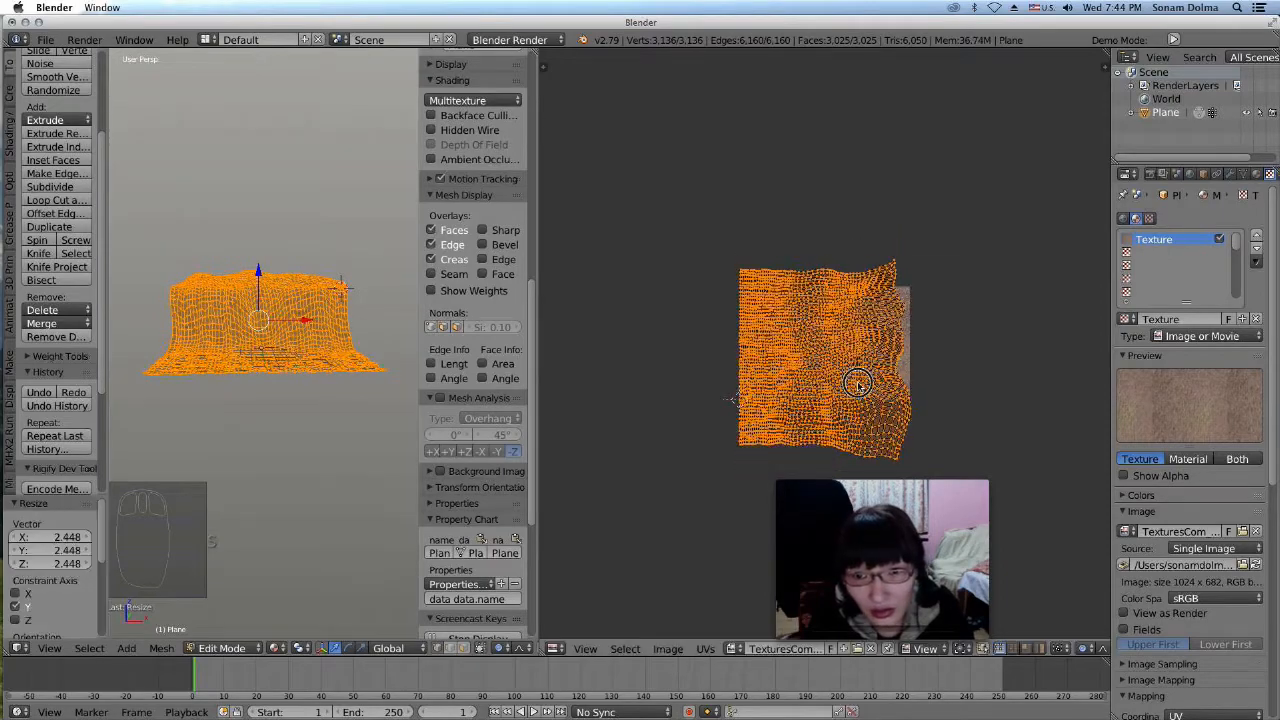
Enlarge the UV layout uniformly in two scalings, the last by about 1.97, and check the texture in Object Mode
key(s)
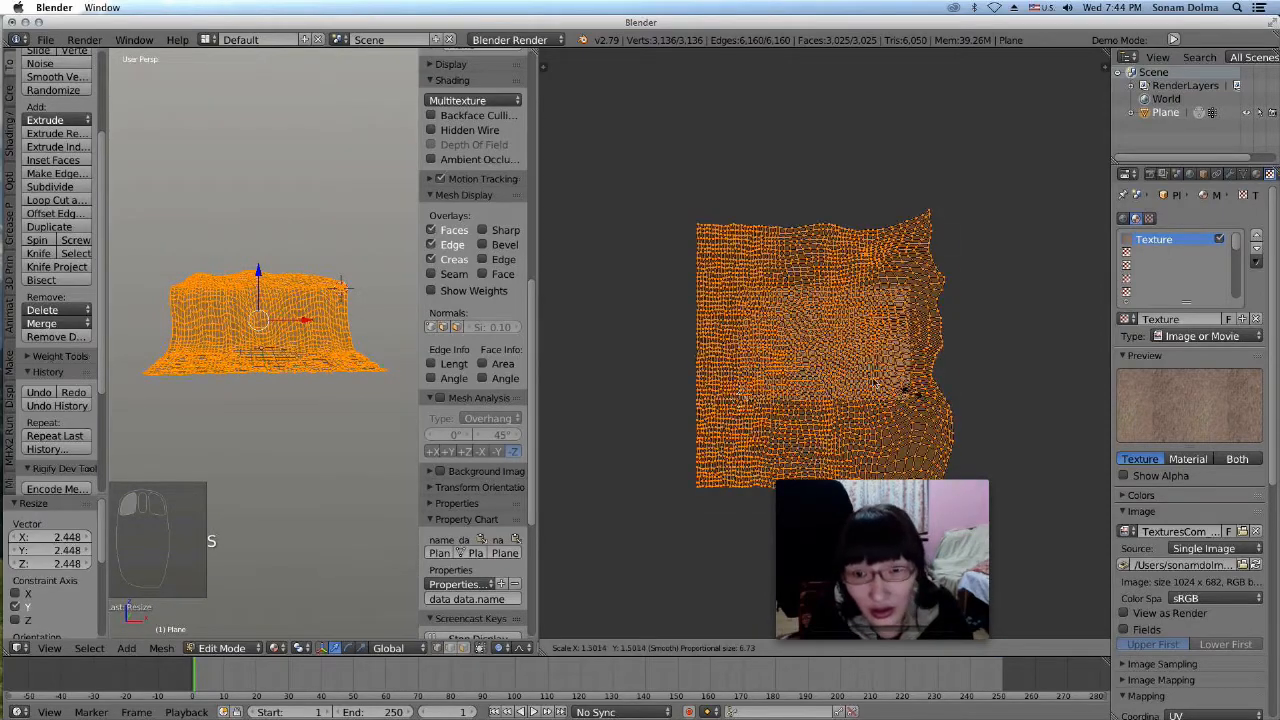
click(914, 372)
key(s)
click(943, 386)
click(217, 648)
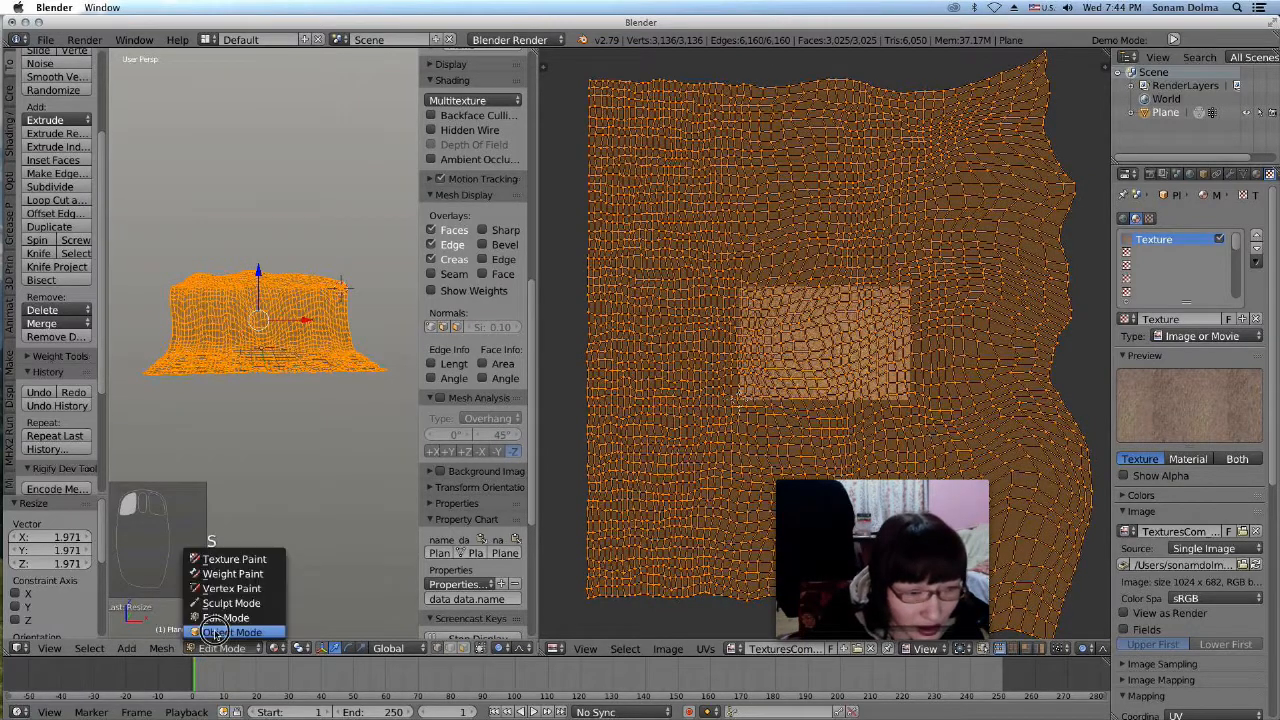
click(226, 641)
scroll(304, 425, up, 6)
middle_drag(303, 447, 300, 437)
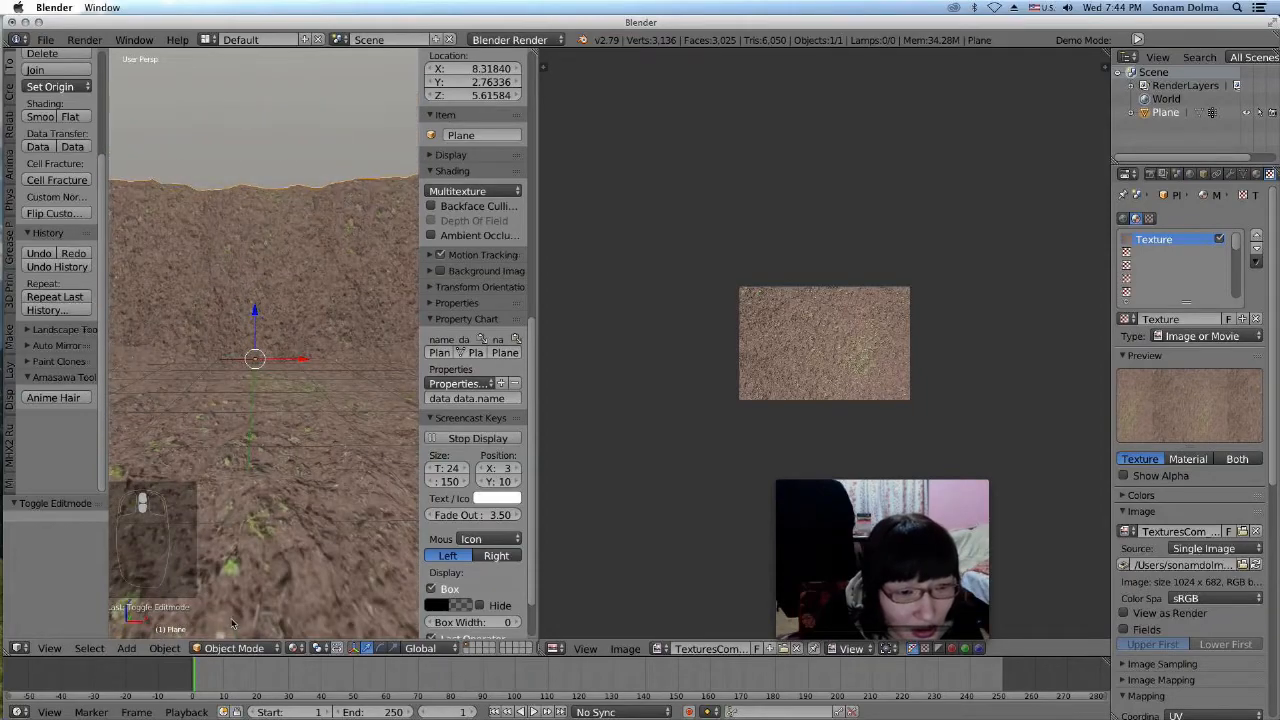
Return the plane to Edit Mode and scale its UV layout by about -5.74
click(220, 645)
click(226, 622)
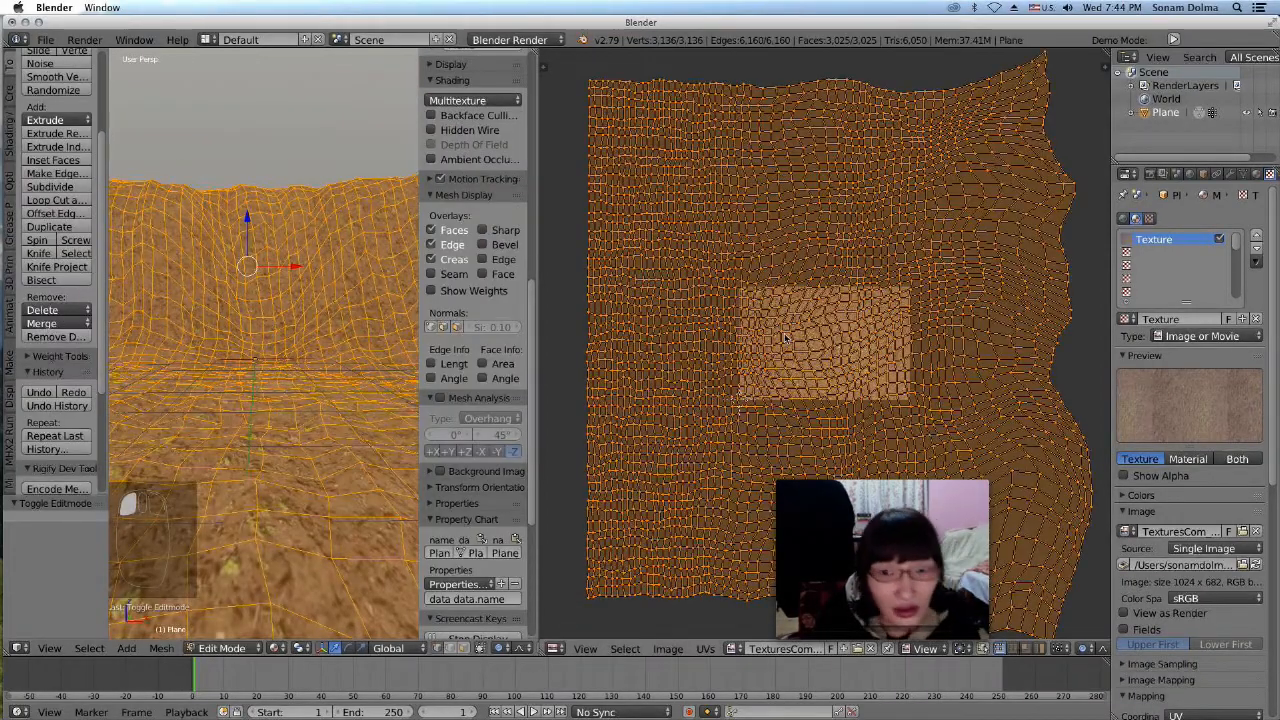
key(s)
key(s)
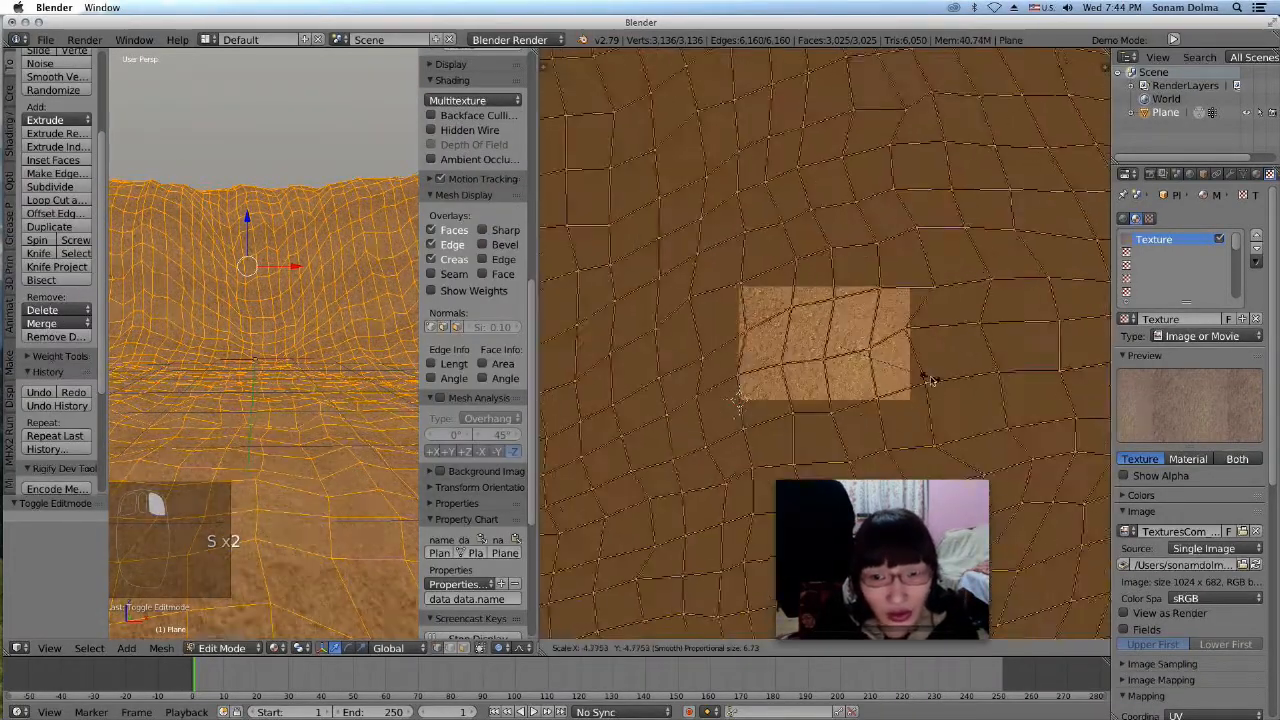
click(935, 380)
middle_drag(293, 344, 305, 357)
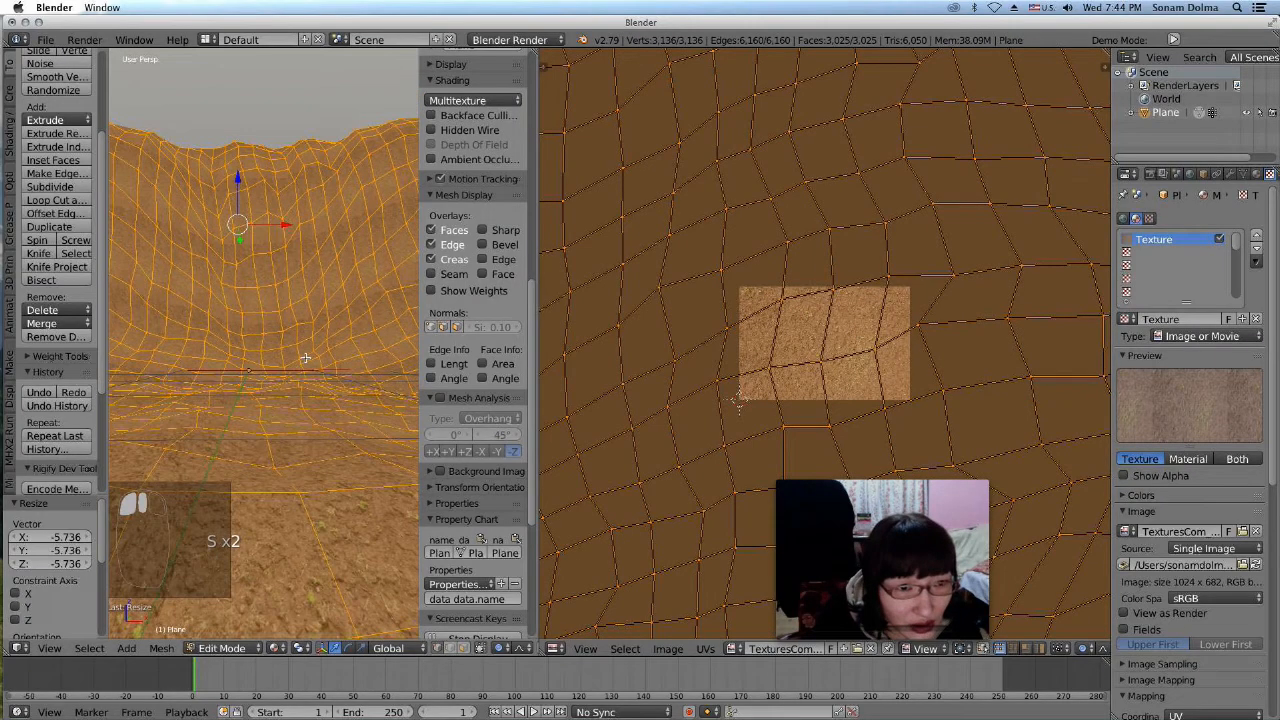
Shrink the UV layout by a factor of about 0.2, then enlarge it by about 1.36
key(s)
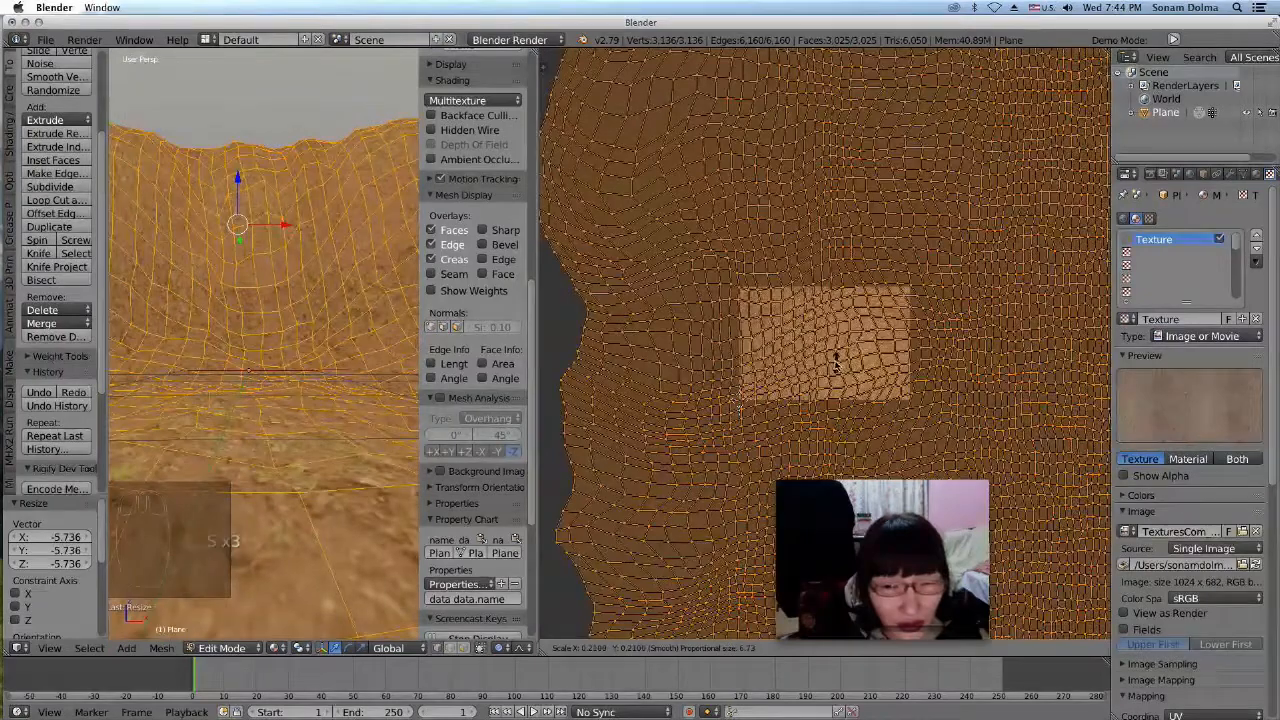
click(829, 363)
key(s)
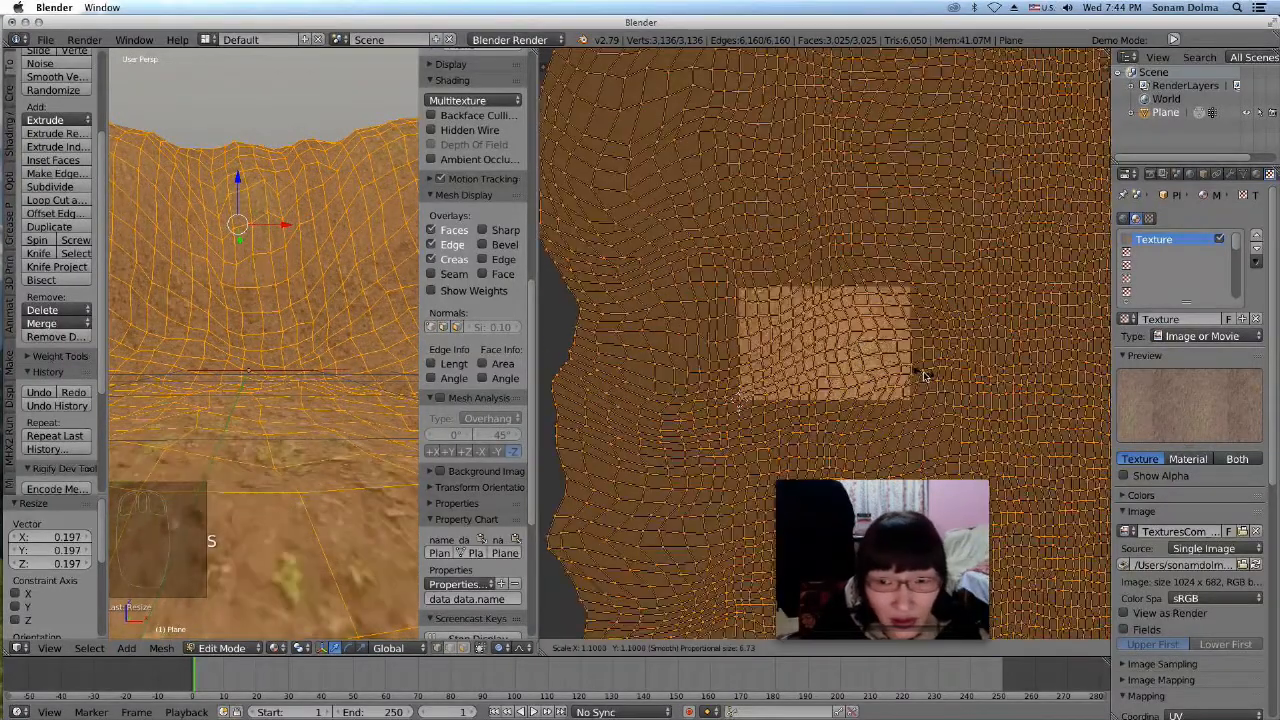
click(934, 374)
Save the soil image as TexturesCom_SoilMud0091_2_S.jpg in the Documents folder
click(668, 650)
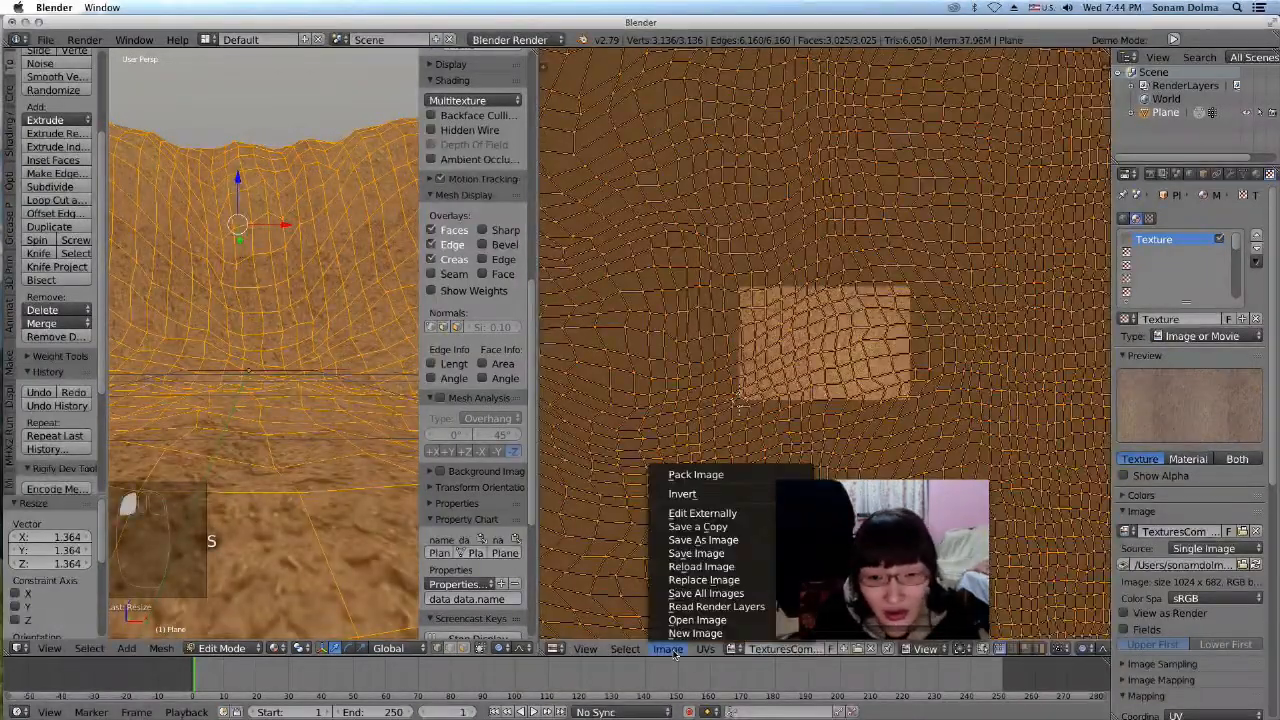
click(705, 531)
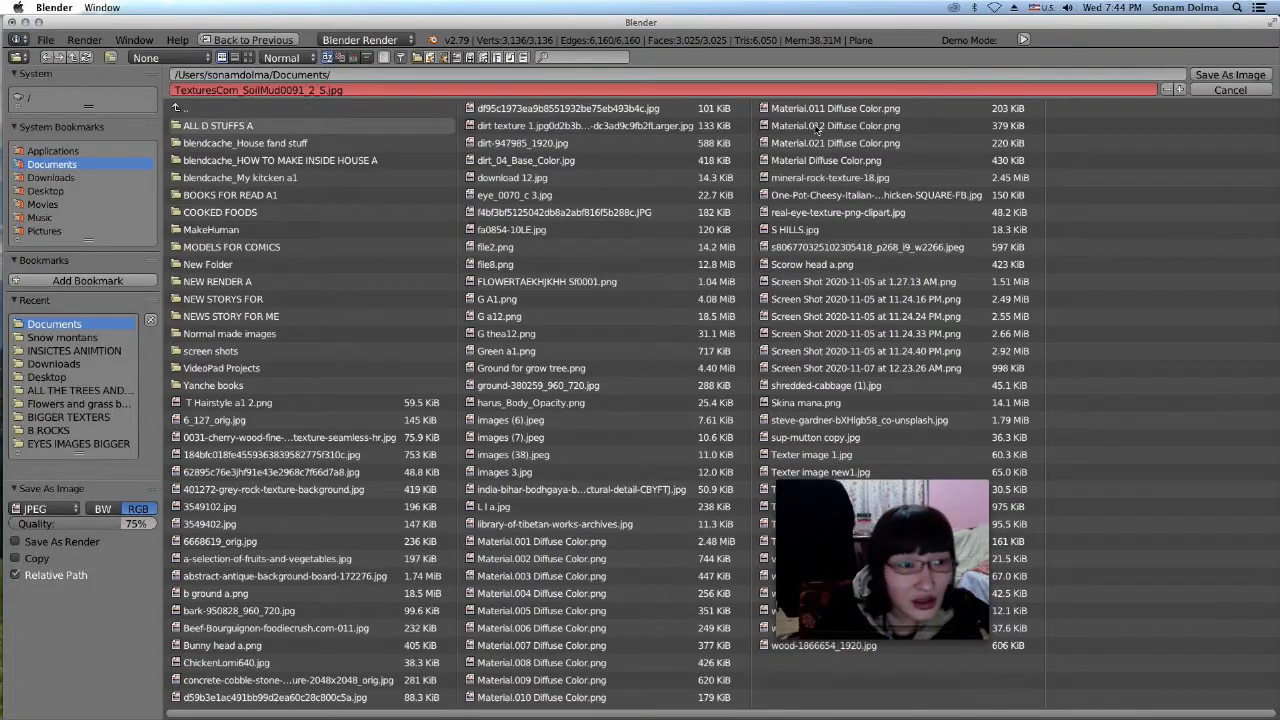
click(1230, 74)
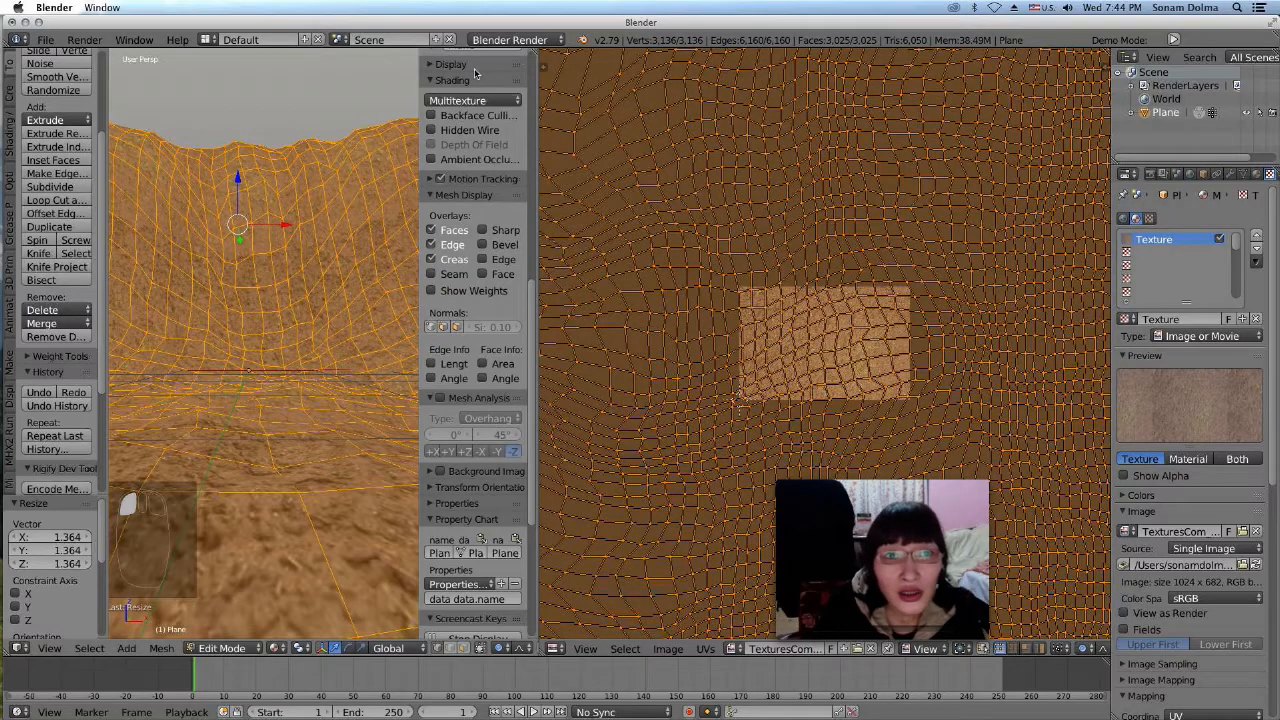
Merge the UV/Image Editor area back into the 3D viewport and switch the plane to Object Mode to view the texture
drag(530, 60, 640, 118)
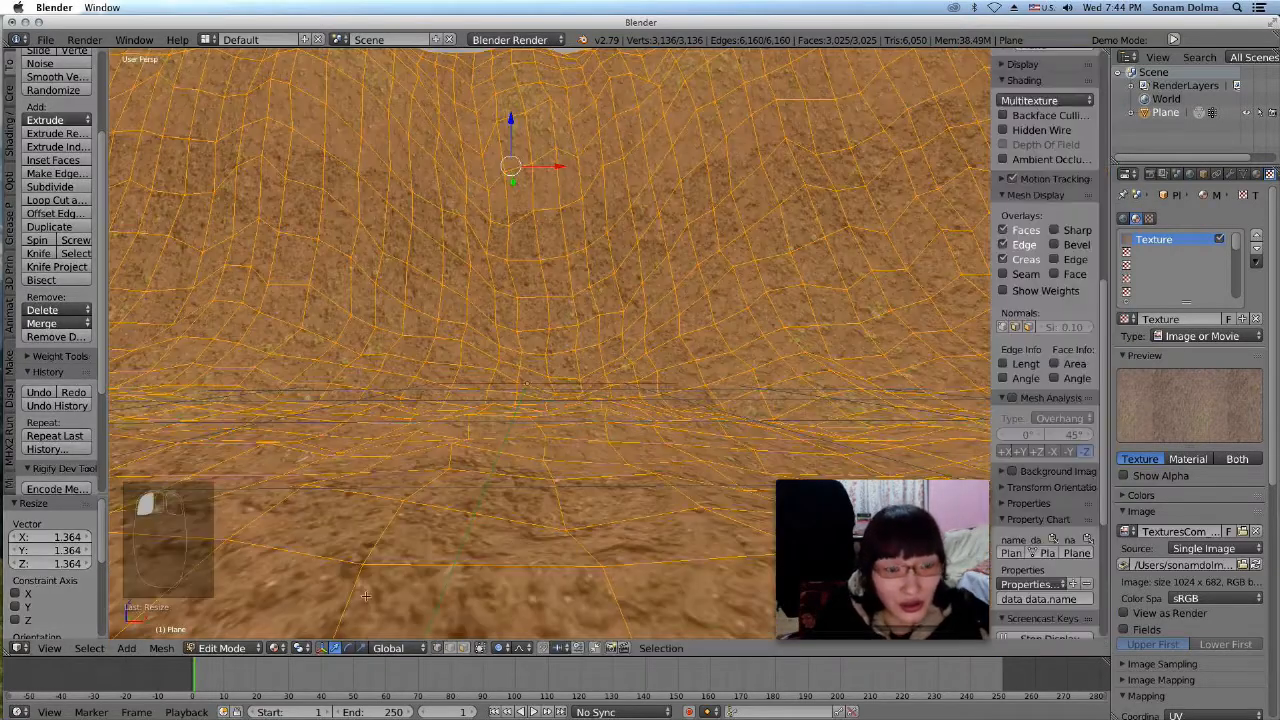
click(207, 649)
click(229, 634)
scroll(612, 358, down, 3)
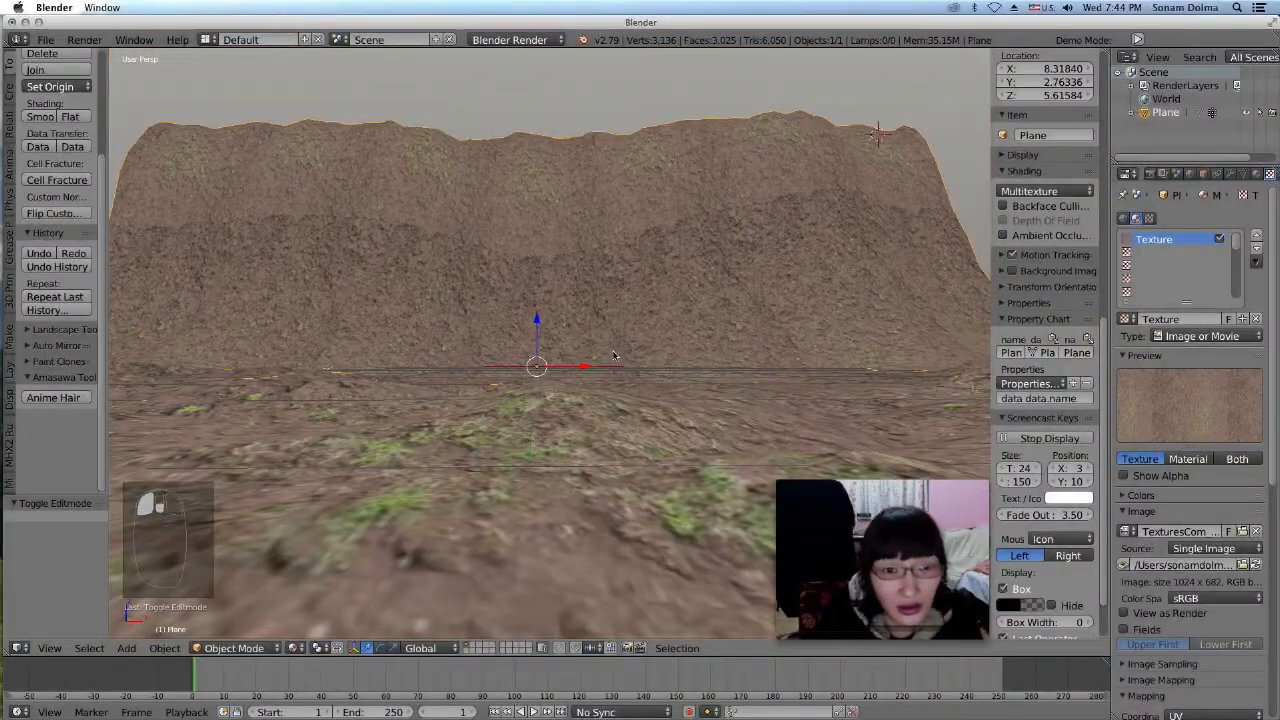
middle_drag(611, 358, 613, 363)
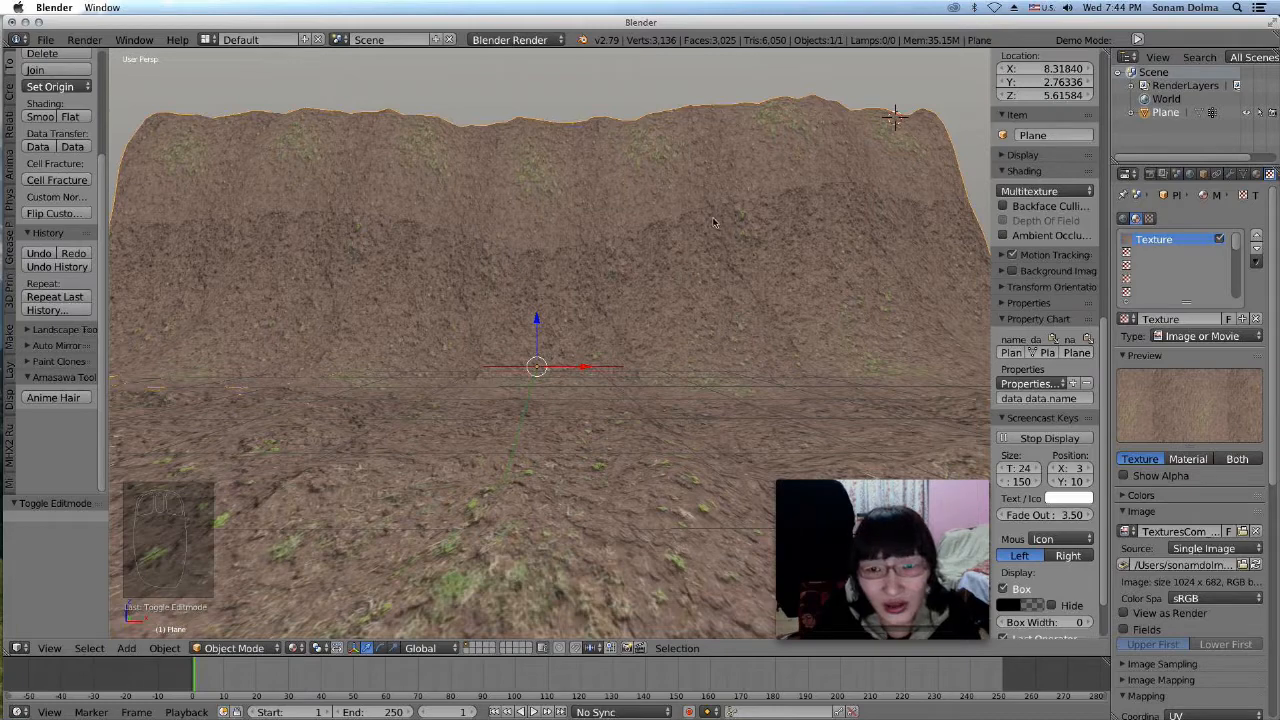
In Edit Mode, select a single vertex on the ridge's front face and assign it to the vertex group Group
click(1257, 174)
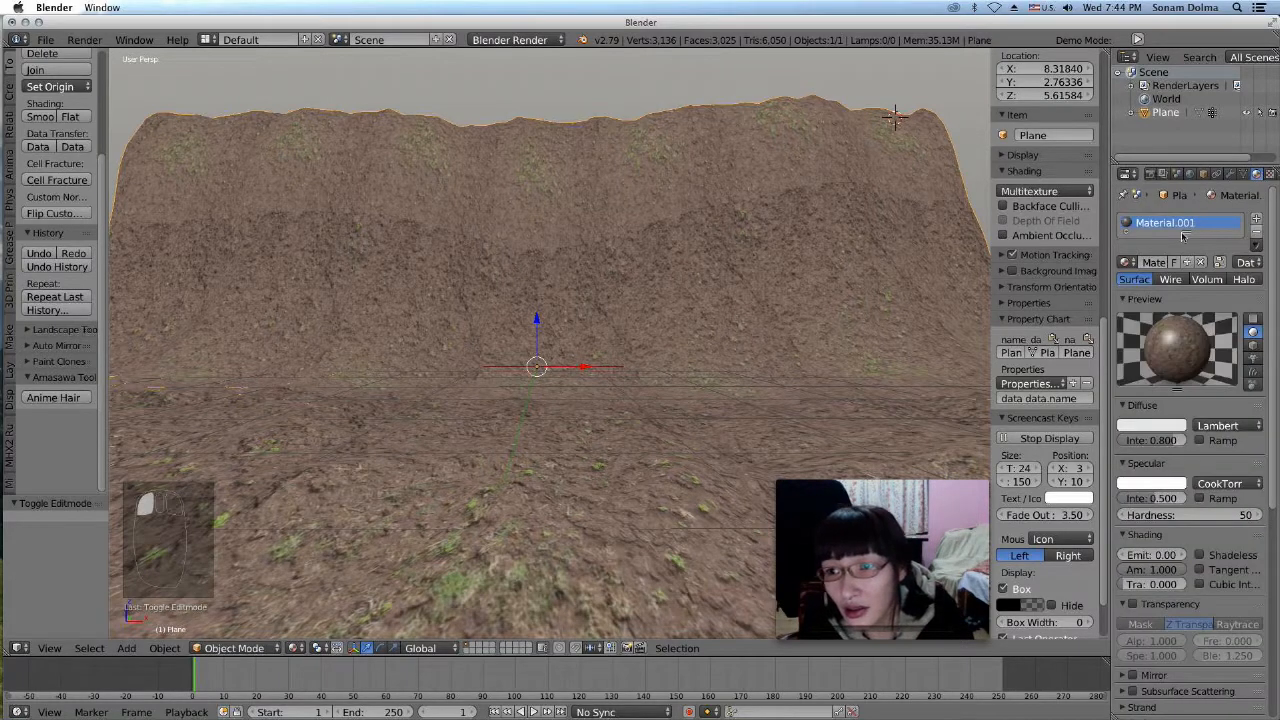
click(236, 648)
click(240, 618)
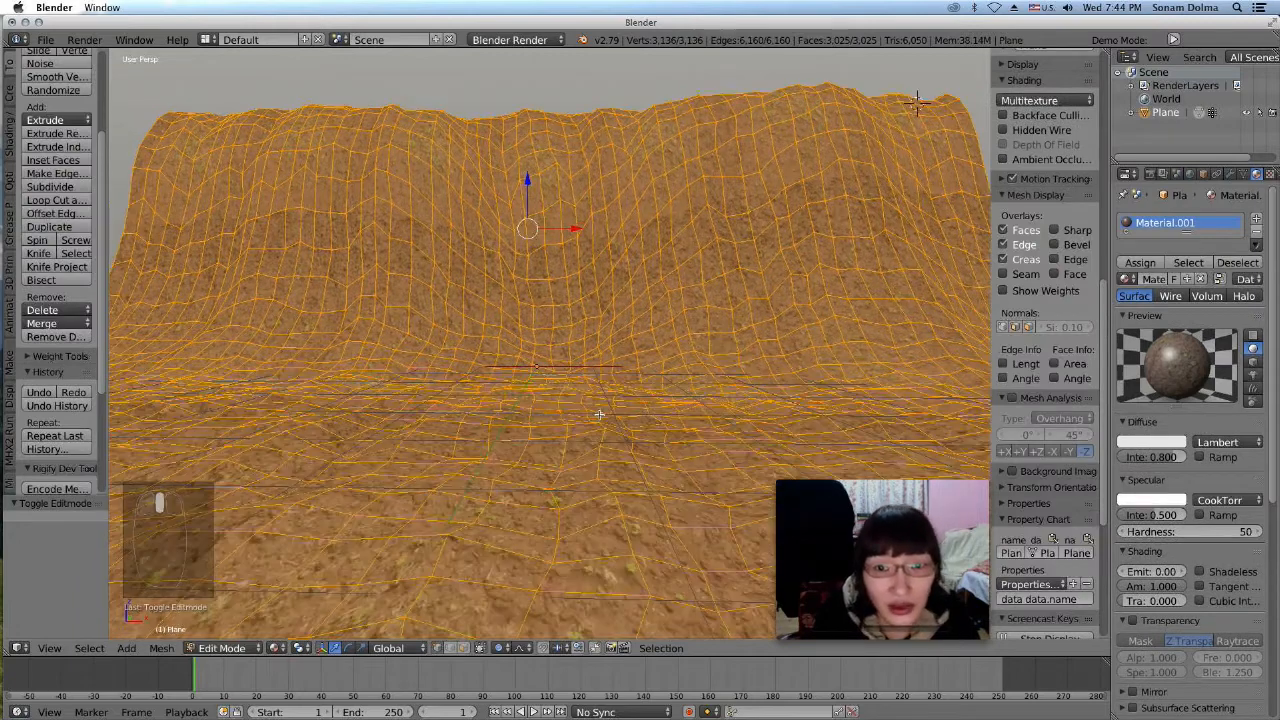
right_click(742, 245)
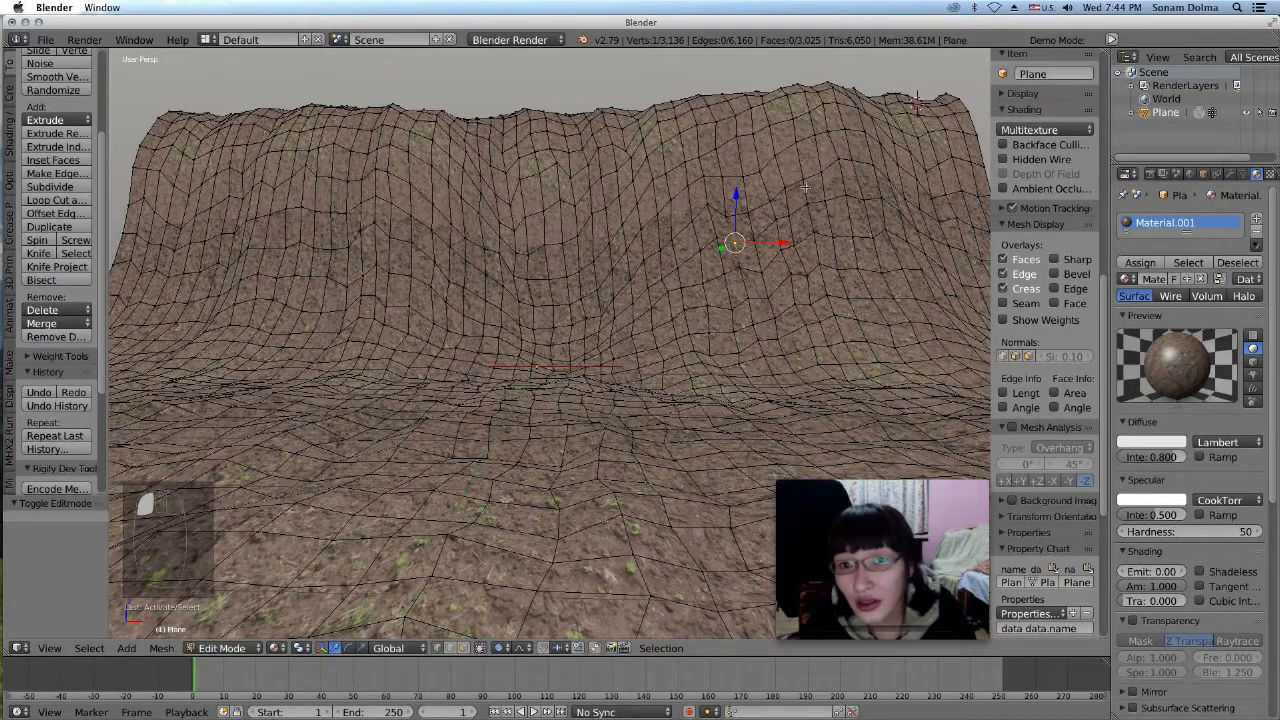
click(1243, 175)
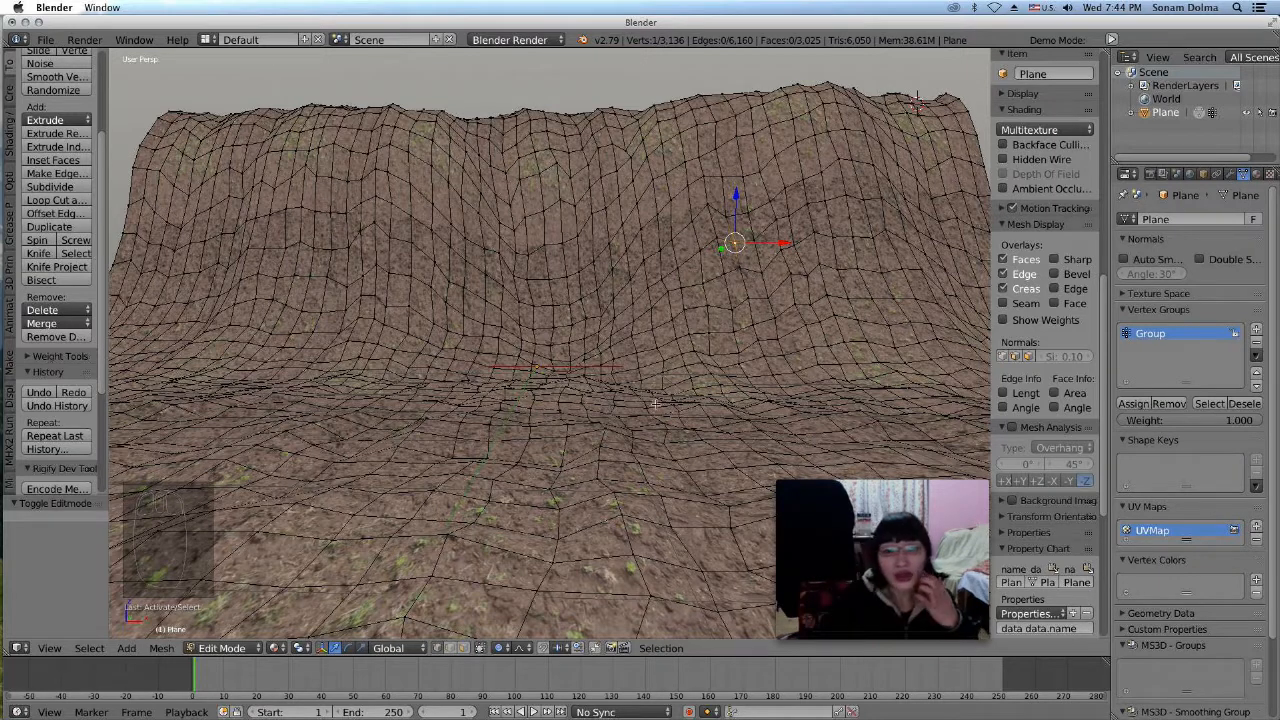
click(1140, 404)
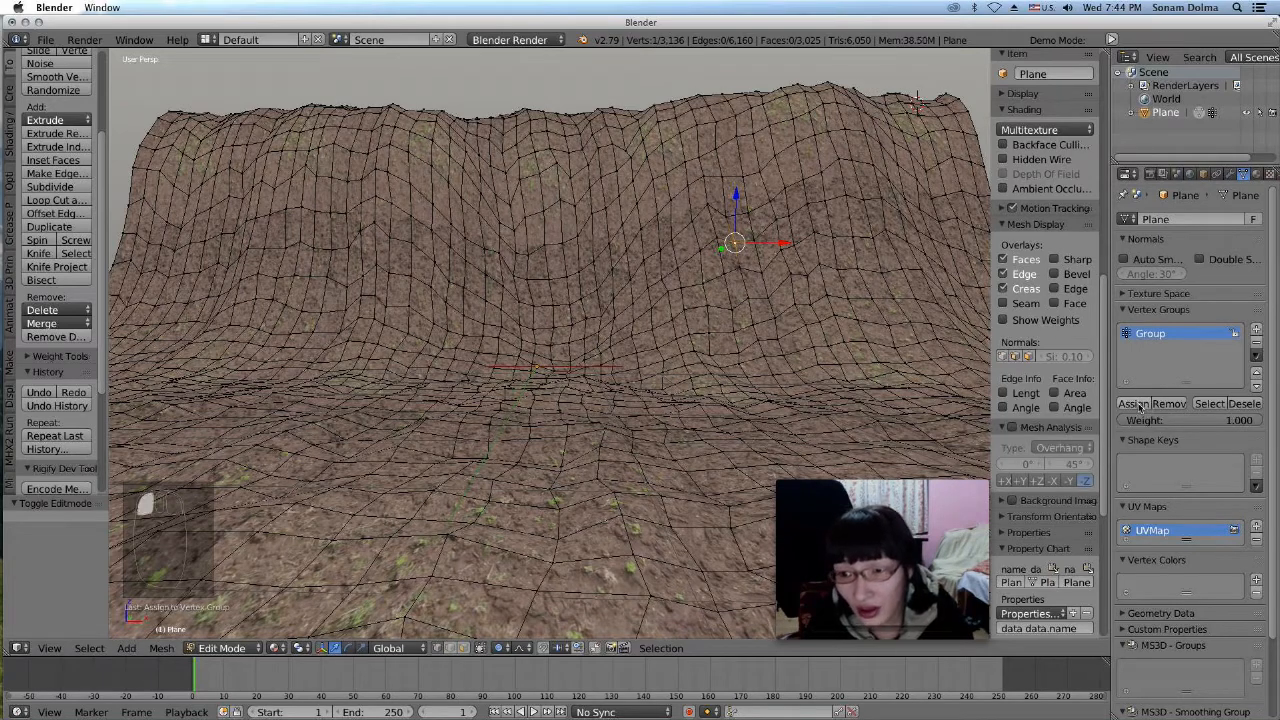
Select all the ridge vertices stored in the vertex group Group
click(1215, 403)
scroll(732, 330, down, 2)
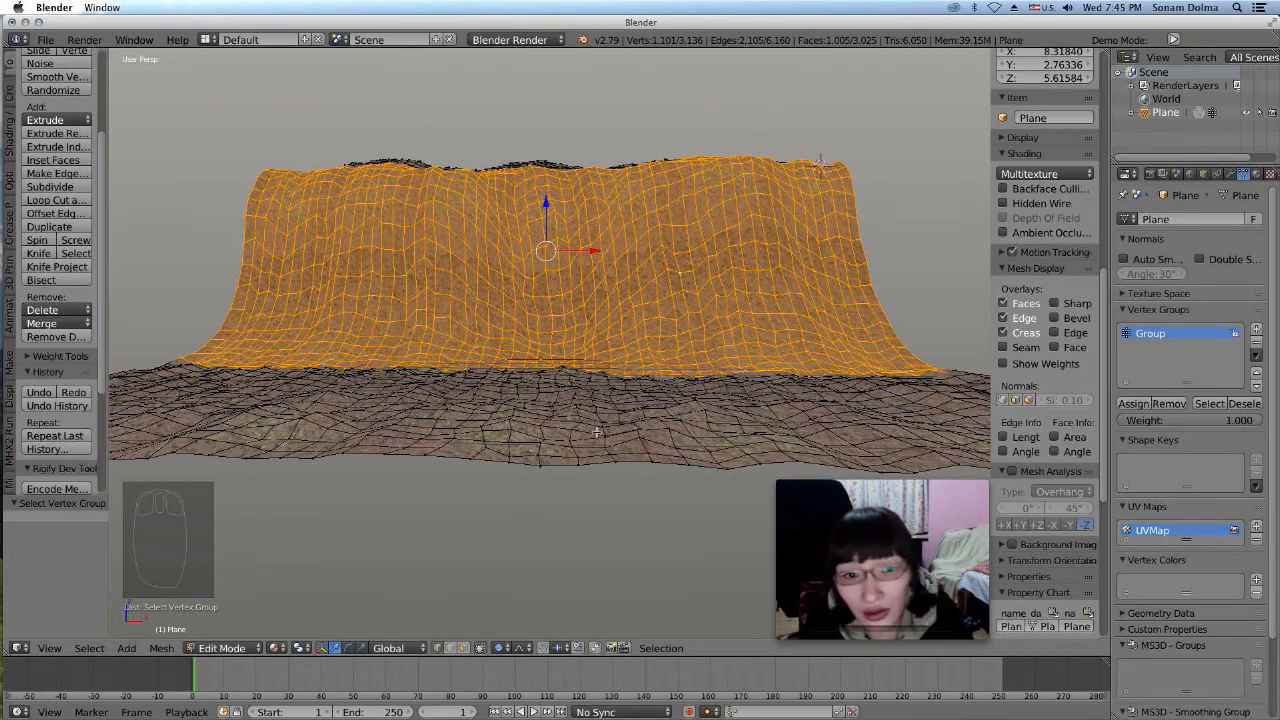
scroll(534, 384, up, 2)
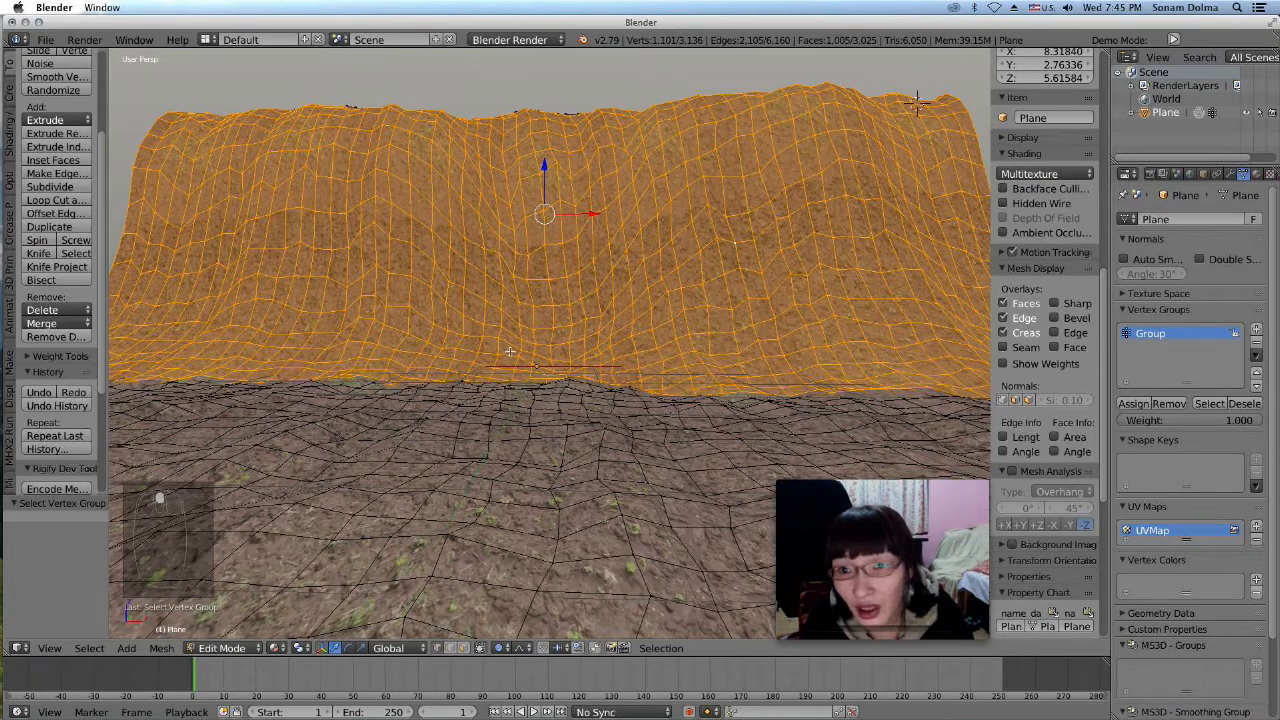
Add a second material slot with a new material and assign it to the selected ridge faces
click(1257, 174)
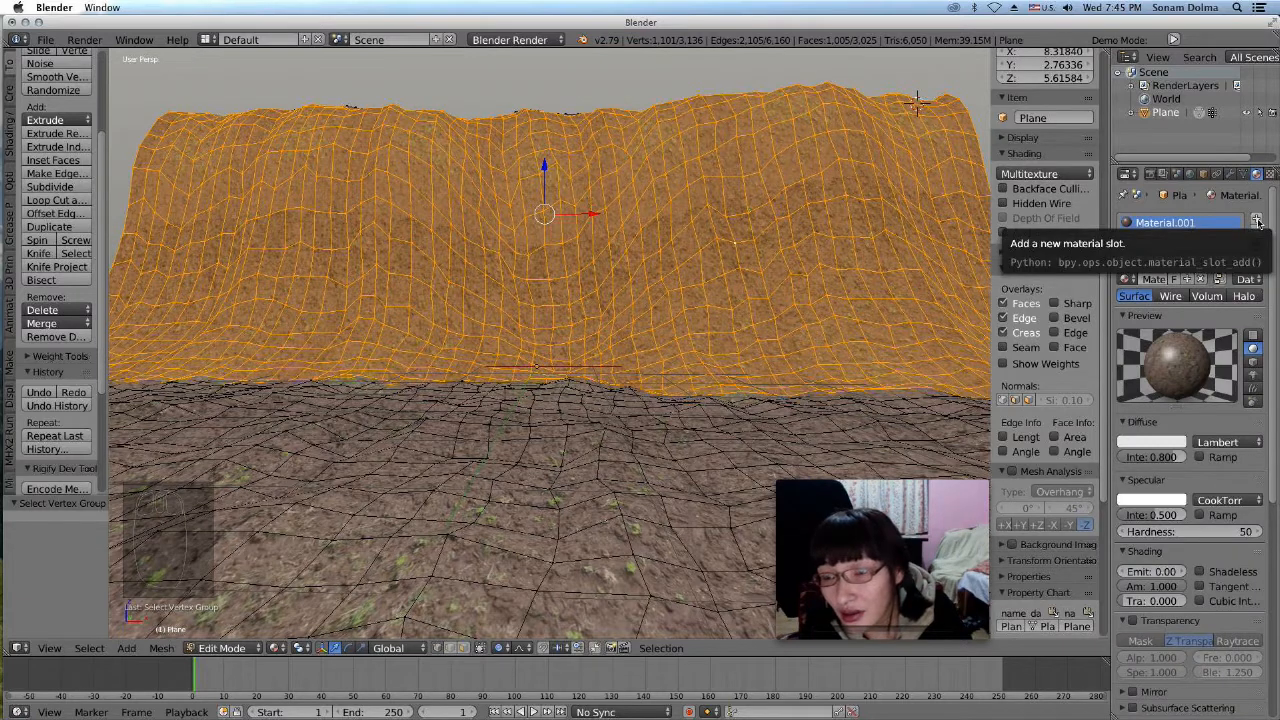
click(1257, 220)
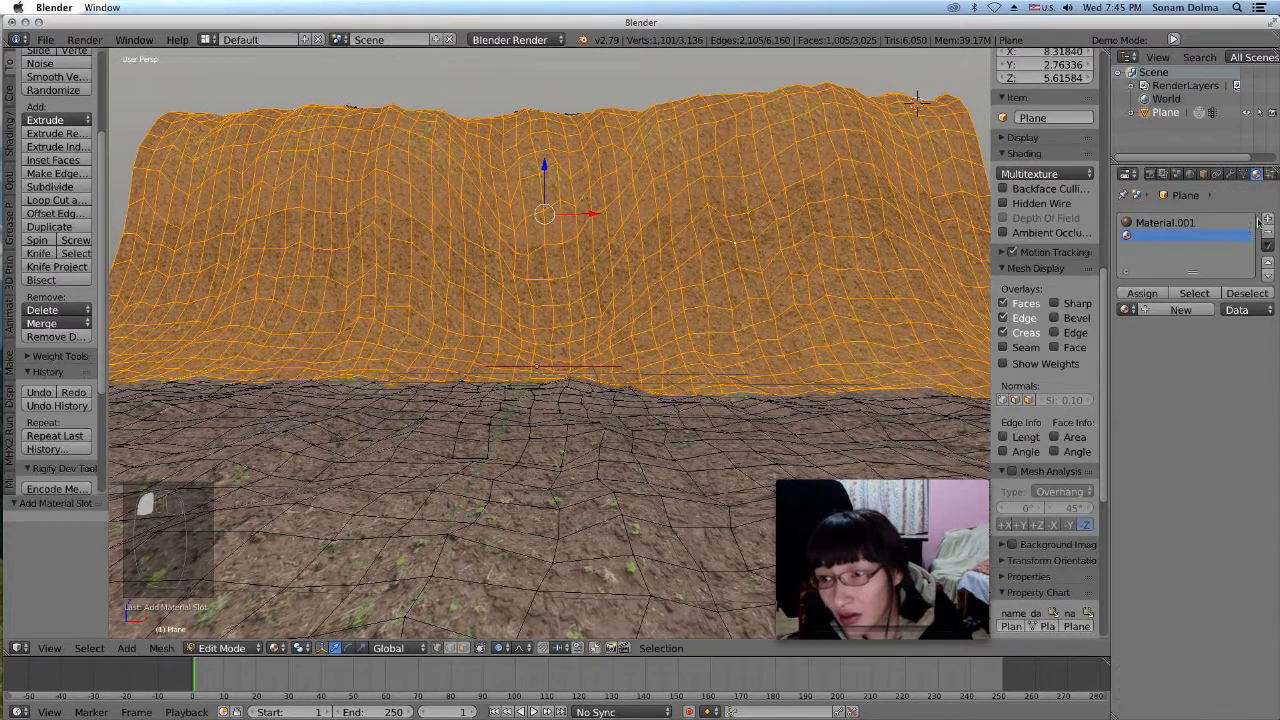
click(1162, 310)
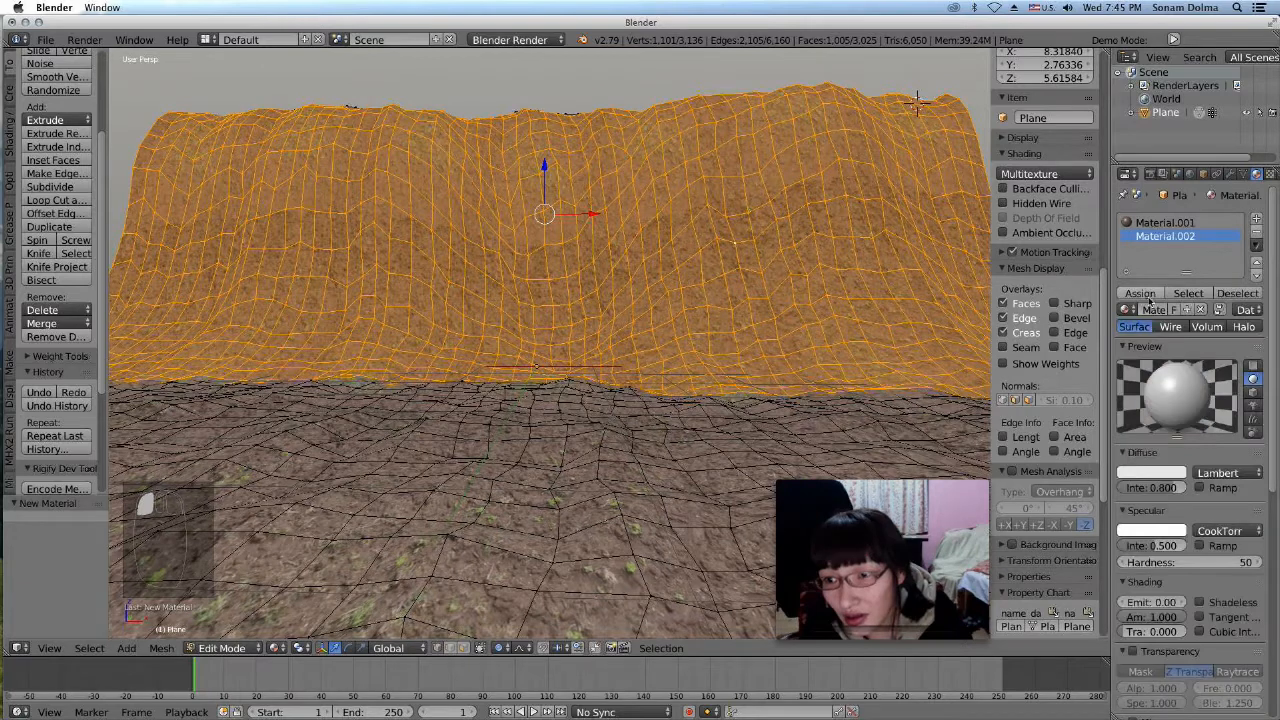
click(1140, 293)
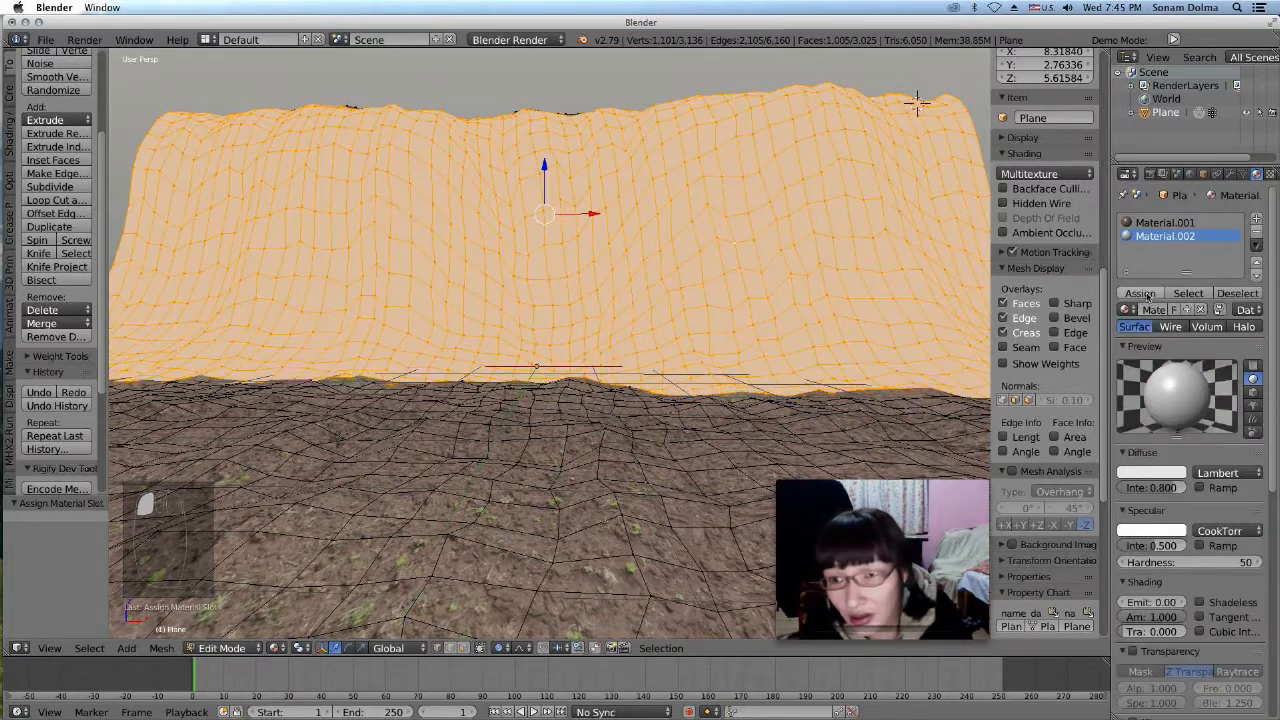
Add a new texture to the ridge material and load fa0854-10LE.jpg from Documents/ALL D STUFFS A/BIGGER TEXTERS/B ROCKS
click(1270, 174)
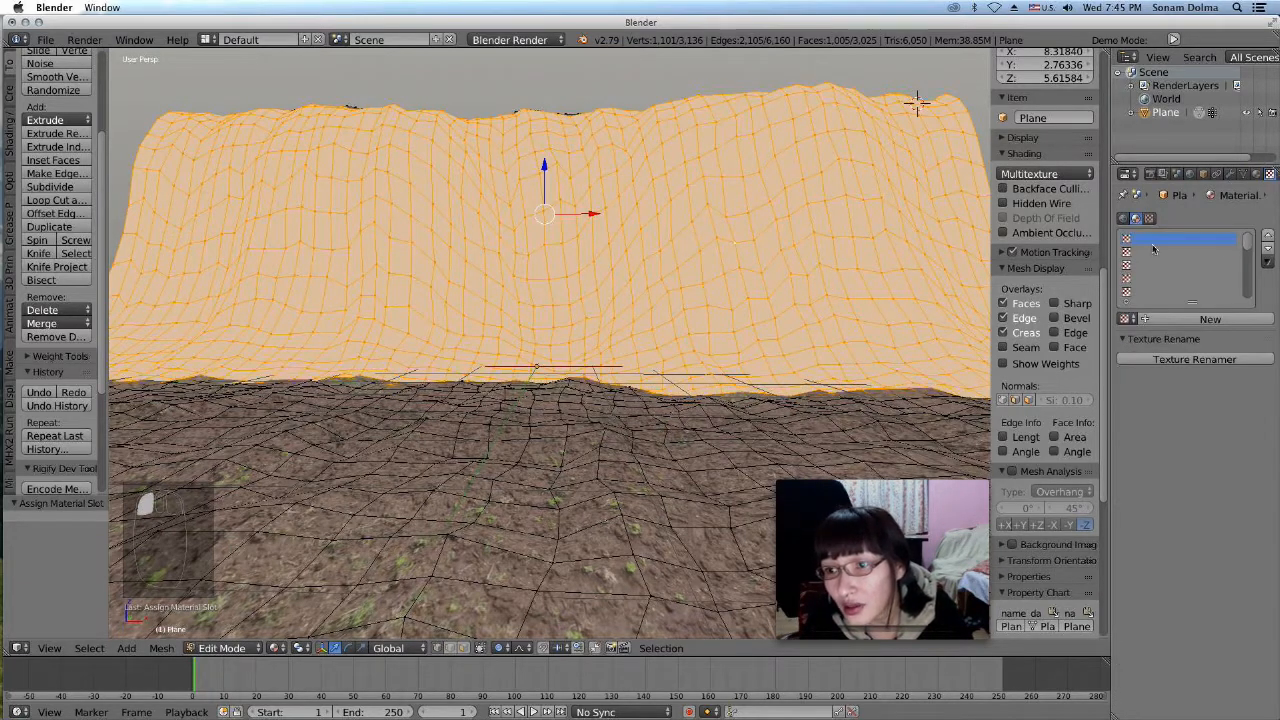
click(1192, 320)
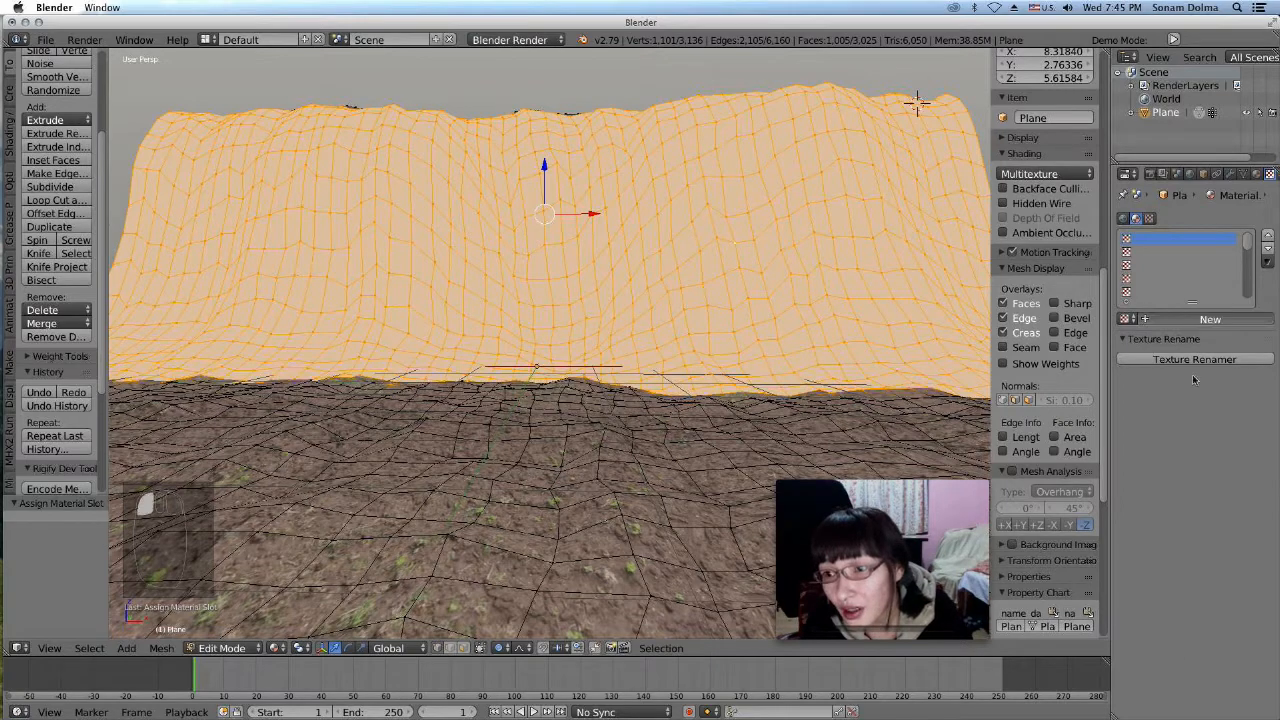
click(1218, 533)
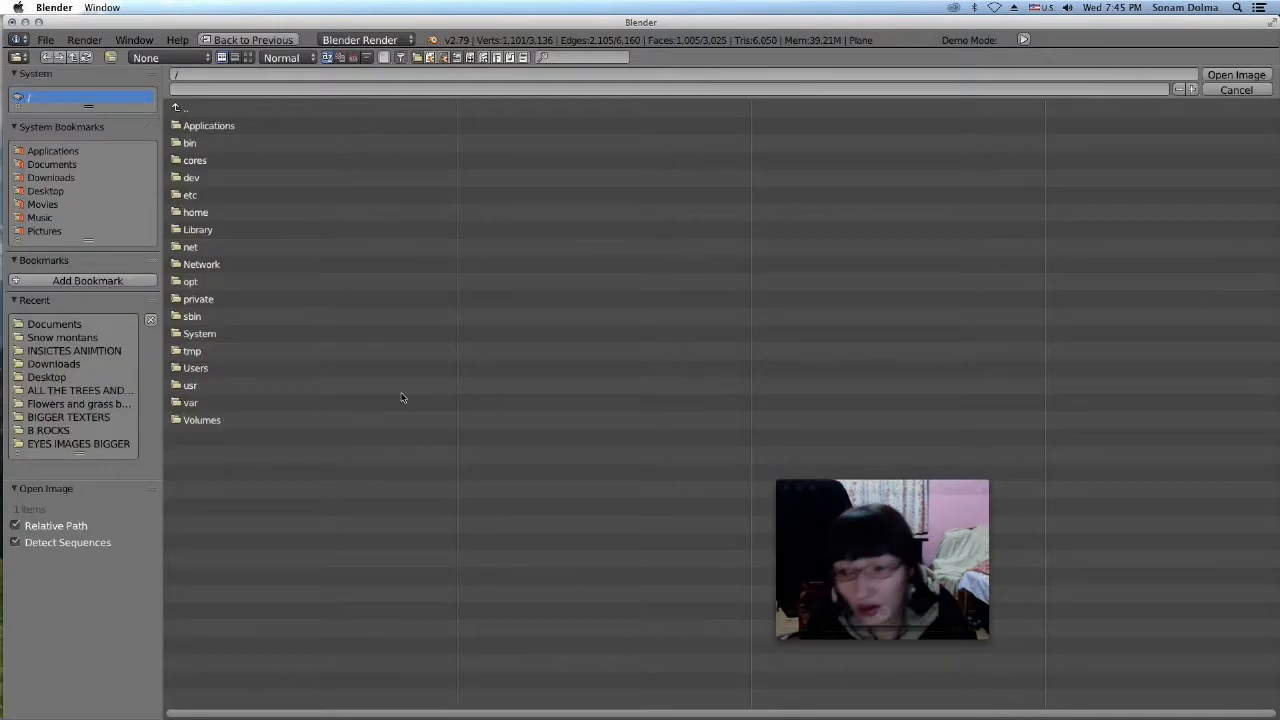
click(55, 164)
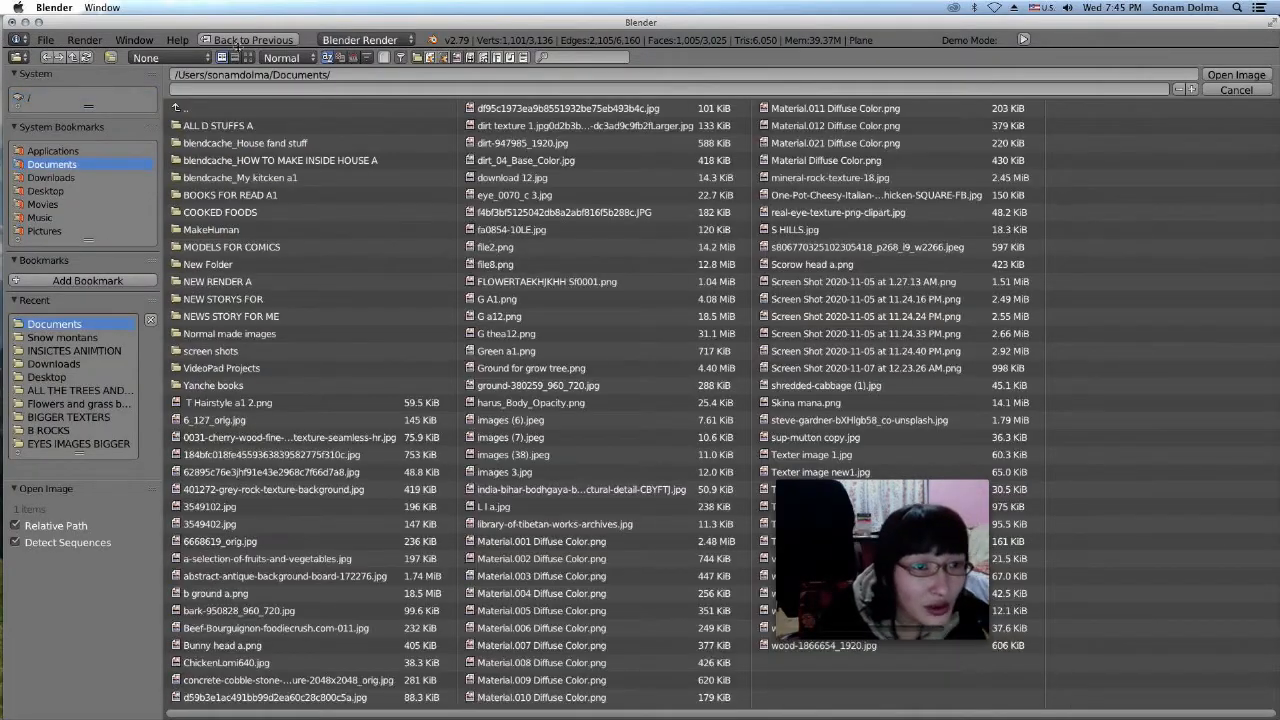
click(245, 57)
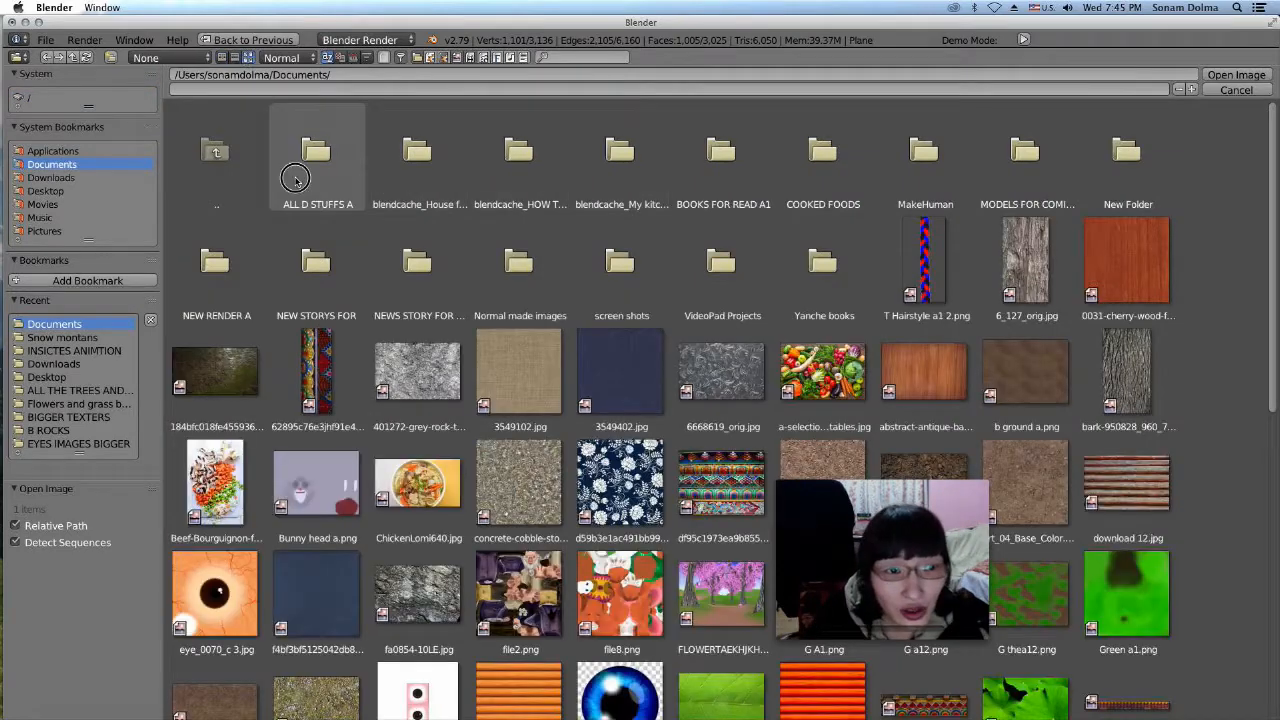
click(315, 150)
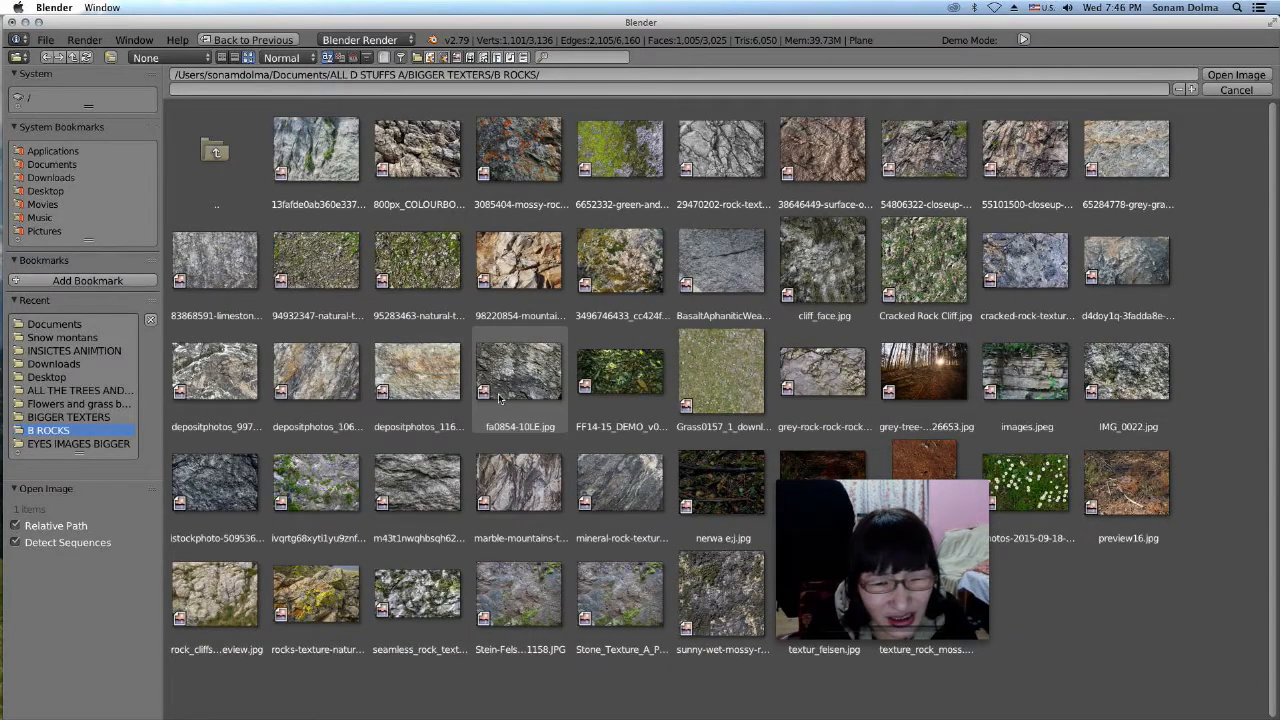
click(526, 357)
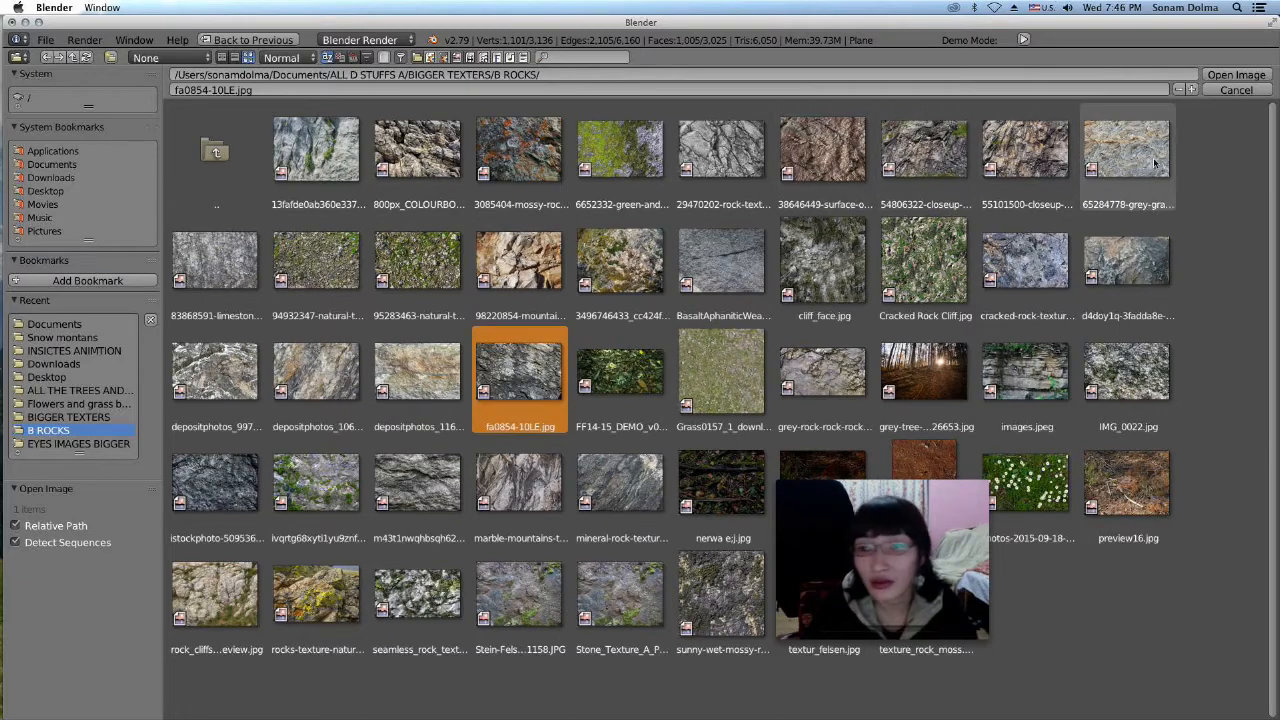
click(1256, 79)
scroll(637, 405, up, 2)
scroll(637, 405, down, 2)
scroll(637, 405, up, 2)
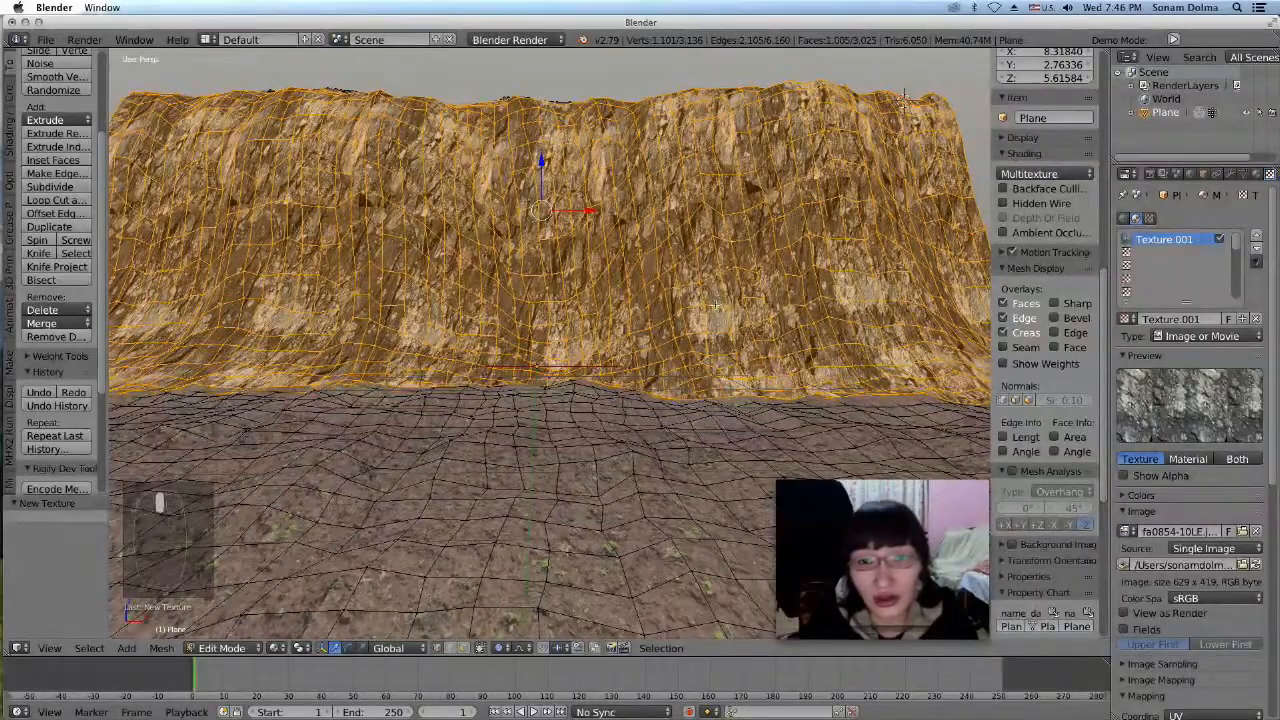
Split the 3D viewport and show the ridge's UV layout over fa0854-10LE.jpg in a UV/Image Editor
drag(1106, 52, 580, 150)
click(594, 648)
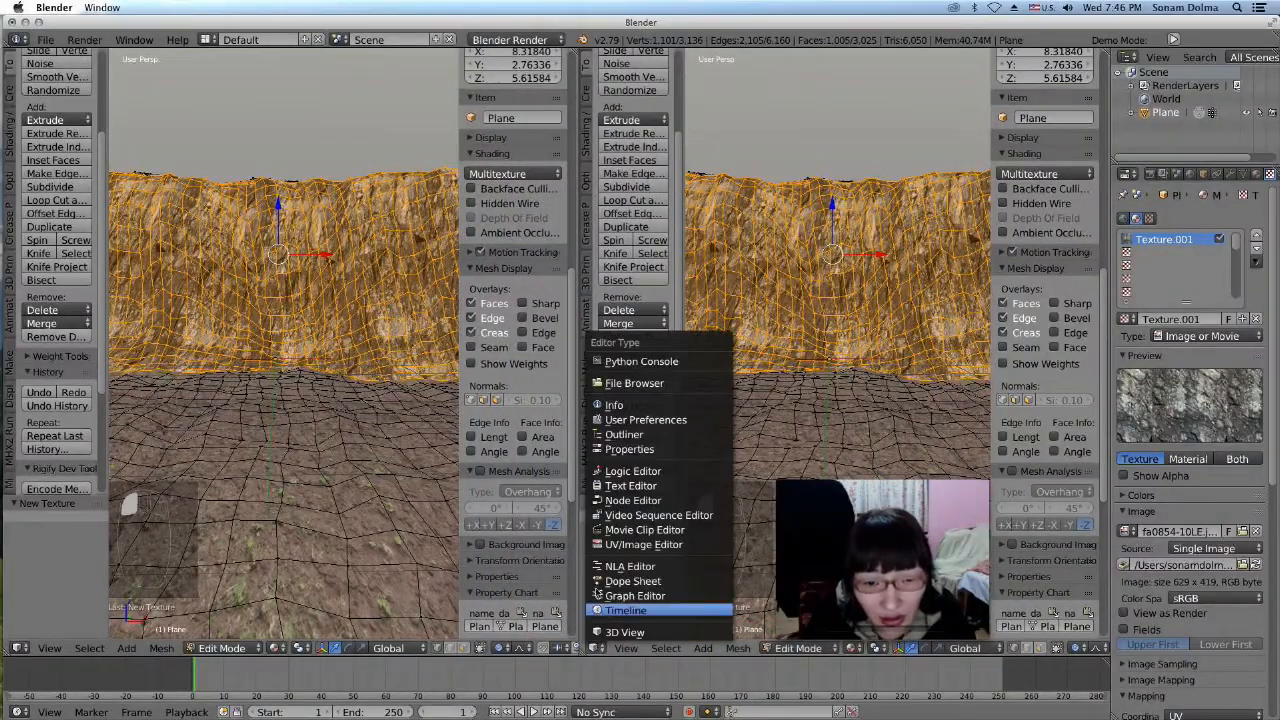
click(602, 545)
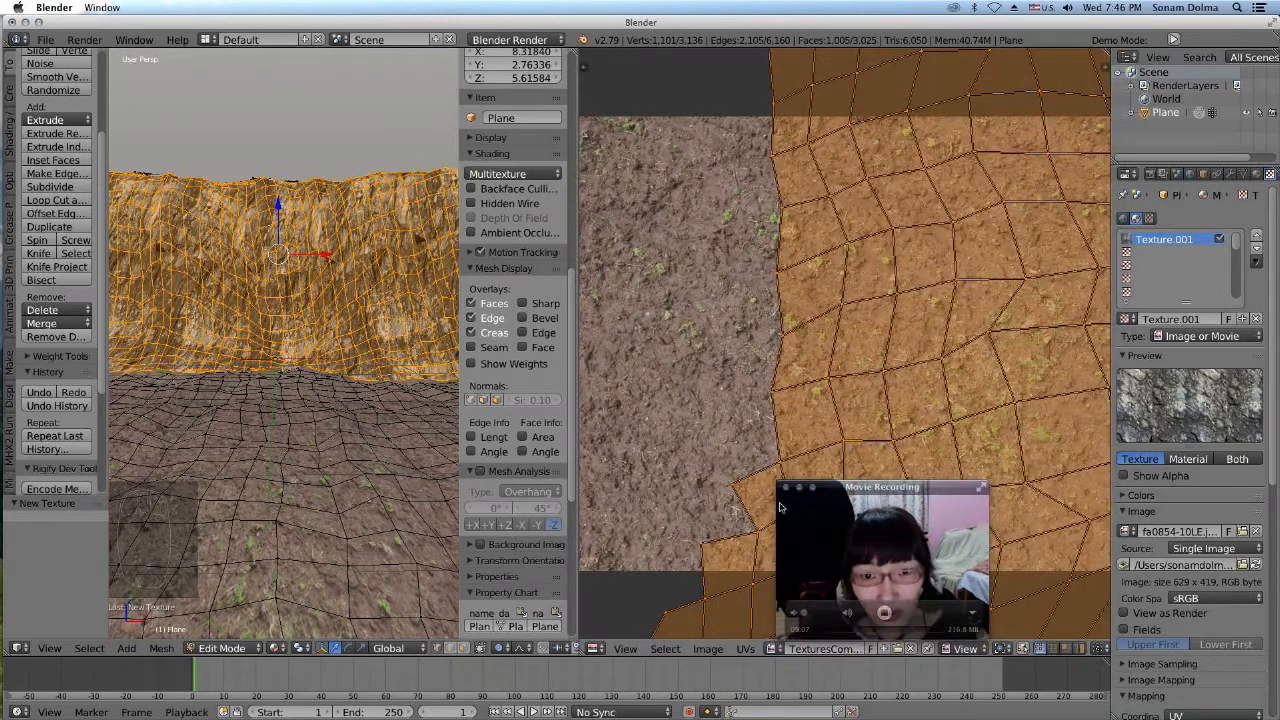
scroll(730, 377, down, 4)
scroll(730, 377, down, 2)
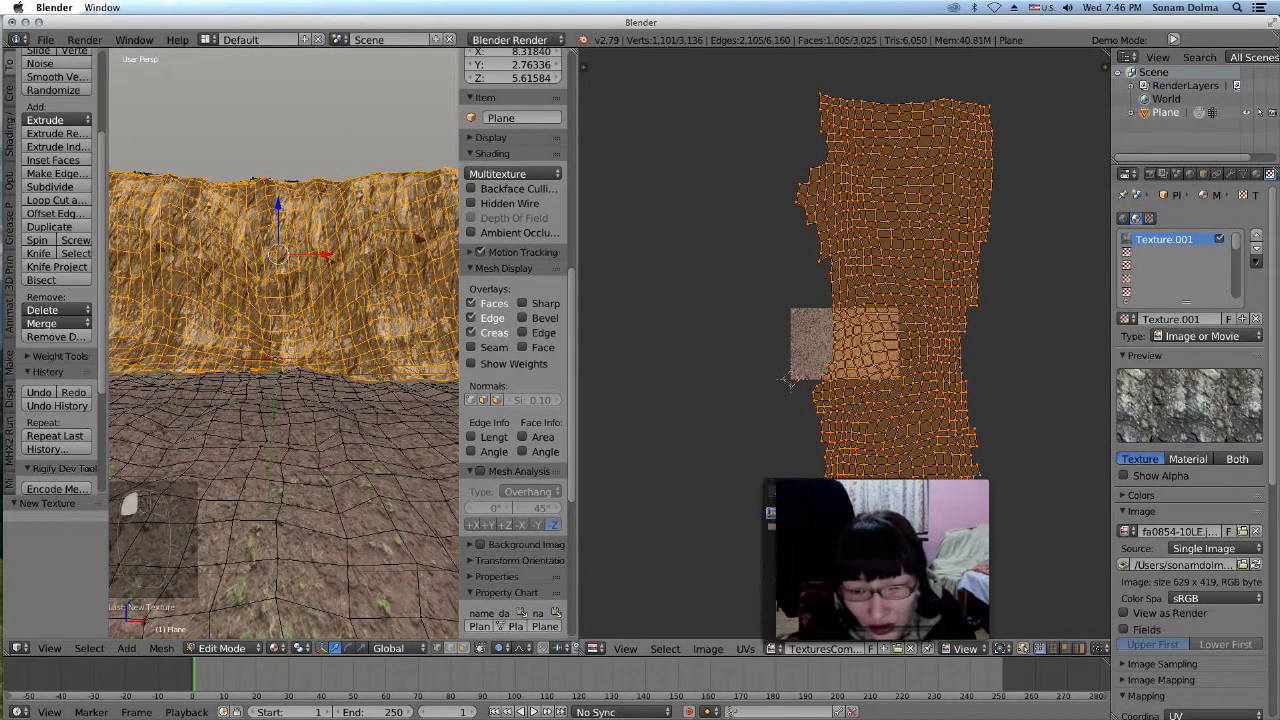
scroll(790, 385, down, 4)
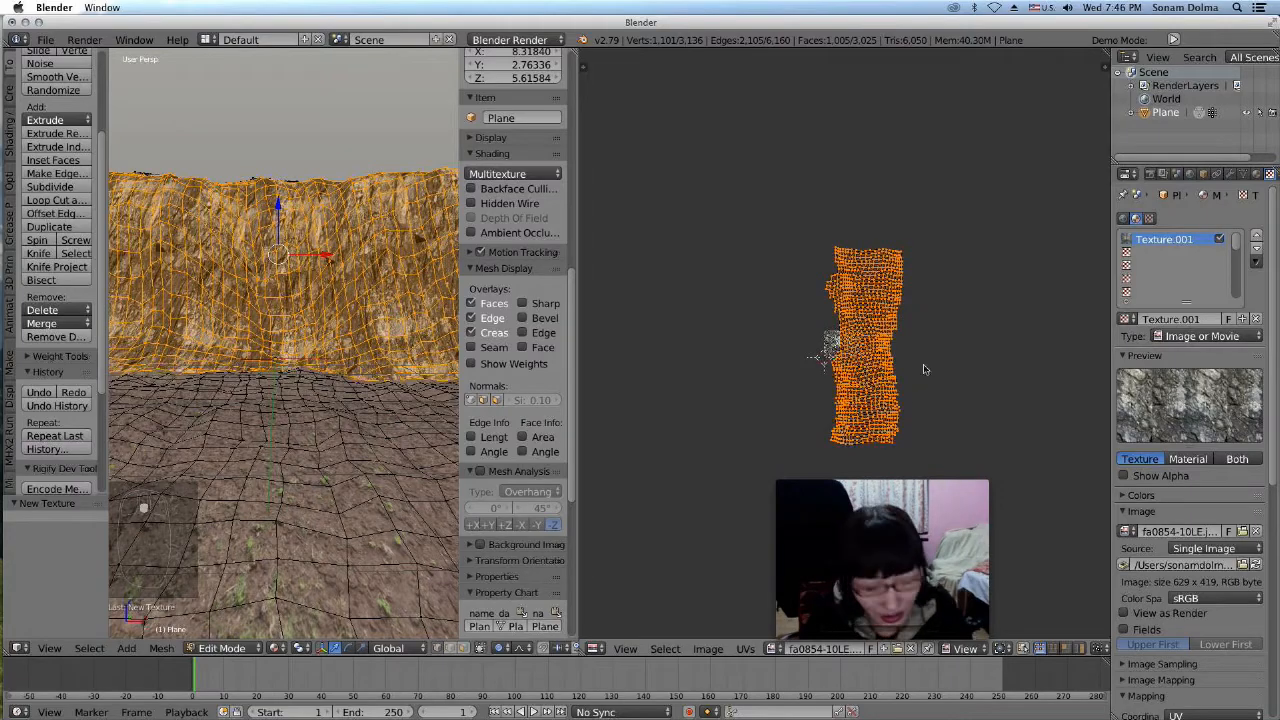
Rotate the ridge's UV layout by about 91.8°
key(r)
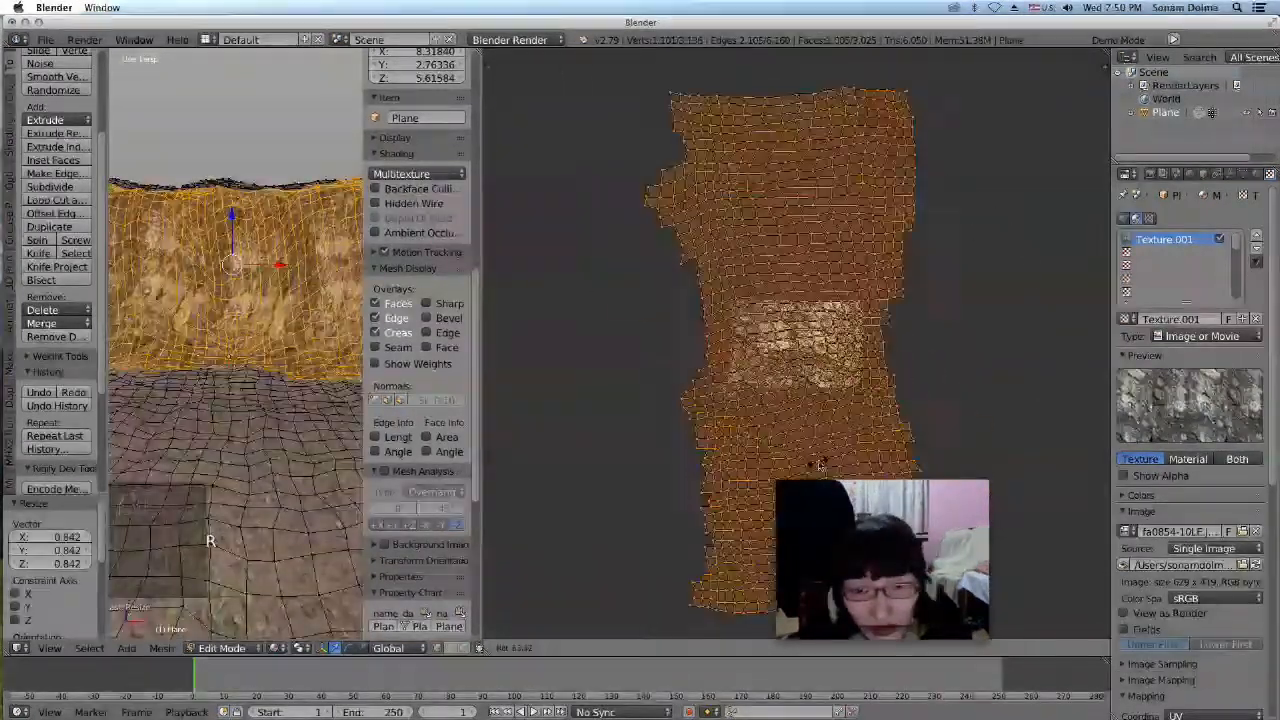
click(814, 462)
scroll(276, 335, up, 5)
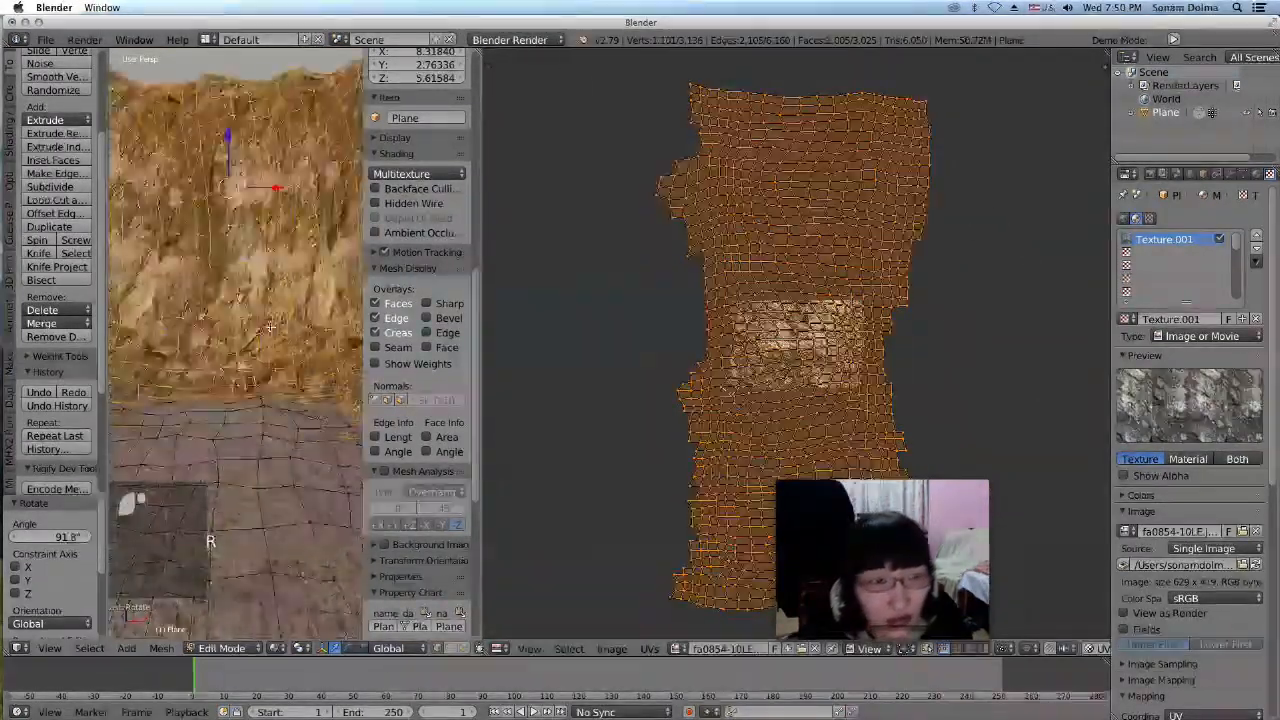
Close the UV/Image Editor area into the 3D viewport and switch the plane to Object Mode to view the rock texture
drag(478, 53, 507, 60)
key(a)
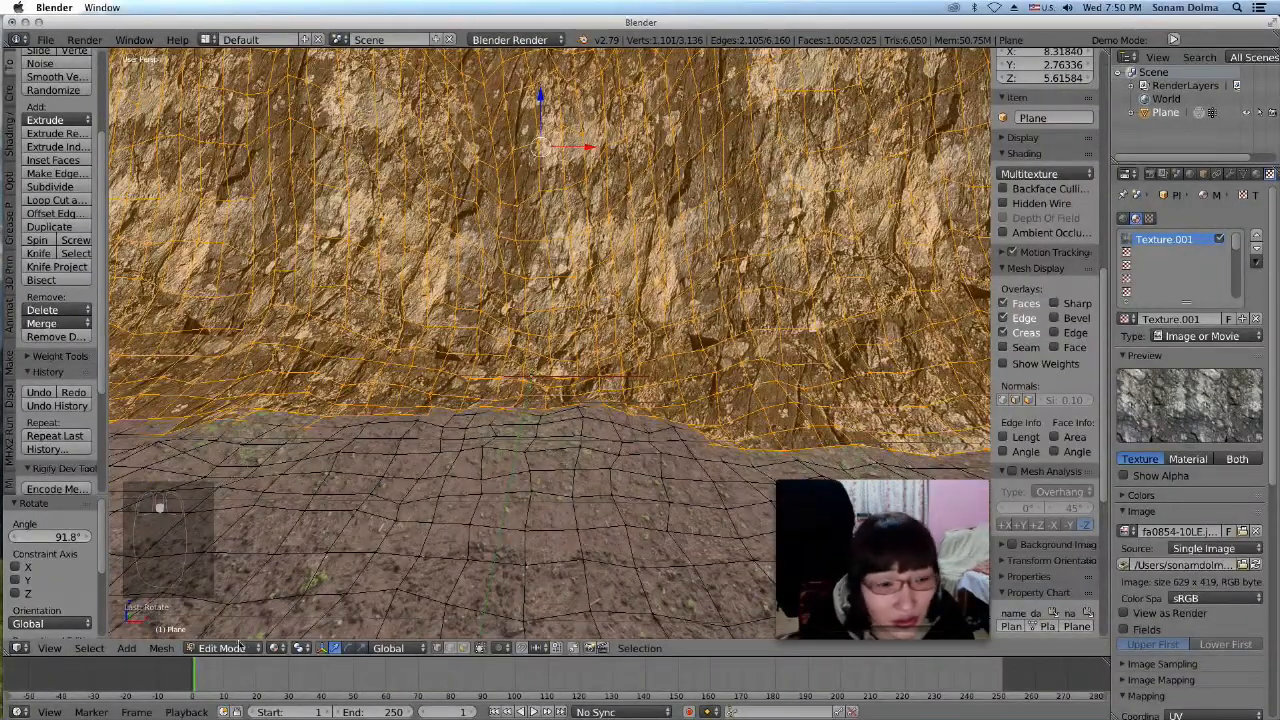
click(233, 648)
click(232, 632)
scroll(628, 390, down, 5)
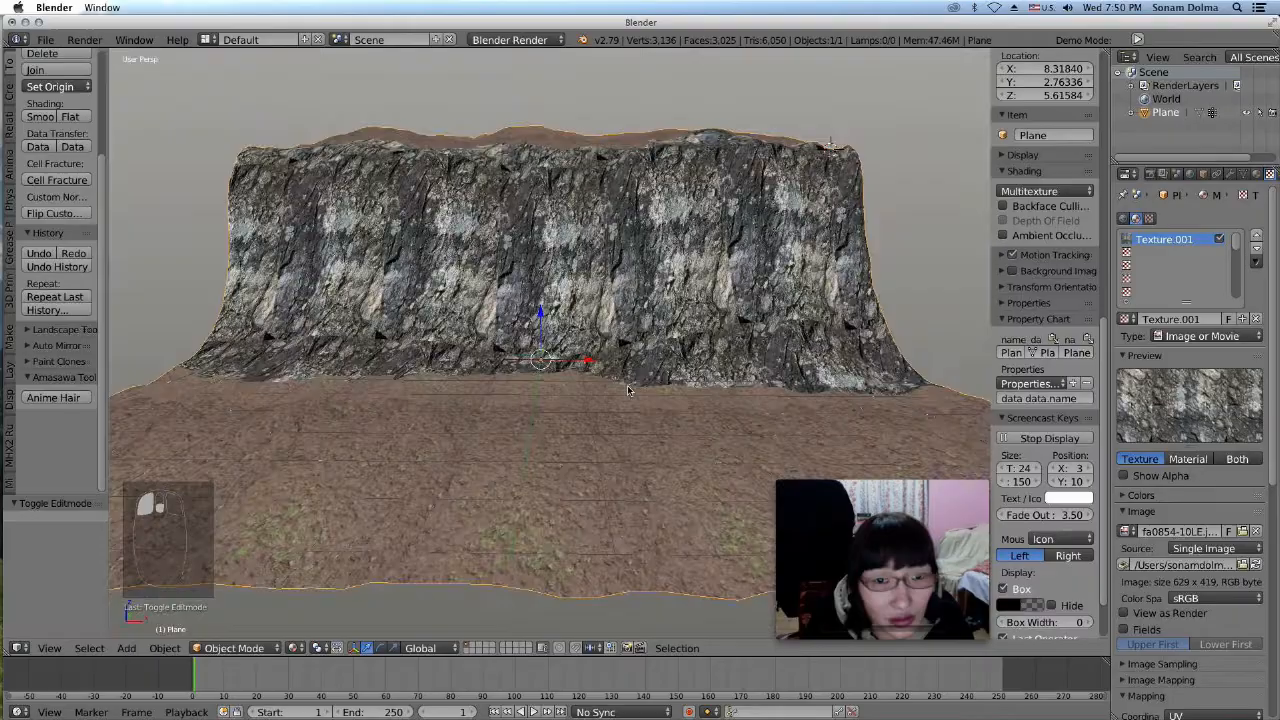
scroll(628, 390, up, 4)
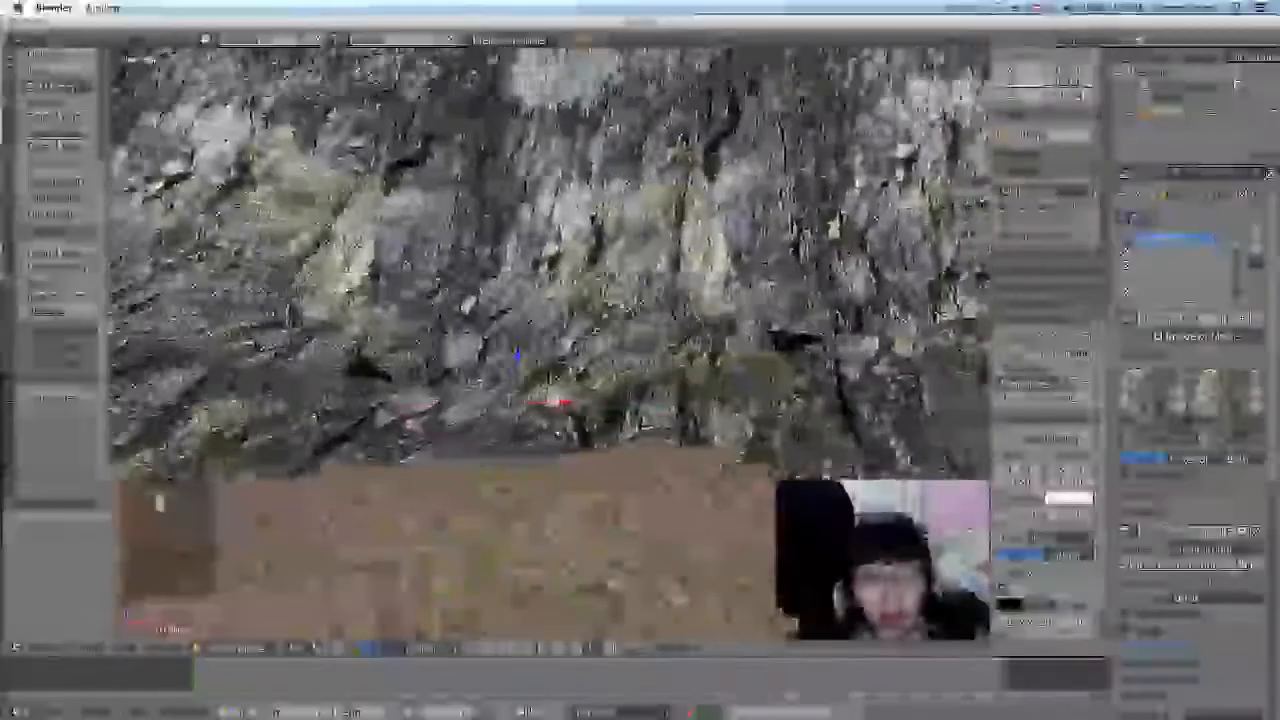
middle_drag(628, 390, 740, 386)
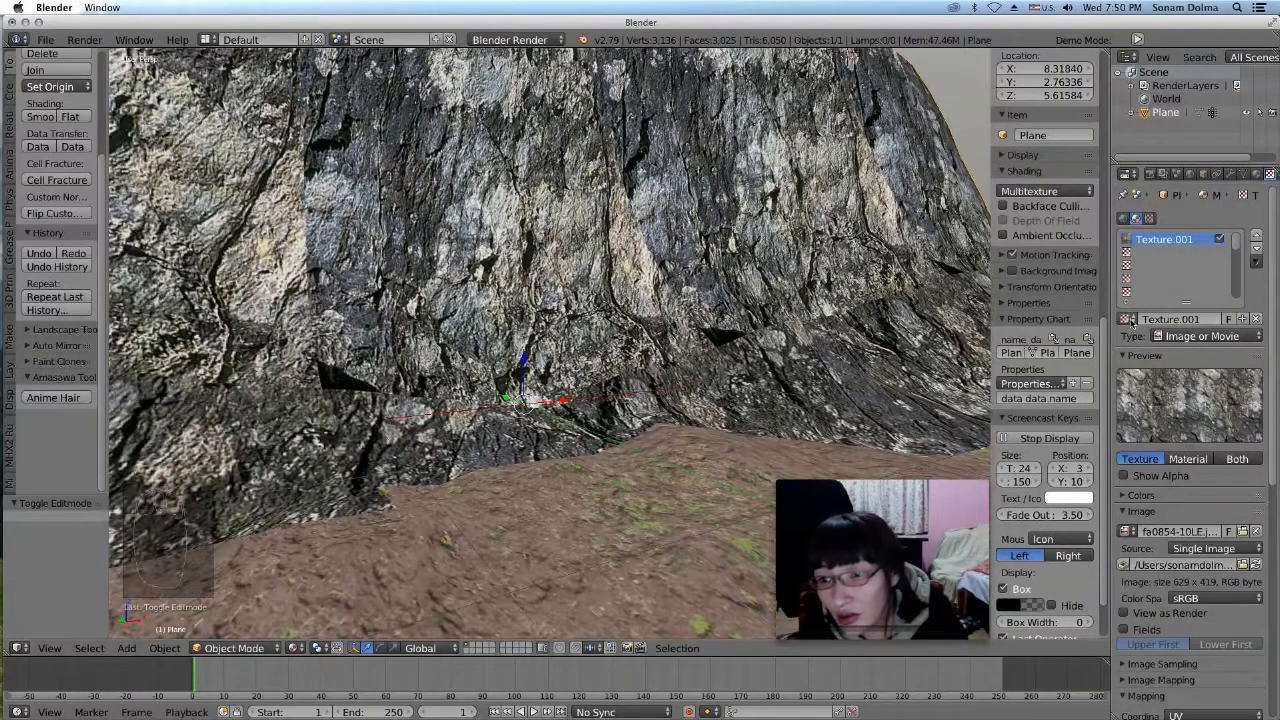
Set the ridge material's diffuse intensity to 0.342 and its specular intensity to 0
click(1256, 174)
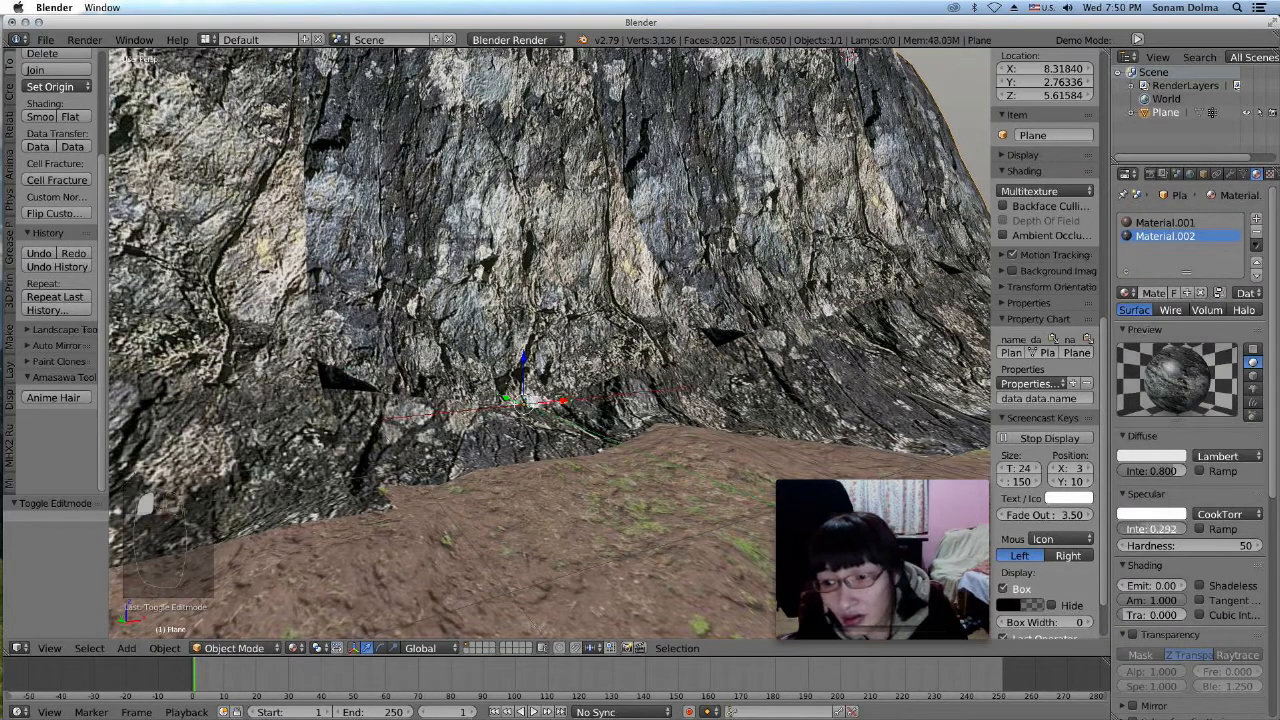
drag(1156, 529, 1155, 529)
drag(1160, 471, 1130, 471)
drag(1136, 527, 1136, 527)
Examine the rock texture across the ridge's front face from a distance and up close
scroll(589, 303, down, 3)
middle_drag(579, 309, 528, 333)
scroll(592, 261, down, 3)
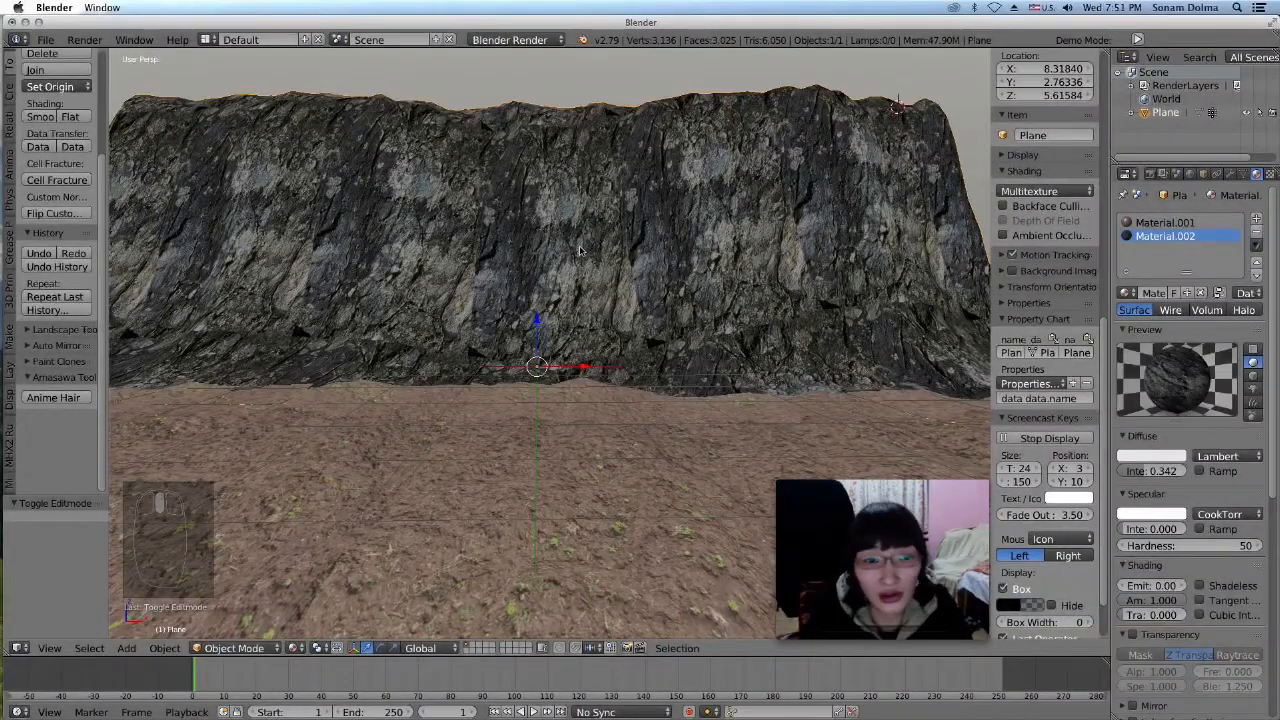
scroll(580, 251, up, 5)
scroll(598, 371, down, 5)
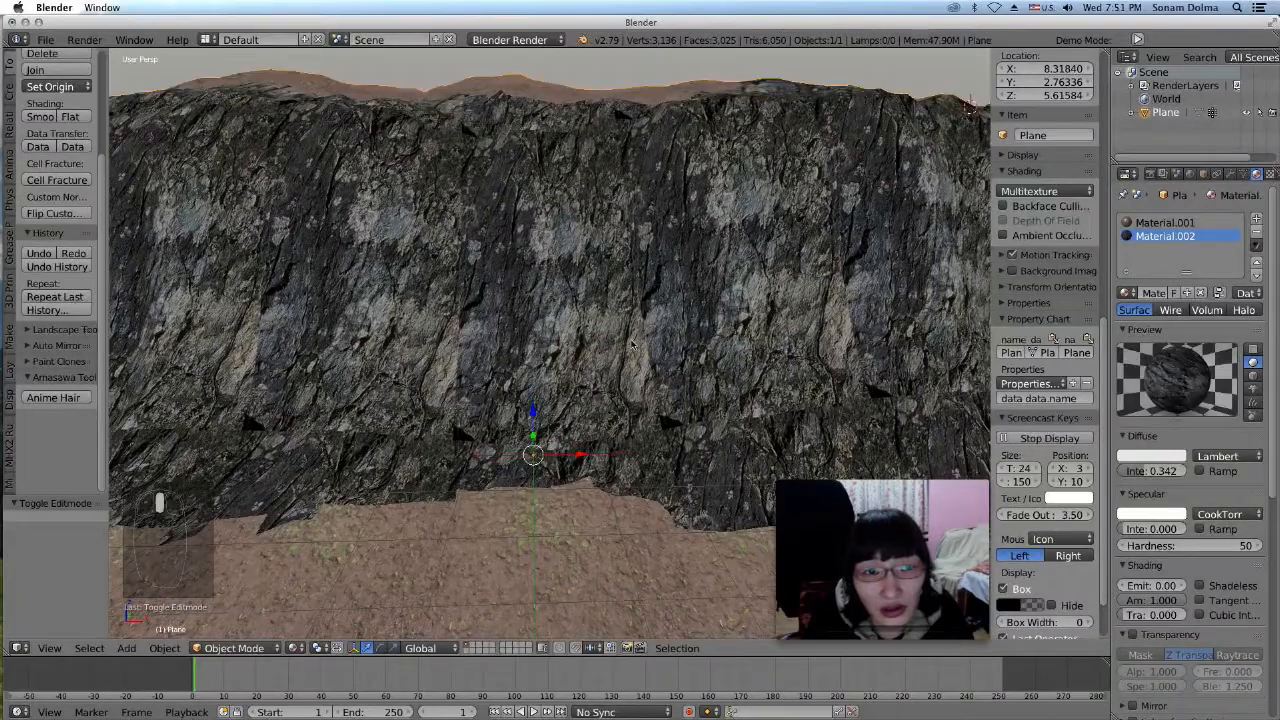
scroll(631, 344, up, 2)
shift+middle_drag(624, 362, 602, 348)
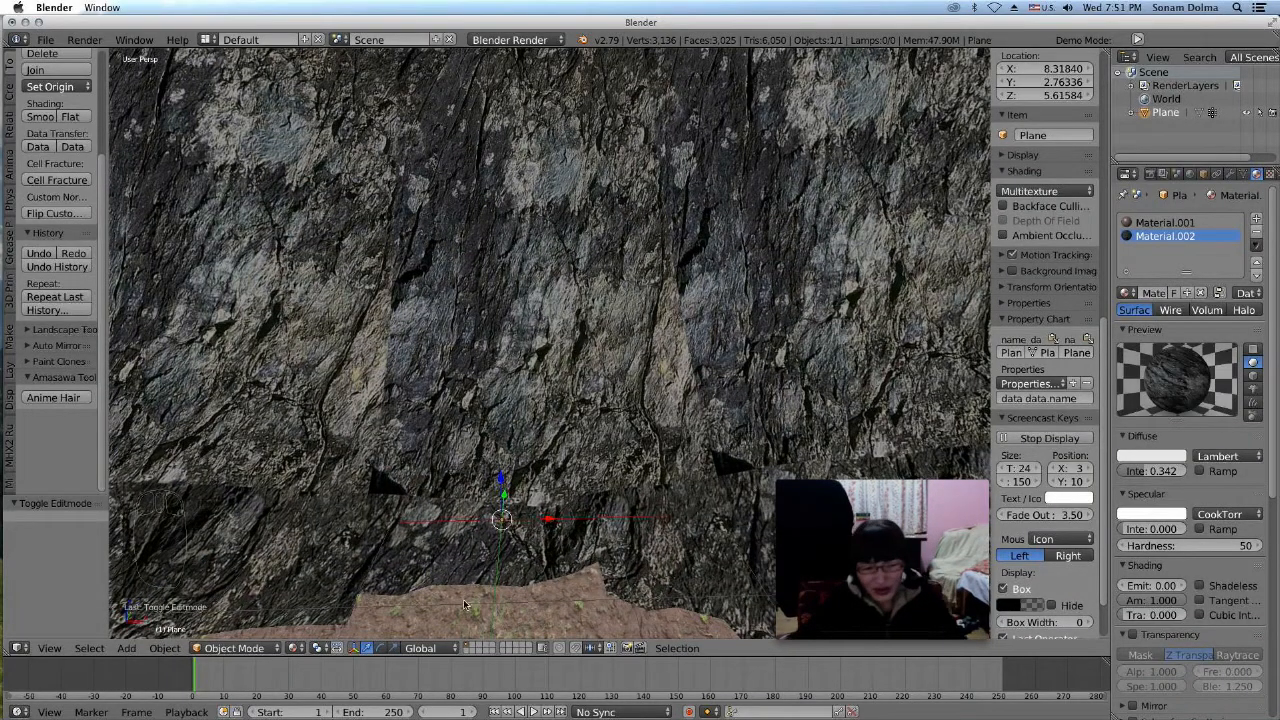
scroll(587, 378, down, 3)
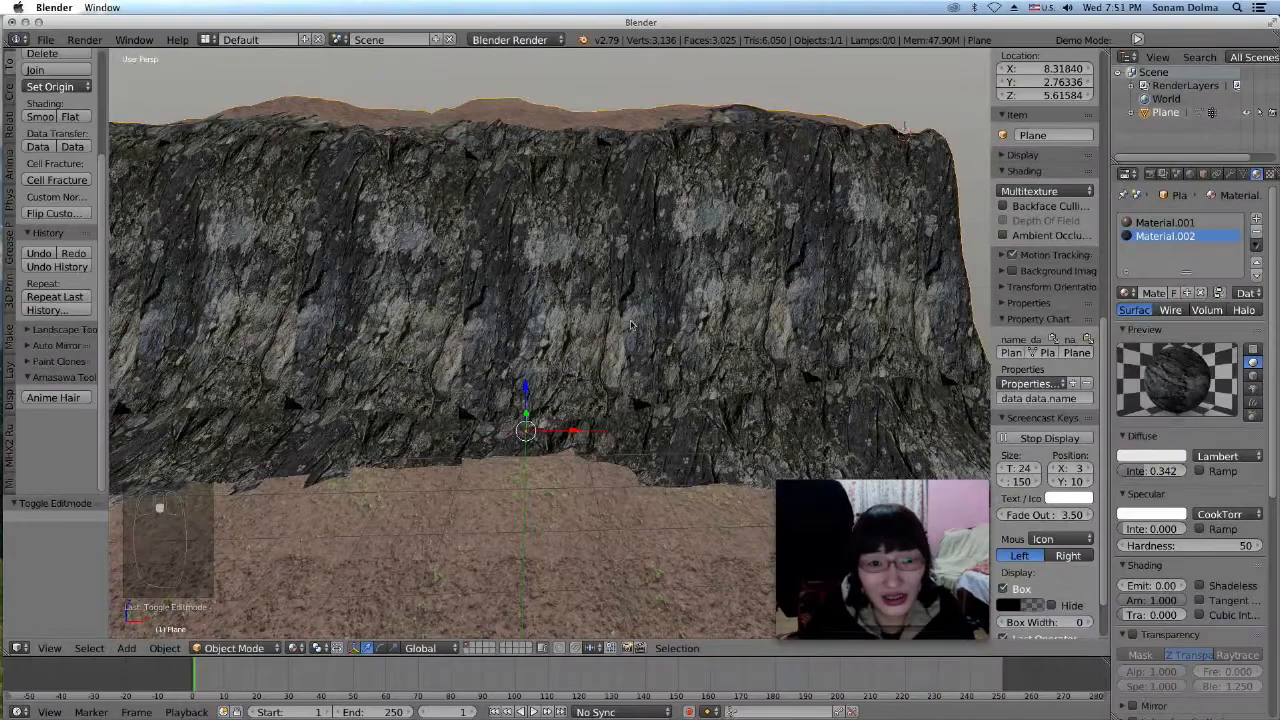
scroll(656, 374, up, 1)
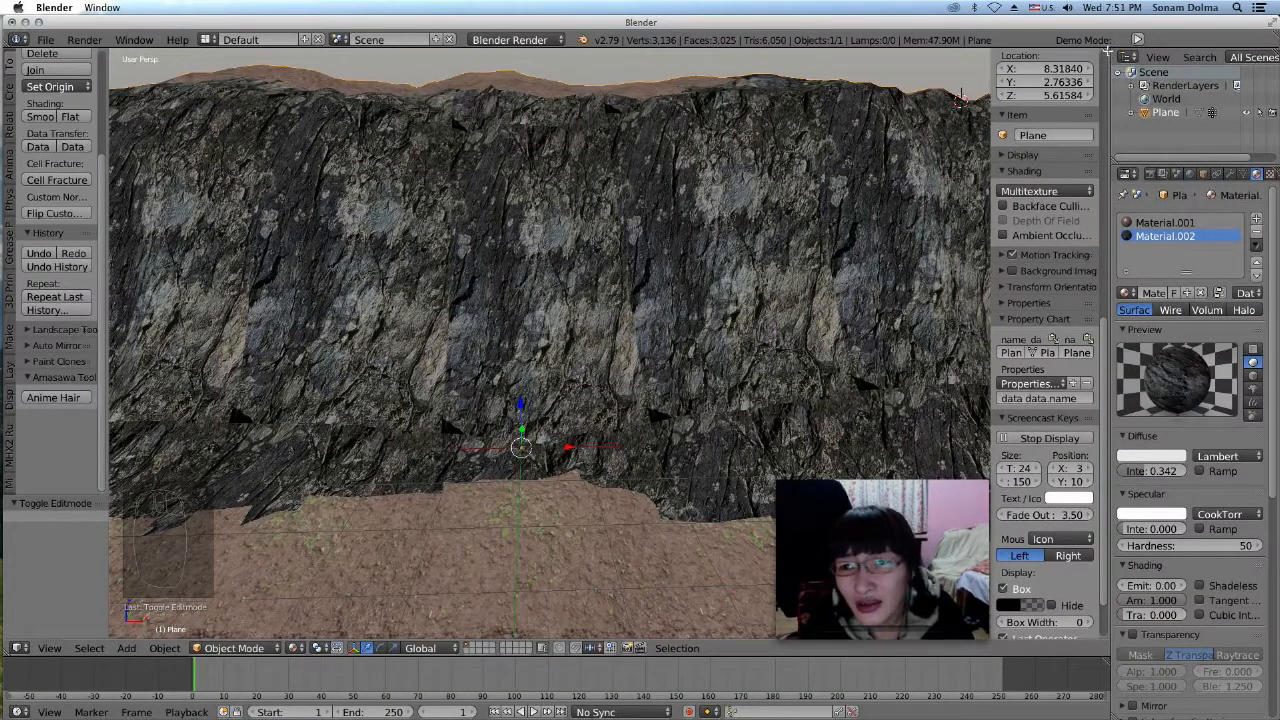
Split the 3D viewport in two, put the plane in Edit Mode, and show its UV layout in the UV/Image Editor
drag(1108, 51, 543, 450)
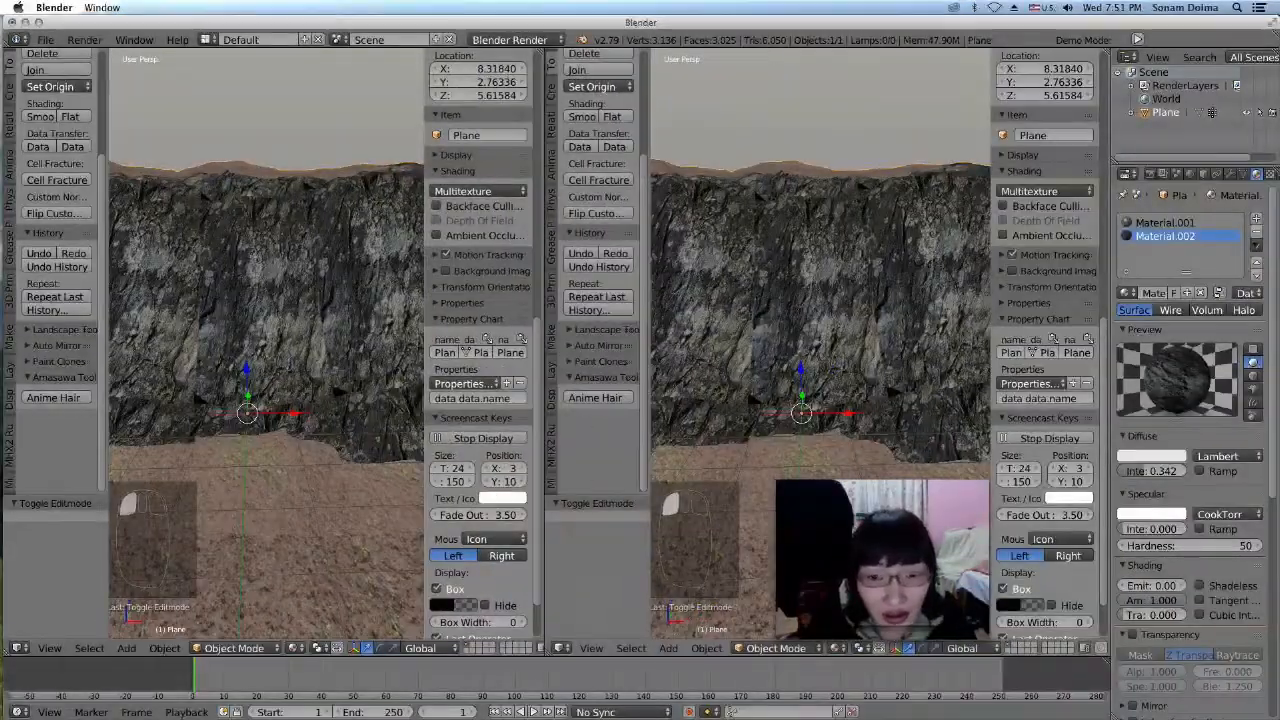
click(234, 648)
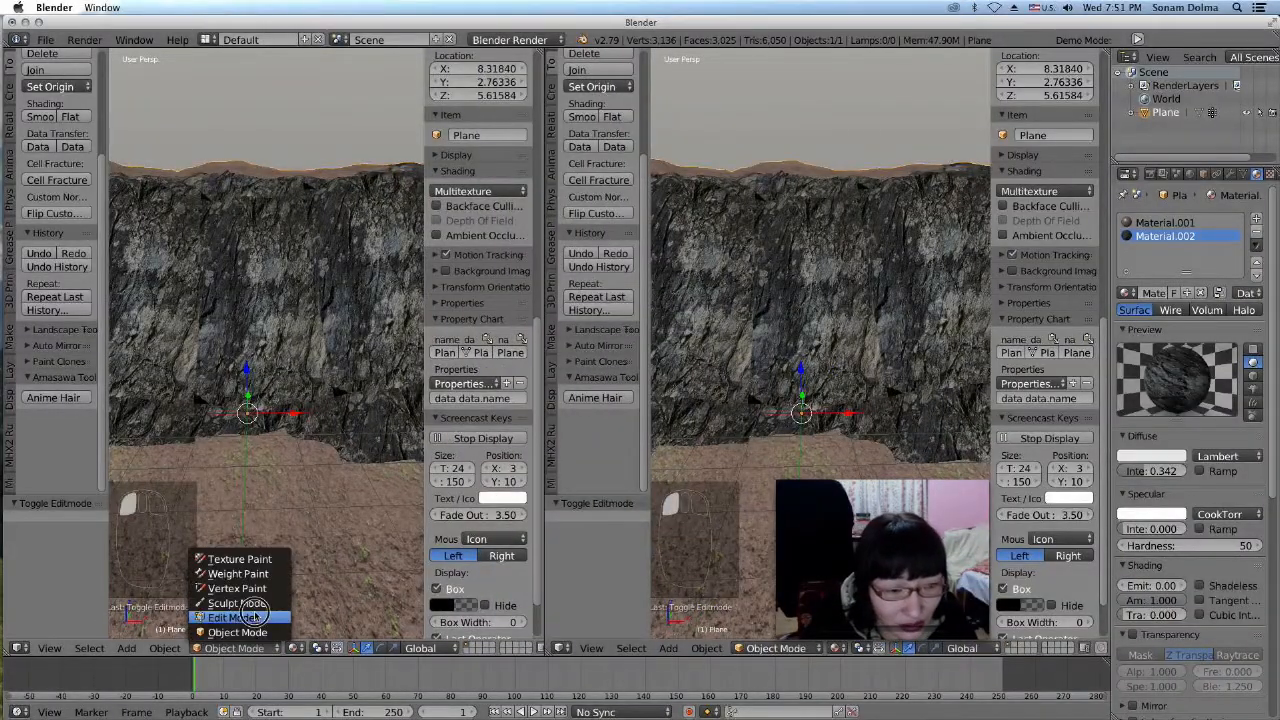
click(240, 617)
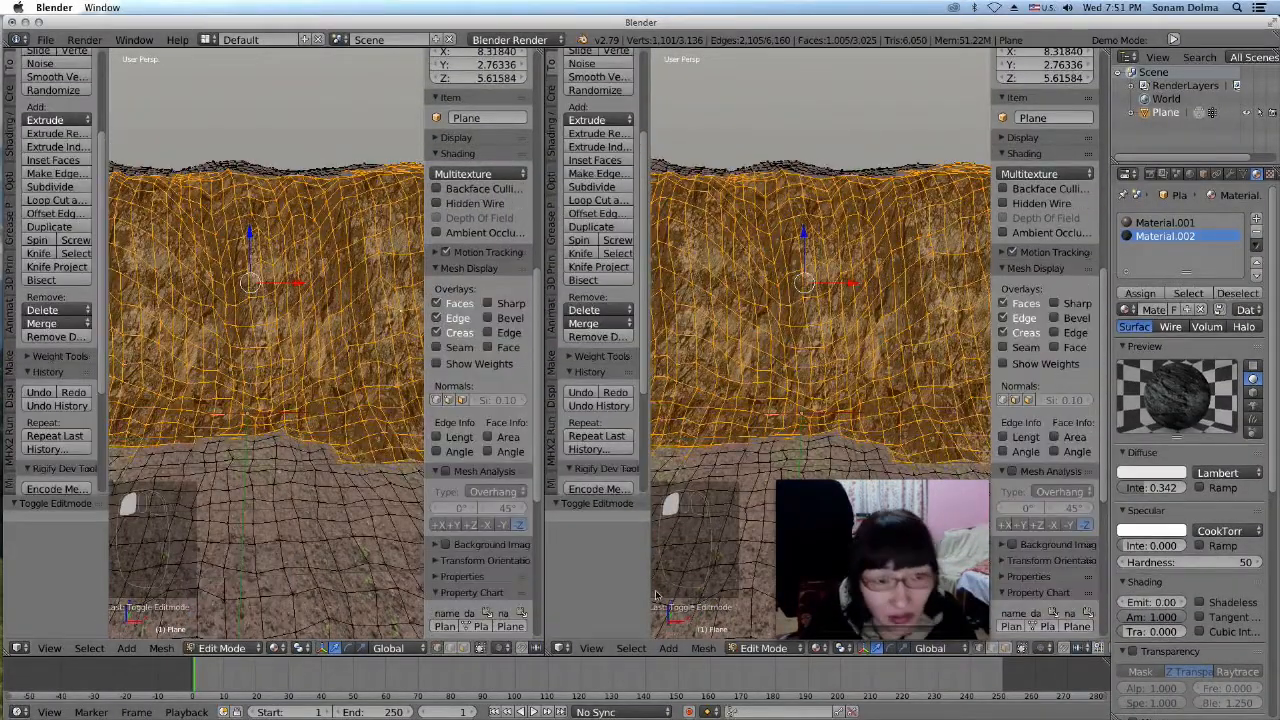
click(563, 648)
click(587, 546)
scroll(1007, 453, down, 3)
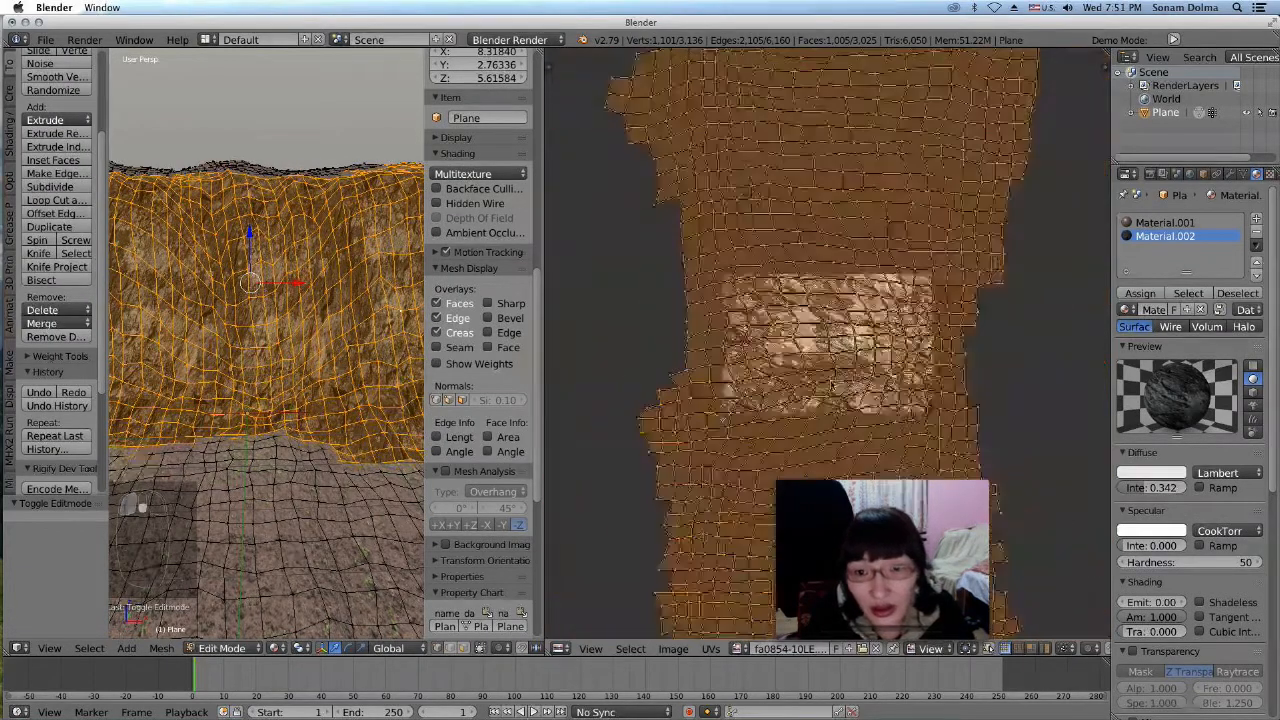
Scale the ridge's UV layout along Y by about 0.636
key(s)
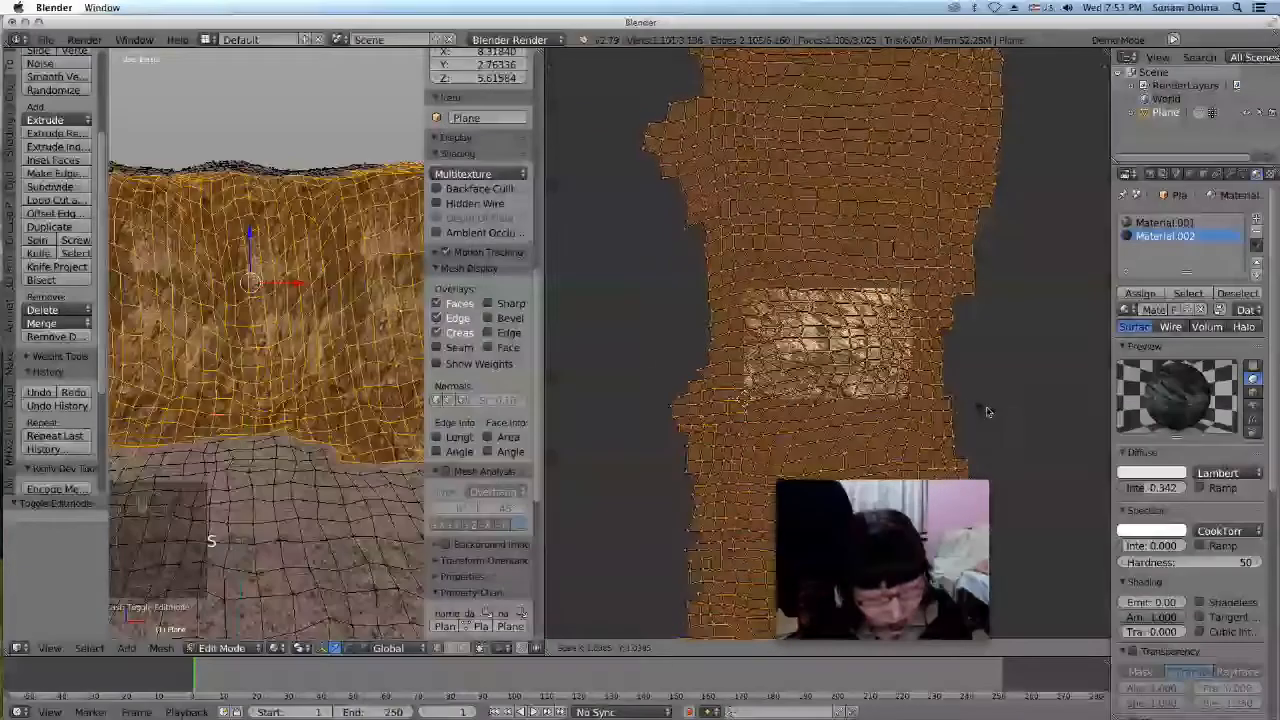
right_click(1000, 420)
click(1000, 420)
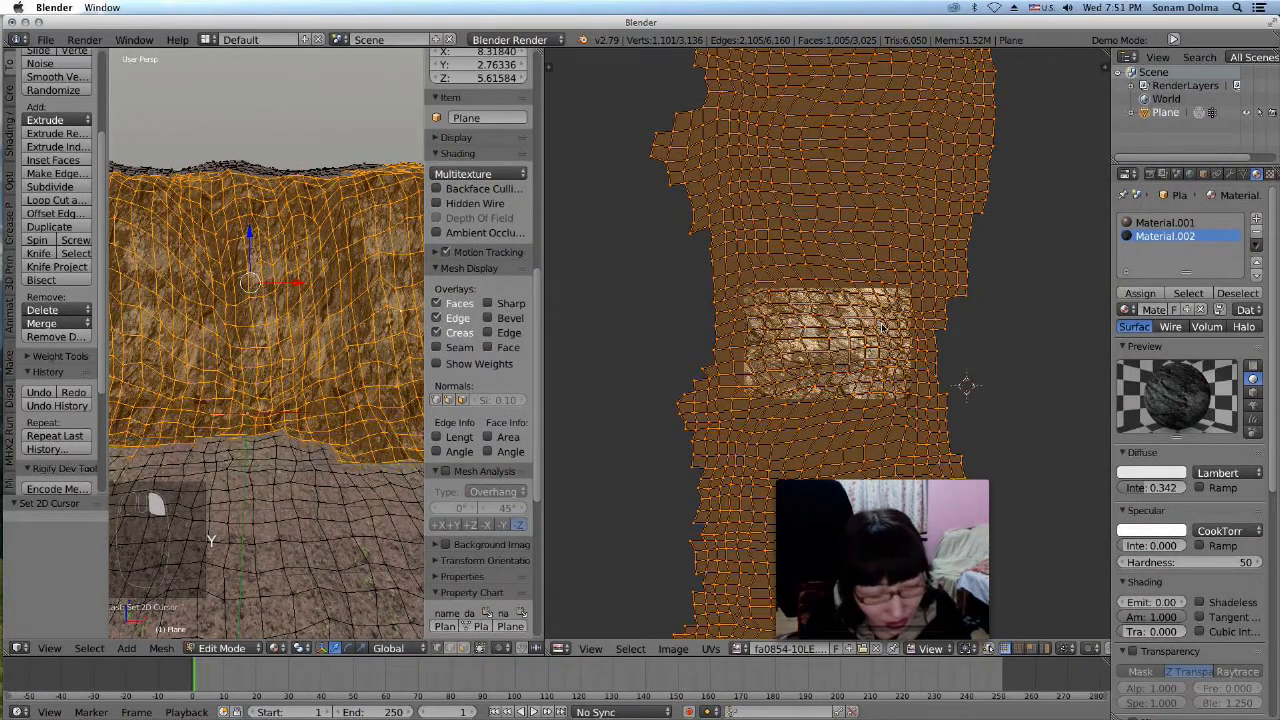
key(s)
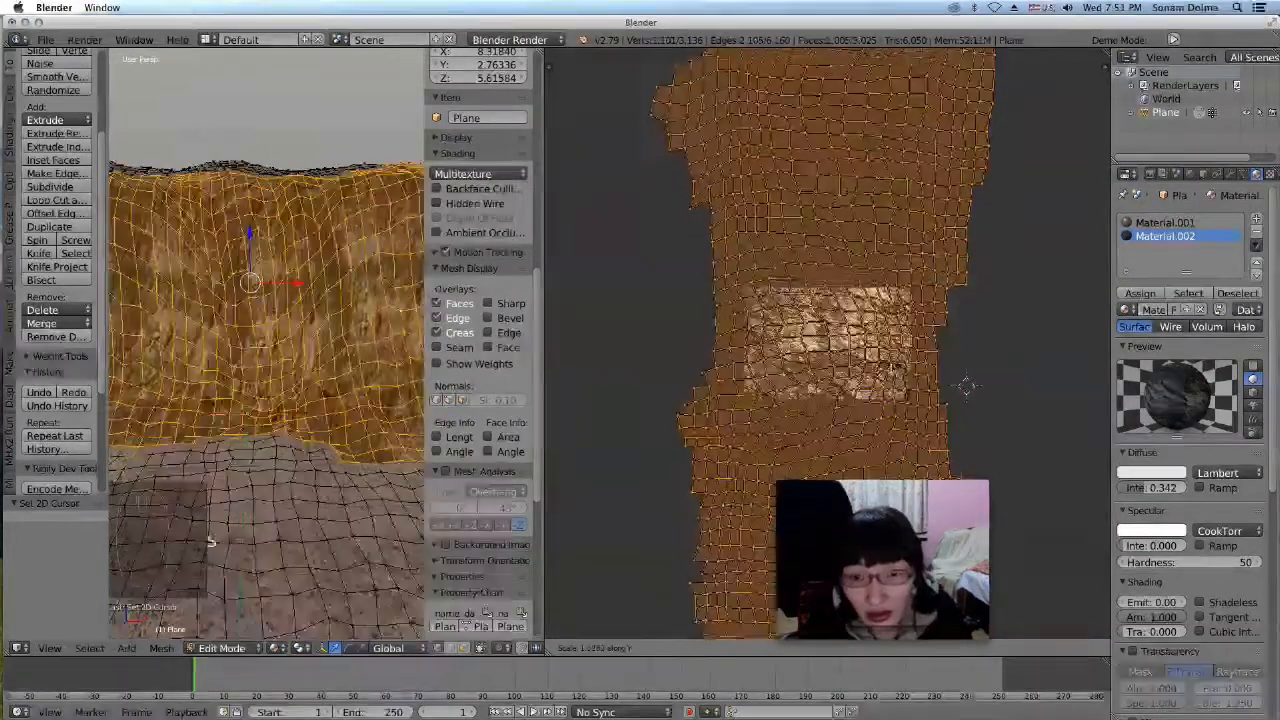
click(863, 362)
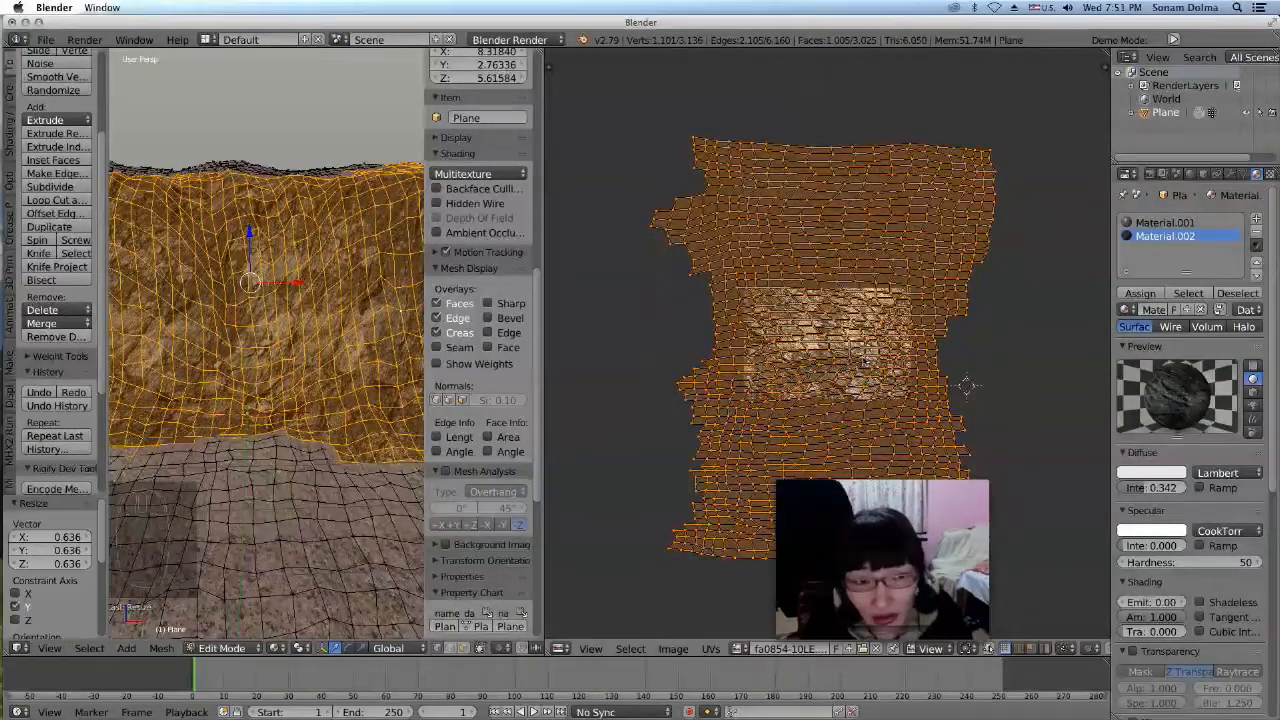
Try rotating the ridge's UV layout by about -82.9°, check the ridge, and rotate the layout back by about 84.2°
key(r)
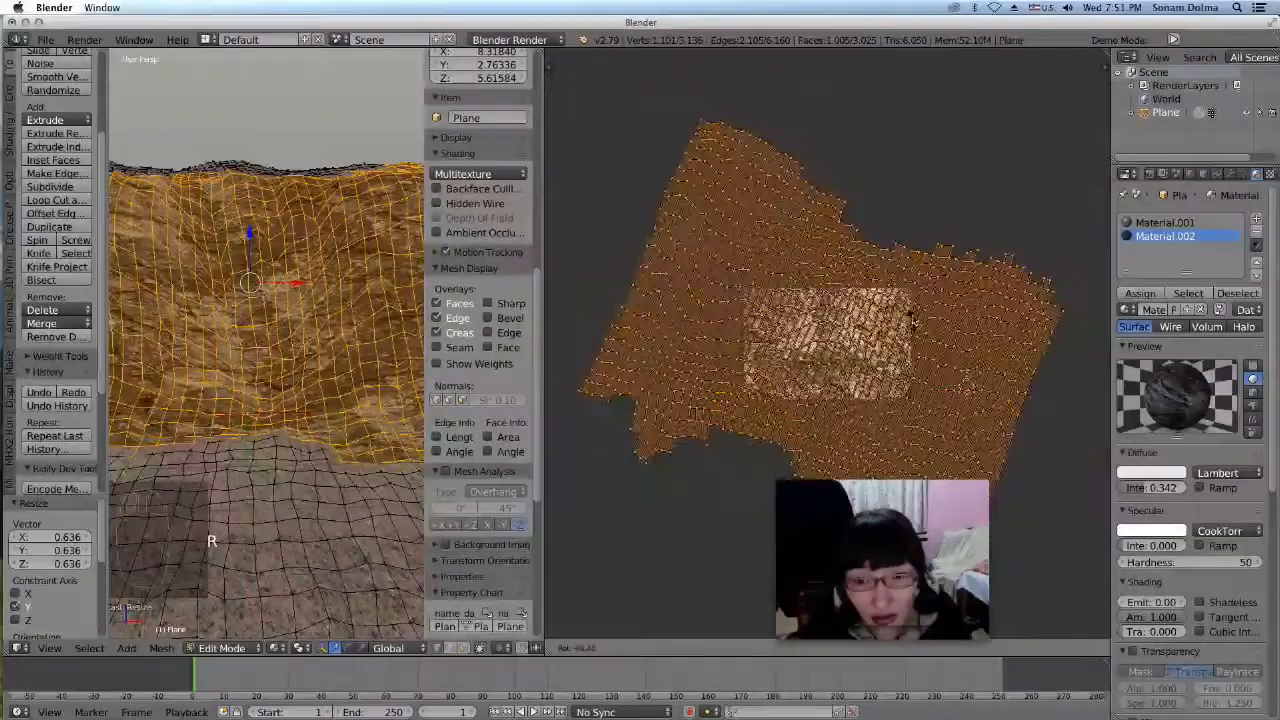
click(908, 302)
middle_drag(364, 328, 364, 404)
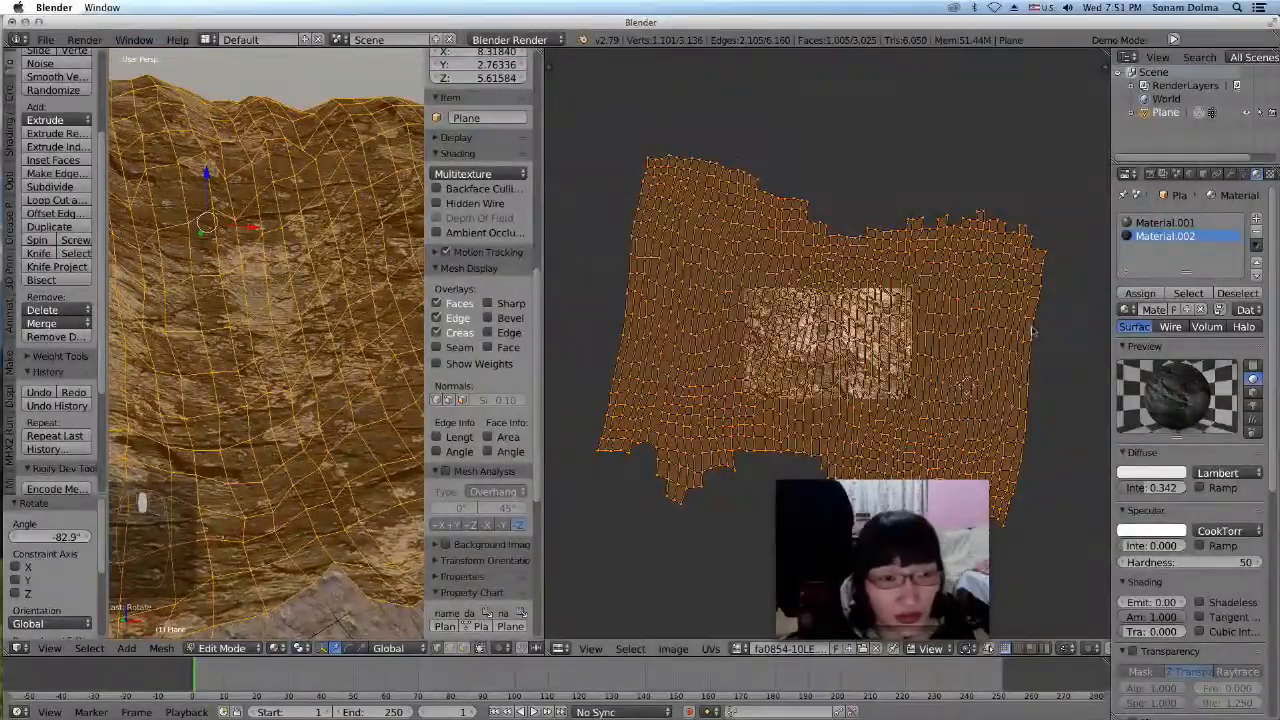
key(r)
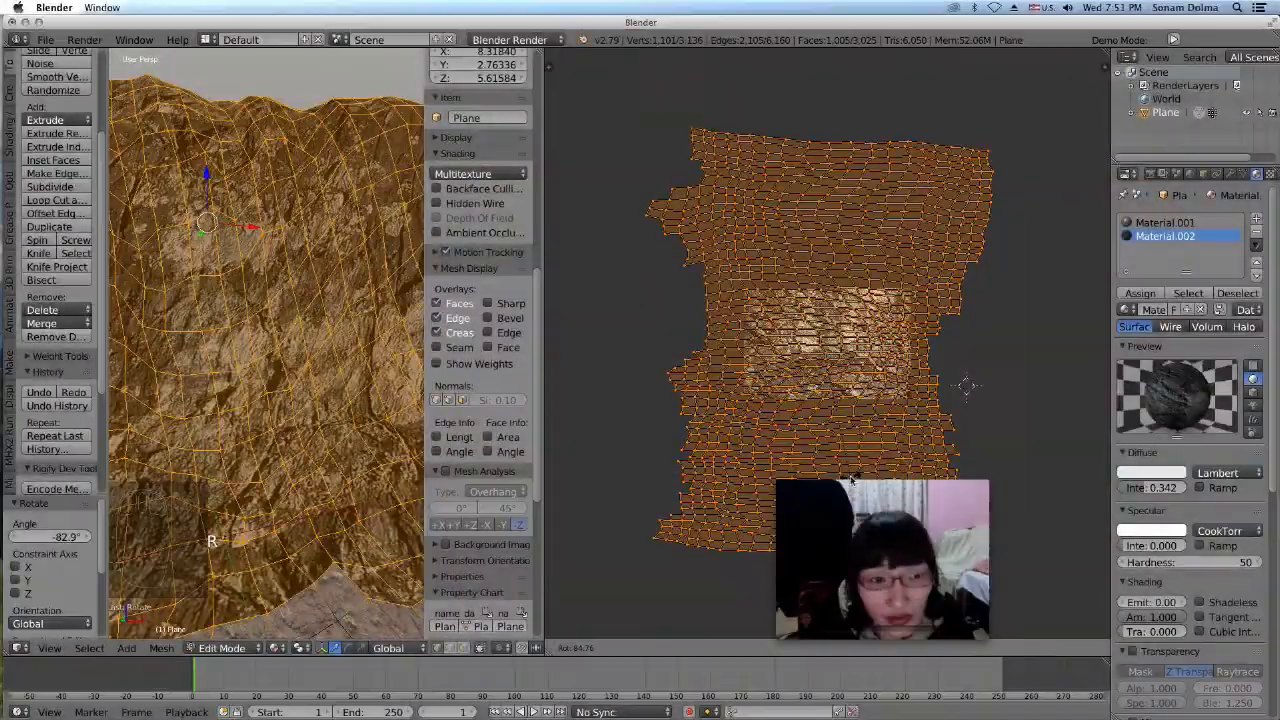
click(851, 478)
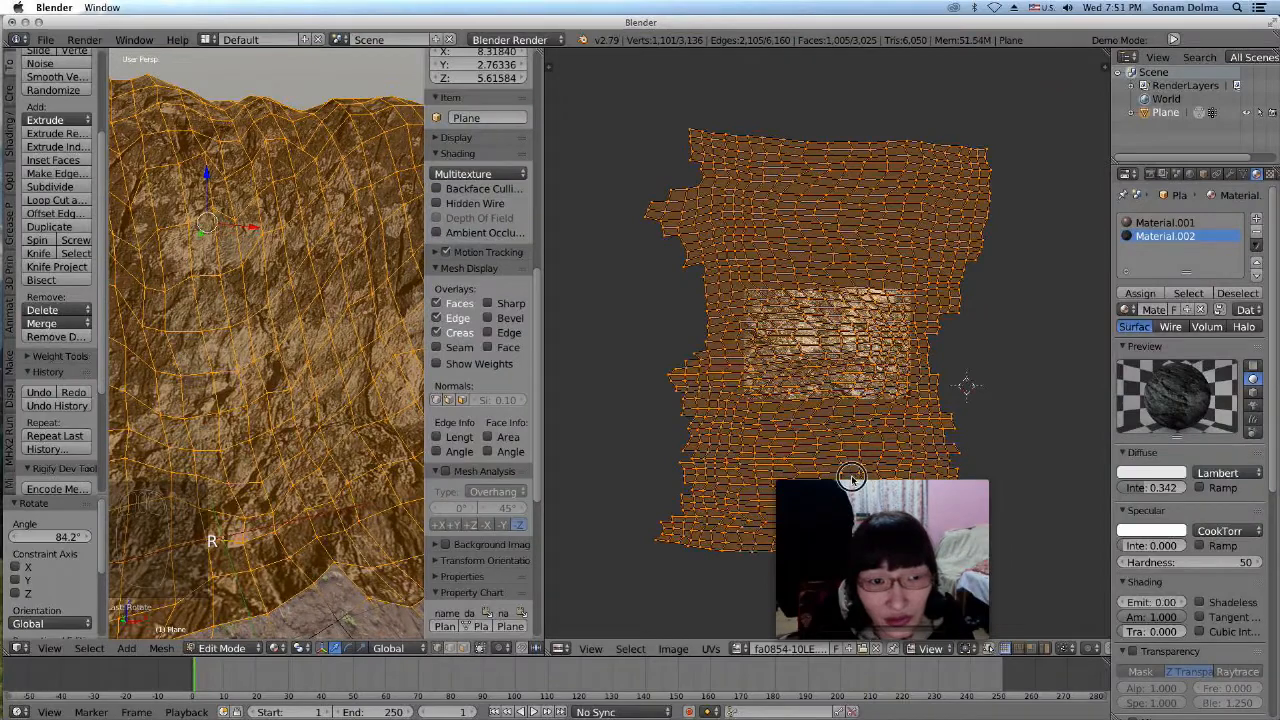
Refine the size of the ridge's UV layout by scaling it by about 0.877, 0.924 and 1.065 in turn
key(s)
click(1020, 400)
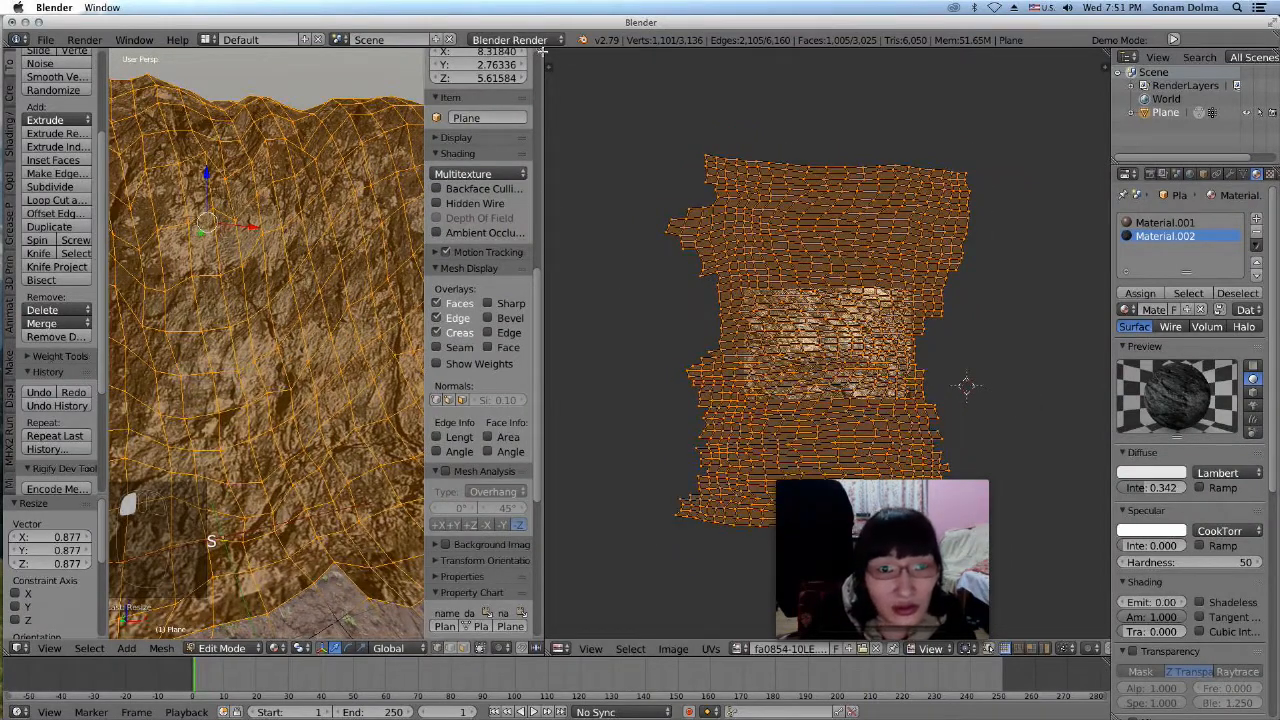
key(s)
click(974, 326)
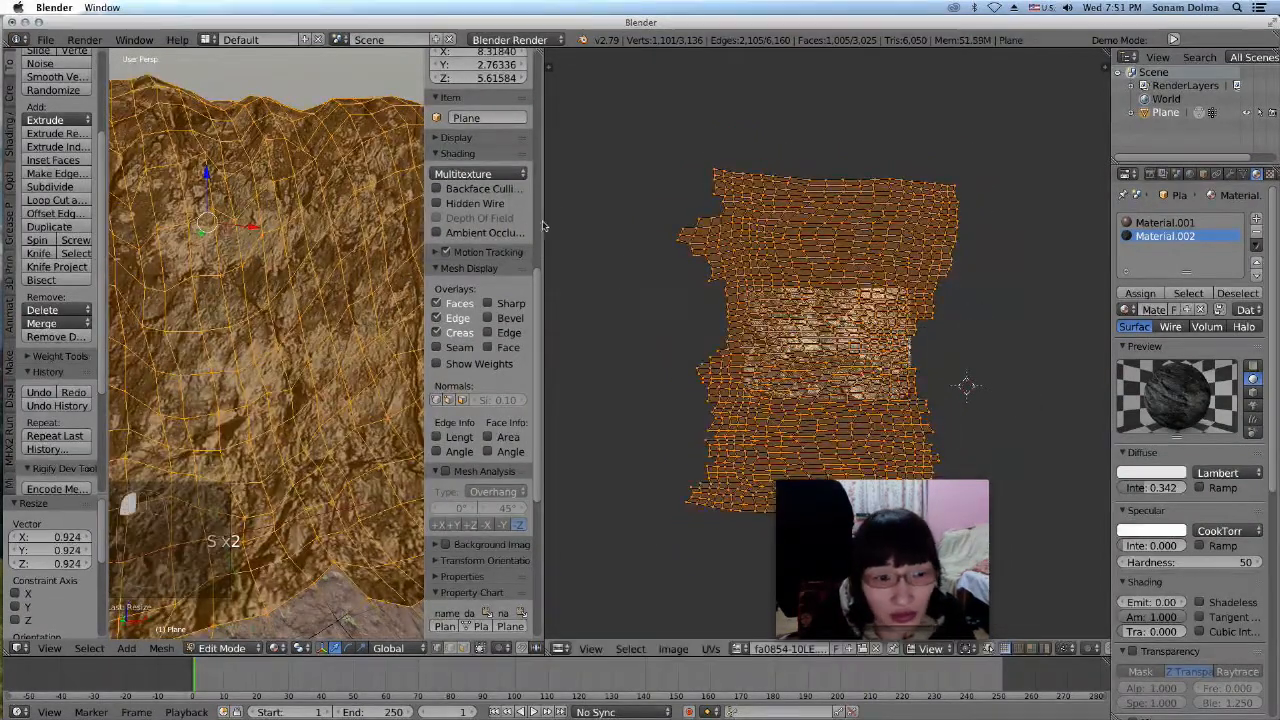
key(s)
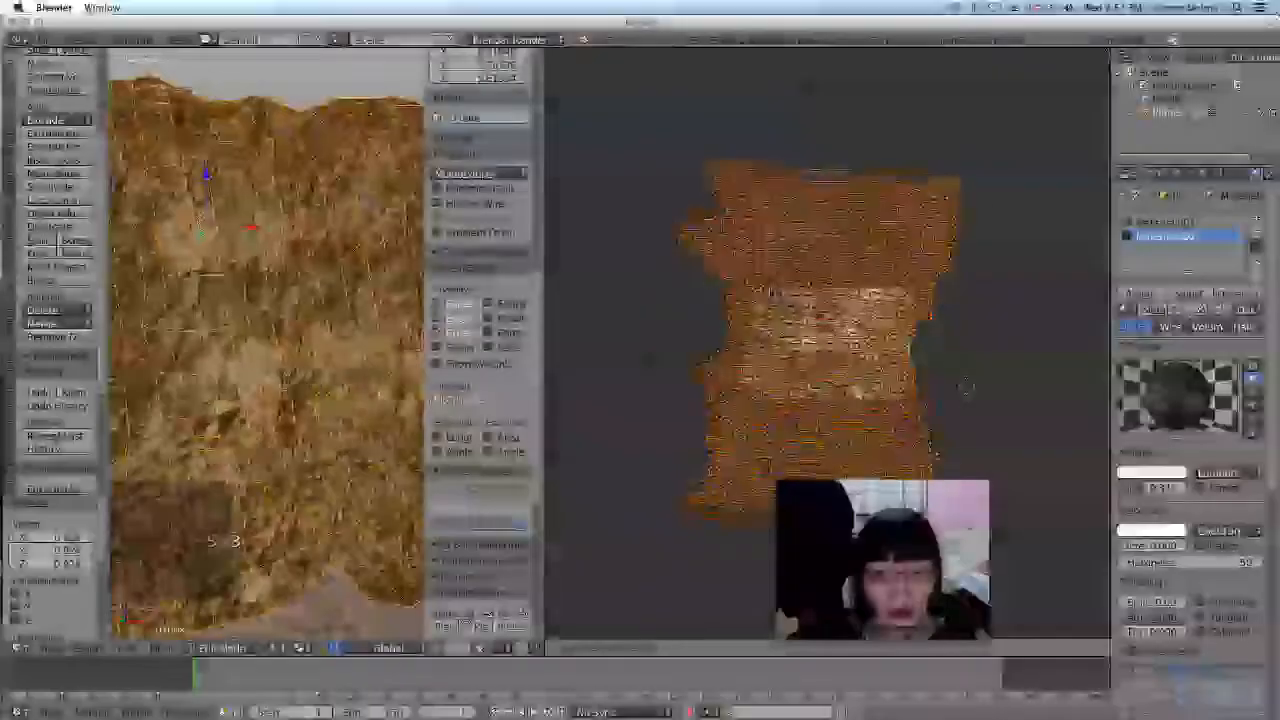
click(760, 292)
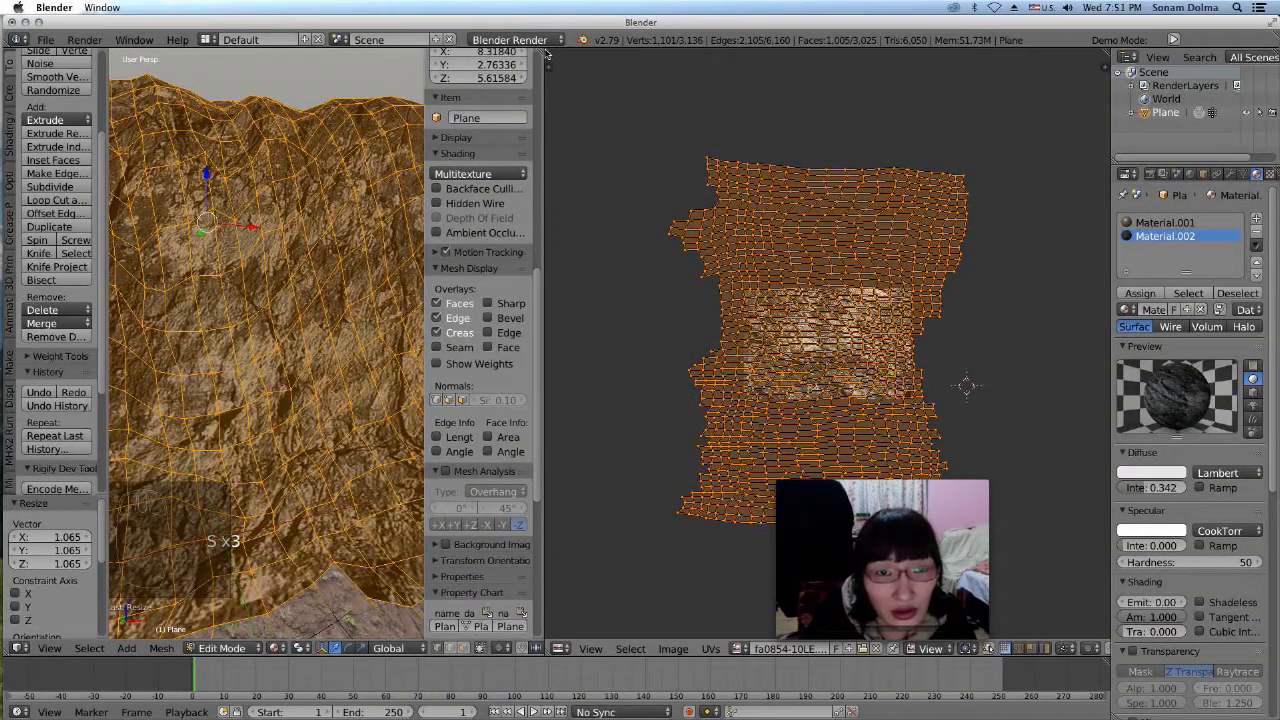
Merge the UV/Image Editor area back into the 3D viewport and return the plane to Object Mode to inspect the rescaled rock texture
drag(546, 54, 862, 130)
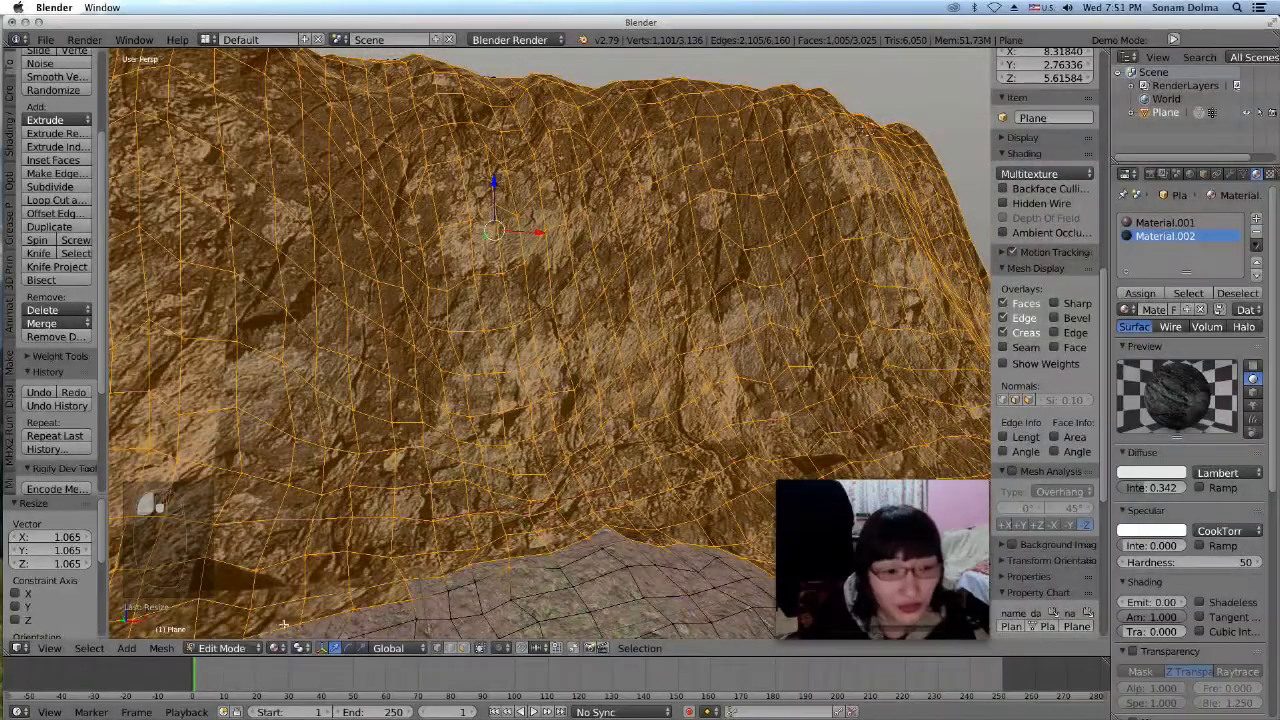
click(225, 650)
click(228, 631)
scroll(620, 350, down, 3)
mouse_move(610, 350)
middle_down()
mouse_move(636, 350)
mouse_move(622, 352)
middle_up()
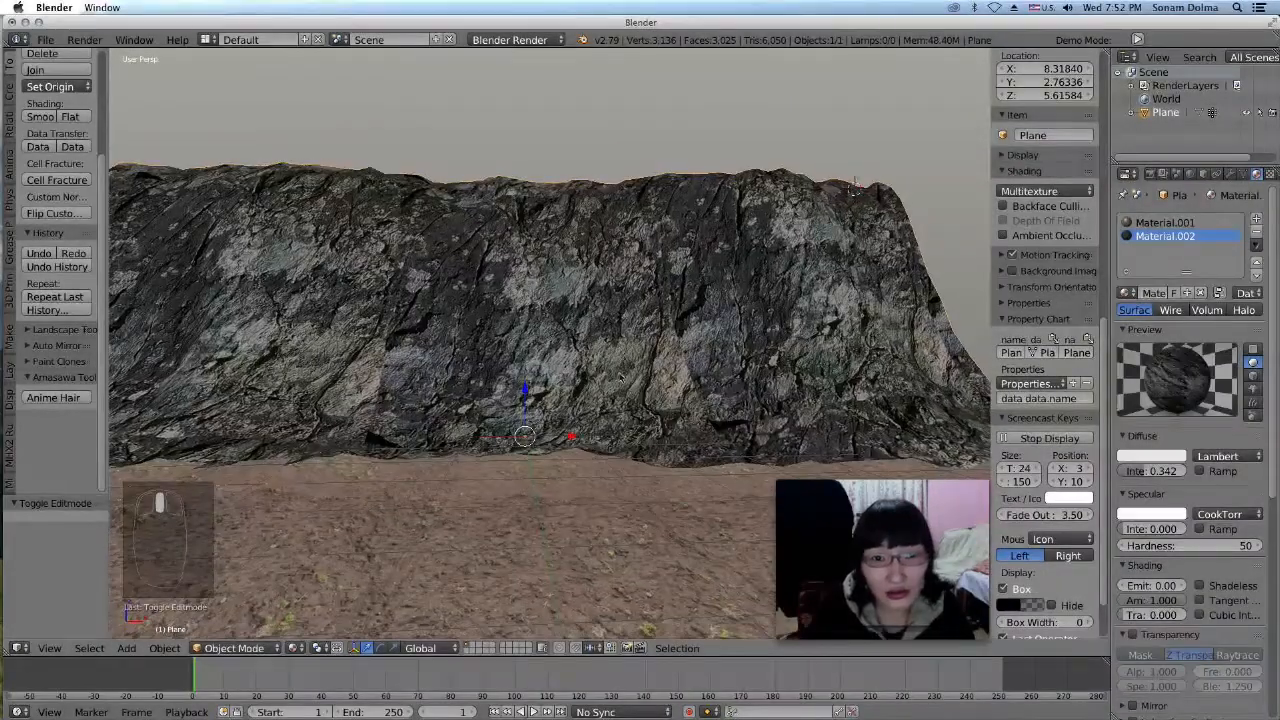
scroll(698, 360, up, 2)
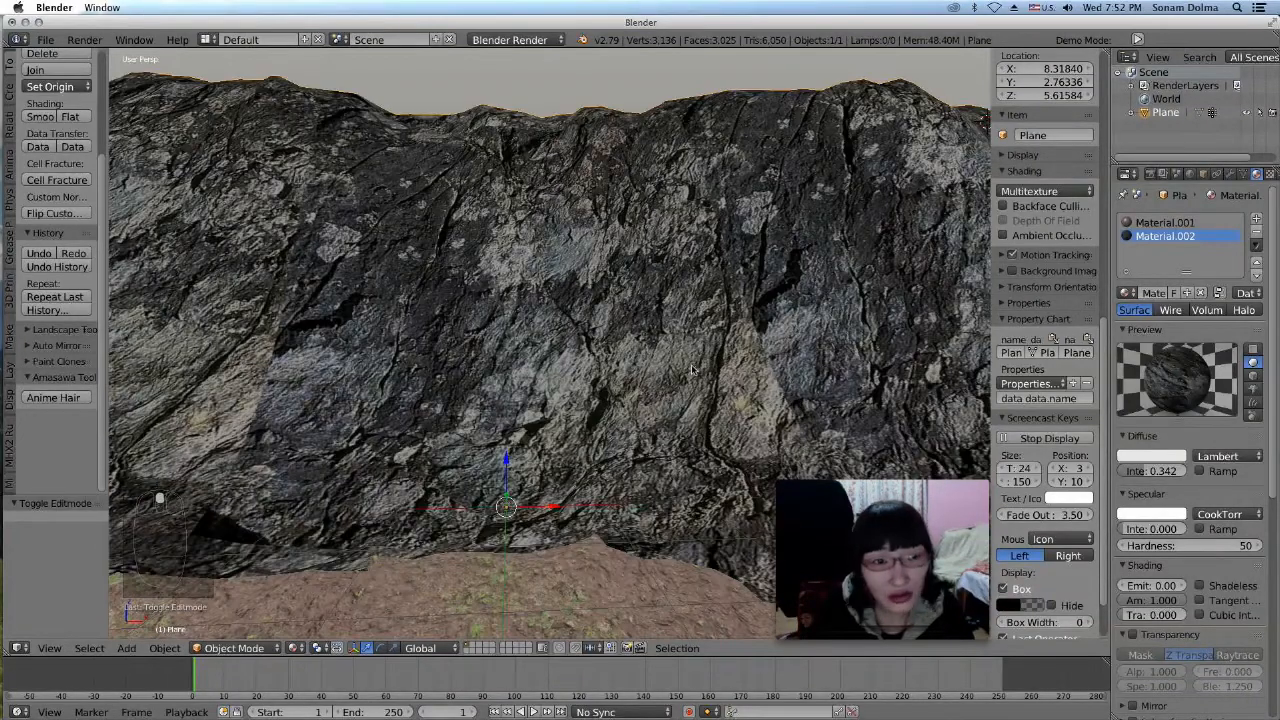
scroll(692, 370, down, 2)
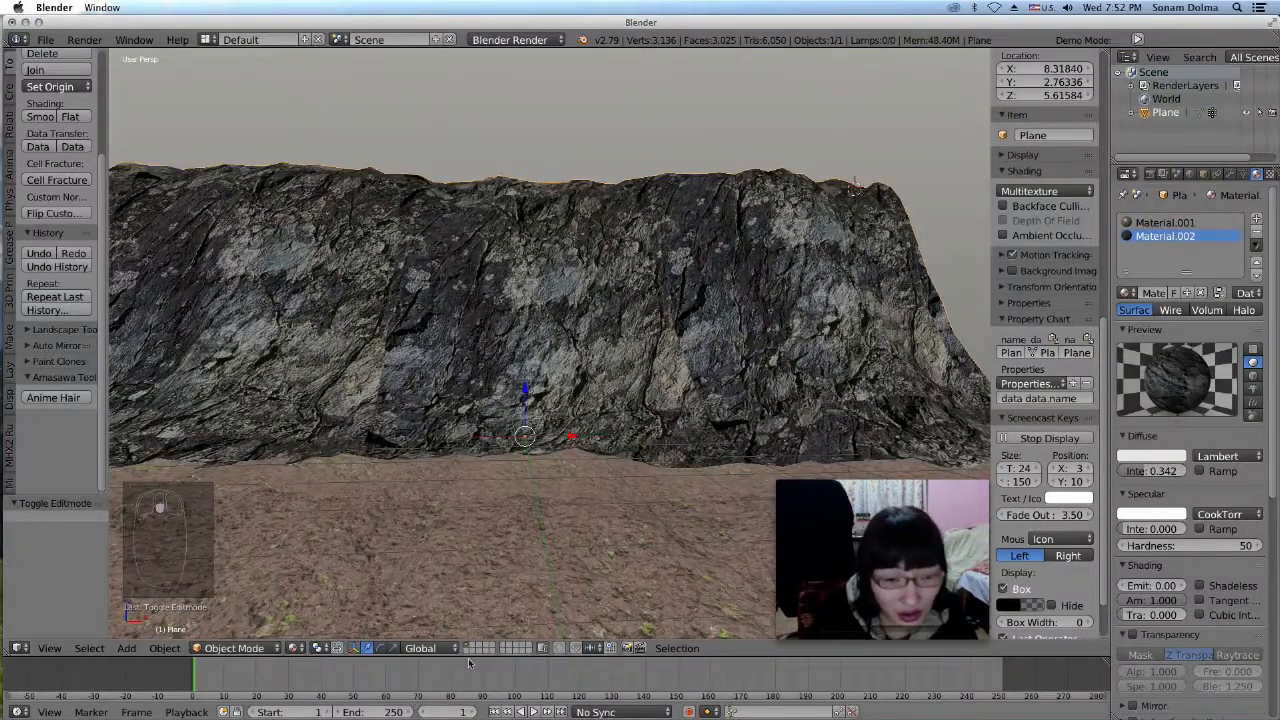
Switch to an empty layer and add an ico sphere mesh
key(Delete)
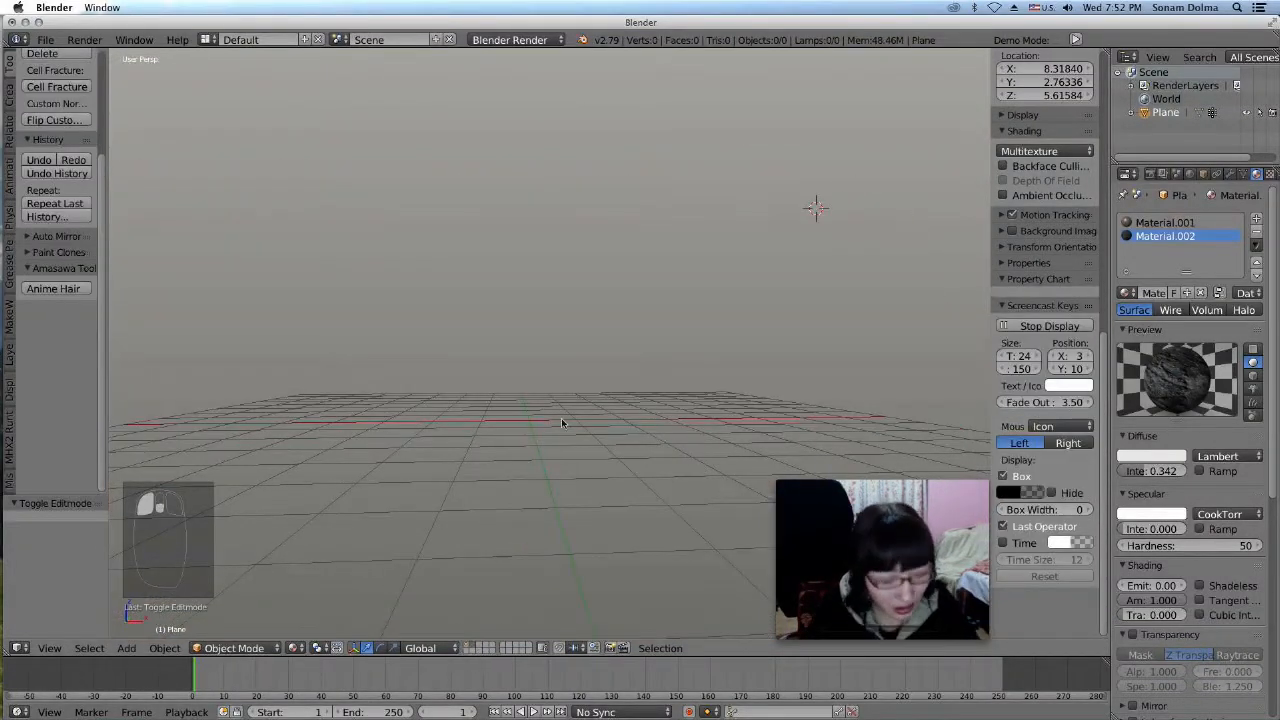
key(shift+a)
mouse_move(561, 421)
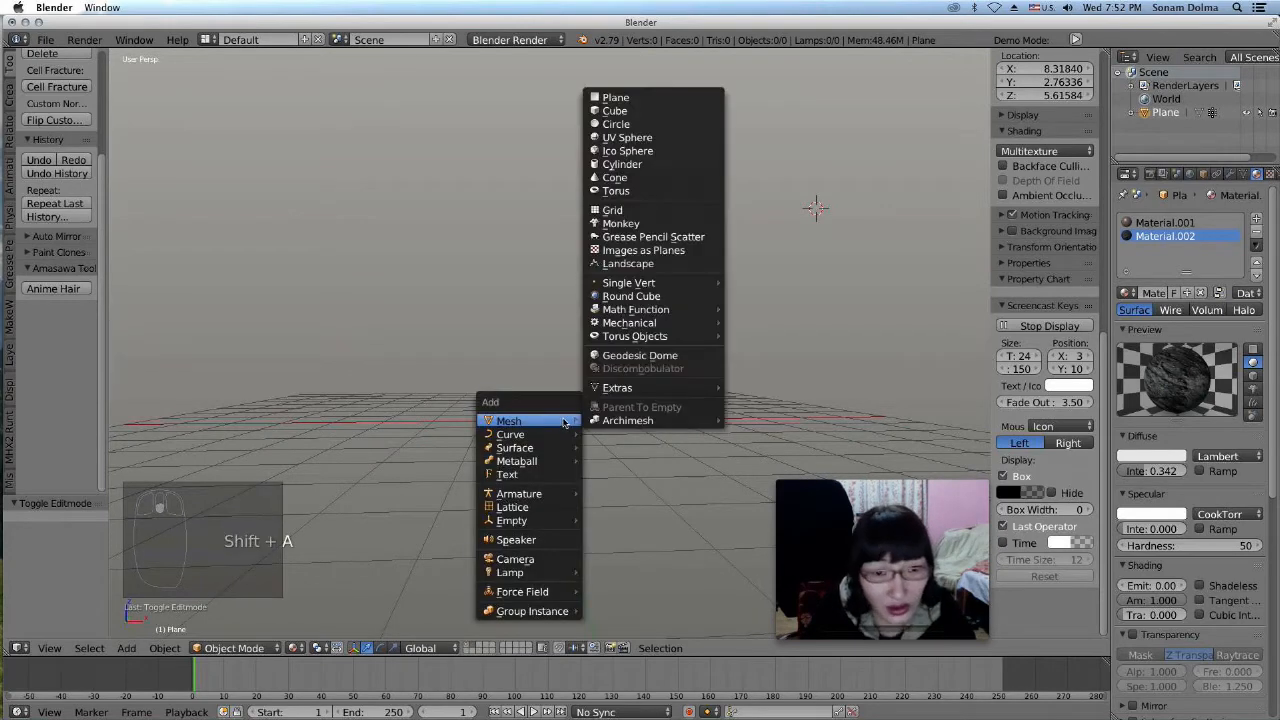
click(630, 150)
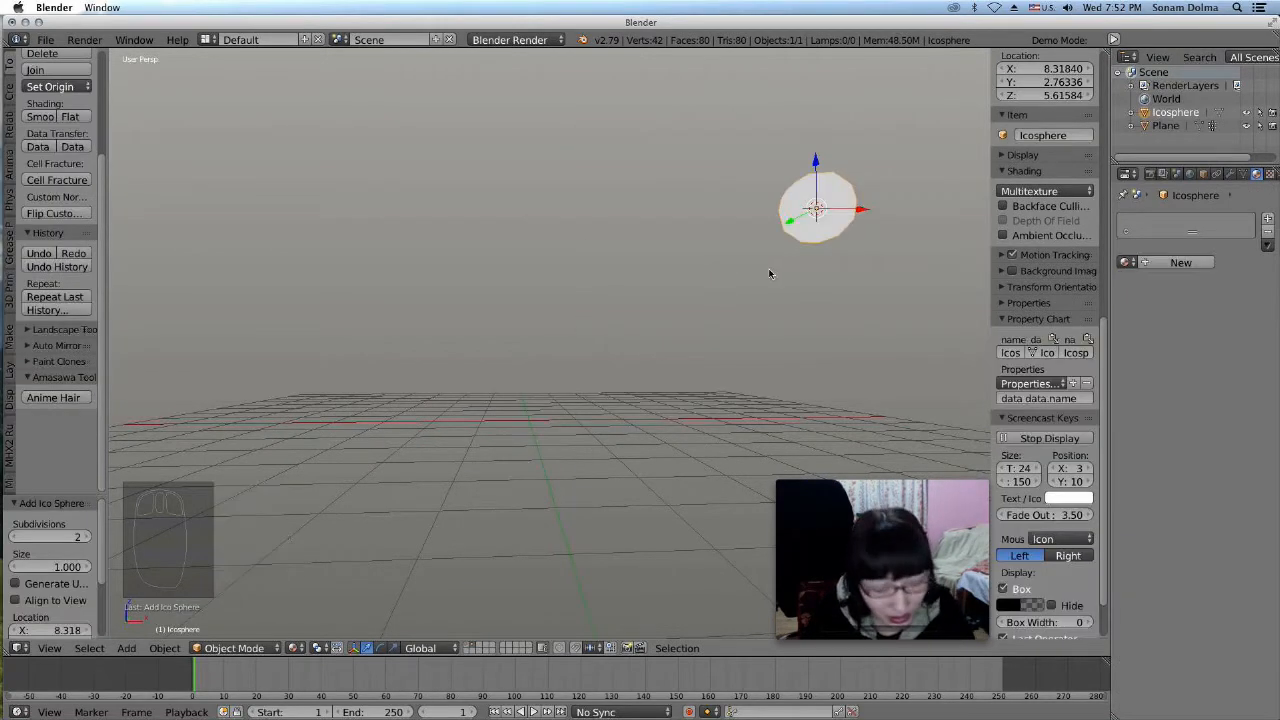
Snap the 3D cursor to the scene's center and snap the ico sphere to the cursor
key(shift+s)
click(745, 343)
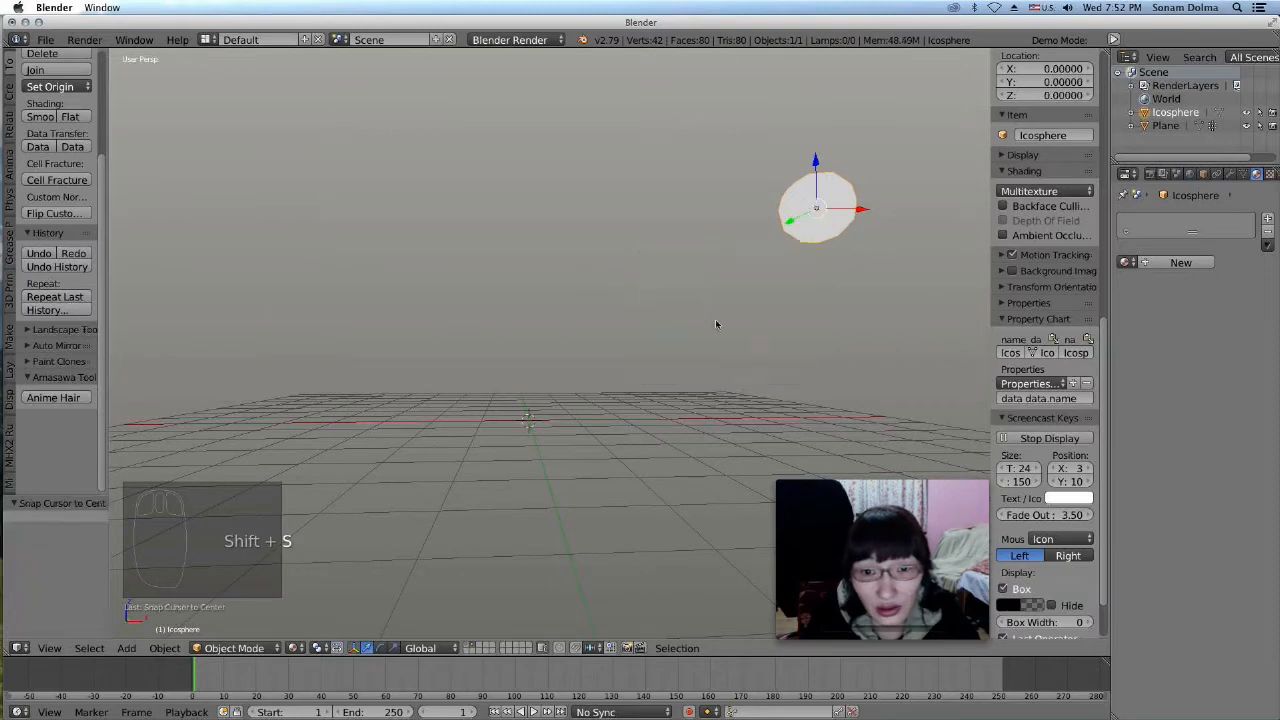
key(shift+s)
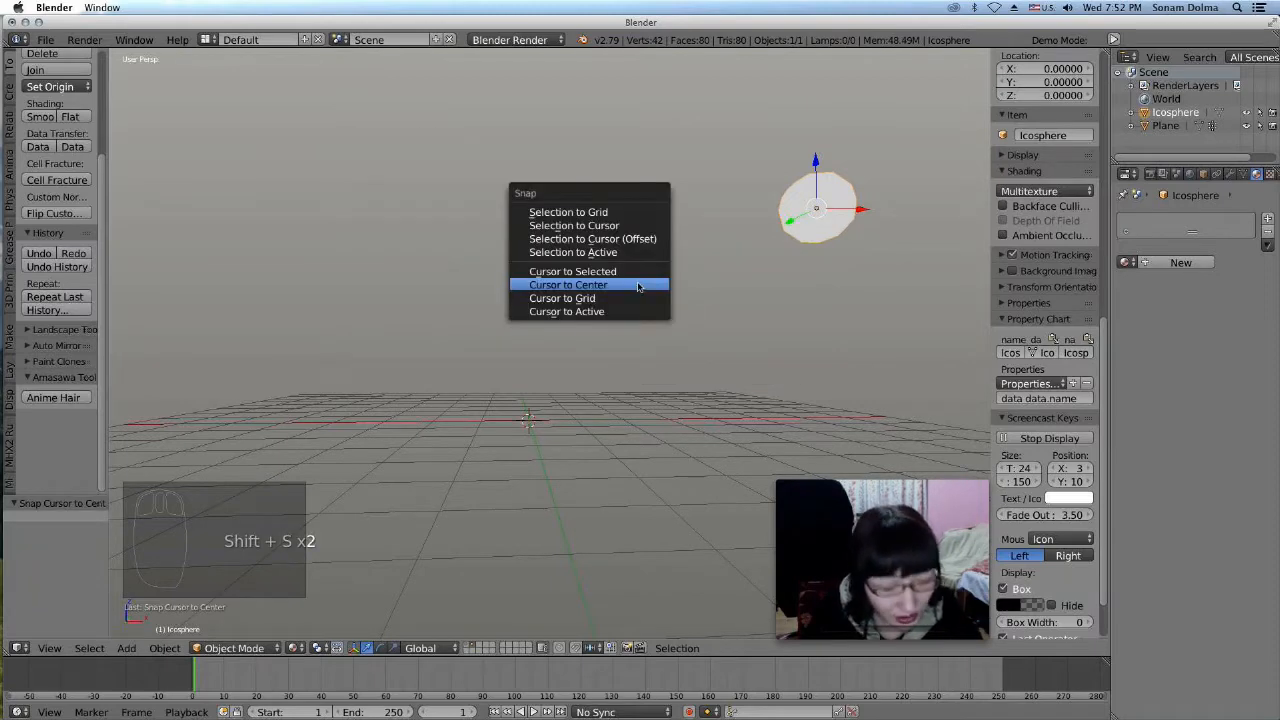
click(625, 222)
Put the ico sphere in Edit Mode, enable the scale manipulator, and scale the whole mesh by about 1.260
click(234, 648)
click(232, 614)
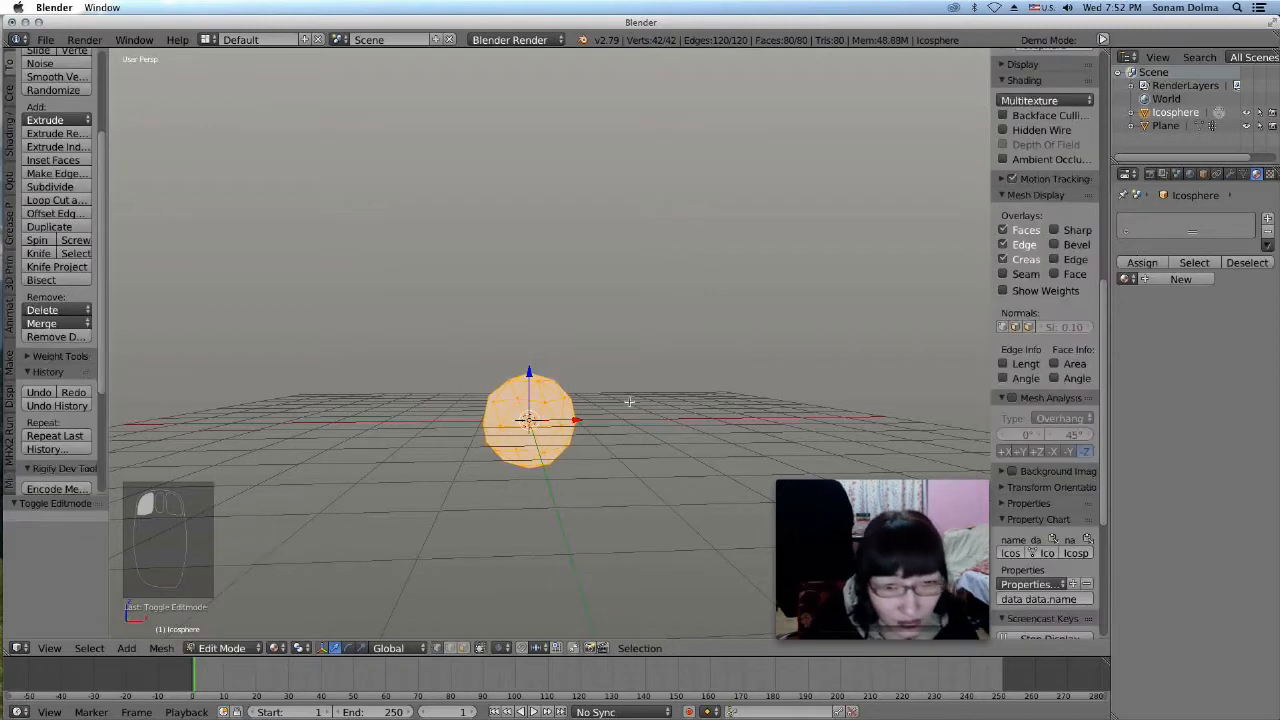
scroll(556, 468, up, 3)
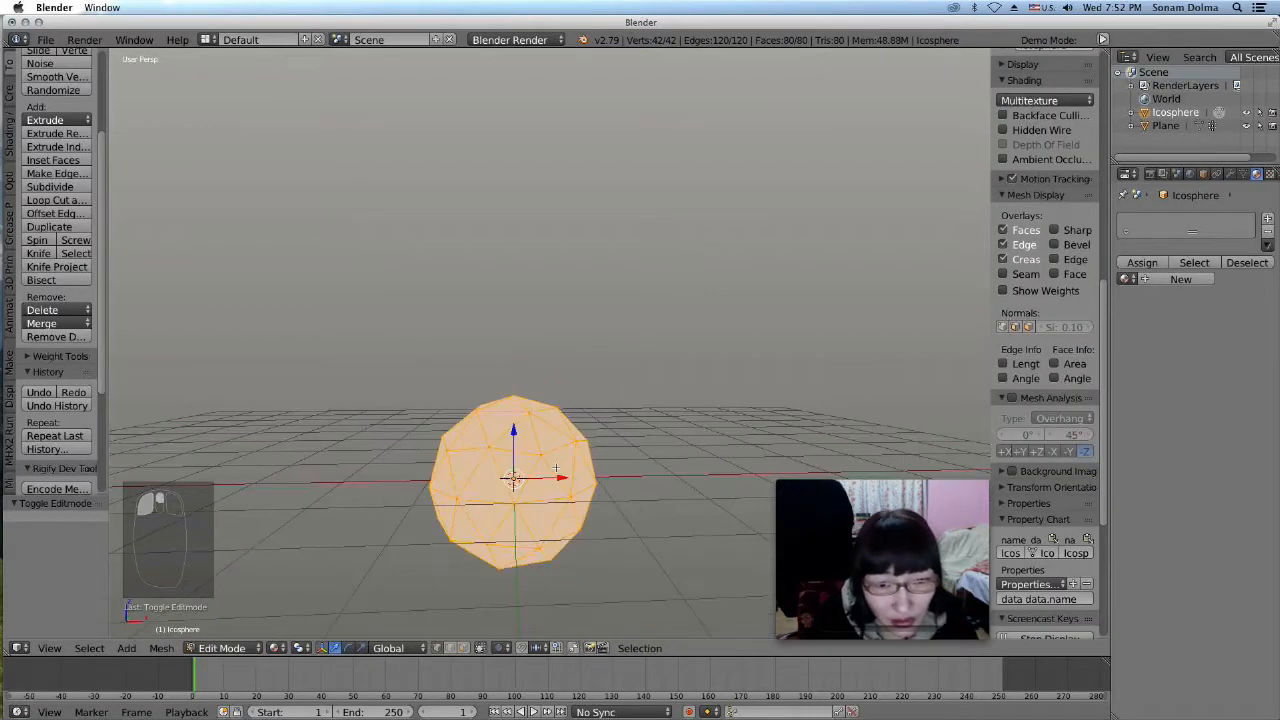
click(364, 648)
drag(508, 435, 512, 452)
scroll(633, 452, down, 3)
key(s)
click(655, 451)
Scale the ico sphere by about 1.244 along Z, 0.778 along Y and 0.799 along X
middle_drag(655, 451, 454, 545)
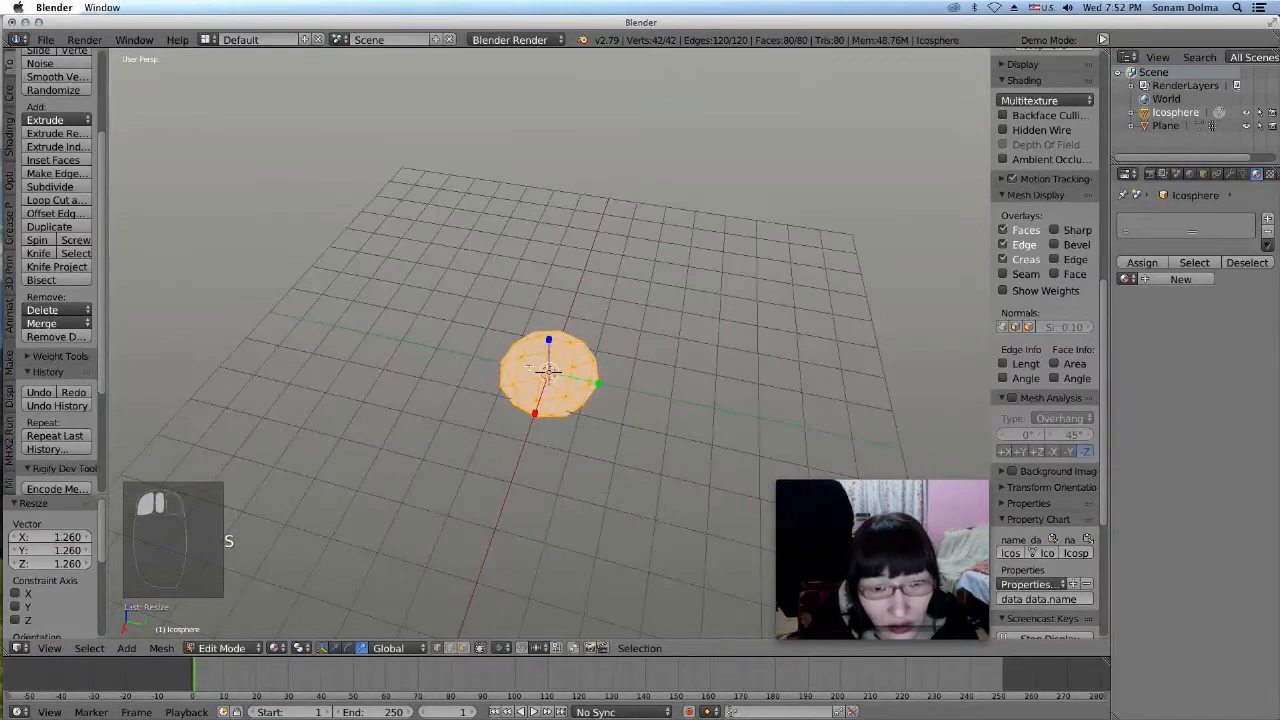
drag(549, 339, 549, 326)
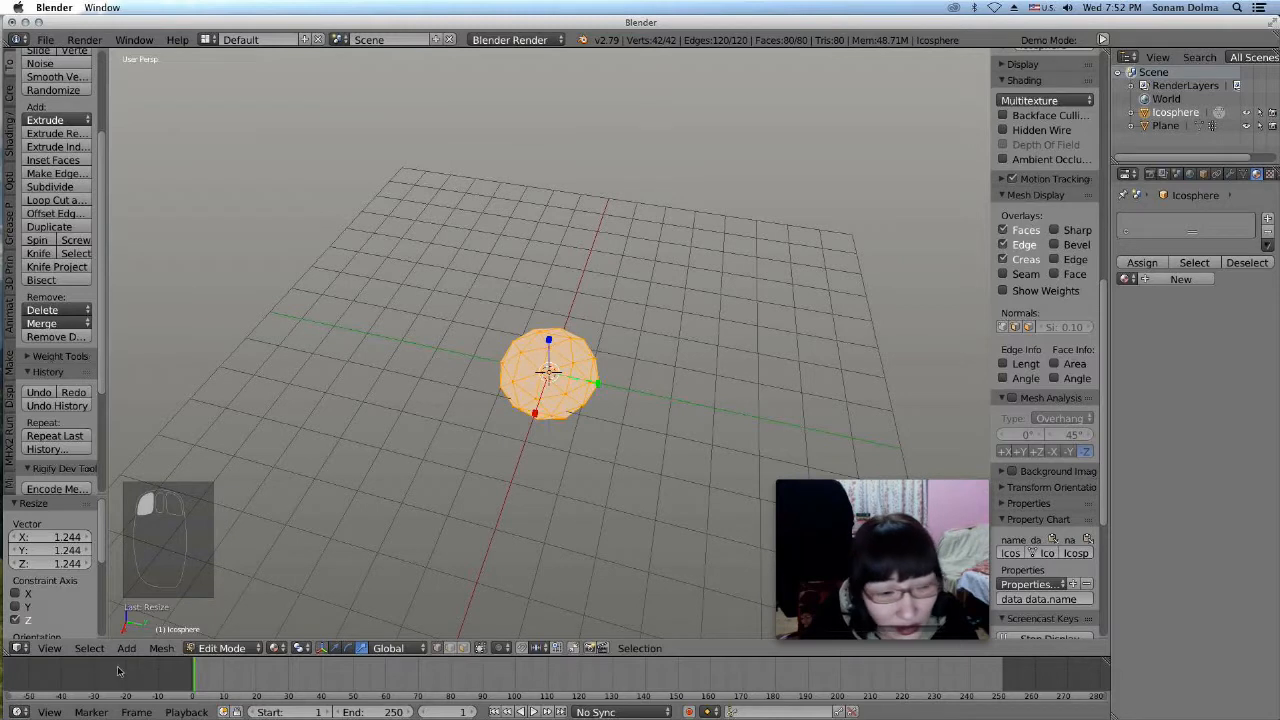
click(49, 648)
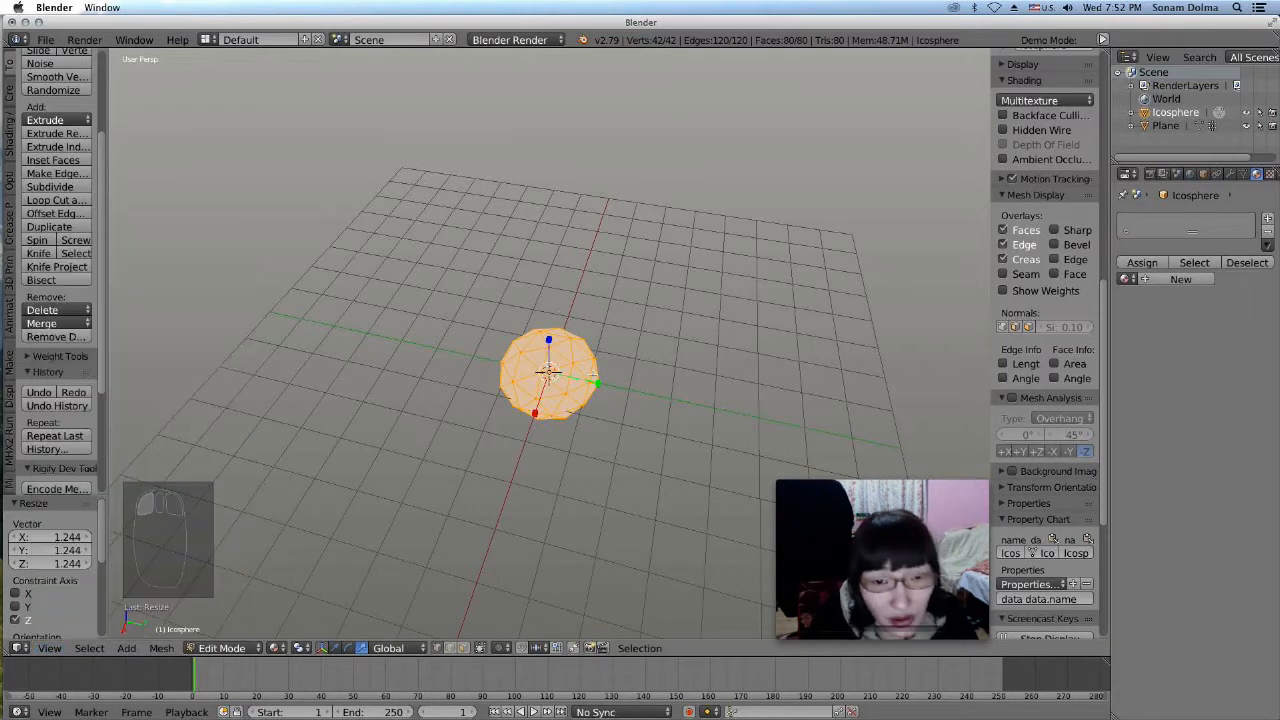
drag(598, 383, 586, 380)
click(49, 648)
click(62, 586)
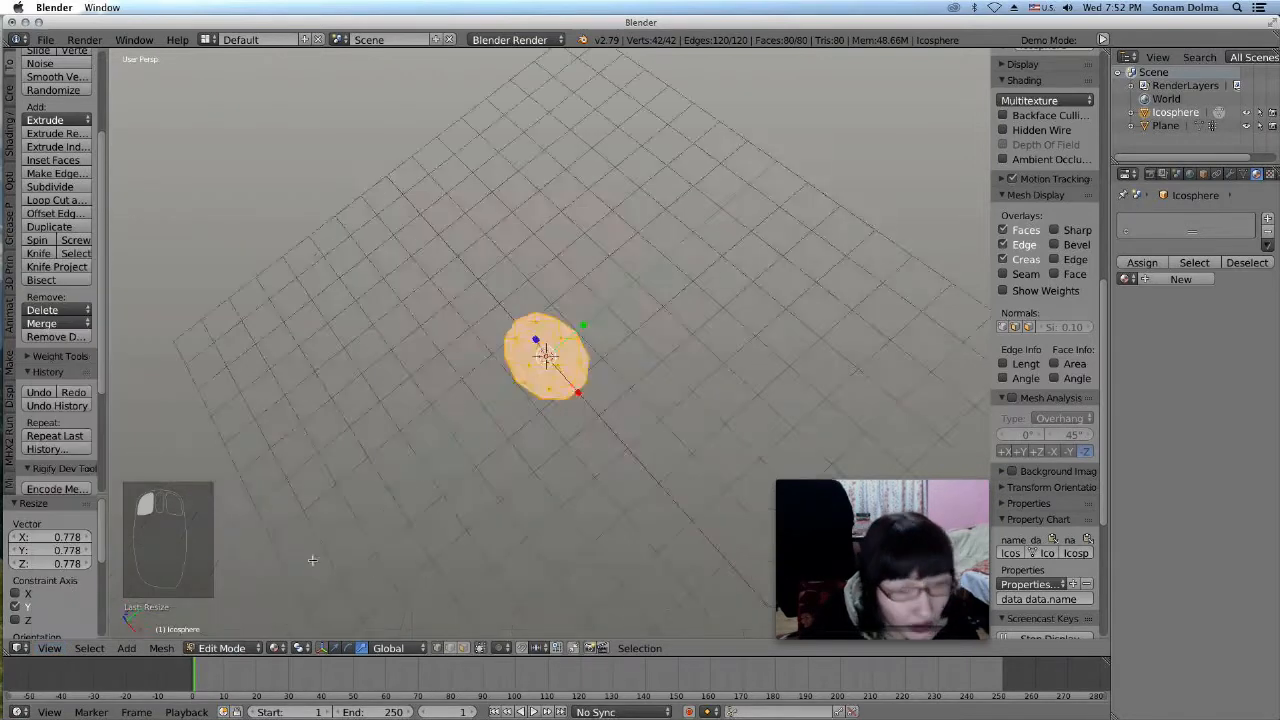
drag(578, 346, 569, 348)
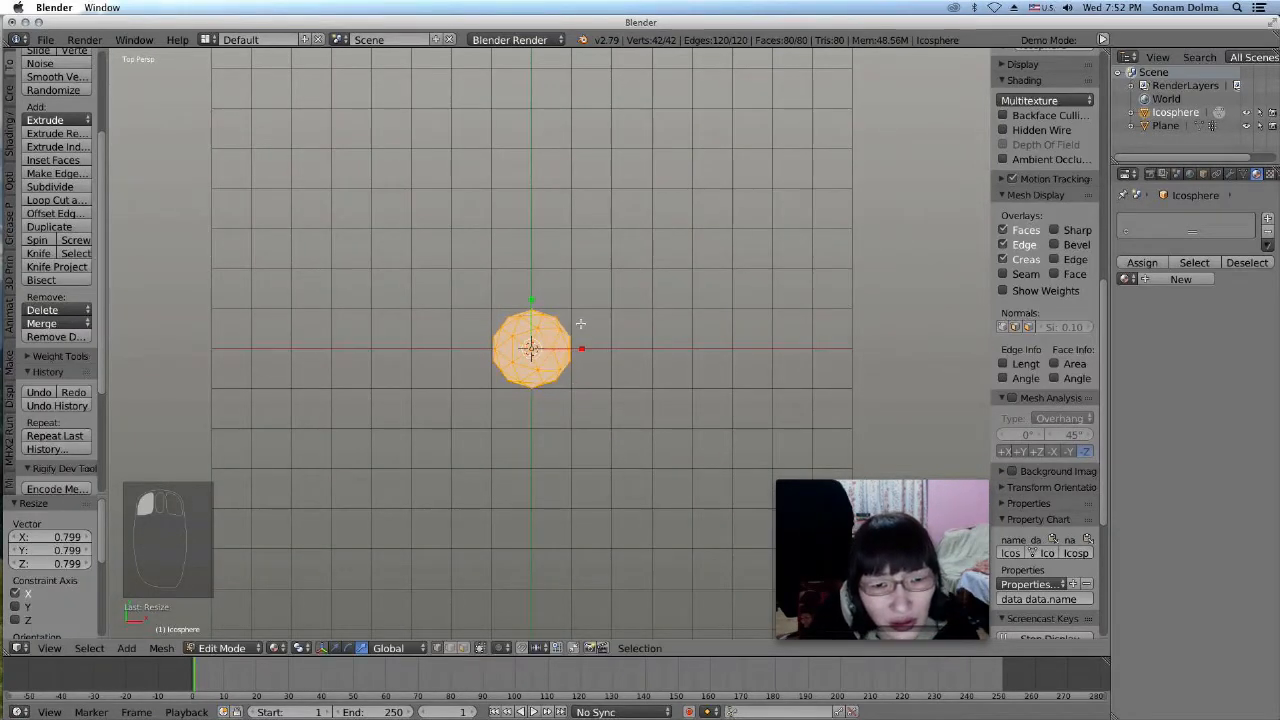
Move the vertex on the ico sphere's upper-right outline by about 0.159 in X and 0.112 in Y
click(571, 324)
key(g)
click(577, 320)
Enable proportional editing and move the vertex on the ico sphere's upper-left outline by about -0.143 in X and 0.303 in Y
click(517, 317)
key(g)
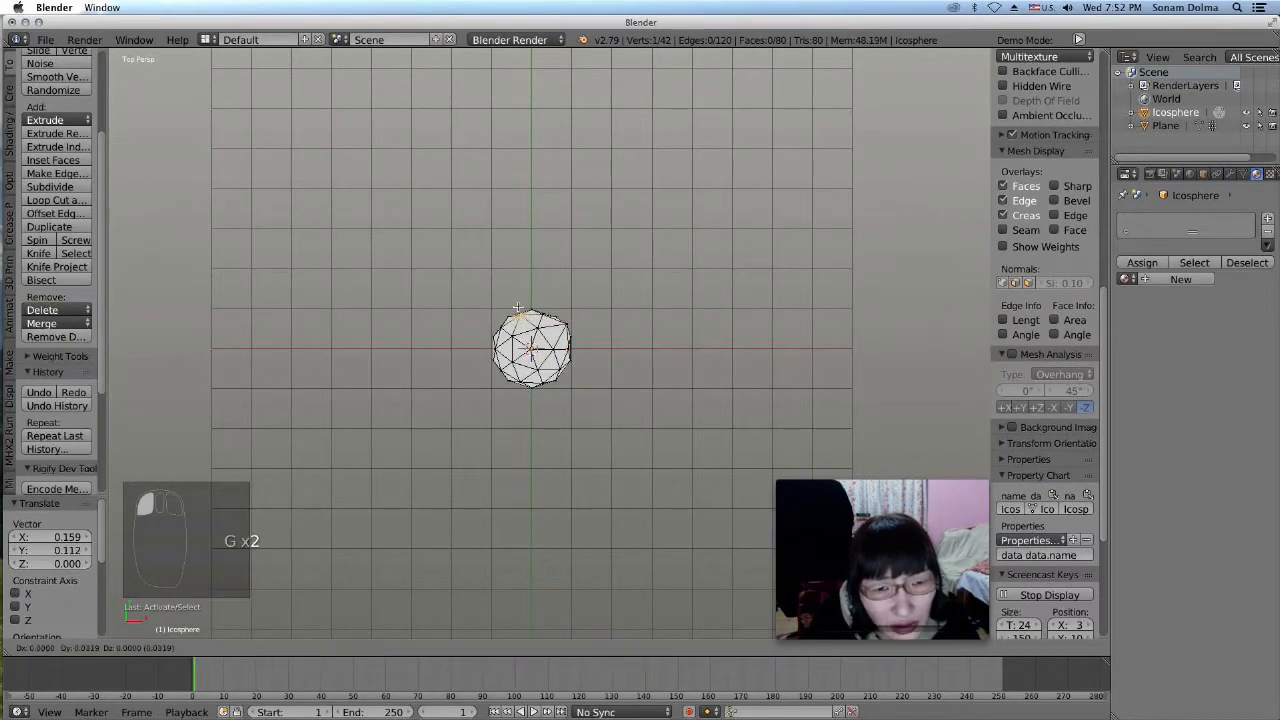
right_click(515, 301)
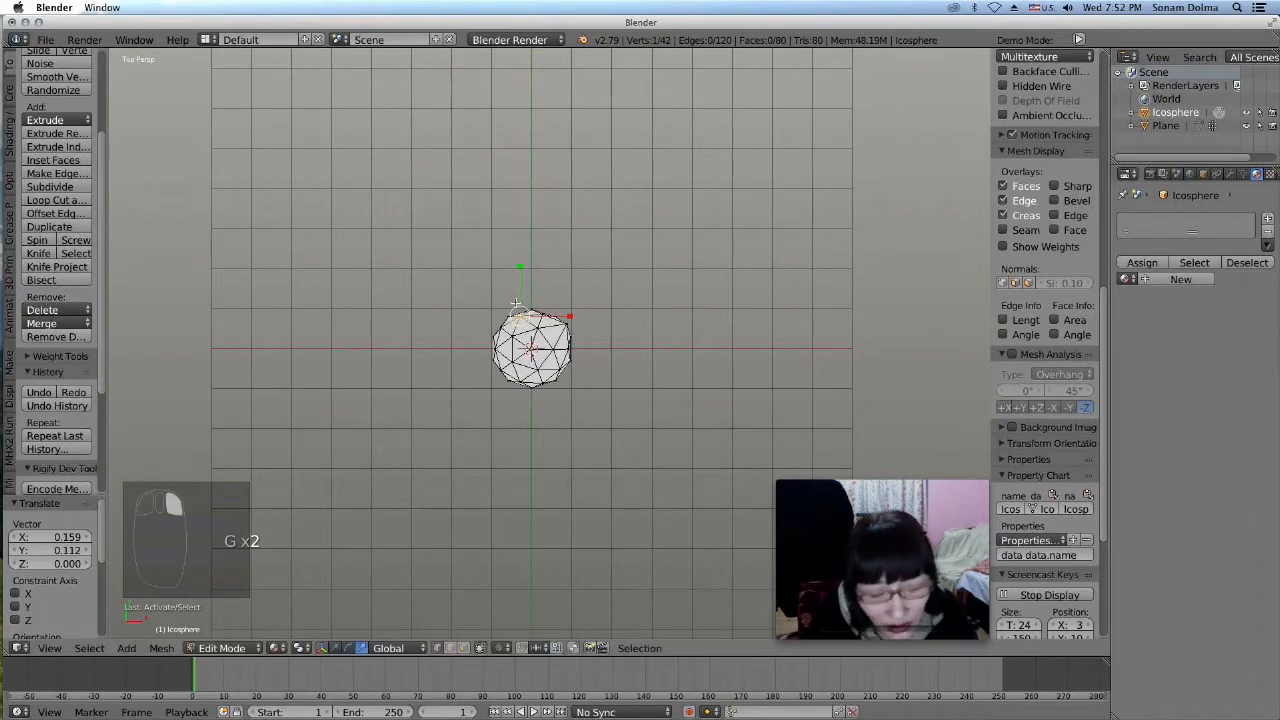
key(o)
key(g)
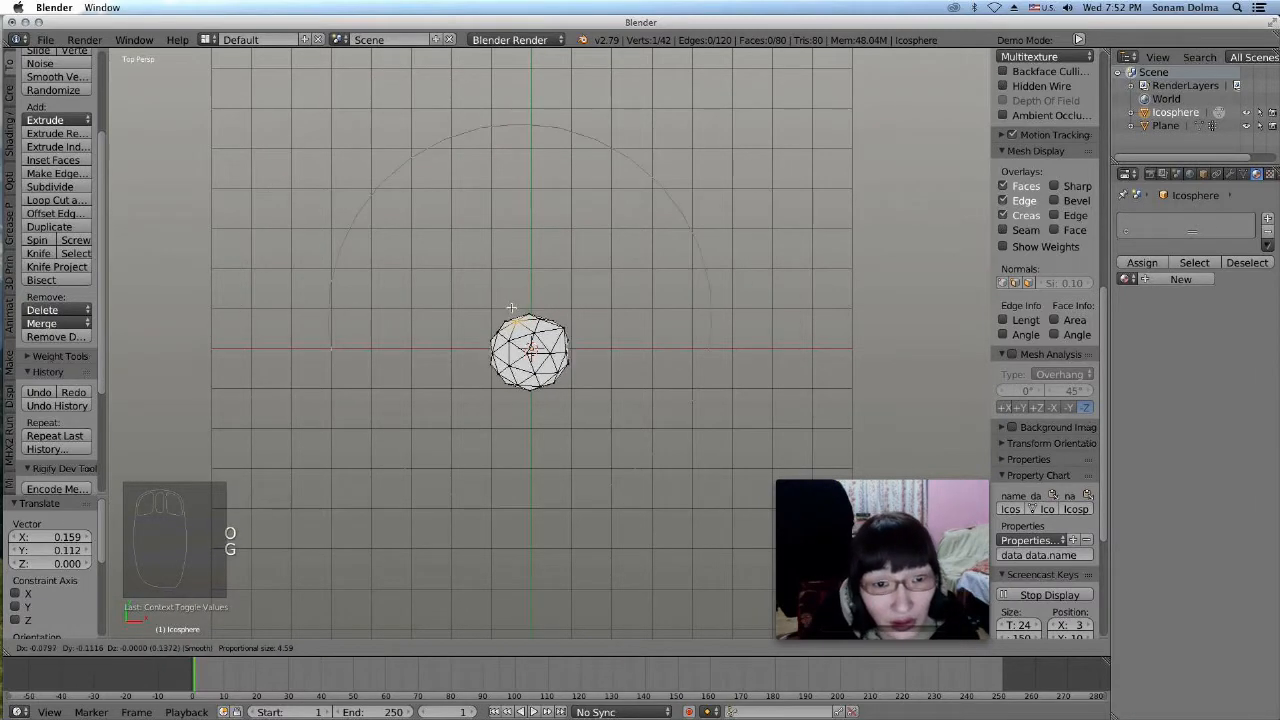
click(508, 285)
Proportionally move the ico sphere's right outline vertex by about 0.516 in X and 0.266 in Y, and pull the lower-left vertex down and outward
click(574, 352)
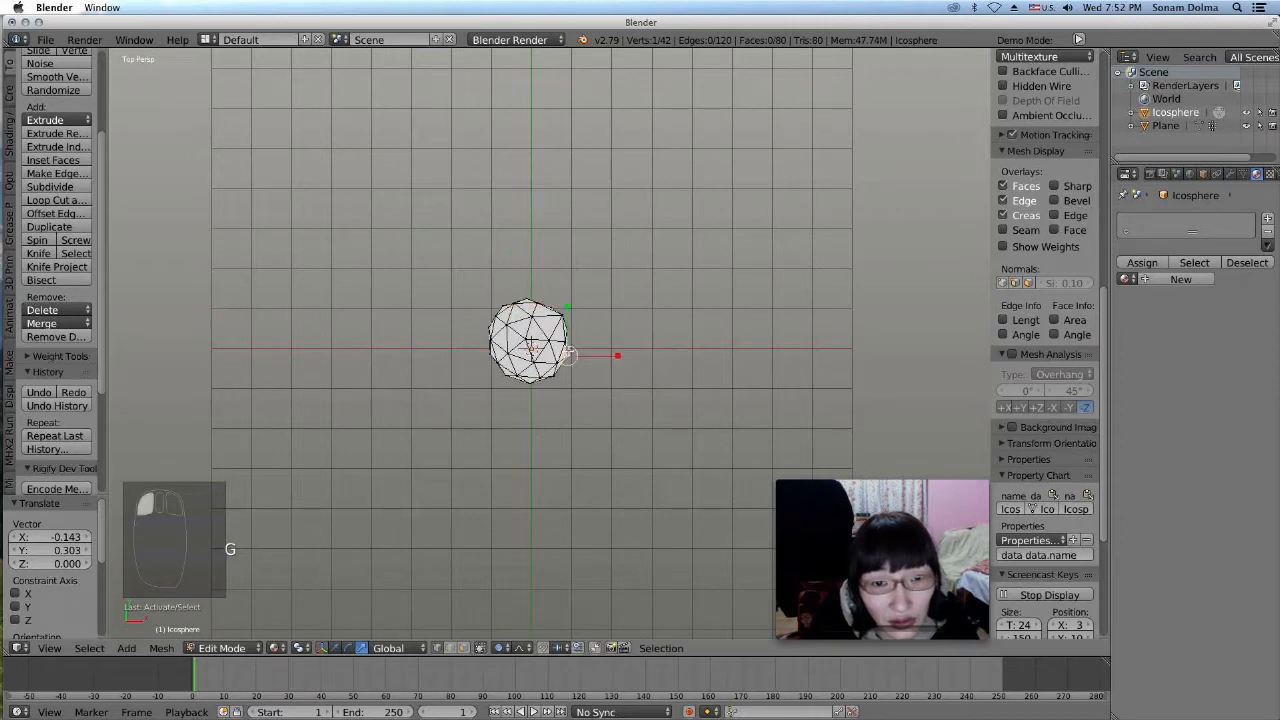
key(g)
click(592, 342)
click(503, 358)
key(g)
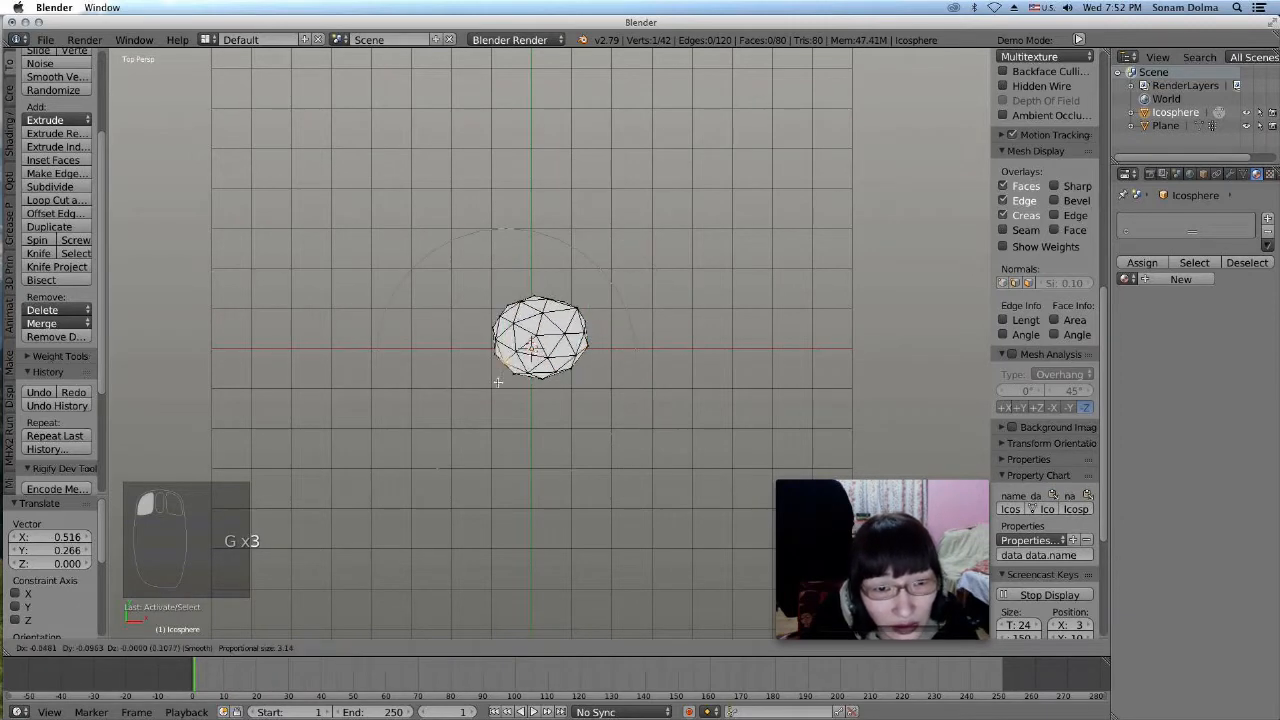
click(495, 383)
Adjust the vertex on the top outline, and move a lower-left vertex by about 0.105 in X, 0.083 in Y and 0.056 in Z
click(545, 295)
key(g)
click(545, 295)
middle_drag(543, 288, 522, 269)
click(495, 428)
key(g)
click(510, 438)
Flatten the ico sphere's underside by raising two bottom vertices, moving the first by about -0.080 in X, 0.076 in Y and 0.331 in Z
click(552, 454)
key(g)
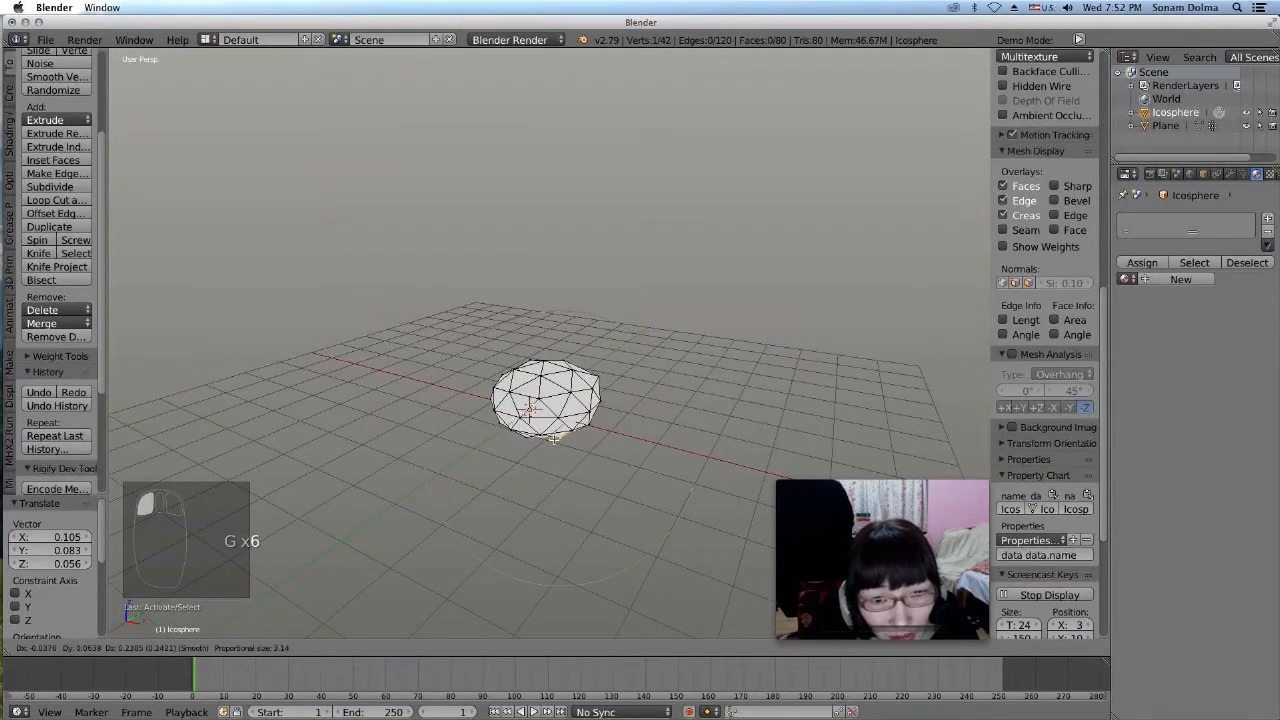
click(553, 437)
middle_drag(553, 437, 757, 428)
click(543, 466)
key(g)
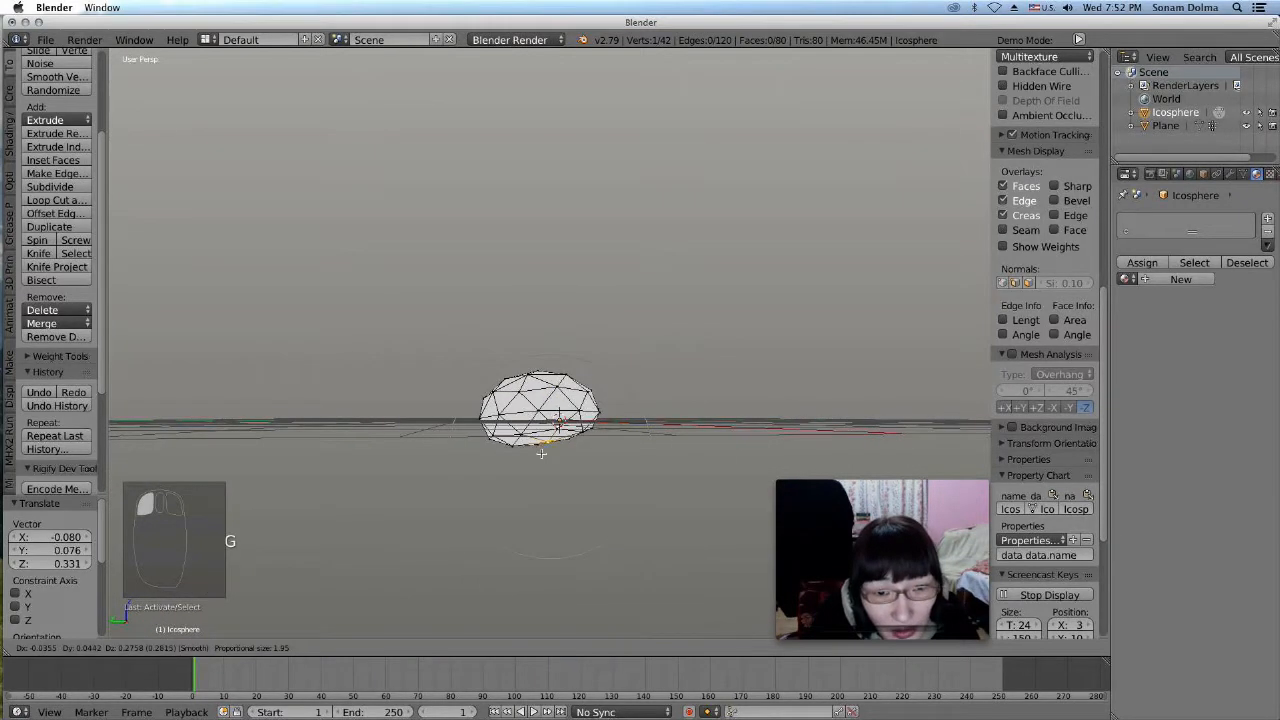
click(534, 450)
Move the selected underside vertex by about (-0.020, 0.180, -0.047) and a neighbouring underside vertex by about (0.063, 0.061, -0.058)
middle_drag(534, 450, 540, 385)
key(g)
click(542, 385)
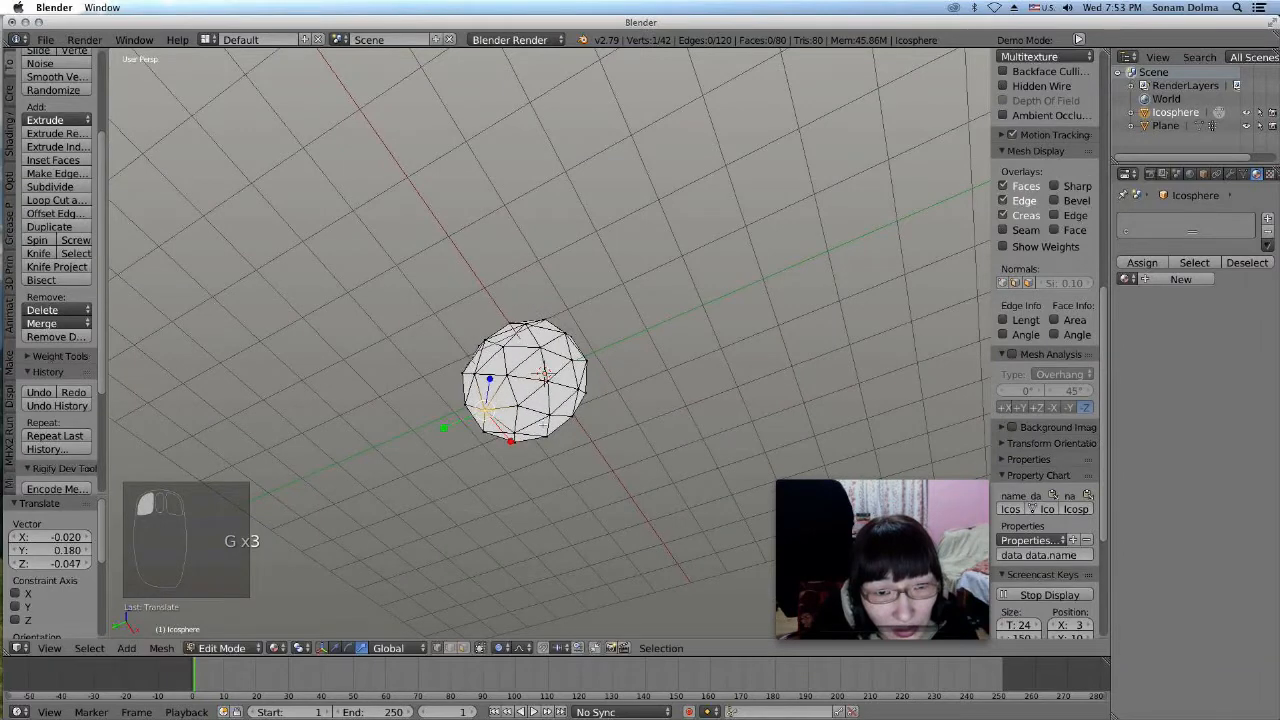
scroll(539, 404, up, 3)
right_click(526, 435)
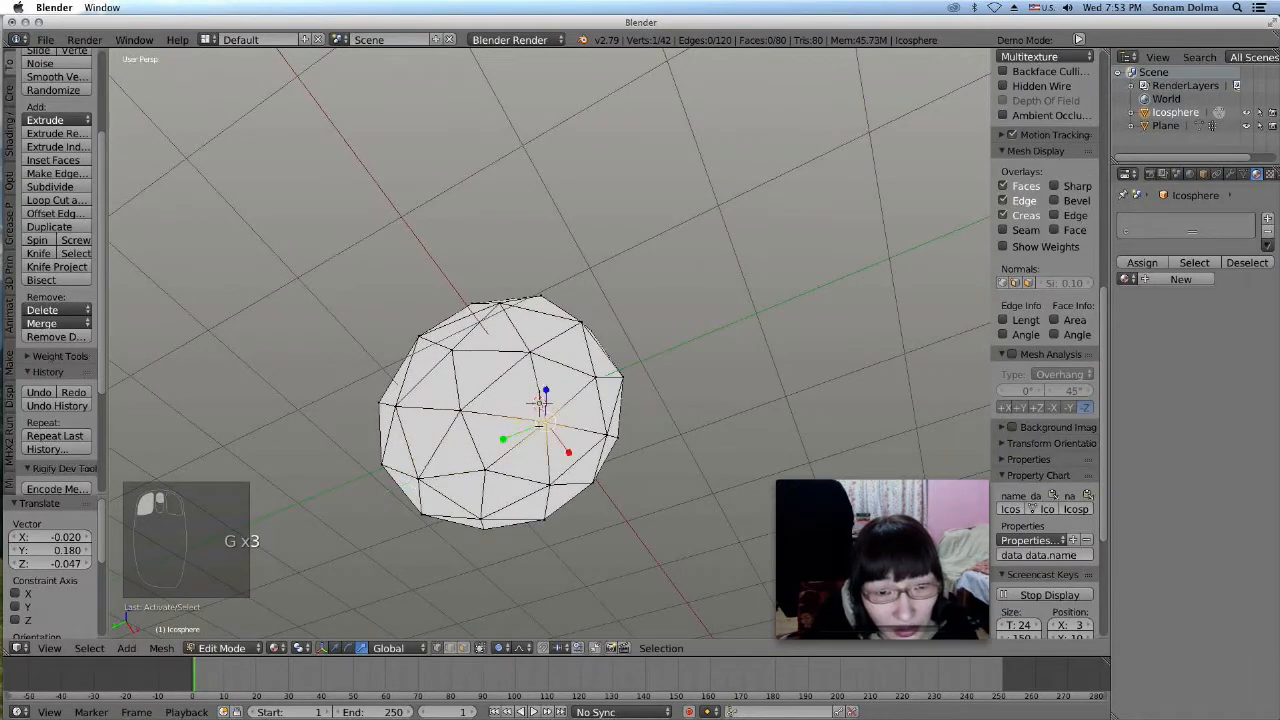
key(g)
click(536, 437)
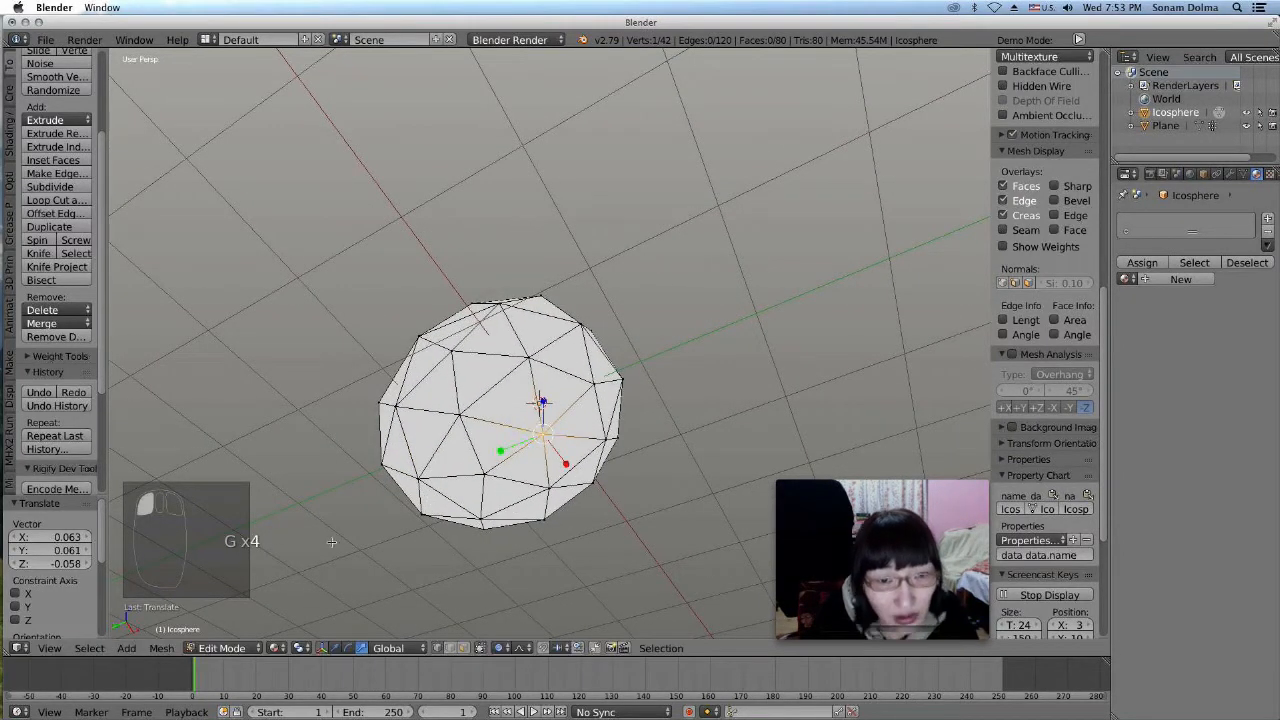
Select the closed ring of eight edges surrounding the central vertices on the ico sphere's underside
alt+right_click(560, 371)
alt+shift+click(596, 420)
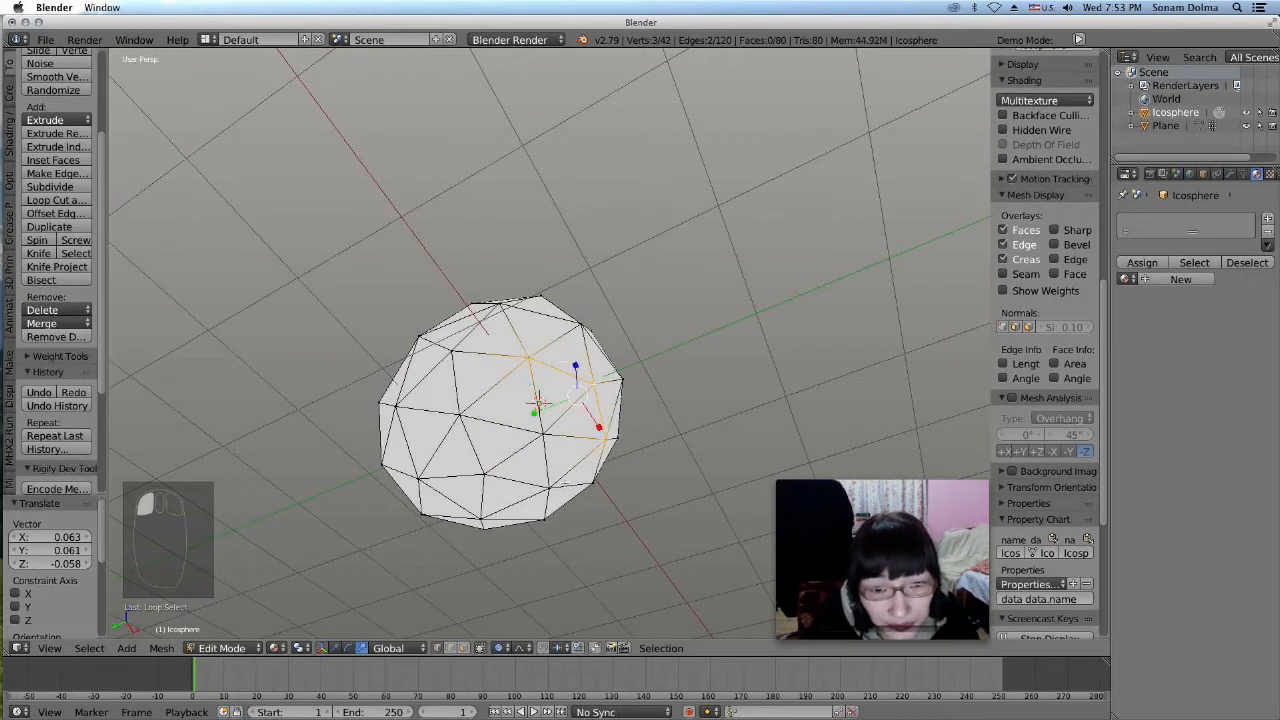
alt+shift+right_click(567, 468)
alt+shift+right_click(431, 486)
alt+shift+right_click(406, 441)
alt+shift+right_click(424, 376)
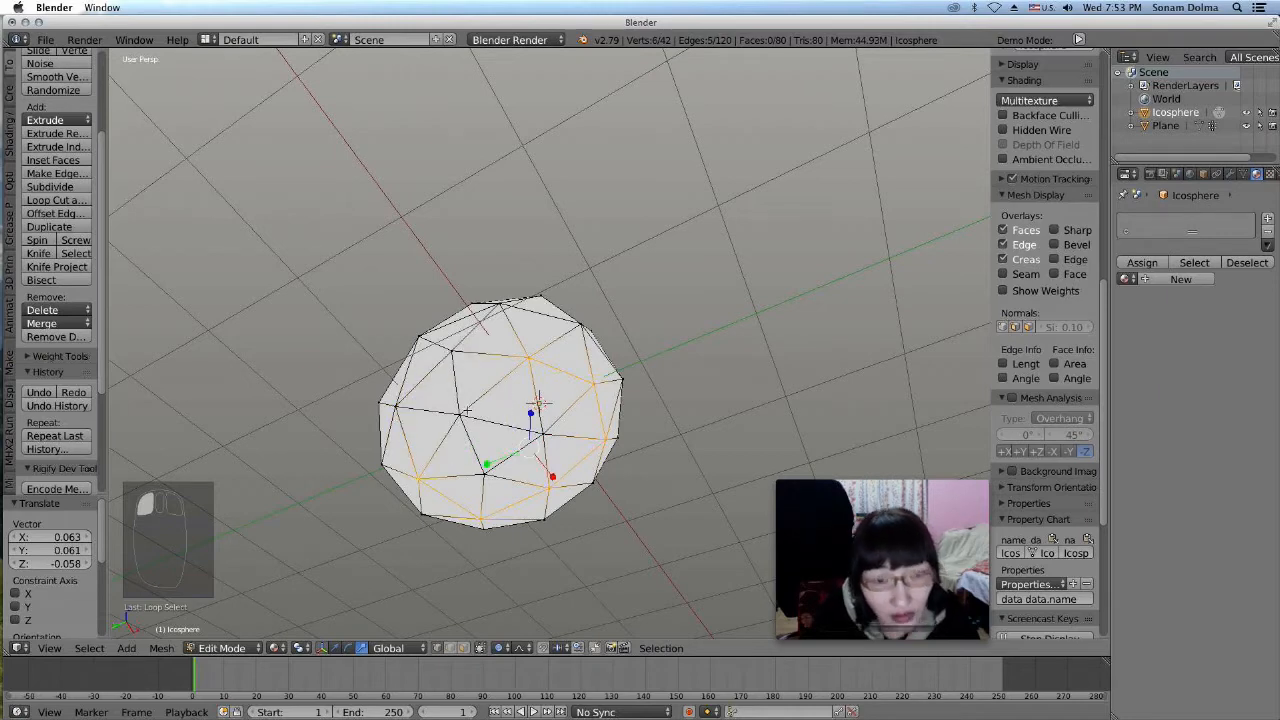
alt+shift+right_click(412, 401)
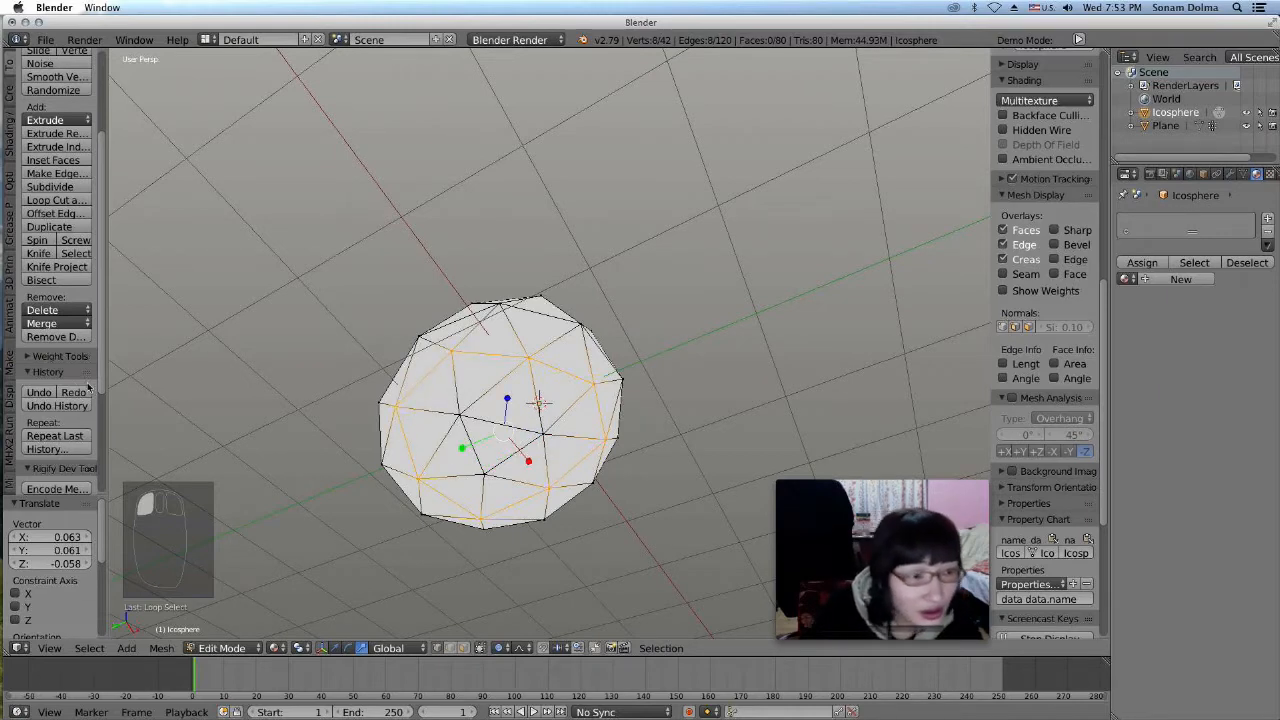
Try extruding the selected edge ring as a region, and undo the extrusion
click(55, 133)
right_click(540, 421)
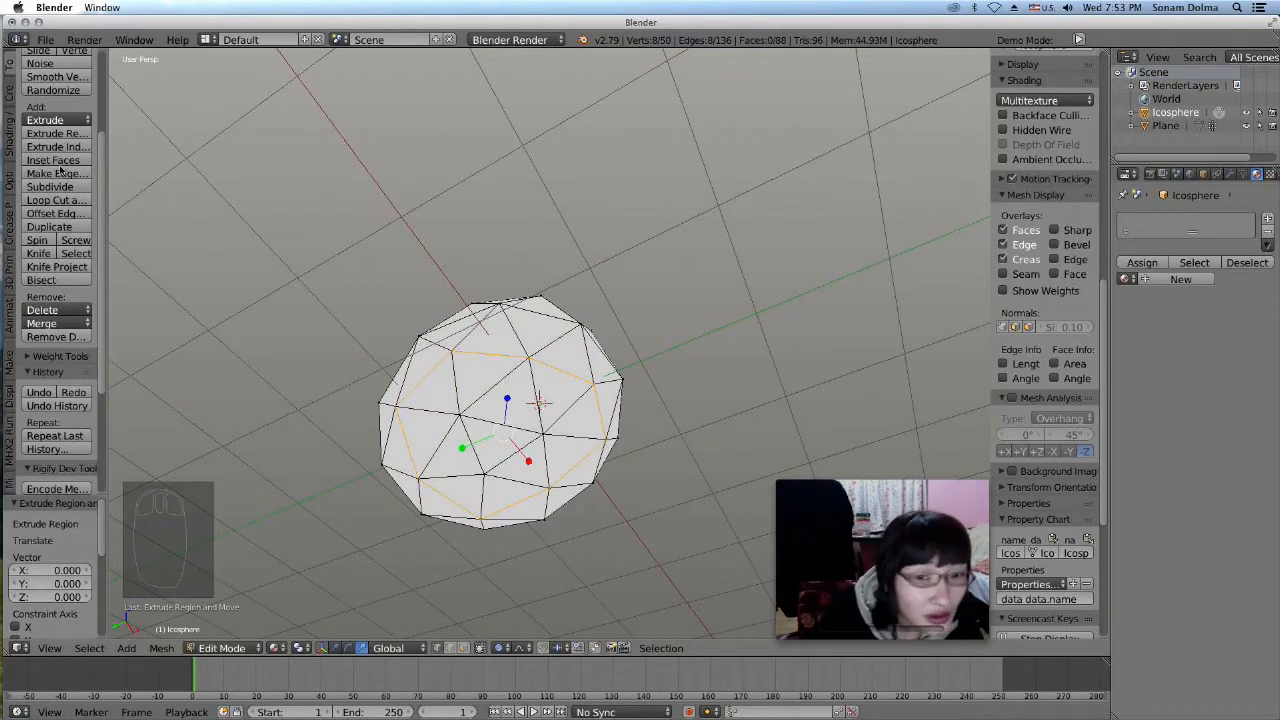
scroll(46, 244, down, 2)
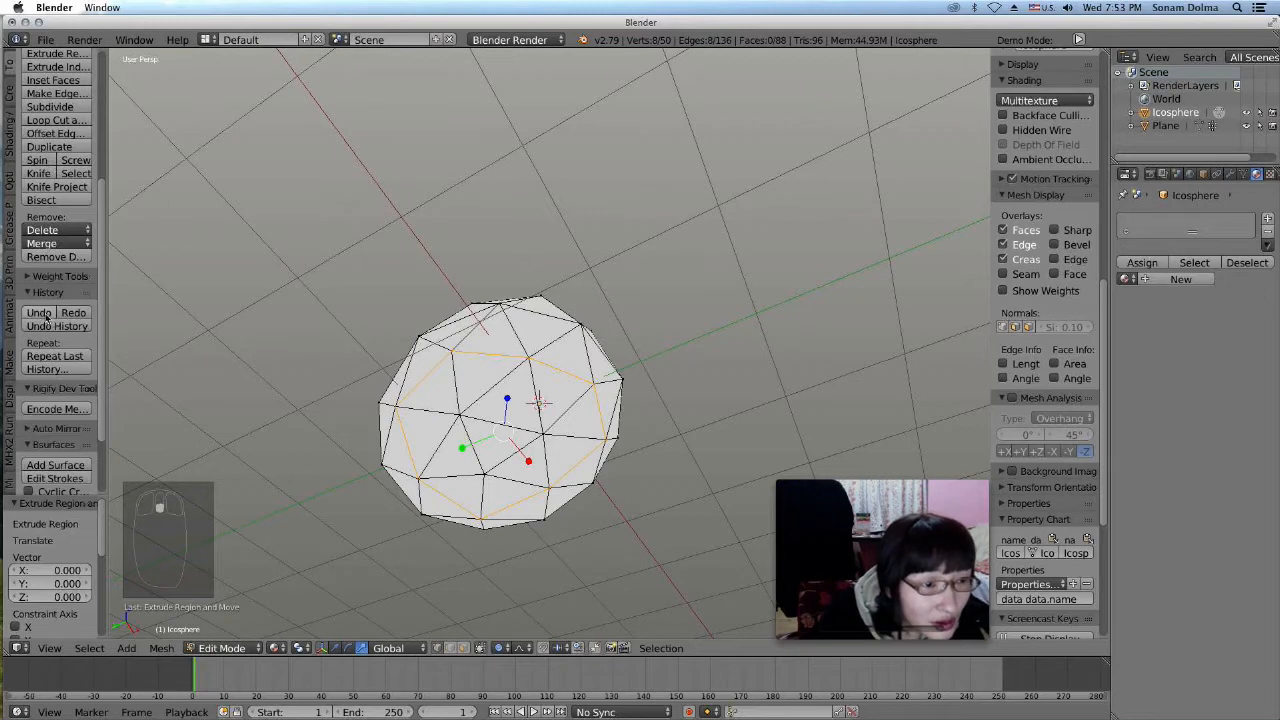
click(40, 313)
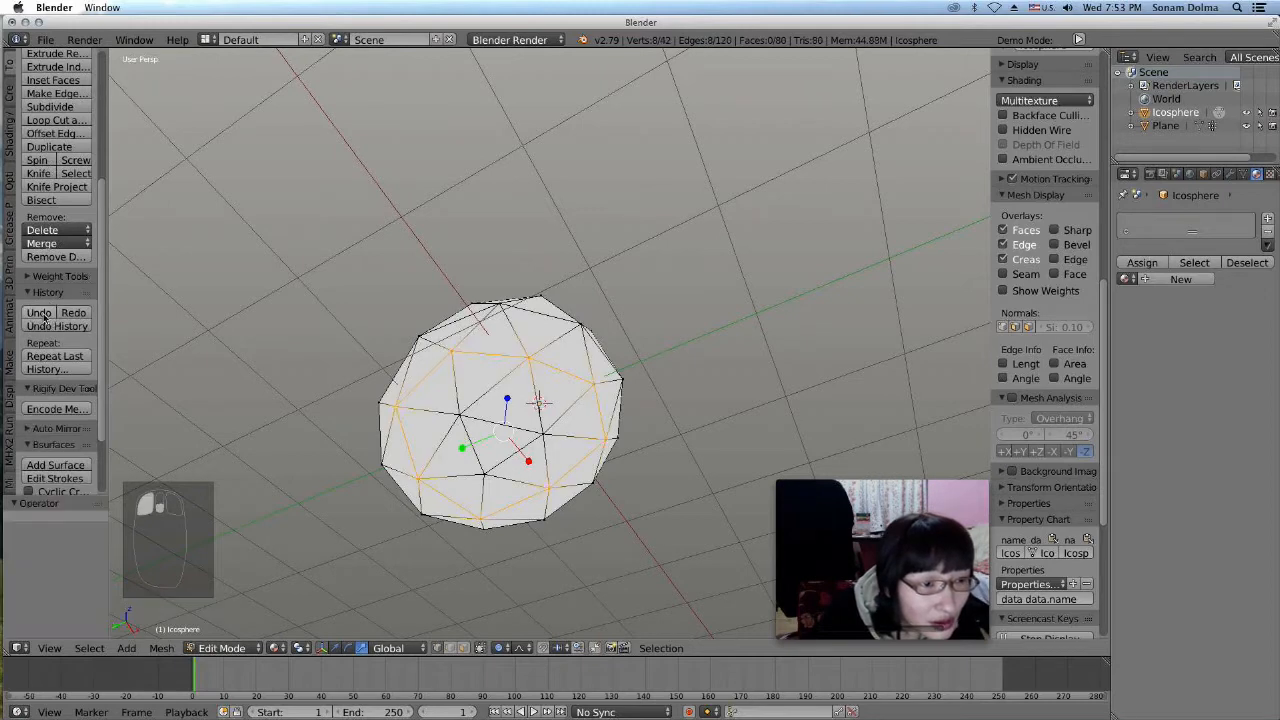
Mark the selected edge loop around the icosphere's underside as a UV seam
click(10, 118)
click(53, 267)
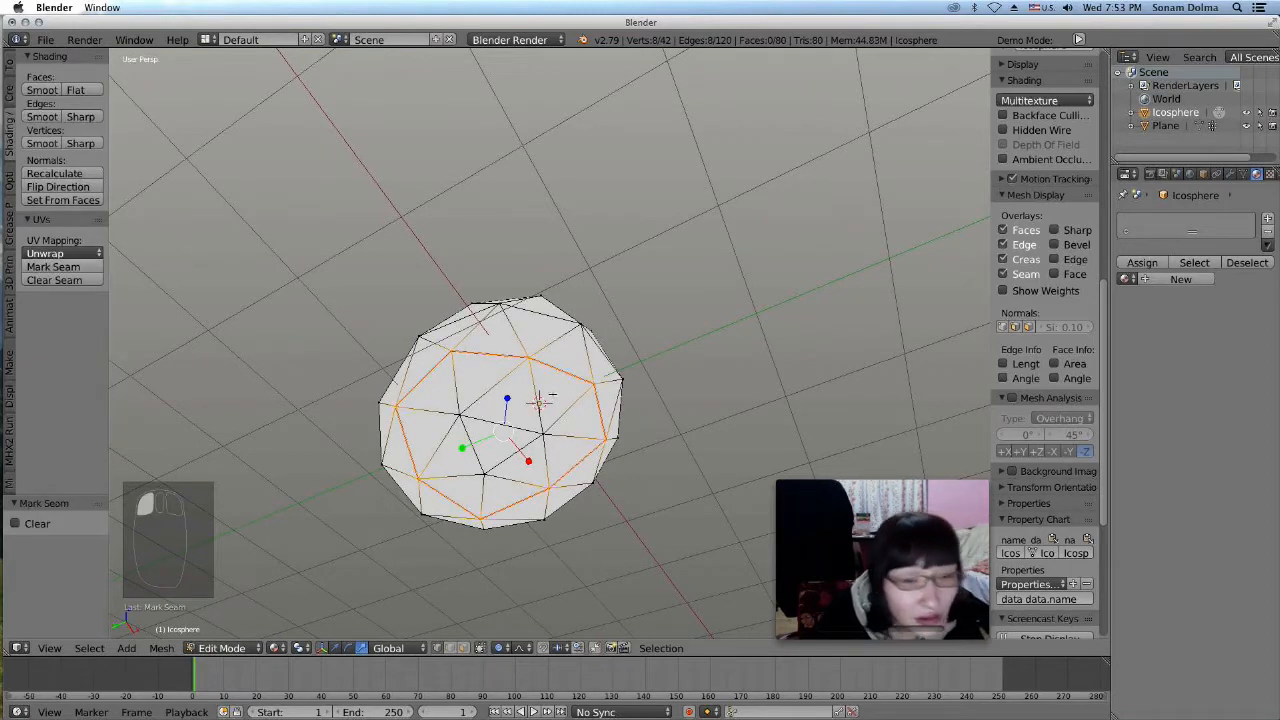
scroll(540, 400, down, 3)
middle_drag(640, 330, 630, 433)
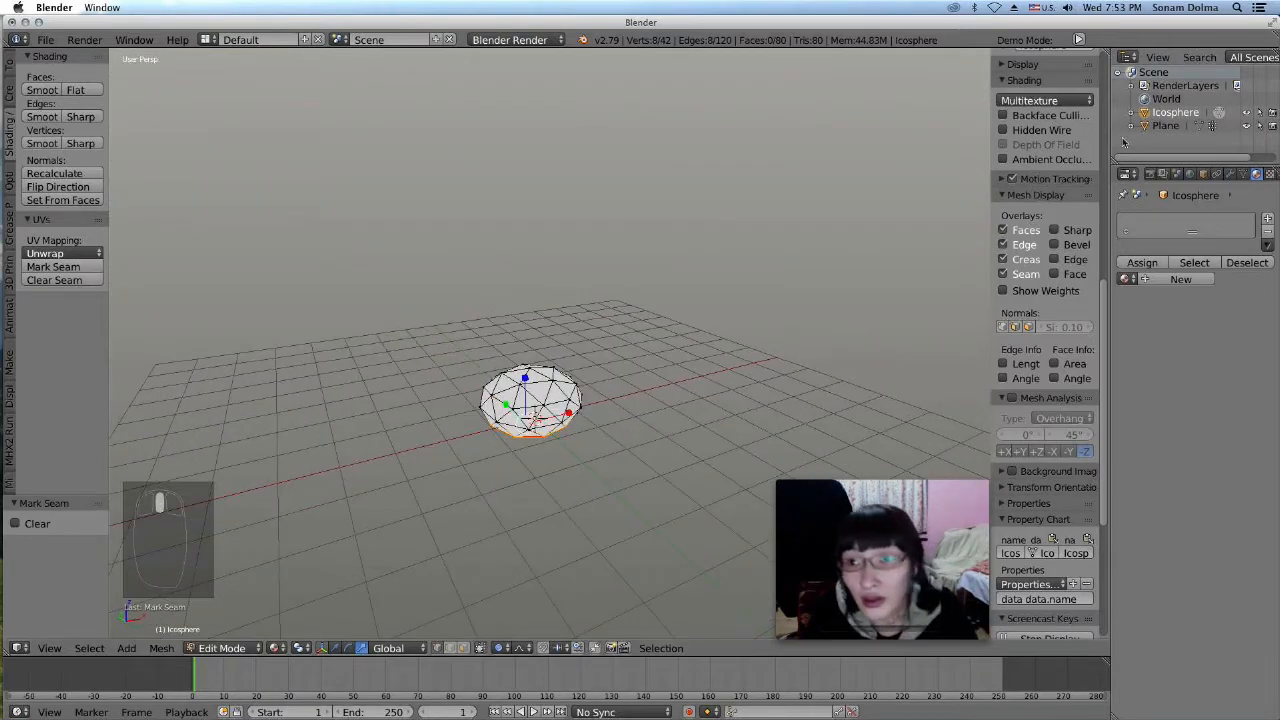
Split the 3D view into two side-by-side areas and give the icosphere a new material with an image texture using fa0854-10LE.jpg
drag(1108, 50, 575, 186)
click(1181, 280)
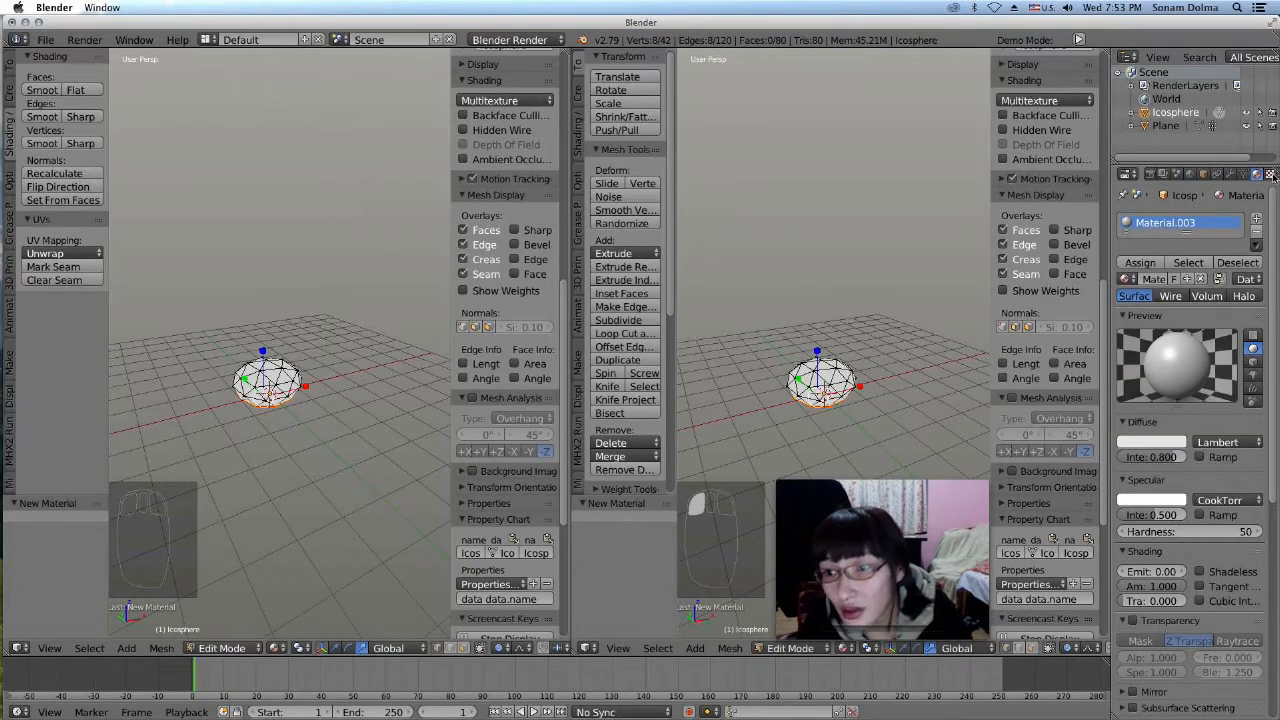
click(1270, 174)
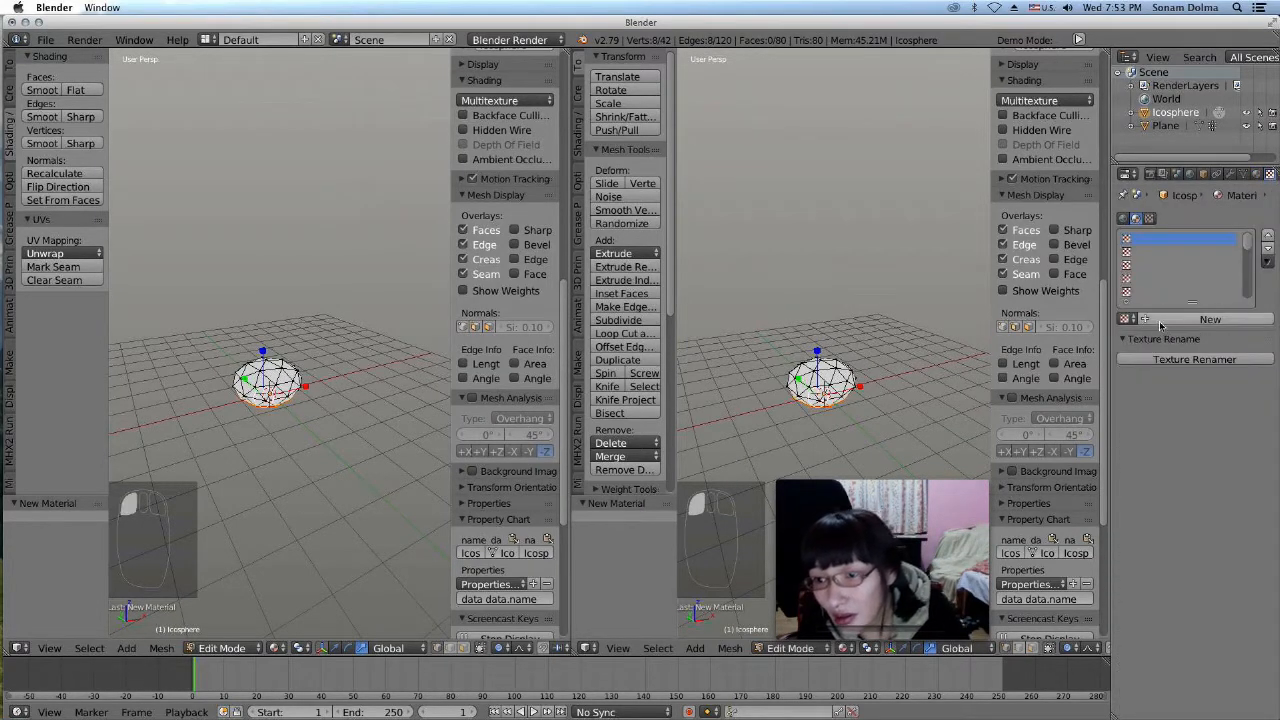
click(1170, 320)
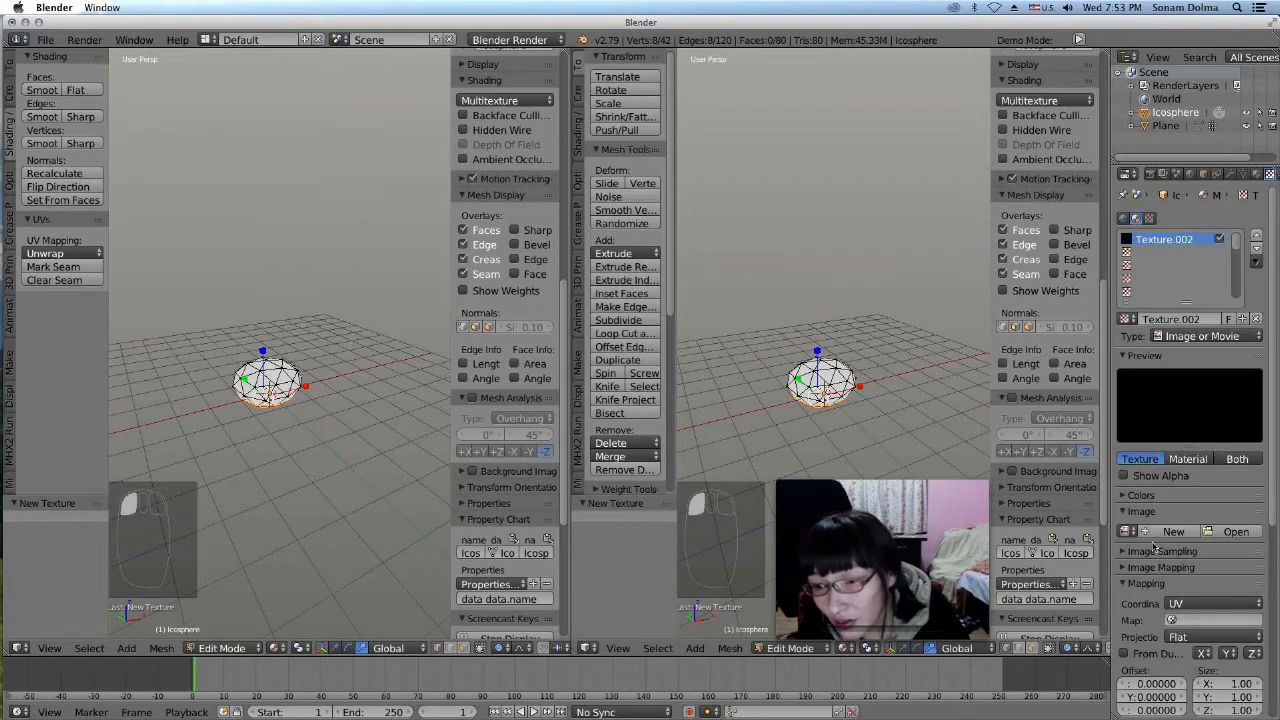
click(1130, 532)
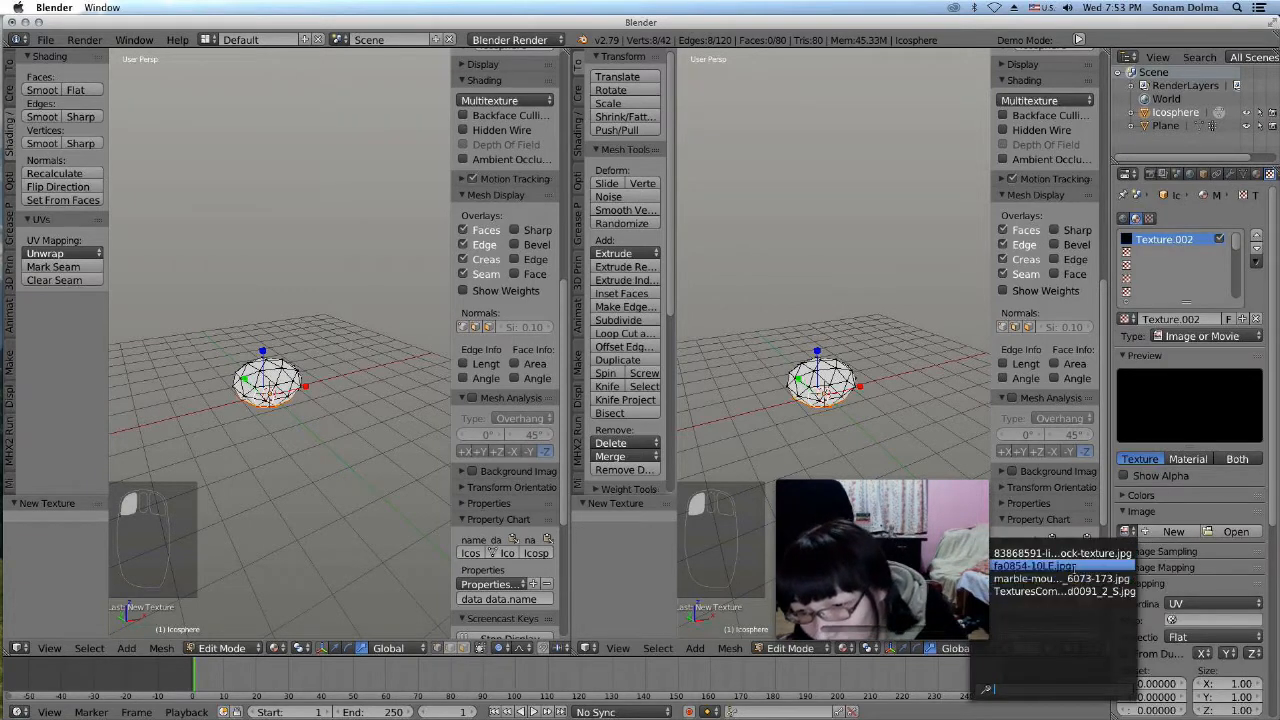
click(1077, 565)
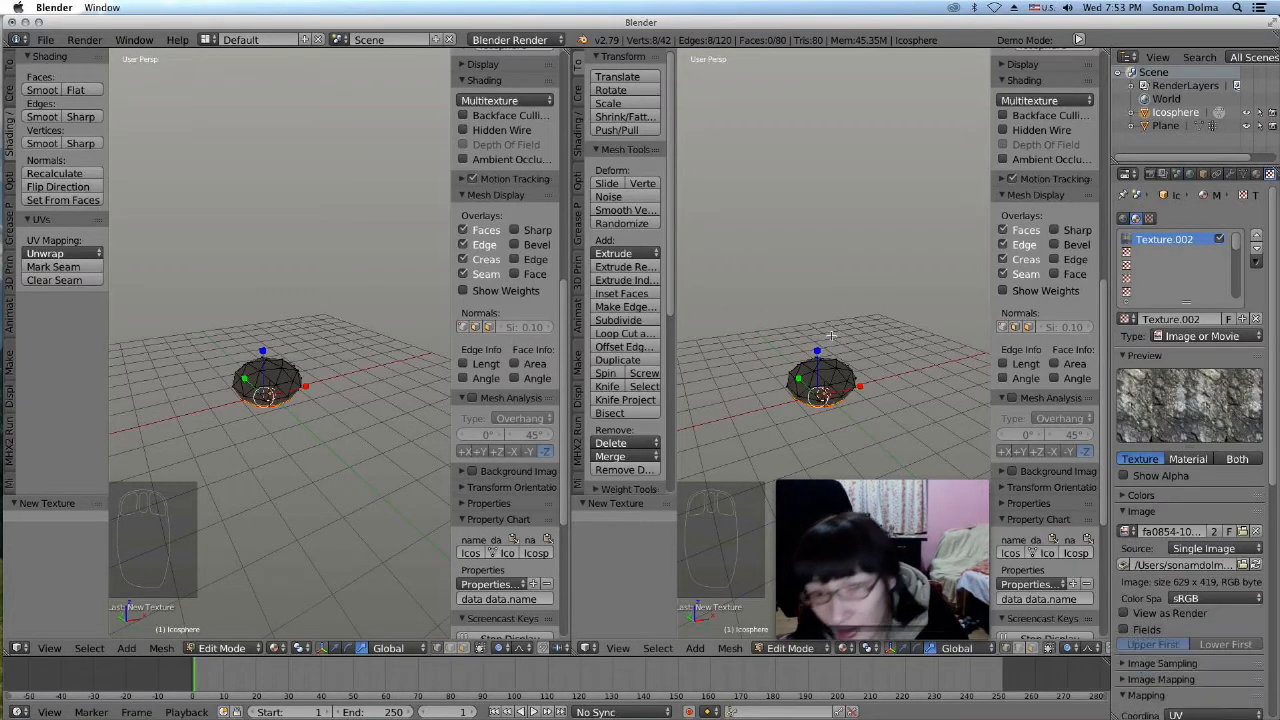
Turn the second 3D view into a UV/Image Editor and display the fa0854-10LE.jpg rock image in it
click(588, 648)
click(645, 543)
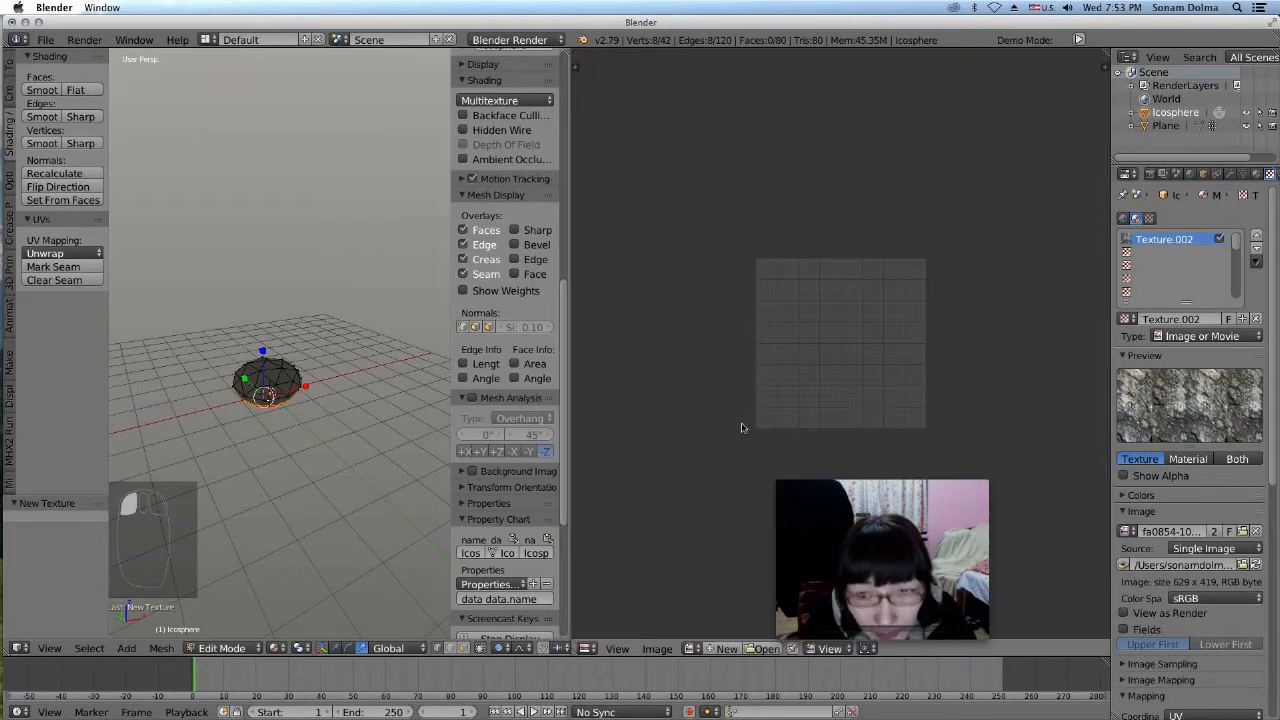
scroll(720, 449, down, 3)
click(691, 648)
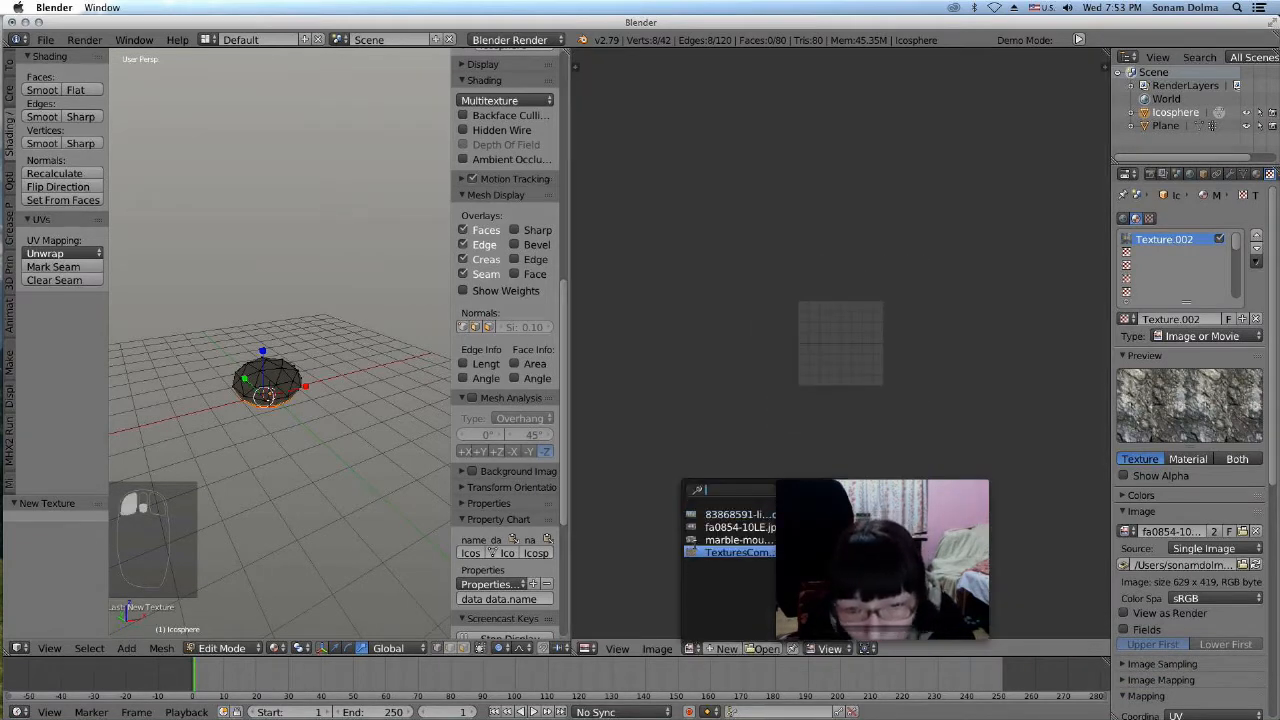
click(740, 527)
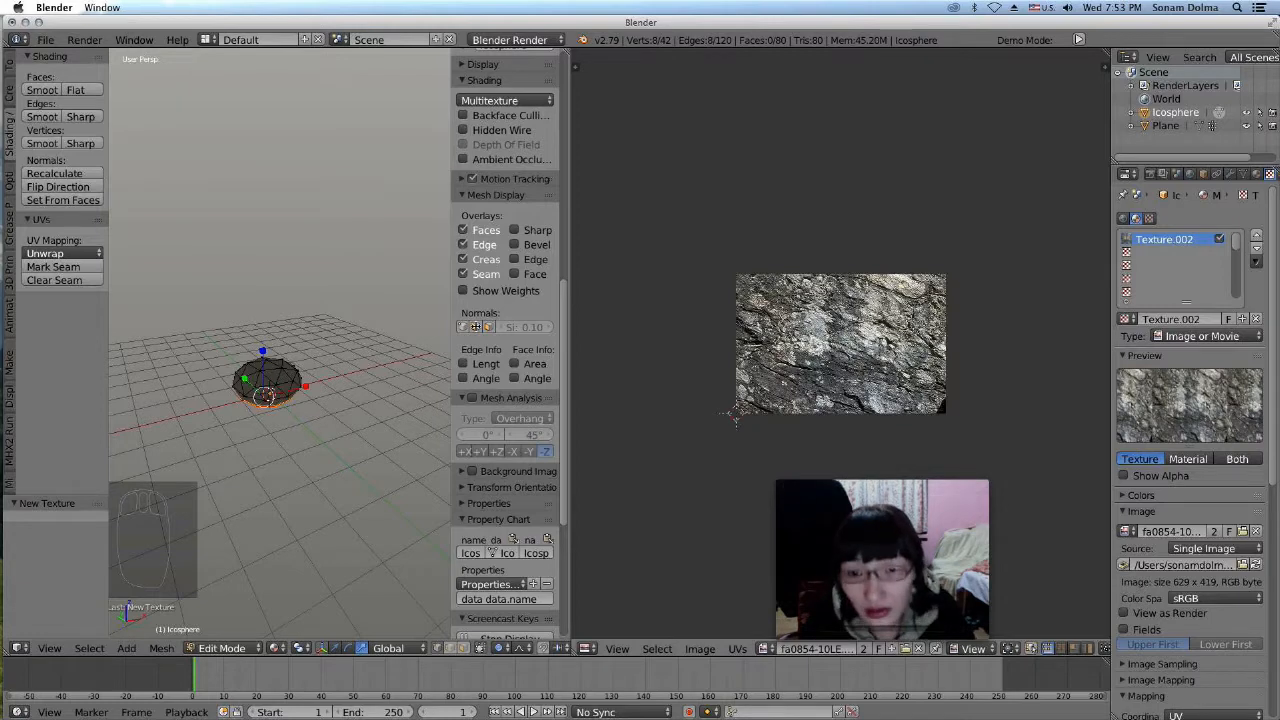
Select the whole icosphere mesh, unwrap it, and show the fa0854-10LE.jpg image behind the UV layout
key(a)
key(a)
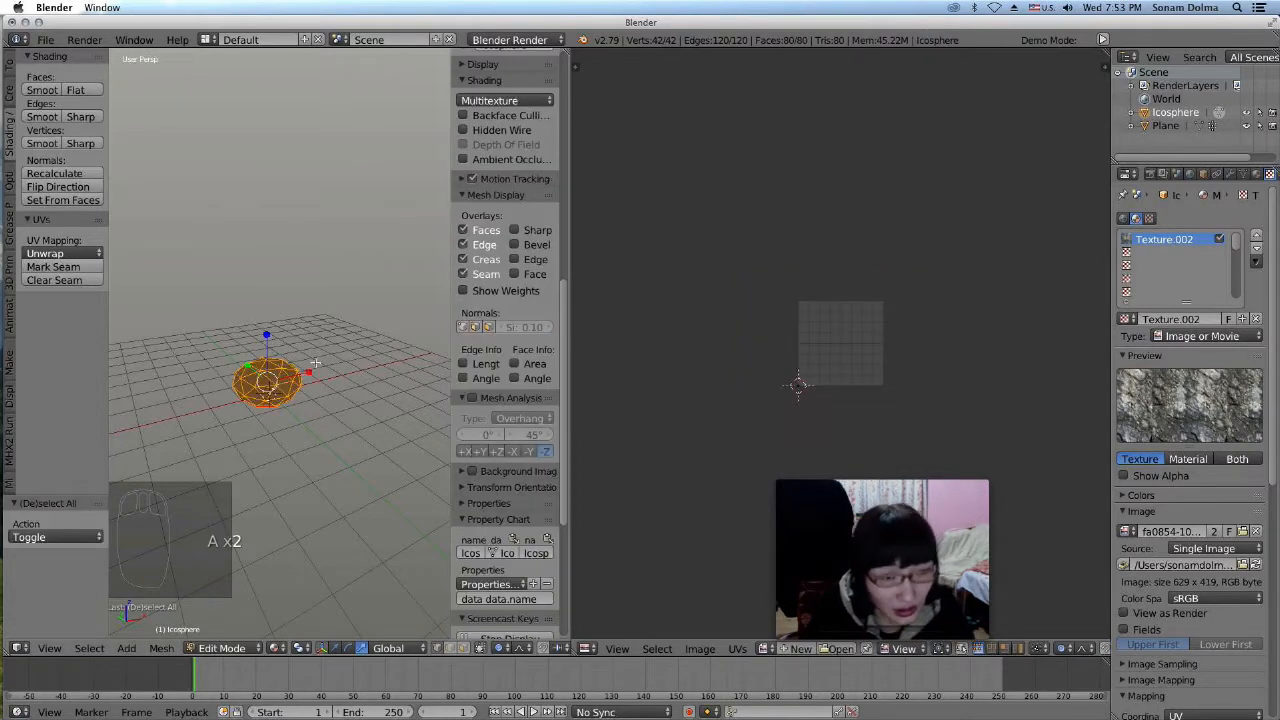
key(u)
click(318, 364)
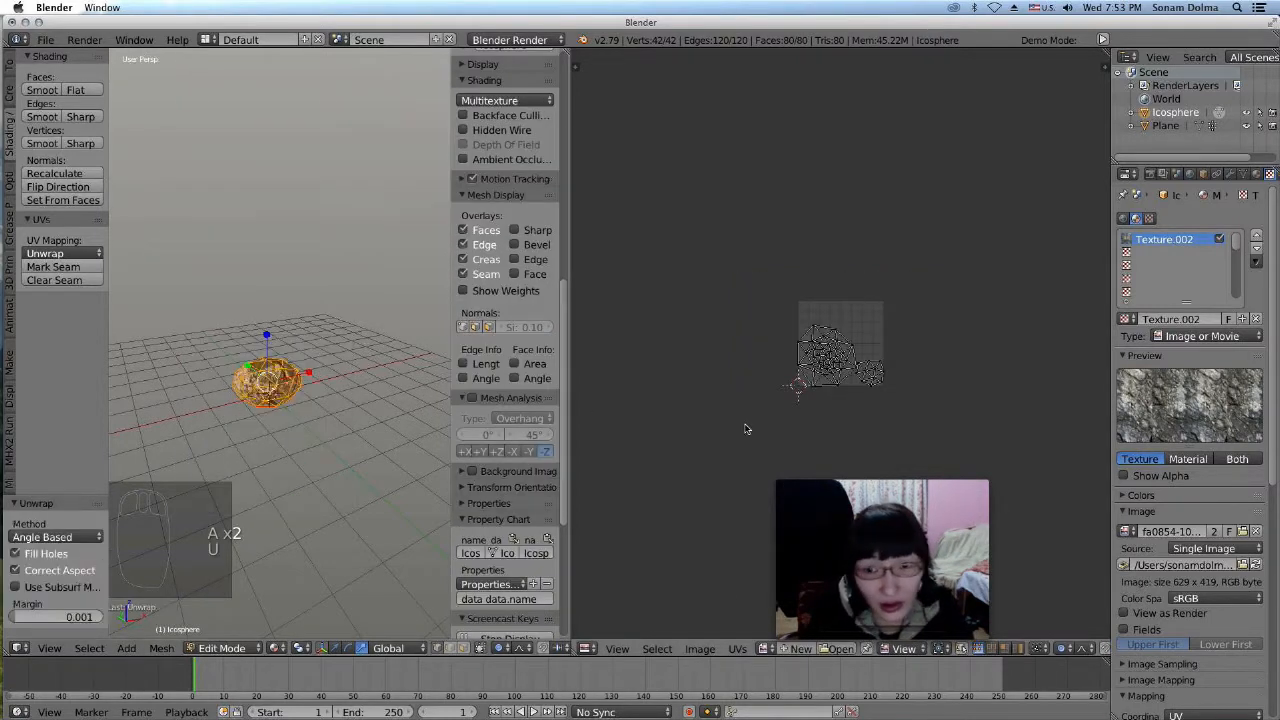
click(767, 649)
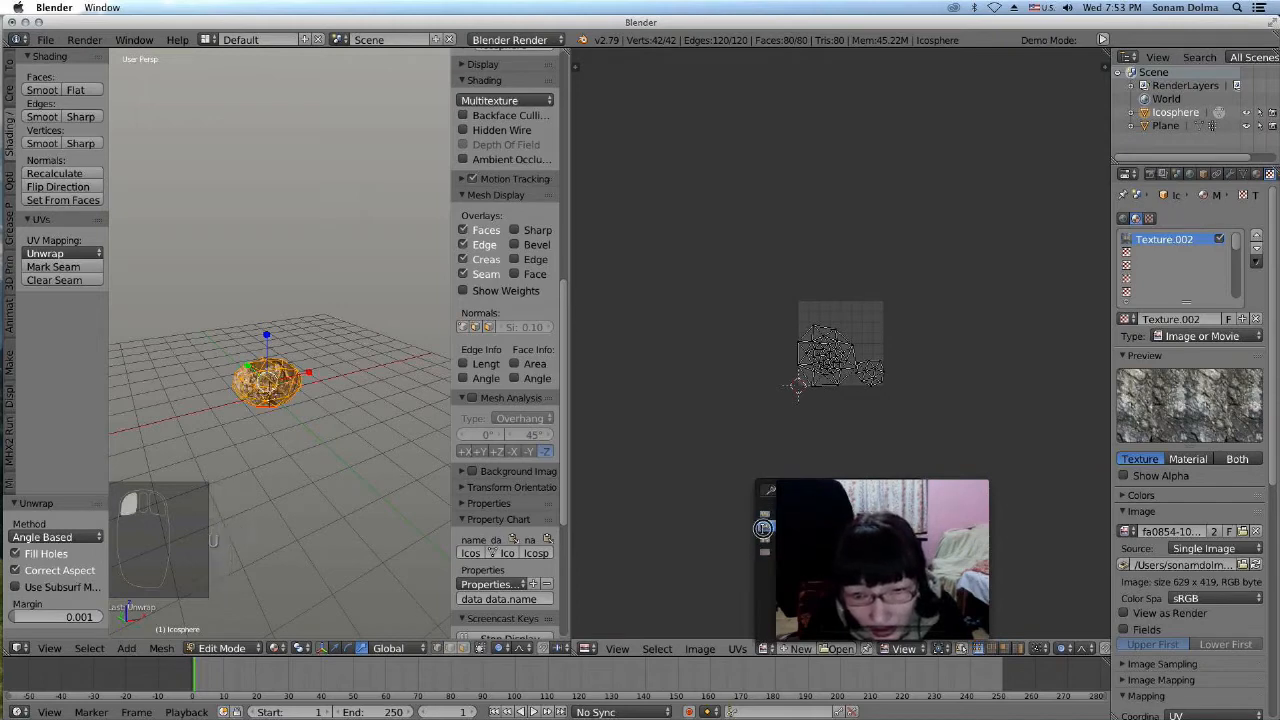
click(763, 527)
key(Home)
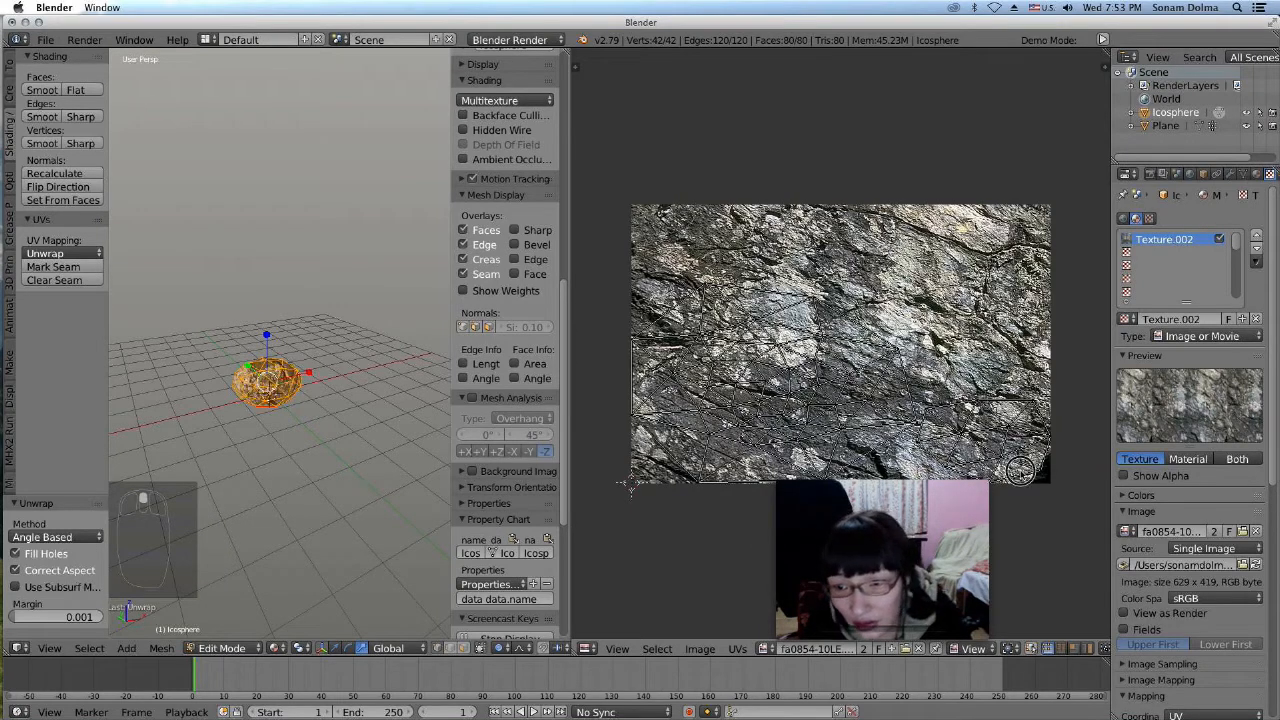
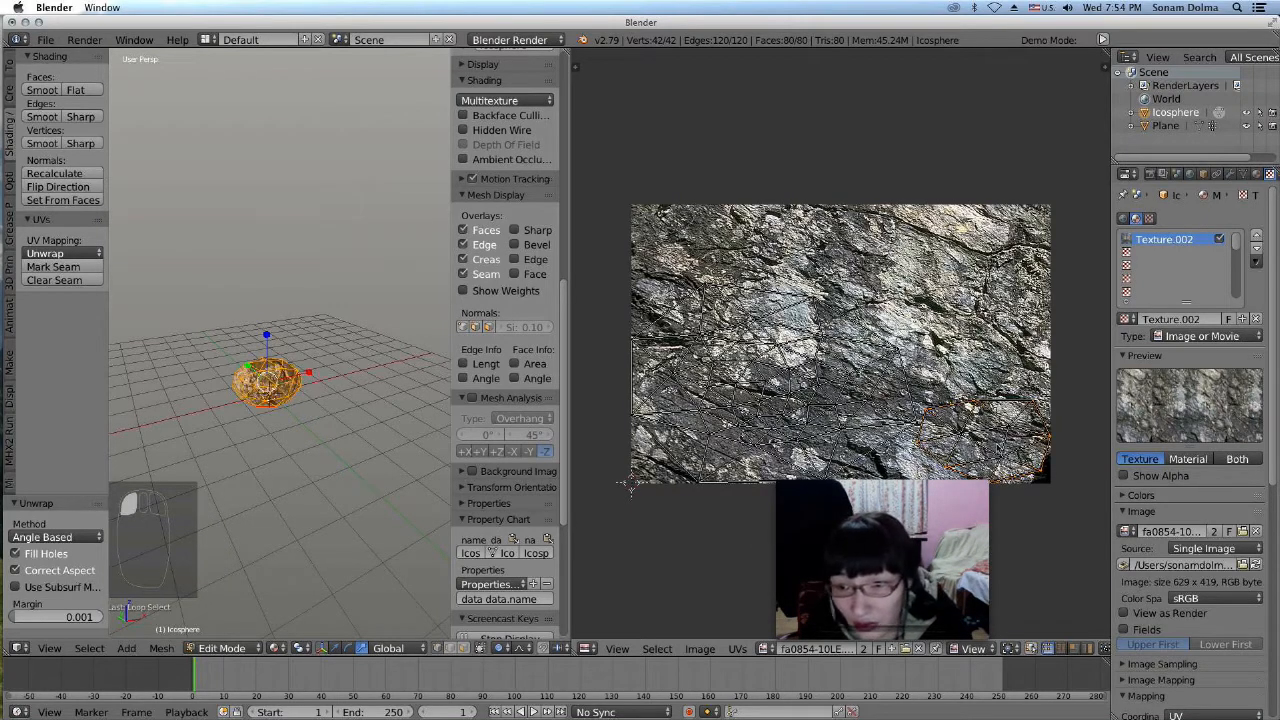
Select the small UV island, turn off proportional editing, and move the island onto the middle of the large one
key(c)
mouse_move(978, 435)
mouse_down()
mouse_move(1005, 432)
mouse_move(990, 436)
mouse_up()
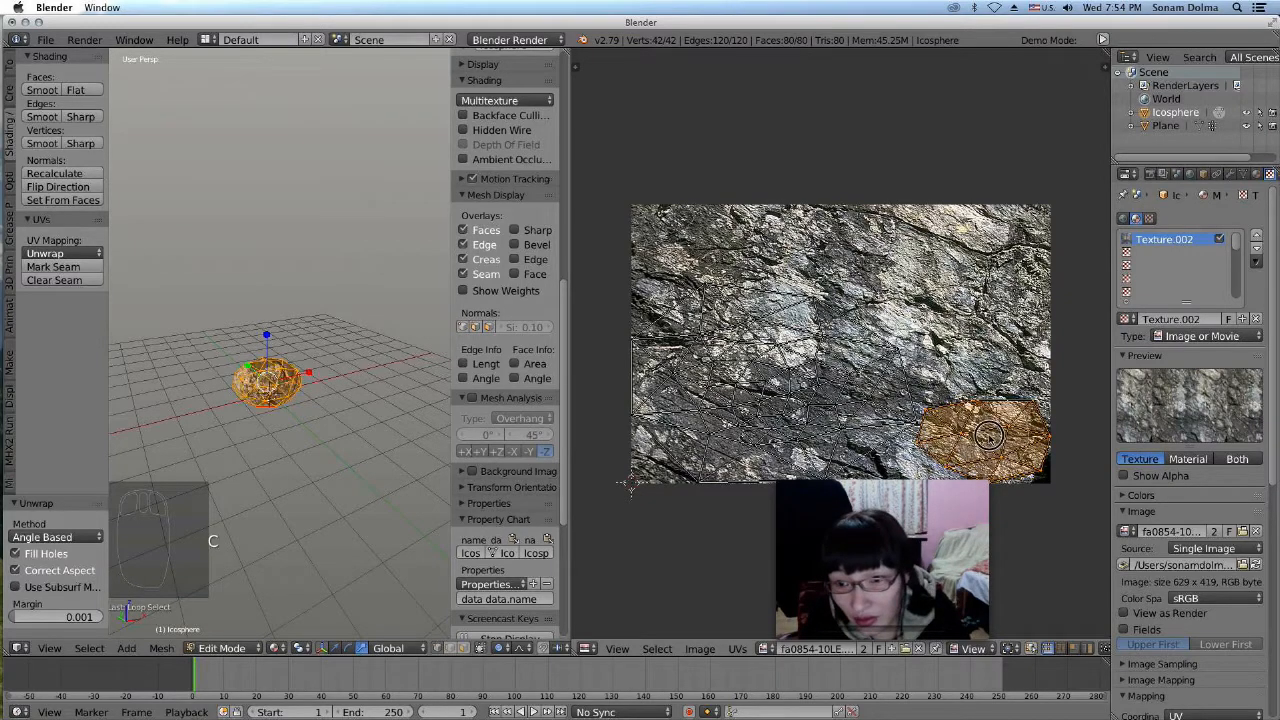
right_click(1018, 458)
scroll(1006, 394, up, 9)
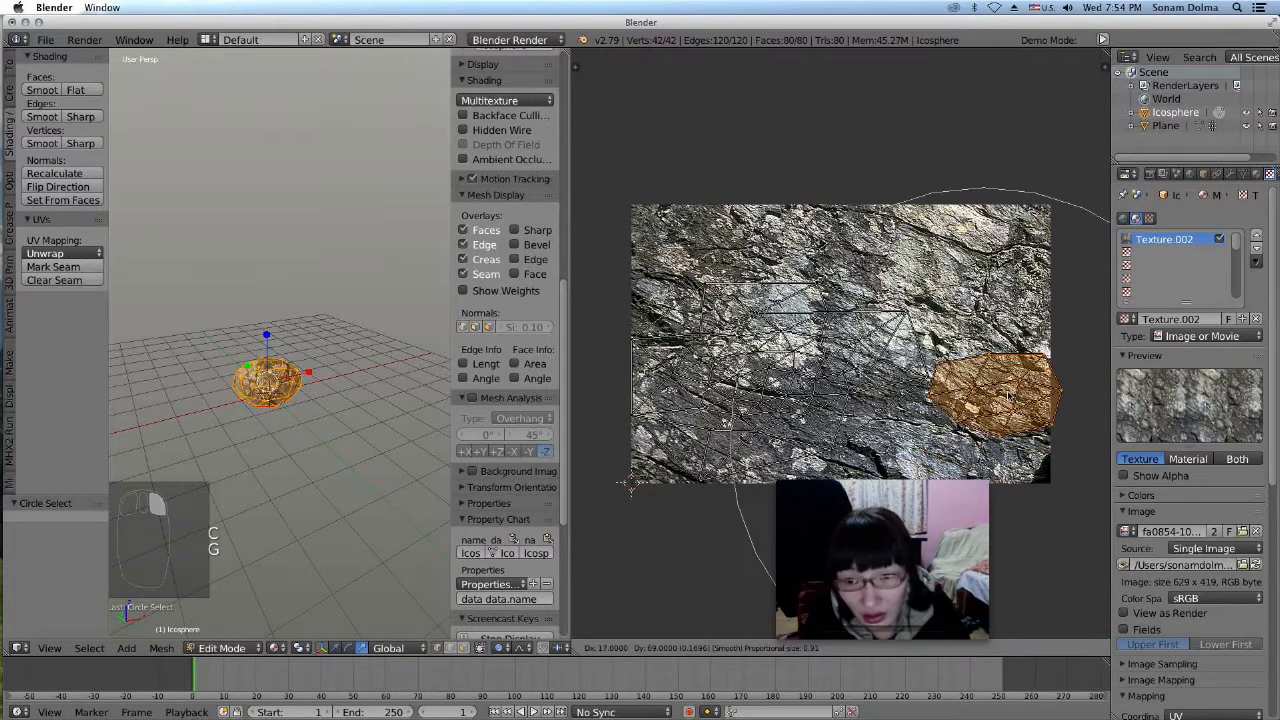
right_click(1008, 396)
key(o)
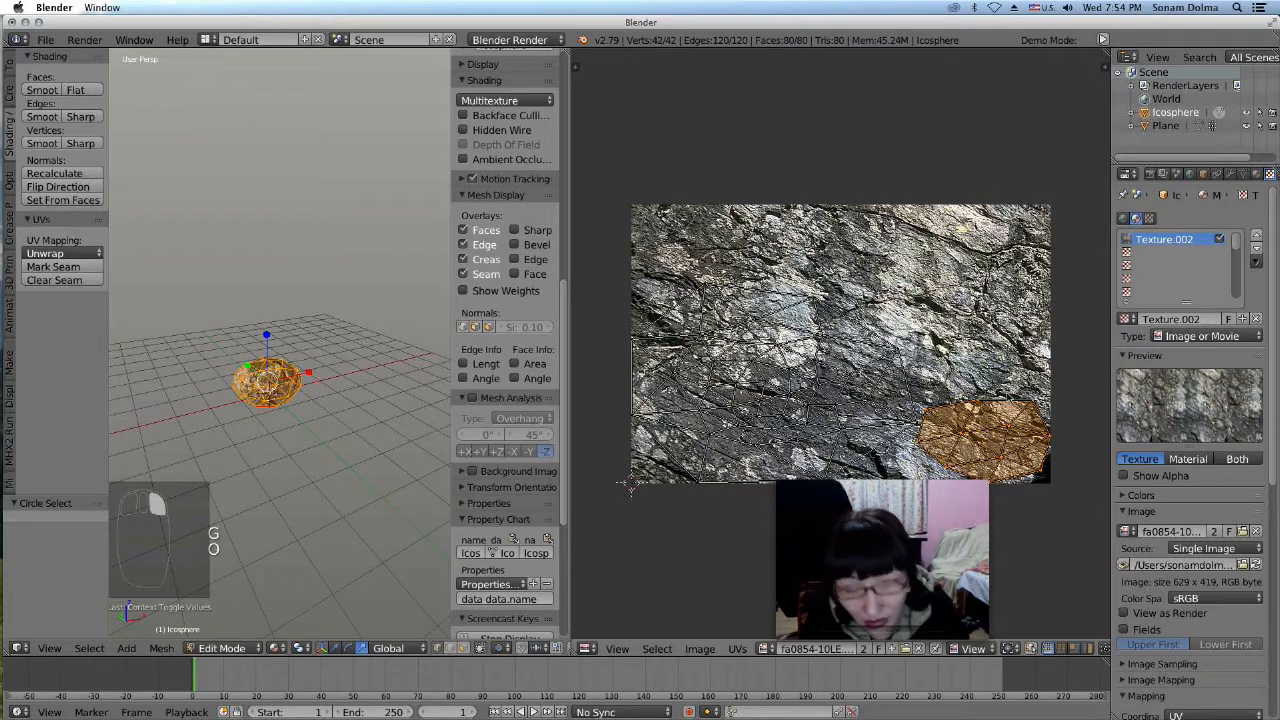
key(g)
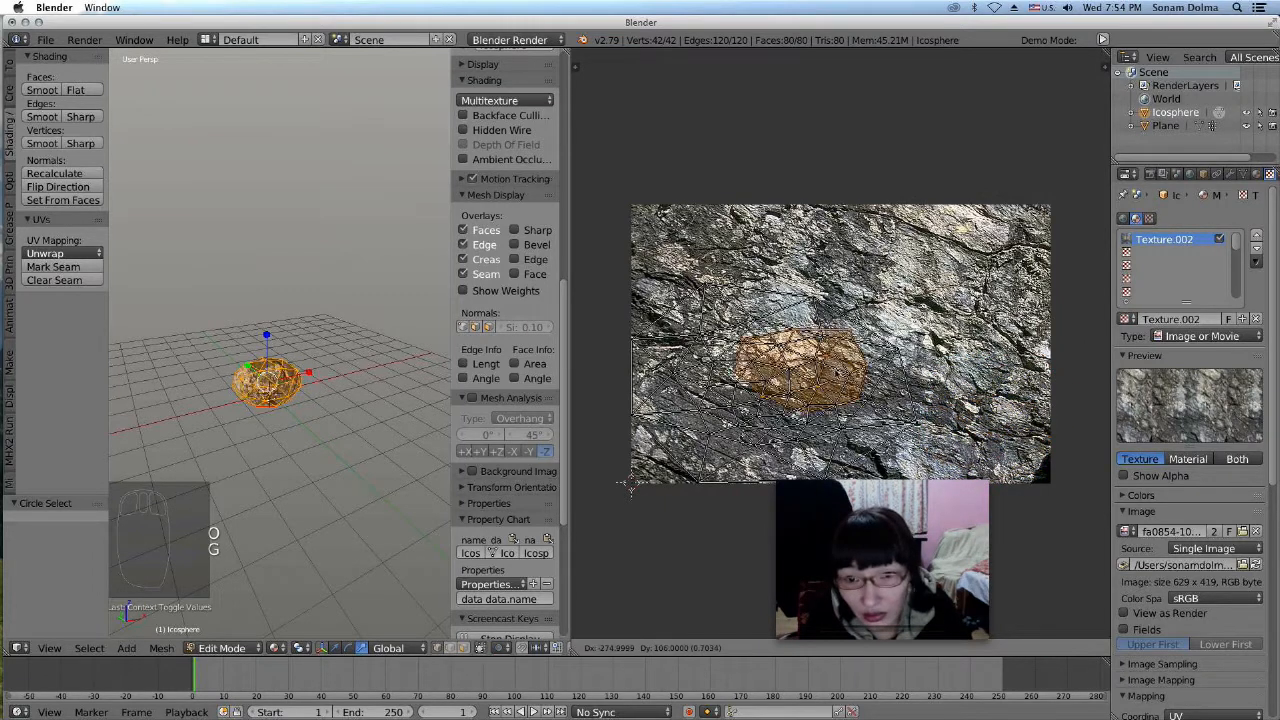
click(816, 398)
Select all UVs and move both islands to the centre of the rock image
key(a)
key(a)
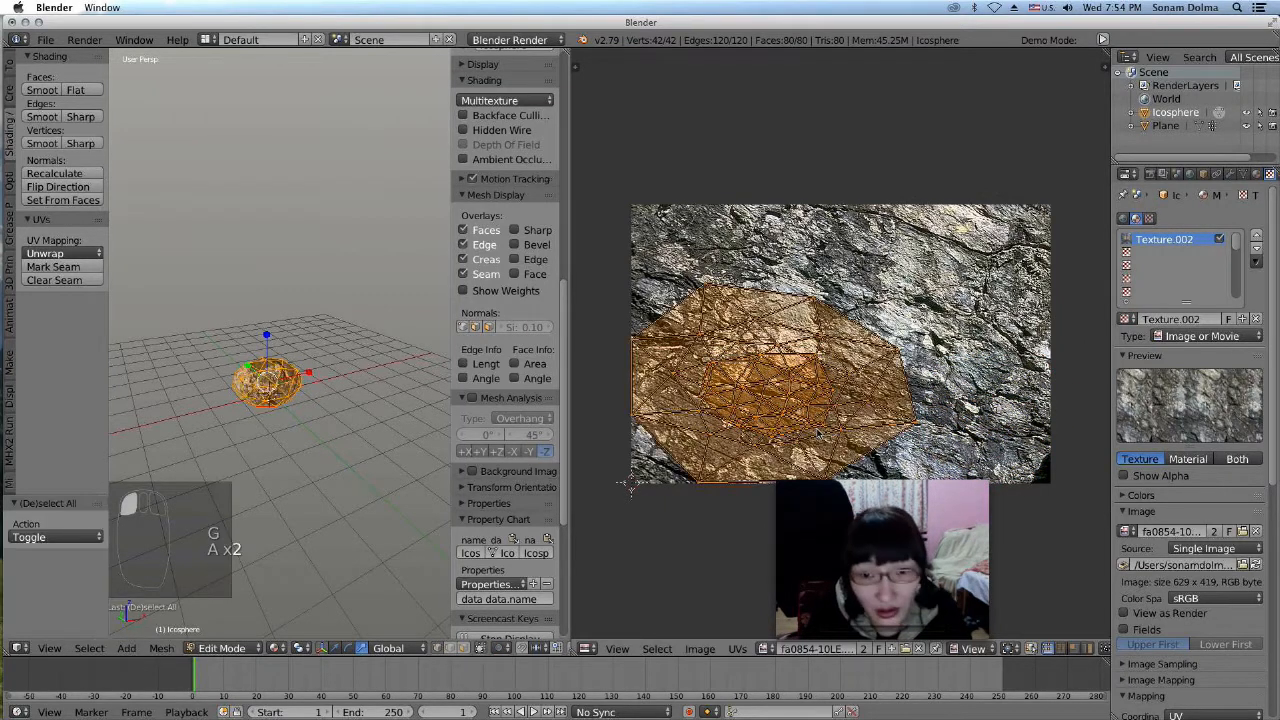
key(s)
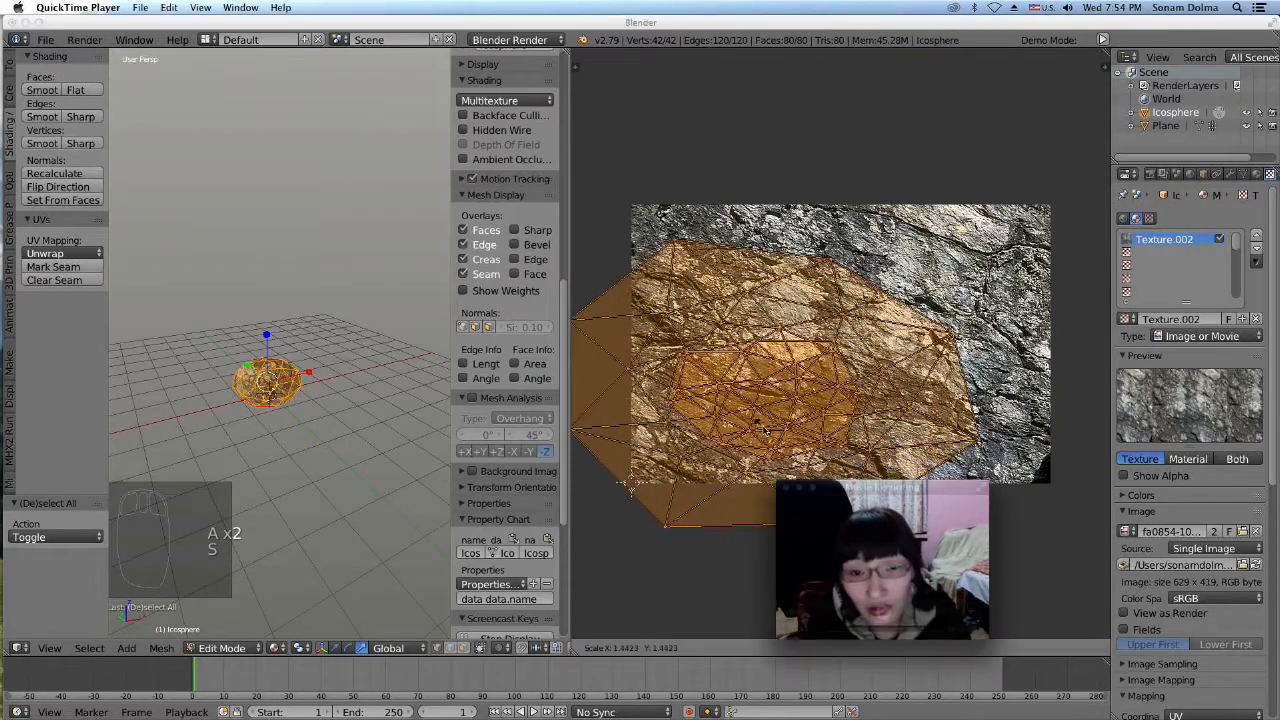
right_click(794, 402)
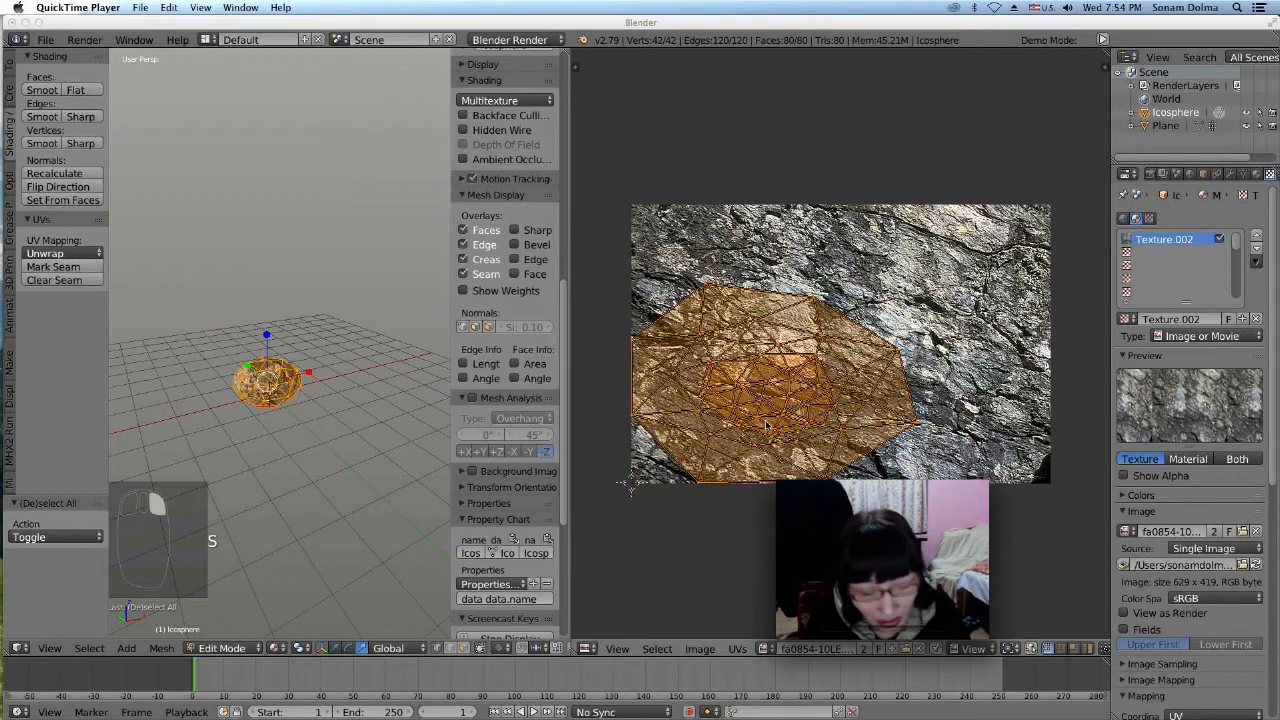
click(826, 390)
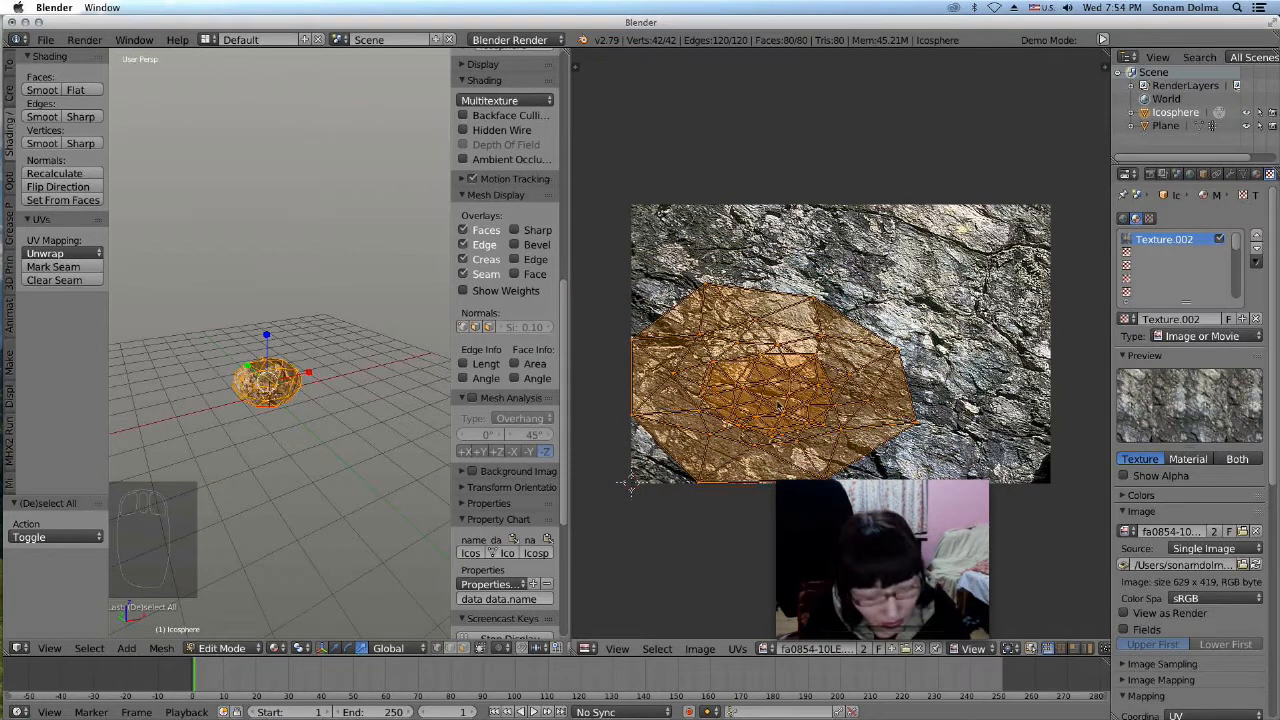
key(g)
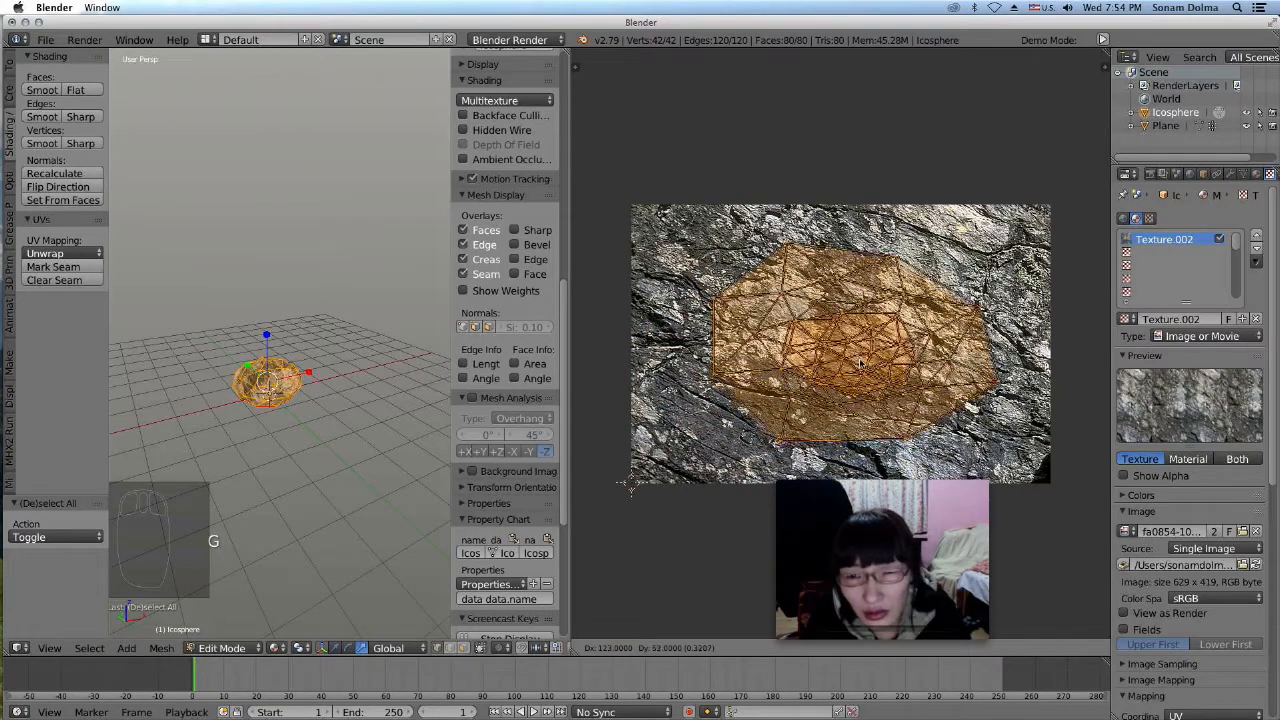
click(860, 354)
Enlarge both UV islands in several passes until the large one extends beyond the edges of the rock image
key(s)
click(898, 364)
click(893, 386)
key(s)
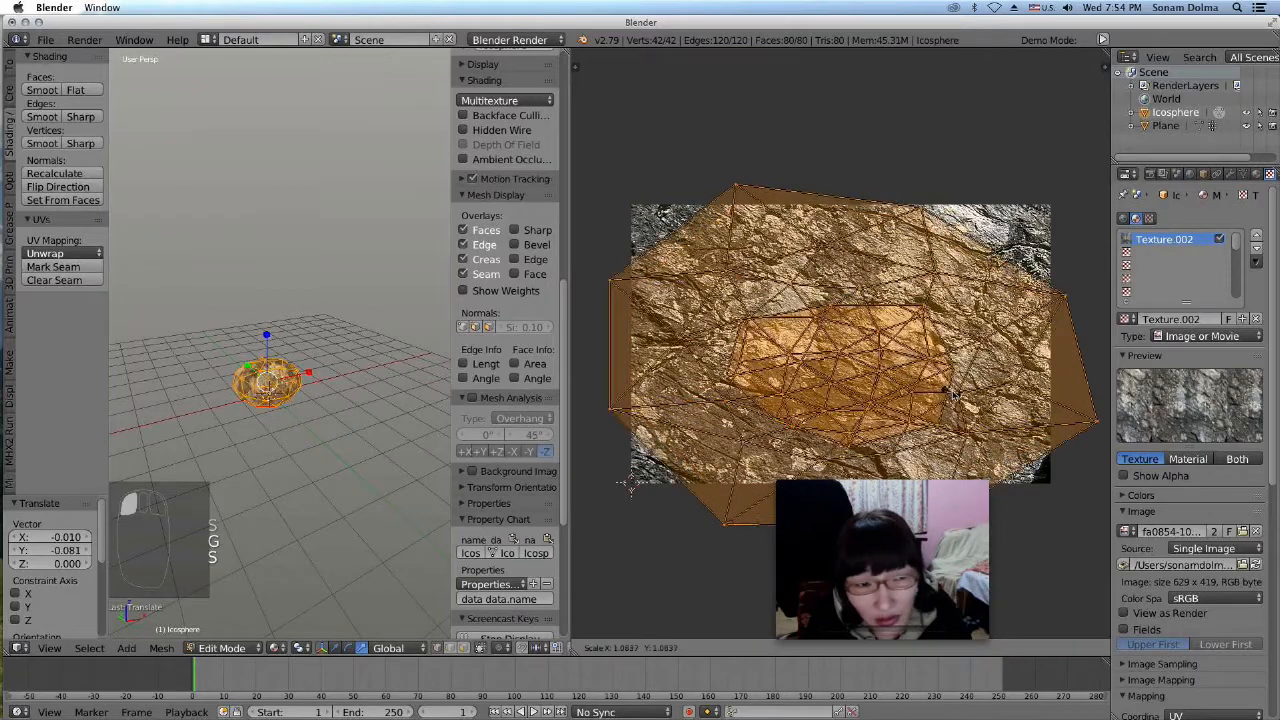
click(974, 405)
key(s)
click(1005, 418)
Save the fa0854-10LE.jpg rock image from the image editor
click(697, 650)
click(697, 650)
click(697, 650)
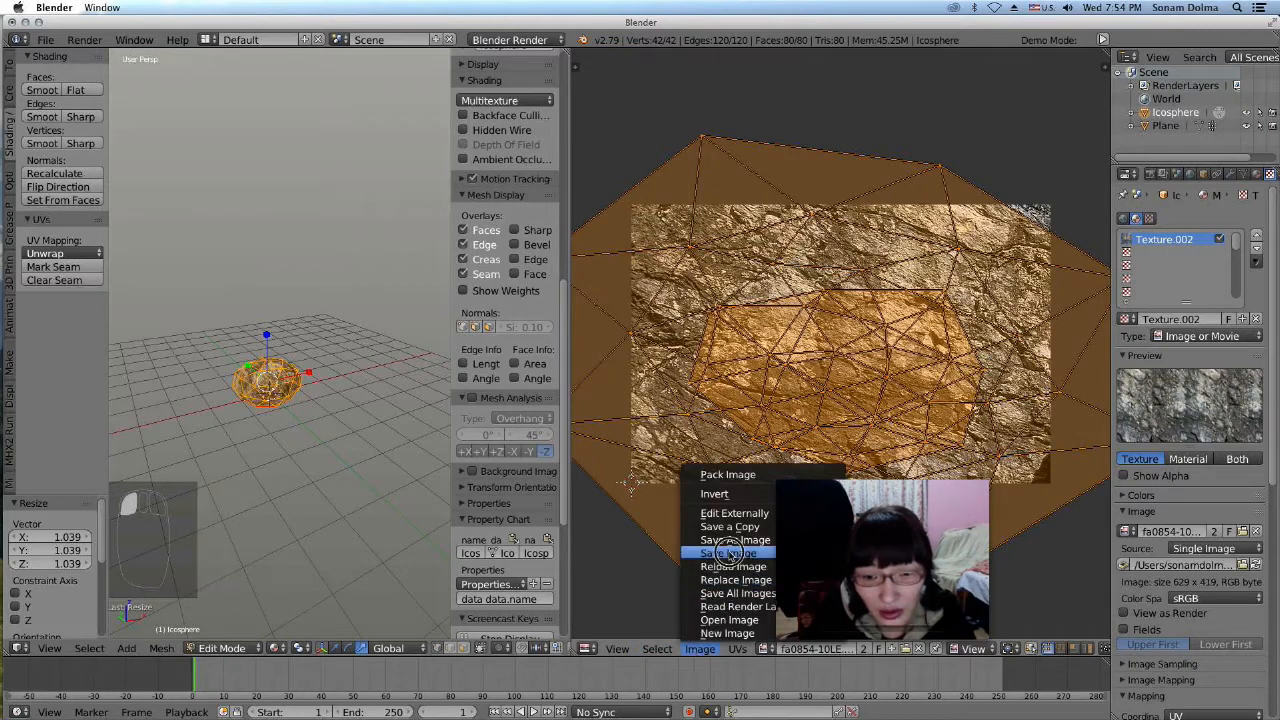
click(730, 554)
Merge the image editor area back into a single 3D view and switch the icosphere to Object Mode
drag(566, 53, 630, 70)
click(218, 648)
click(230, 656)
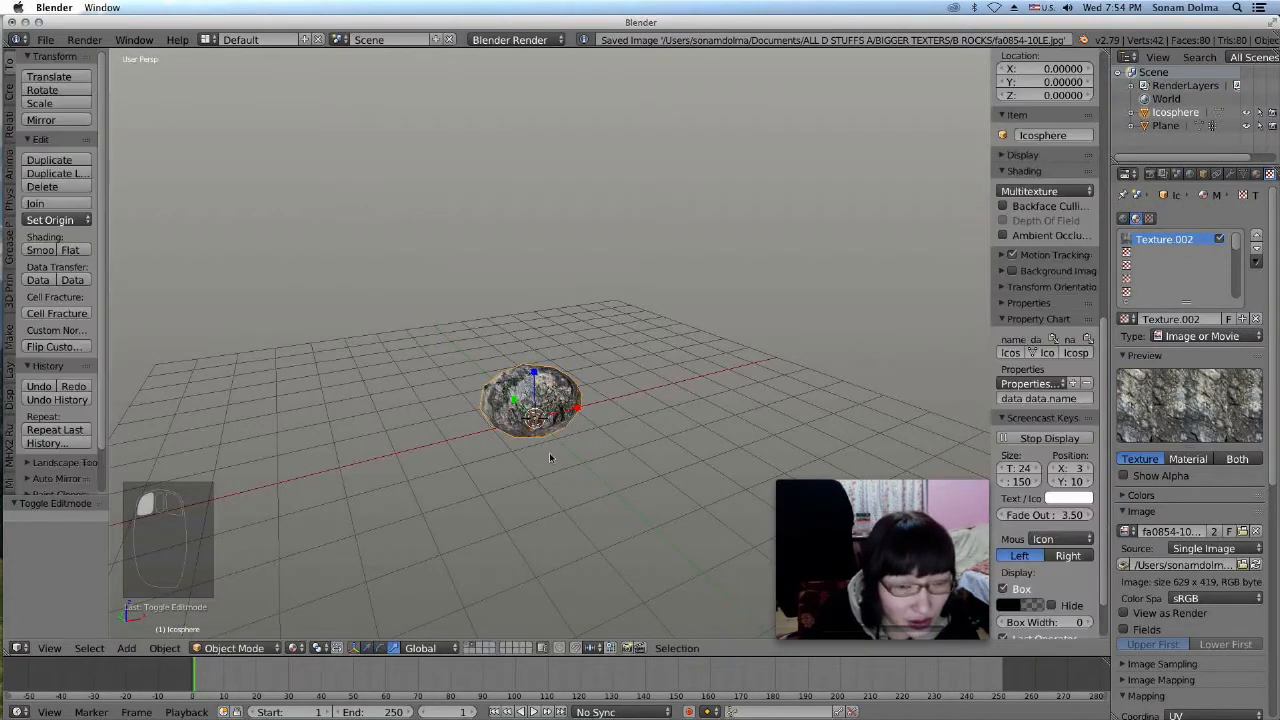
Apply smooth shading to the textured icosphere and keep it selected
click(36, 251)
scroll(545, 449, up, 1)
scroll(541, 432, down, 3)
right_click(503, 477)
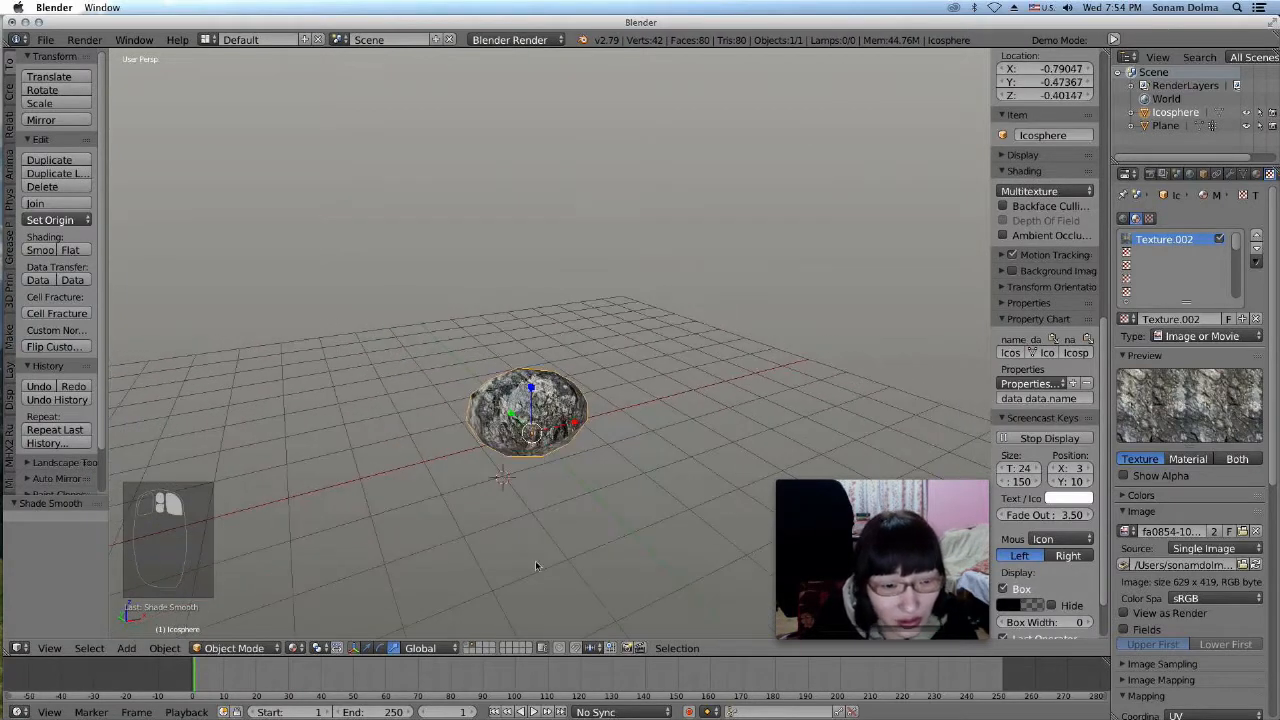
scroll(554, 395, down, 3)
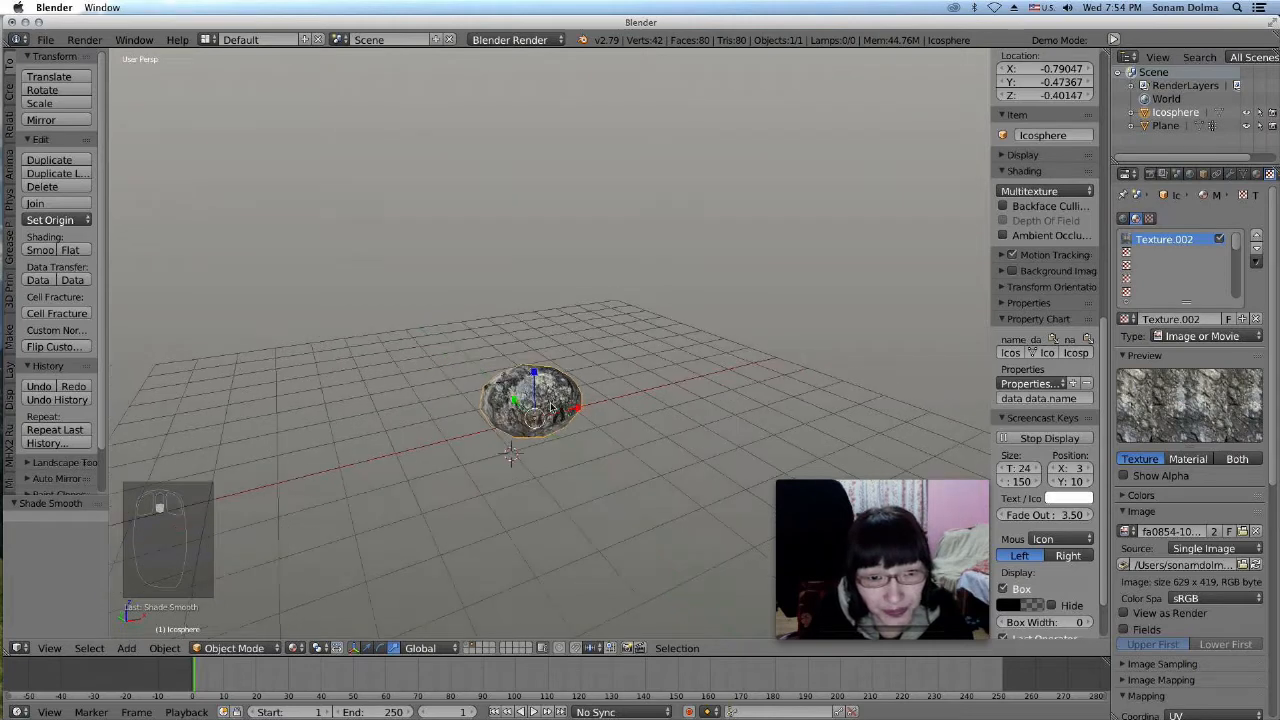
Move the icosphere to the first layer and show that layer with the cliff landscape
key(m)
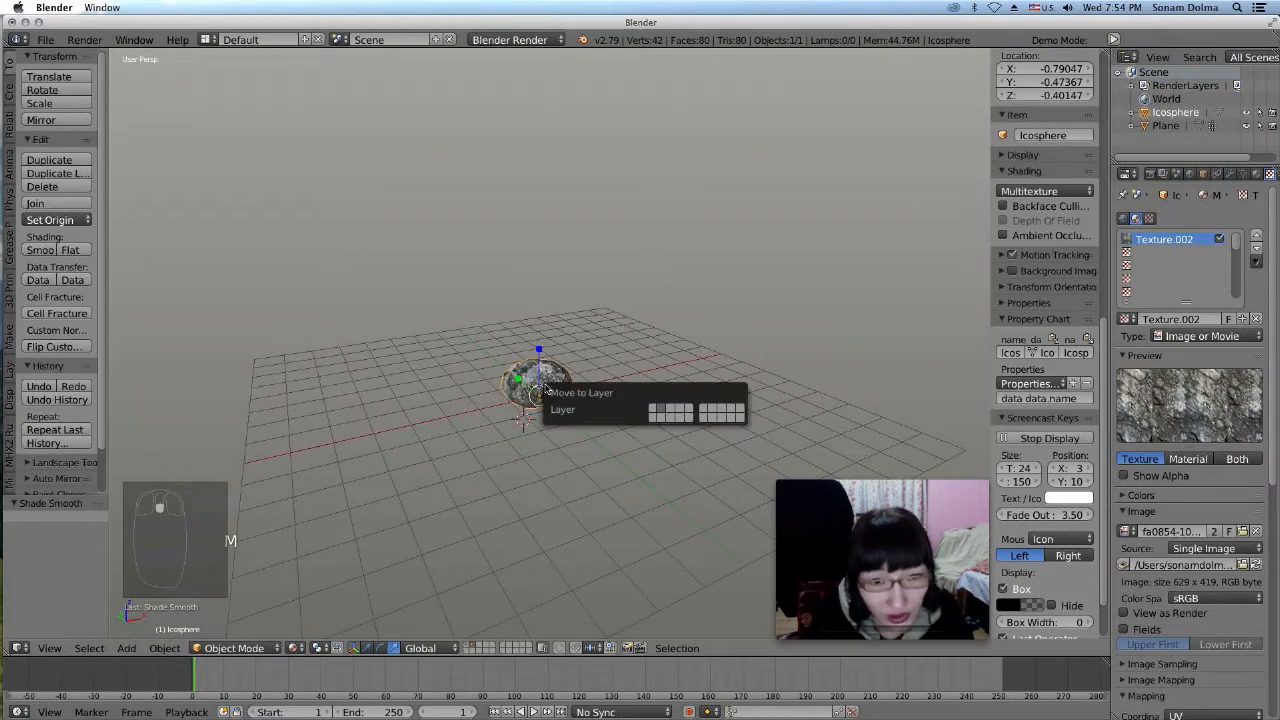
click(656, 410)
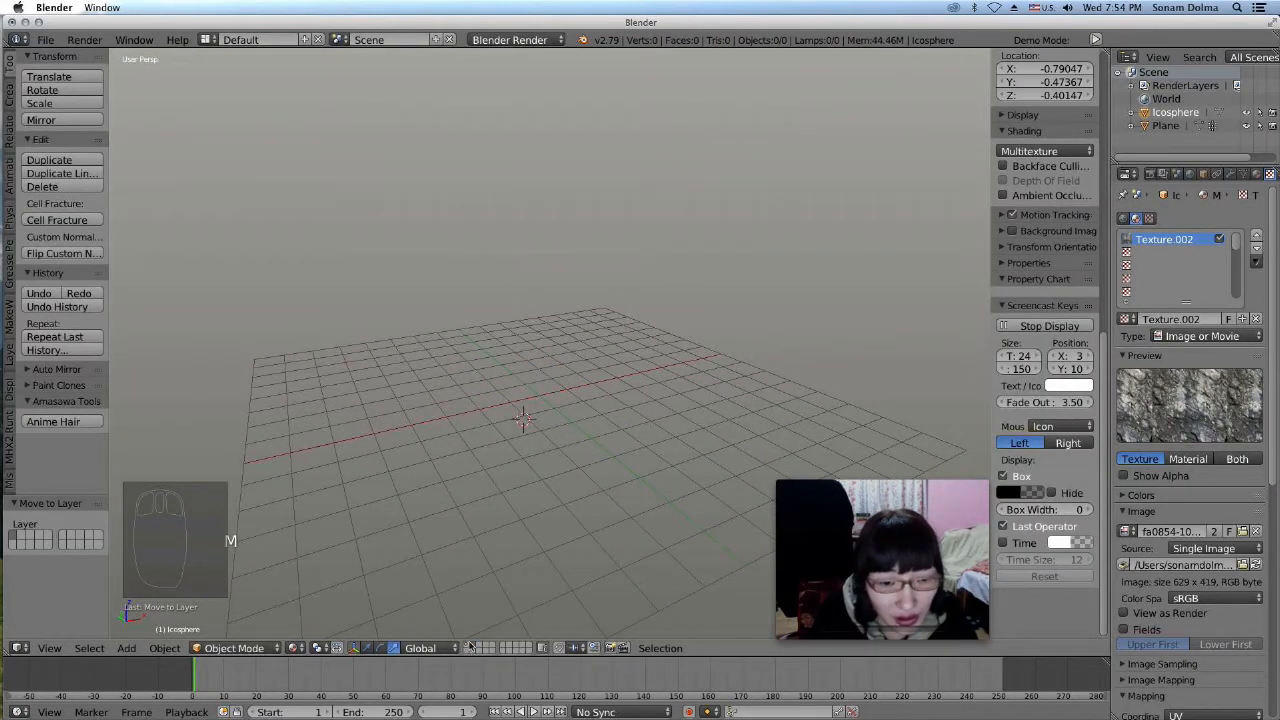
click(482, 645)
Move the icosphere rock up onto the cliff's top edge and scale it by about 1.161
key(g)
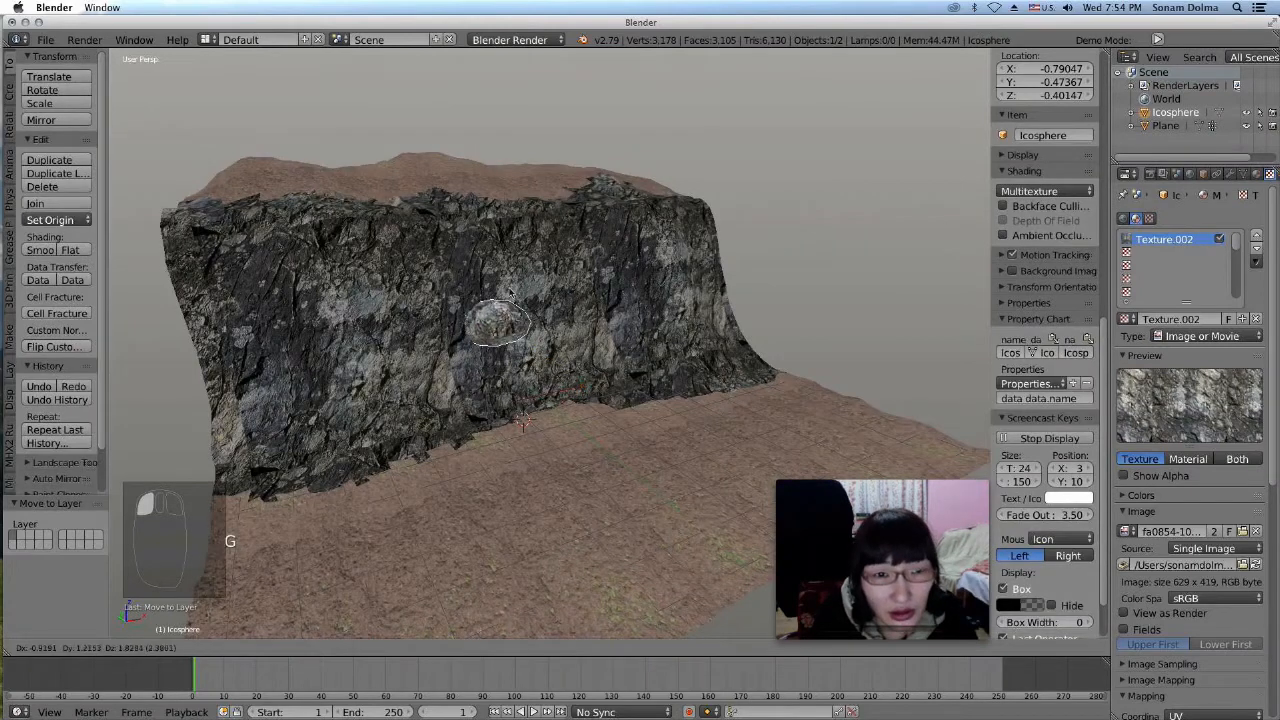
click(435, 224)
key(s)
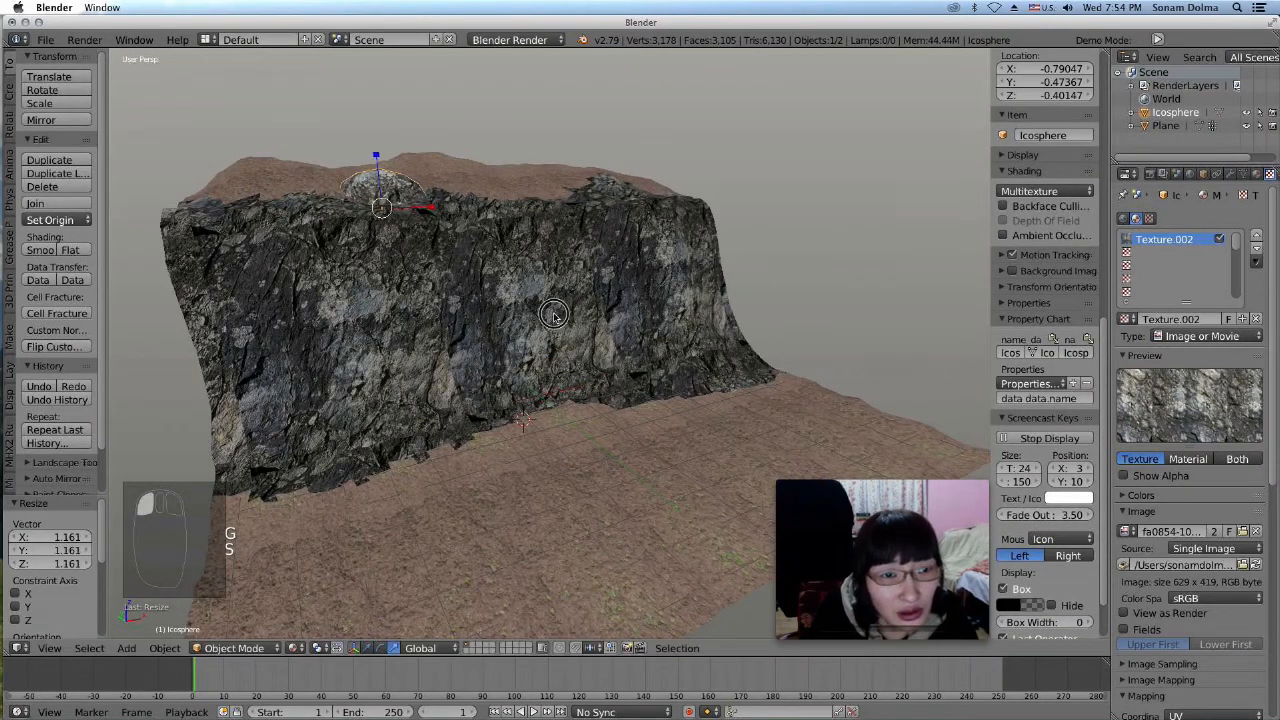
Adjust the rock's position on the cliff top from two view angles, ending with a shift of about 0.157, 0.010, -0.052
key(g)
click(538, 284)
middle_drag(538, 284, 490, 276)
key(g)
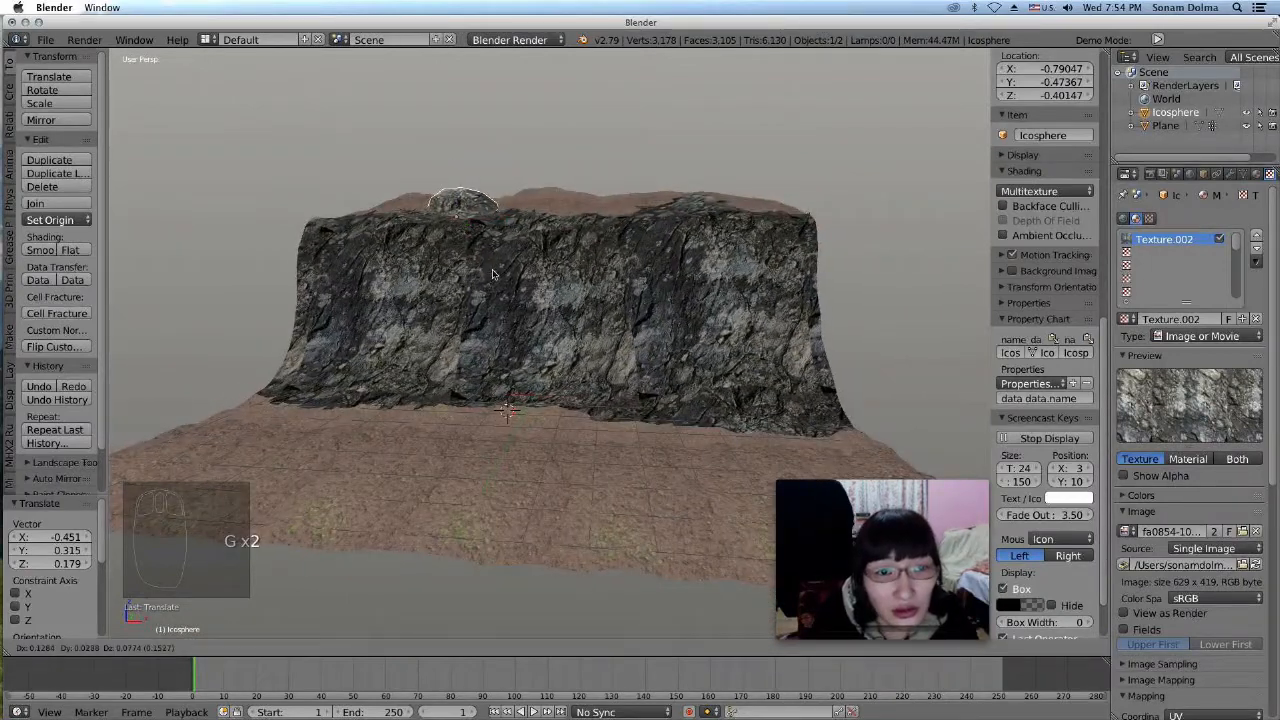
click(493, 279)
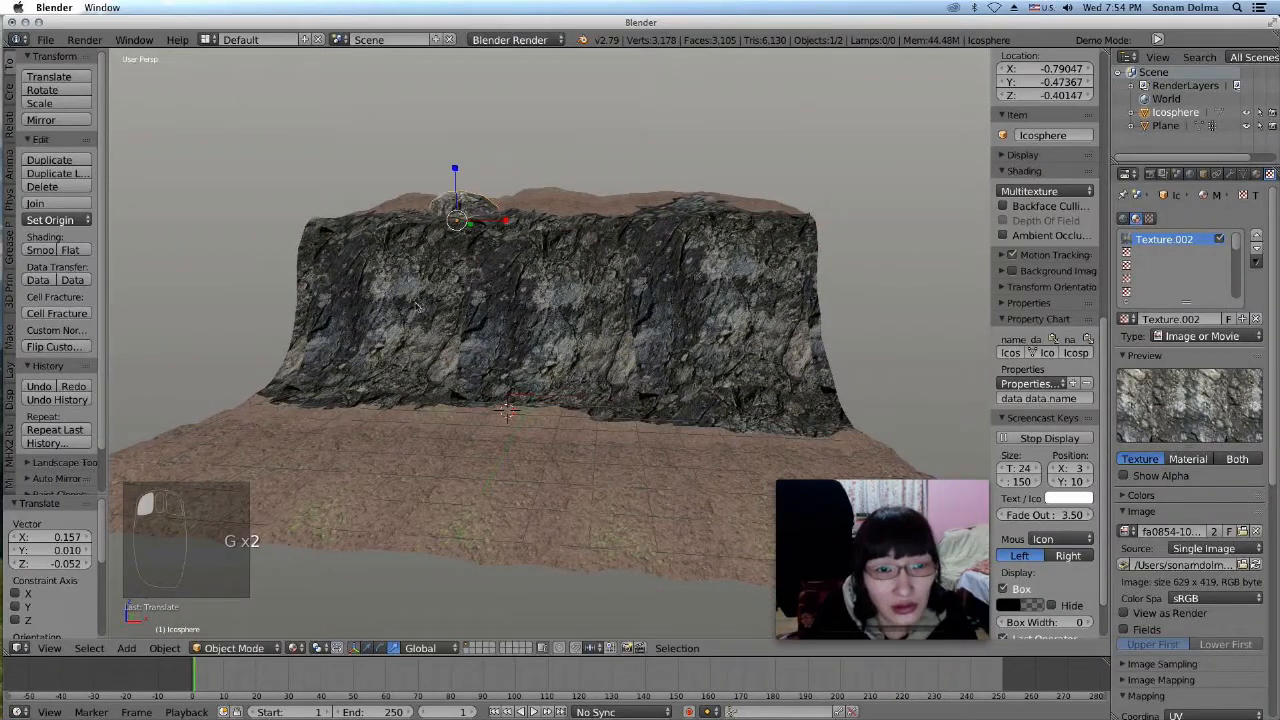
In top view, duplicate the rock three times, spacing the copies in a row along the cliff's top edge
click(49, 648)
click(72, 586)
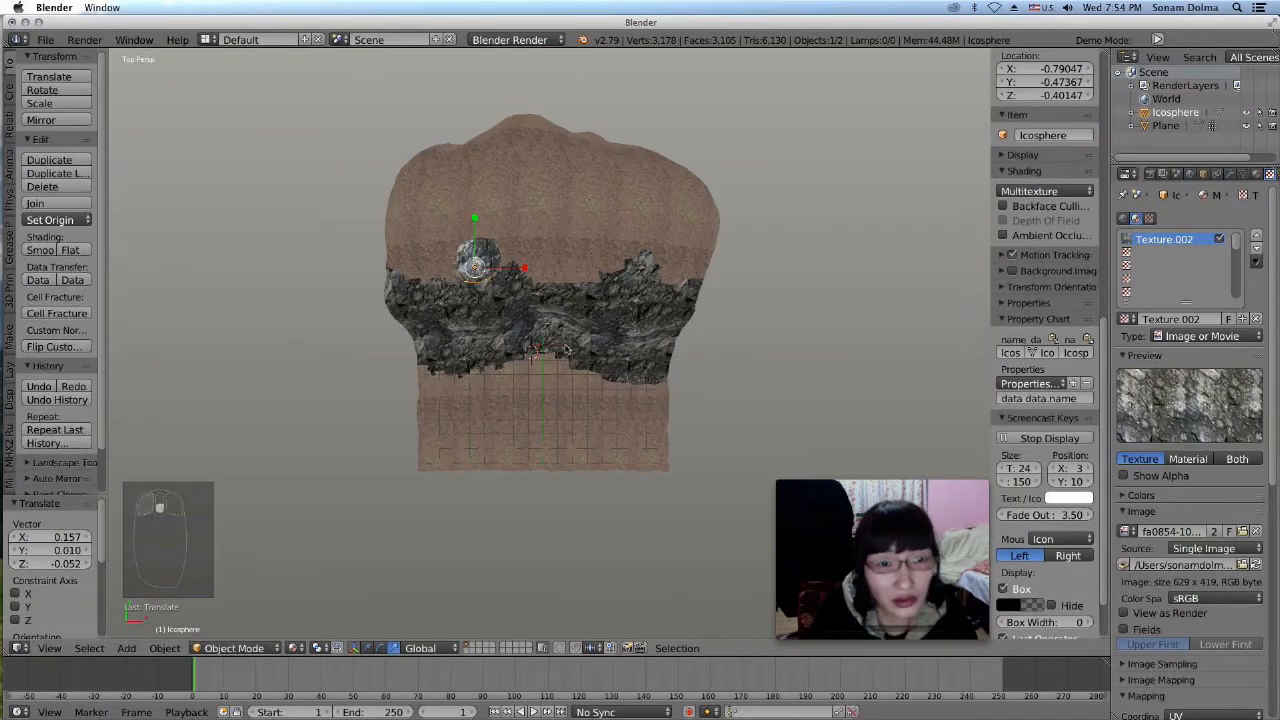
key(shift+d)
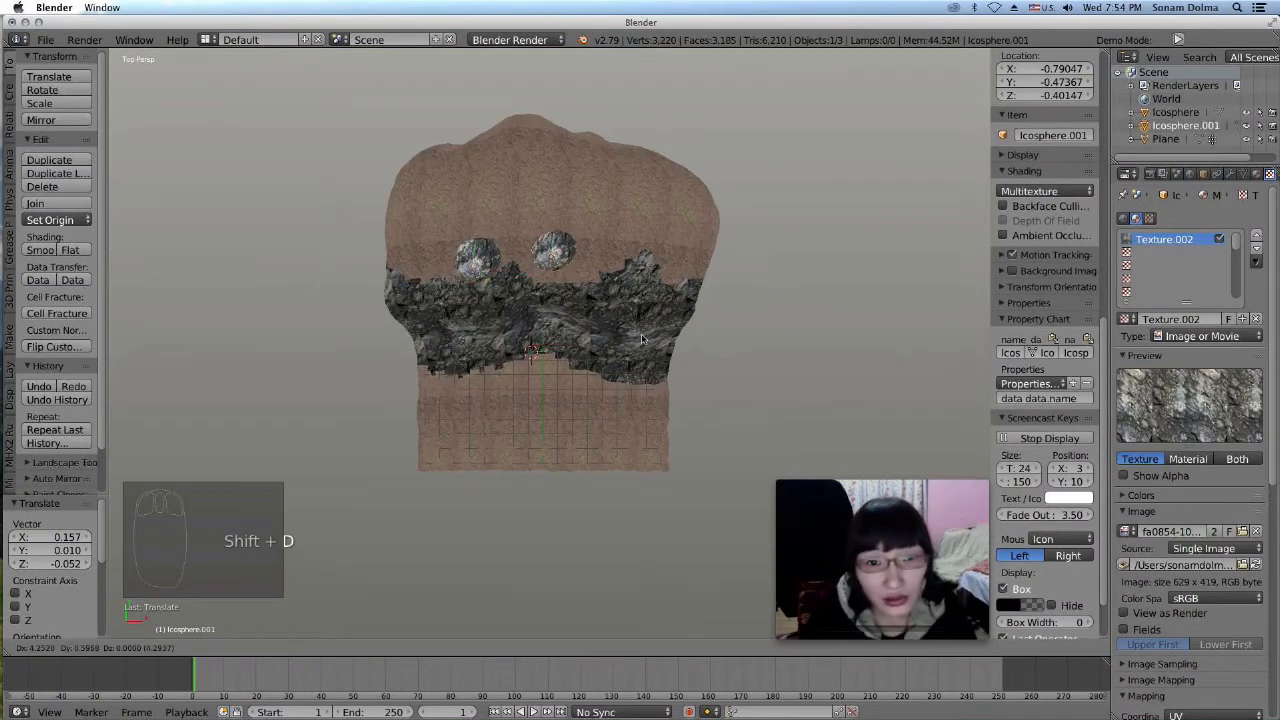
click(655, 363)
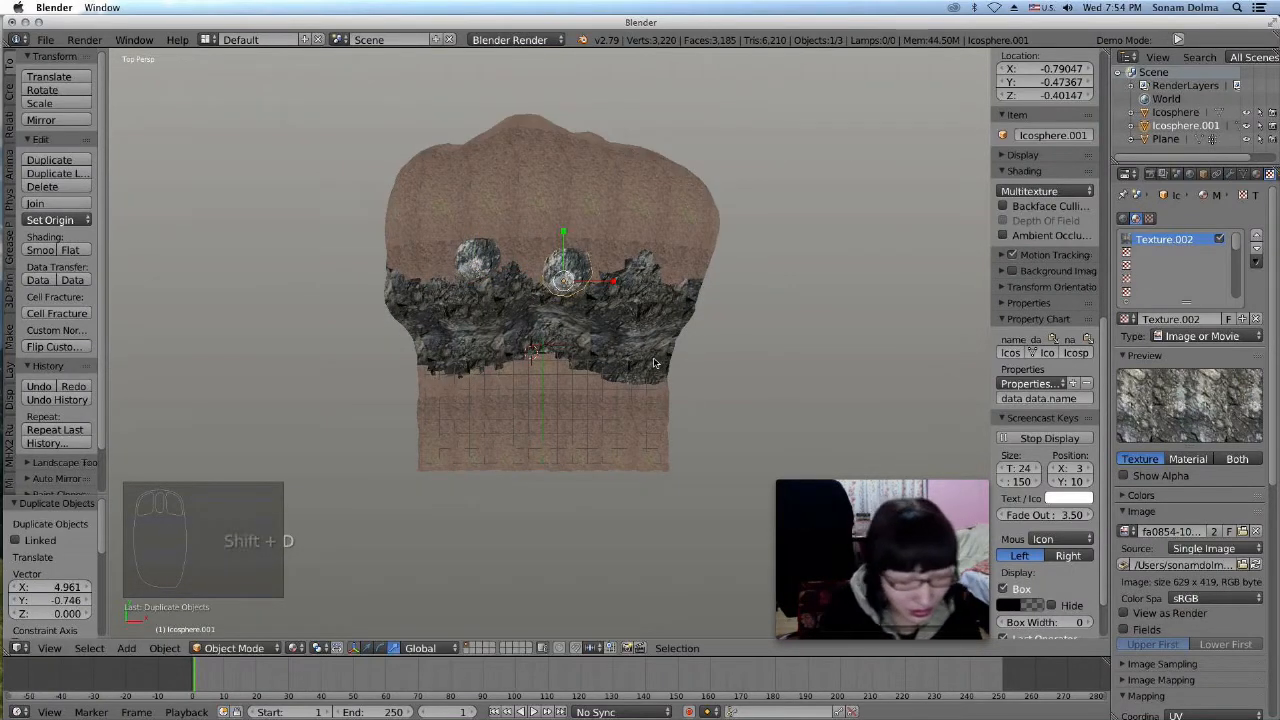
key(shift+d)
click(613, 358)
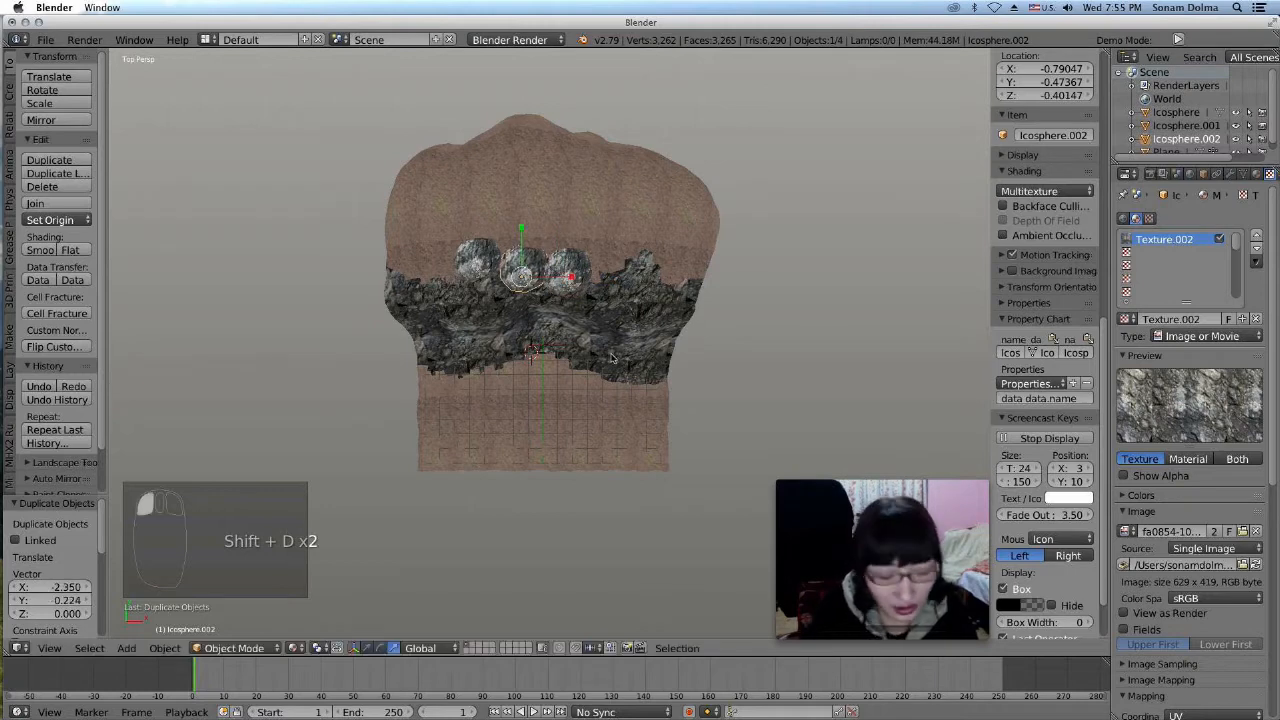
key(shift+d)
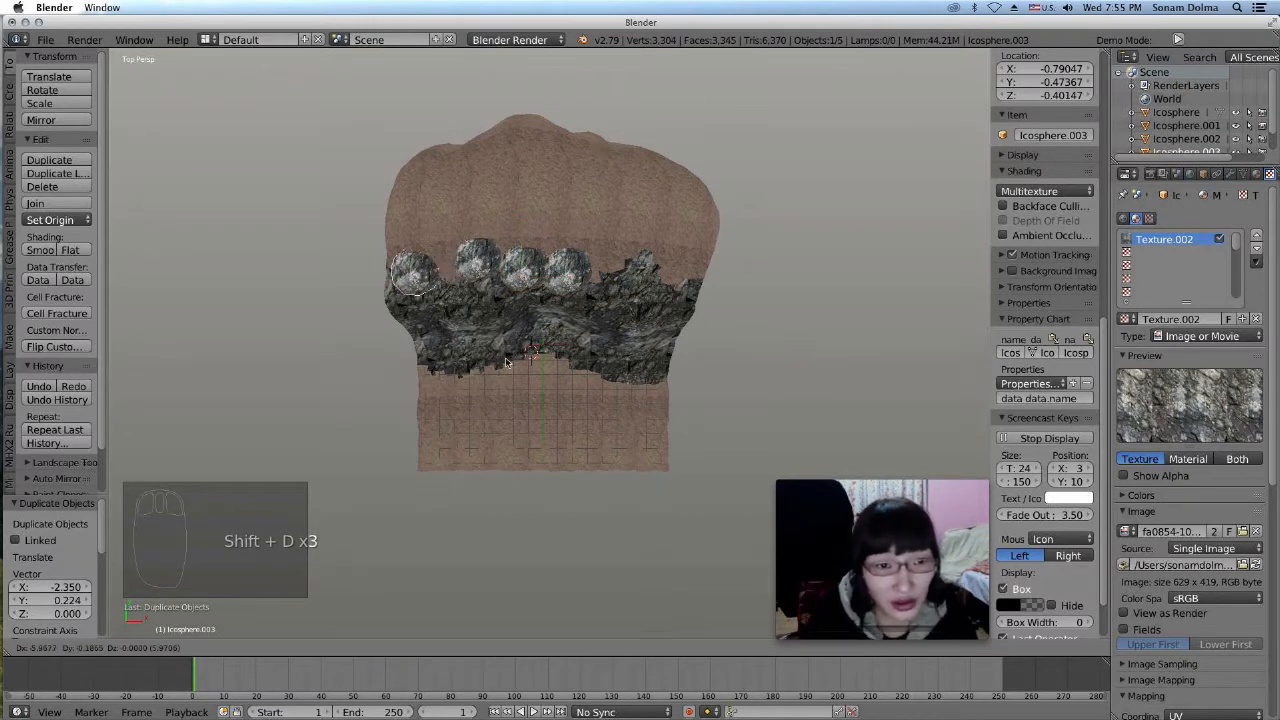
click(519, 355)
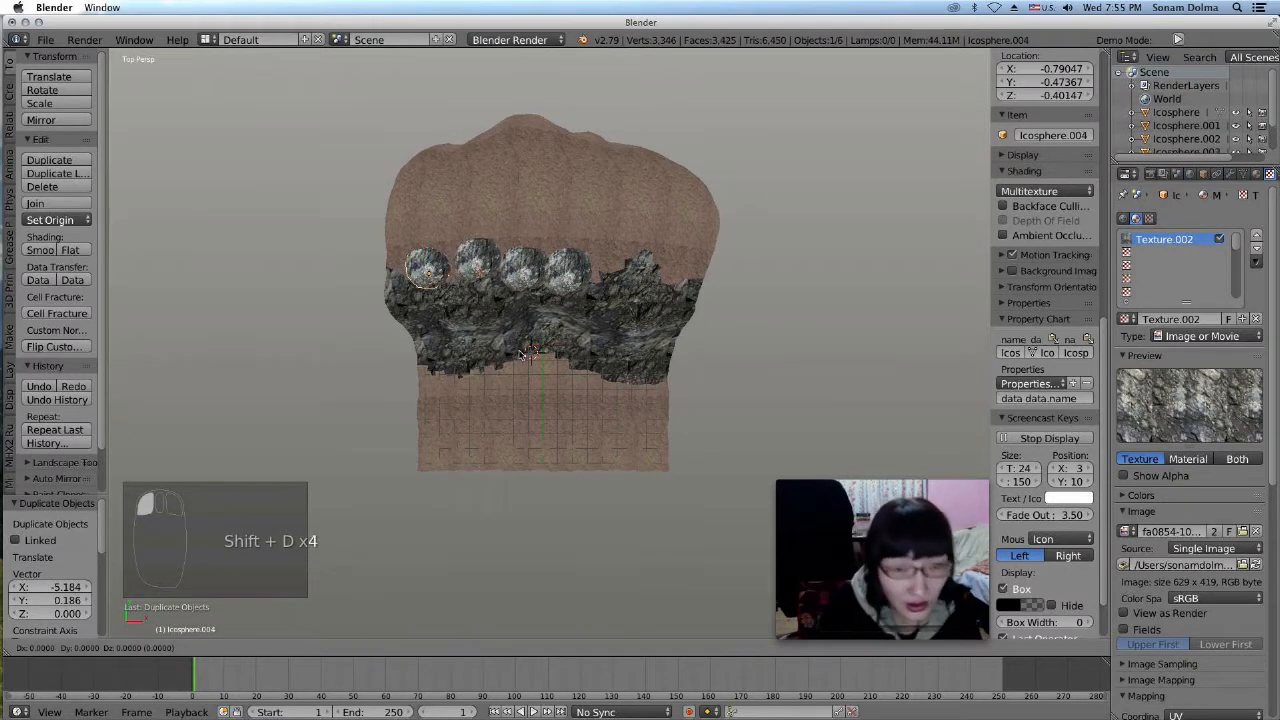
Duplicate the rock a fourth time and move the copy down to the foot of the cliff, right of centre
key(shift+d)
click(673, 465)
middle_drag(655, 455, 617, 356)
scroll(617, 356, up, 4)
key(g)
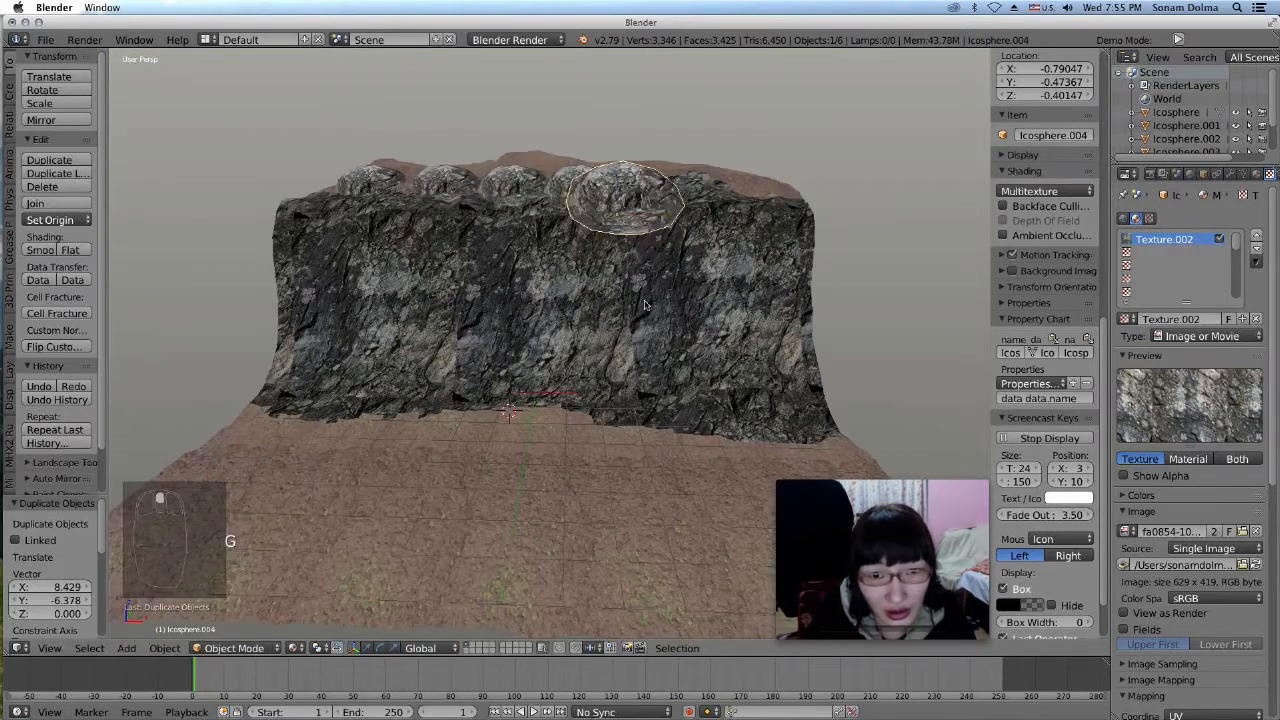
click(639, 526)
middle_drag(639, 526, 653, 511)
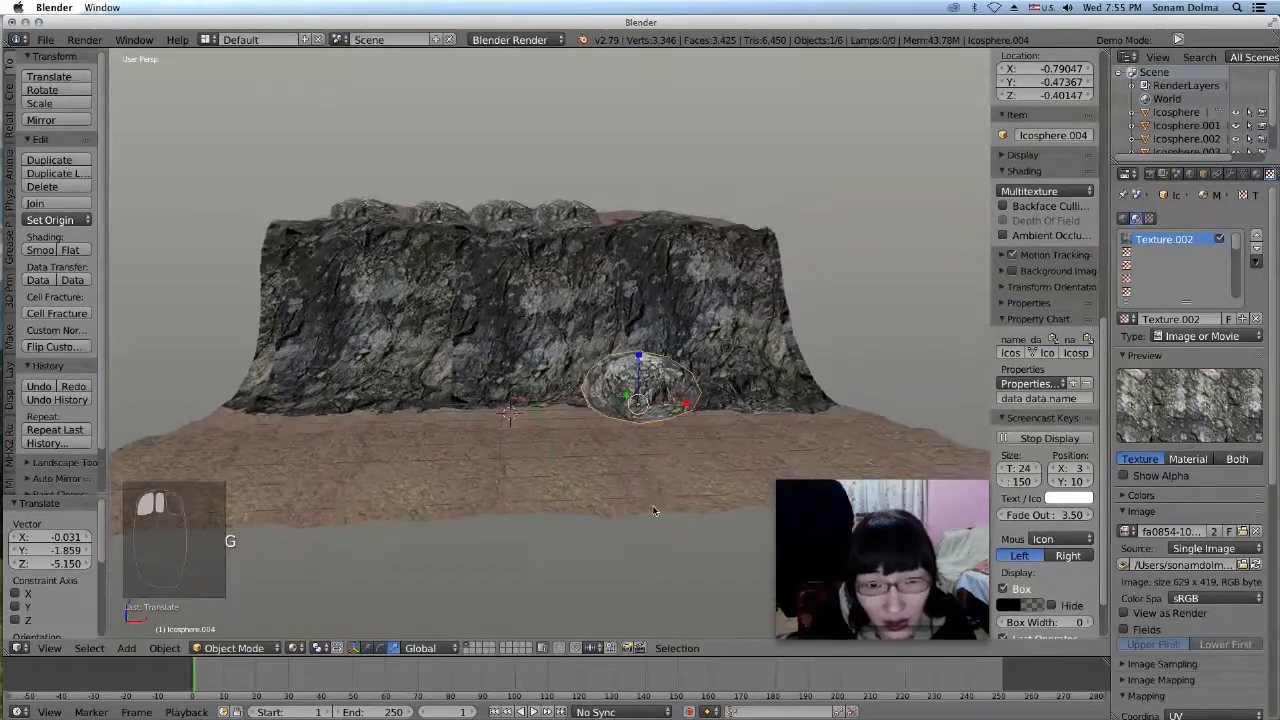
Shift the foot rock sideways and push it back along Y into the cliff wall
scroll(653, 511, up, 4)
key(g)
click(704, 505)
key(g)
key(y)
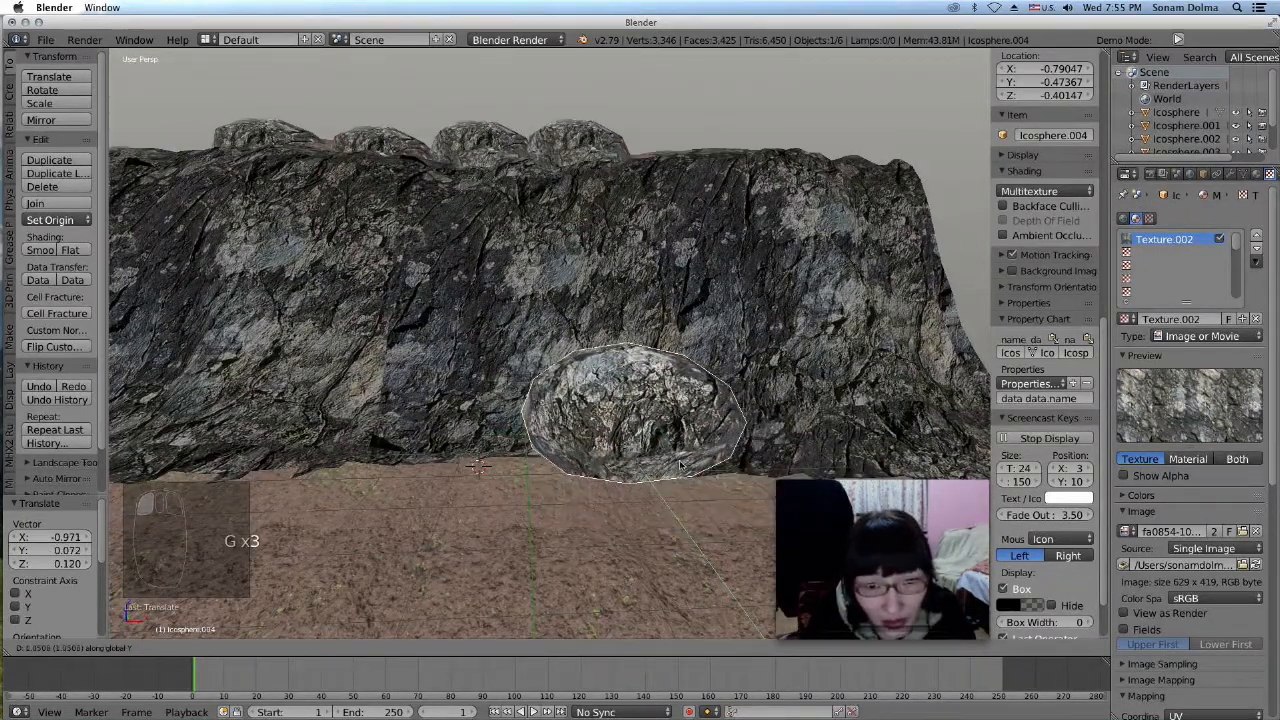
click(671, 450)
Lower the foot rock onto the ground, scale it by about 0.739 and shift it about 0.265 along X
key(g)
click(650, 500)
key(s)
click(683, 536)
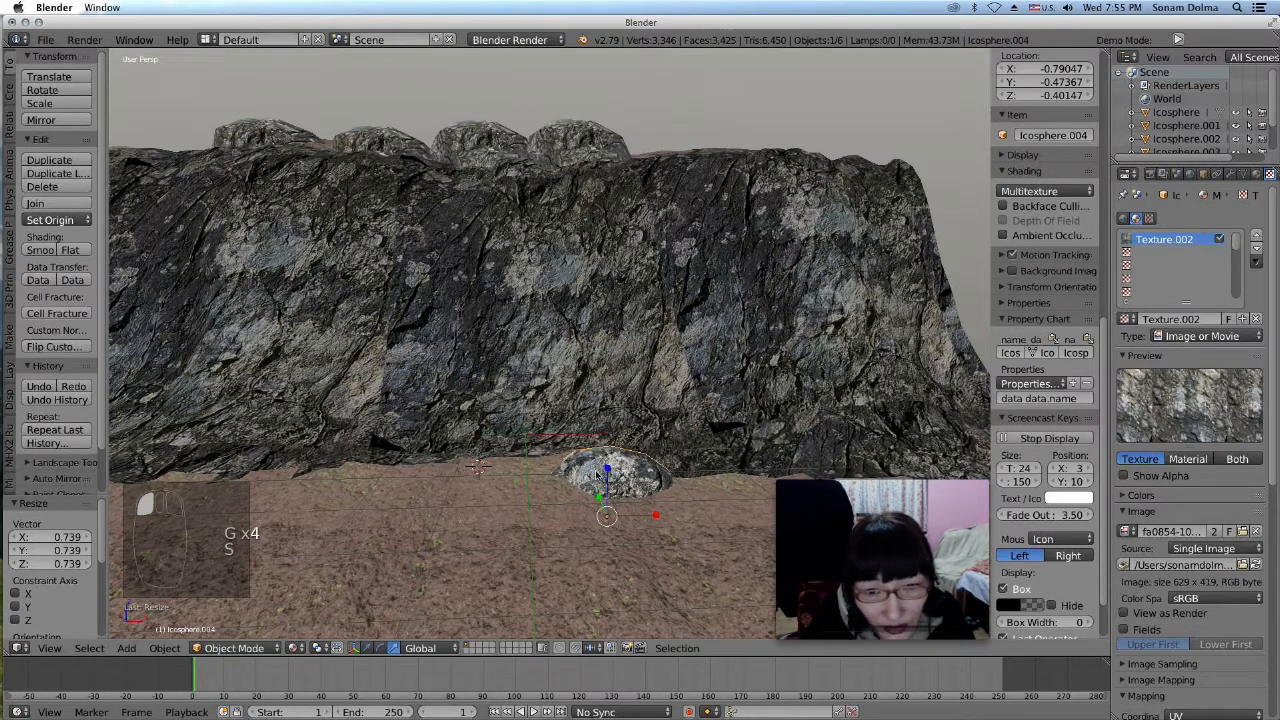
key(g)
click(652, 465)
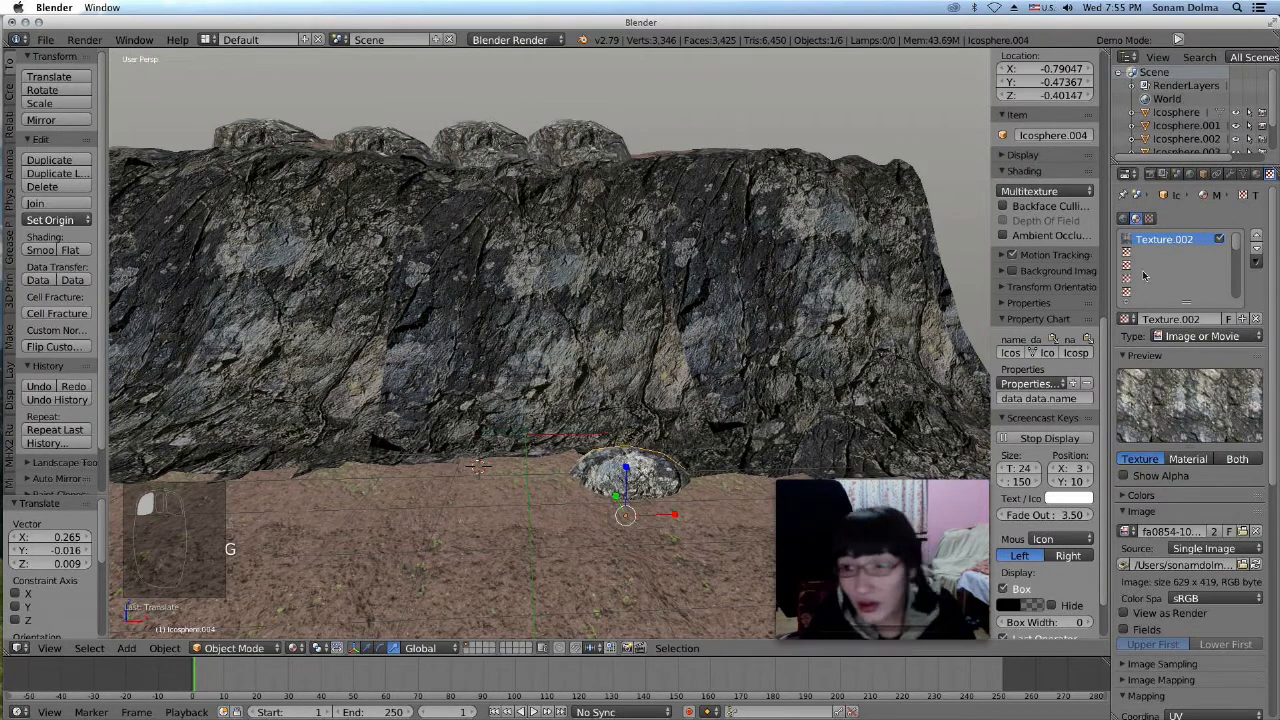
Set the rock material's diffuse intensity to 0.488
click(1256, 174)
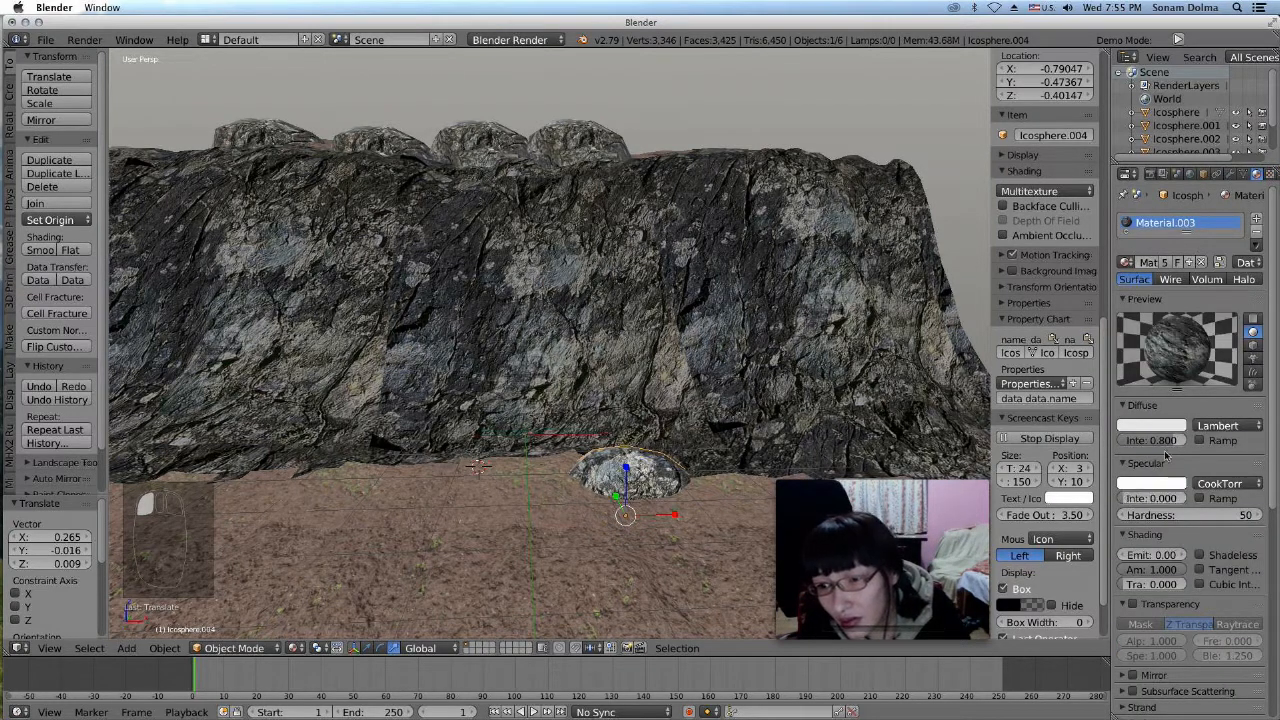
drag(1151, 440, 1138, 440)
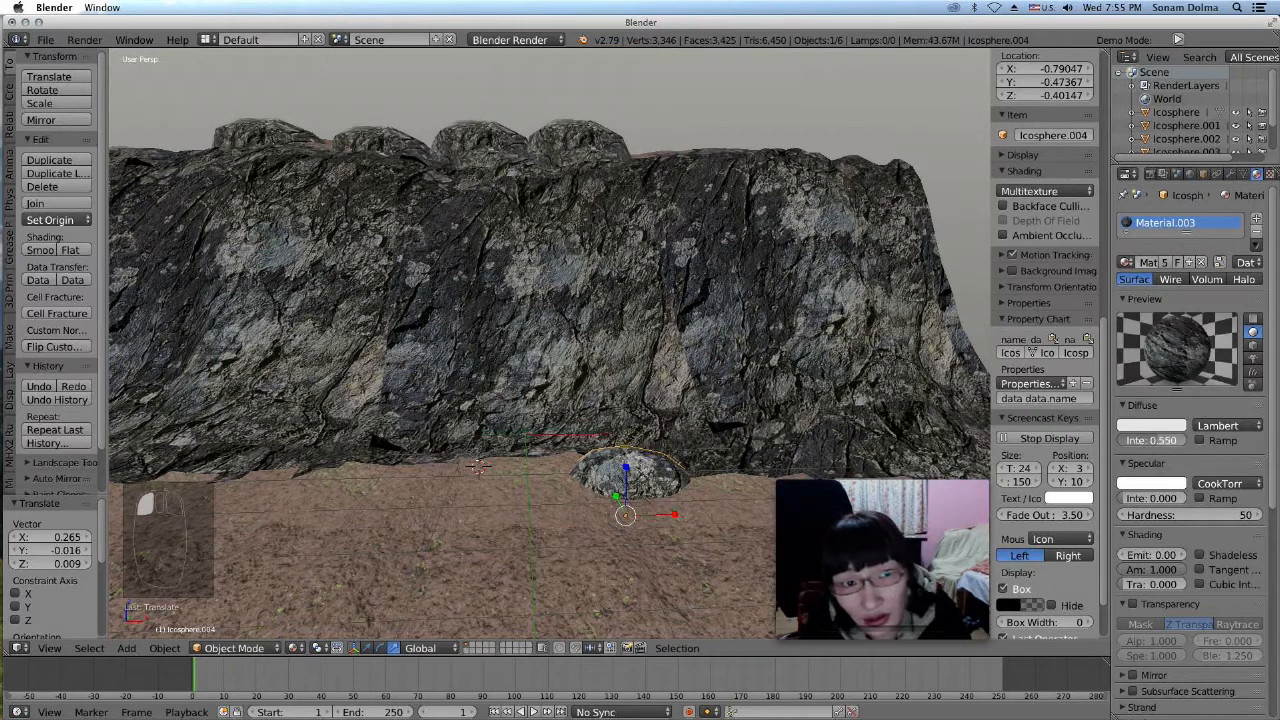
Raise the foot rock slightly, stretch it by about 1.256 in Z and 1.278 in X, and shift it about 0.700 along X
key(s)
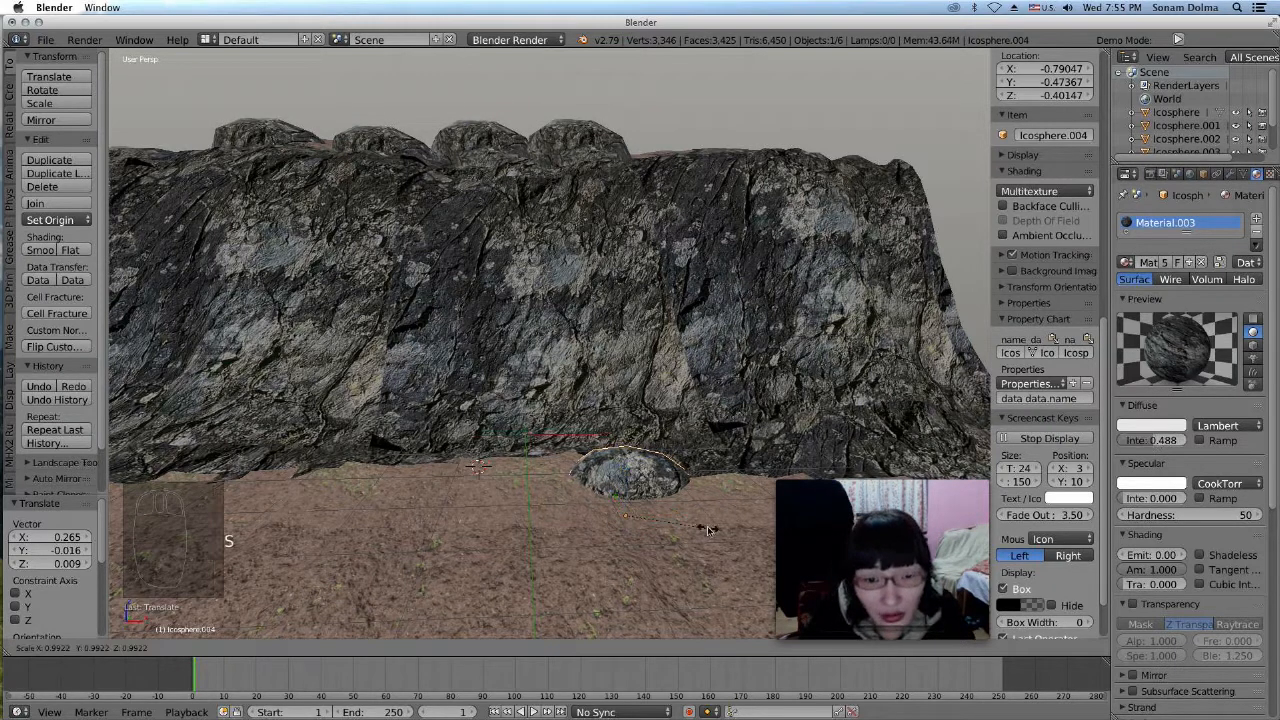
key(g)
click(673, 490)
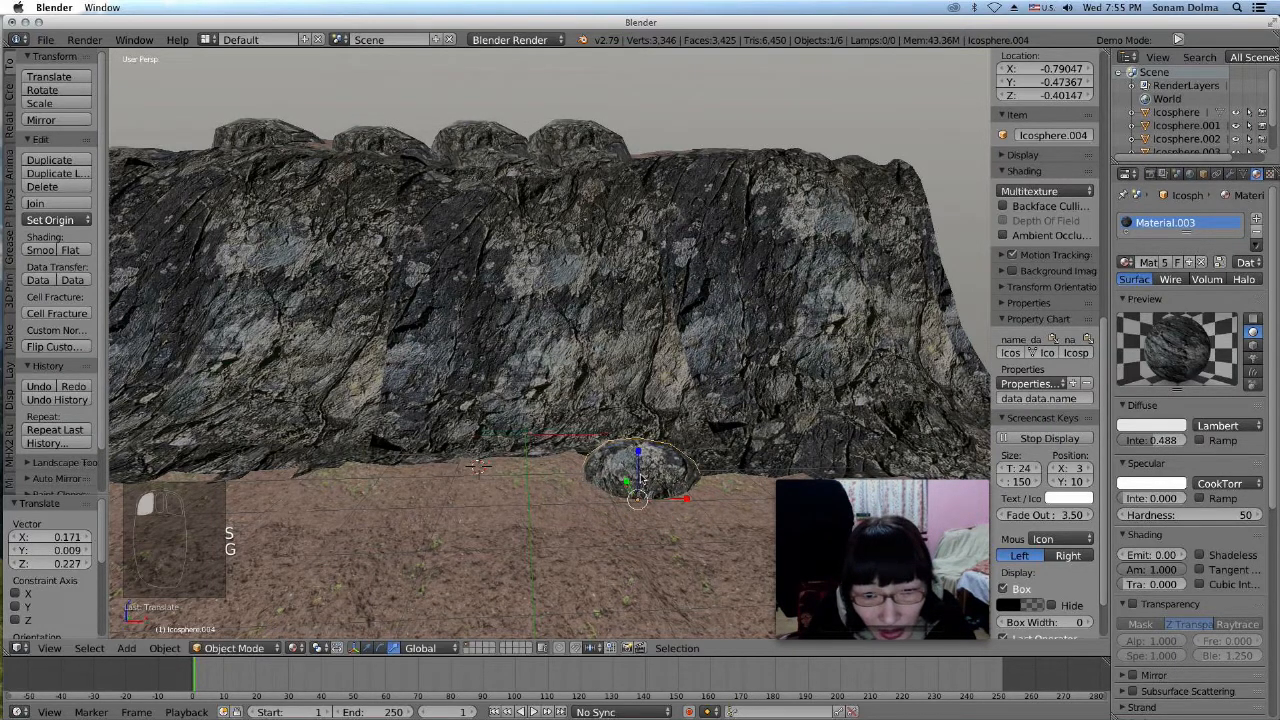
key(s)
click(684, 503)
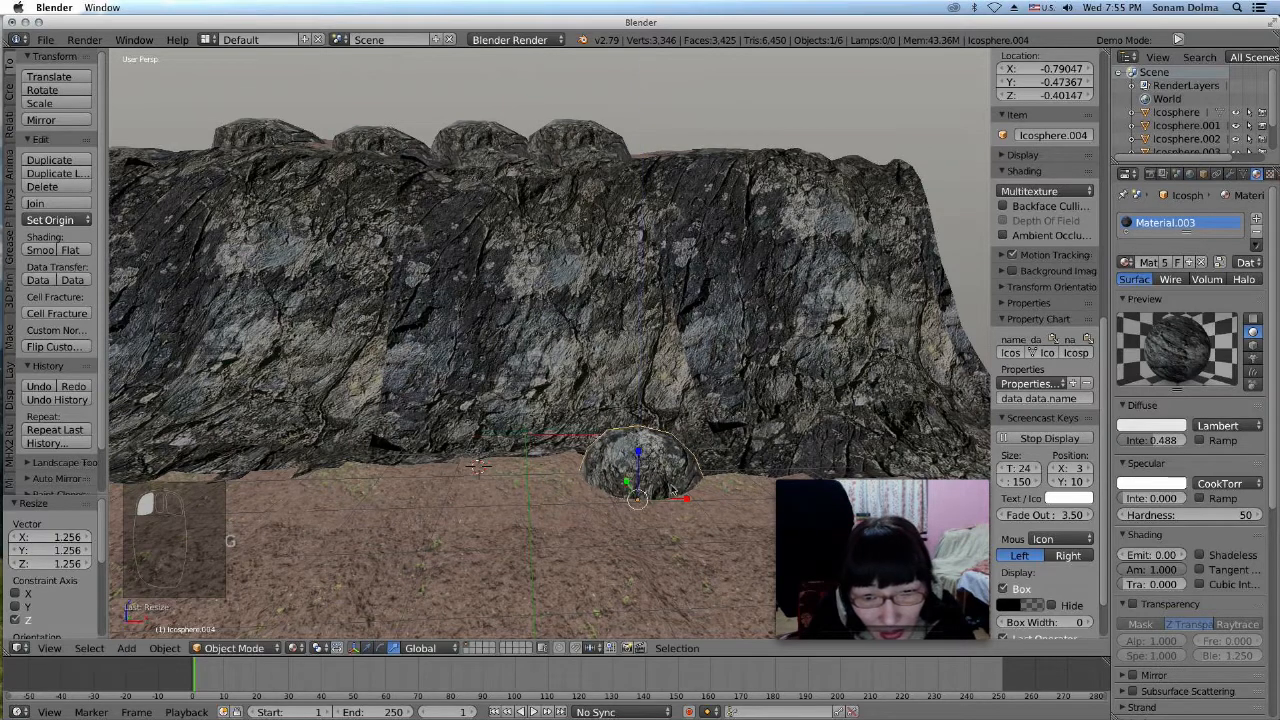
drag(688, 506, 701, 503)
key(g)
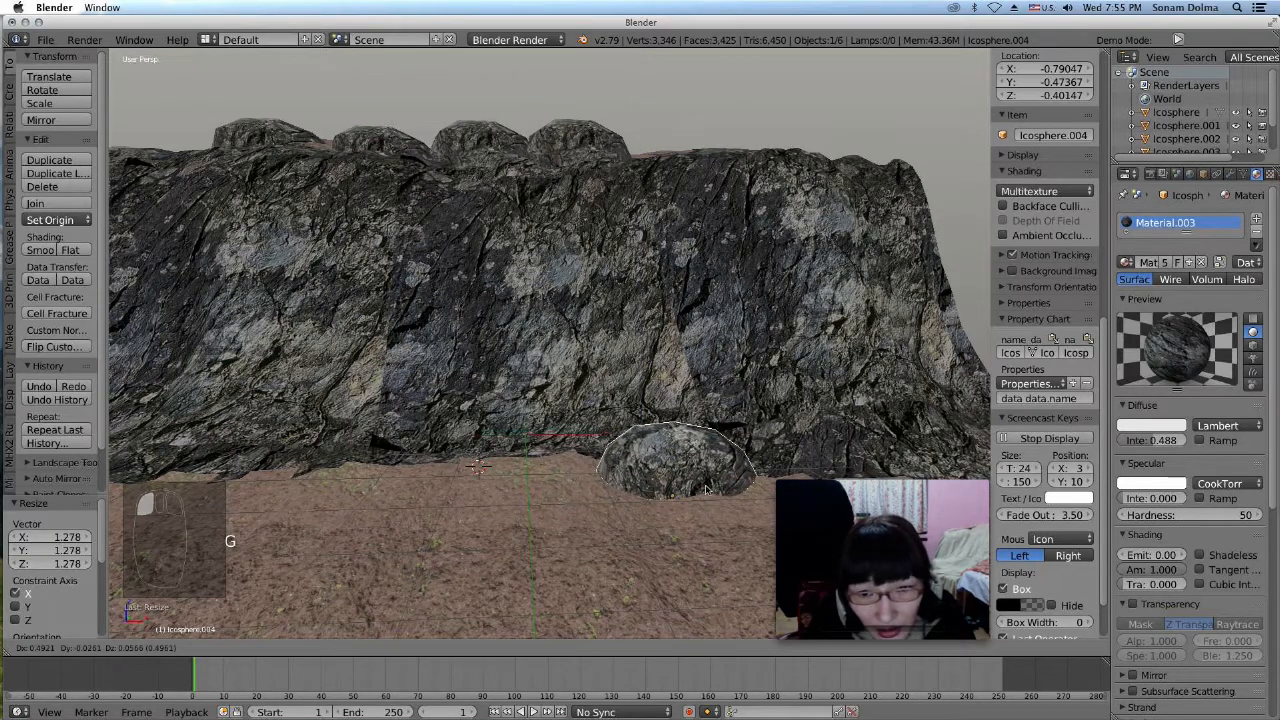
click(717, 490)
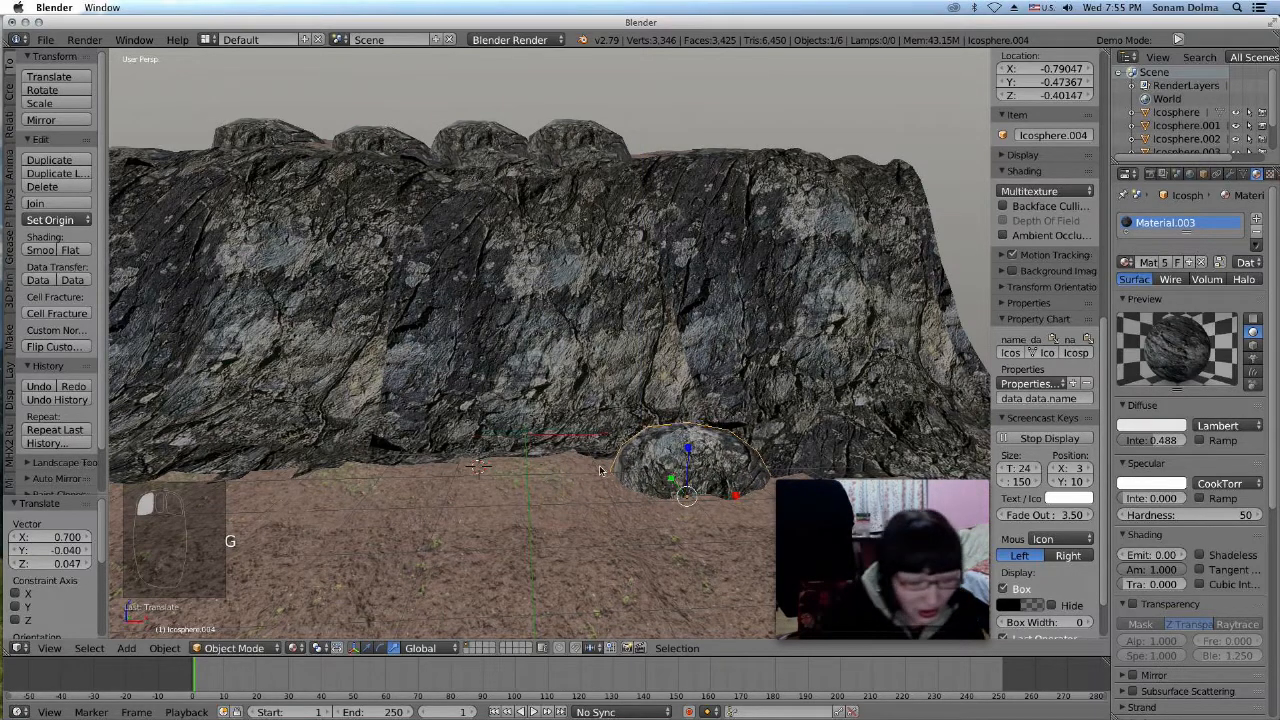
Duplicate the foot rock about 4.6 units to its left, scale the copy by about 0.970 and stretch it by 1.186 in Z
key(shift+d)
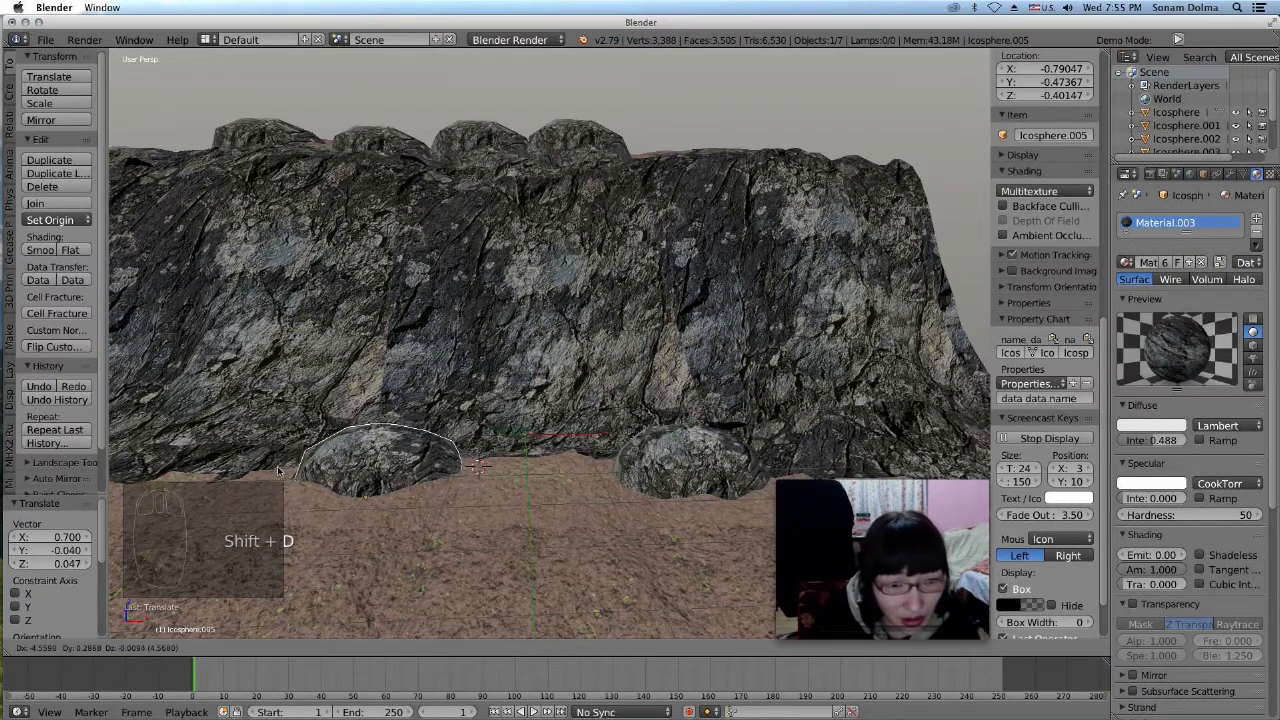
click(283, 470)
key(s)
click(431, 508)
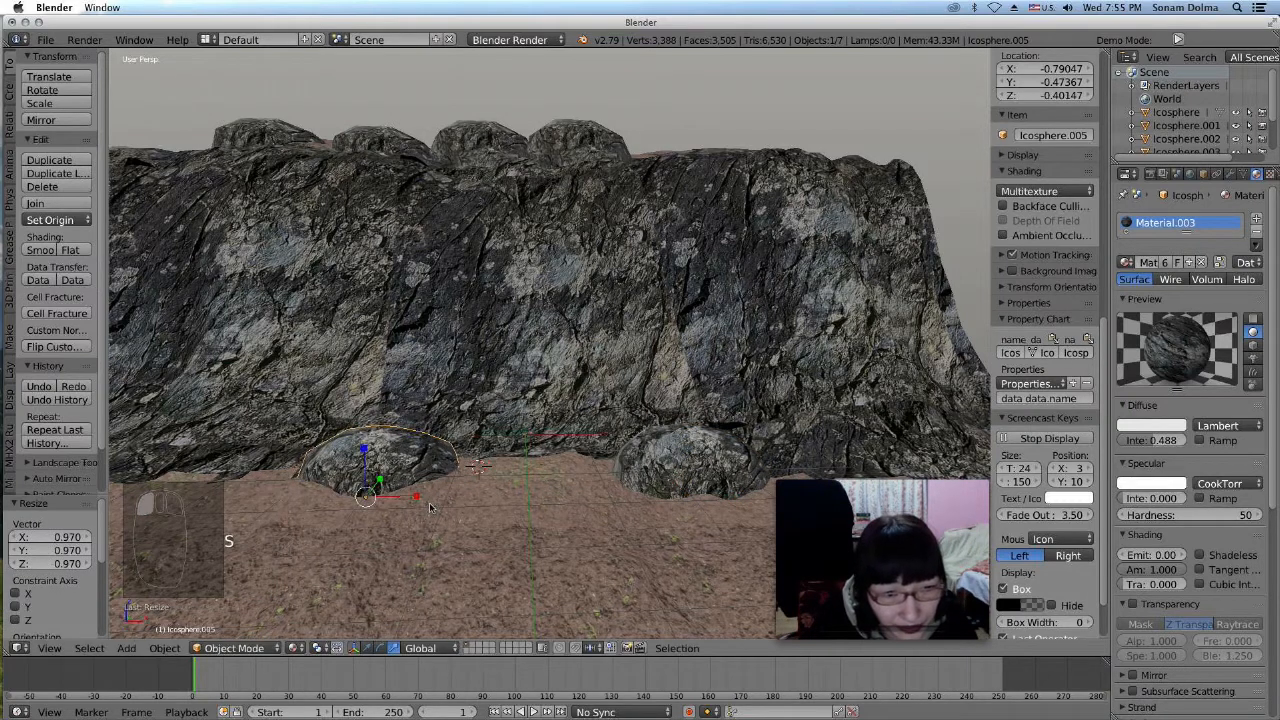
drag(367, 452, 368, 442)
Shift the left foot rock slightly, scale it down by about 0.520 and settle it against the cliff base
key(g)
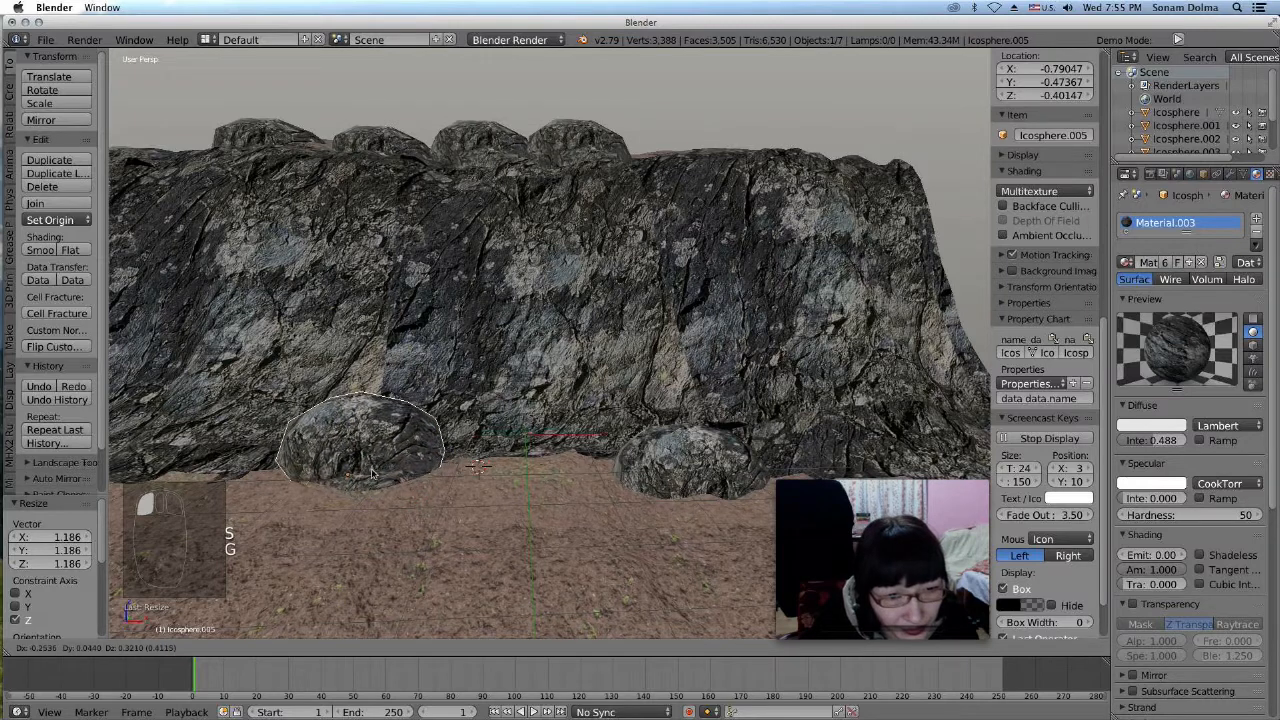
click(370, 478)
key(s)
click(420, 506)
key(g)
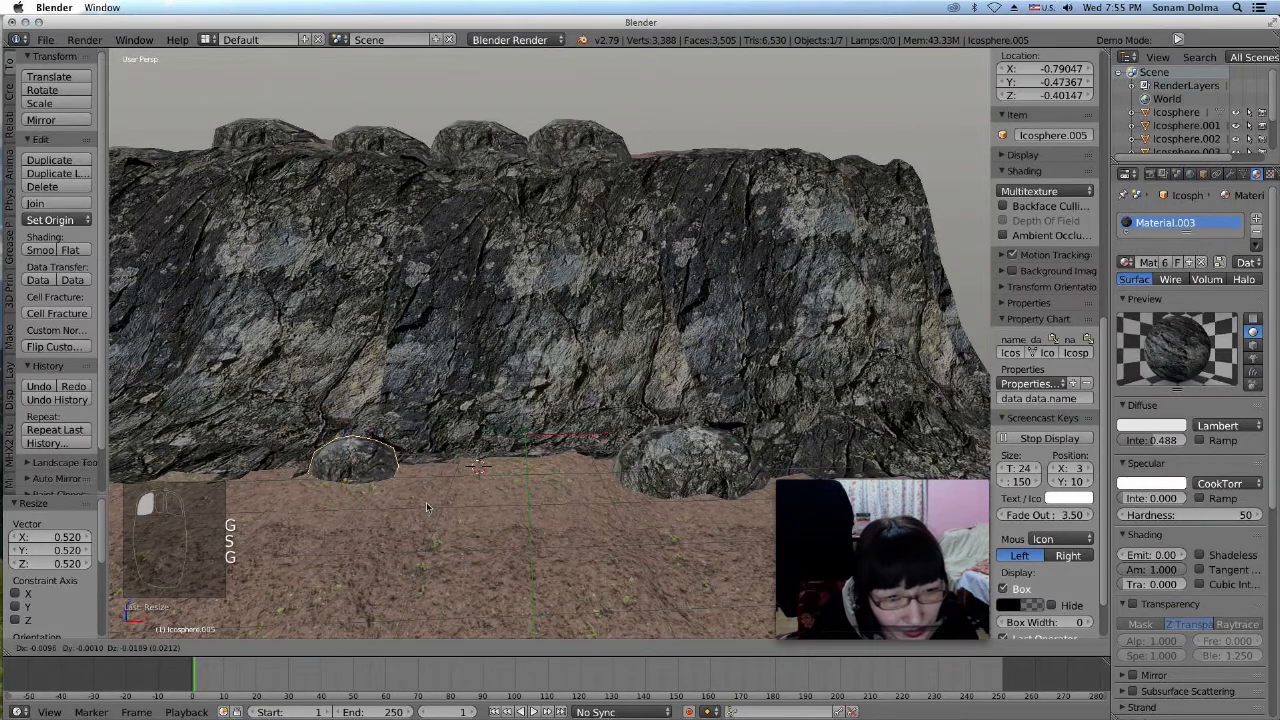
click(426, 508)
Duplicate the small left rock, shrink the copy to a pebble and place it just left of the large foot rock
key(shift+d)
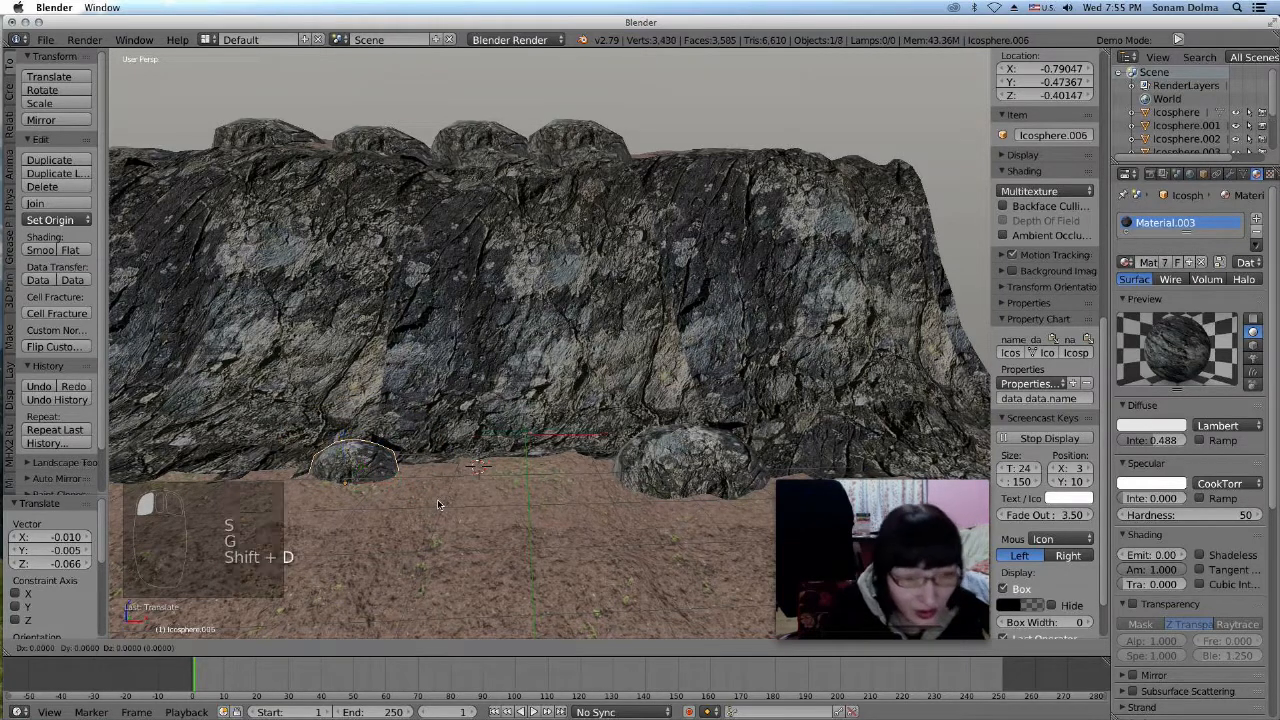
click(581, 491)
key(s)
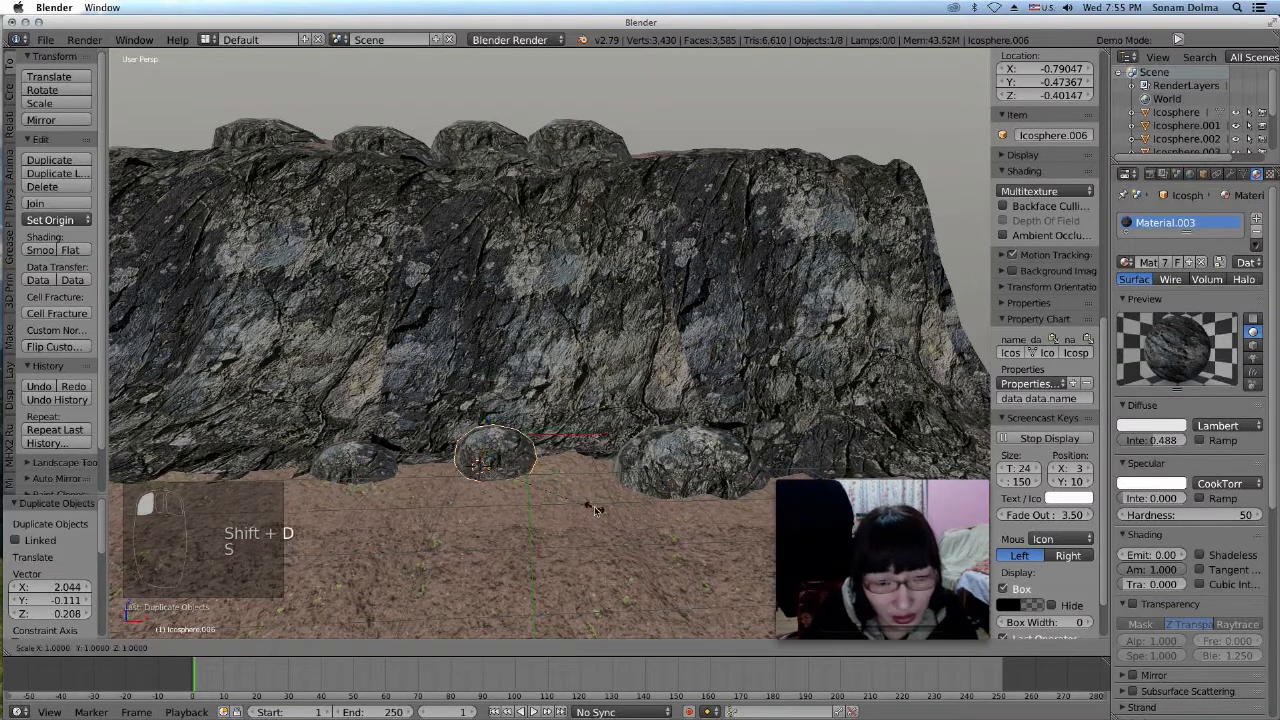
click(578, 505)
key(g)
click(598, 481)
key(s)
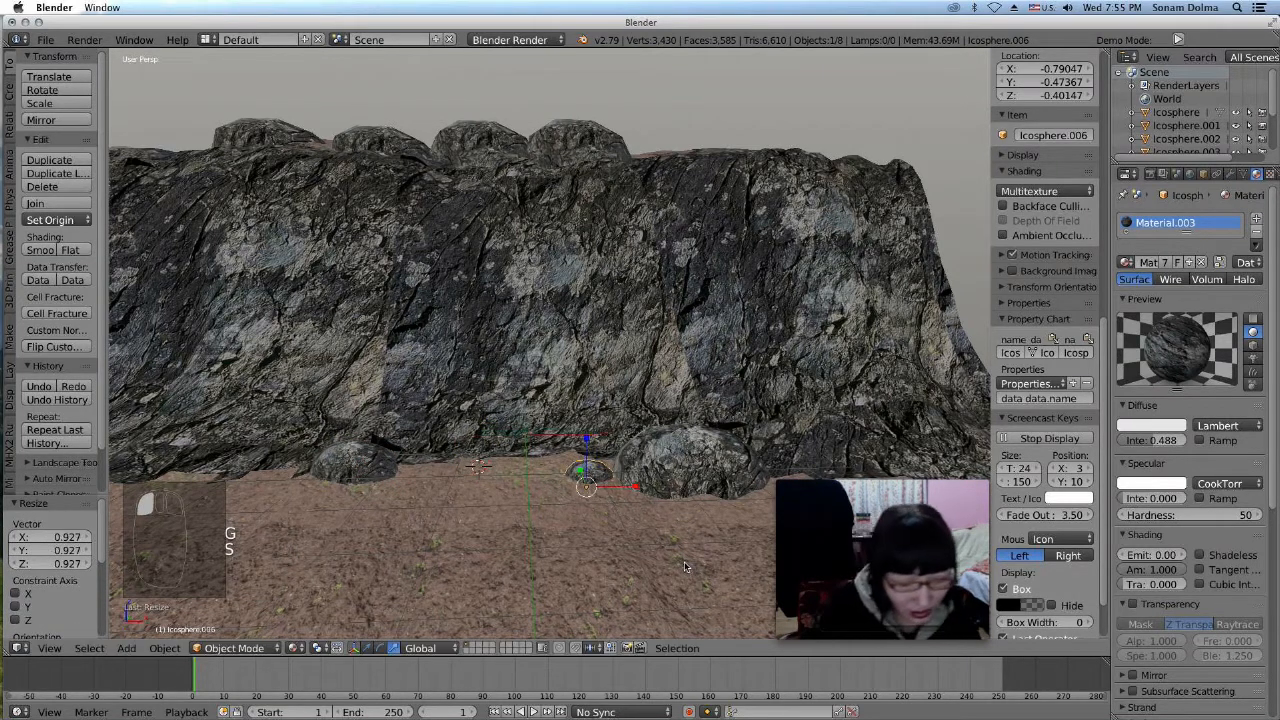
Duplicate the pebble slightly up and to its left, and push the copy about 2.317 back along Y
key(shift+d)
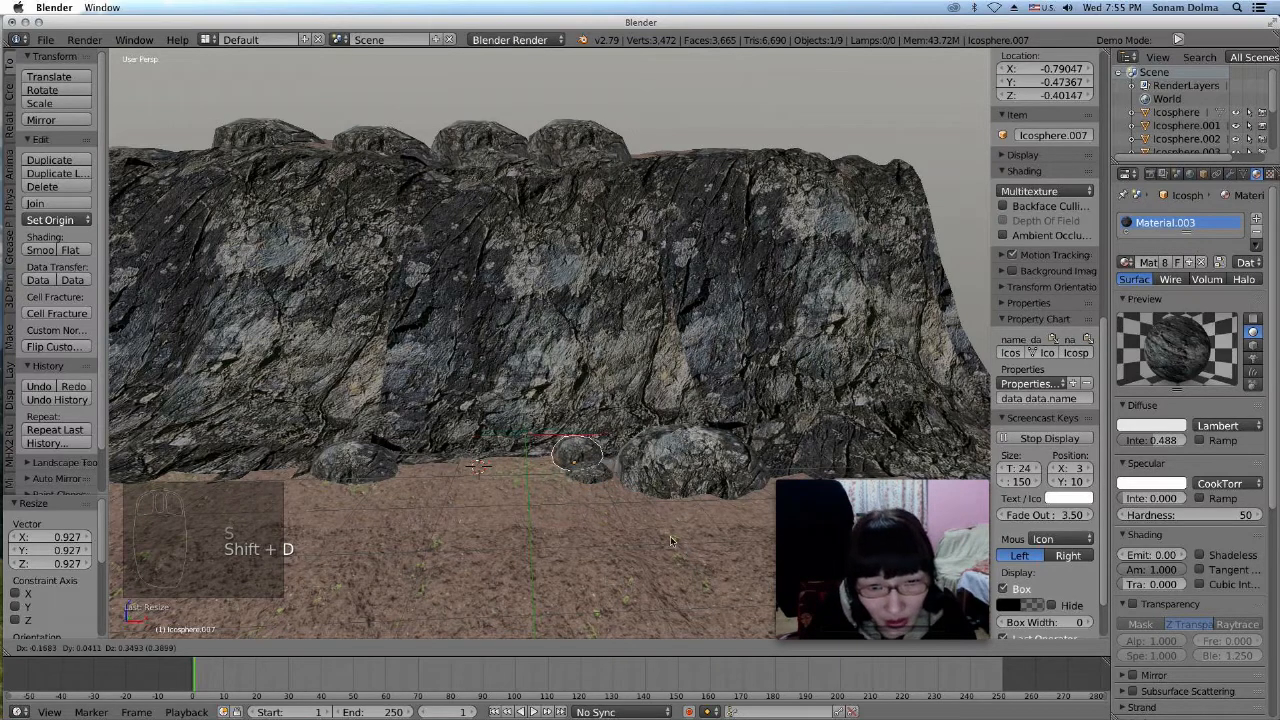
click(633, 547)
key(g)
key(y)
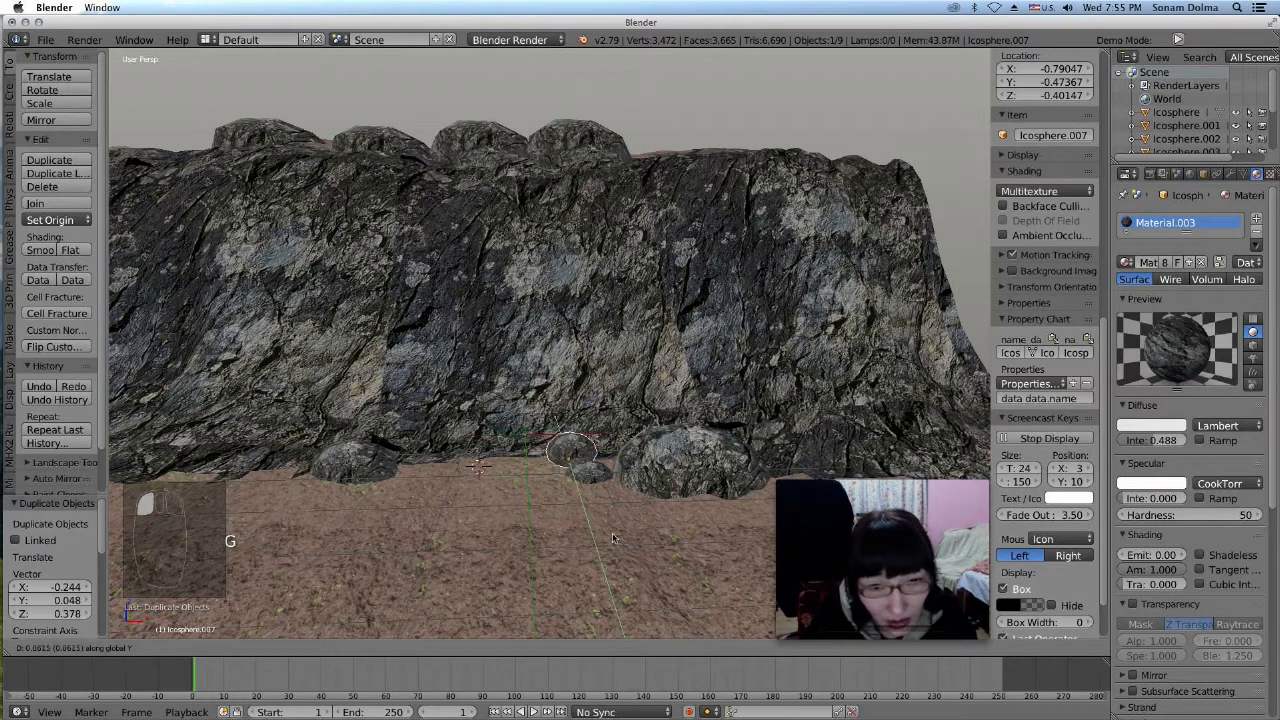
click(599, 497)
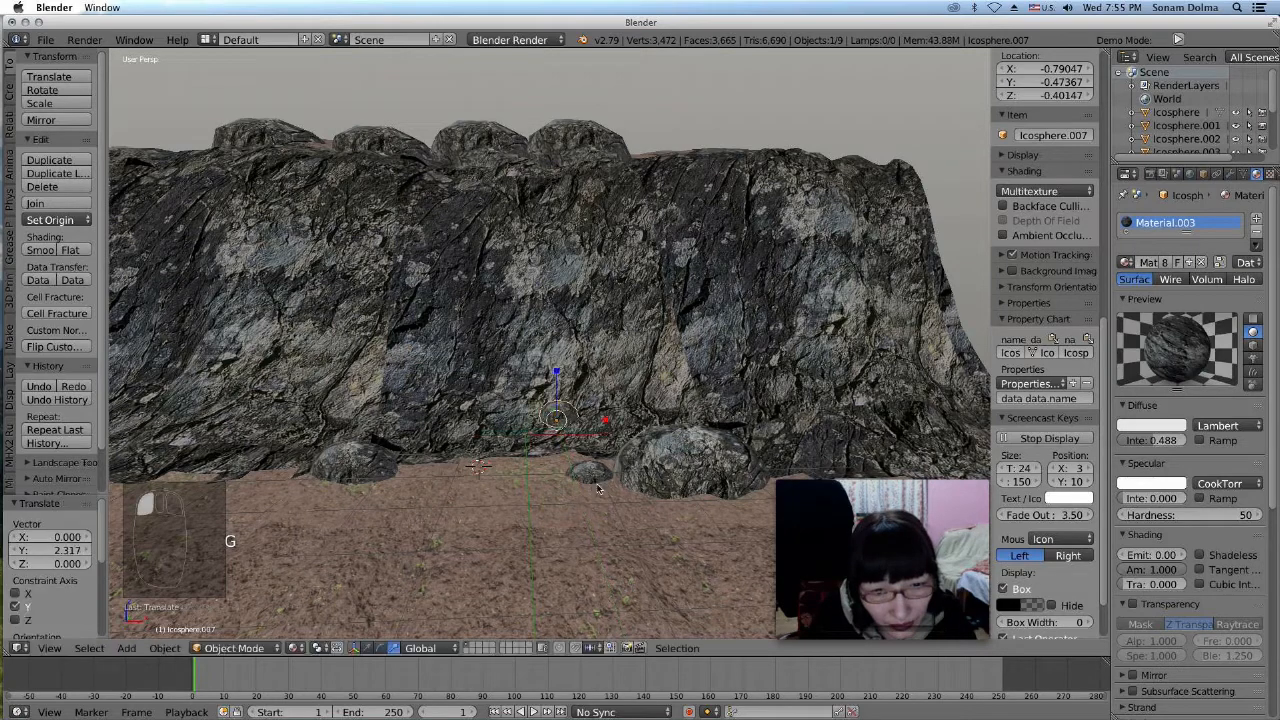
Lower the new pebble copy beside the first one, adjust its depth along Y and shift it about -0.032, 0.014, 0.141
key(g)
click(600, 471)
key(g)
key(y)
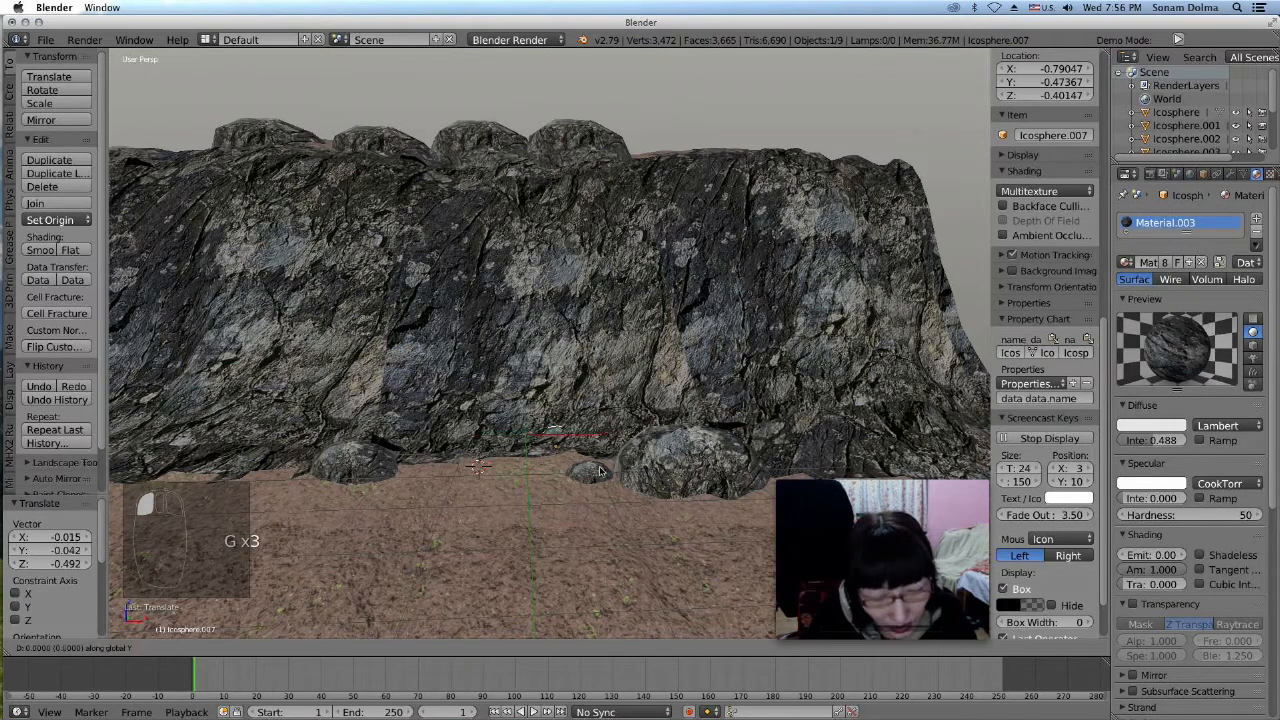
click(598, 492)
key(g)
click(596, 480)
middle_drag(605, 512, 605, 500)
Duplicate the small left foot rock, move the copy further left along the cliff base and resize it
click(358, 466)
scroll(474, 518, down, 2)
key(shift+d)
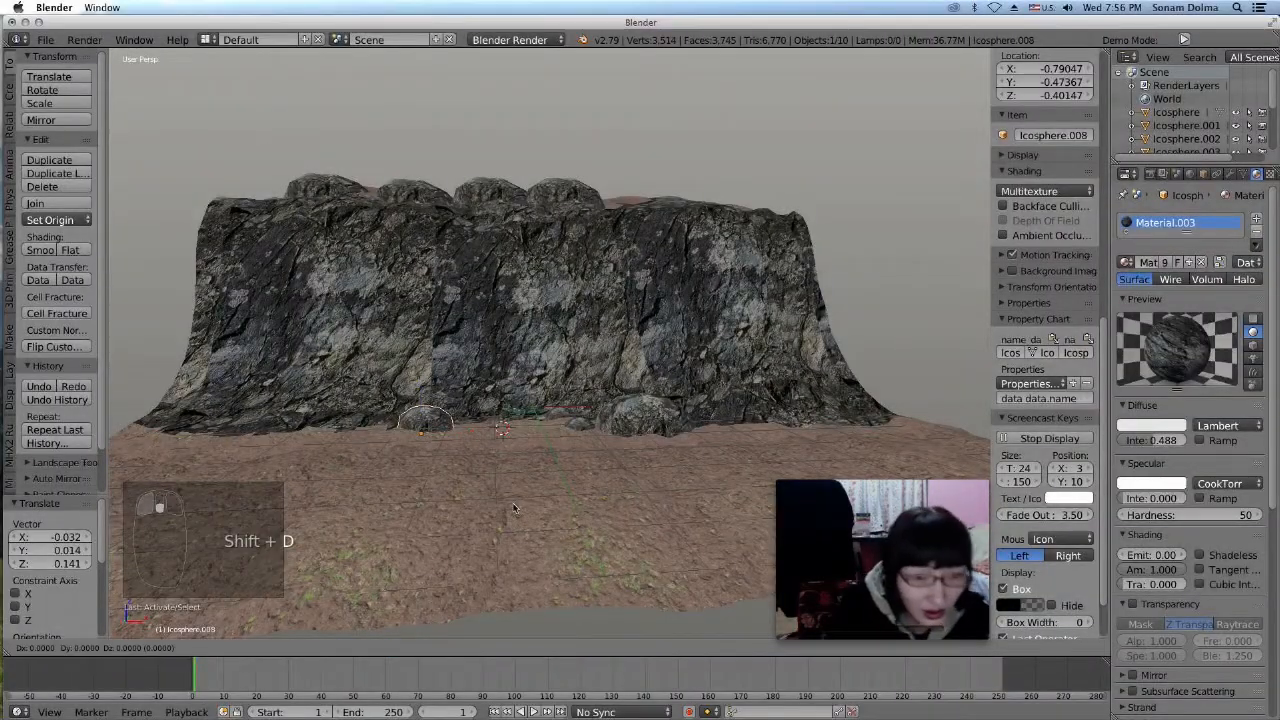
click(428, 502)
key(s)
click(504, 525)
key(g)
click(438, 478)
Adjust the leftmost foot rock's position and size from another view angle, finishing with a scale of about 0.956
middle_drag(440, 476, 640, 490)
key(g)
click(718, 506)
key(s)
click(745, 519)
middle_drag(745, 519, 500, 490)
key(s)
click(503, 516)
Duplicate the leftmost foot rock about 3.731 along X to the middle of the cliff base and push it back along Y
key(shift+d)
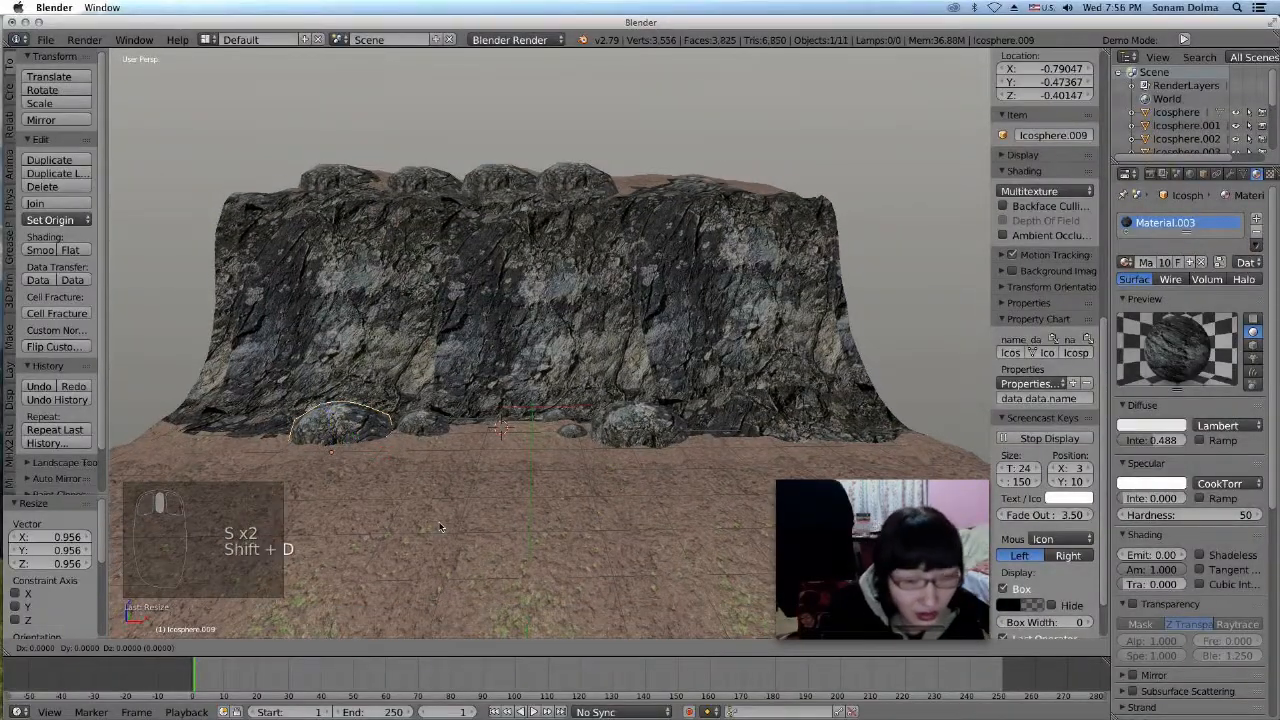
click(610, 504)
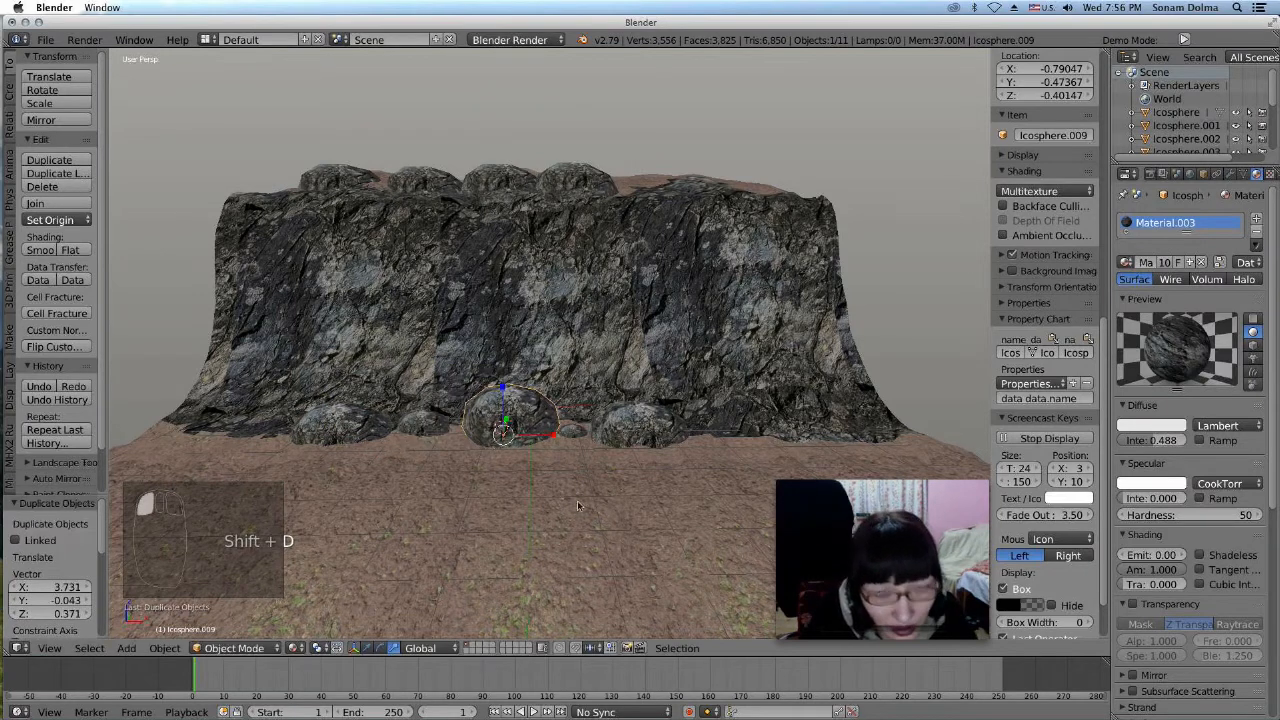
key(g)
key(y)
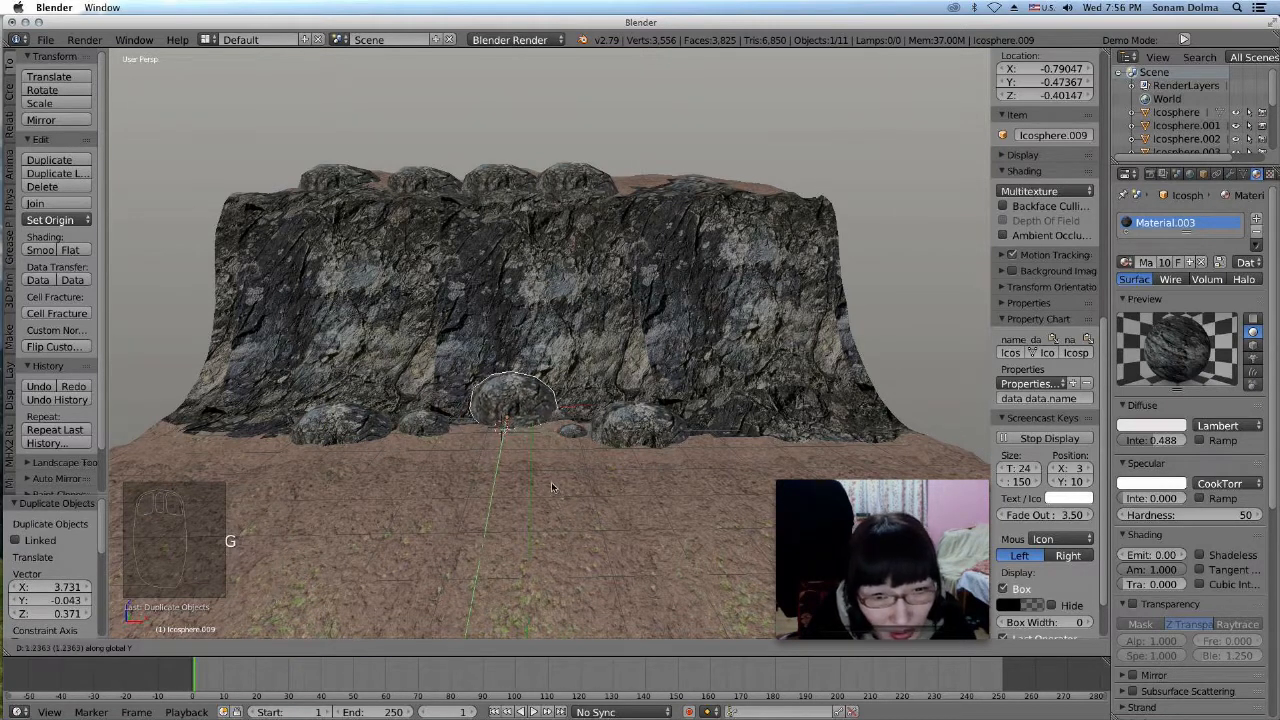
click(548, 480)
Lower the middle rock, scale it down and shift it about -0.302, -0.008, -0.099 into the cliff base
key(g)
key(s)
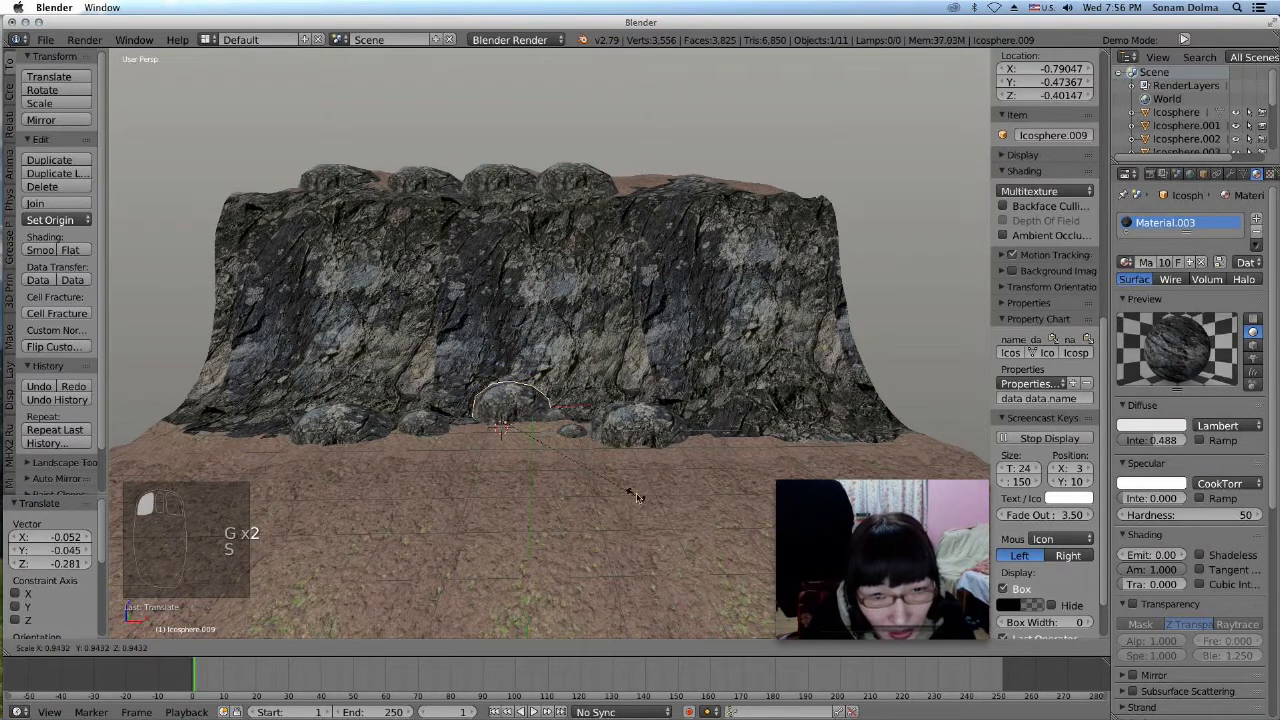
click(591, 479)
key(g)
click(579, 486)
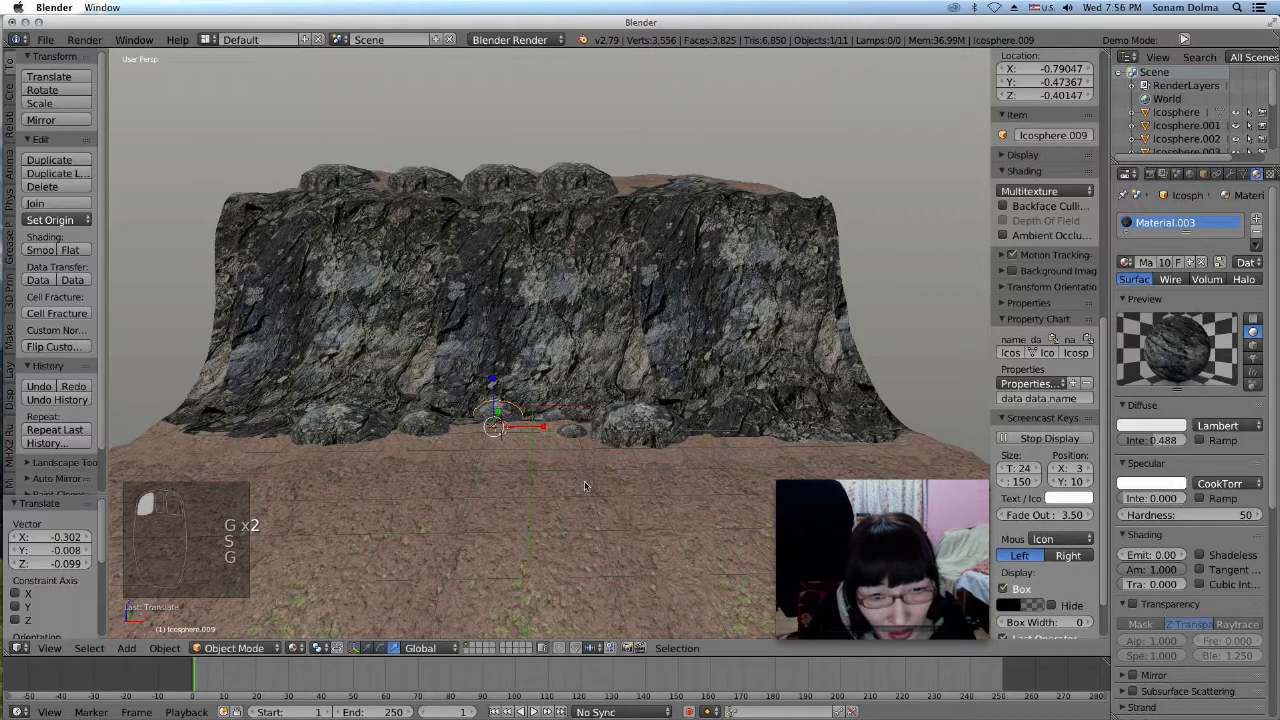
Scale the middle foot rock by about 0.917 and shift it about 0.189 in X and -0.223 in Y from the top view
key(s)
click(617, 503)
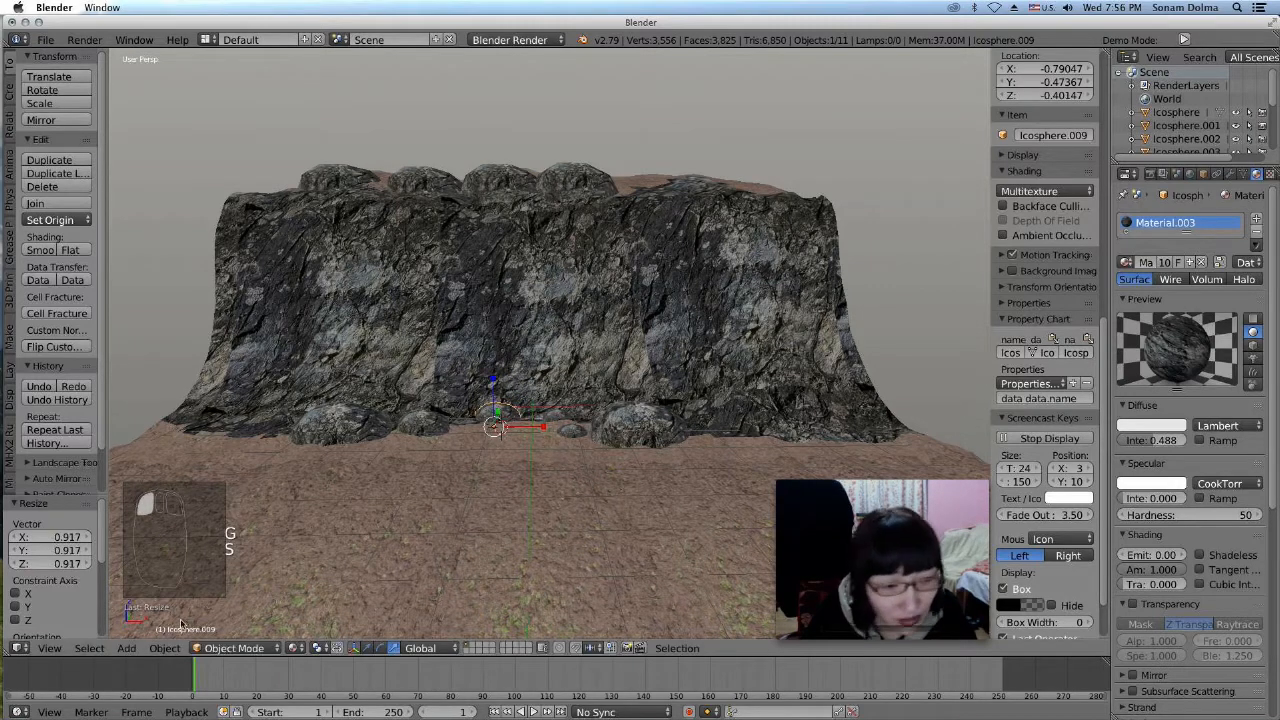
click(48, 648)
click(98, 593)
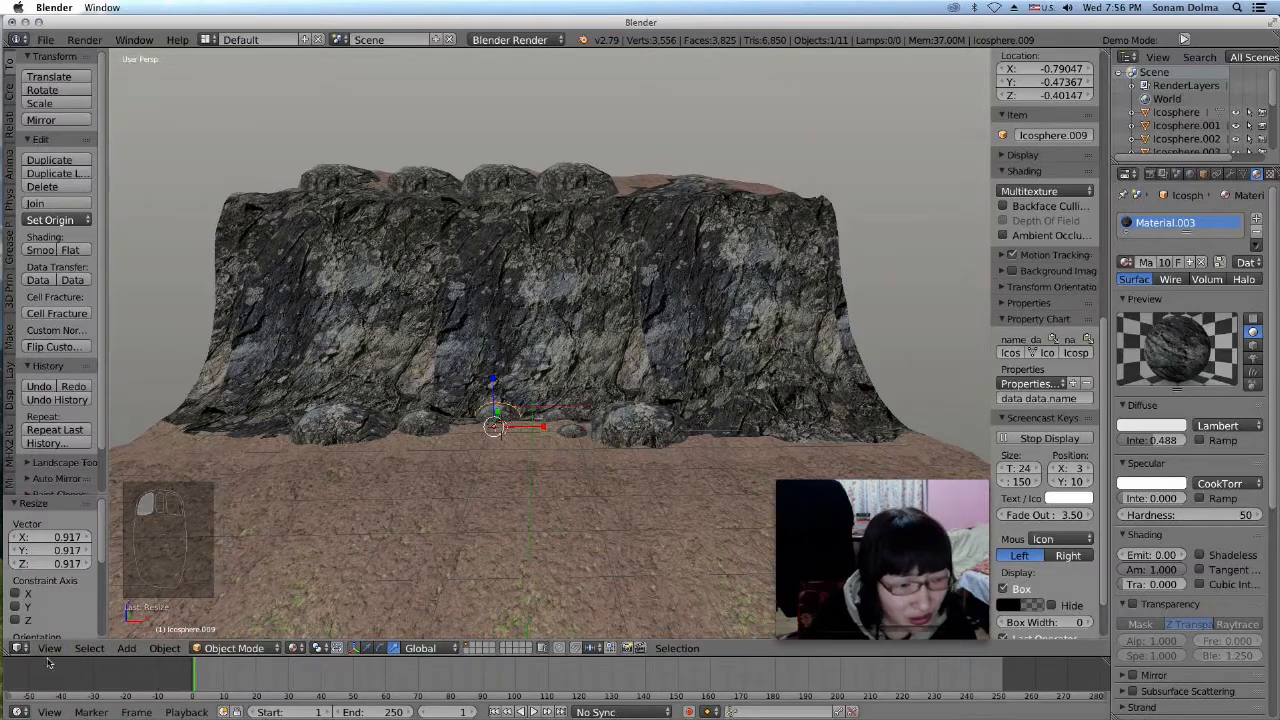
click(48, 648)
click(65, 580)
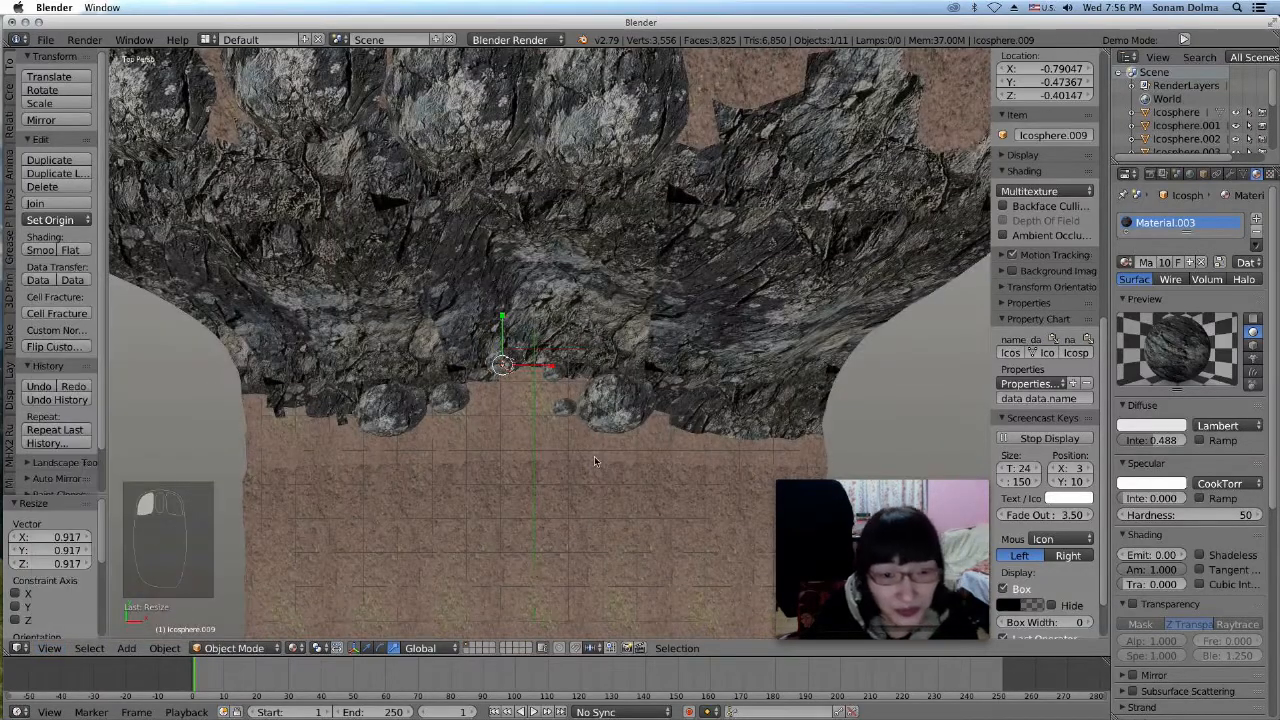
key(g)
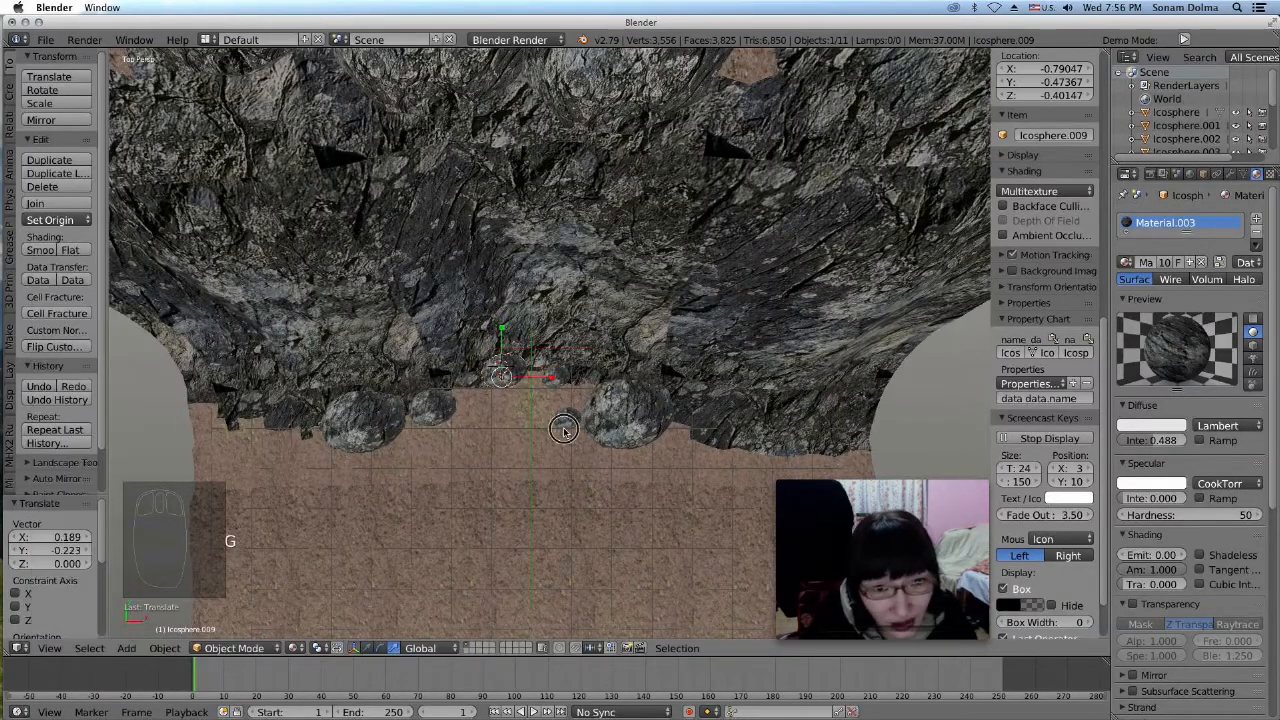
Duplicate the middle foot rock four times from the top view, clustering the copies on the ground between the two large foot rocks
key(shift+d)
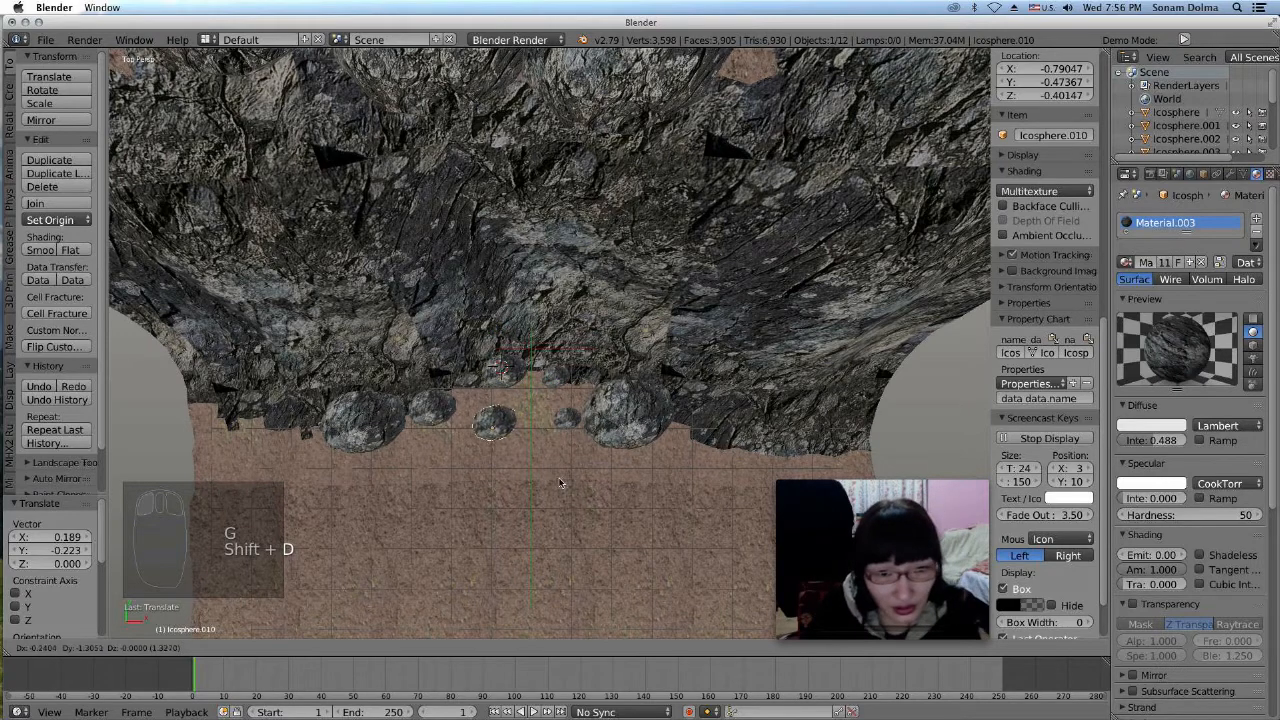
click(516, 466)
key(shift+d)
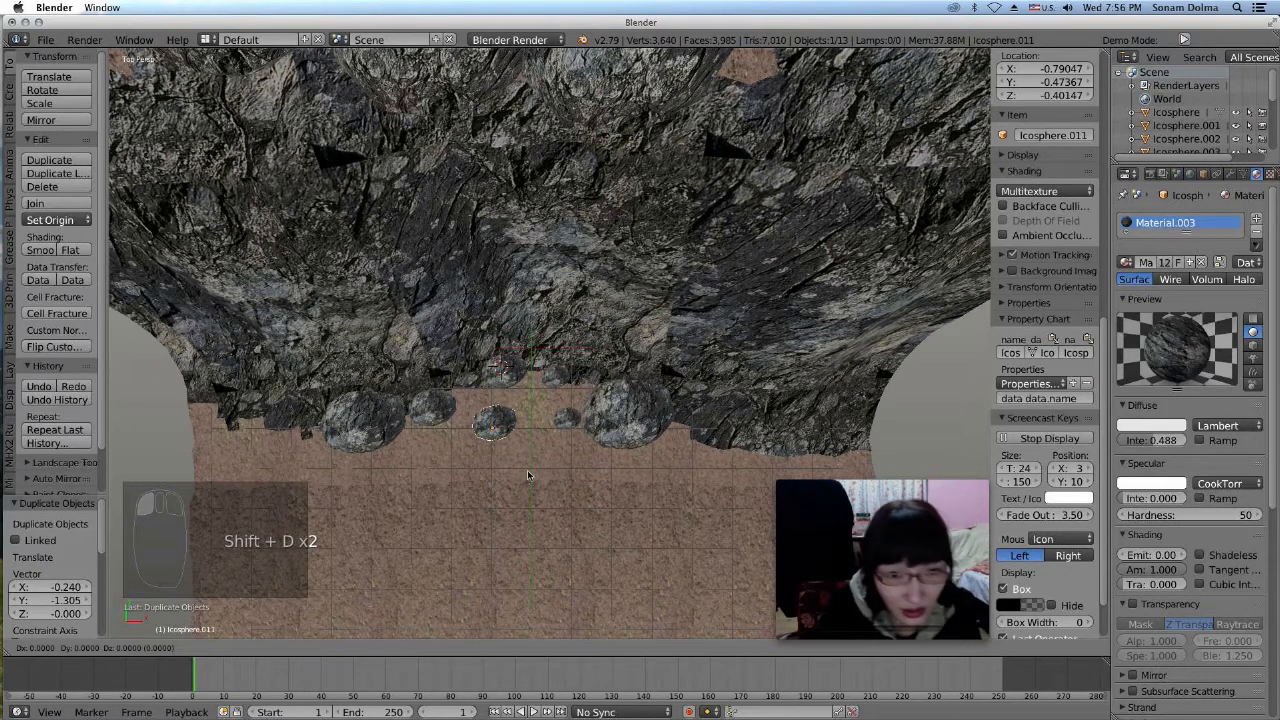
click(570, 460)
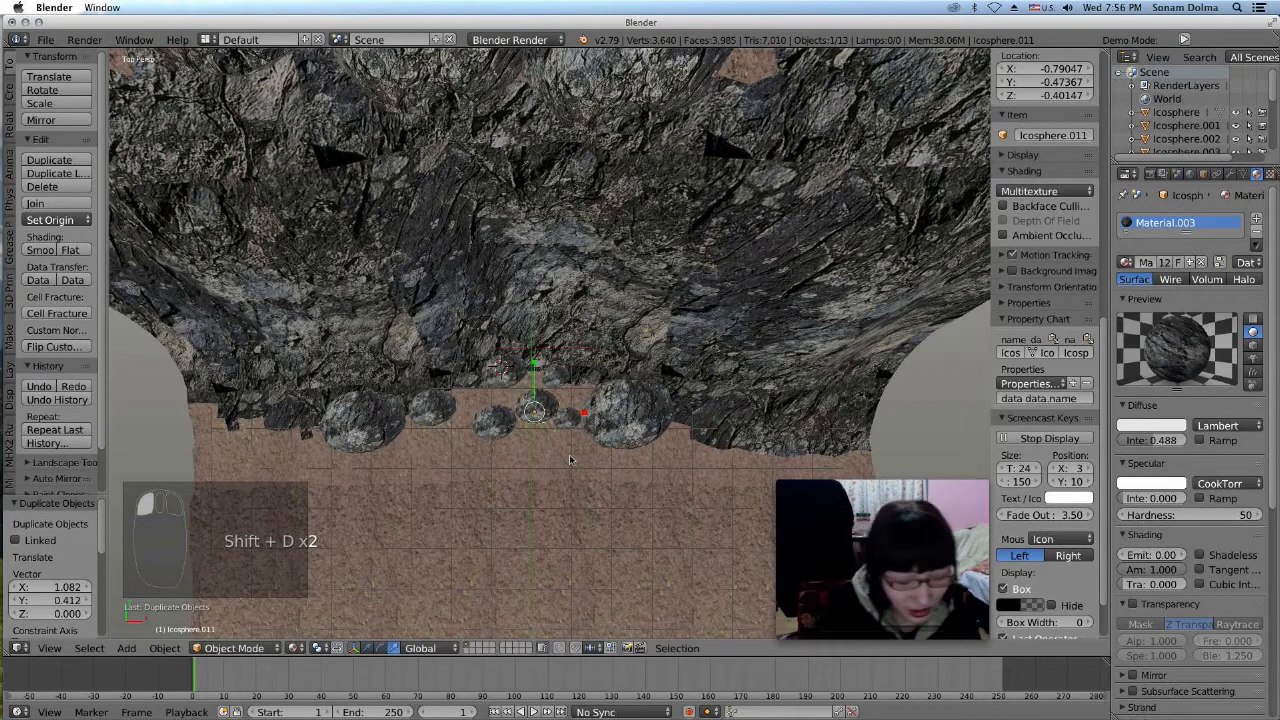
key(shift+d)
click(551, 496)
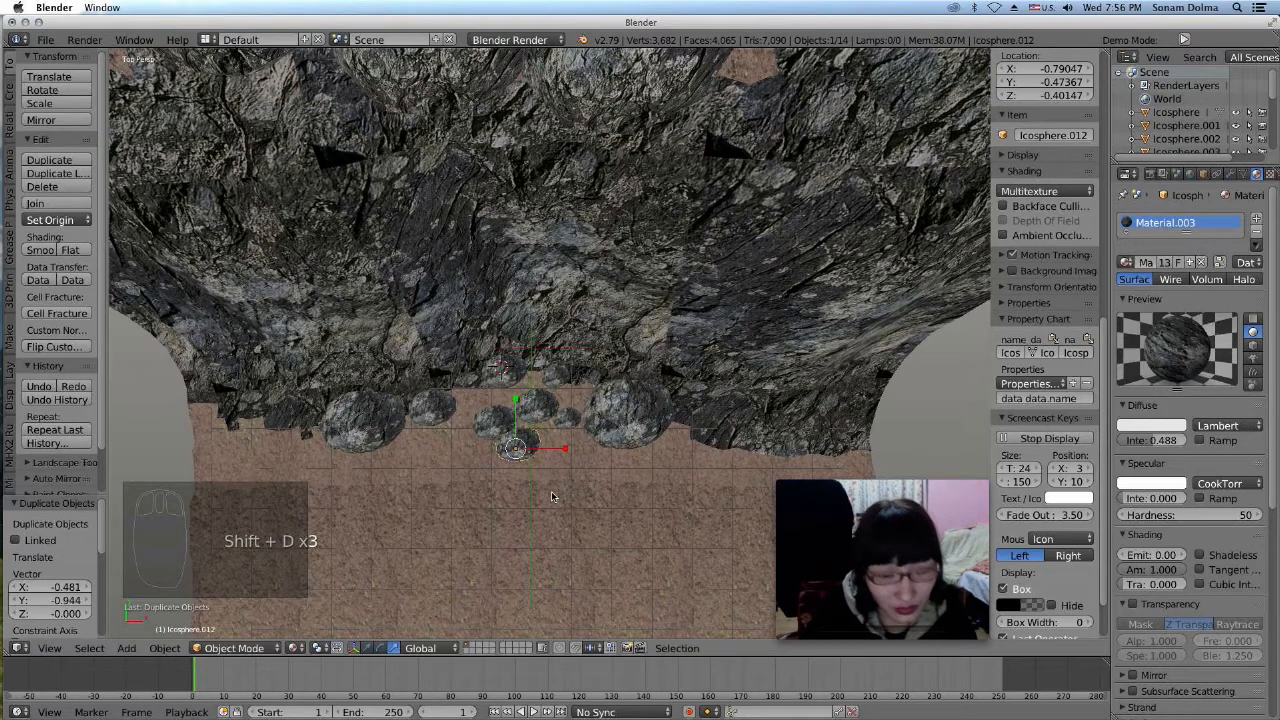
key(shift+d)
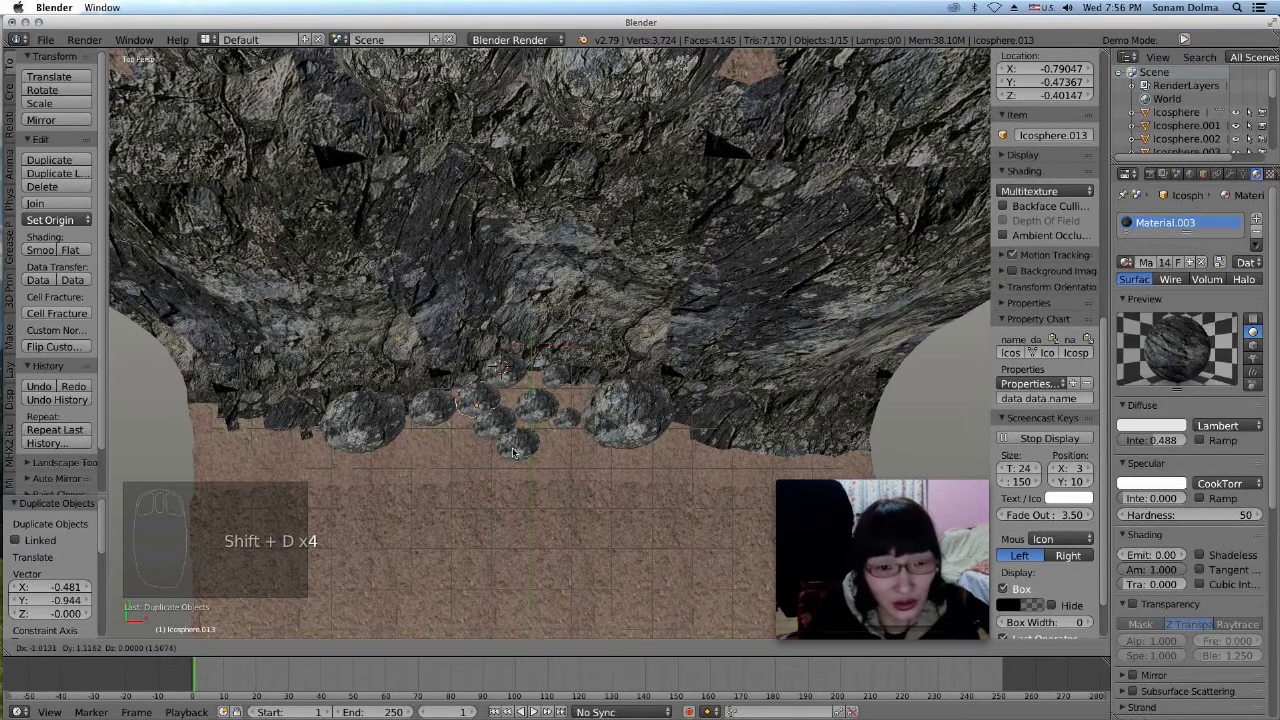
click(513, 493)
Scale down the clustered rock beside the smallest foot rock, and scale its left neighbour by about 0.815
mouse_move(513, 493)
middle_down()
mouse_move(524, 480)
mouse_move(534, 493)
middle_up()
scroll(534, 493, up, 5)
right_click(515, 558)
key(s)
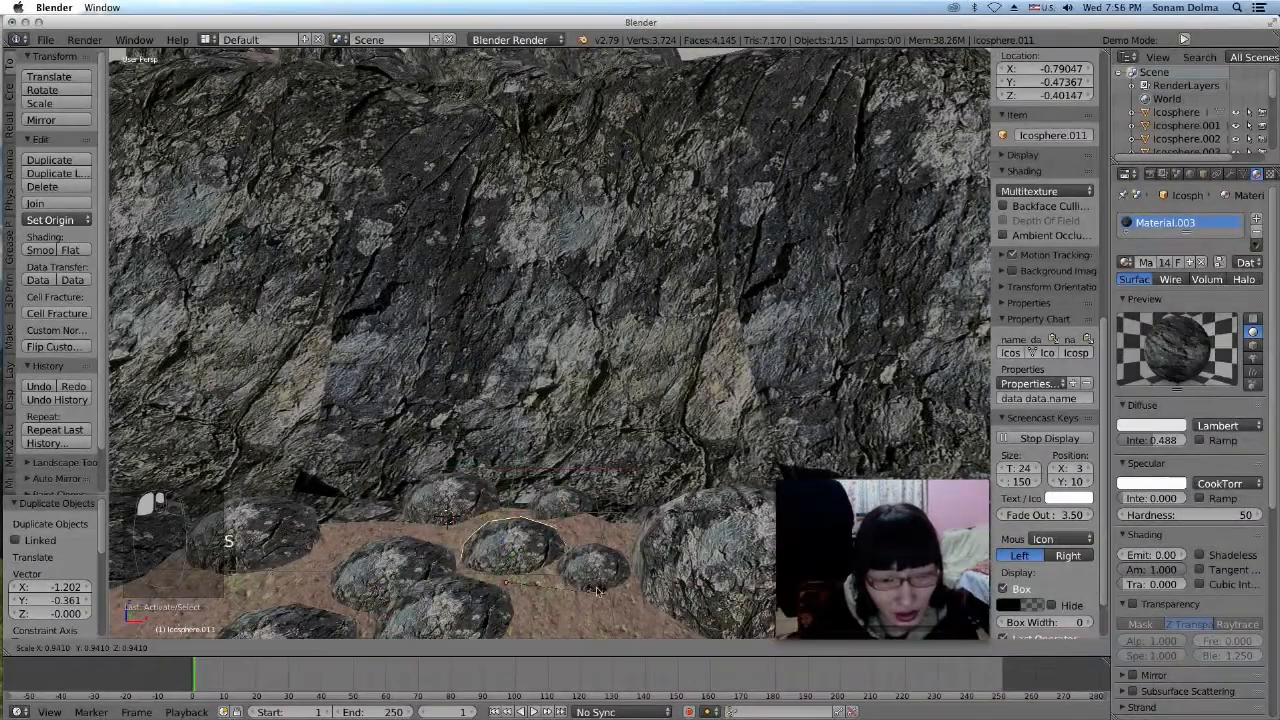
click(585, 585)
right_click(439, 558)
key(s)
click(541, 599)
Move the cluster's front rock to the right and scale it by about 0.874
scroll(494, 602, down, 3)
middle_drag(502, 595, 516, 540)
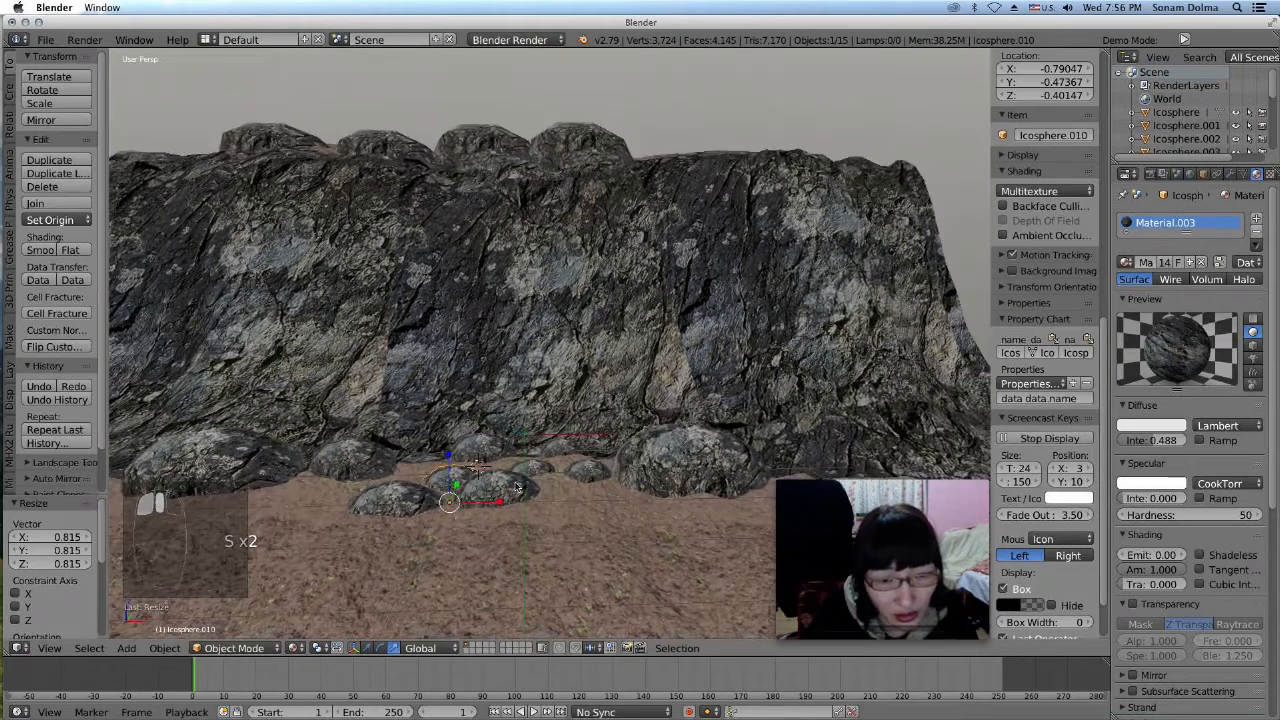
right_click(517, 487)
key(g)
click(565, 495)
key(s)
click(605, 530)
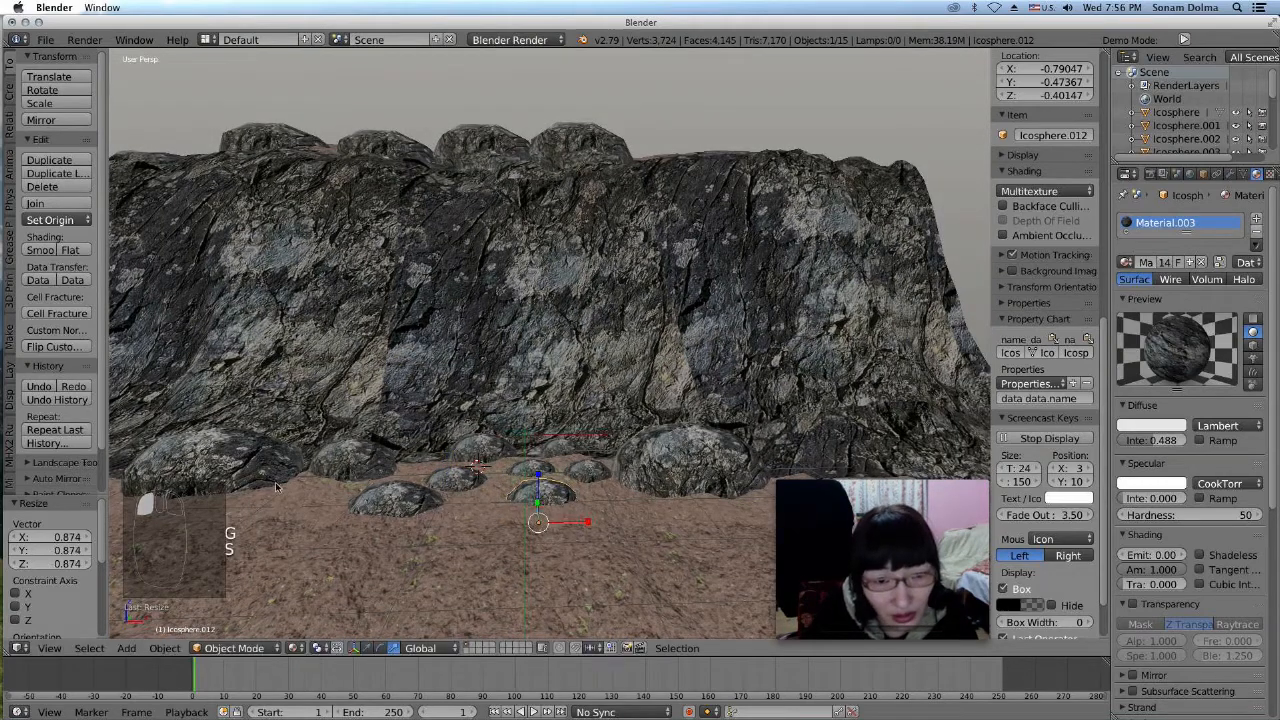
Move the cluster's leftmost front rock right, scale it by about 0.589 and nudge it into the ground
right_click(388, 500)
key(g)
click(430, 525)
key(s)
click(465, 545)
key(g)
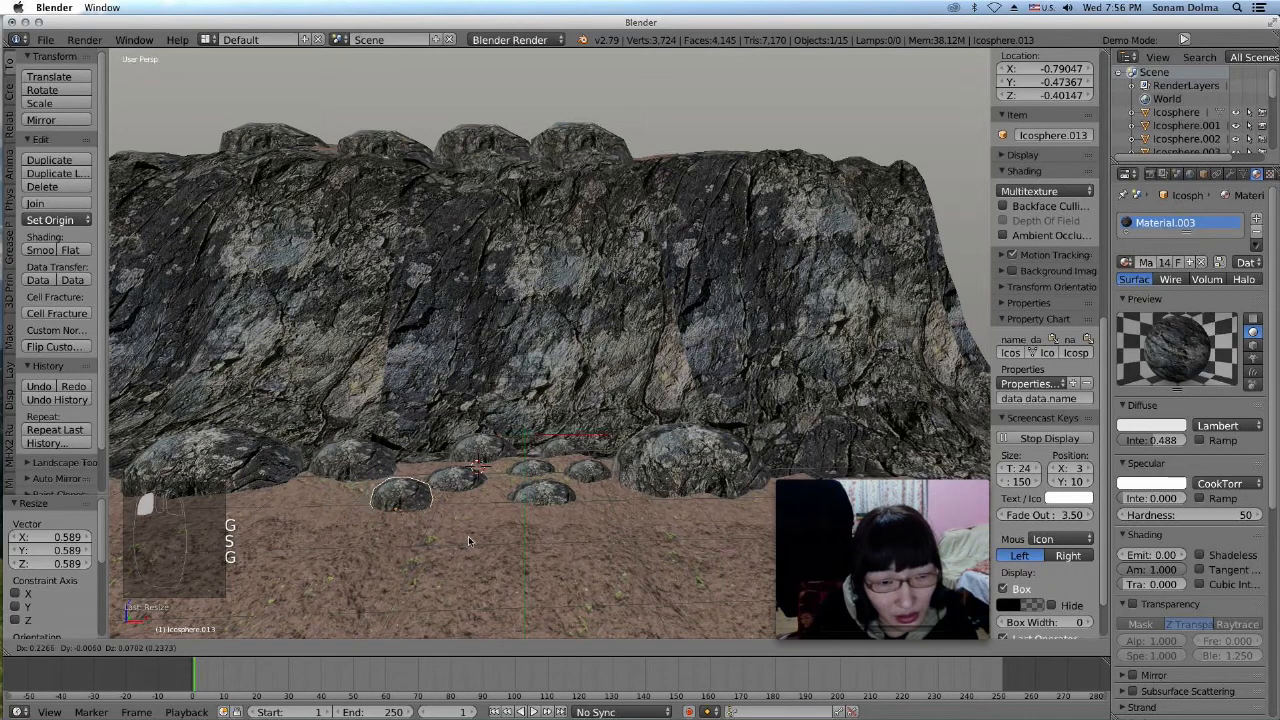
click(472, 540)
Reposition the small rock behind the front pair and scale it by about 0.766
right_click(470, 476)
key(g)
click(465, 452)
key(s)
click(534, 534)
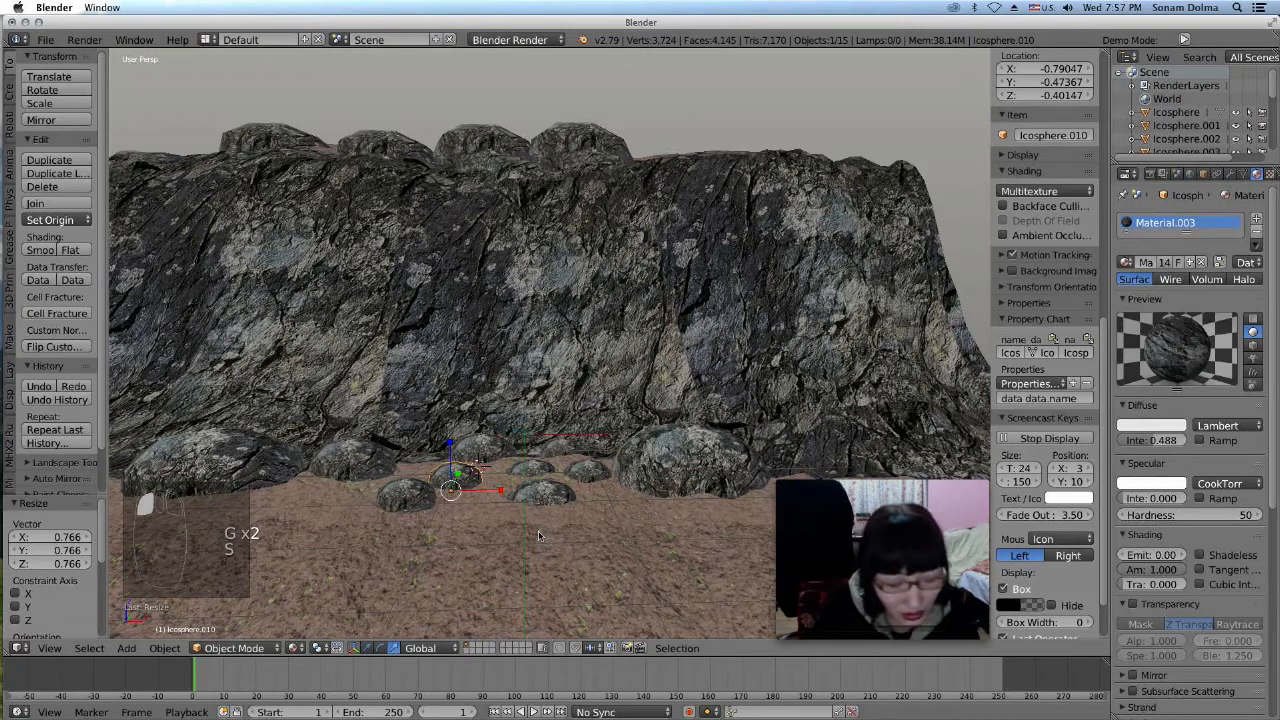
Duplicate that small rock to its right, scale the copy down and settle it into the ground between its neighbours
key(shift+d)
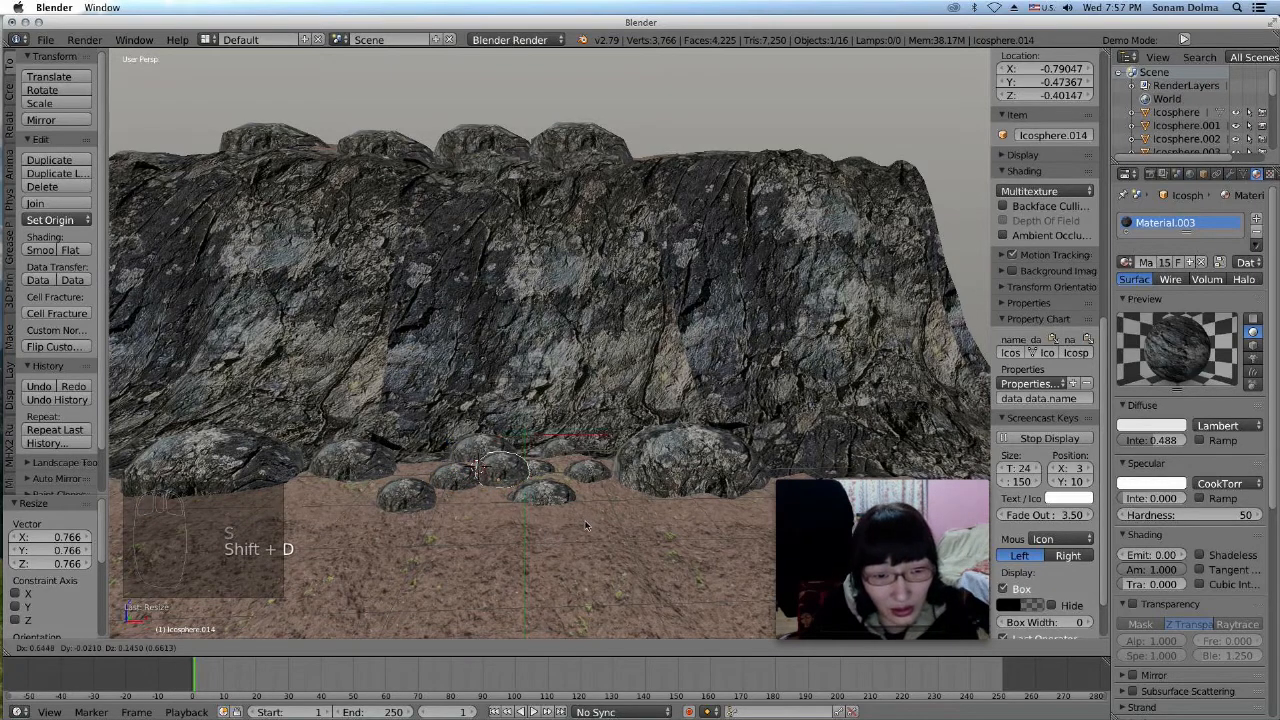
click(587, 524)
key(s)
click(625, 552)
key(g)
click(632, 553)
scroll(569, 526, down, 2)
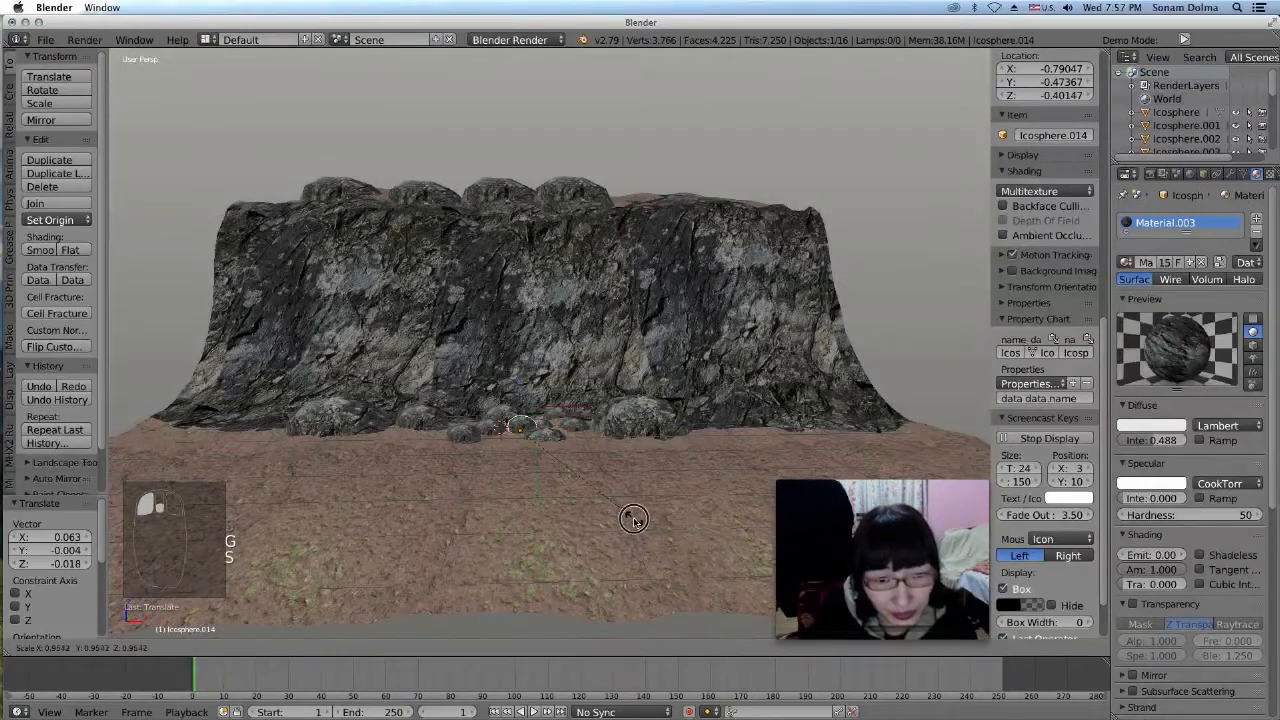
scroll(613, 496, up, 3)
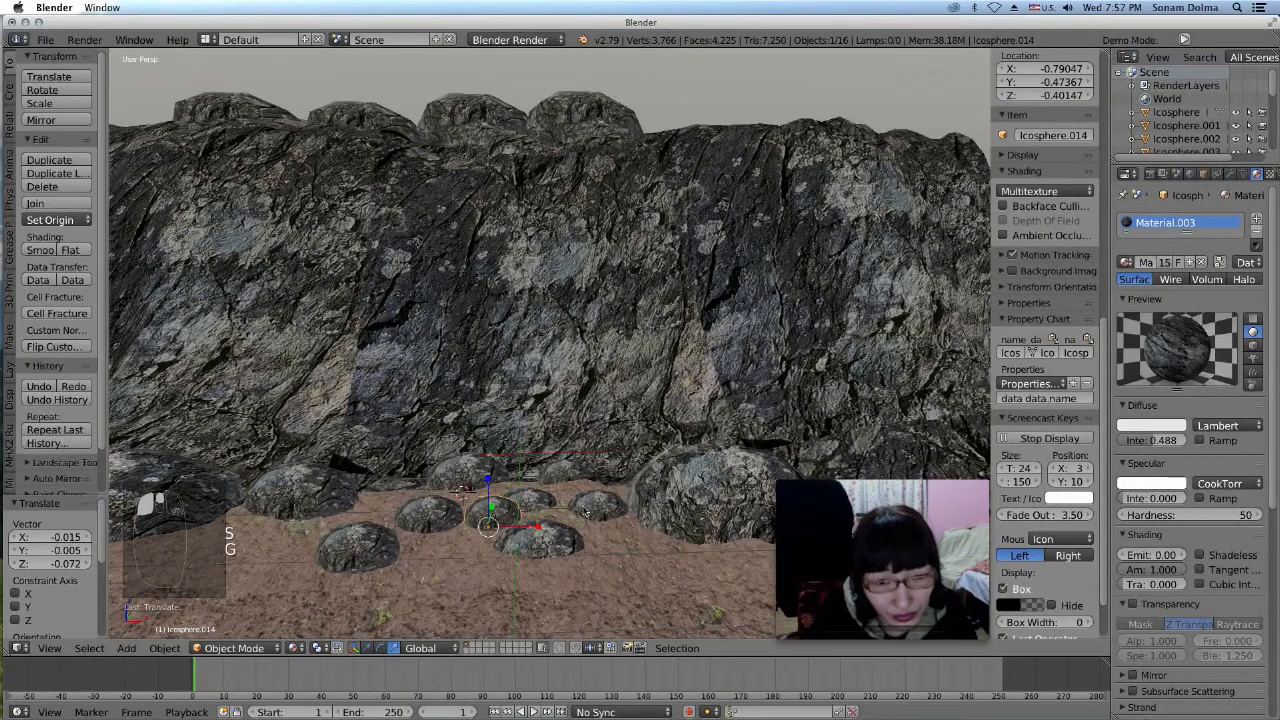
Raise the rock left of the smallest foot rock by about 0.109, 0.006, 0.162
right_click(543, 500)
key(g)
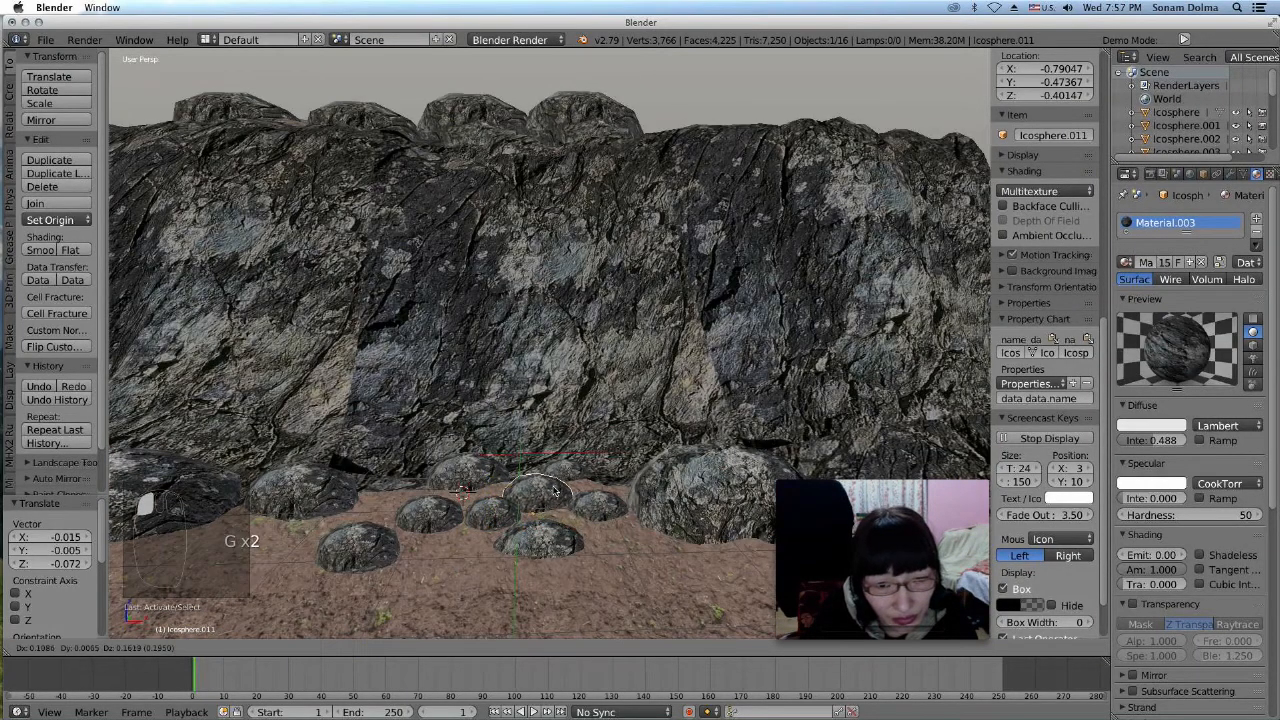
click(606, 537)
Duplicate the raised rock about -0.701, 0.056, 0.301, then resize the copy and lower it into the cluster
key(shift+d)
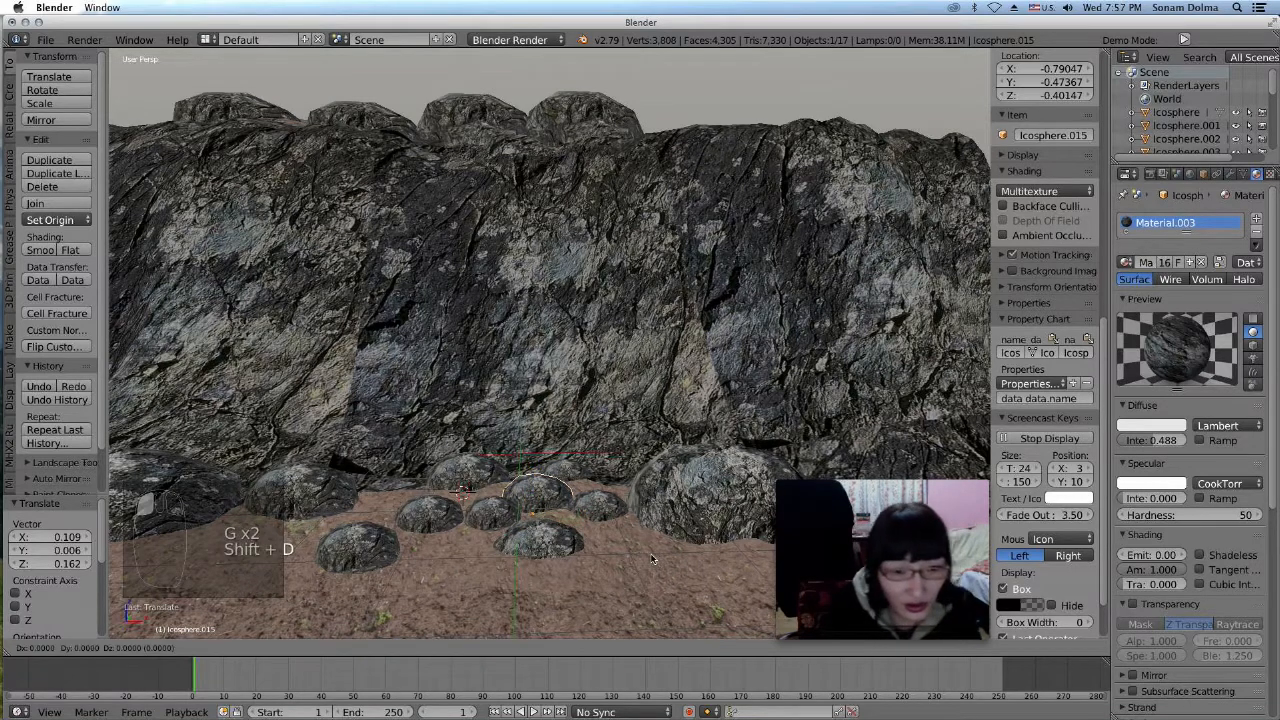
click(590, 528)
key(s)
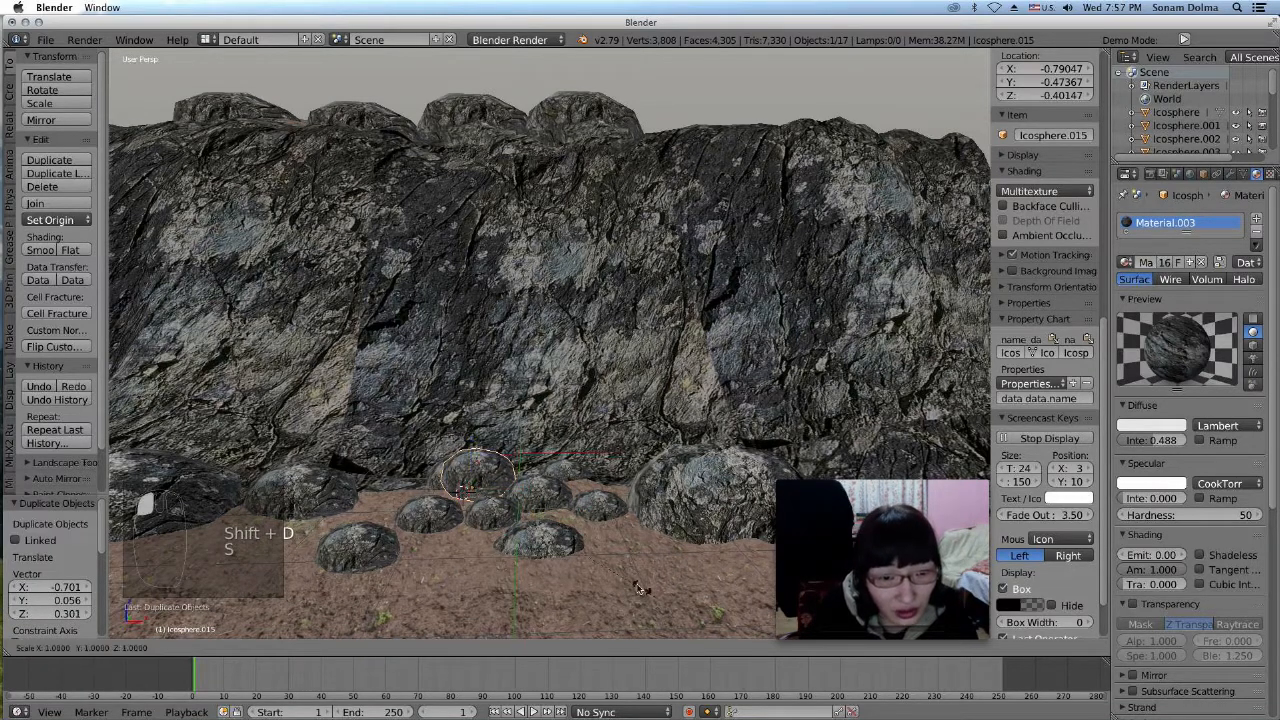
click(588, 563)
key(g)
click(580, 568)
key(g)
click(566, 555)
Scale the rightmost cliff-top rock by about 0.727, move it to the cliff's right end and resize it there
scroll(570, 557, down, 5)
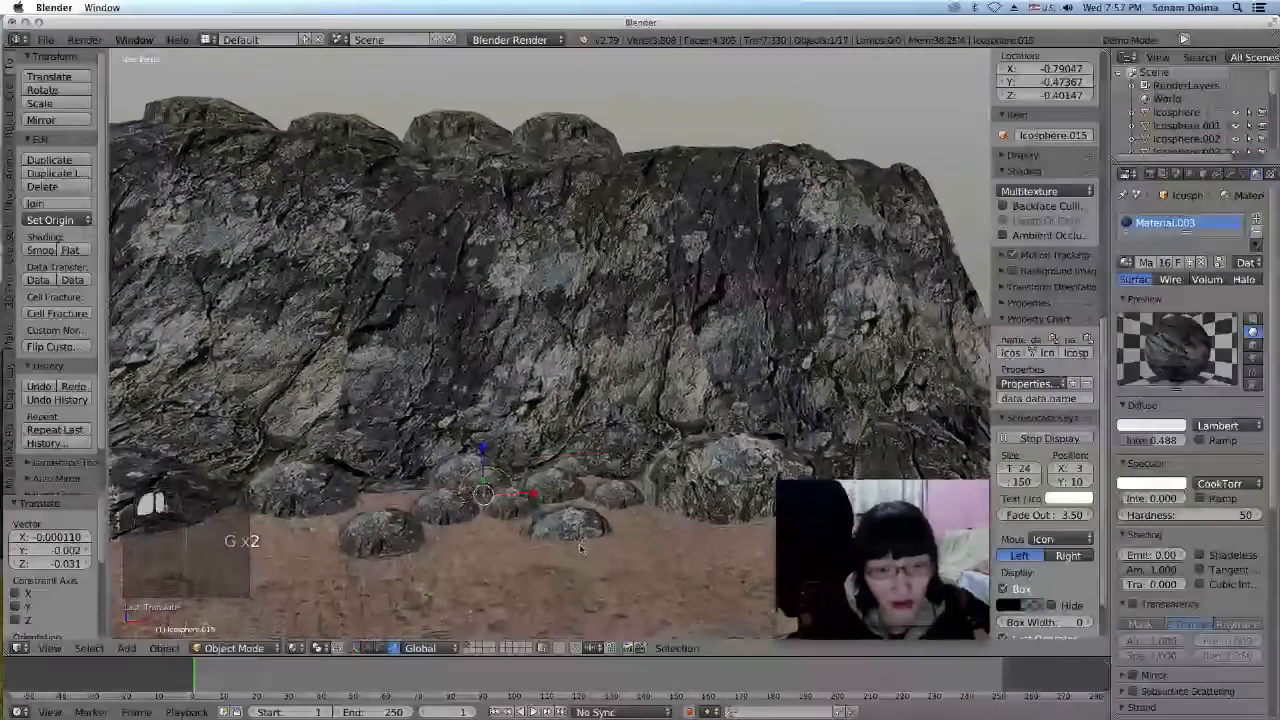
scroll(594, 497, up, 4)
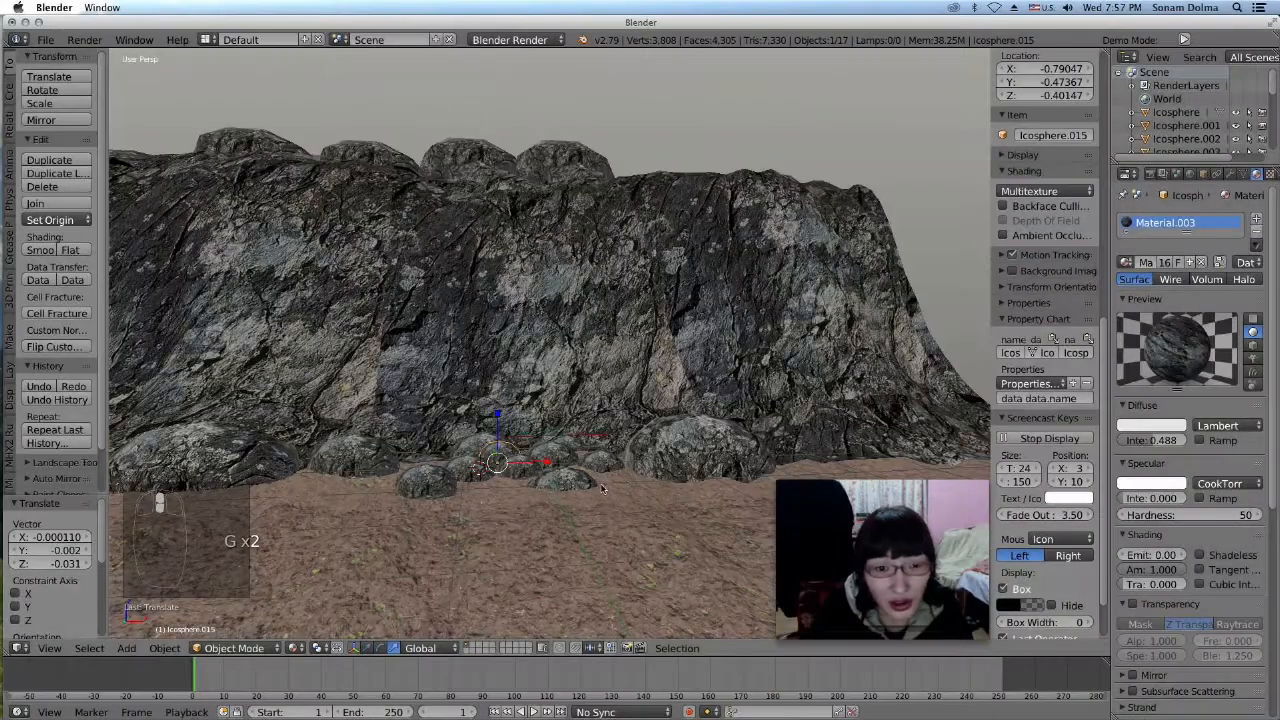
click(592, 162)
middle_drag(607, 197, 608, 393)
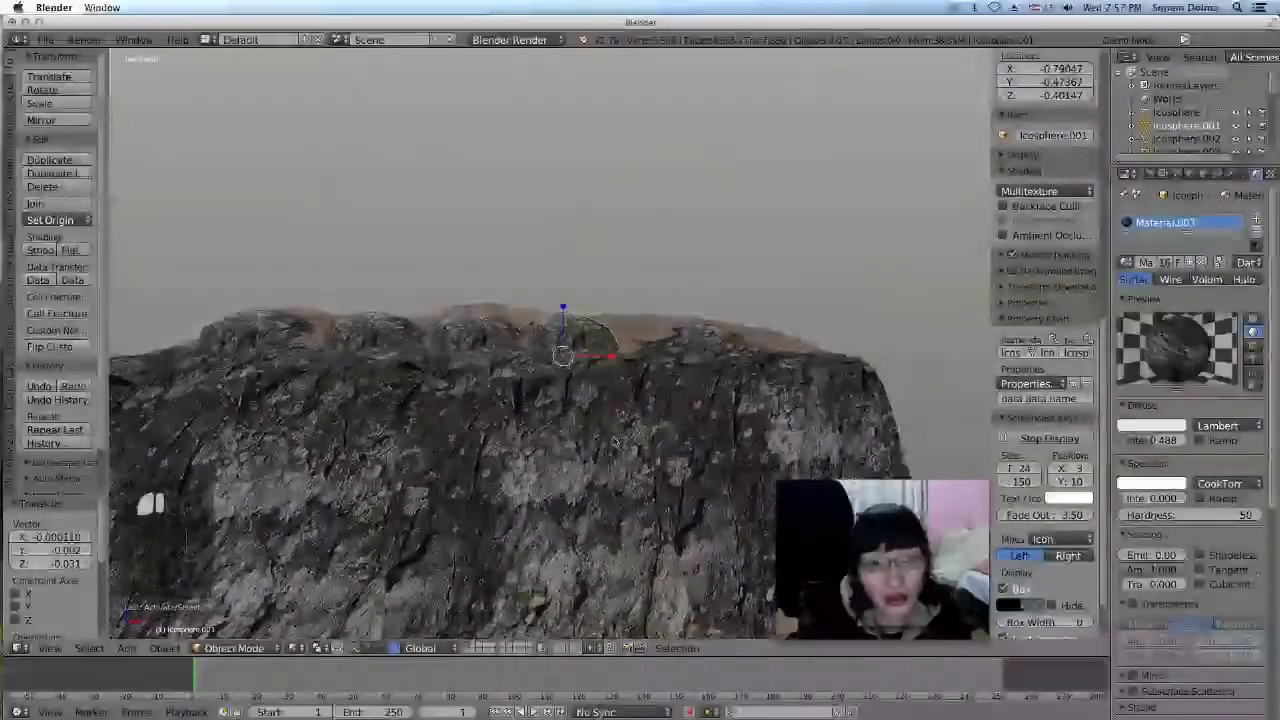
key(s)
click(621, 414)
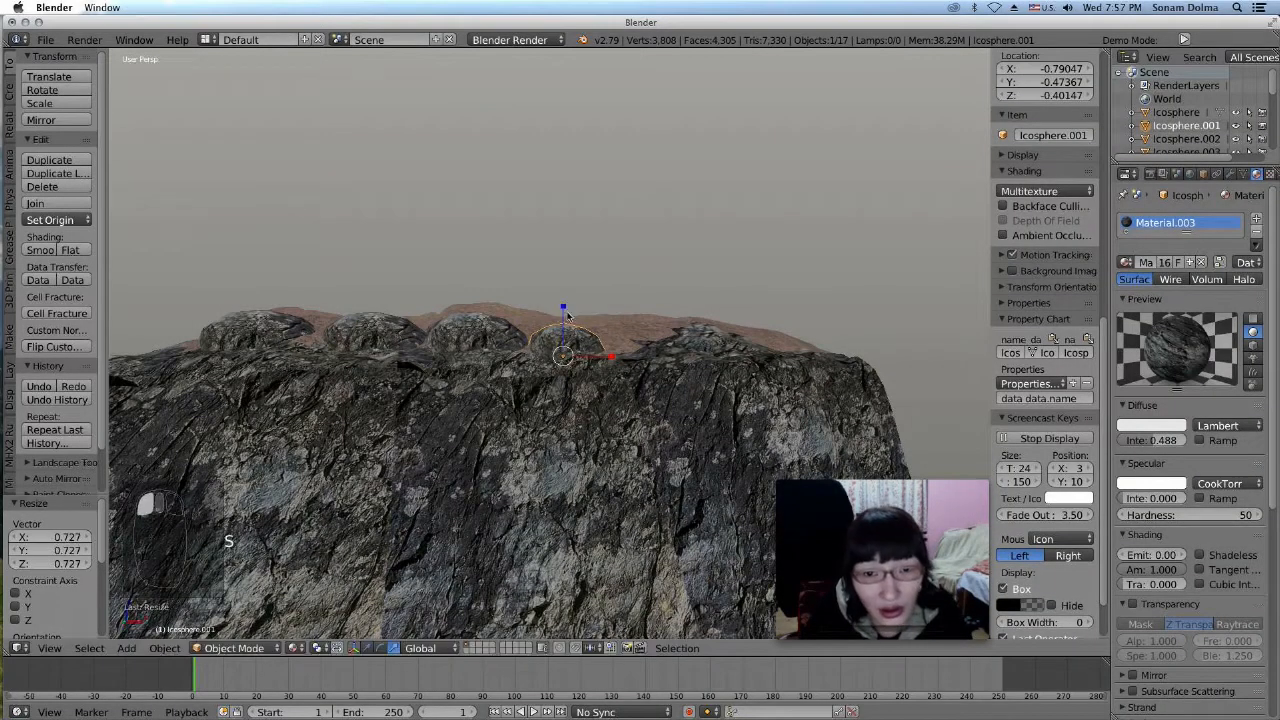
key(g)
click(808, 334)
key(s)
click(820, 401)
Rotate the right-end cliff-top rock, shift it out to the corner and scale it by about 1.245, working from behind the cliff
middle_drag(820, 401, 575, 524)
key(g)
click(672, 482)
key(r)
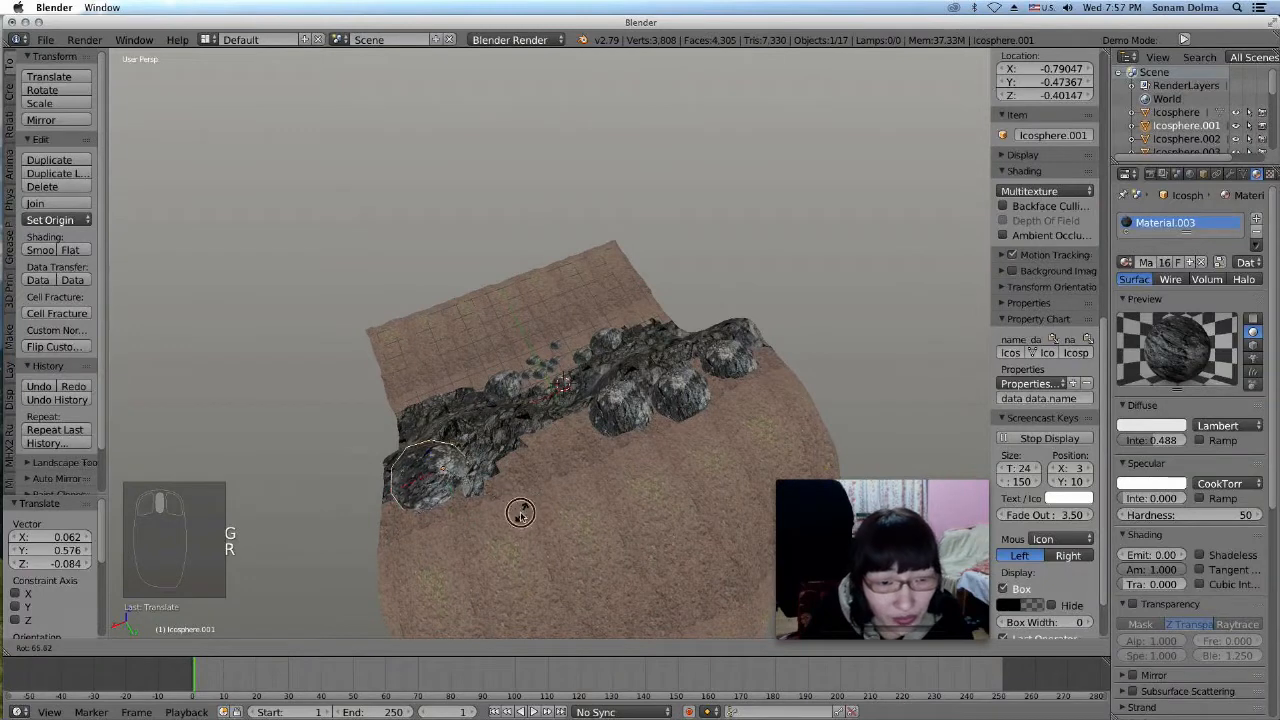
click(512, 512)
key(g)
click(466, 494)
key(s)
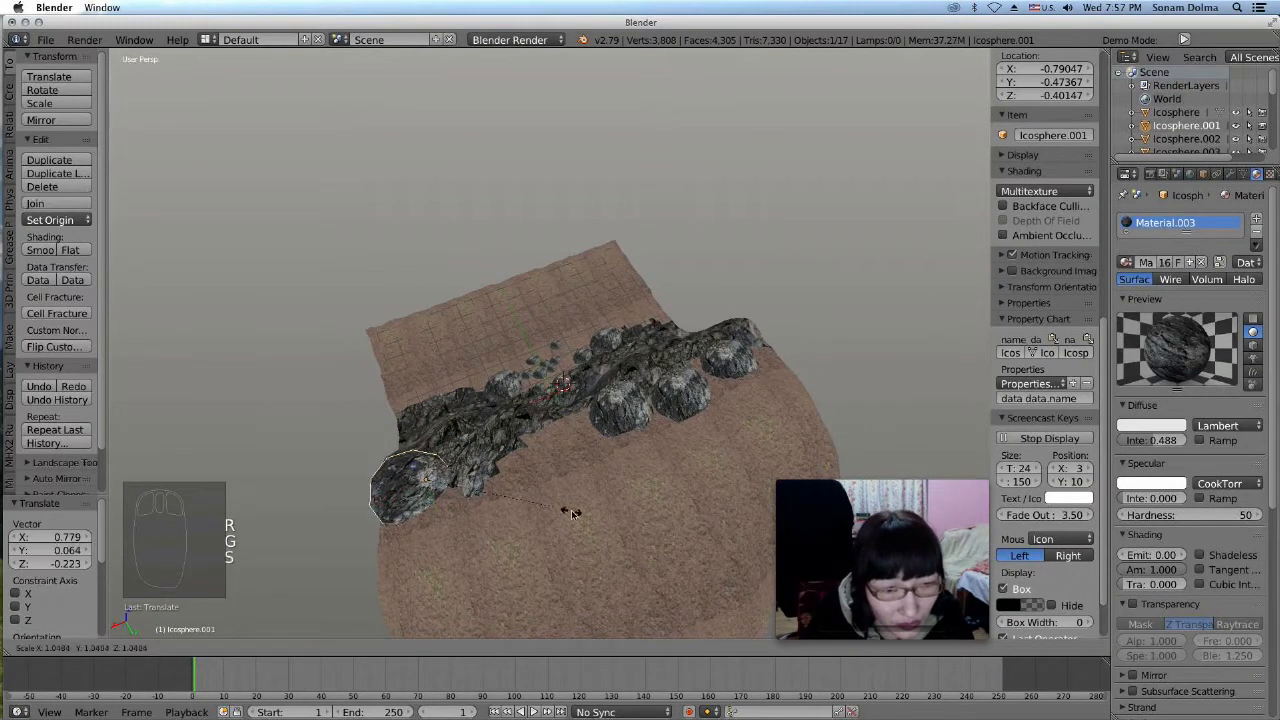
click(580, 512)
Move the third cliff-top rock about 3.014, -0.556, -0.439 toward the right end, stretch it along X and adjust its position
right_click(650, 412)
key(g)
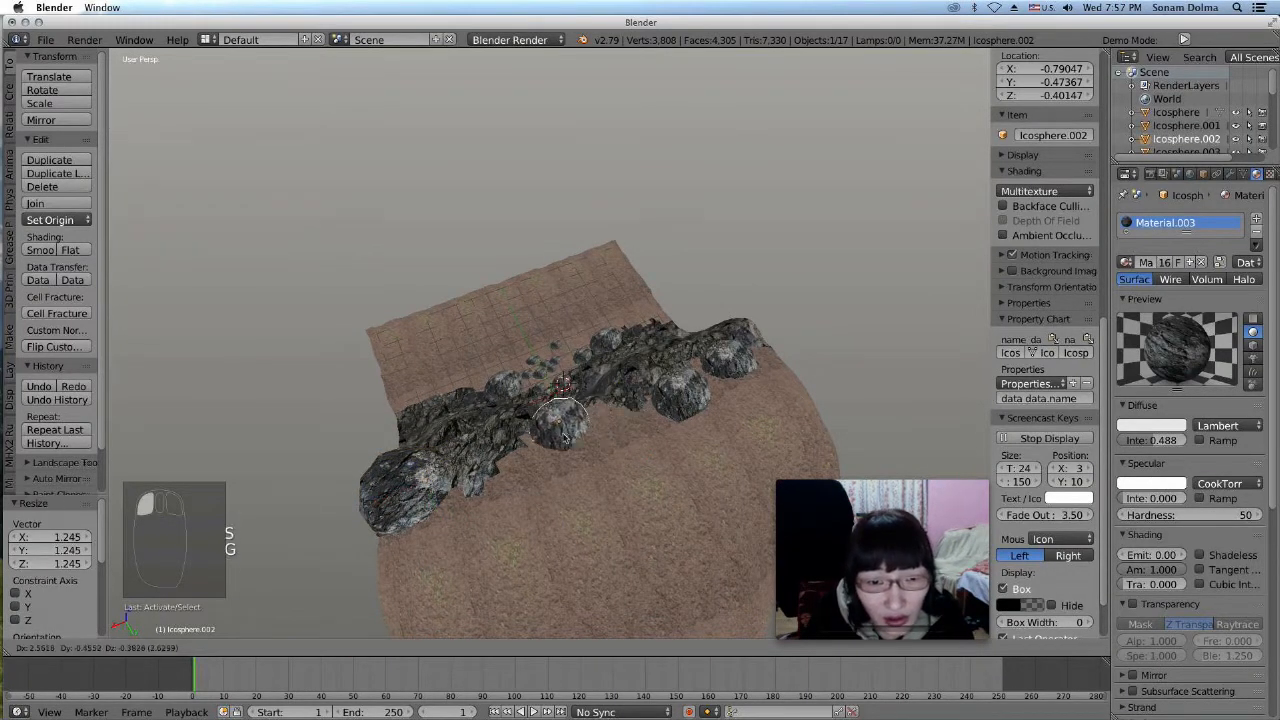
click(558, 428)
key(s)
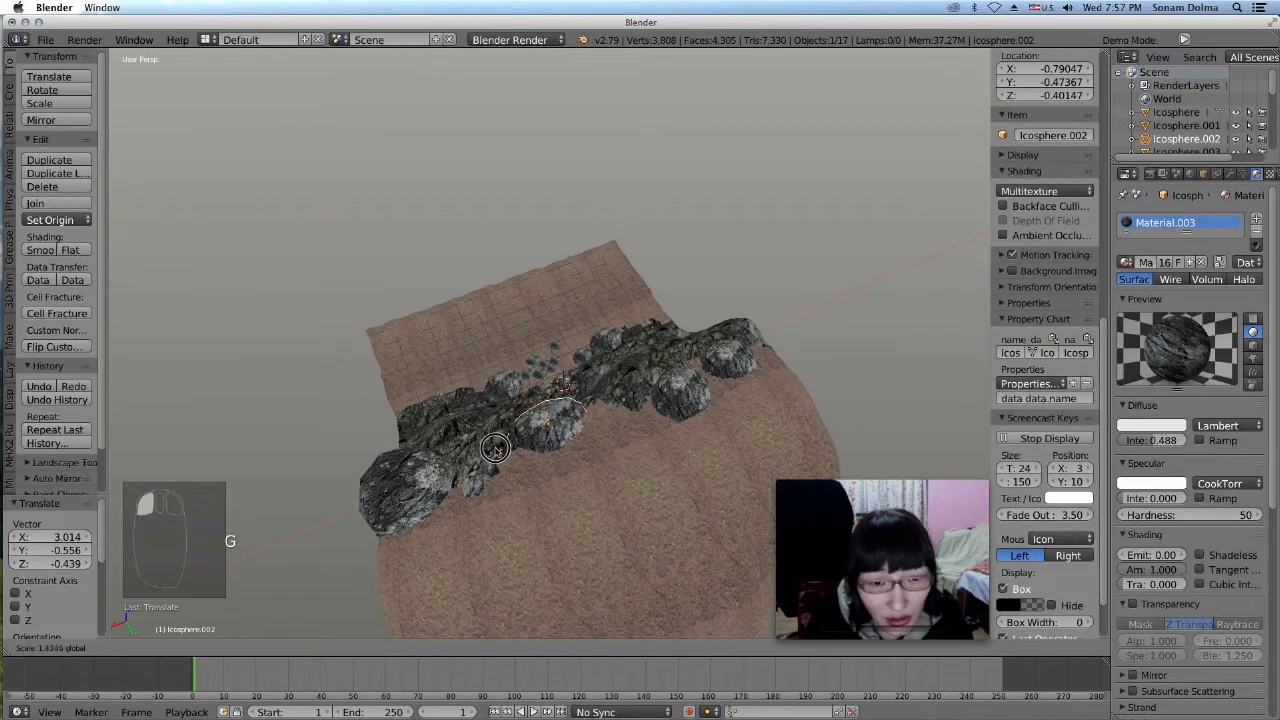
drag(494, 450, 494, 450)
key(g)
click(618, 428)
key(s)
click(635, 451)
Move the second cliff-top rock about 1.564, -0.312, -0.216 along the edge and scale it by about 1.102
right_click(676, 405)
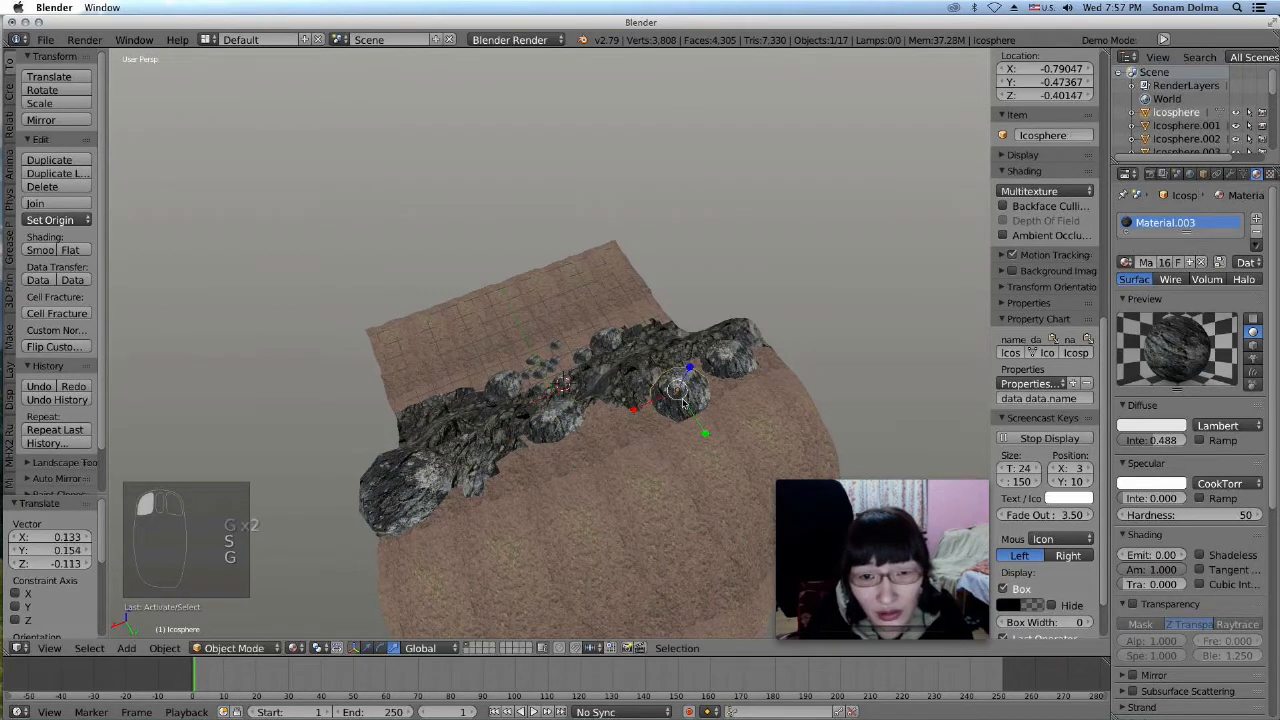
key(g)
click(668, 412)
key(s)
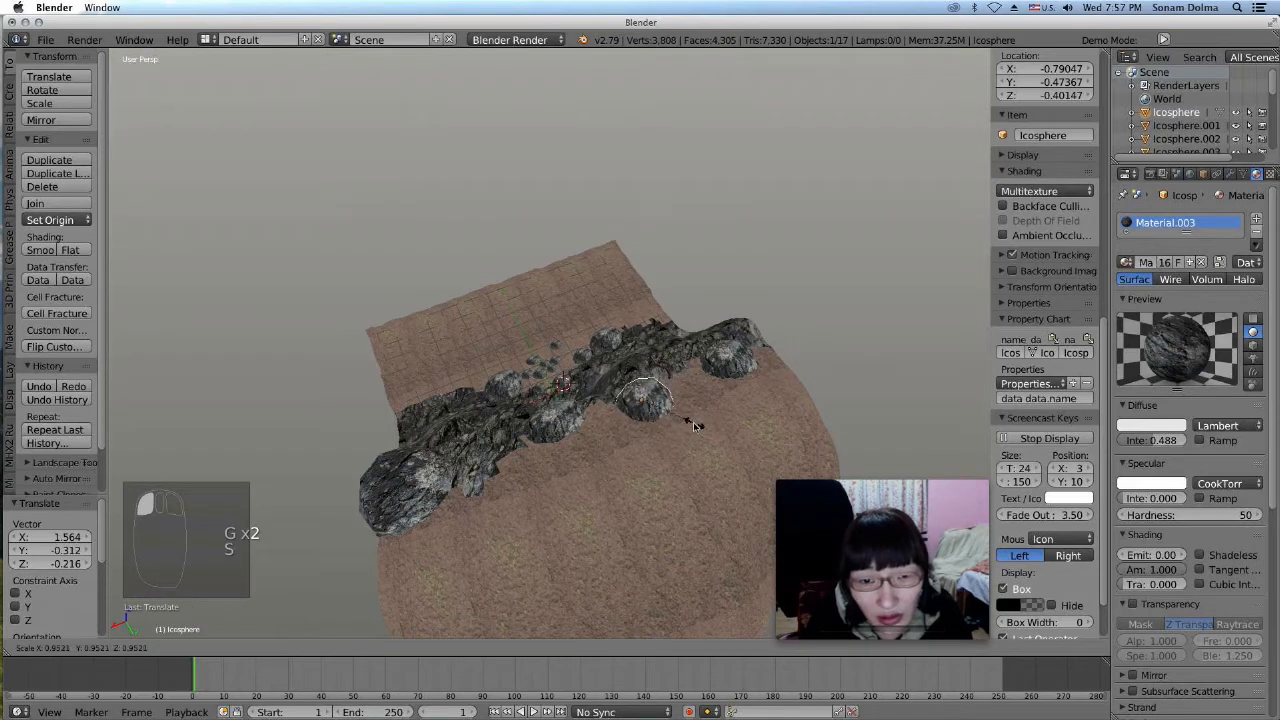
click(643, 453)
Rotate the left-end cliff-top rock, move it toward the cliff's corner and resize it, finishing with a scale of about 0.869
middle_drag(643, 453, 705, 320)
right_click(705, 308)
key(r)
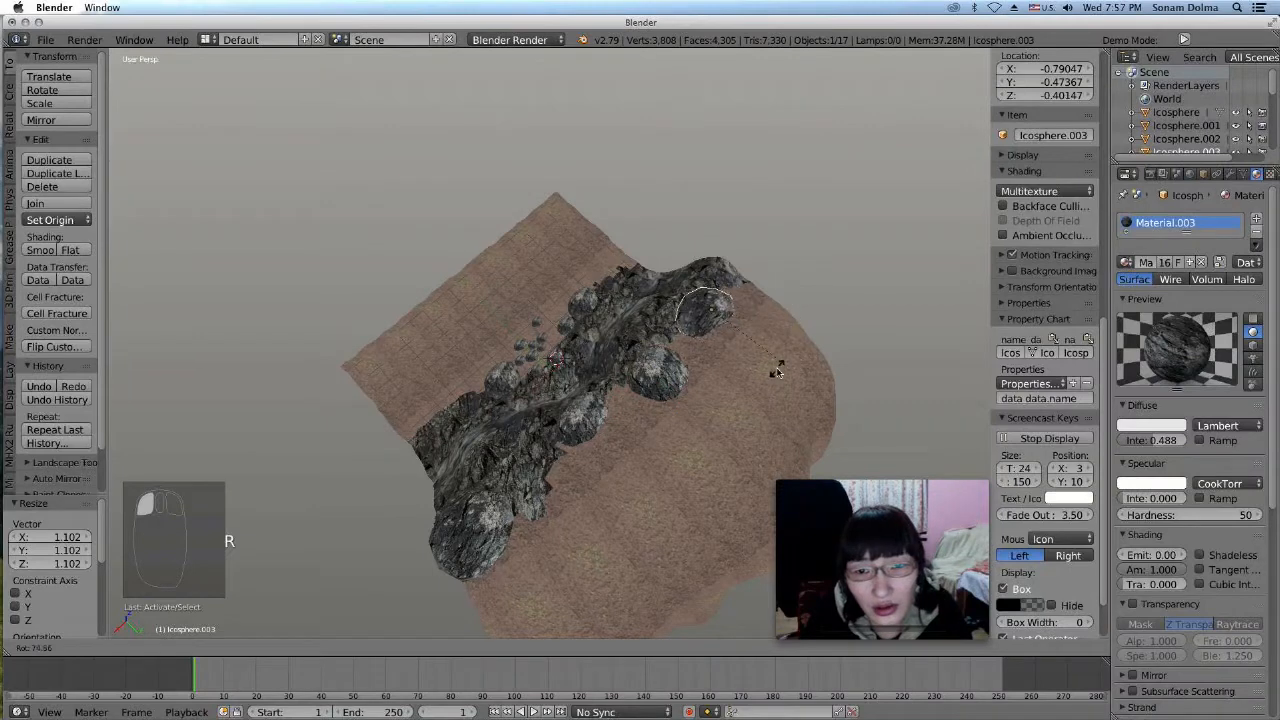
click(765, 372)
key(g)
click(758, 340)
key(s)
click(775, 336)
key(s)
click(782, 348)
Scale the left-end cliff-top rock by about 0.923 from the front view
middle_drag(782, 348, 850, 255)
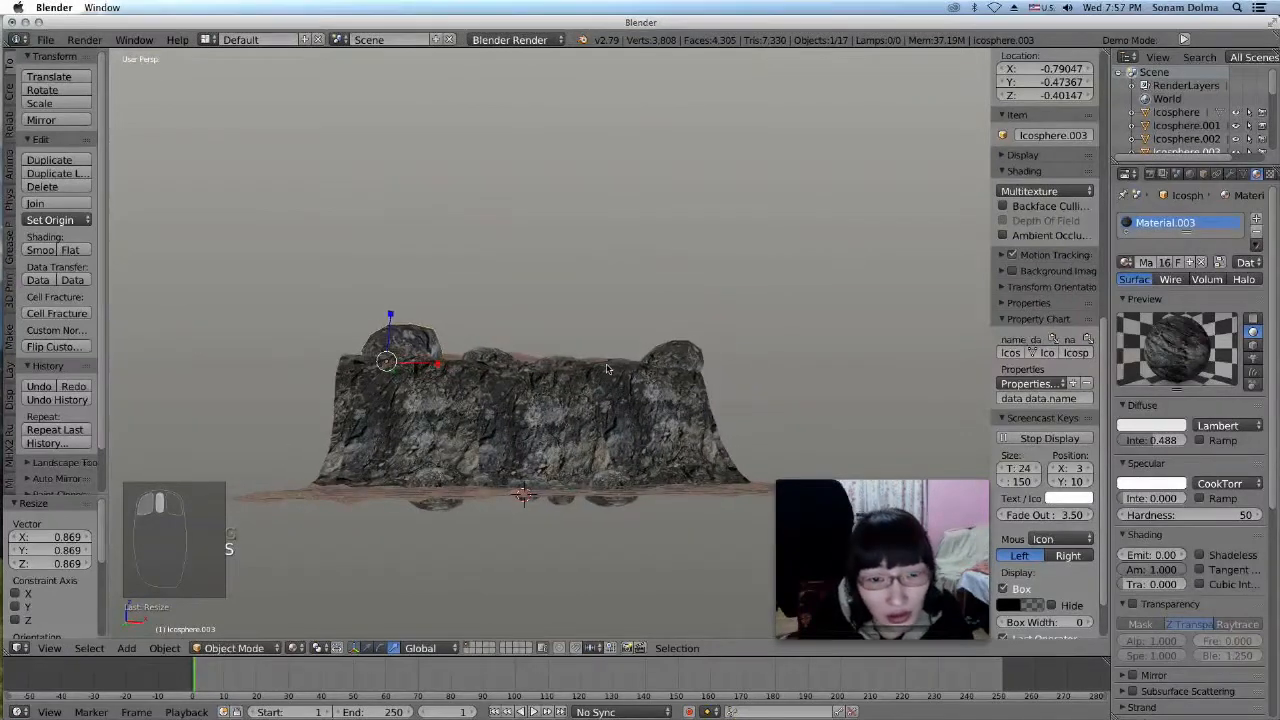
scroll(605, 369, up, 2)
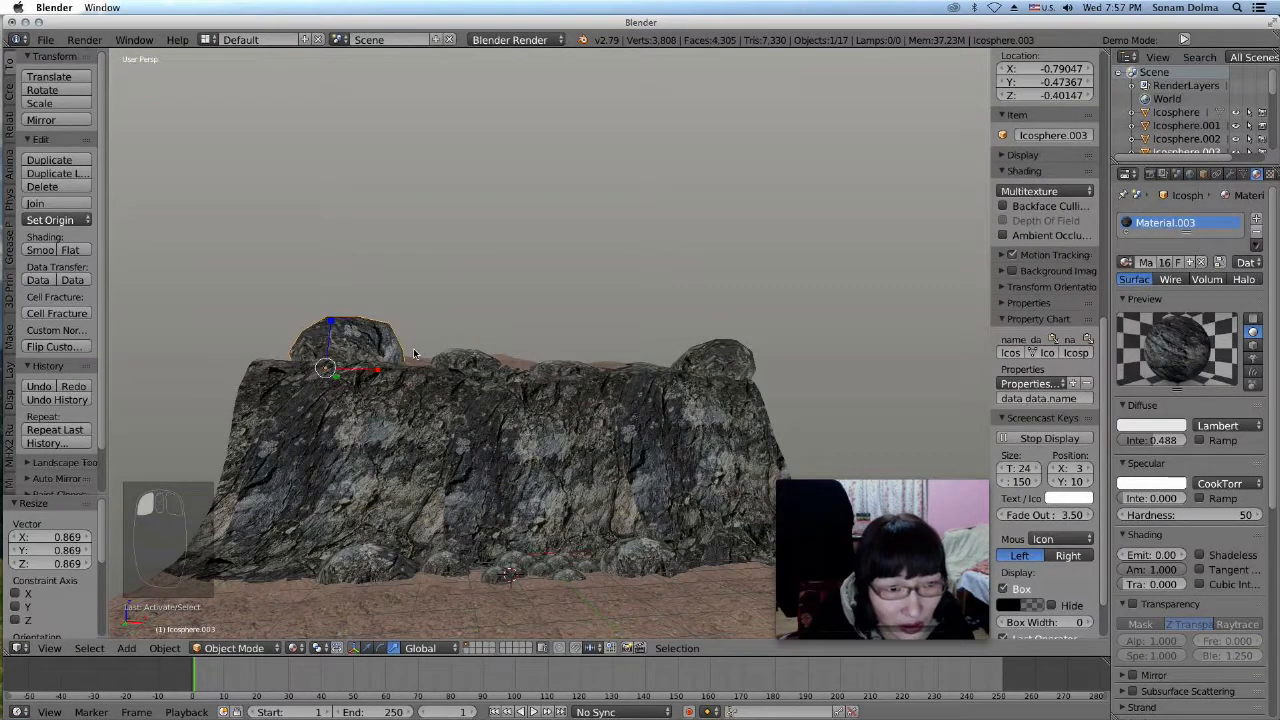
key(s)
click(611, 435)
Duplicate the second cliff-top rock and place the copy above the cliff, offset about 5.771, -2.616, 4.026
right_click(562, 384)
right_click(451, 361)
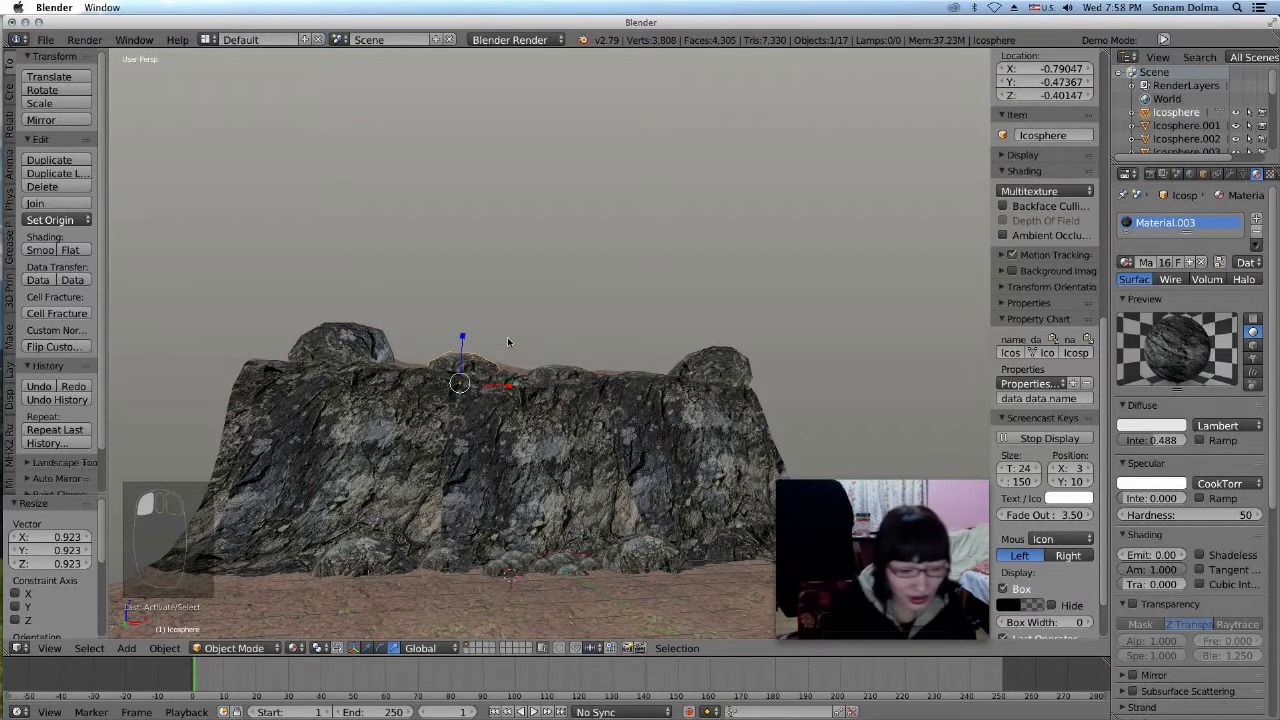
key(shift+d)
click(670, 222)
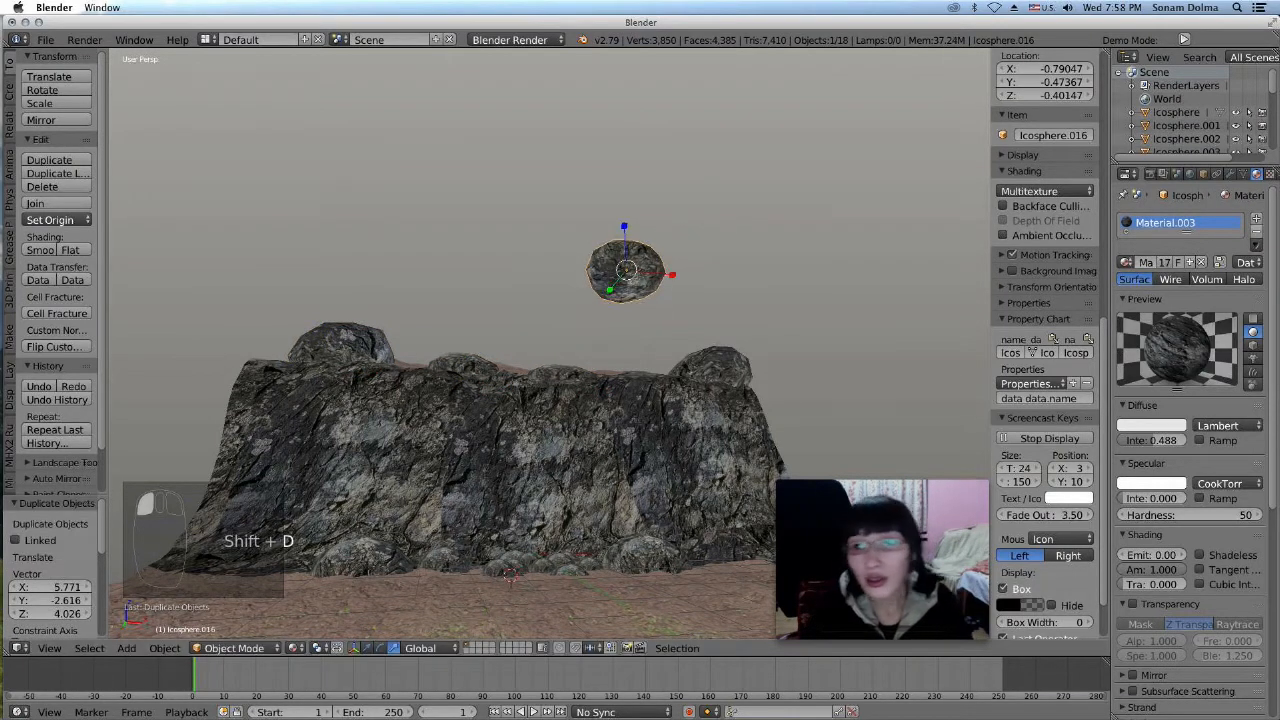
Expand the outliner to show every object and move the floating rock copy off the visible layer
drag(1133, 163, 1135, 411)
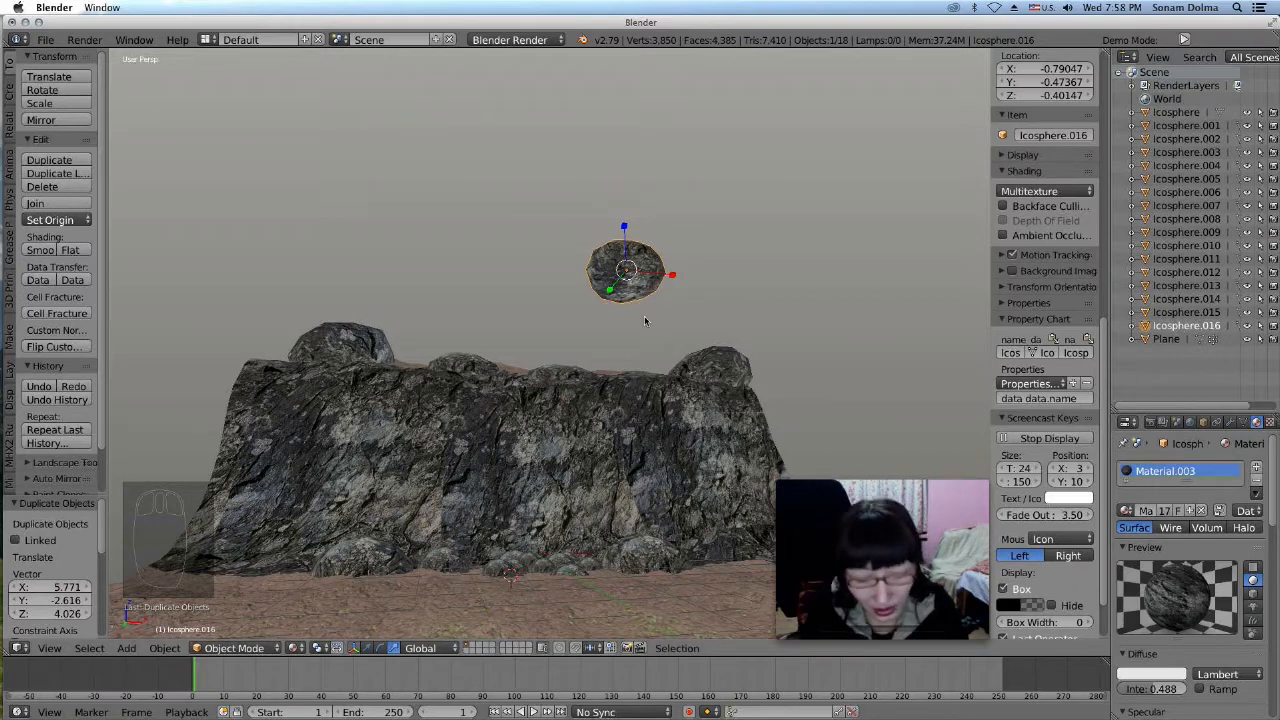
key(m)
click(762, 342)
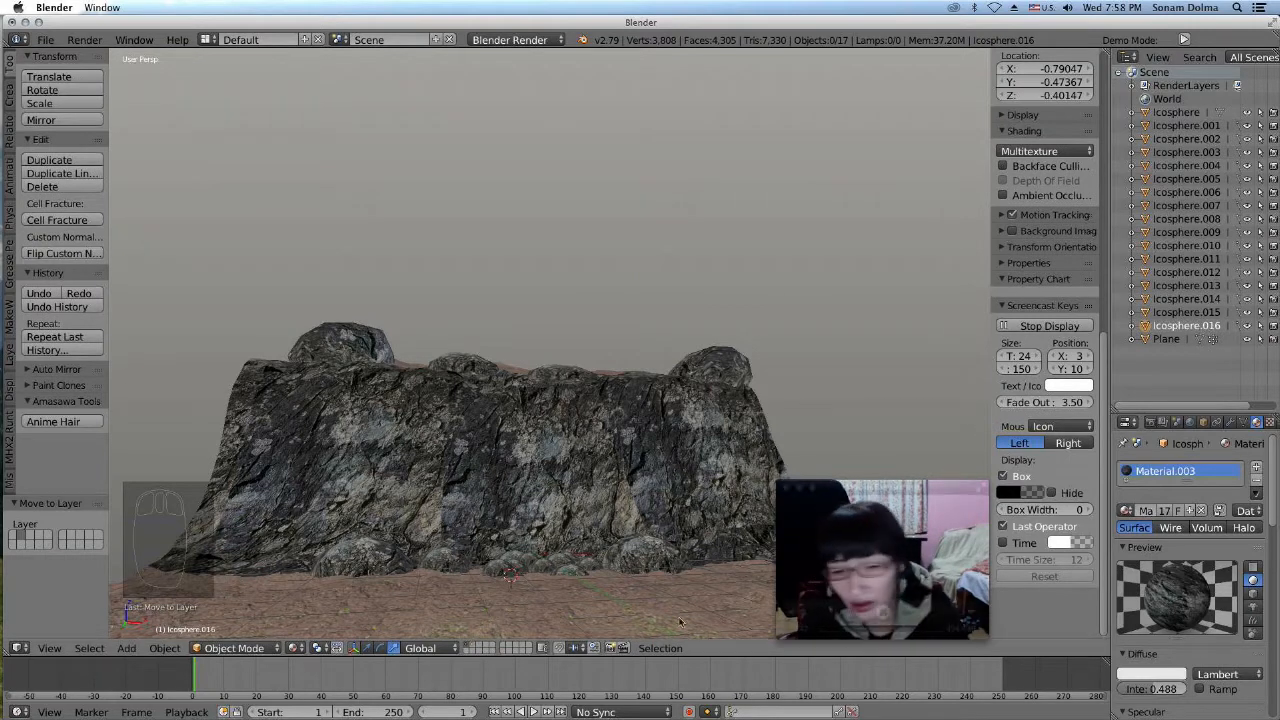
Raise the third cliff-top rock in two moves of about -0.485, -0.004, 0.355 and -0.148, -0.089, 0.379
click(556, 384)
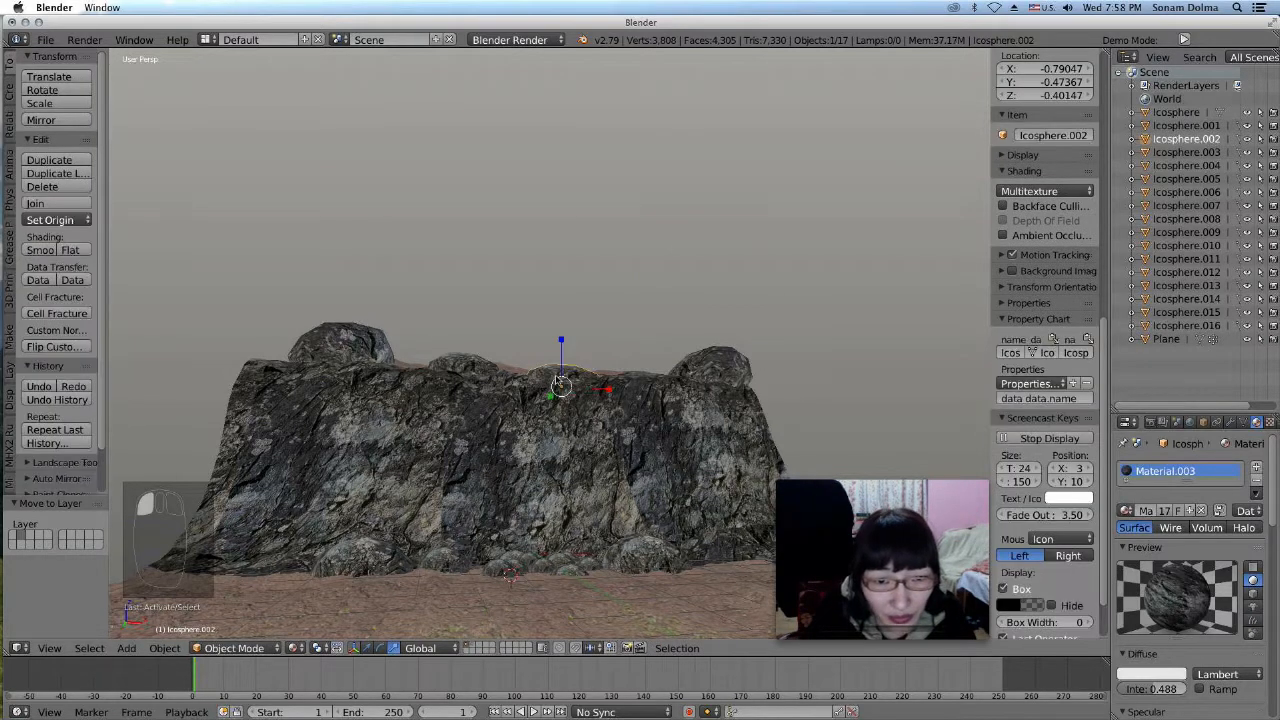
key(g)
click(565, 352)
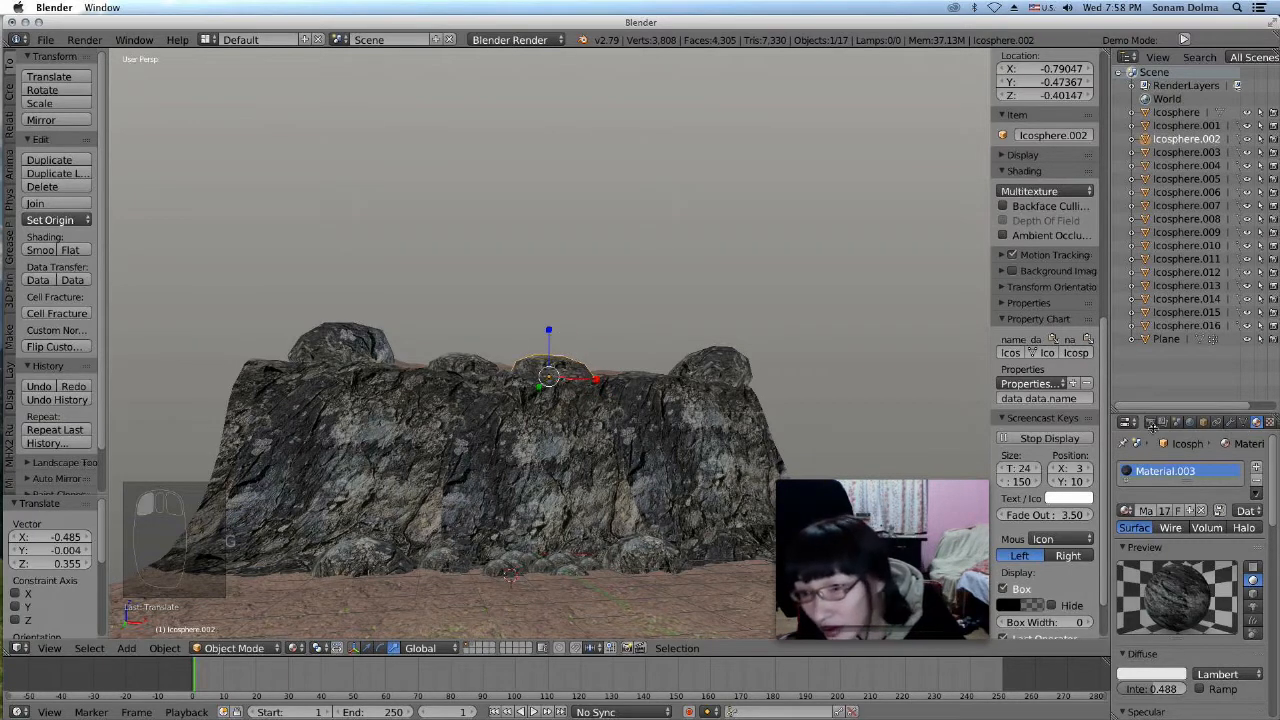
key(g)
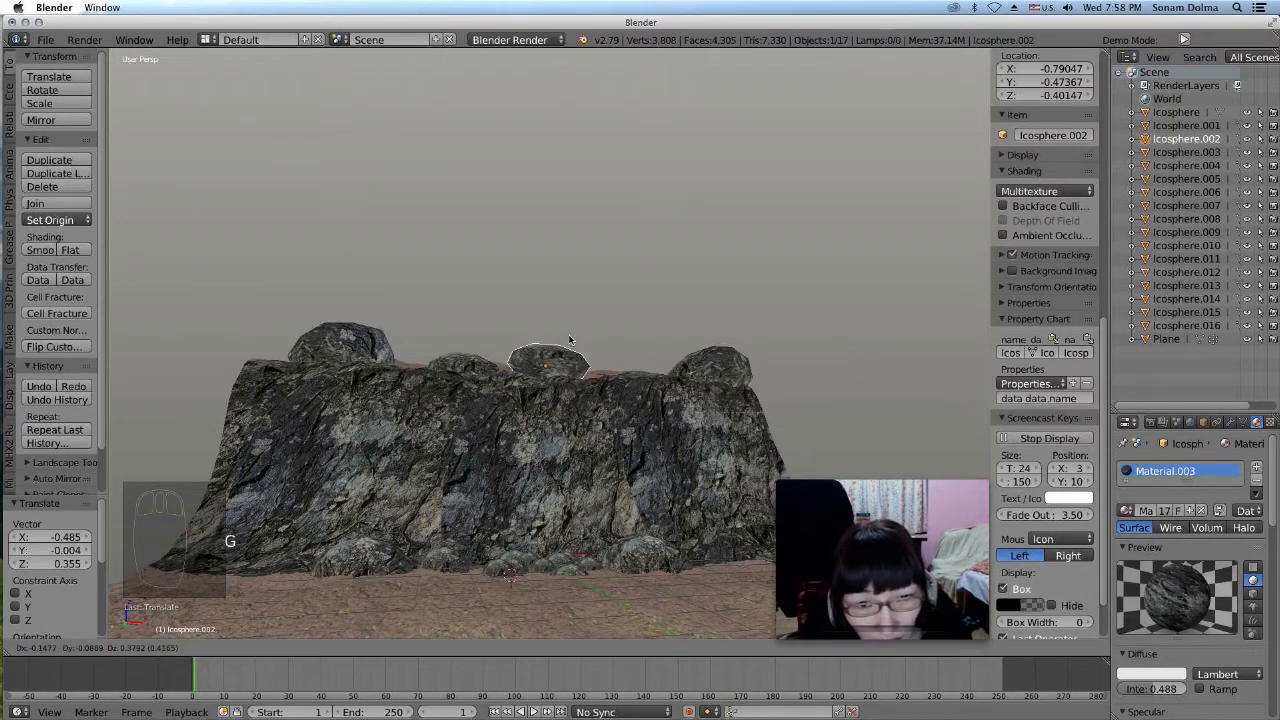
click(569, 340)
Rescale the third cliff-top rock from the side and adjust its seat on the edge, finishing with a move of about -0.147, 0.029, 0
middle_drag(569, 340, 435, 408)
middle_drag(675, 364, 628, 394)
key(s)
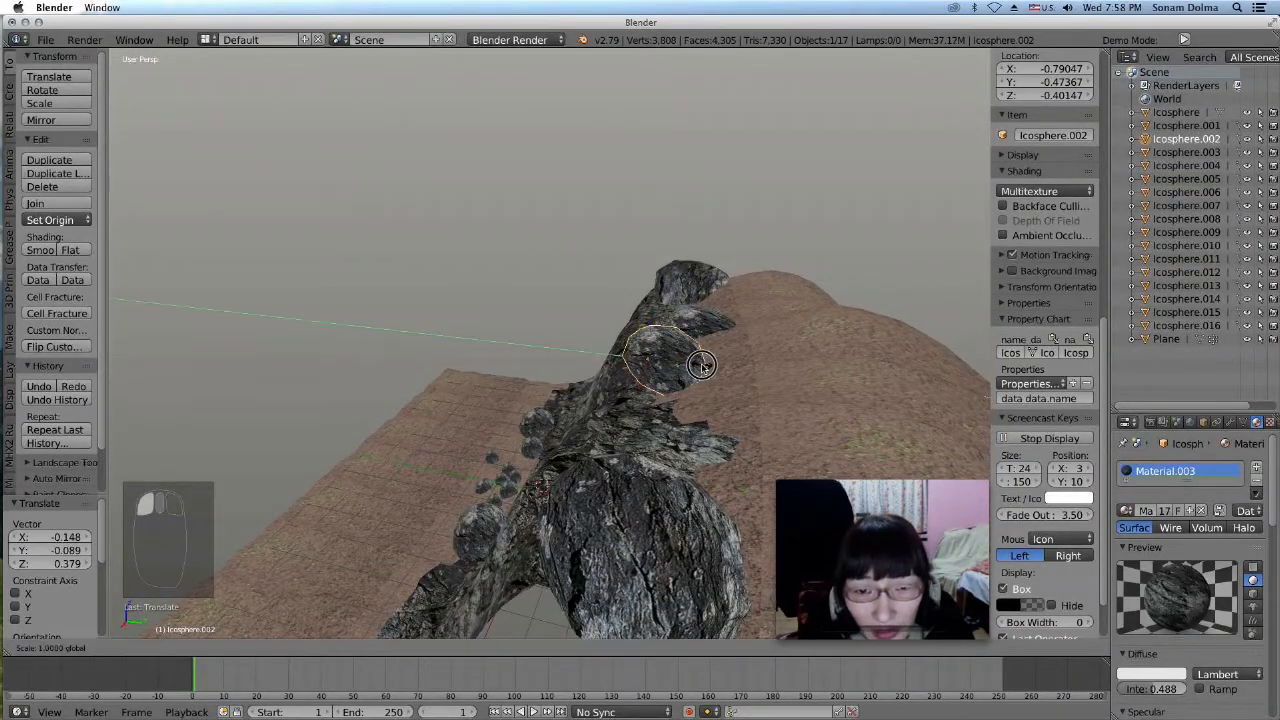
click(692, 373)
key(g)
click(692, 375)
middle_drag(692, 375, 822, 369)
key(g)
click(608, 360)
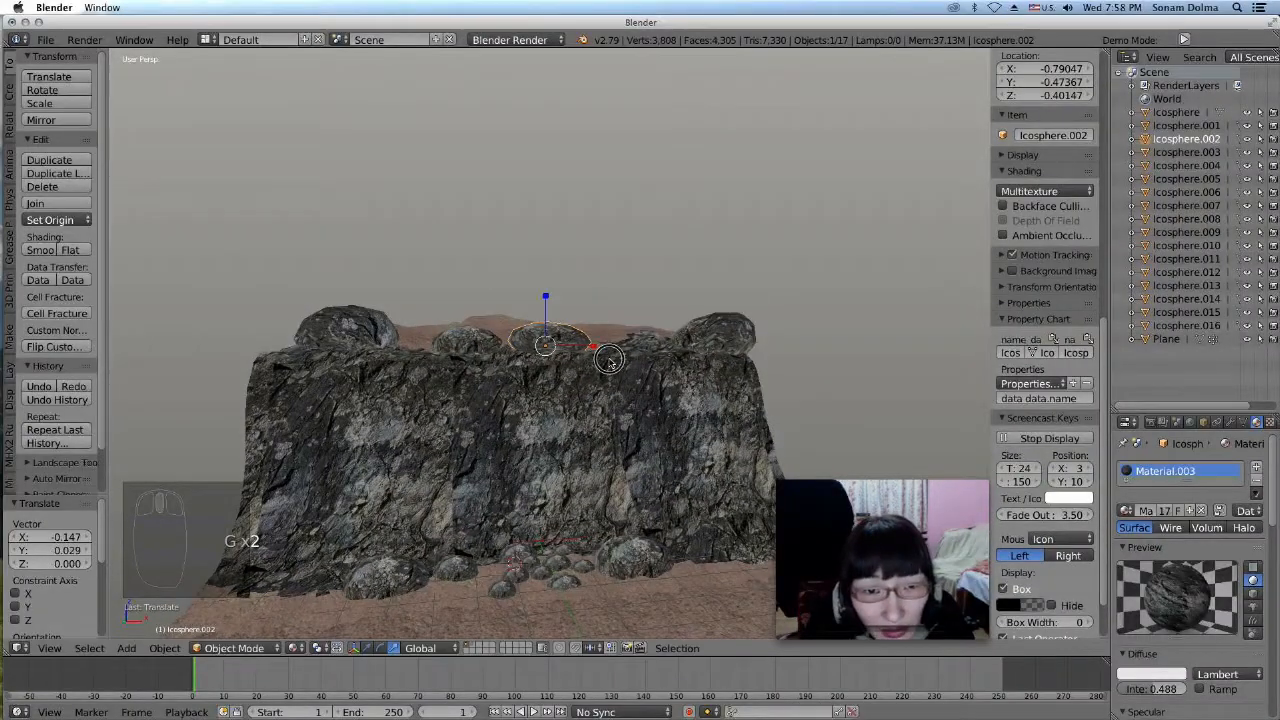
middle_drag(584, 404, 606, 420)
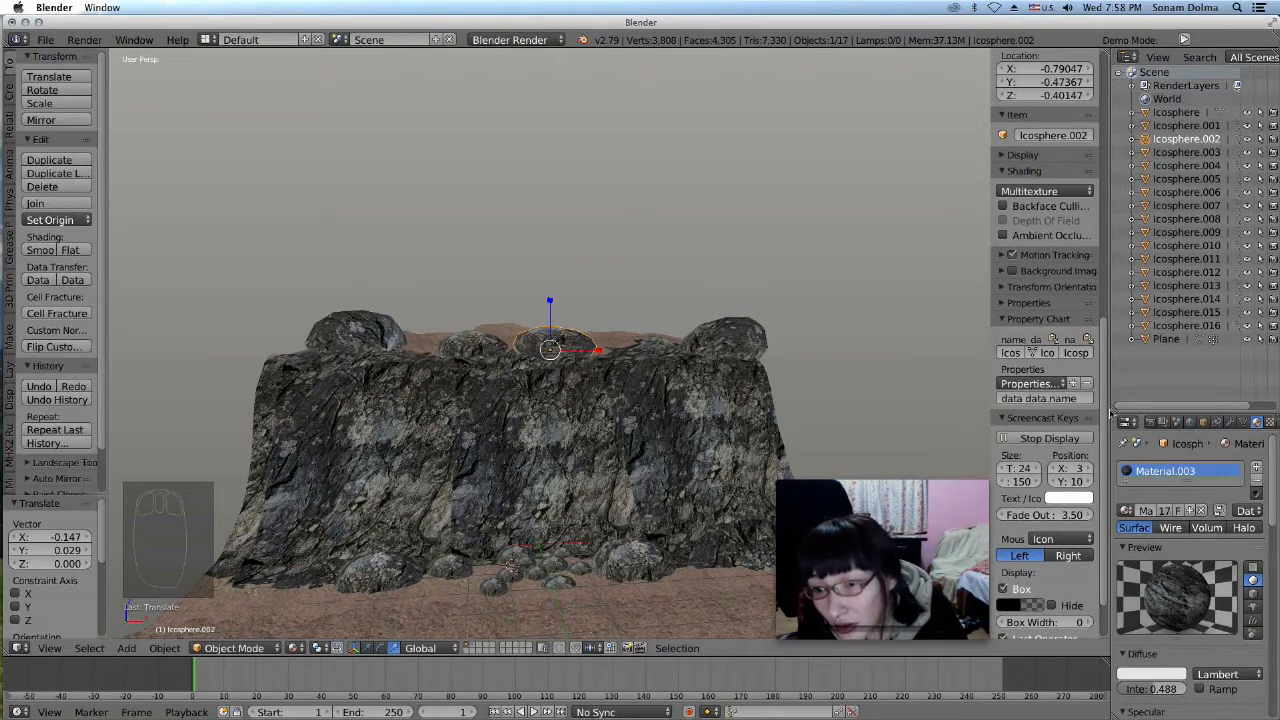
Widen the properties area, add a particle system to the third cliff-top rock and play its emission to about frame 108
drag(1110, 413, 1026, 413)
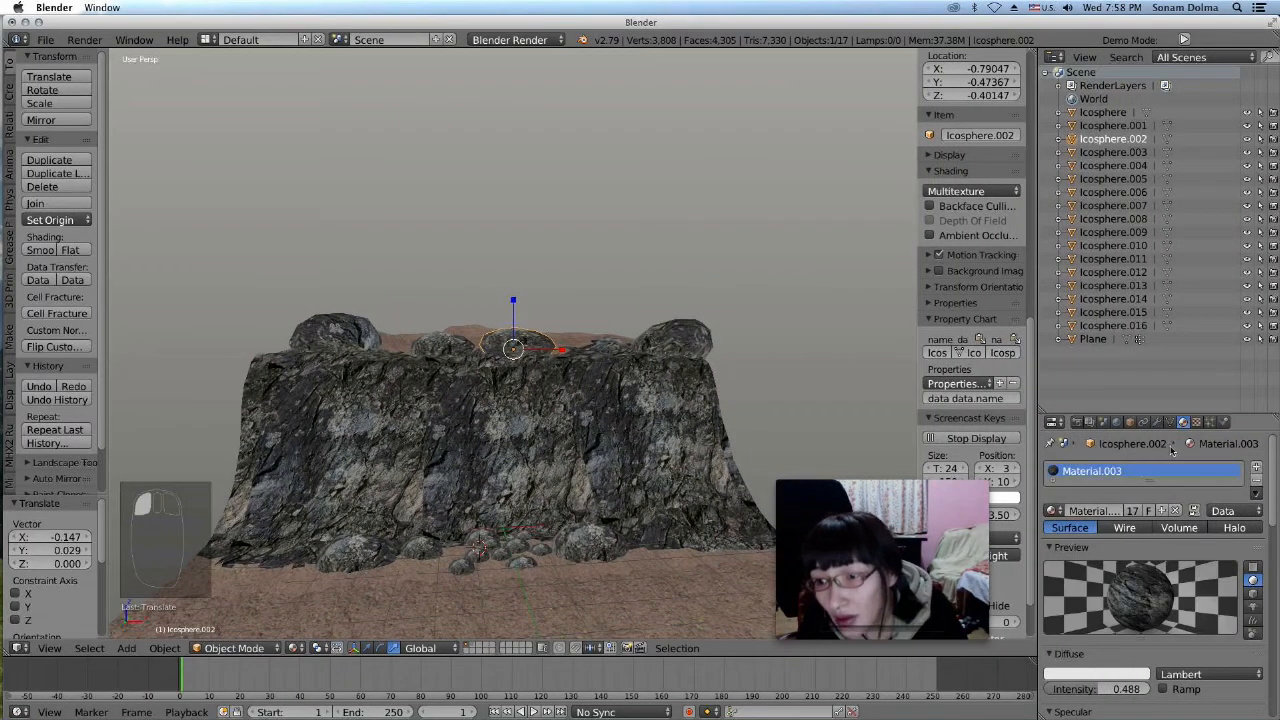
click(1210, 422)
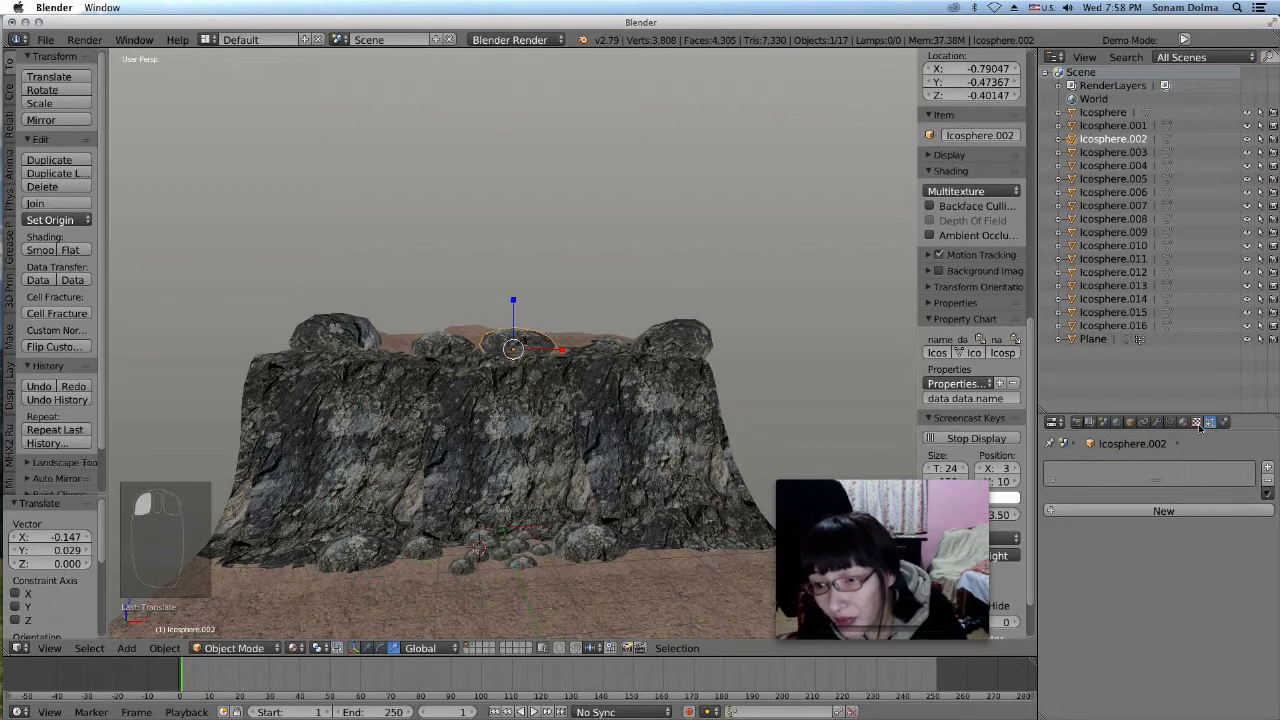
click(1127, 510)
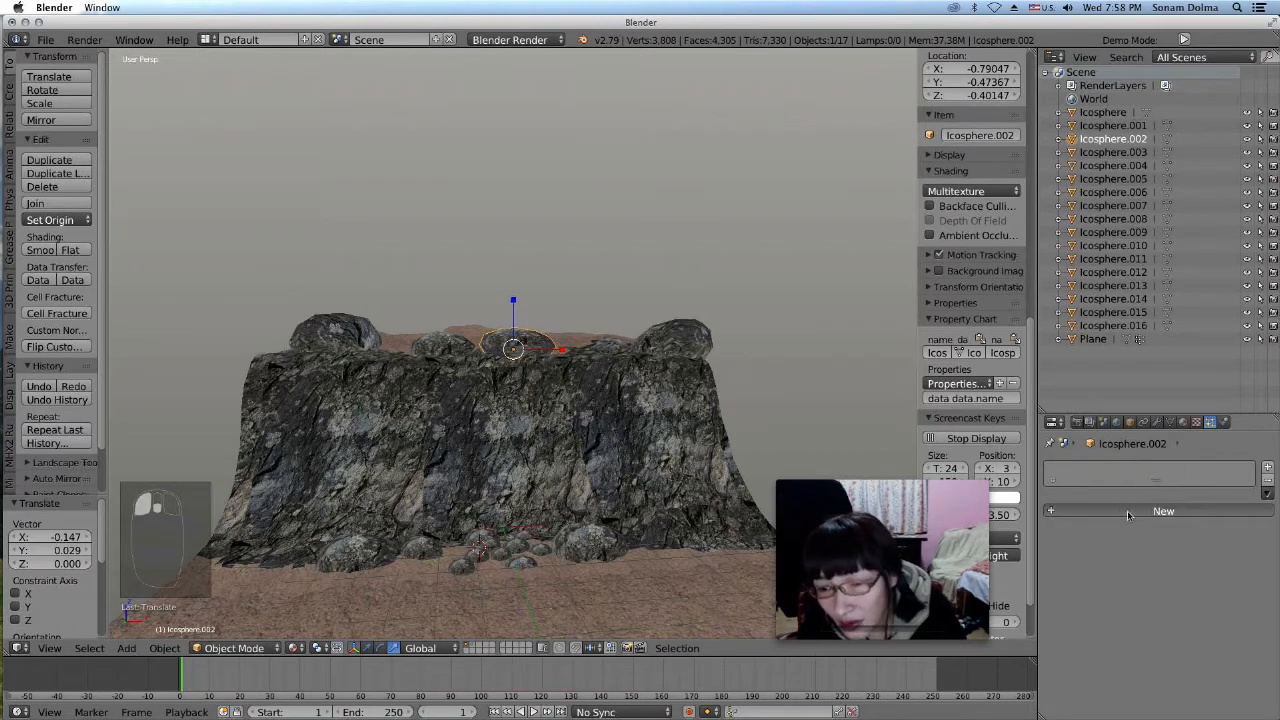
click(535, 712)
scroll(575, 502, up, 5)
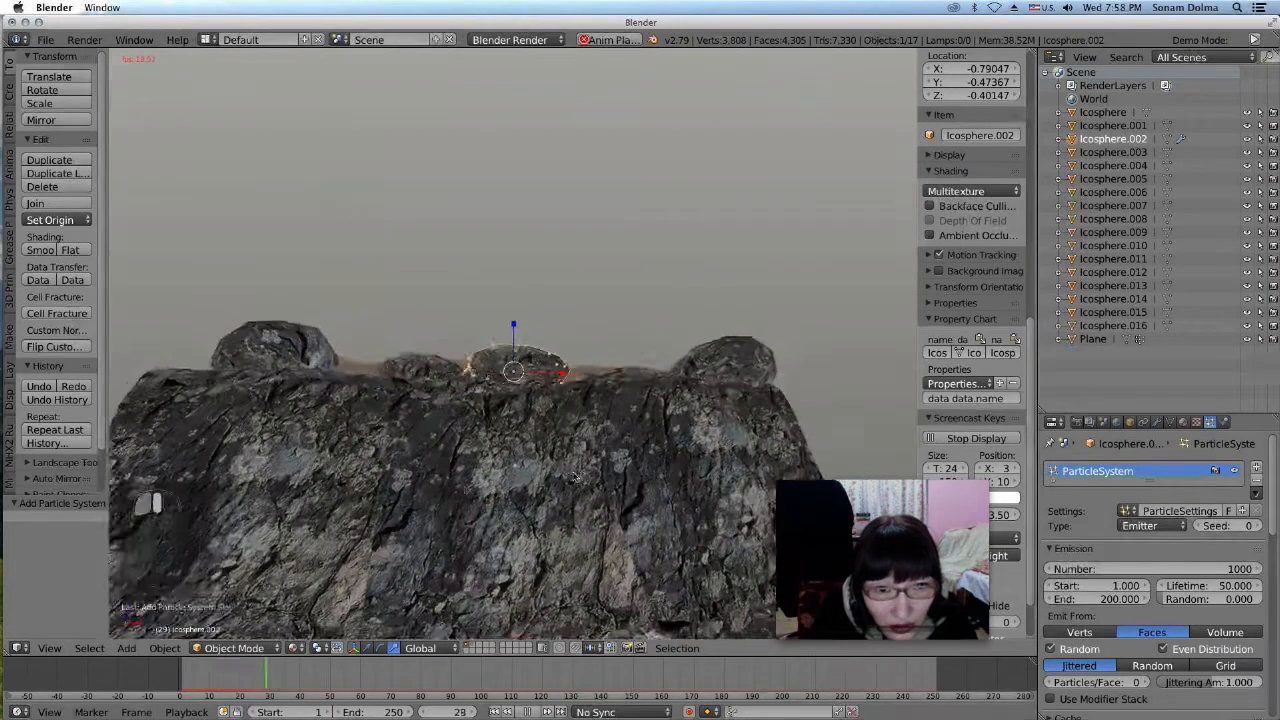
scroll(575, 502, down, 5)
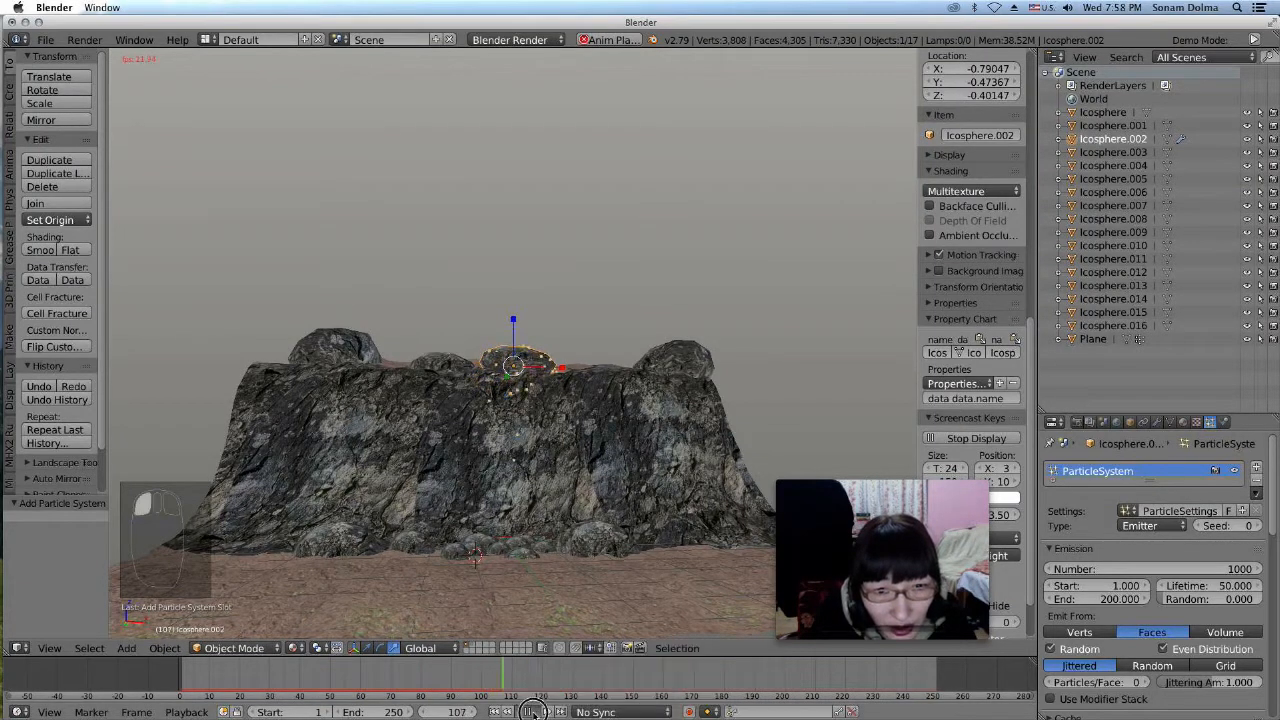
click(531, 712)
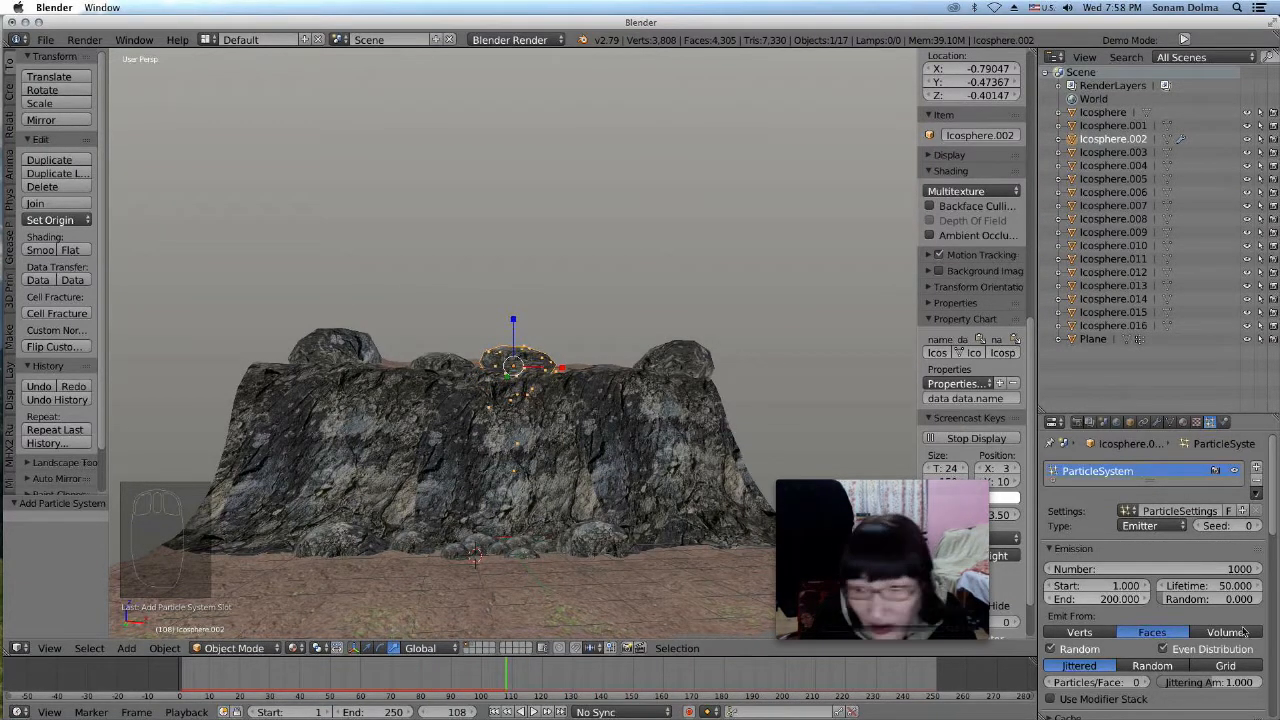
Render the emitter rock's particles as an object, using Icosphere.016 as the duplicated object
scroll(1186, 636, down, 4)
scroll(1186, 636, down, 4)
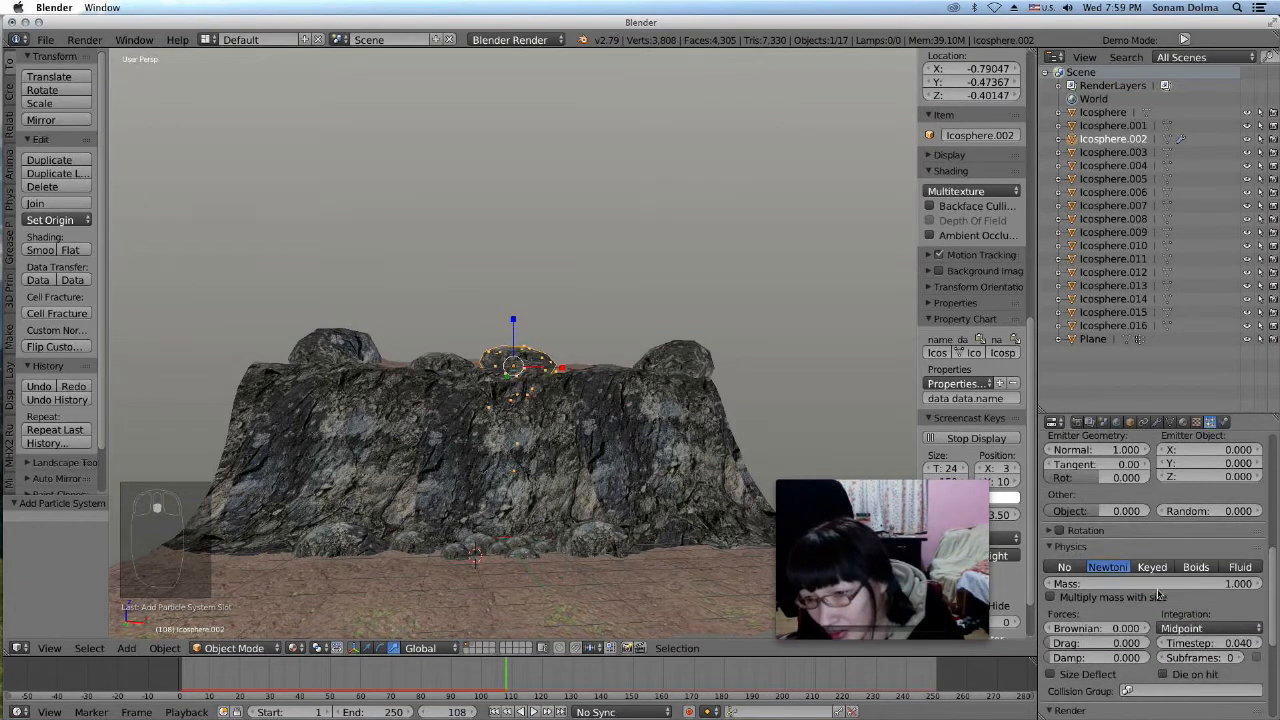
scroll(1158, 596, down, 4)
click(1192, 619)
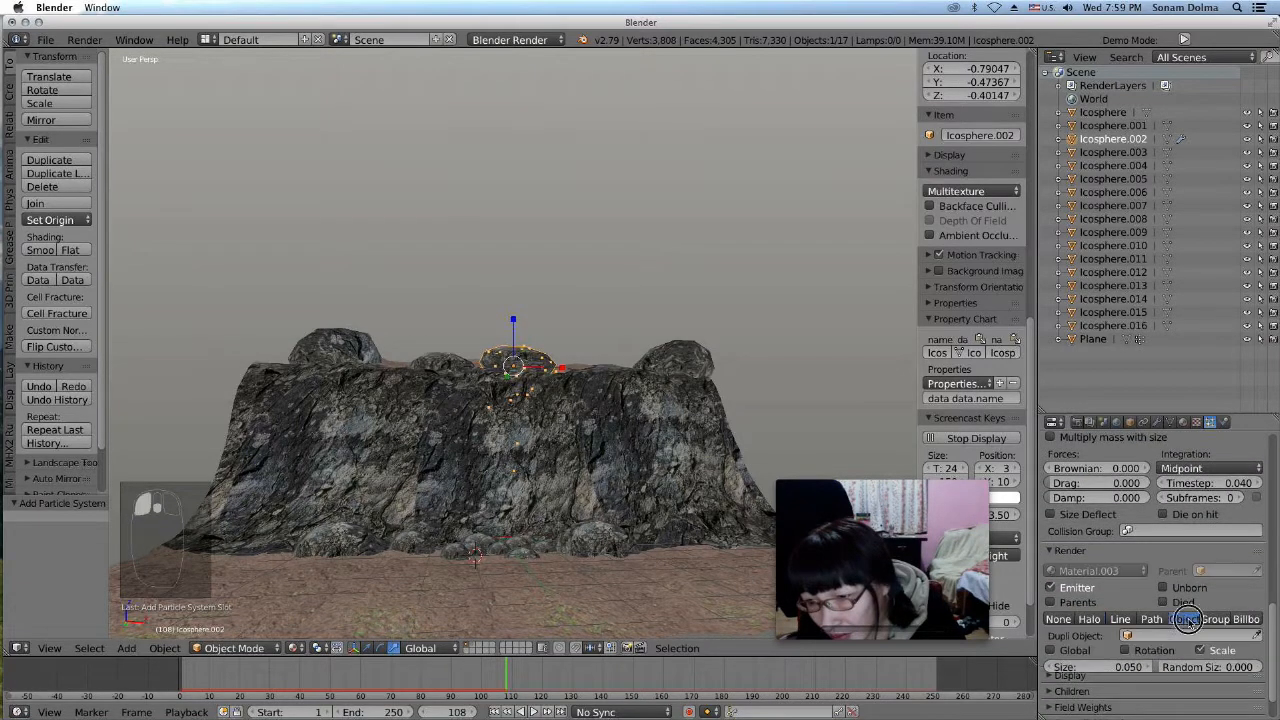
scroll(1190, 620, down, 1)
click(1168, 582)
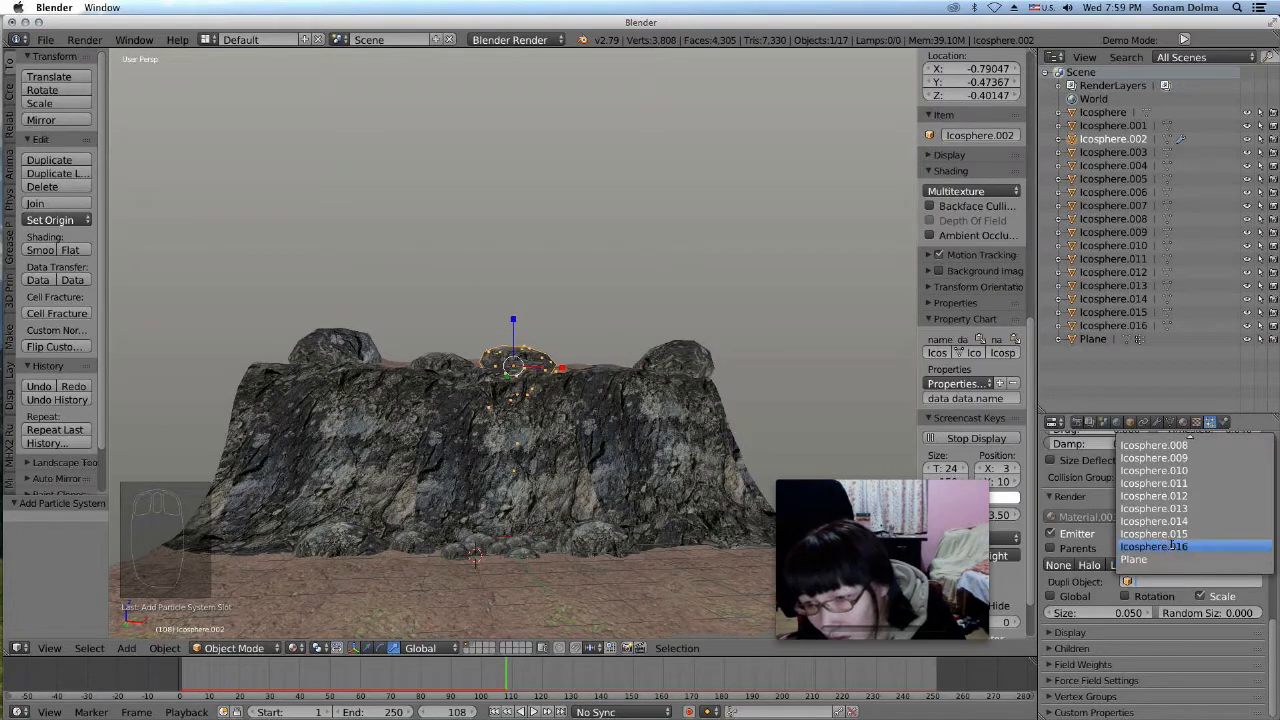
click(1172, 546)
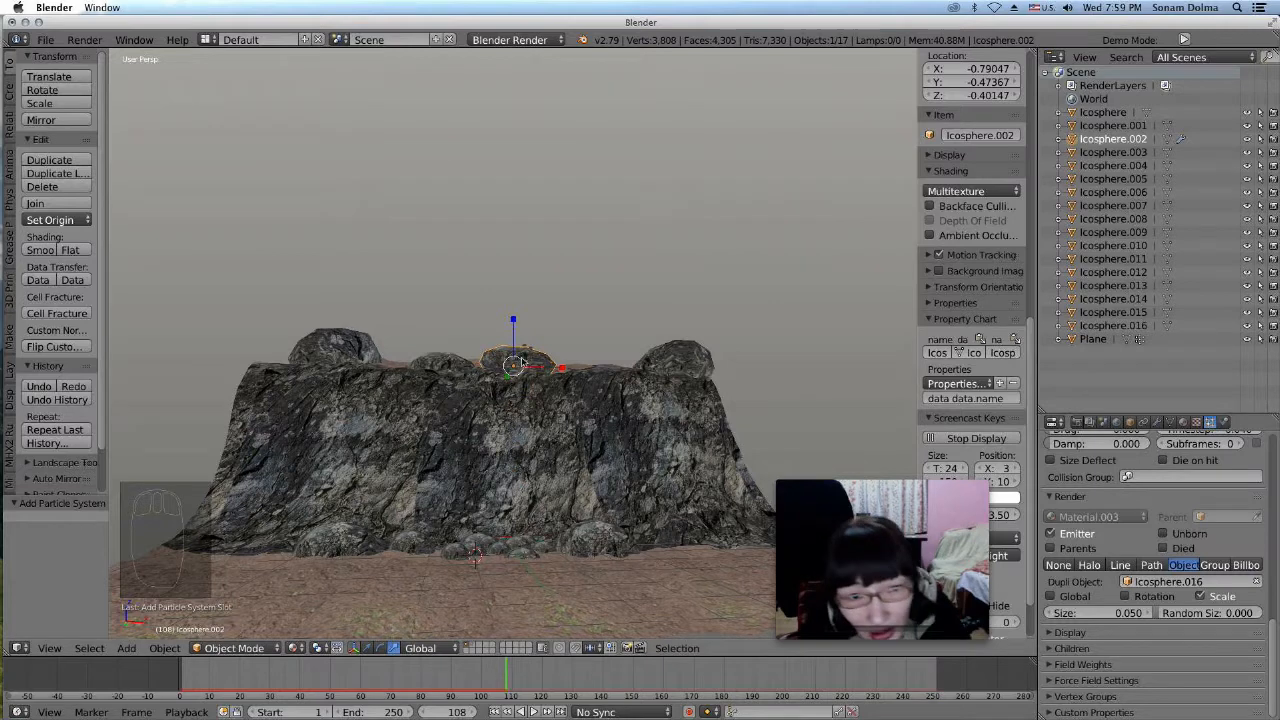
Preview the object particles, return to the first frame and set their size to 0.680 with random size 0.465
scroll(521, 362, up, 2)
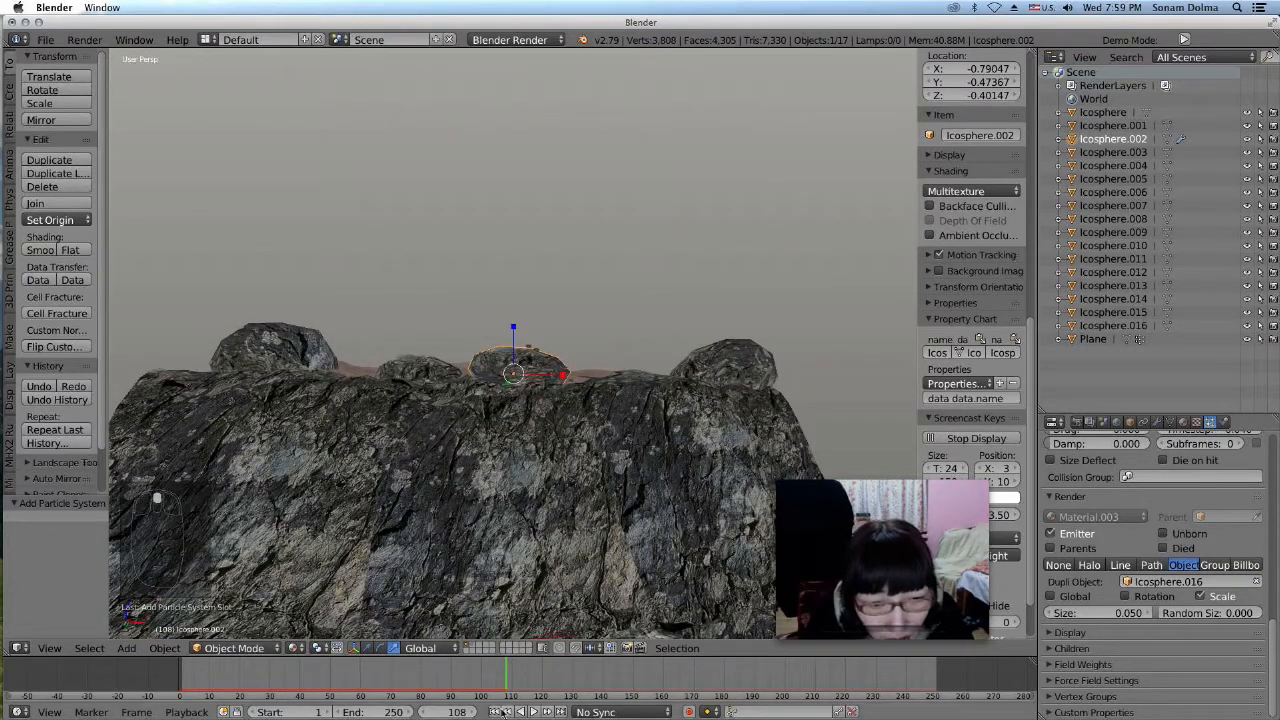
click(536, 712)
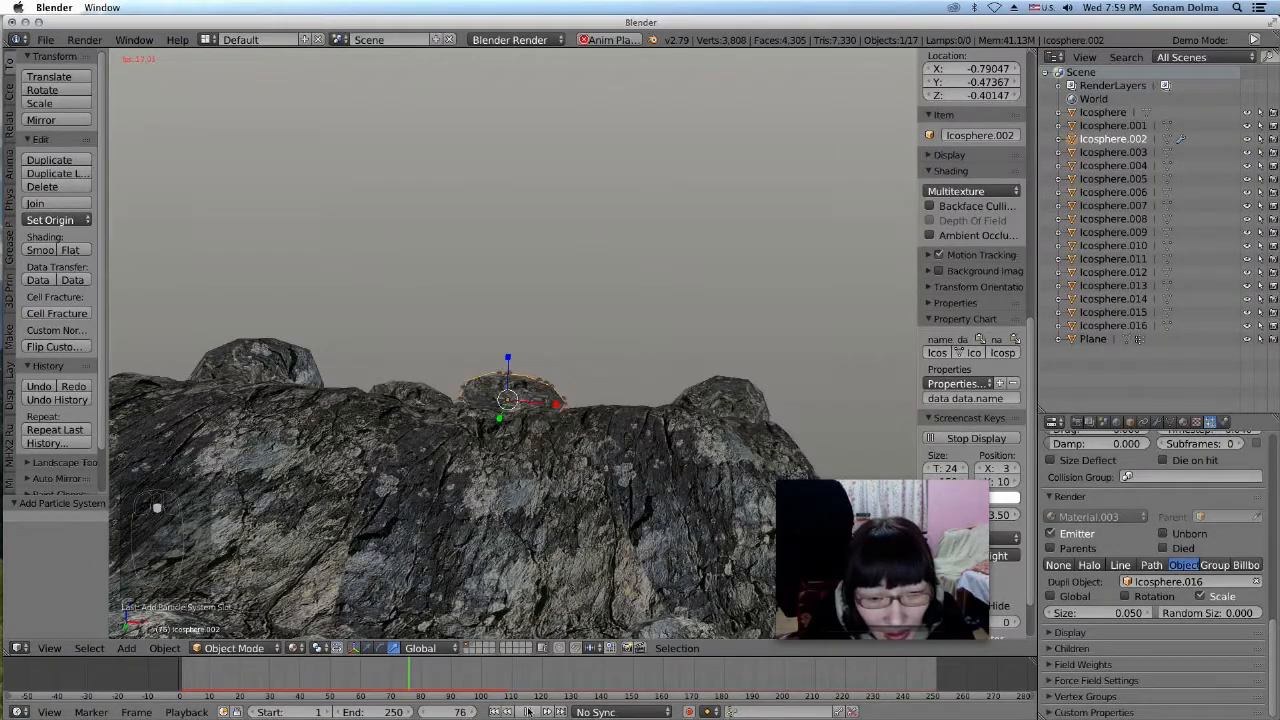
click(493, 712)
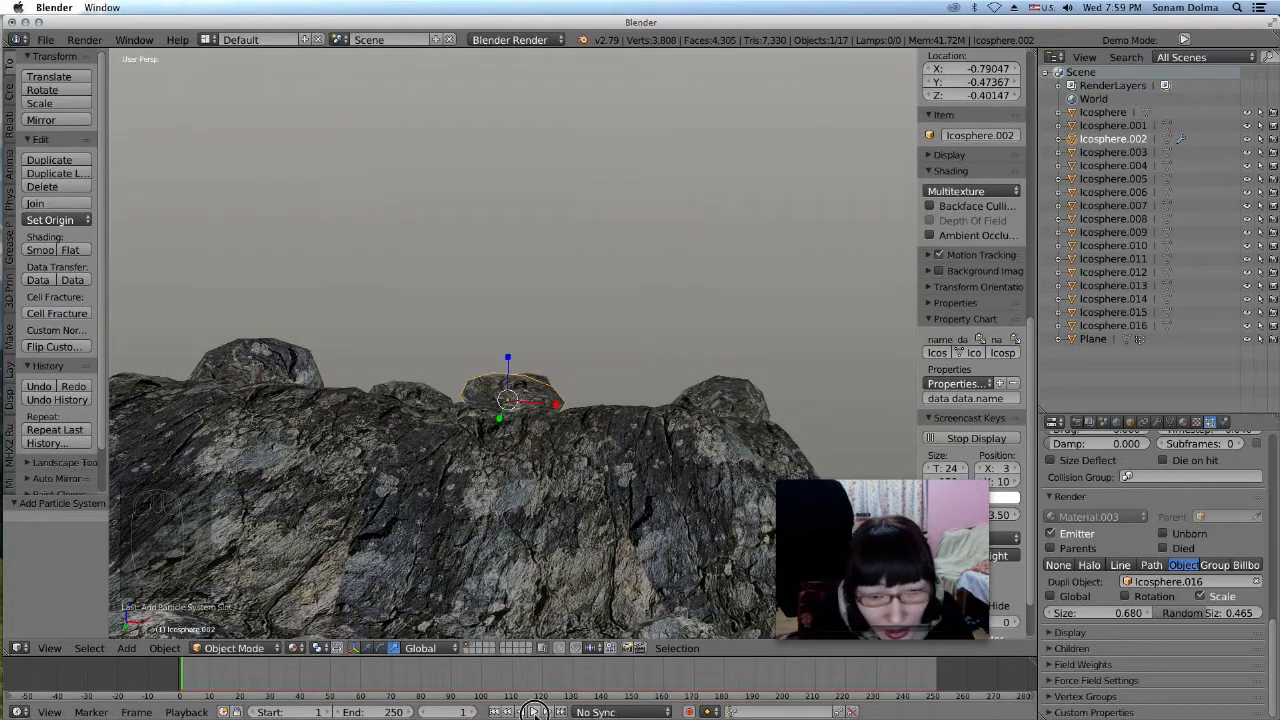
Play the animation to about frame 125 to check the enlarged falling rocks, and return to the first frame
click(533, 711)
scroll(681, 549, down, 3)
middle_drag(666, 503, 668, 540)
scroll(681, 513, up, 3)
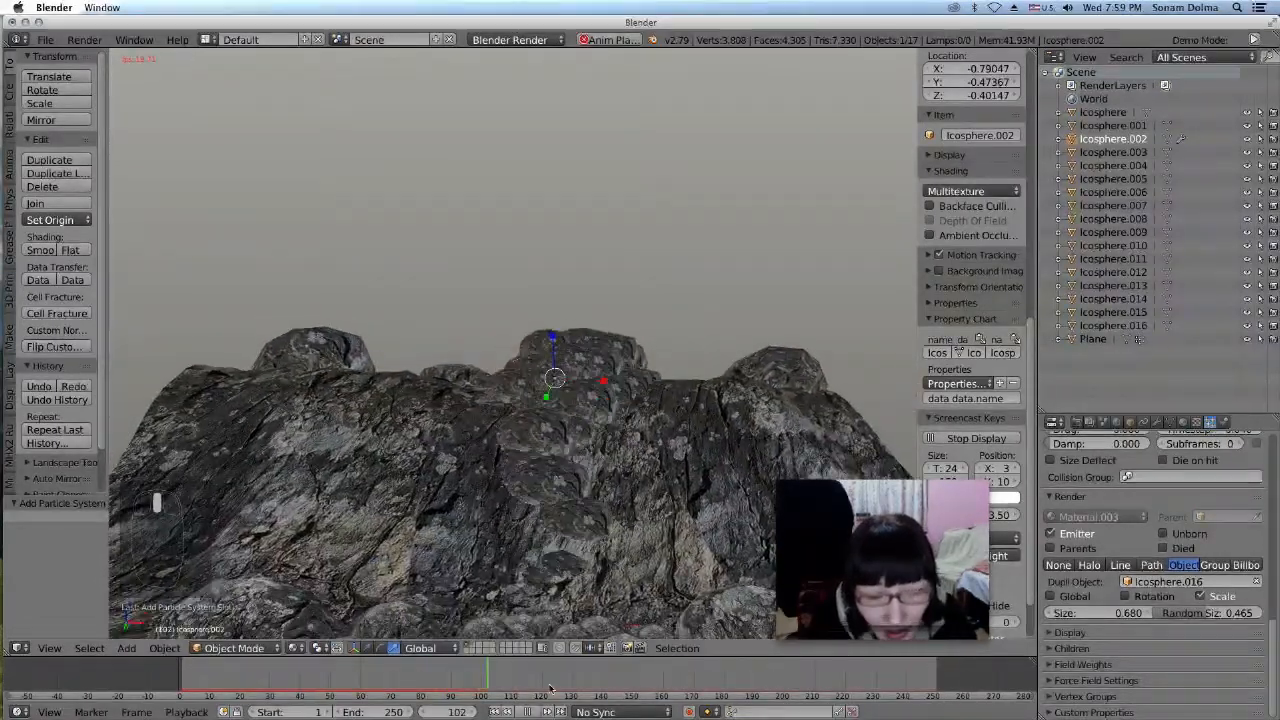
click(521, 711)
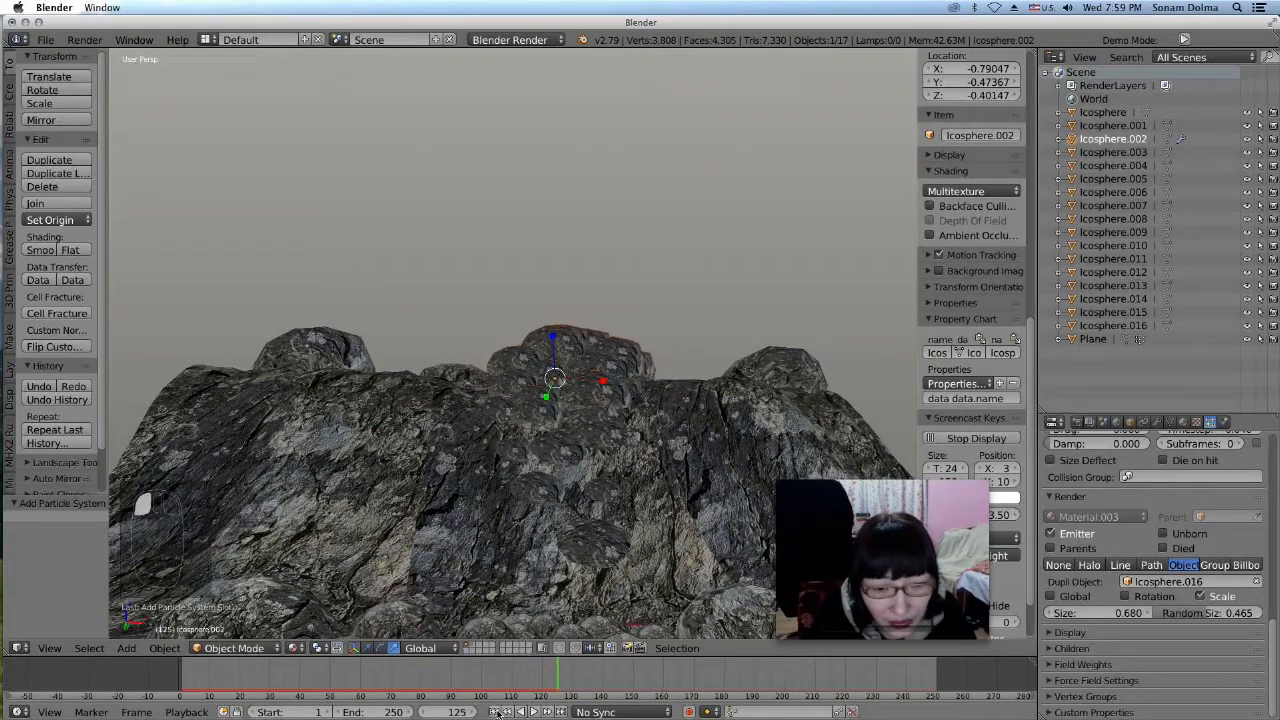
click(495, 711)
Enable collision physics on the cliff plane
right_click(636, 513)
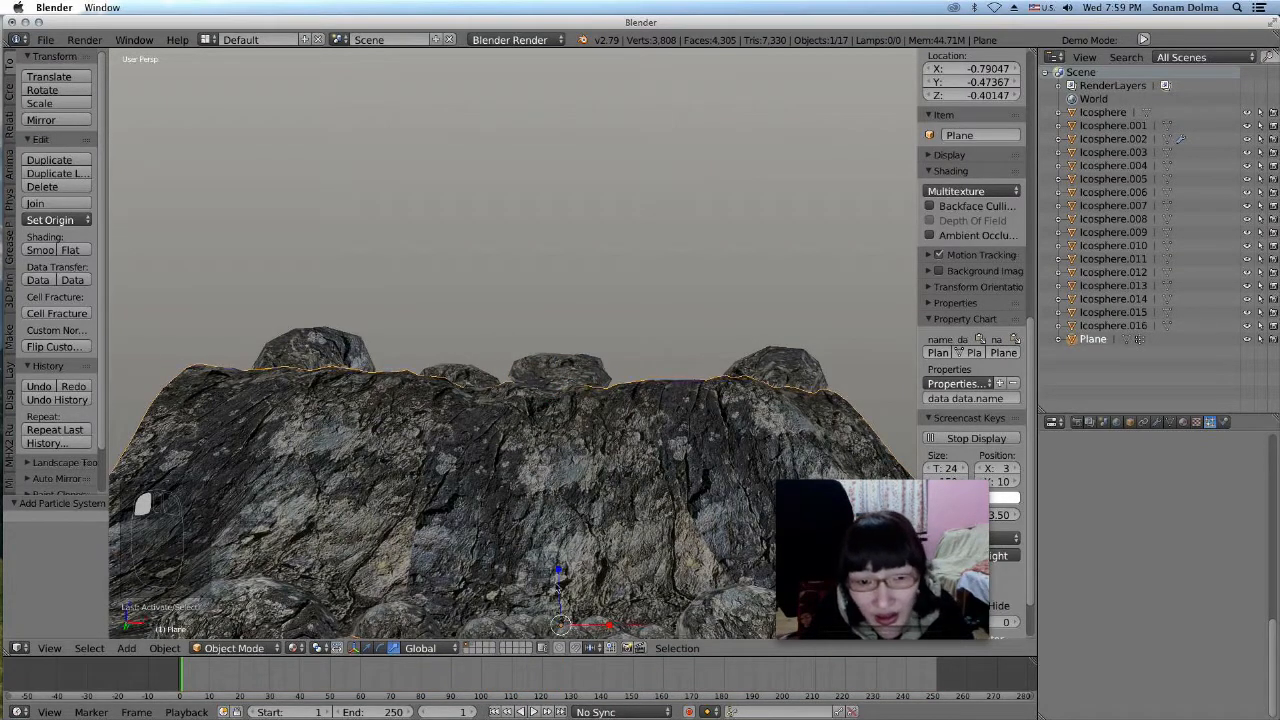
click(1224, 422)
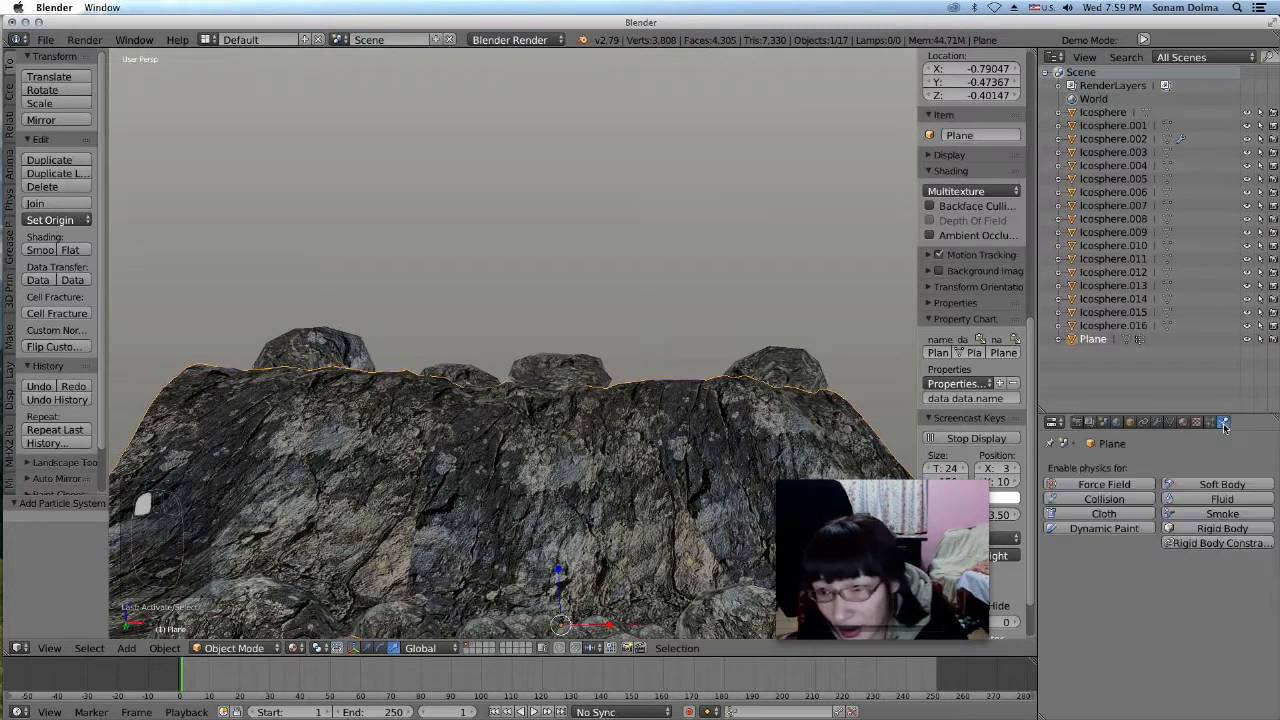
click(1100, 499)
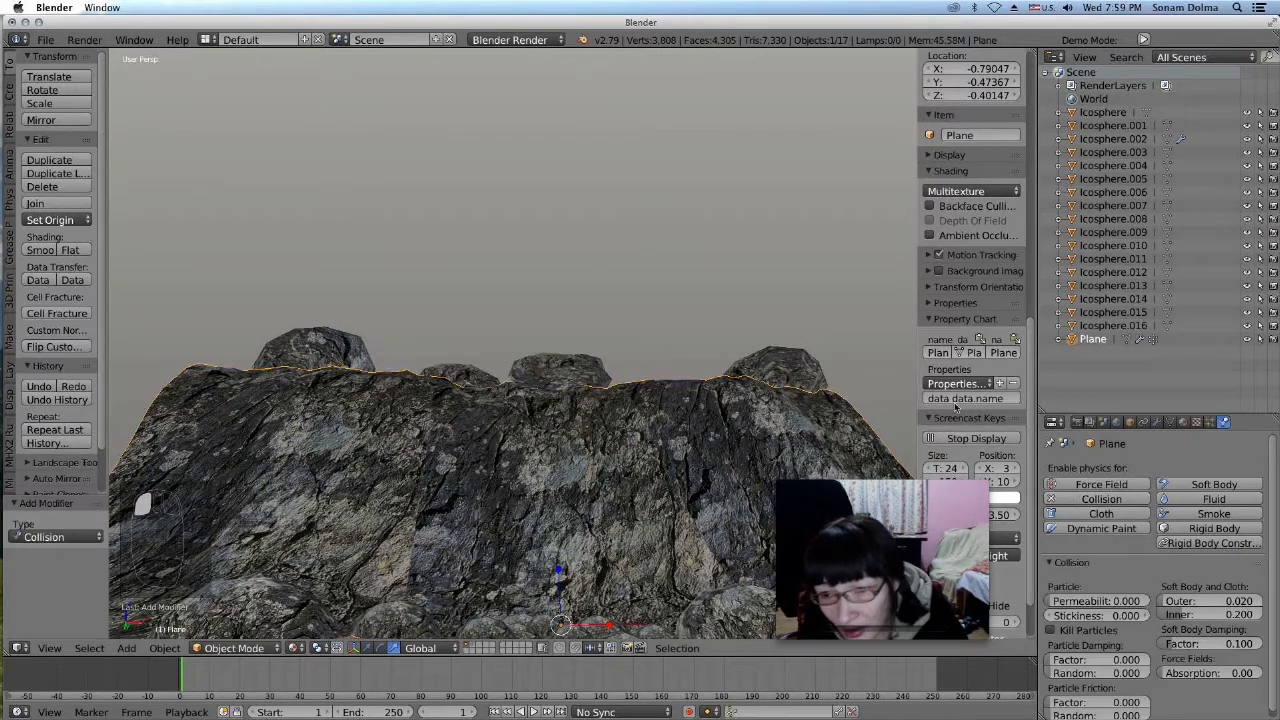
Play the animation to check how the particle rocks collide with the cliff, and return to the first frame
scroll(614, 503, down, 4)
middle_drag(614, 503, 616, 511)
scroll(616, 511, up, 2)
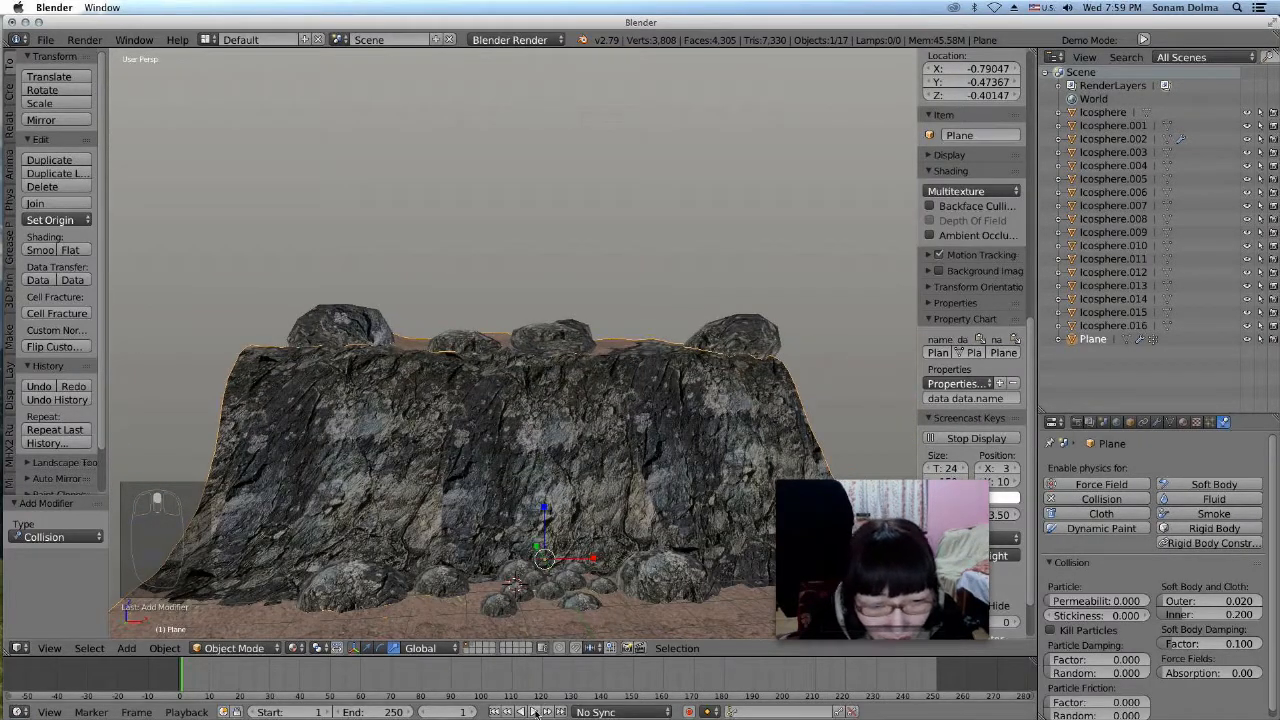
click(535, 712)
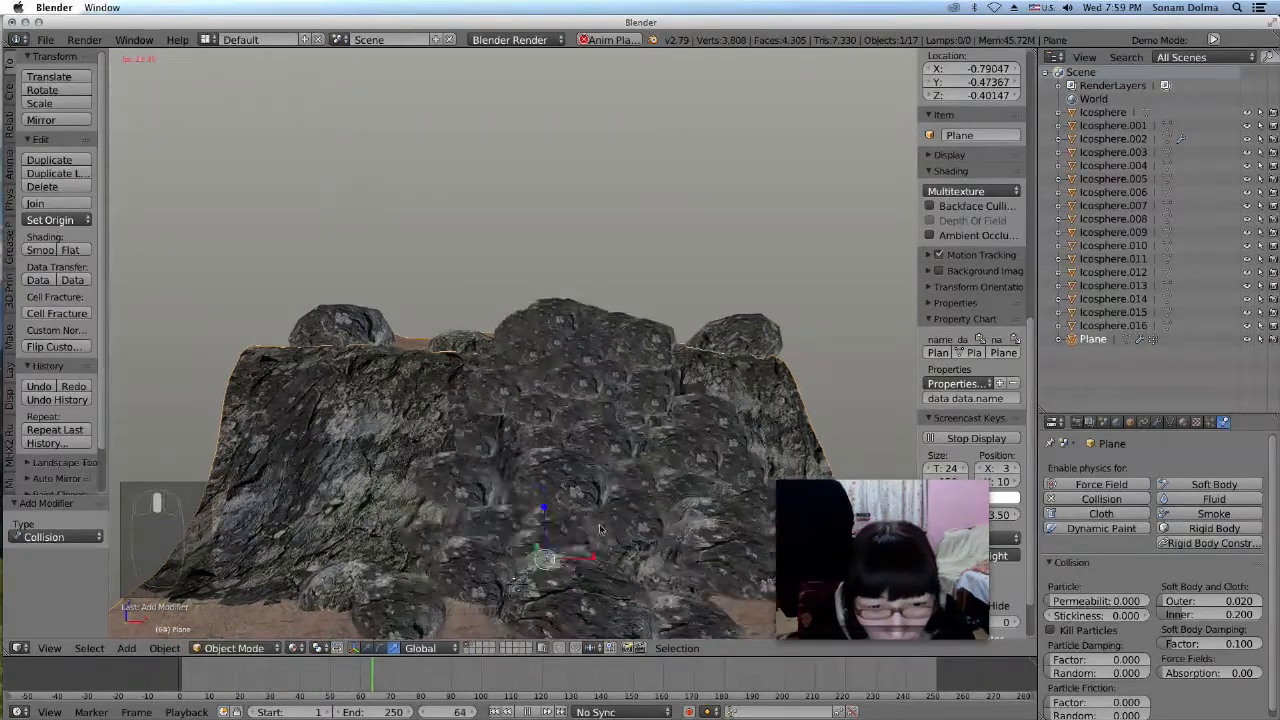
click(493, 711)
Select the emitter rock on the cliff edge and set its particle number to 99
right_click(576, 332)
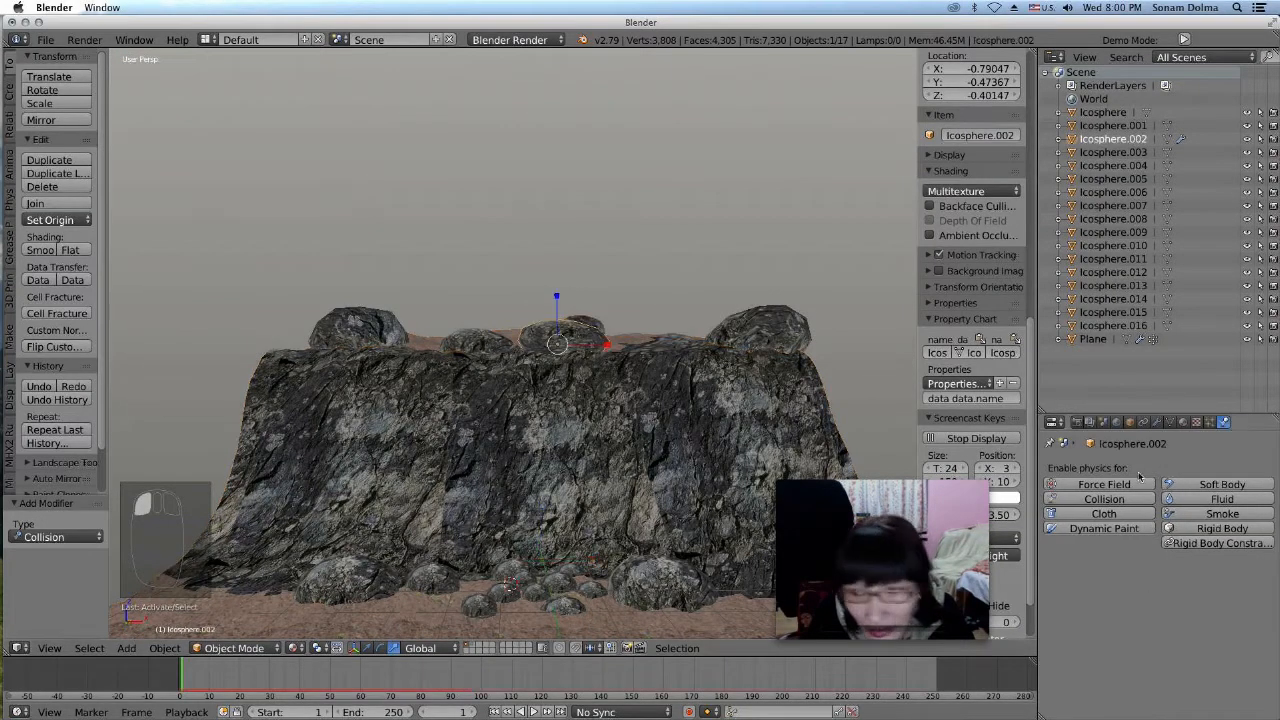
click(1207, 422)
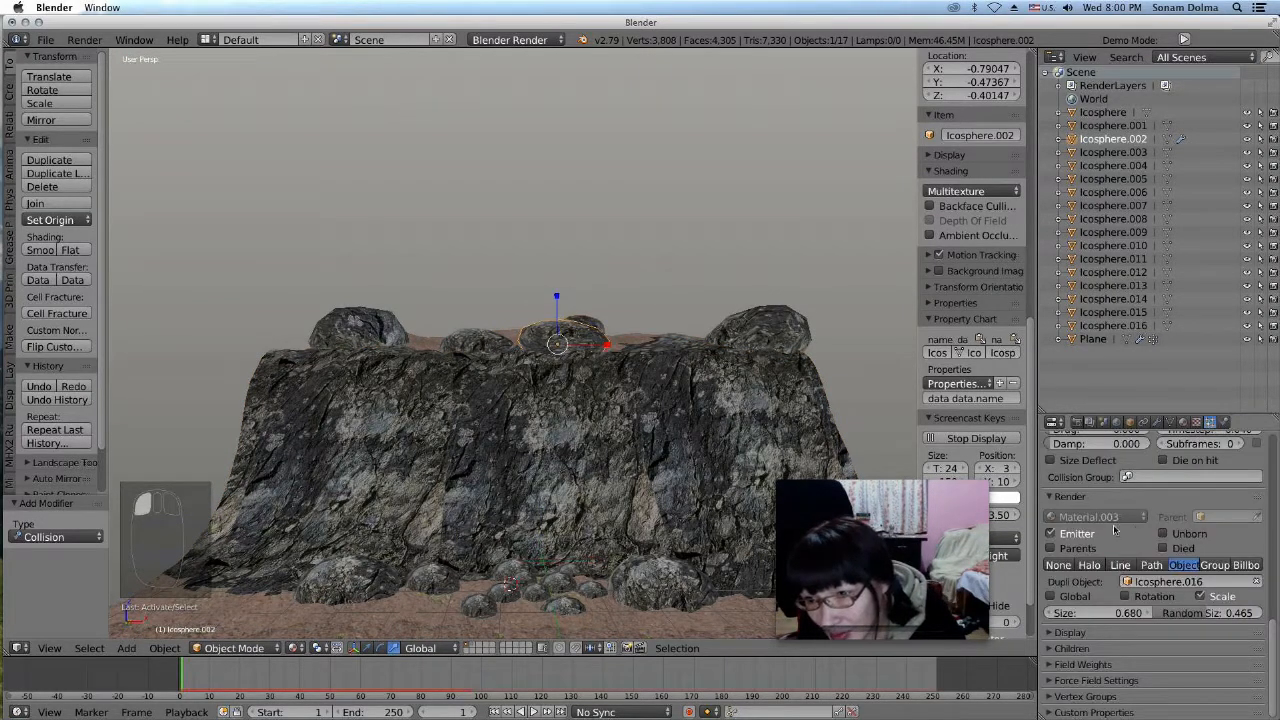
scroll(1115, 530, up, 10)
scroll(1148, 484, up, 5)
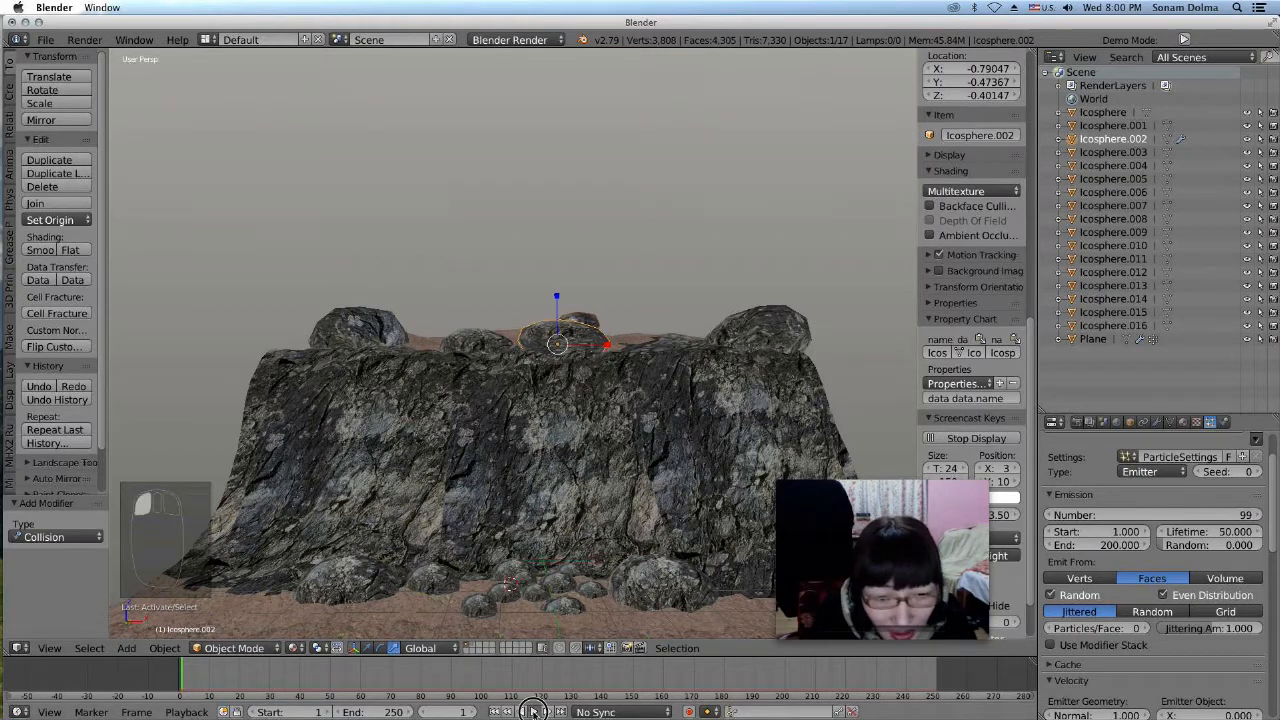
Play the animation to about frame 168, return to the first frame and set the emitter rock's particle number to 8
click(532, 711)
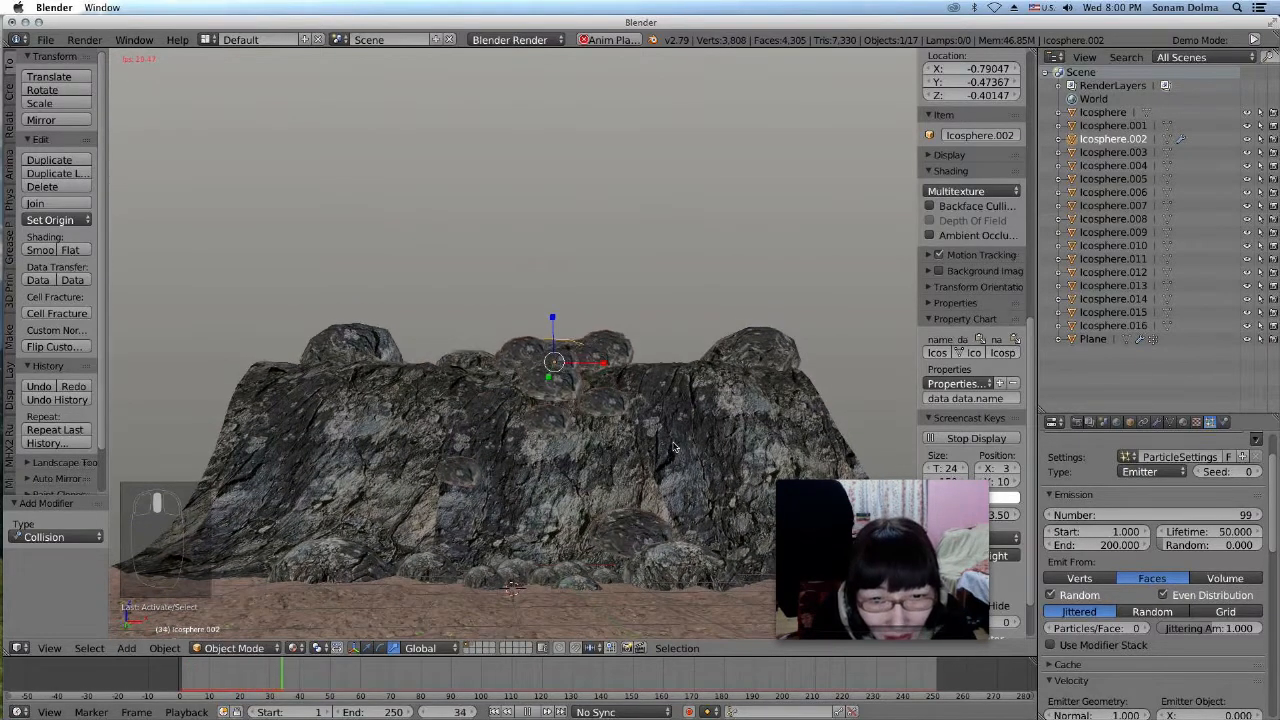
middle_drag(679, 444, 626, 457)
click(529, 711)
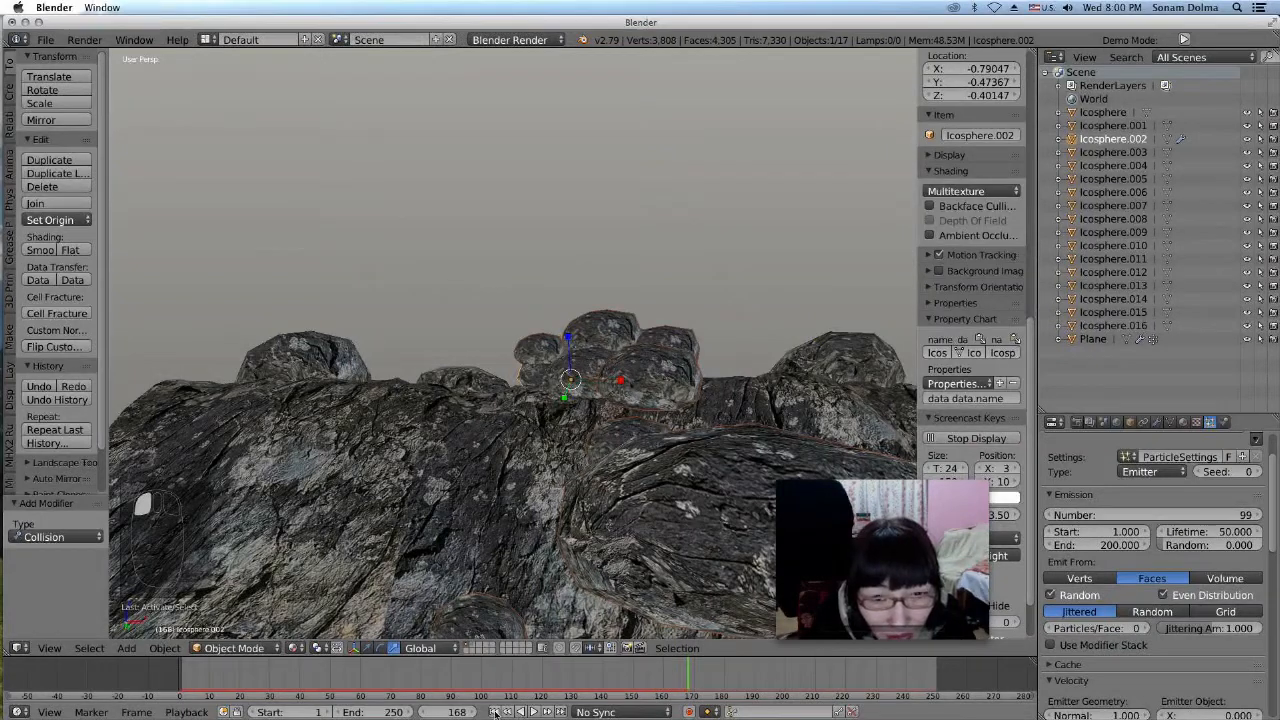
click(494, 711)
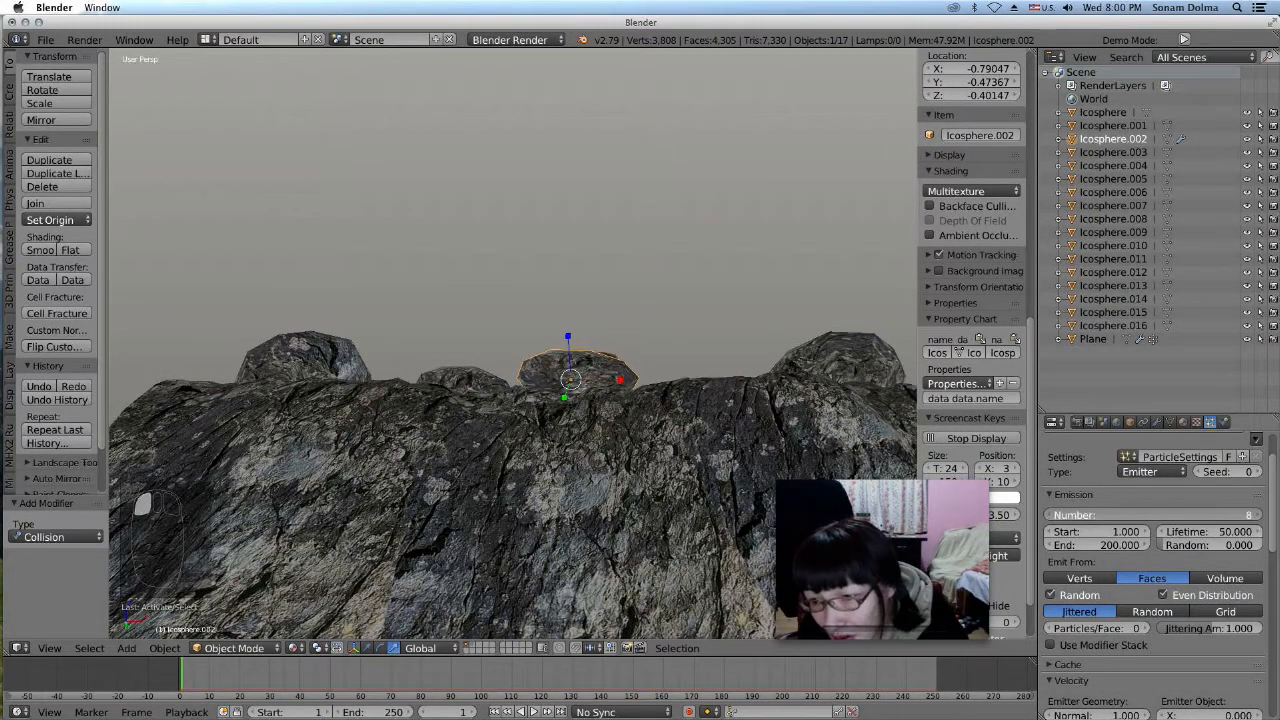
scroll(1200, 520, down, 15)
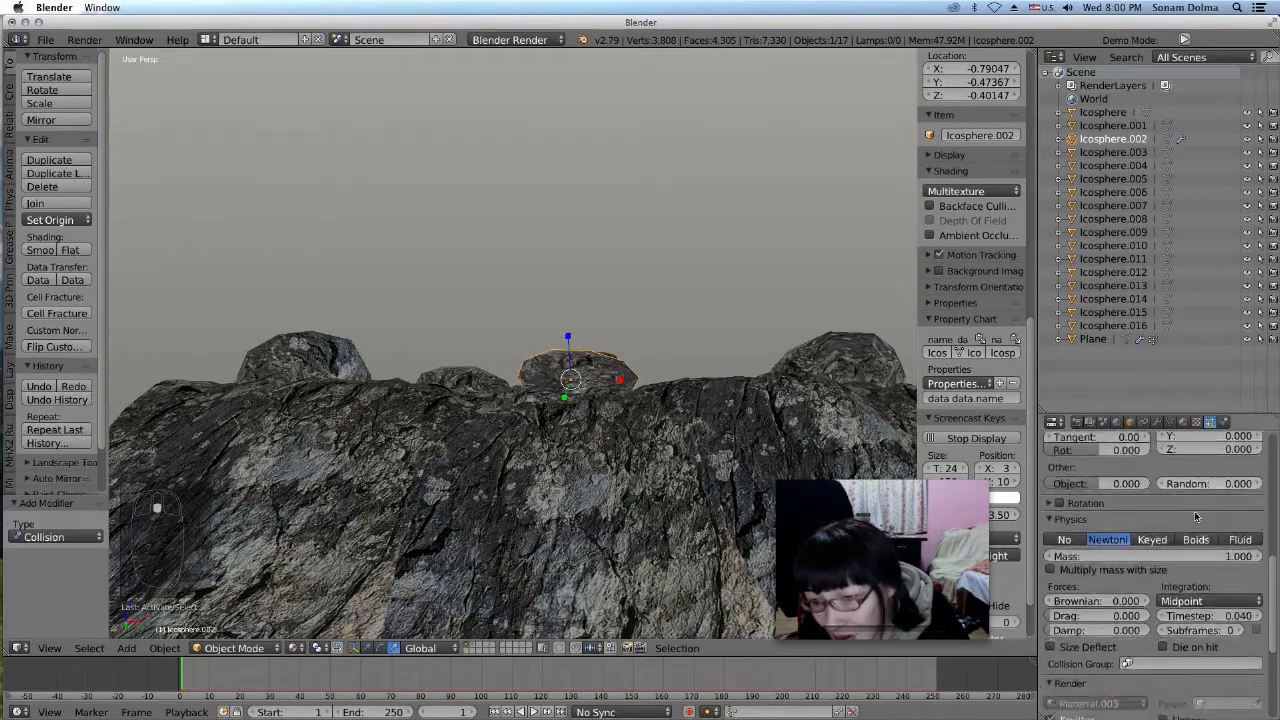
Start the animation playback and, while it runs, shift the emitter rock about -0.38 in Y and rotate it about -98°
scroll(1200, 550, down, 3)
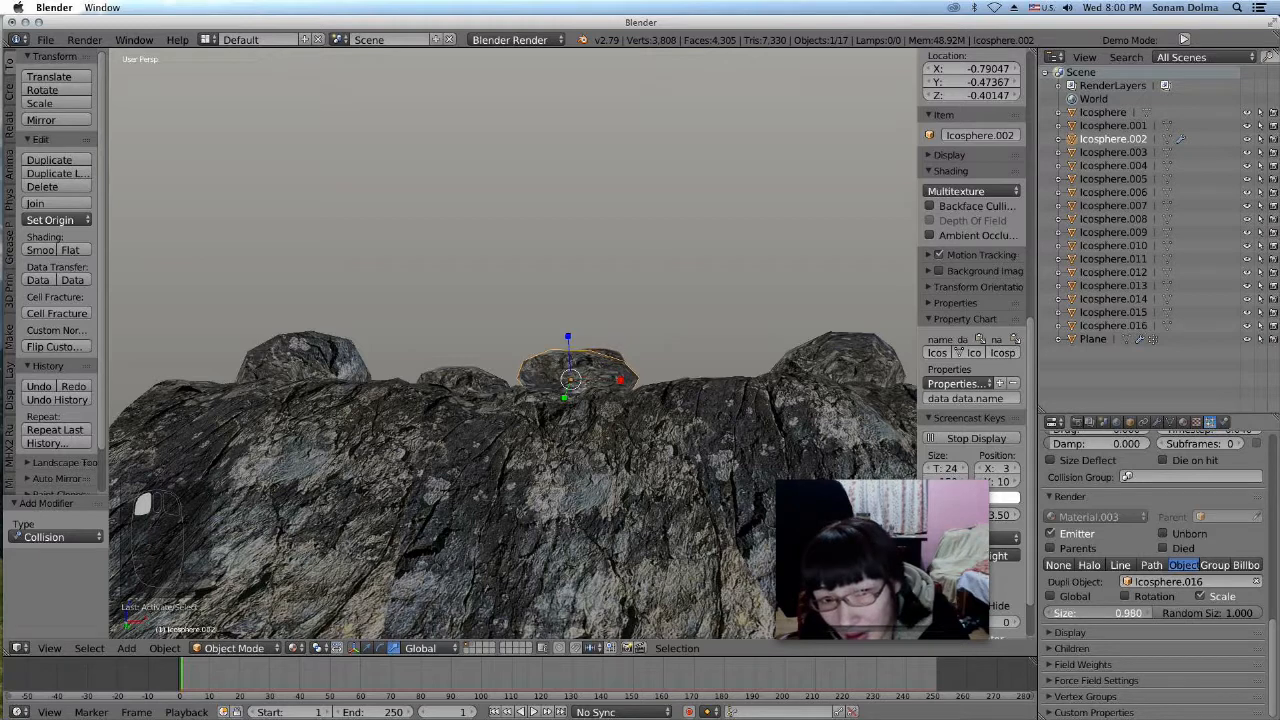
click(535, 711)
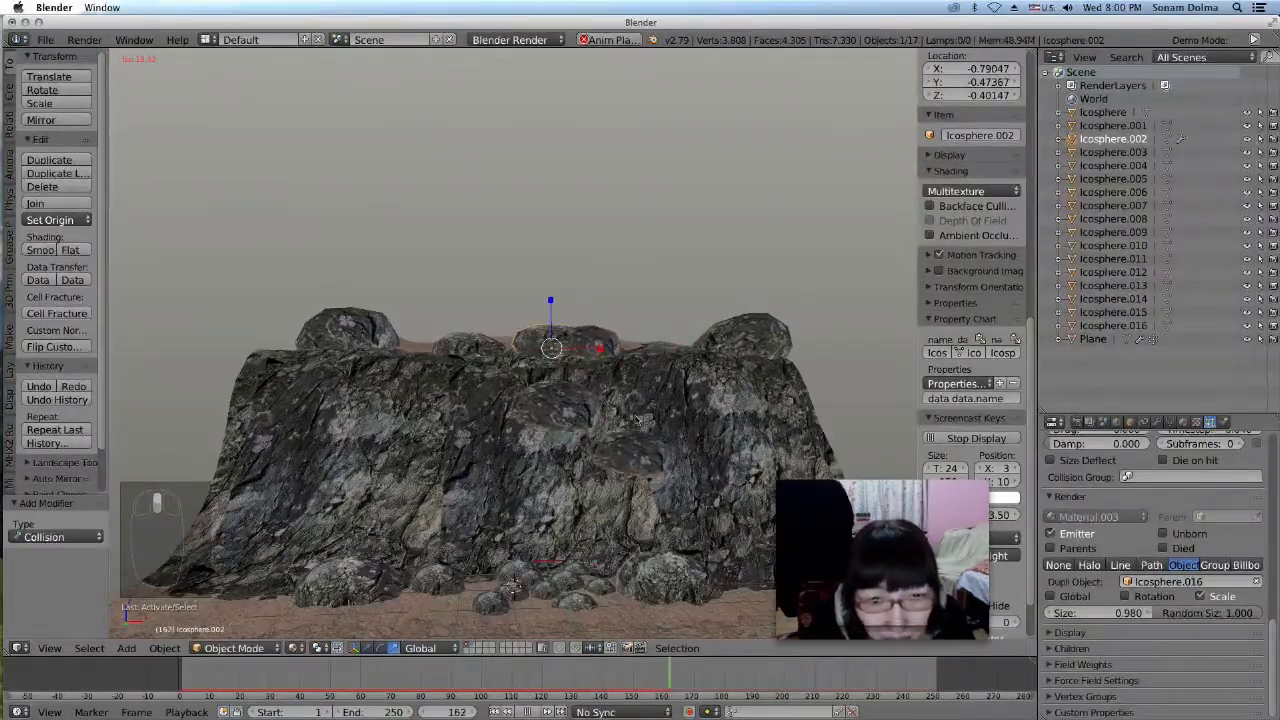
middle_drag(678, 362, 507, 412)
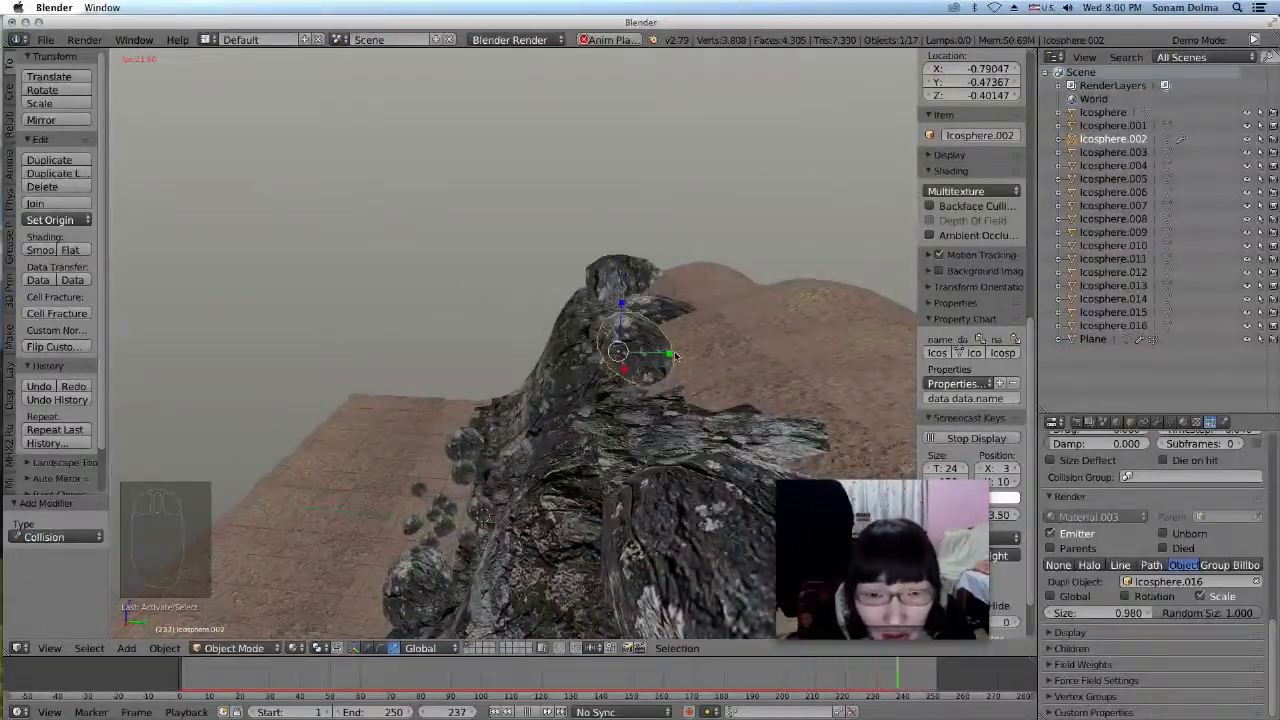
key(g)
click(625, 400)
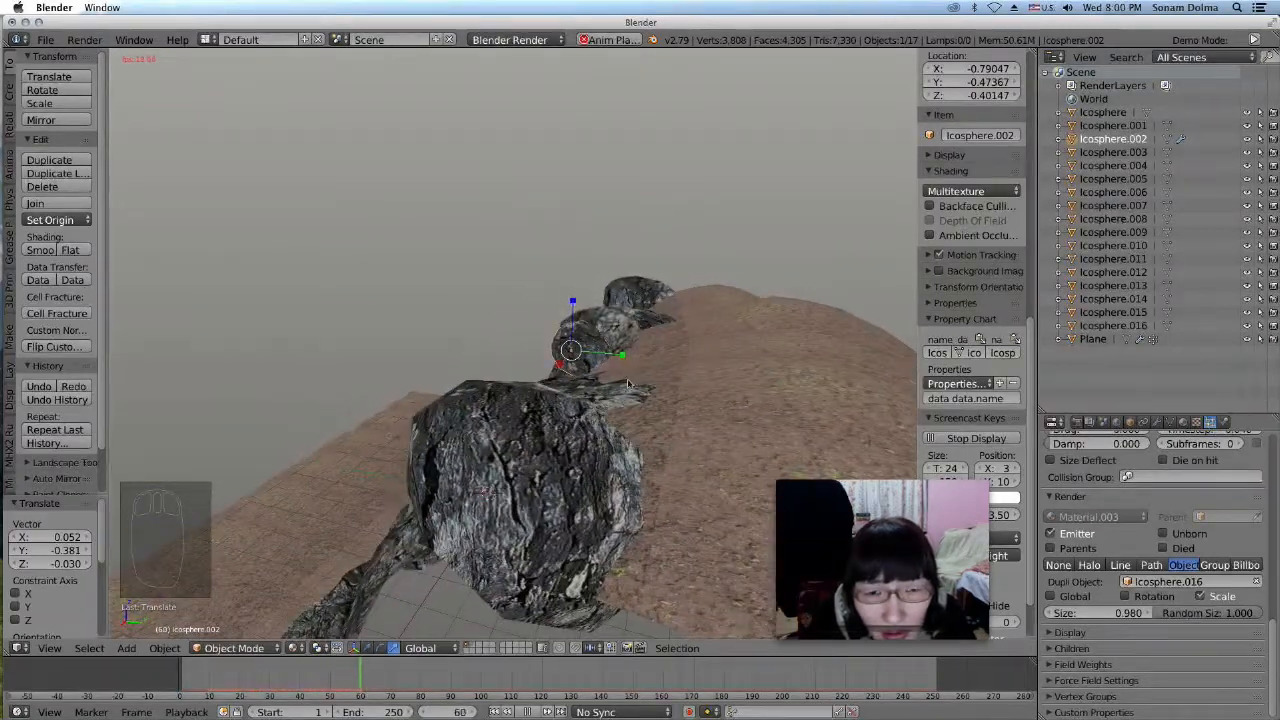
key(r)
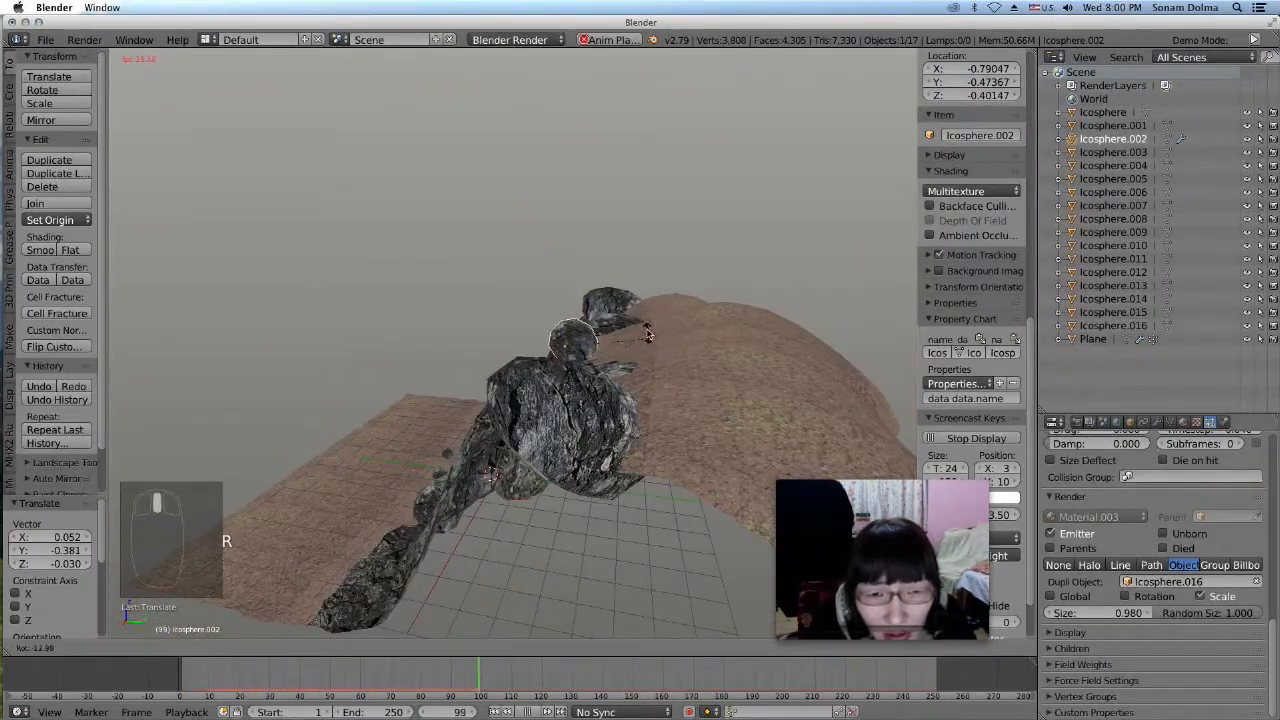
click(570, 262)
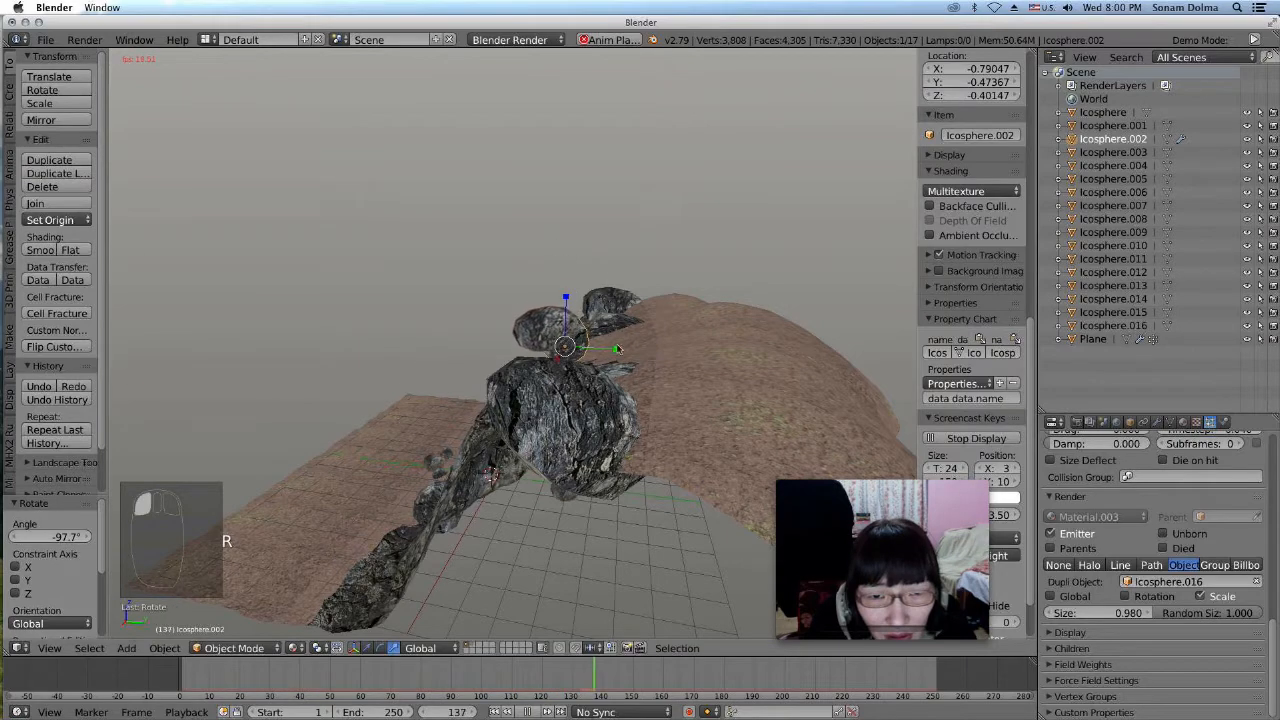
Move the emitter rock about -0.32 in Z into the cliff edge and rotate it about 46° seen from above
middle_drag(570, 262, 839, 340)
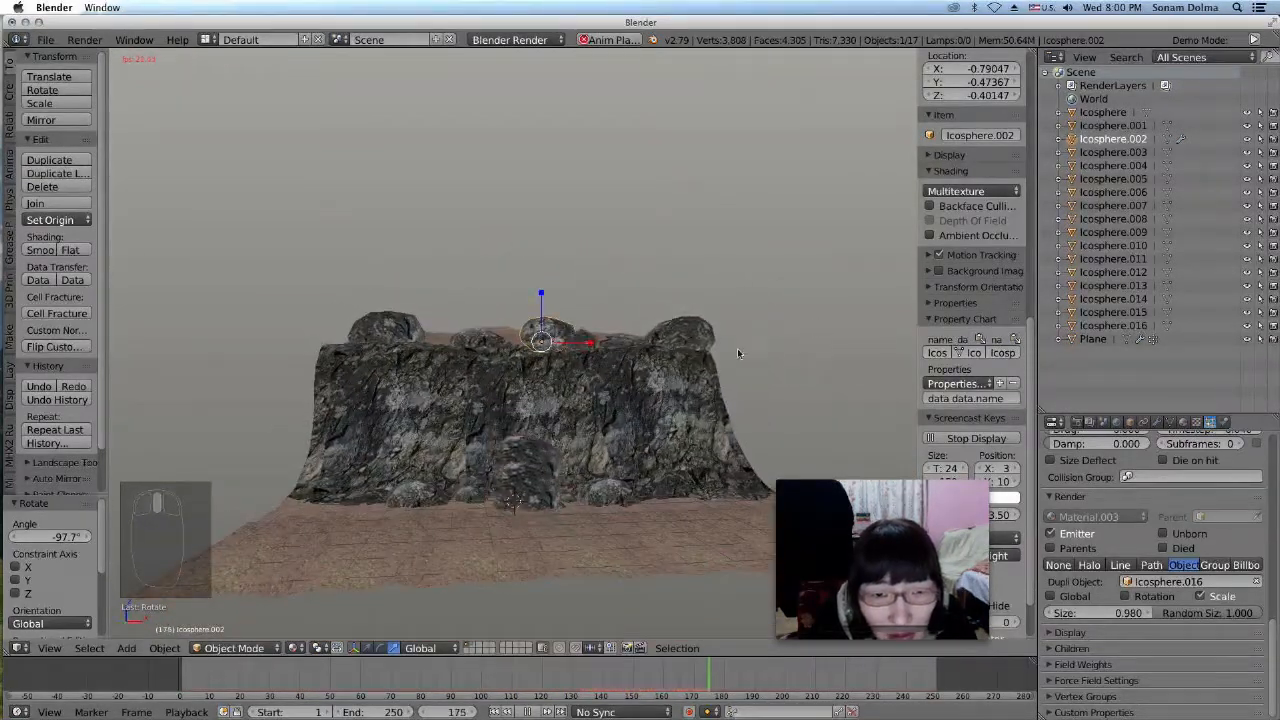
scroll(757, 349, up, 4)
key(g)
click(600, 378)
middle_drag(600, 378, 455, 465)
key(r)
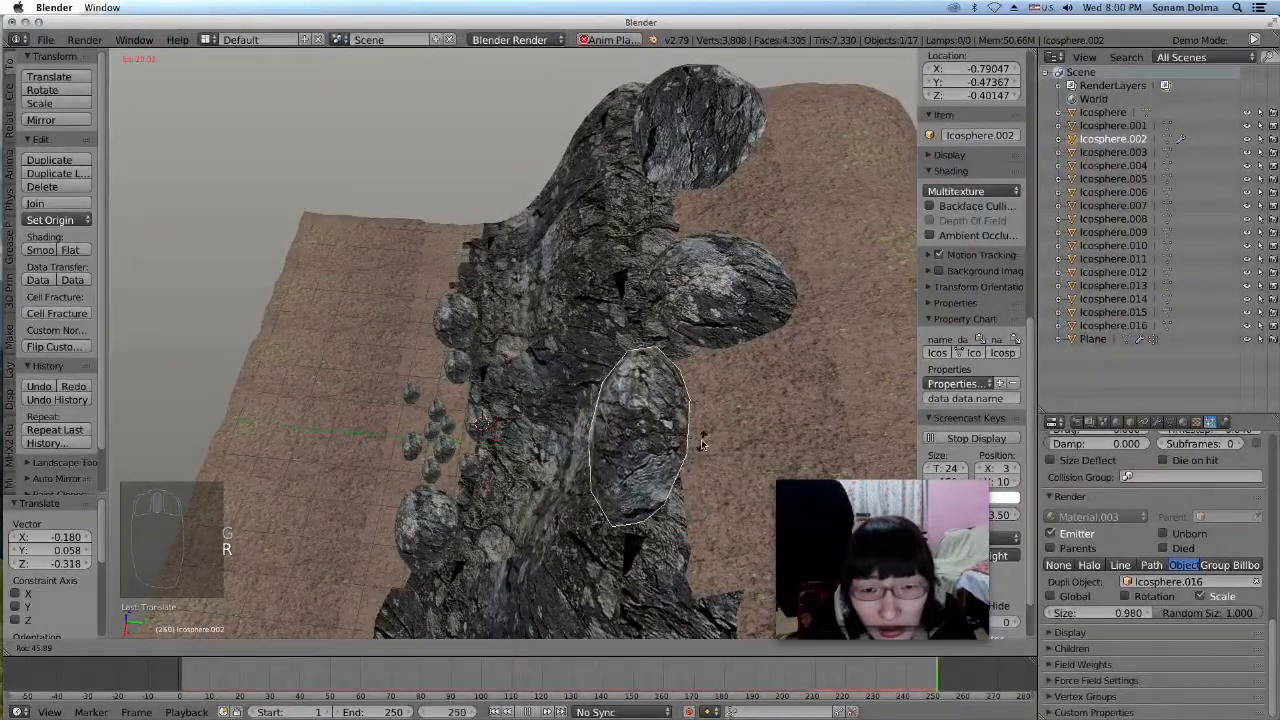
click(703, 450)
Lower the emitter rock further into the cliff edge in two moves and rotate it about 6°
middle_drag(680, 465, 820, 340)
scroll(615, 405, up, 2)
key(g)
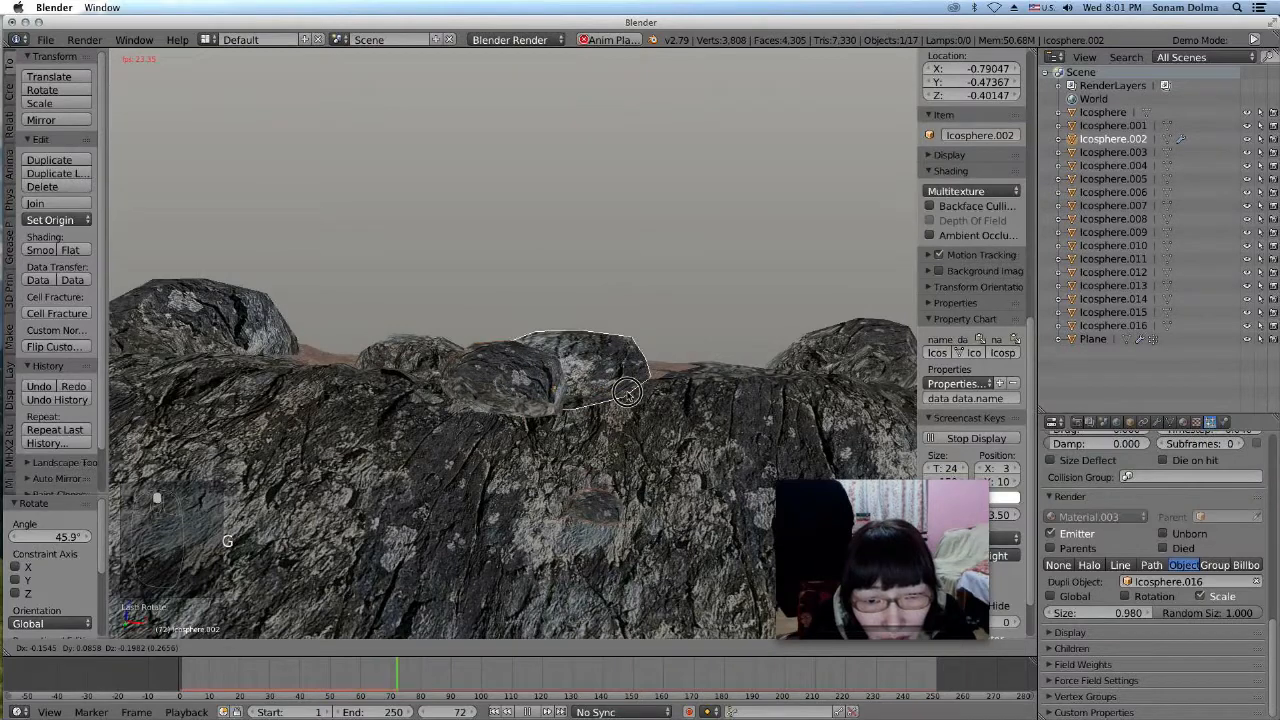
click(627, 410)
scroll(627, 410, down, 2)
middle_drag(627, 410, 642, 425)
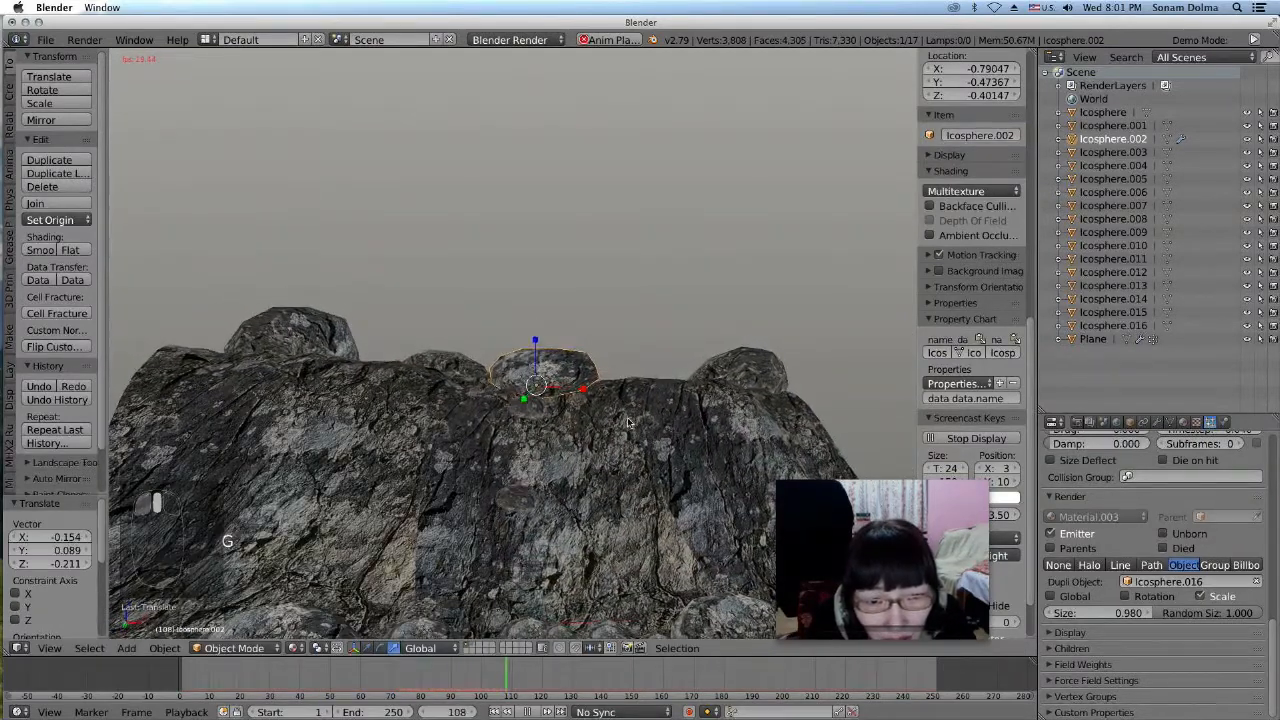
key(g)
click(646, 450)
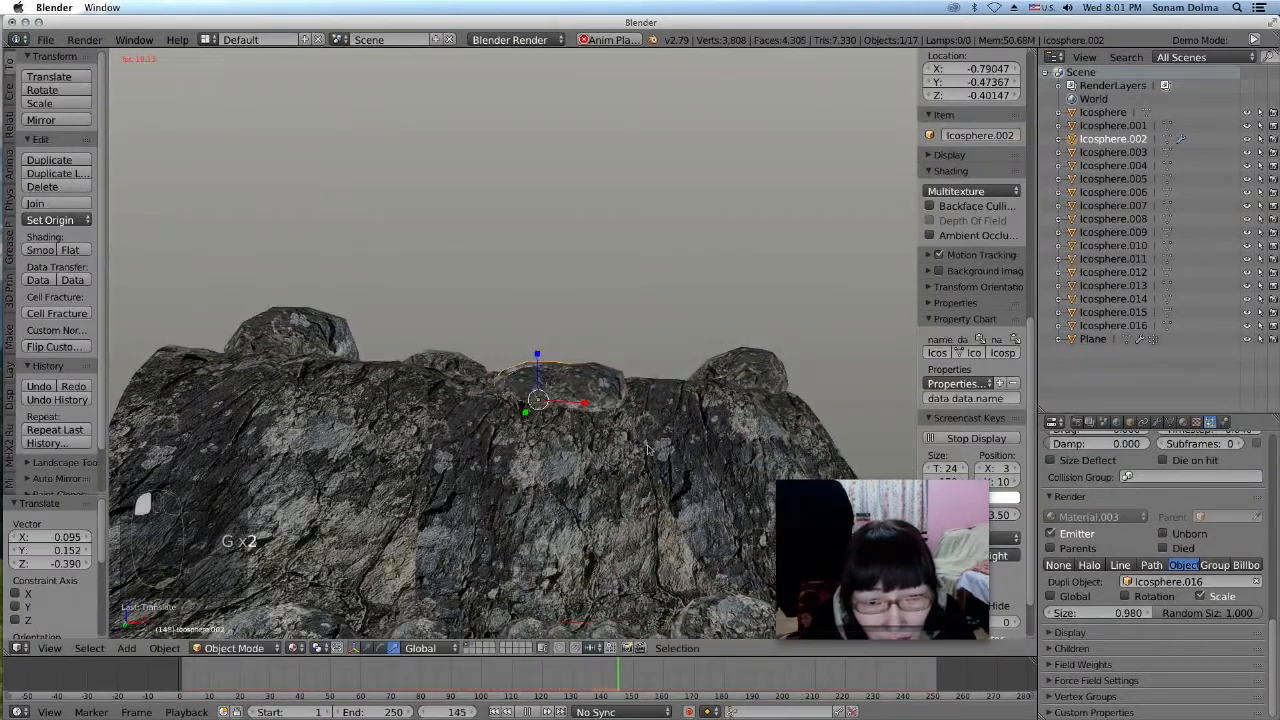
key(r)
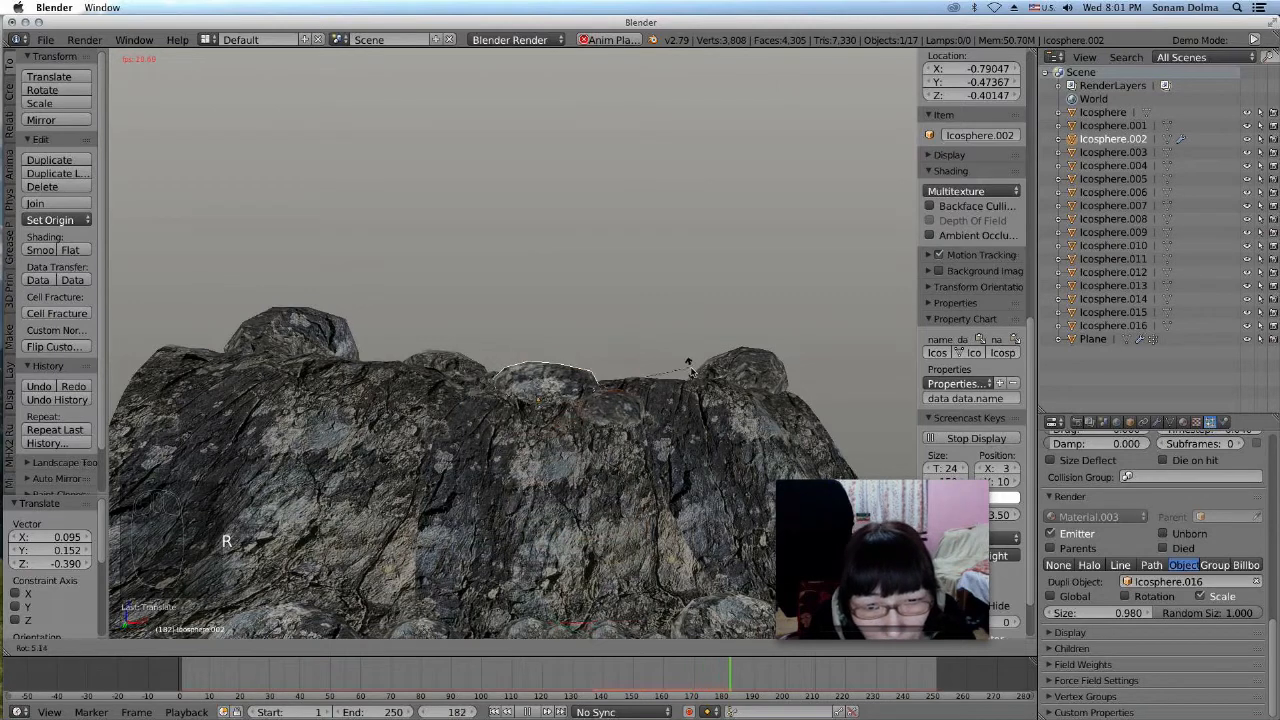
click(691, 371)
Scale the emitter rock down in several passes and reposition it on the cliff edge between the larger rocks
key(s)
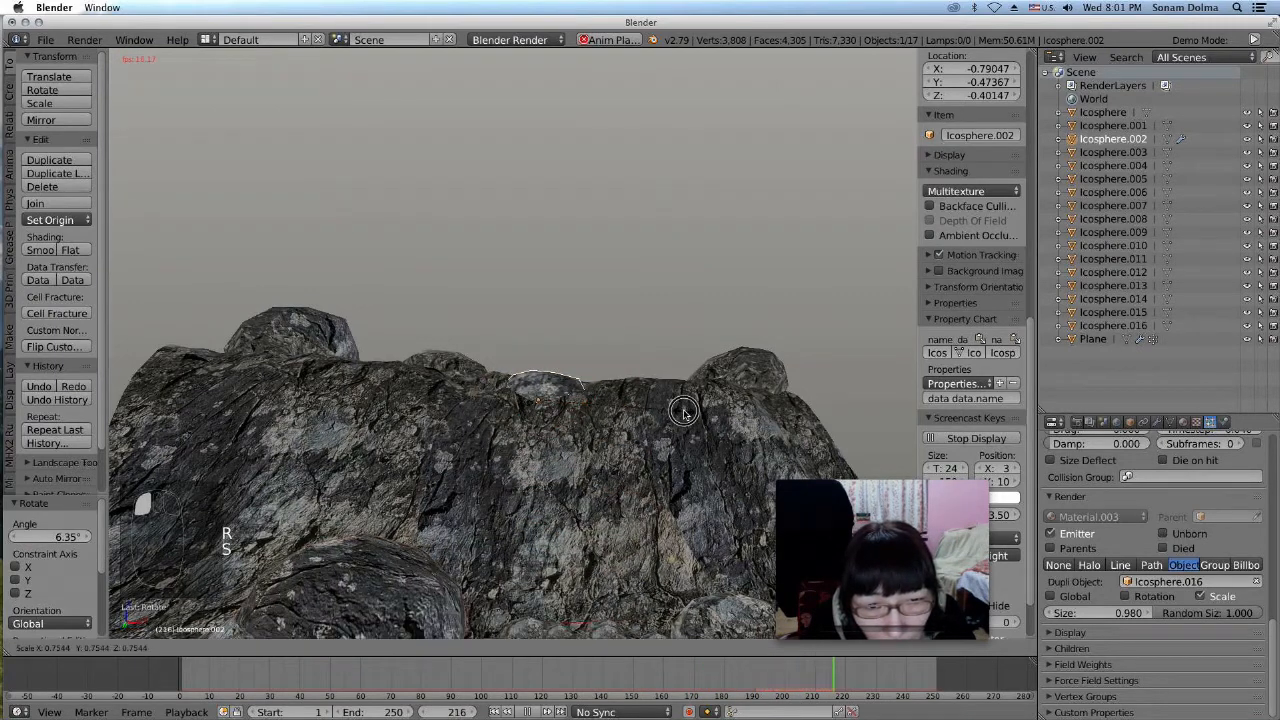
click(644, 414)
key(g)
click(642, 403)
key(s)
click(620, 418)
key(g)
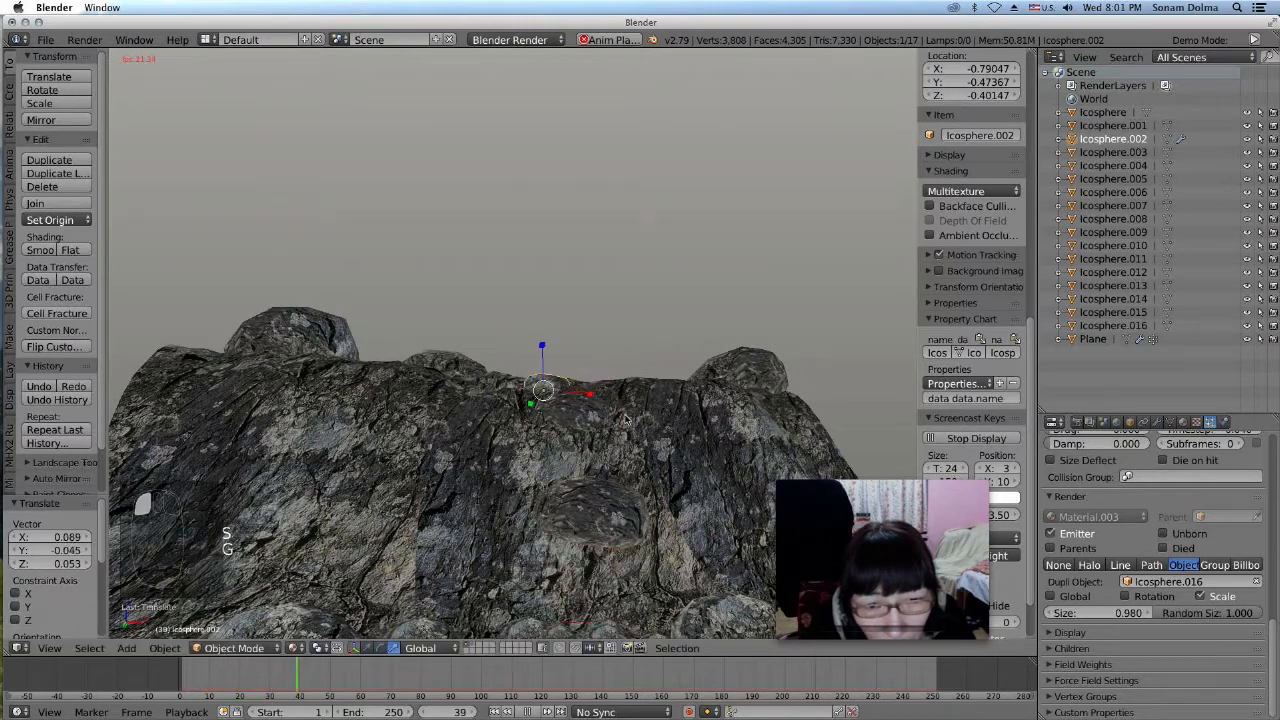
click(672, 437)
key(s)
click(656, 430)
key(g)
click(647, 412)
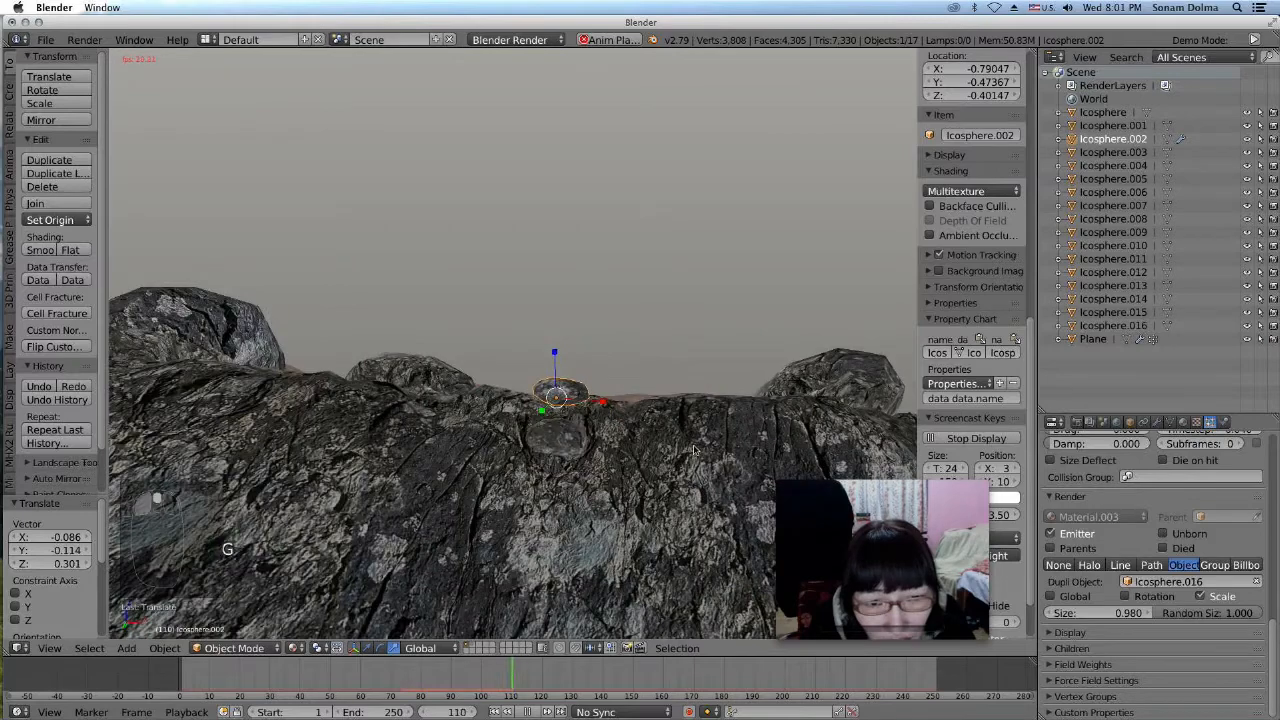
Rotate the emitter rock about -6° and move it about -0.1 in Z so it sits lower on the cliff edge
key(r)
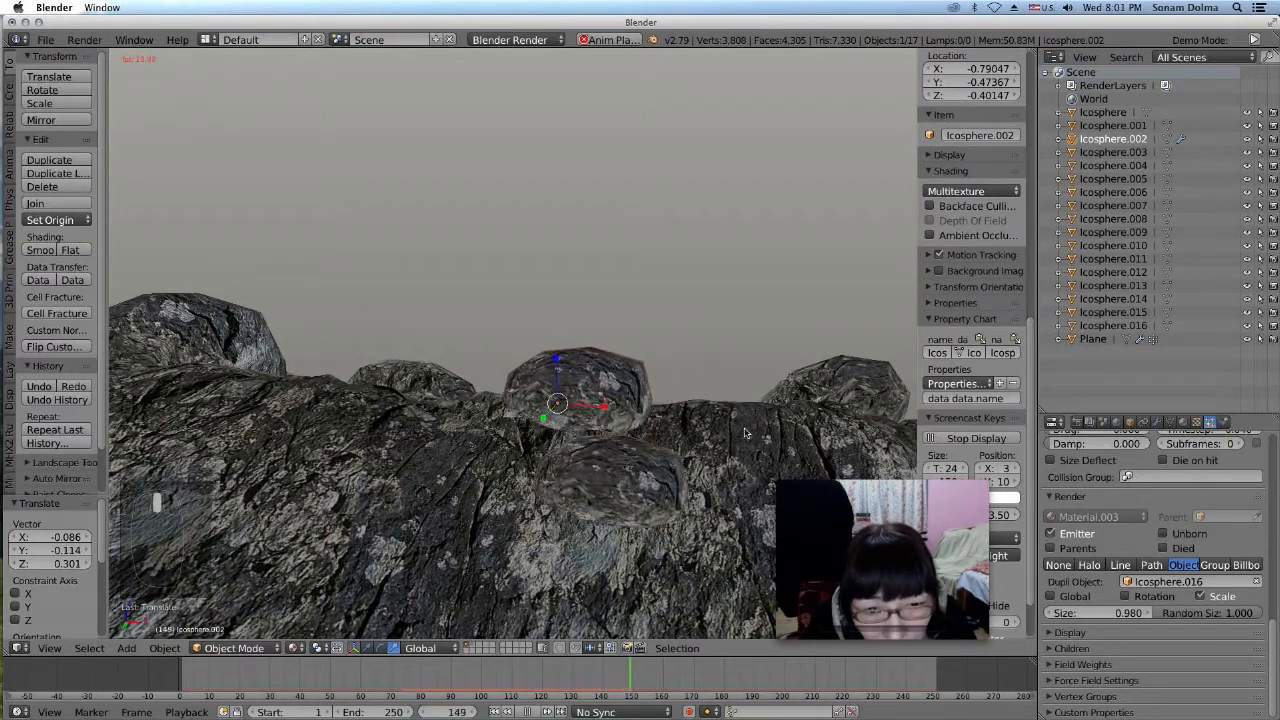
click(746, 423)
key(g)
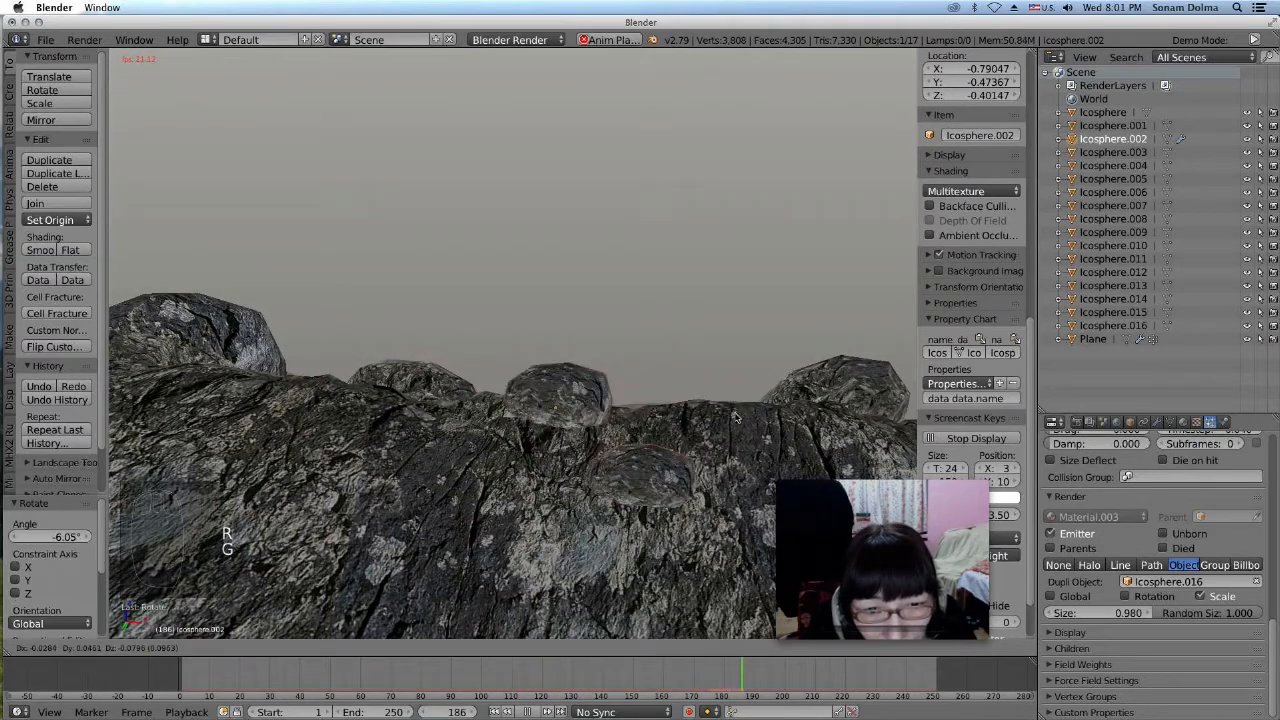
click(735, 413)
scroll(680, 508, down, 2)
middle_drag(680, 510, 674, 498)
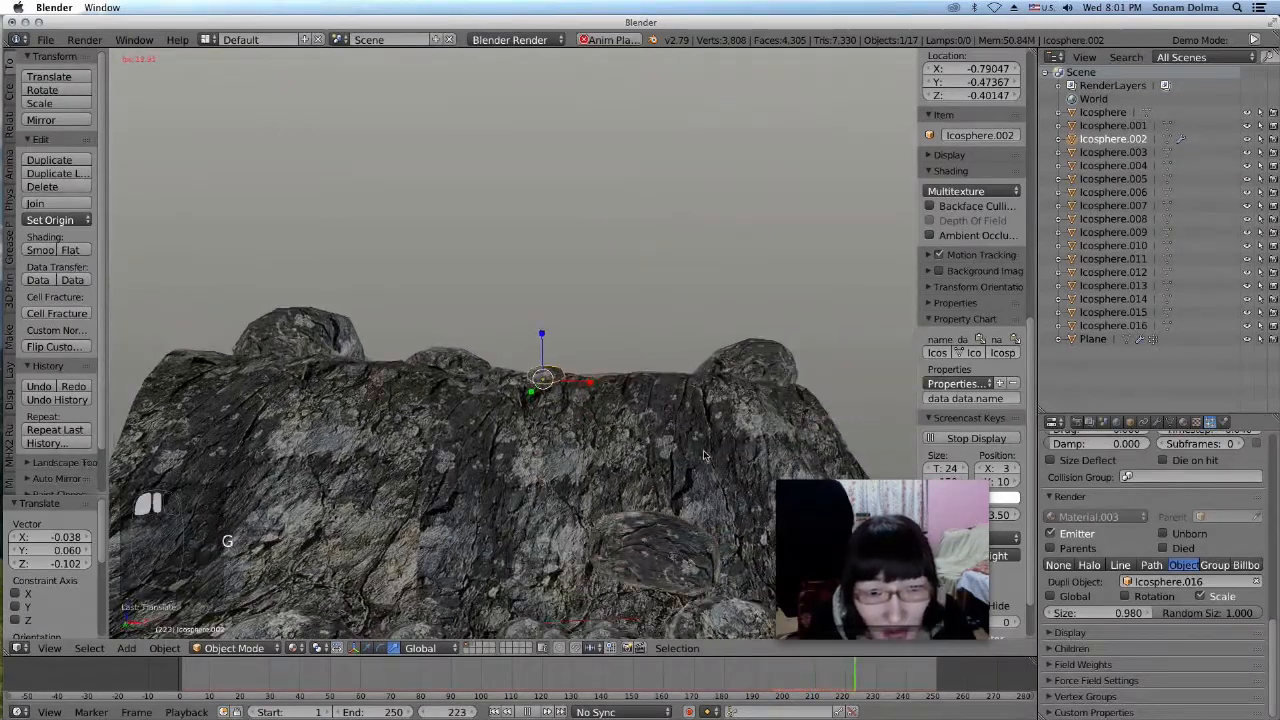
click(672, 494)
Reselect the emitter rock, set its particle random size to 0.426 and move the rock about -0.15 in X
scroll(631, 496, down, 3)
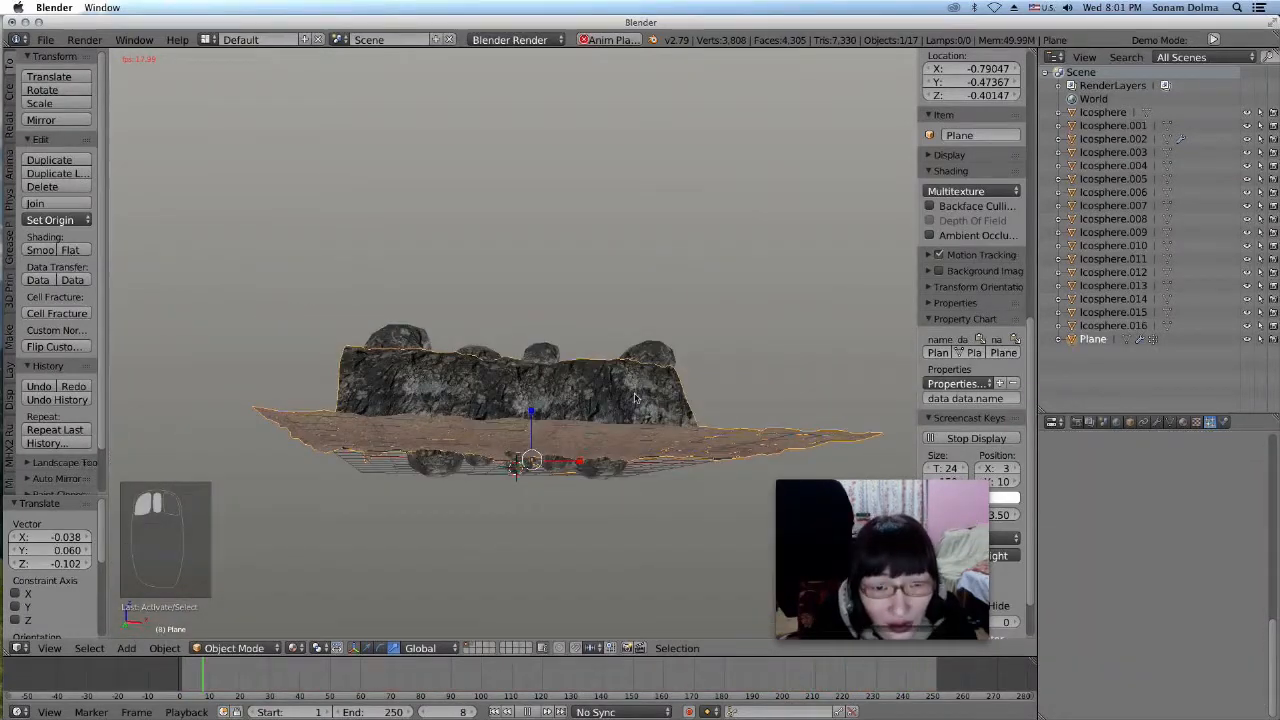
scroll(636, 395, up, 5)
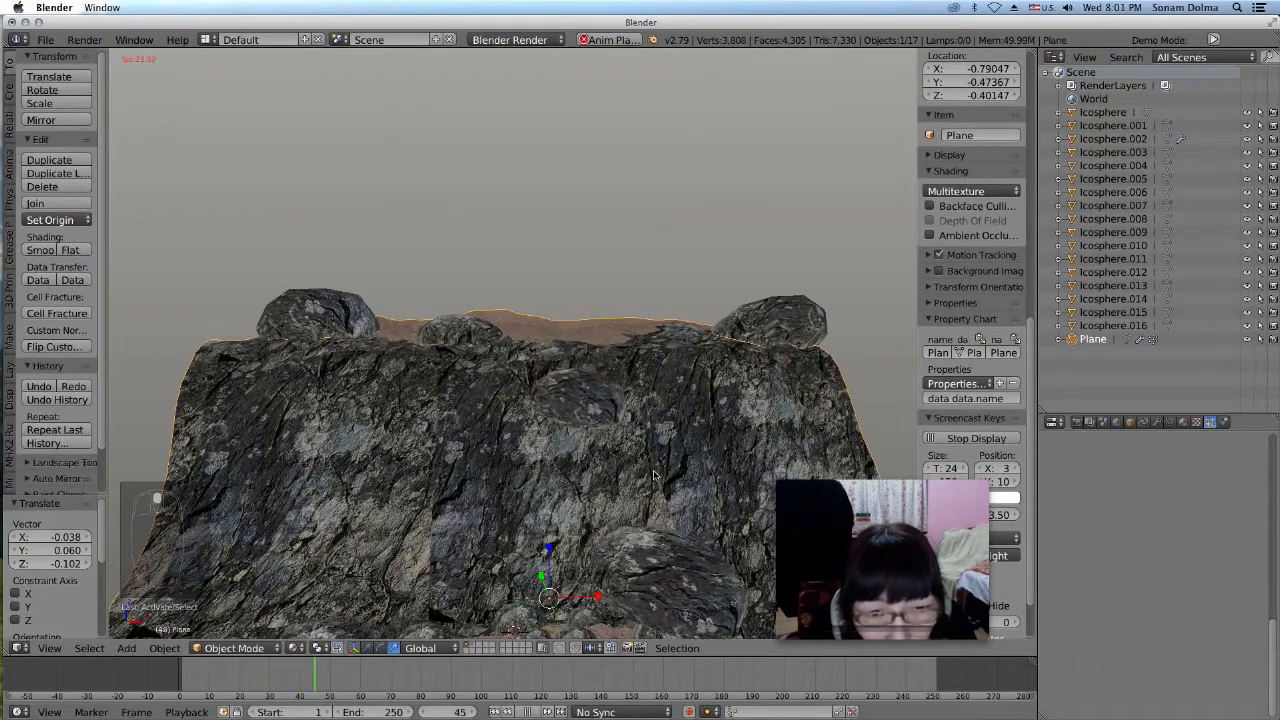
middle_drag(654, 474, 646, 420)
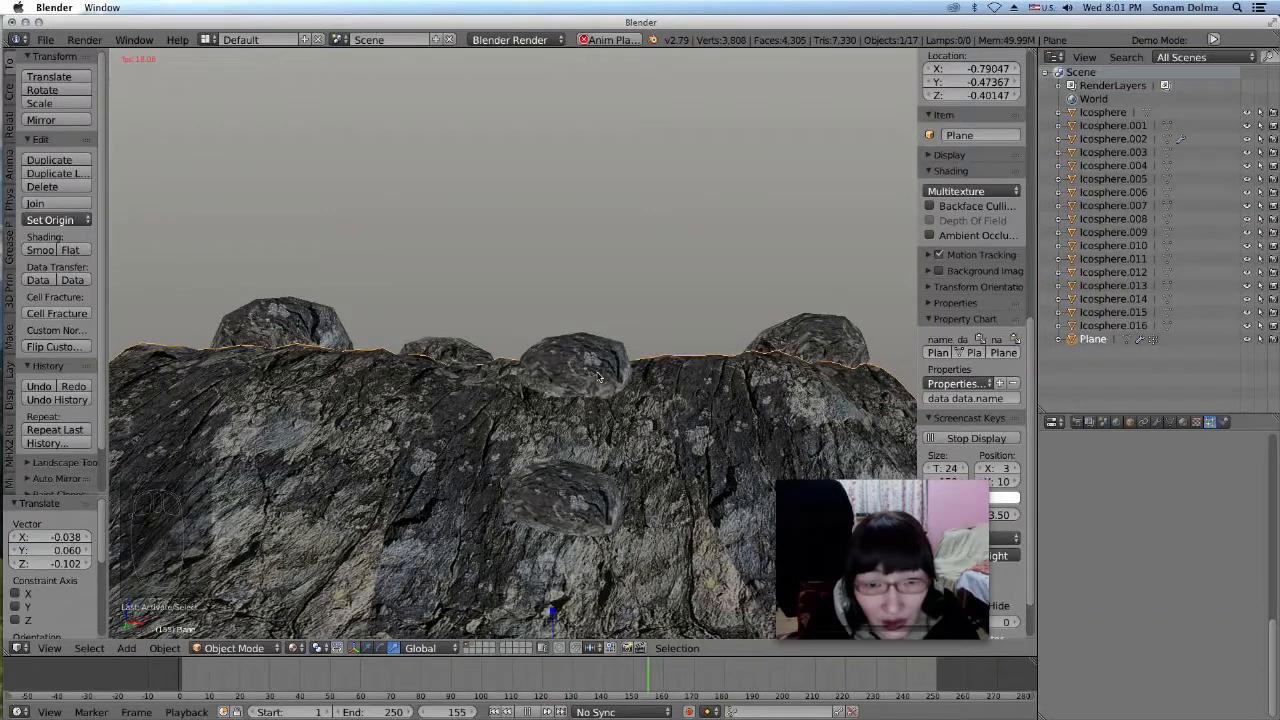
right_click(540, 362)
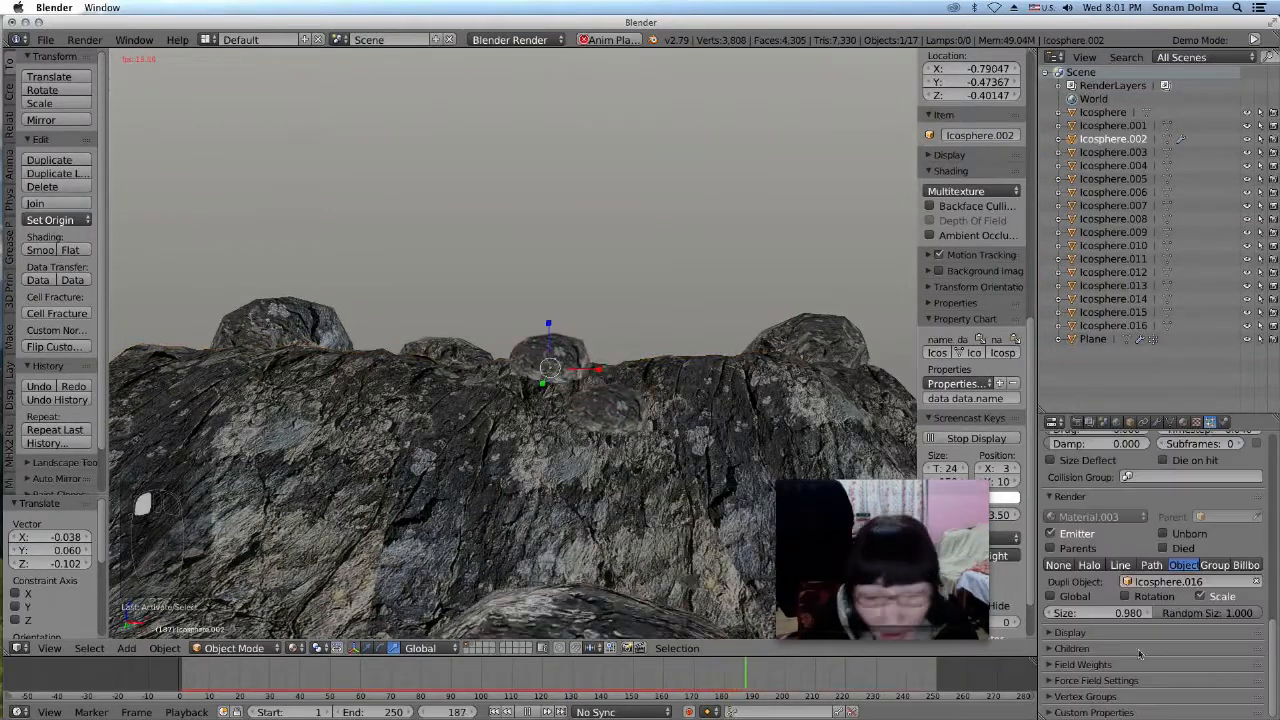
drag(1225, 612, 1165, 612)
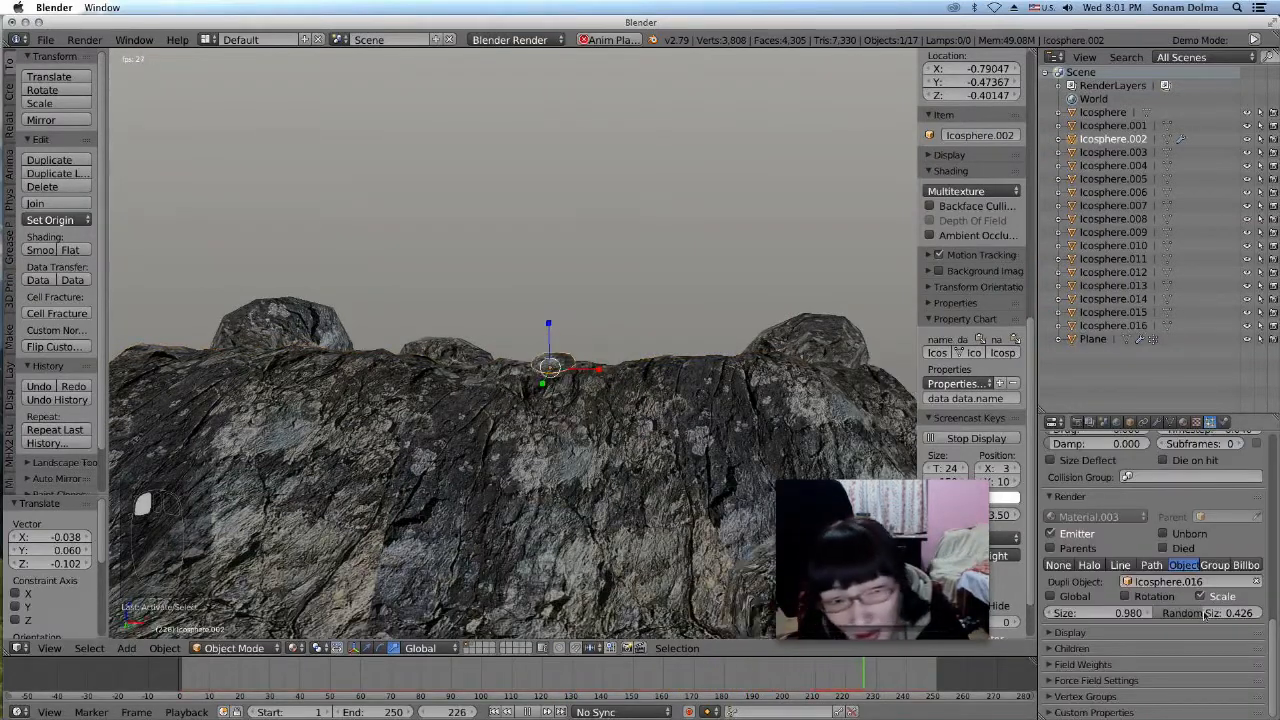
key(r)
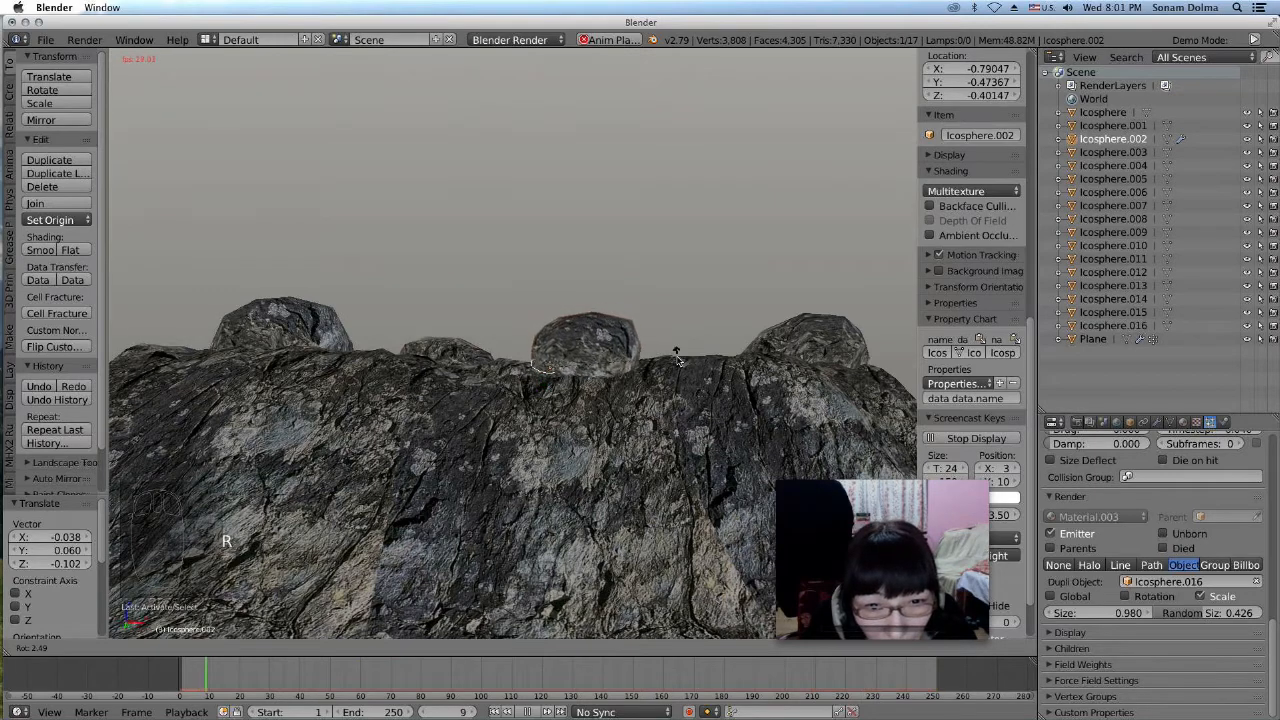
key(g)
click(656, 368)
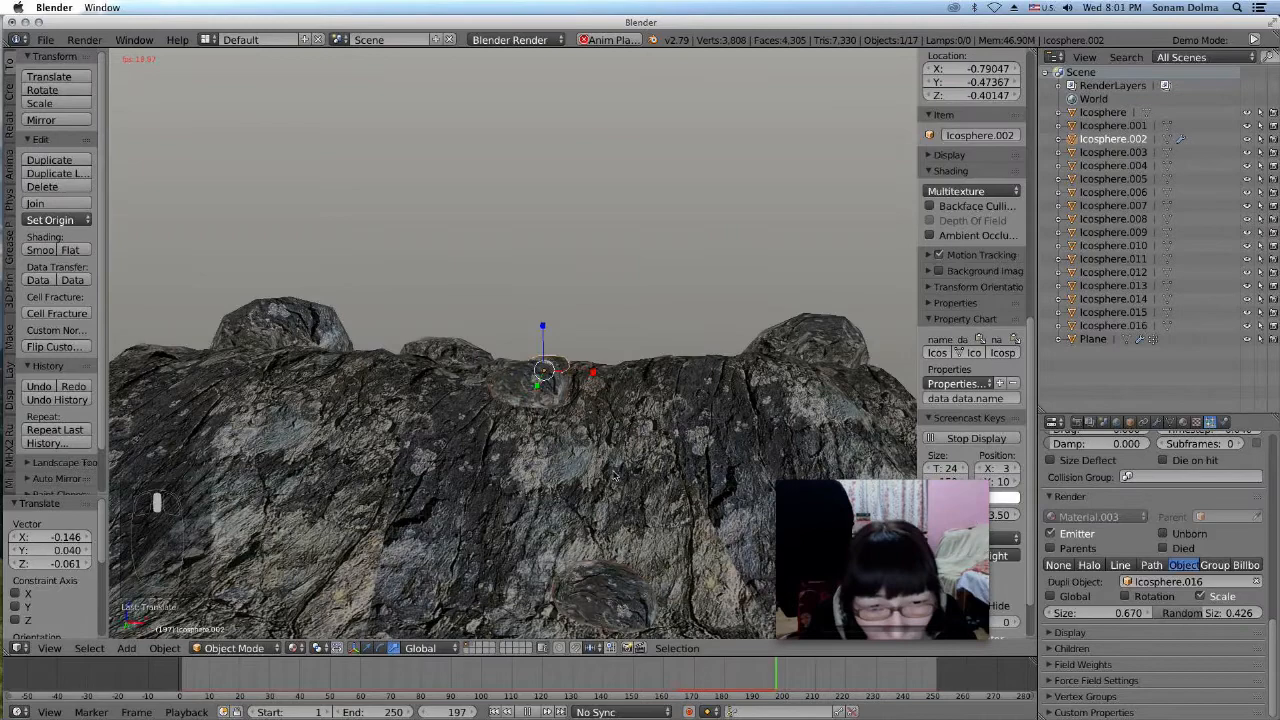
Set the emitter rock's particle number to 33 and its particle size to 0.330
scroll(1125, 490, up, 8)
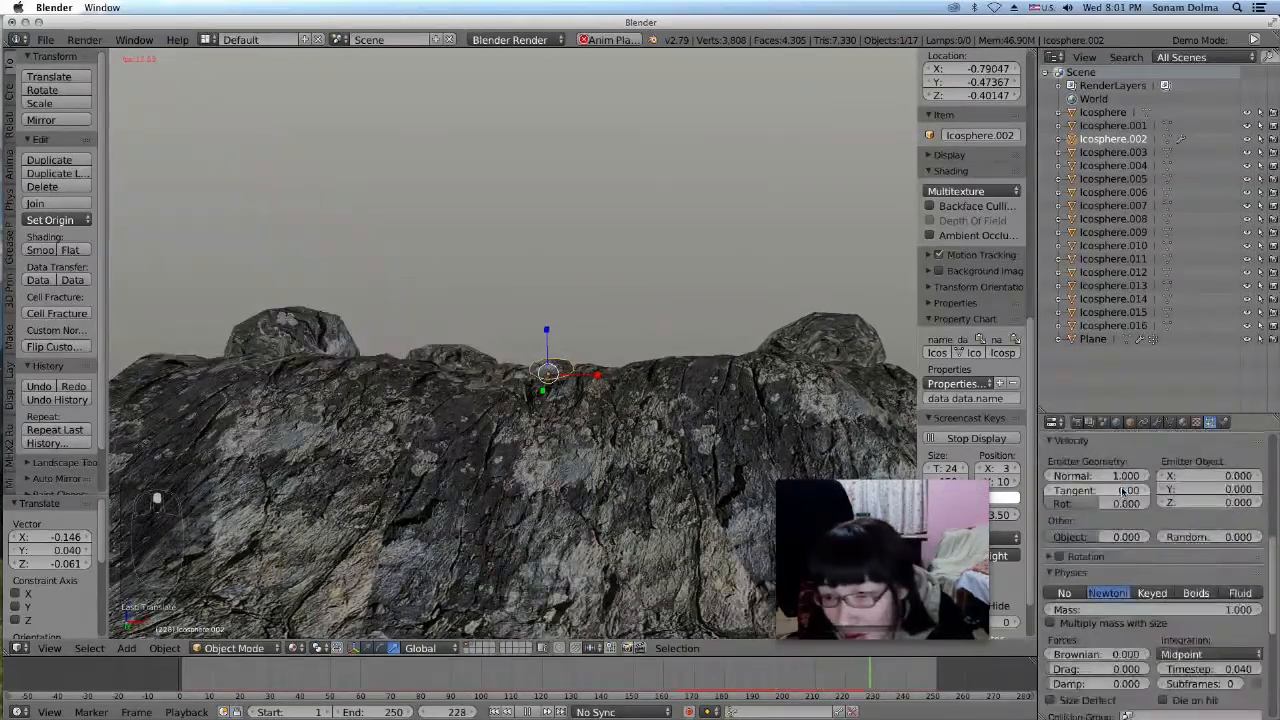
scroll(1125, 490, up, 6)
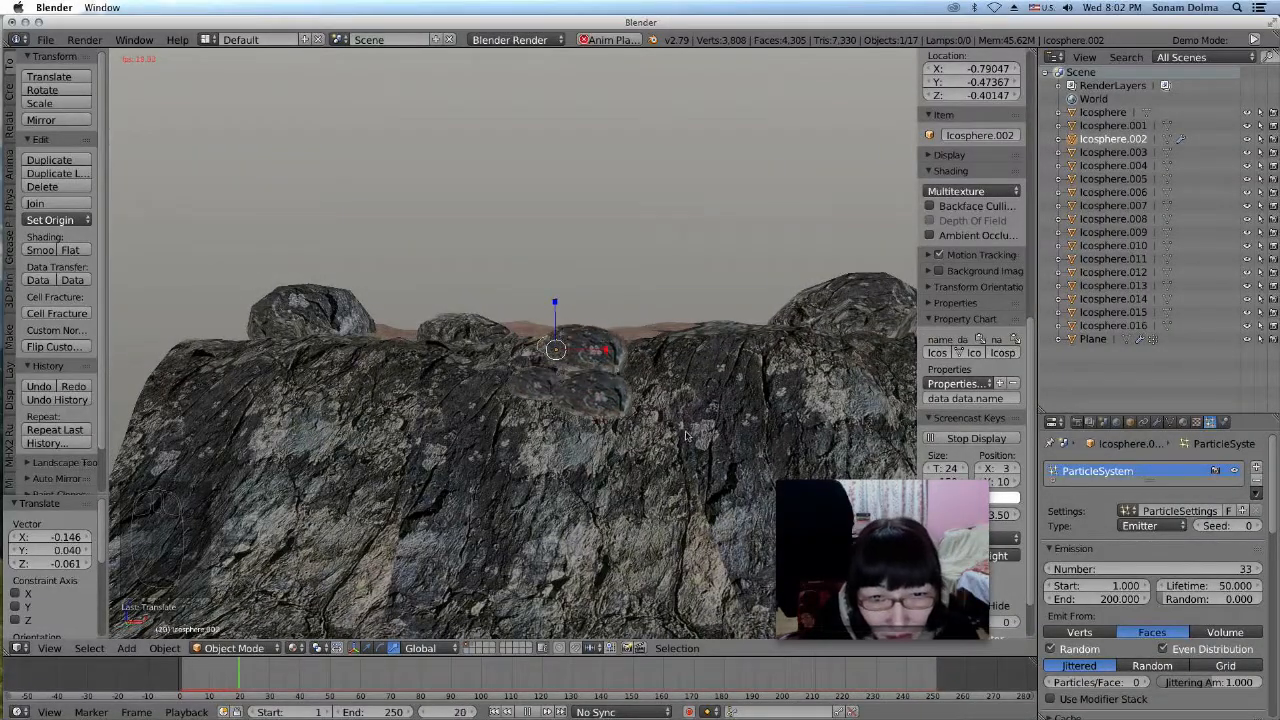
scroll(1150, 557, down, 10)
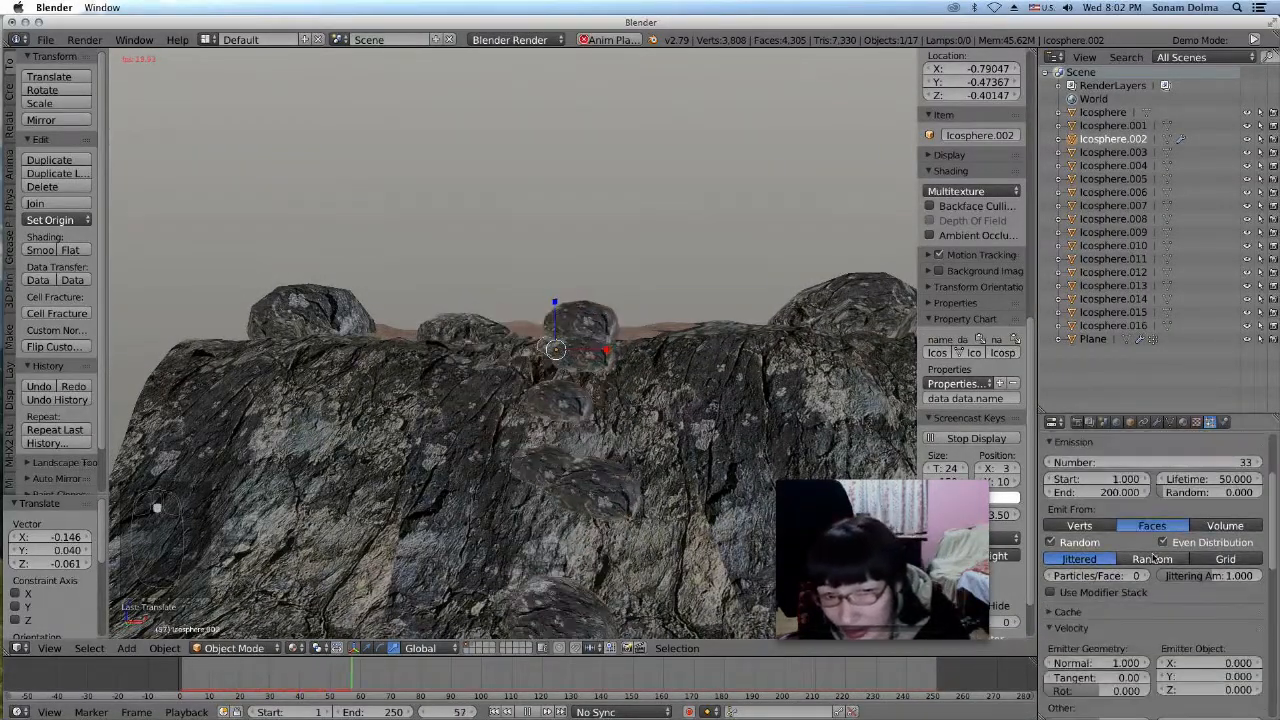
scroll(1155, 553, down, 3)
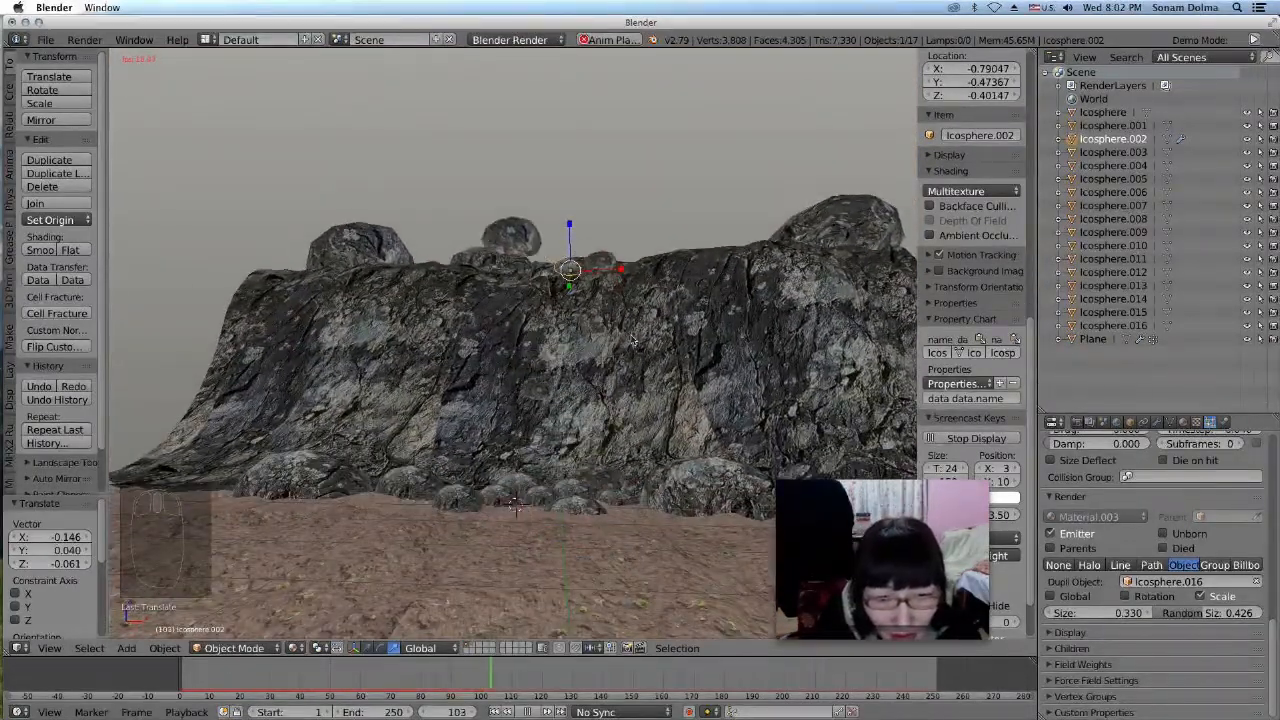
Set the particle lifetime to 38.6 and inspect the playing rockfall up close at the cliff edge
scroll(1191, 488, up, 10)
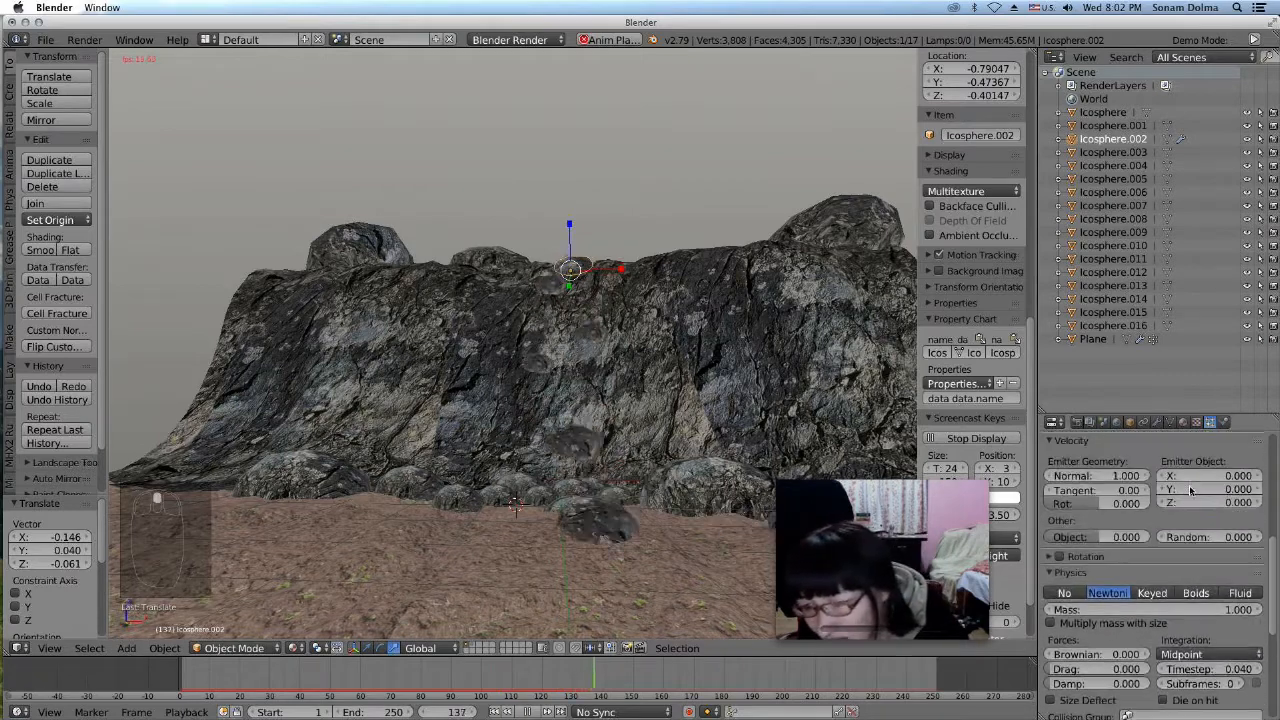
scroll(1191, 488, up, 8)
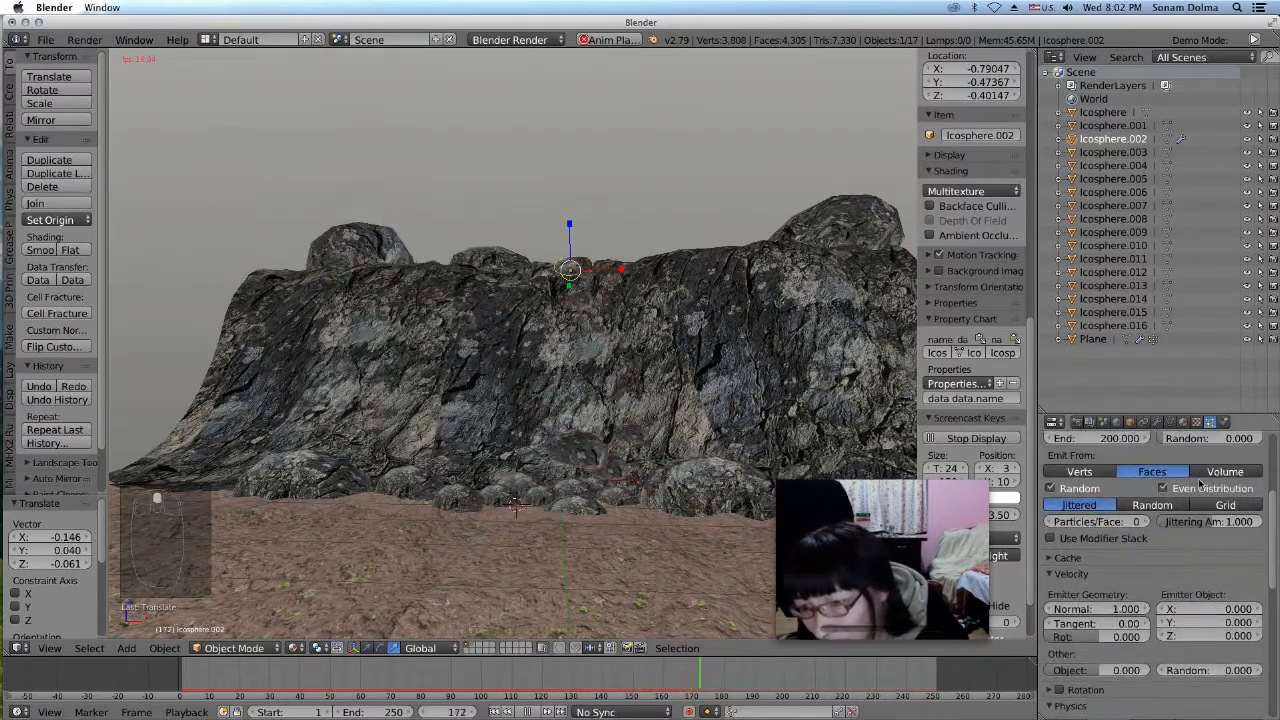
scroll(1207, 477, down, 2)
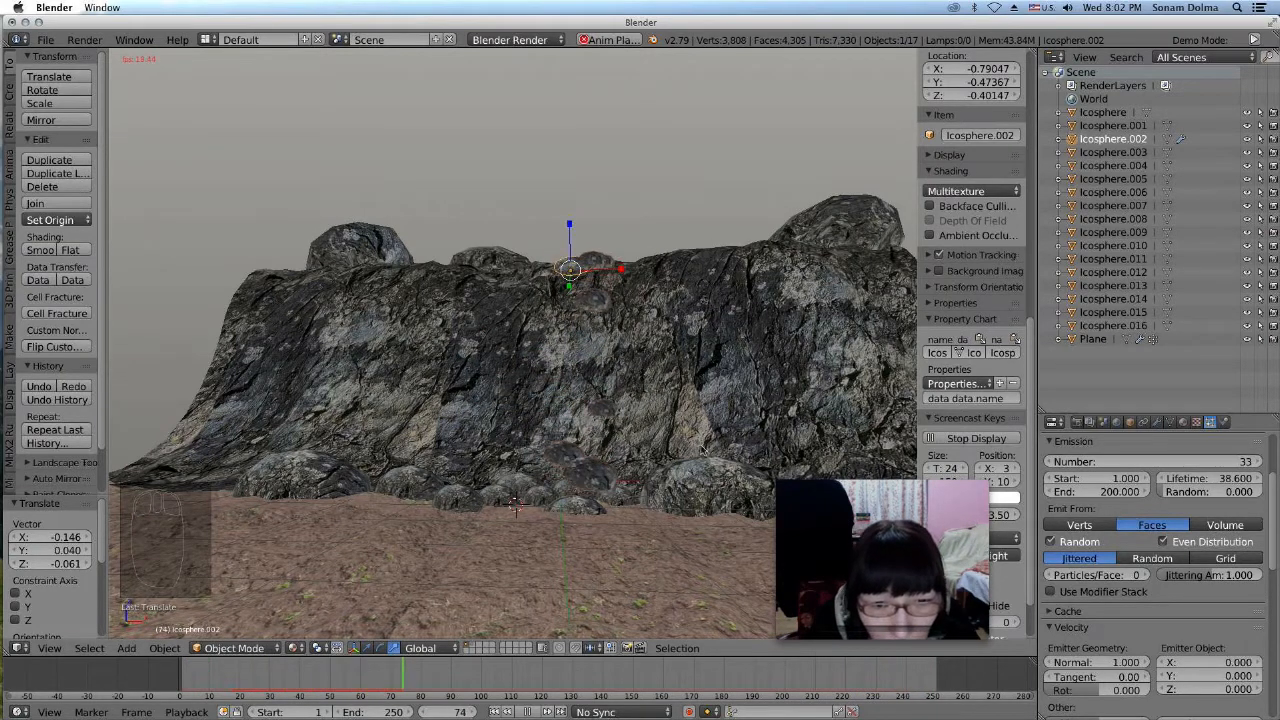
scroll(714, 456, up, 2)
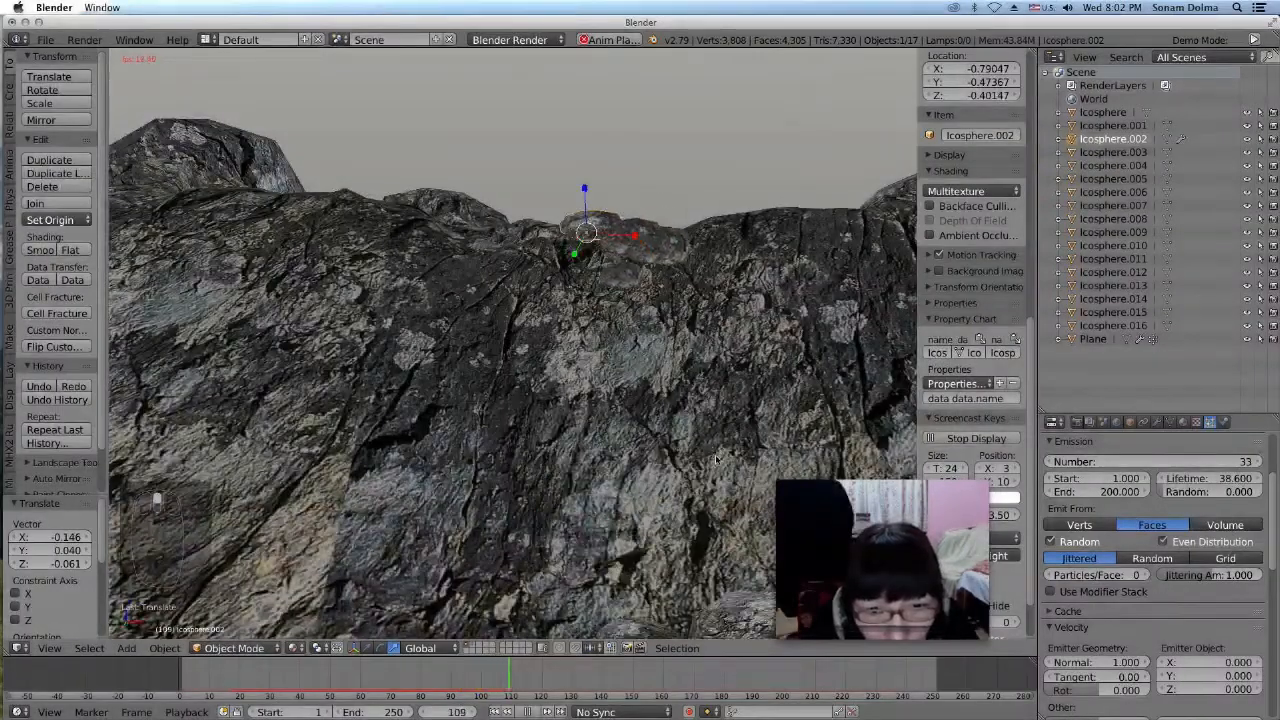
middle_drag(620, 268, 597, 270)
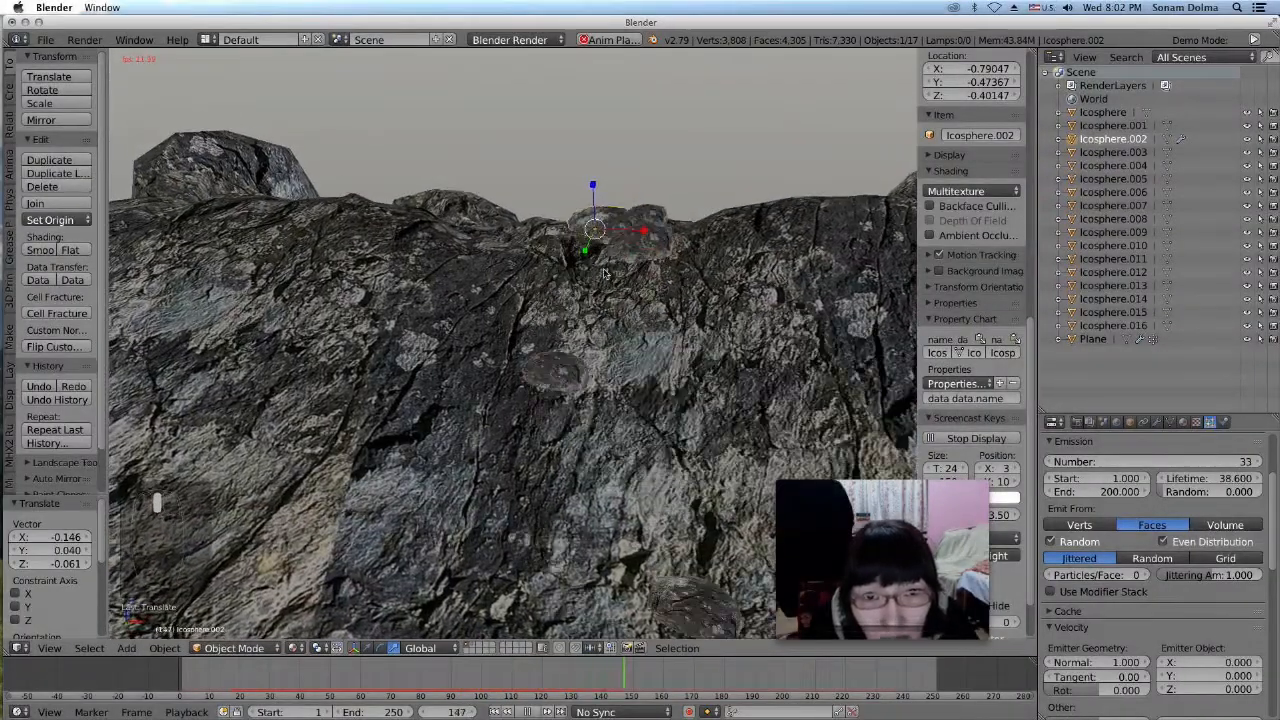
middle_drag(597, 270, 648, 335)
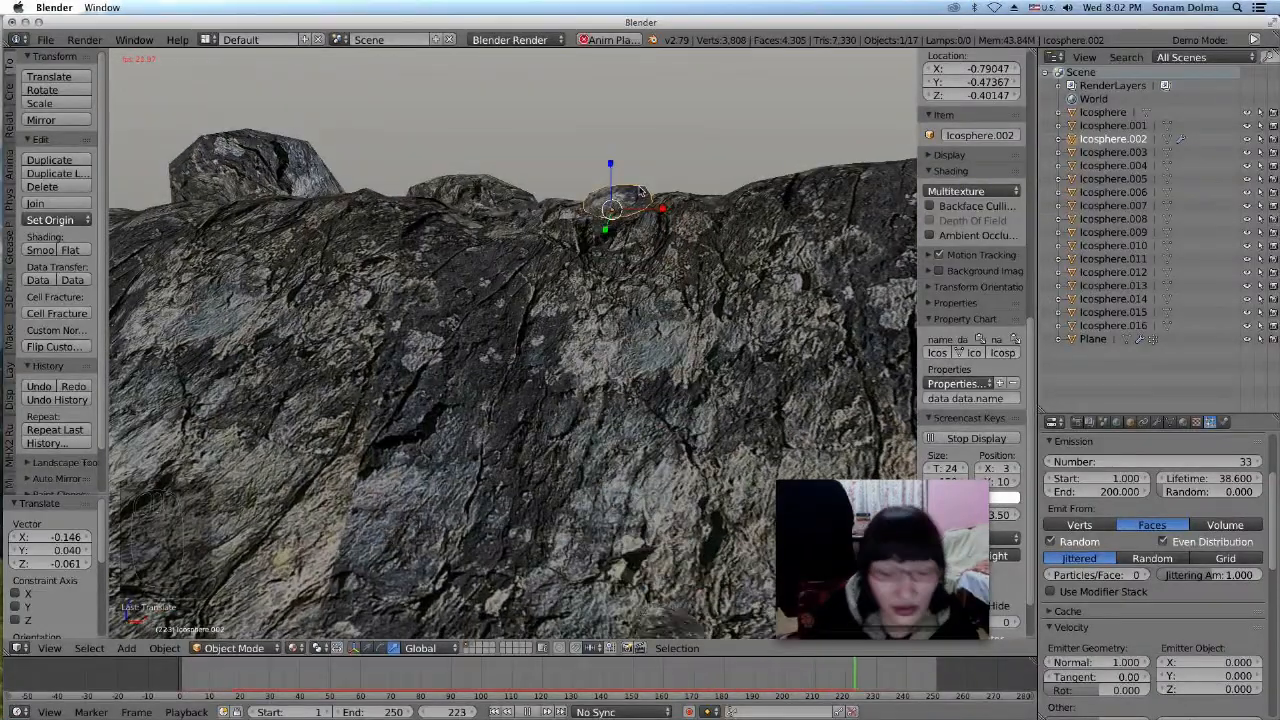
Duplicate the emitter rock twice along the cliff edge, placing the first copy about -1.95 in X and -0.21 in Z from the original
key(shift+d)
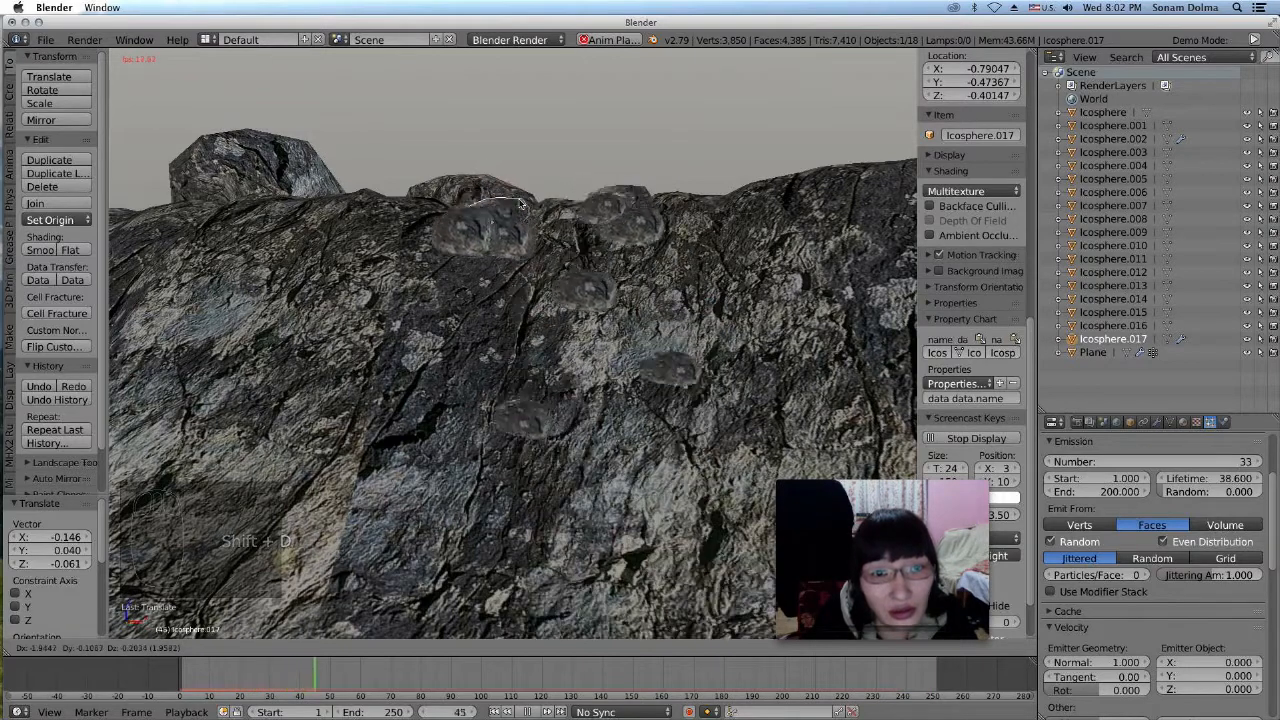
click(519, 204)
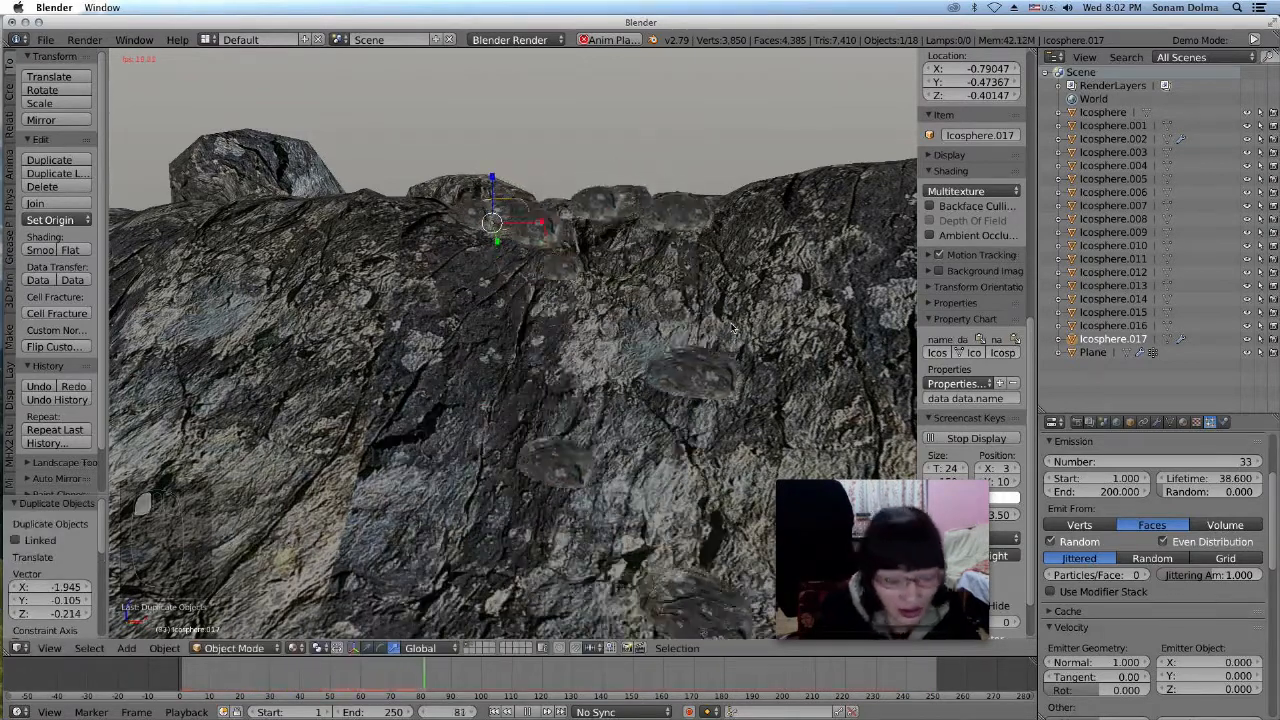
key(shift+d)
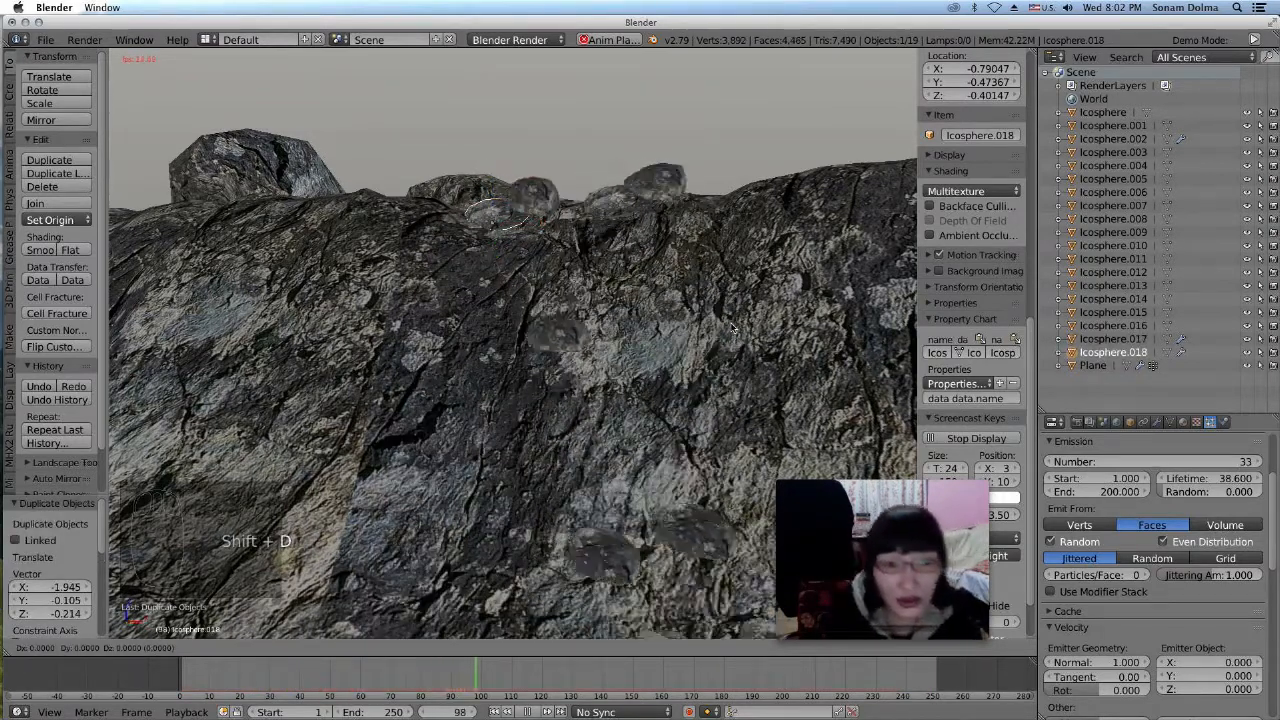
click(115, 291)
key(h)
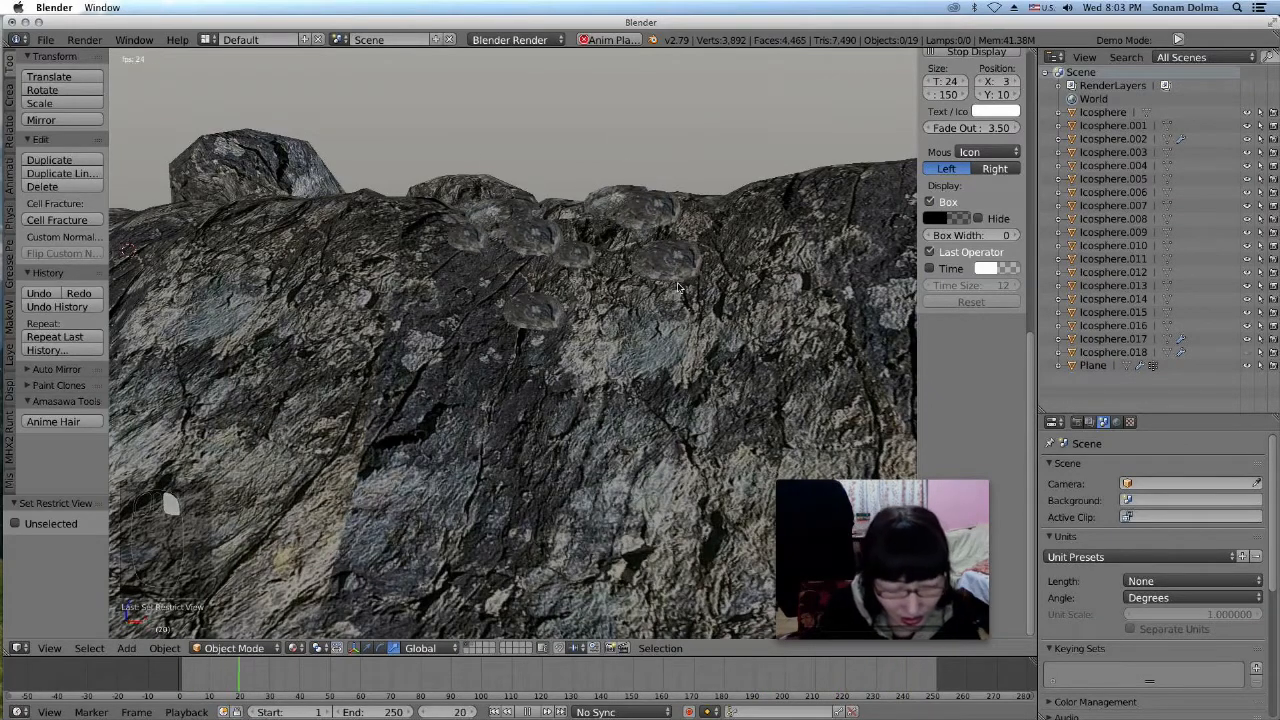
key(alt+h)
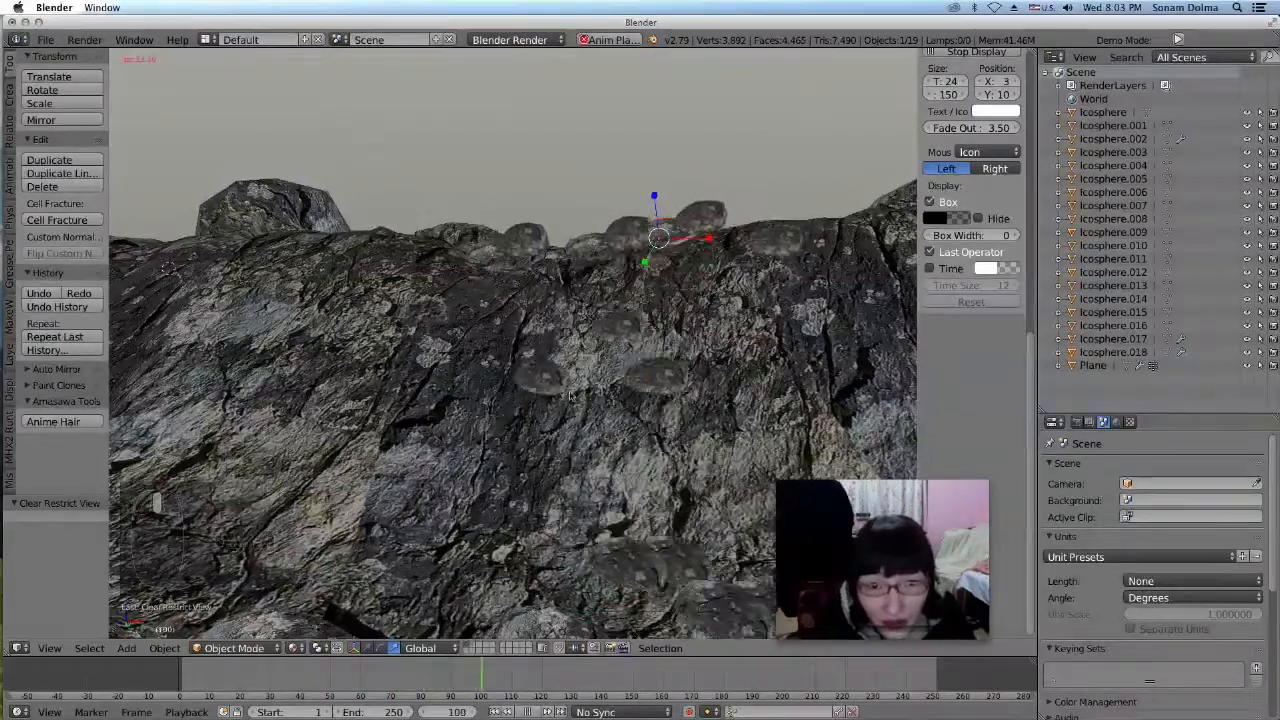
Scale the second rock copy slightly and move it about -0.08 in Z so it sits lower on the cliff edge
key(s)
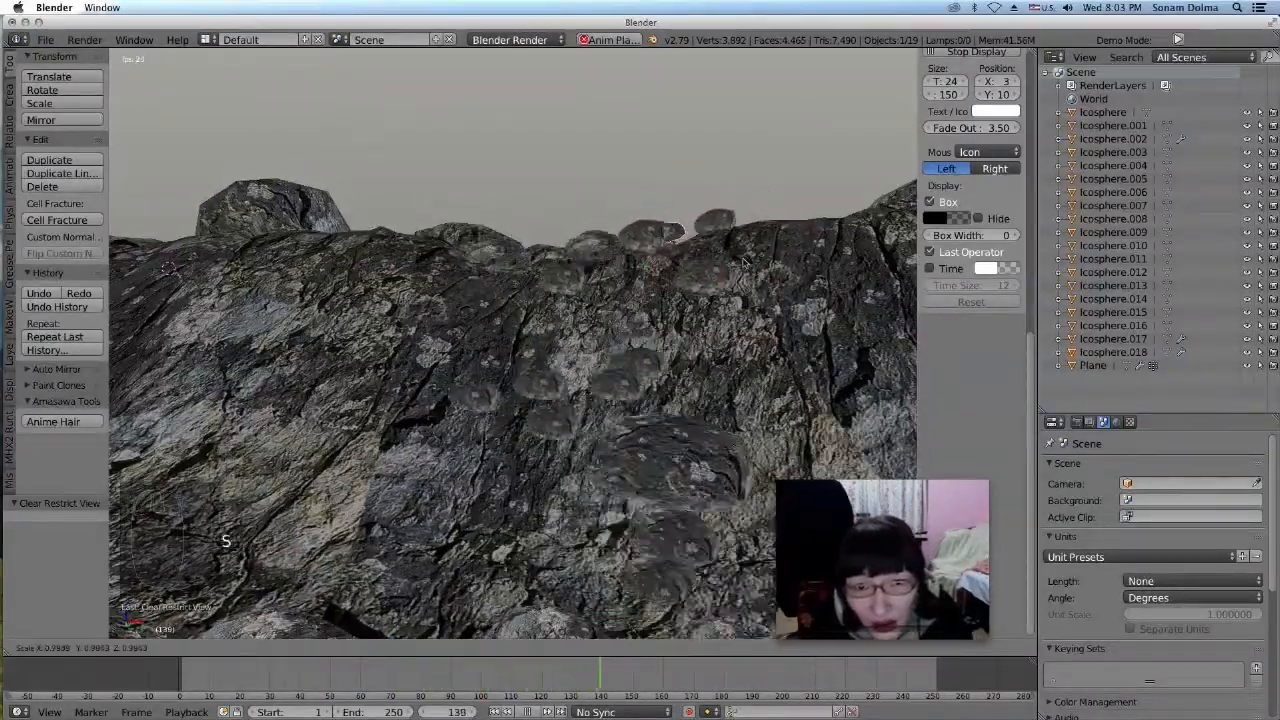
click(726, 242)
key(g)
click(735, 263)
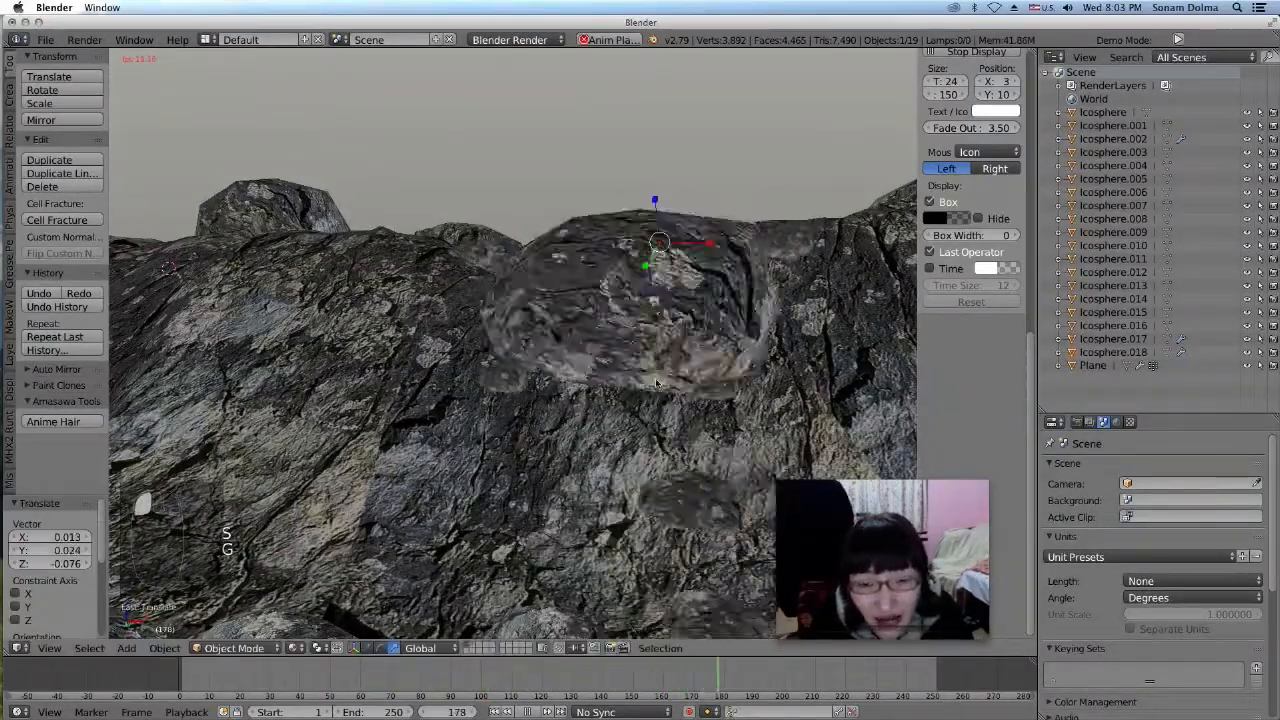
Reselect the original emitter rock and set its particle size to 0.270, random size to 0.303 and particle number to 19
scroll(1247, 677, down, 2)
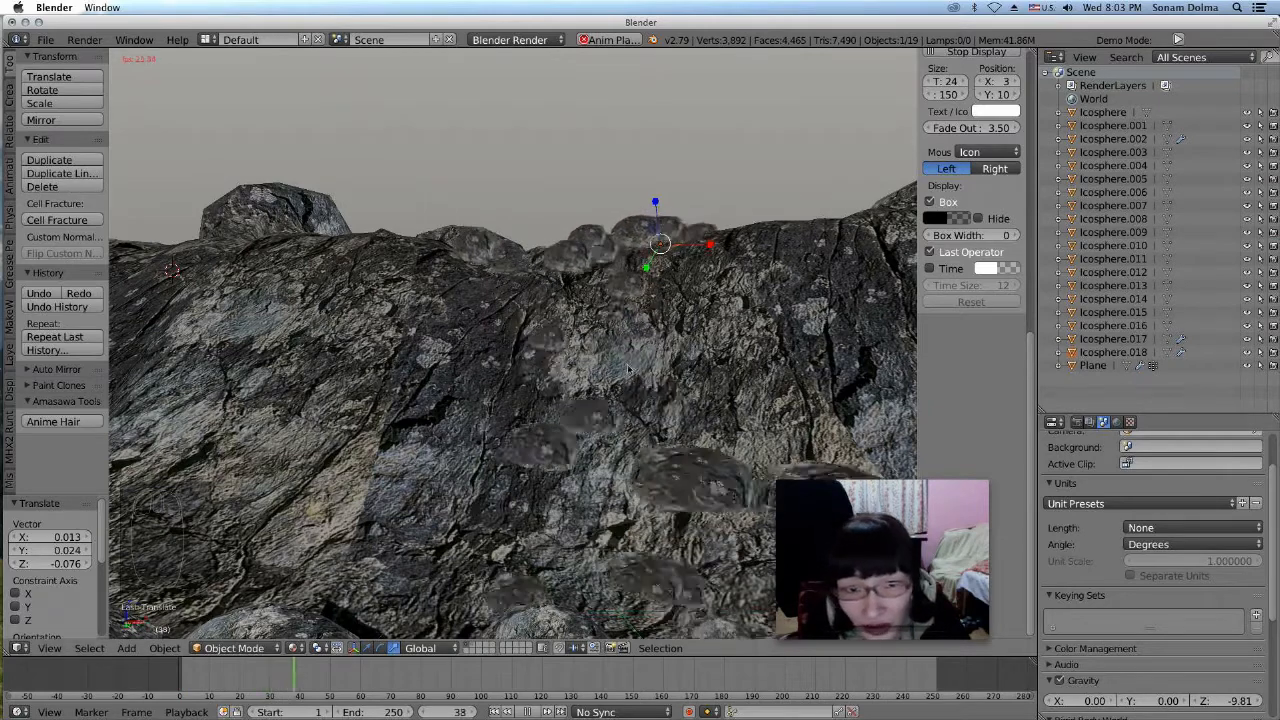
click(620, 253)
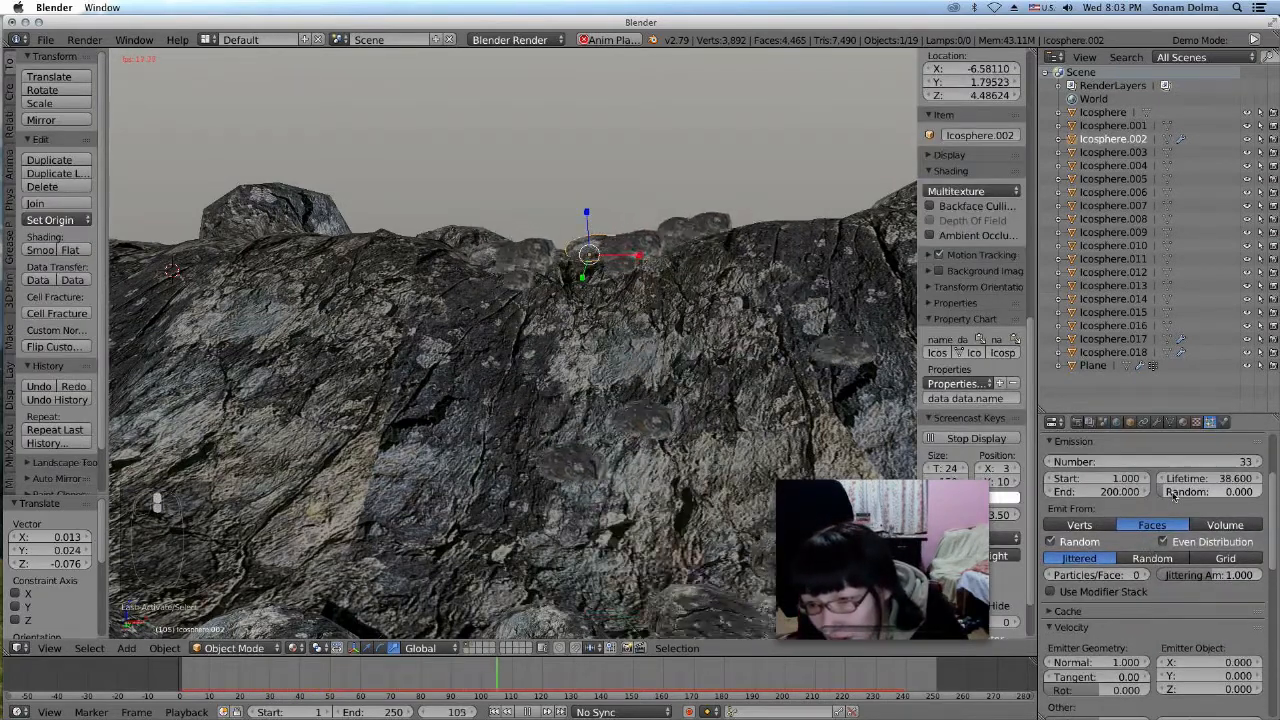
scroll(1175, 505, down, 4)
scroll(1175, 515, down, 7)
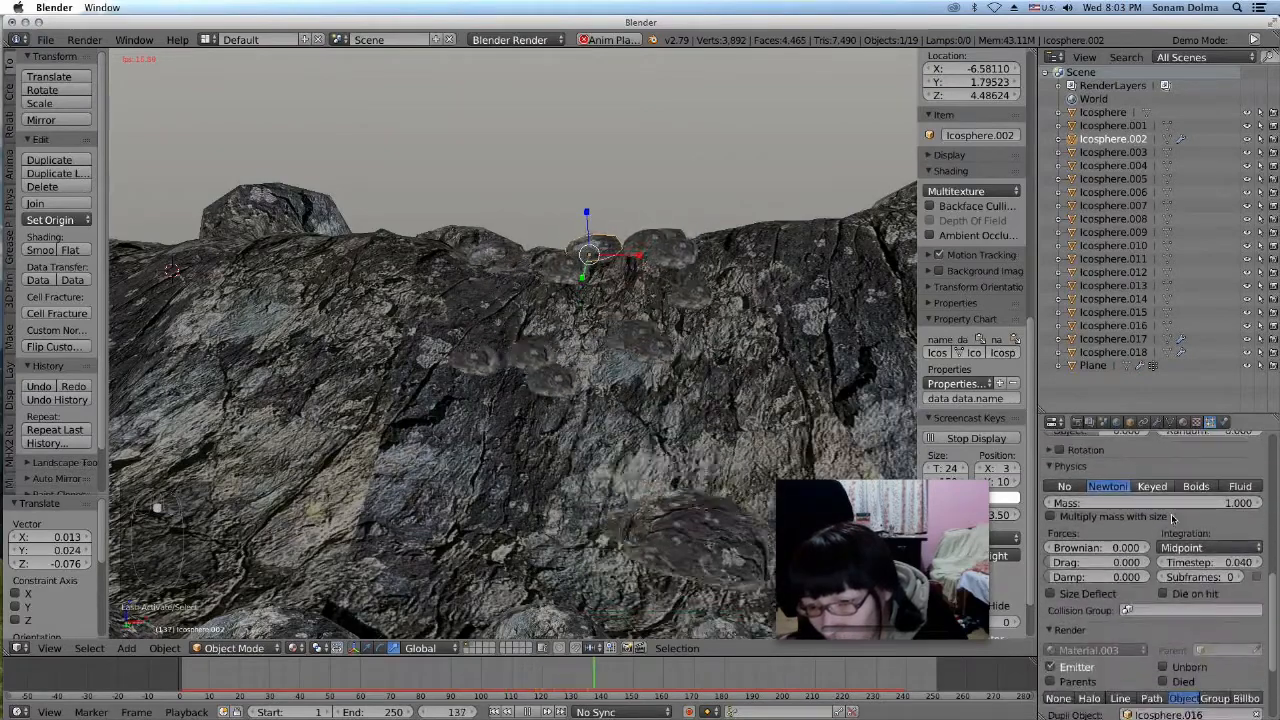
drag(1113, 668, 1090, 668)
drag(1207, 667, 1185, 667)
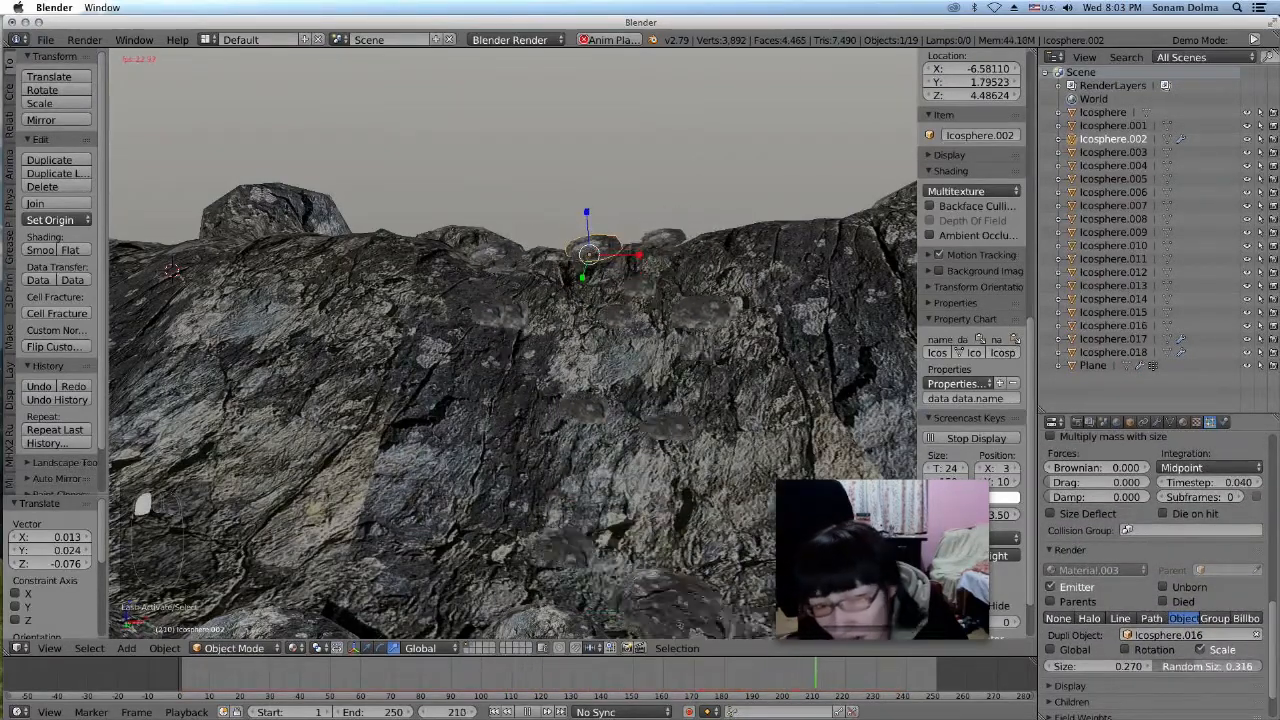
scroll(1192, 668, up, 10)
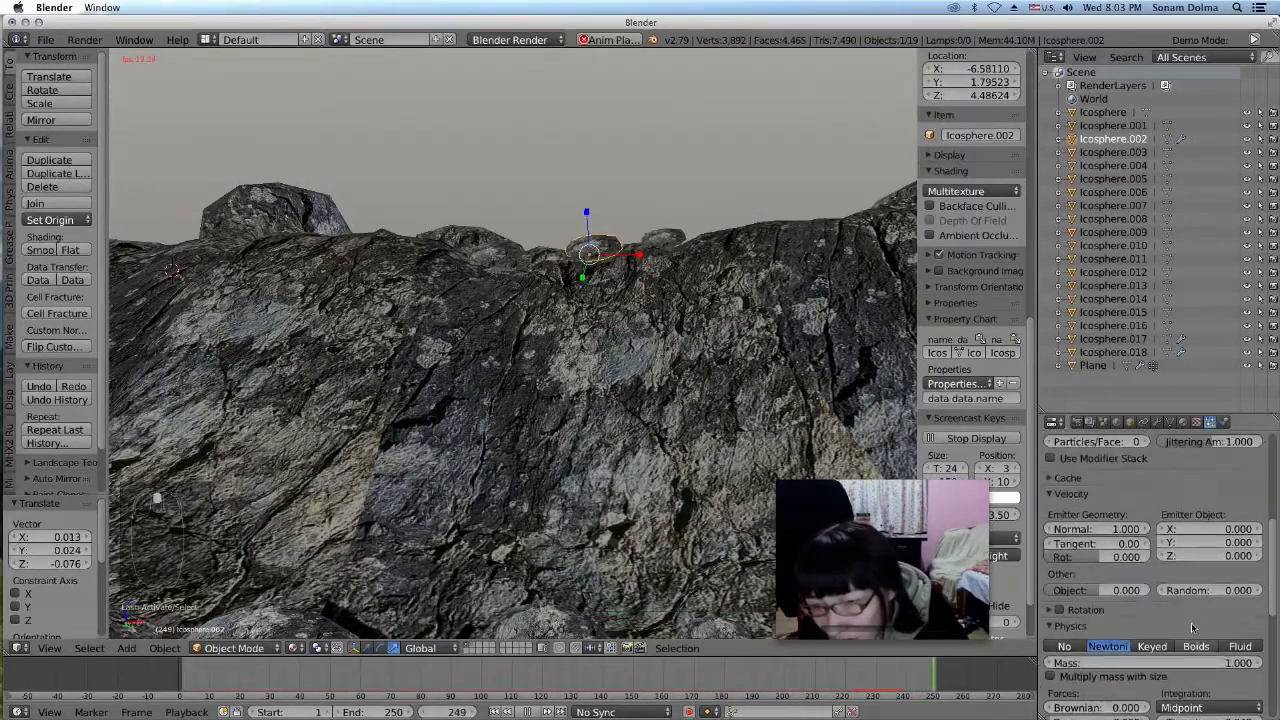
drag(1170, 514, 1174, 514)
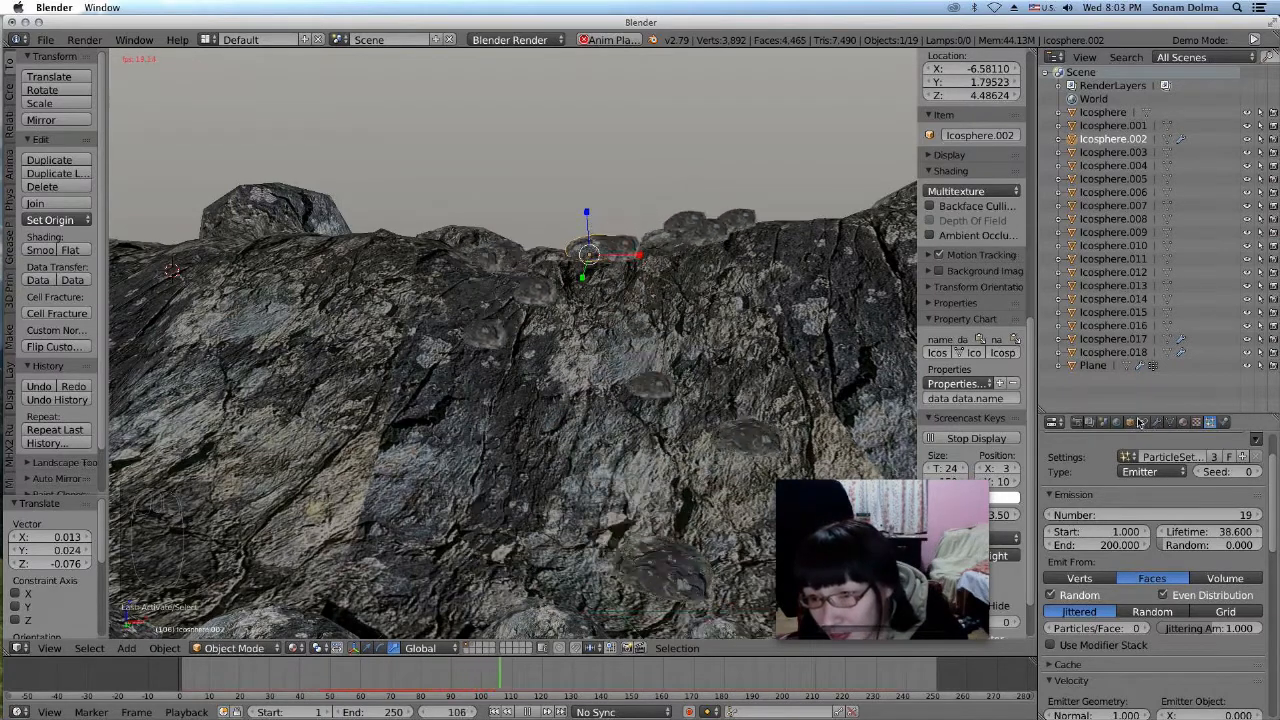
Set the scene's Z gravity to -7.25 to slow the falling rocks
click(1103, 422)
scroll(1170, 572, down, 3)
scroll(1172, 576, up, 3)
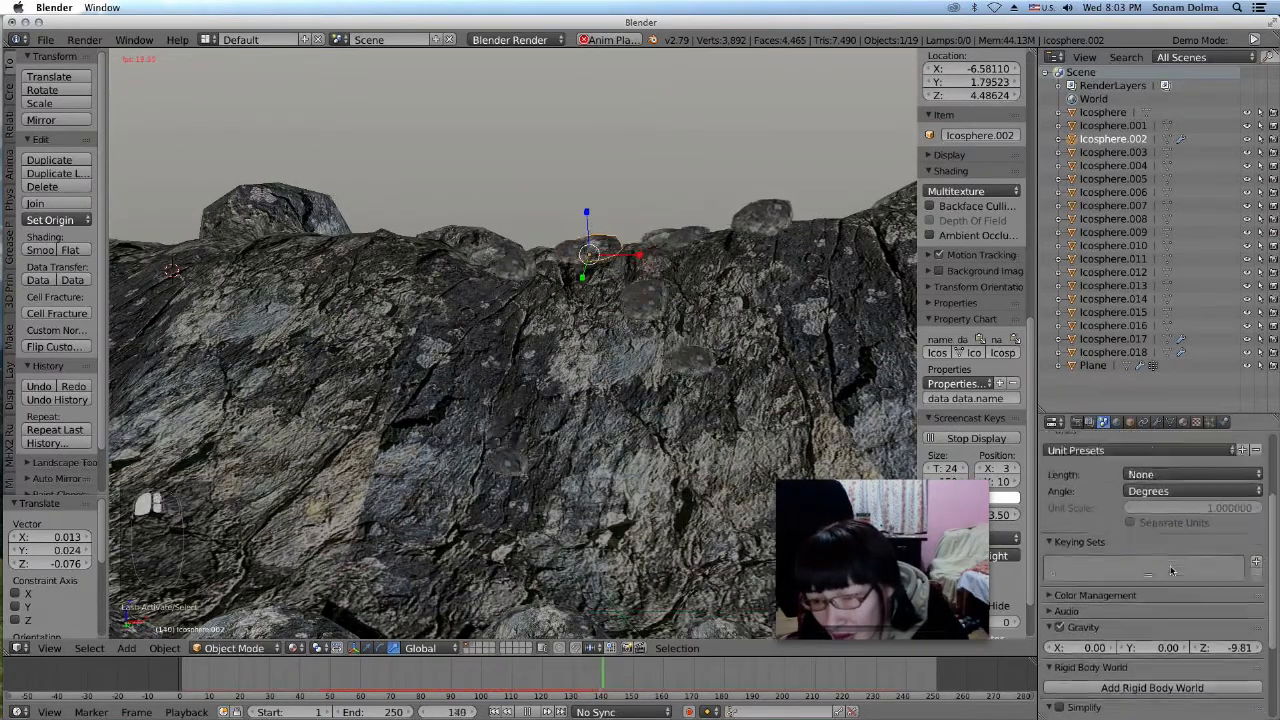
scroll(1186, 594, down, 3)
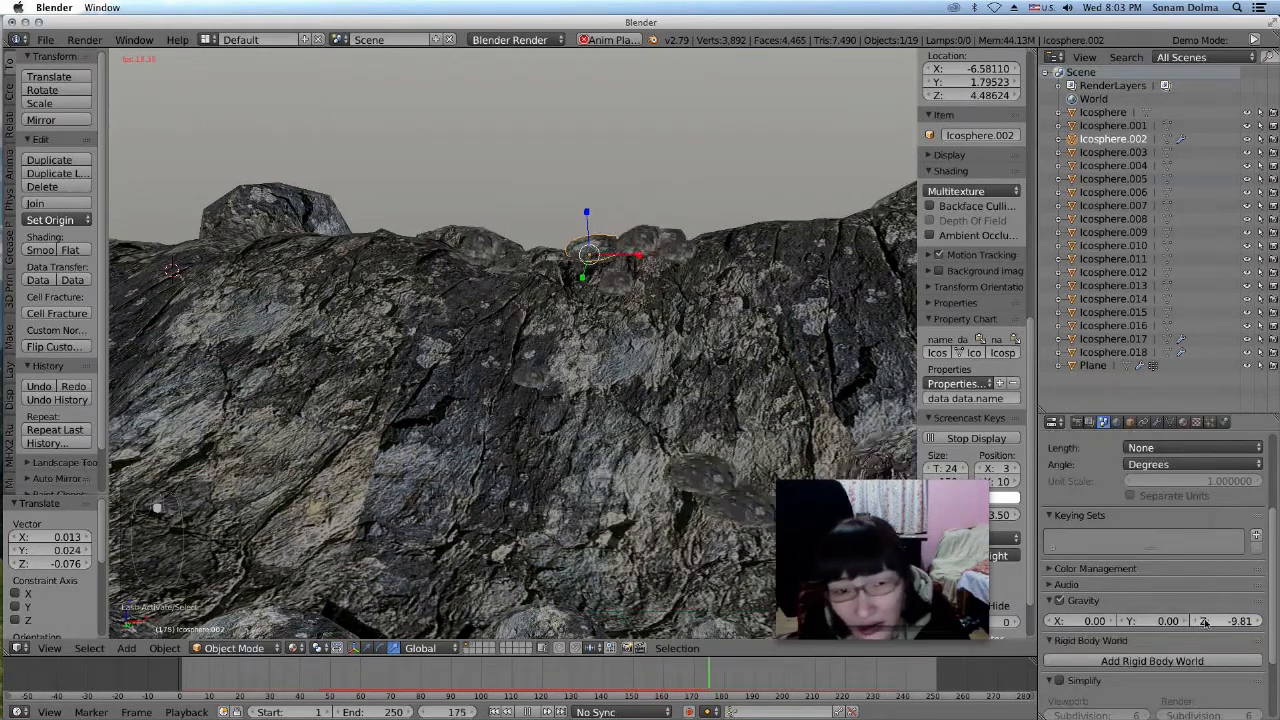
drag(1205, 622, 1240, 622)
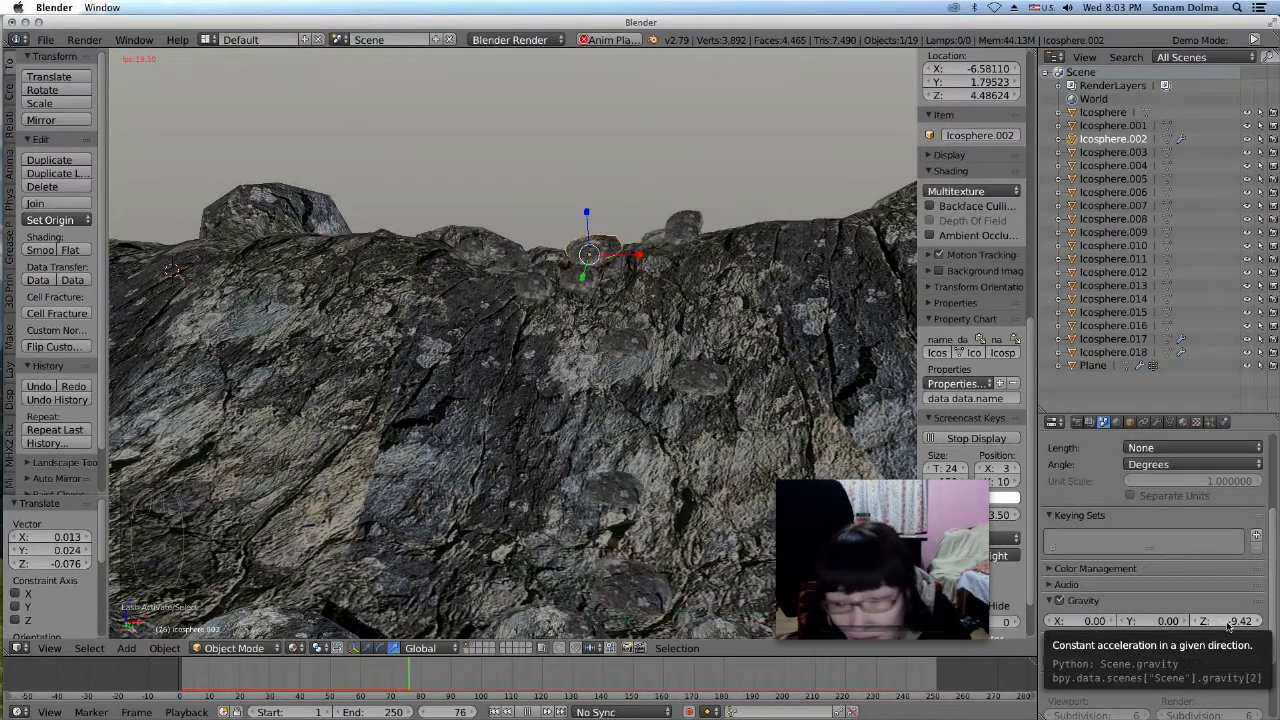
drag(1218, 622, 1246, 621)
middle_drag(709, 432, 714, 421)
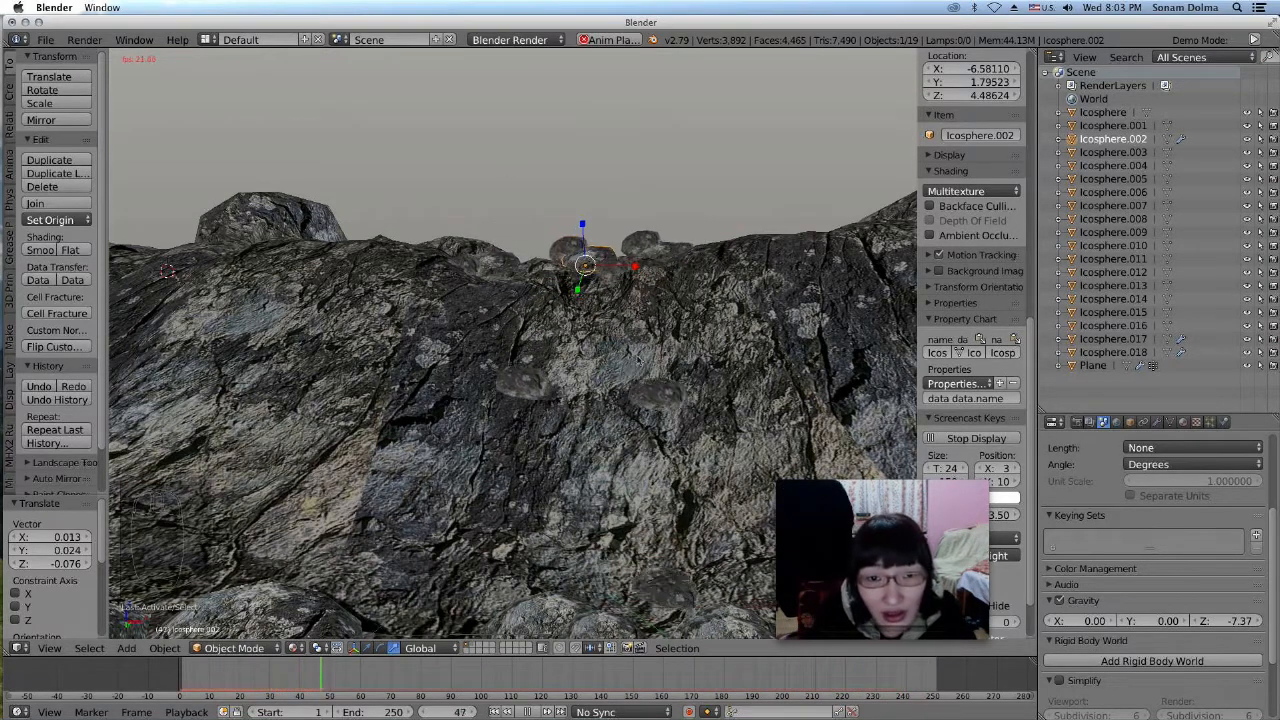
Select Icosphere.017 on the cliff edge, move it about 0.40 in X and check the rockfall across the cliff
click(655, 250)
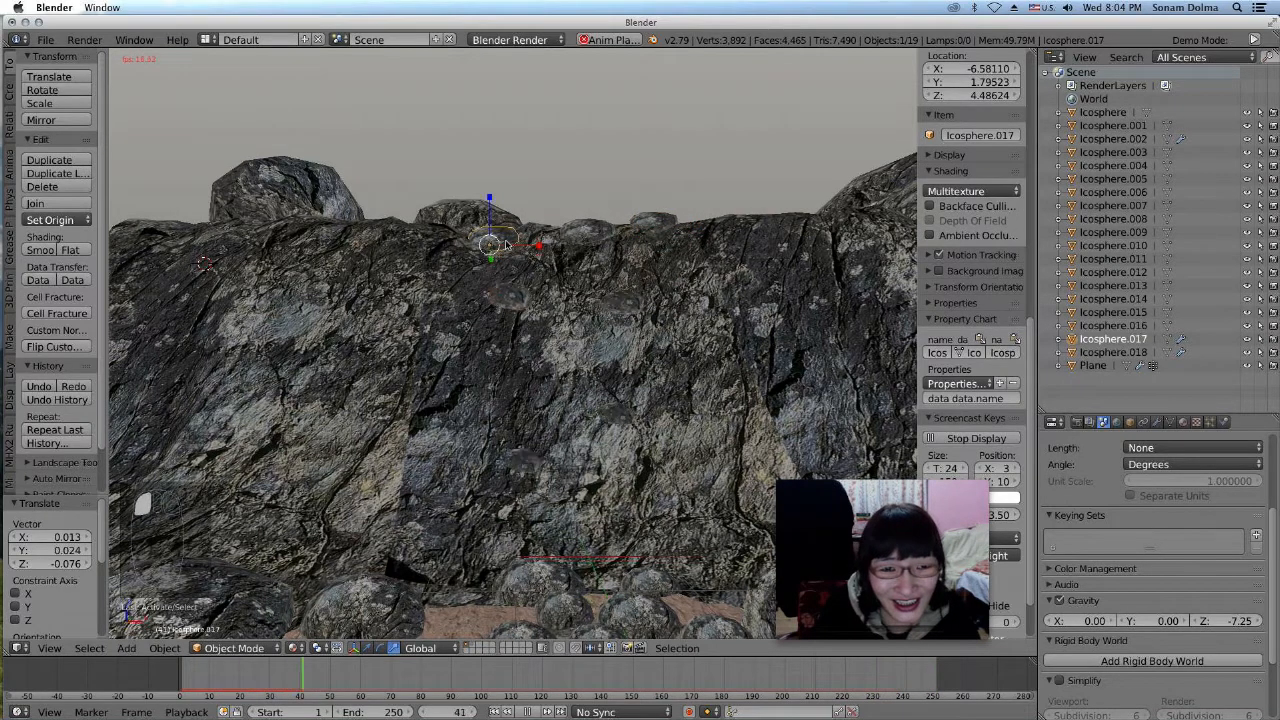
key(g)
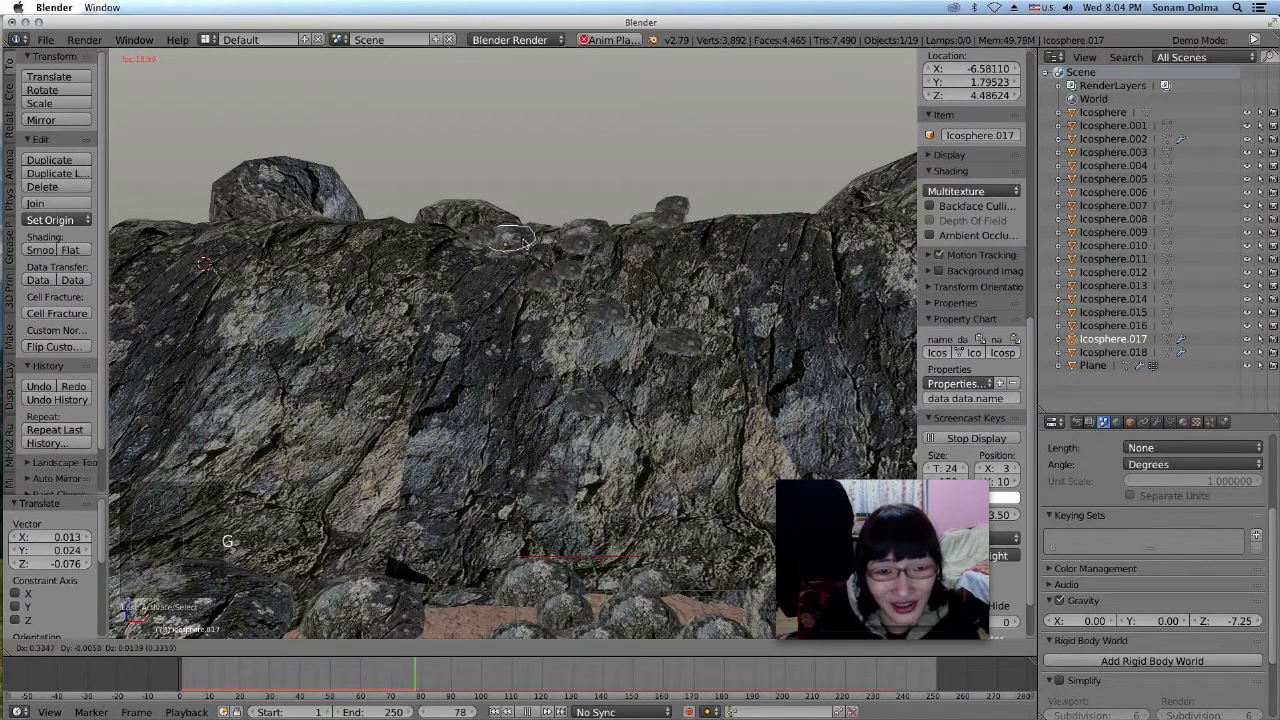
click(520, 245)
scroll(672, 354, up, 3)
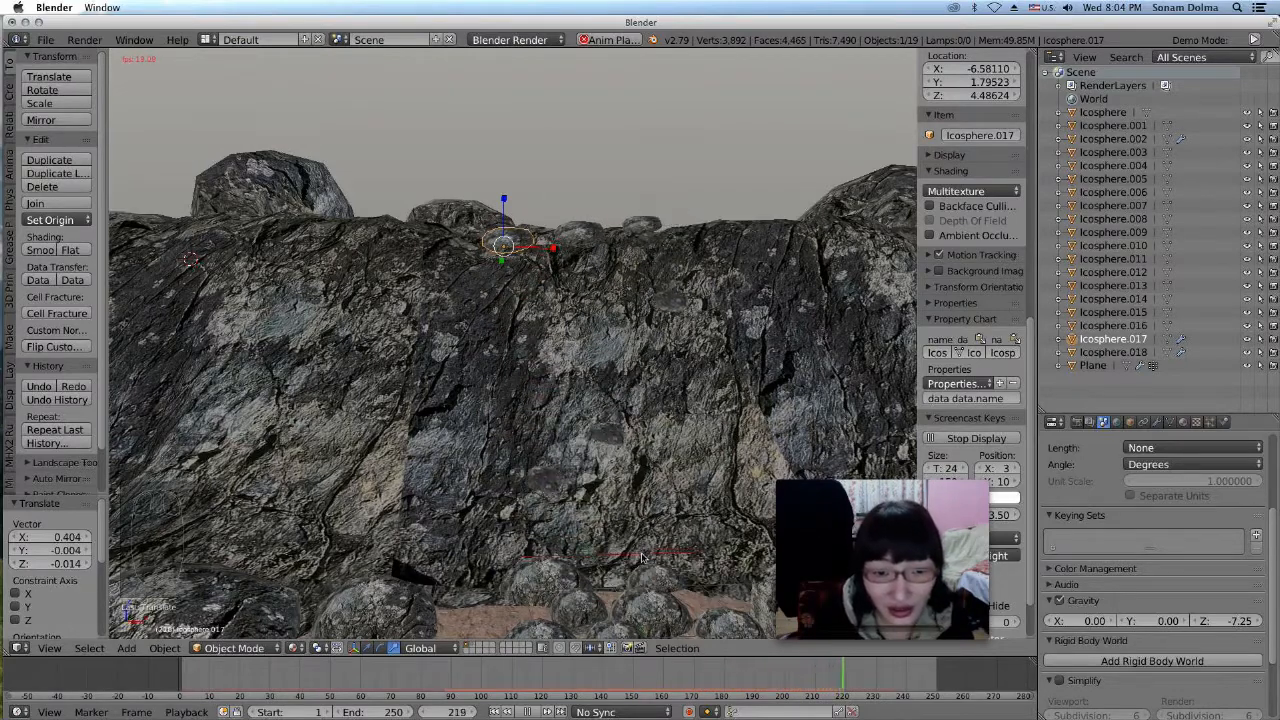
middle_drag(642, 558, 637, 550)
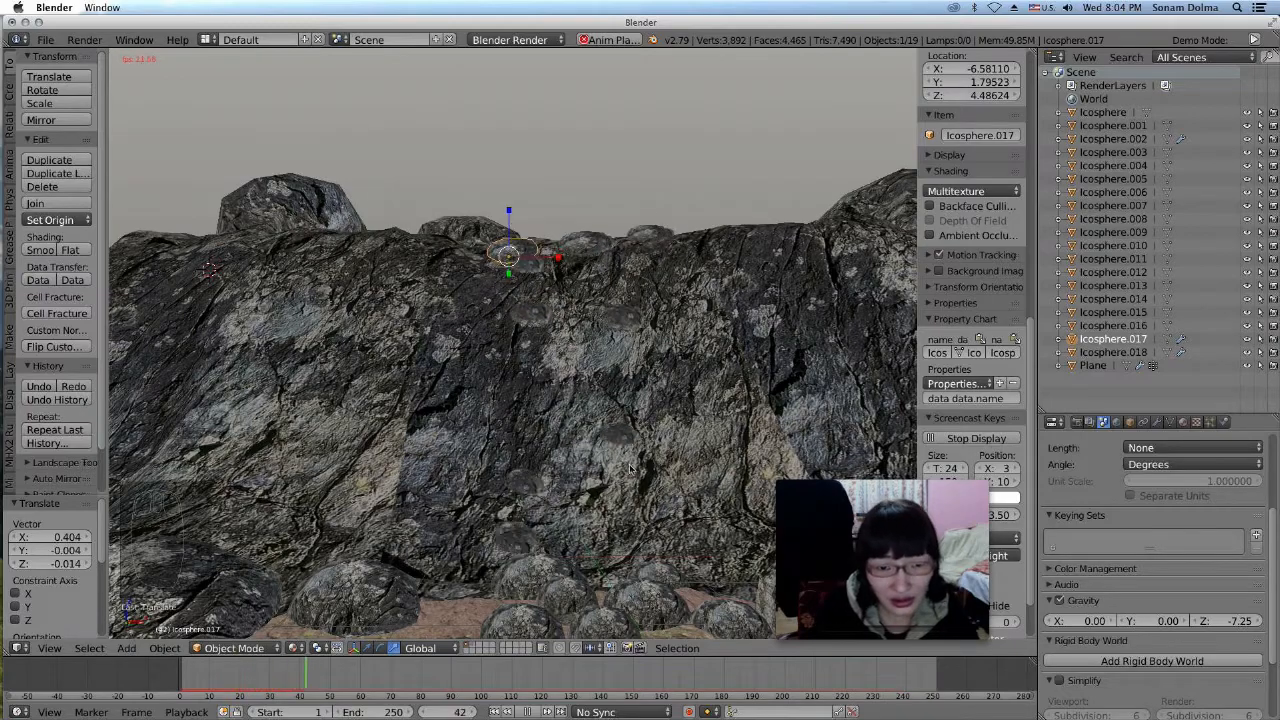
middle_drag(626, 456, 638, 451)
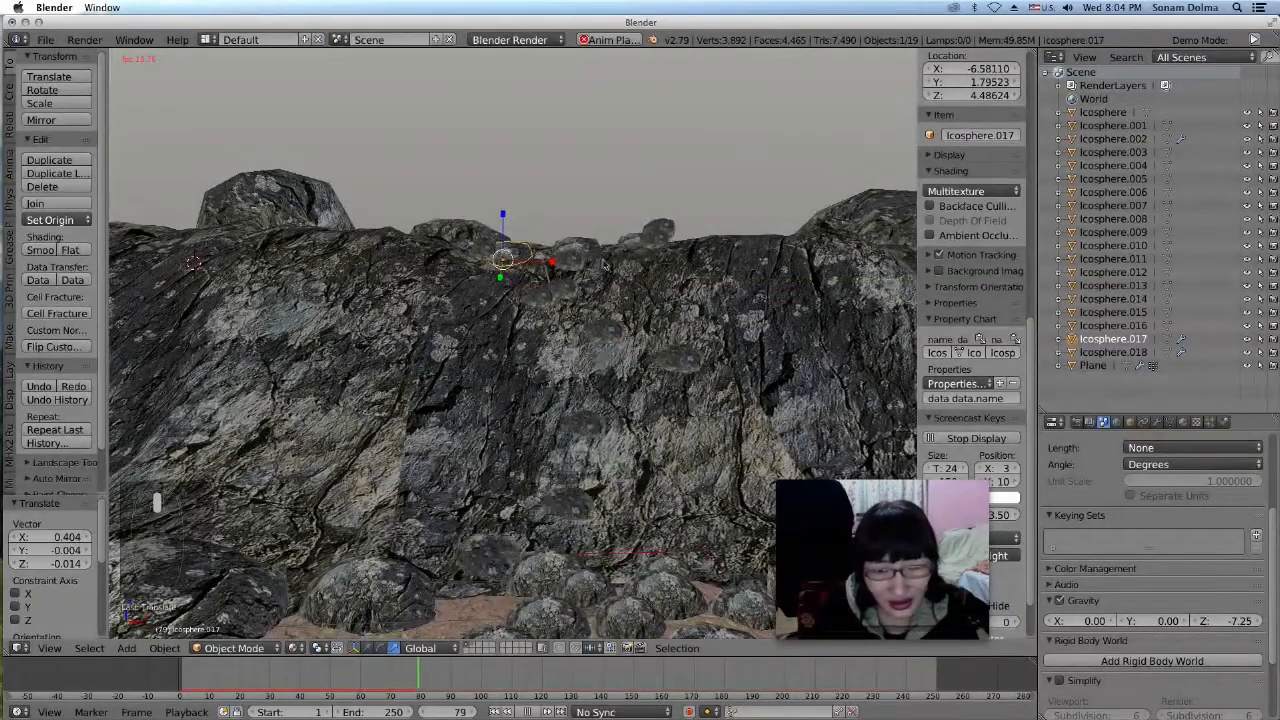
Reselect the original emitter rock Icosphere.002, set its particle random size to 0.561 and pause the animation
click(571, 255)
scroll(1152, 560, down, 1)
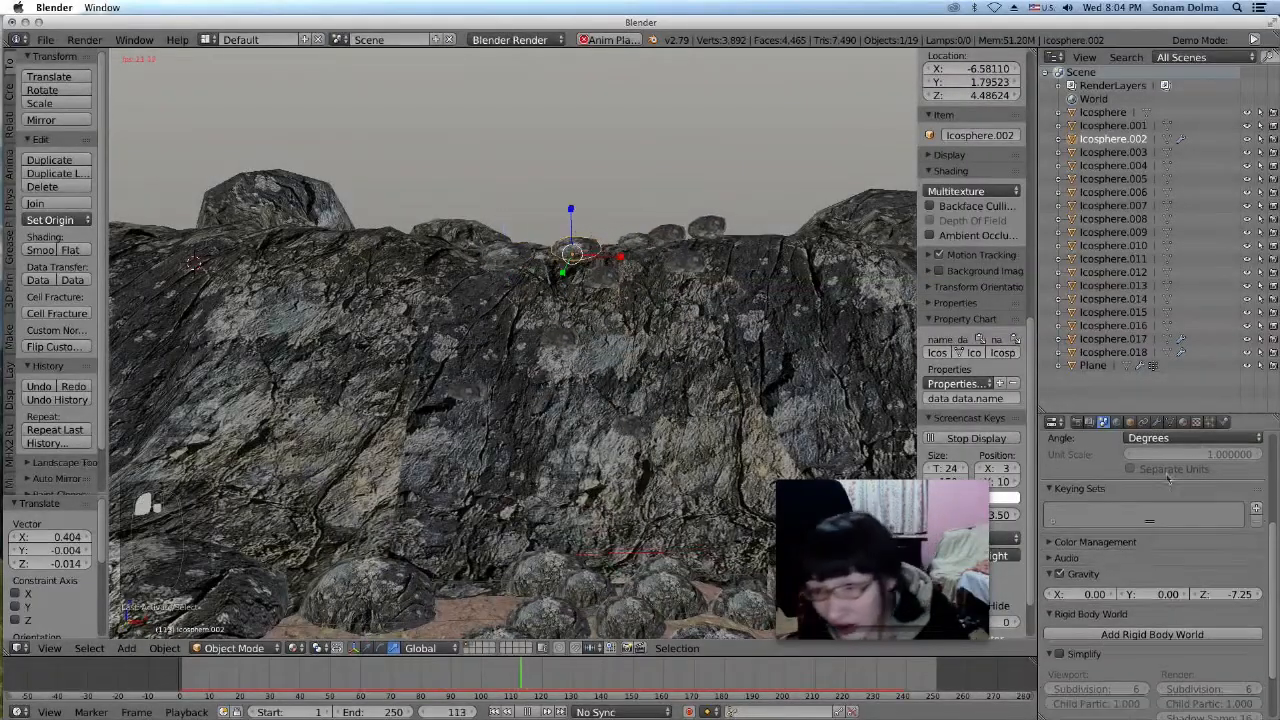
click(1209, 421)
scroll(1161, 645, down, 2)
scroll(1163, 655, down, 6)
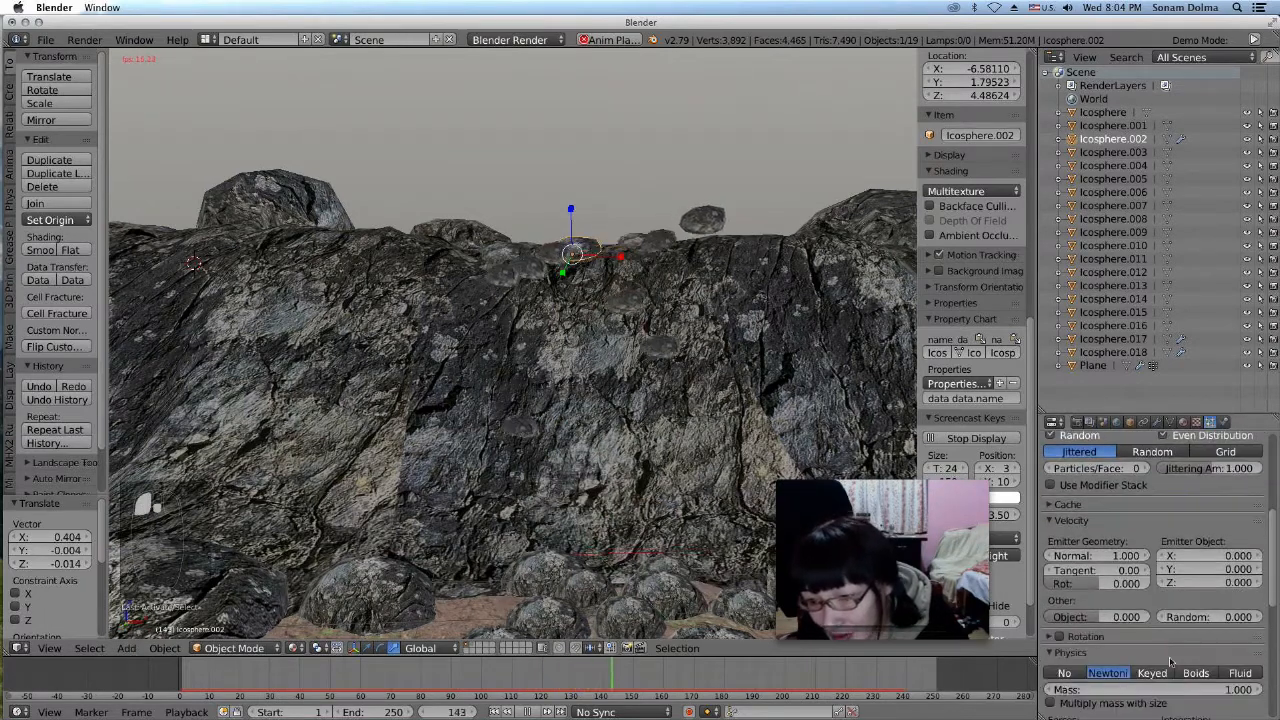
scroll(1165, 669, down, 5)
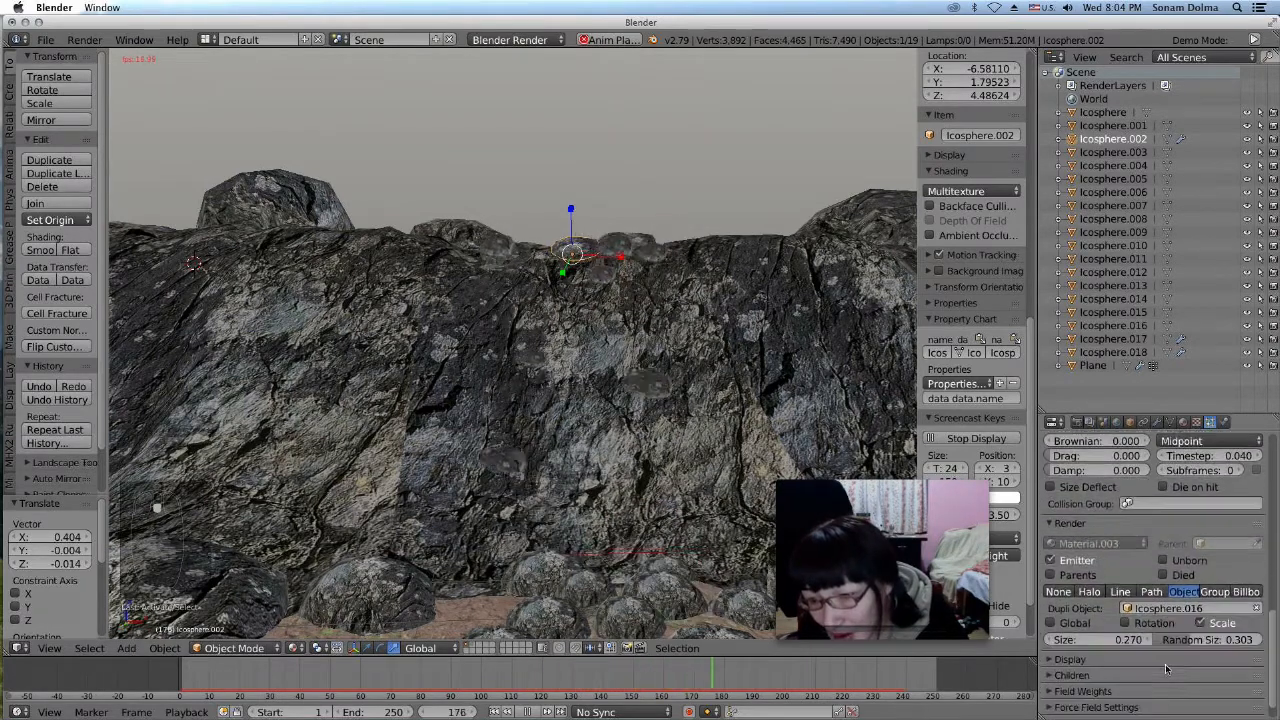
drag(1202, 639, 1216, 639)
click(1066, 560)
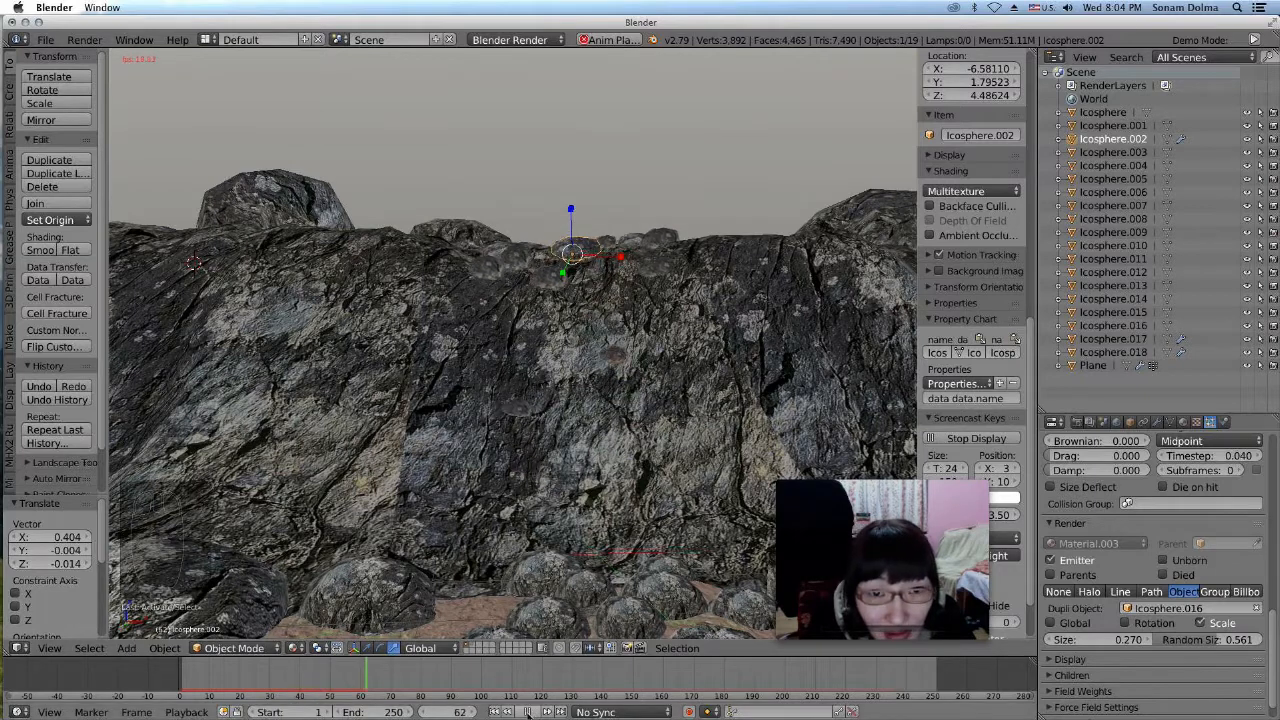
click(527, 712)
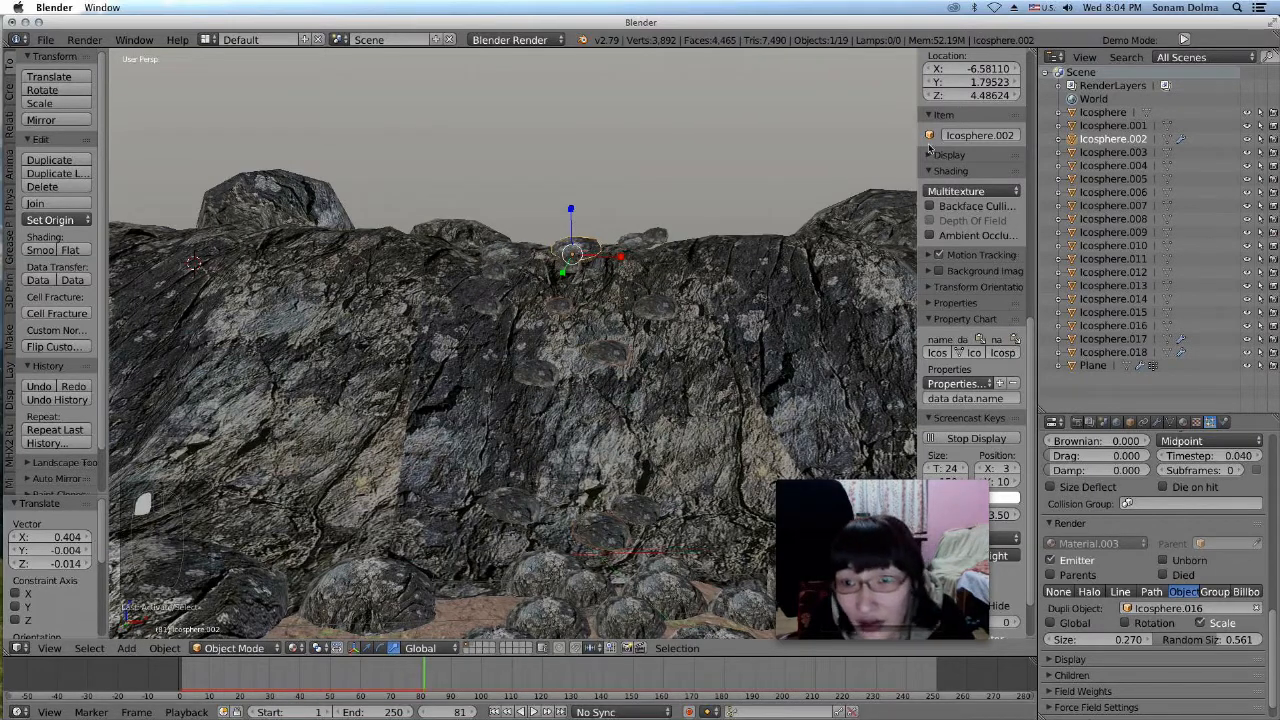
Show the world background in the viewport and enable Paper Sky in the world settings
click(928, 155)
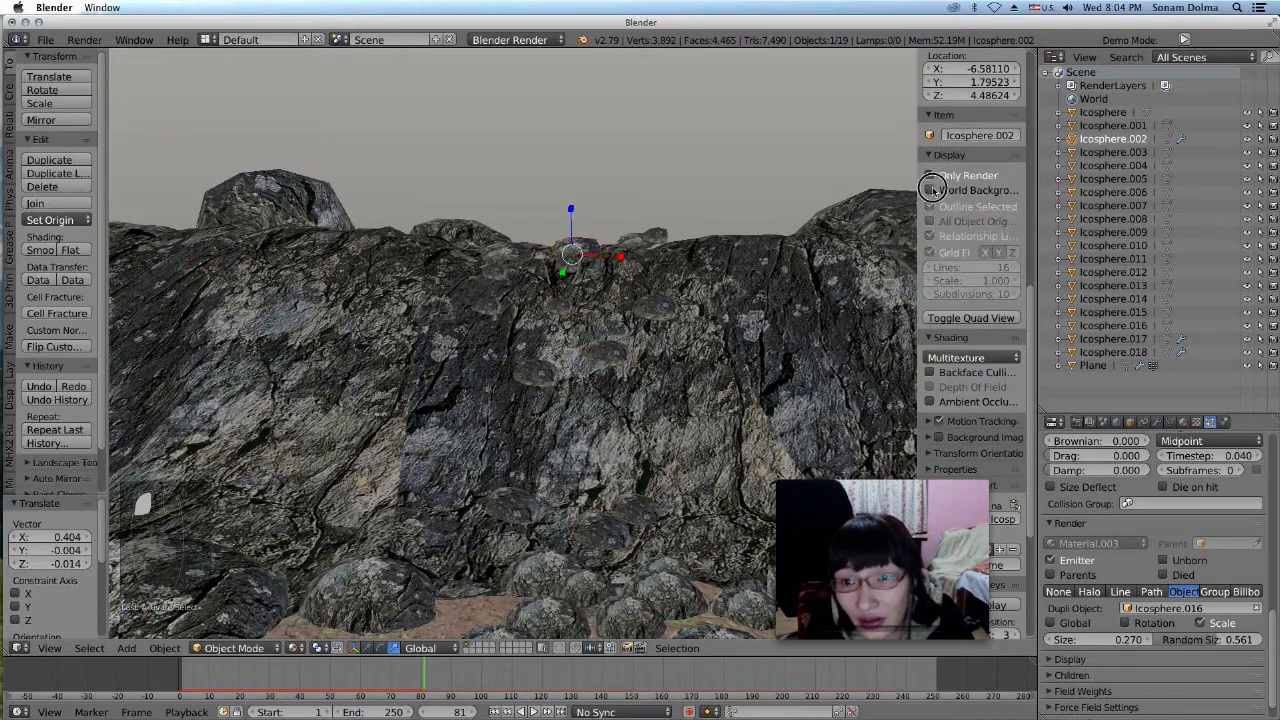
click(930, 190)
click(1118, 422)
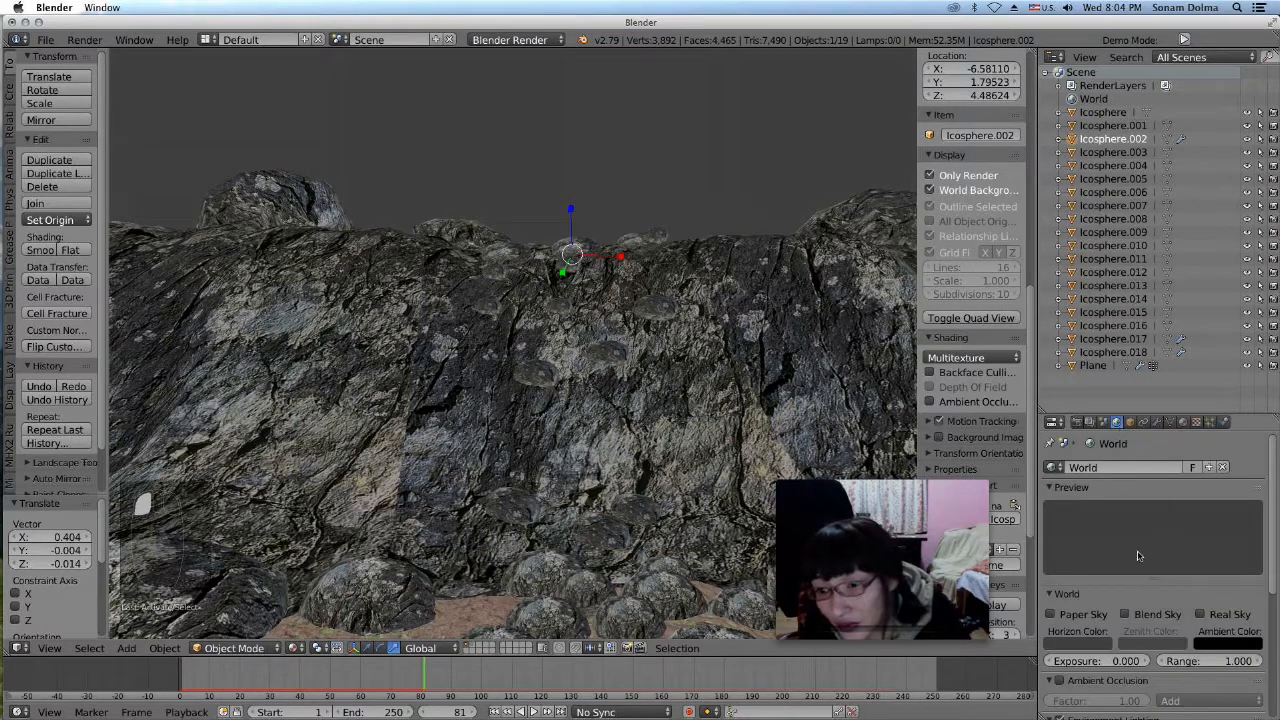
scroll(1107, 609, down, 2)
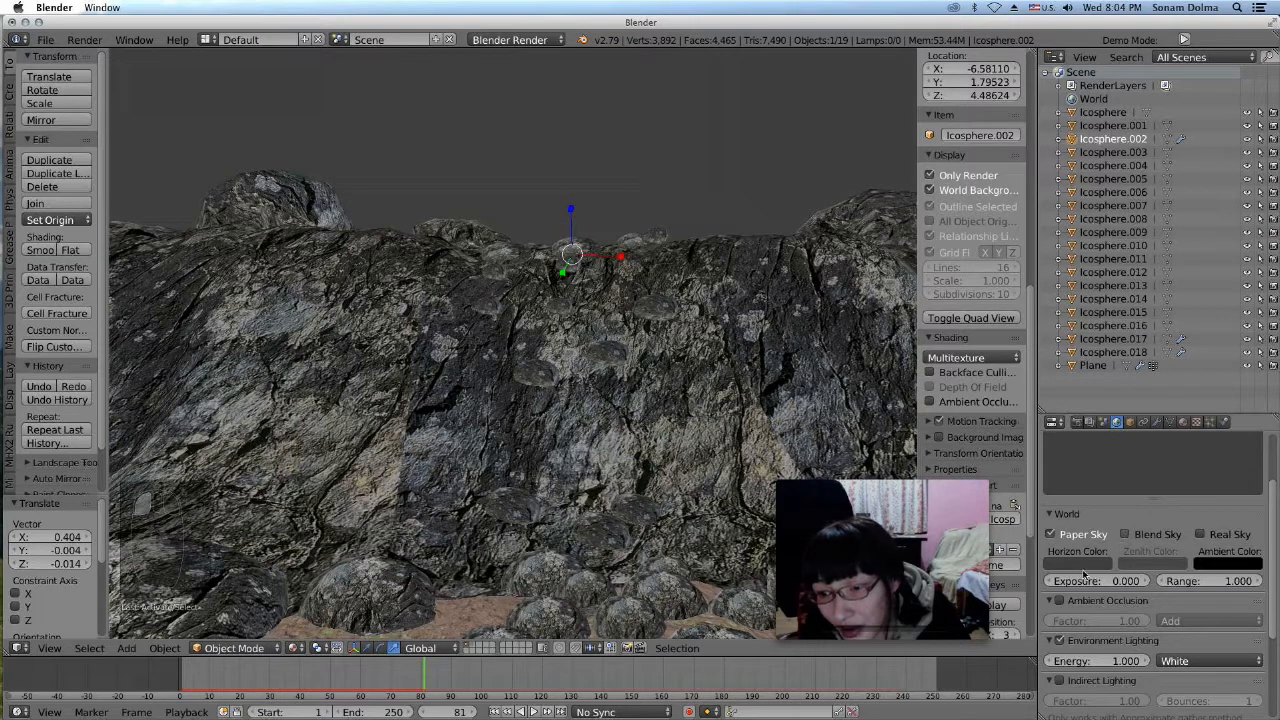
Enable Blend Sky and set the world's horizon colour to white
click(1080, 566)
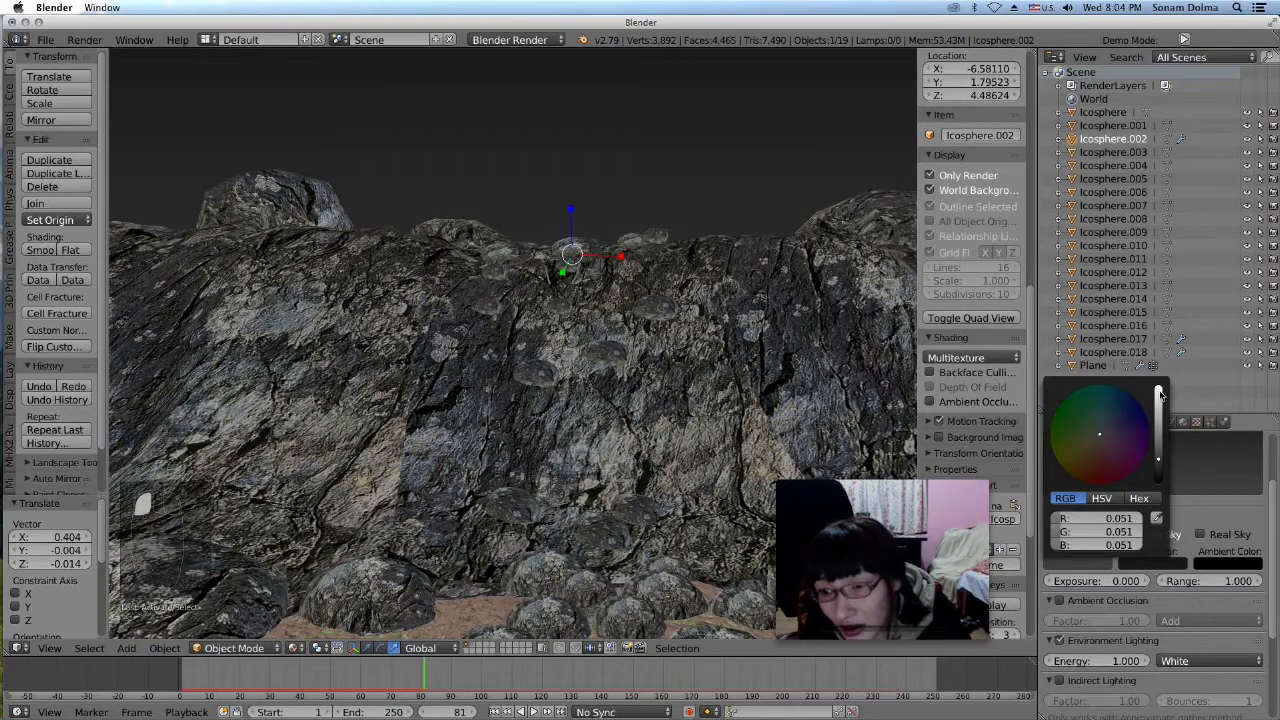
click(1160, 395)
click(1158, 389)
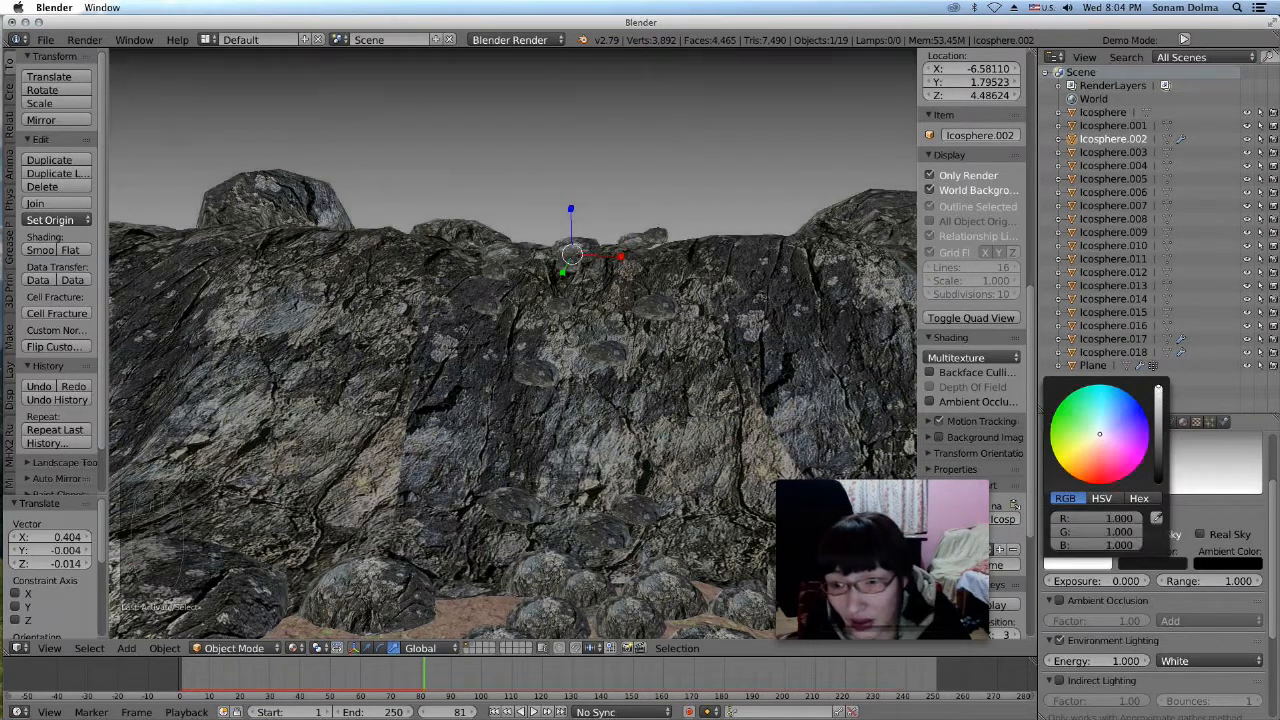
click(1118, 418)
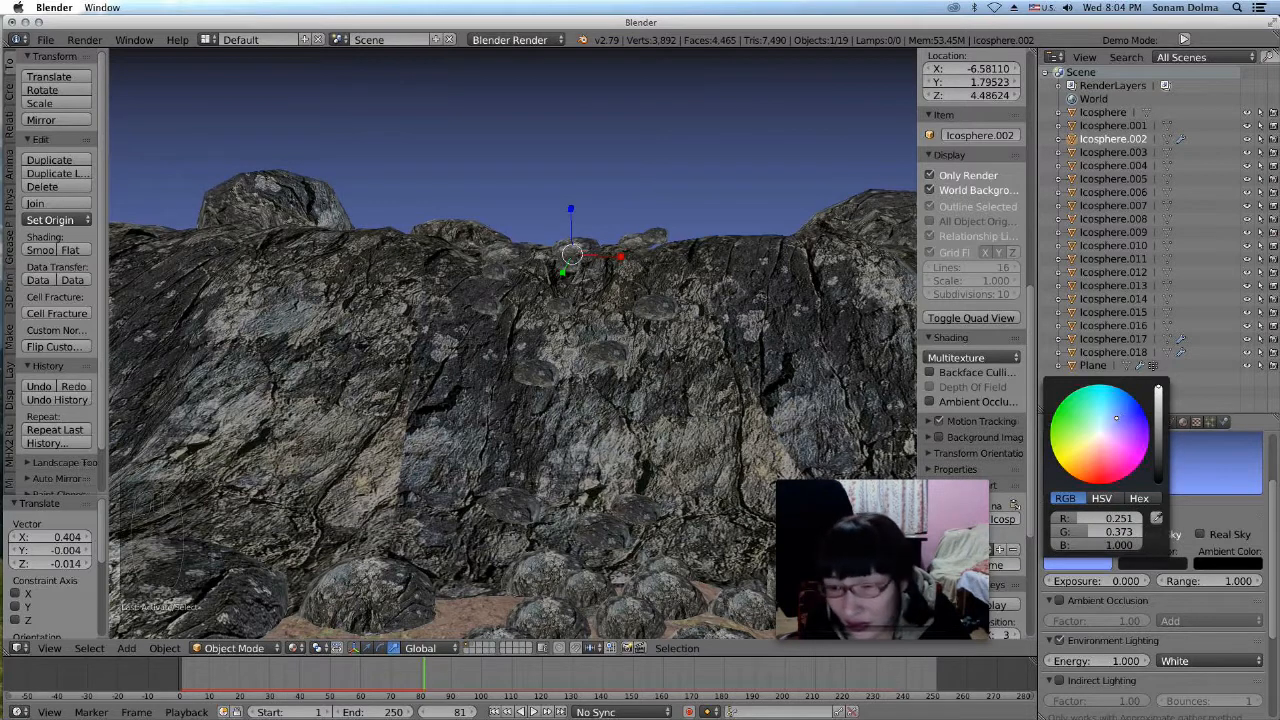
click(1118, 402)
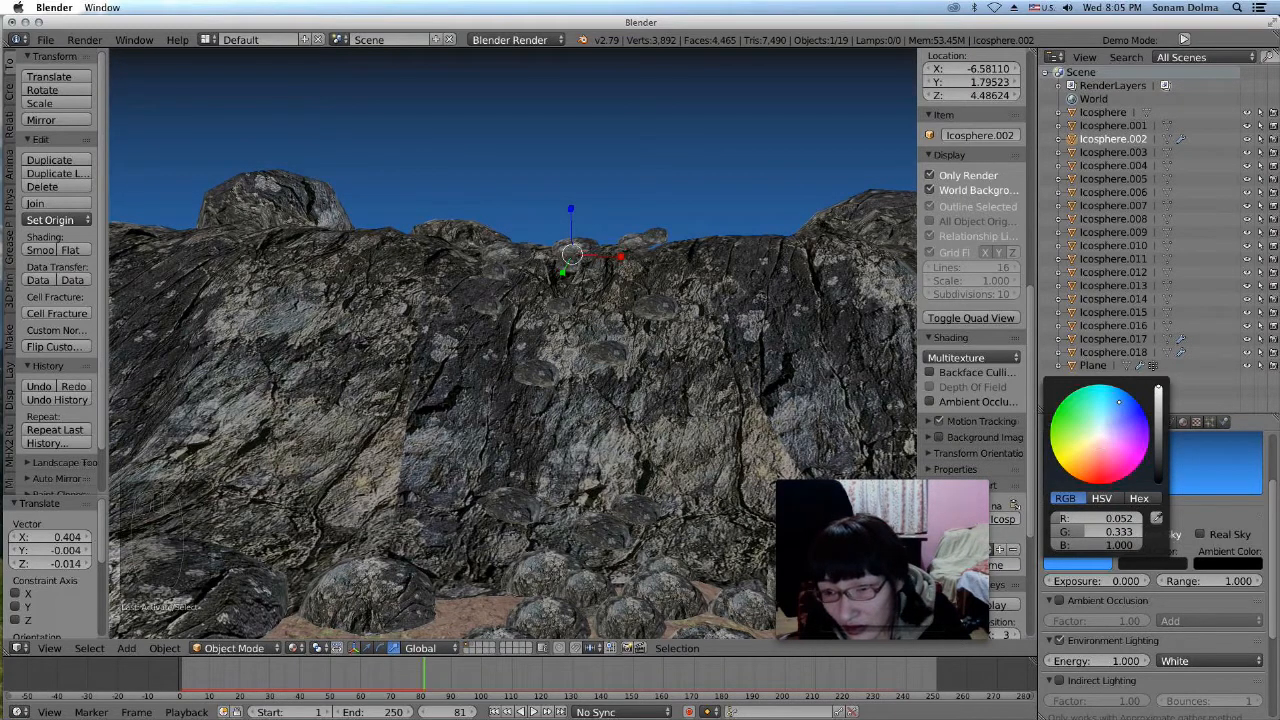
click(1100, 436)
Set the world's zenith colour to a bright saturated blue
click(1166, 565)
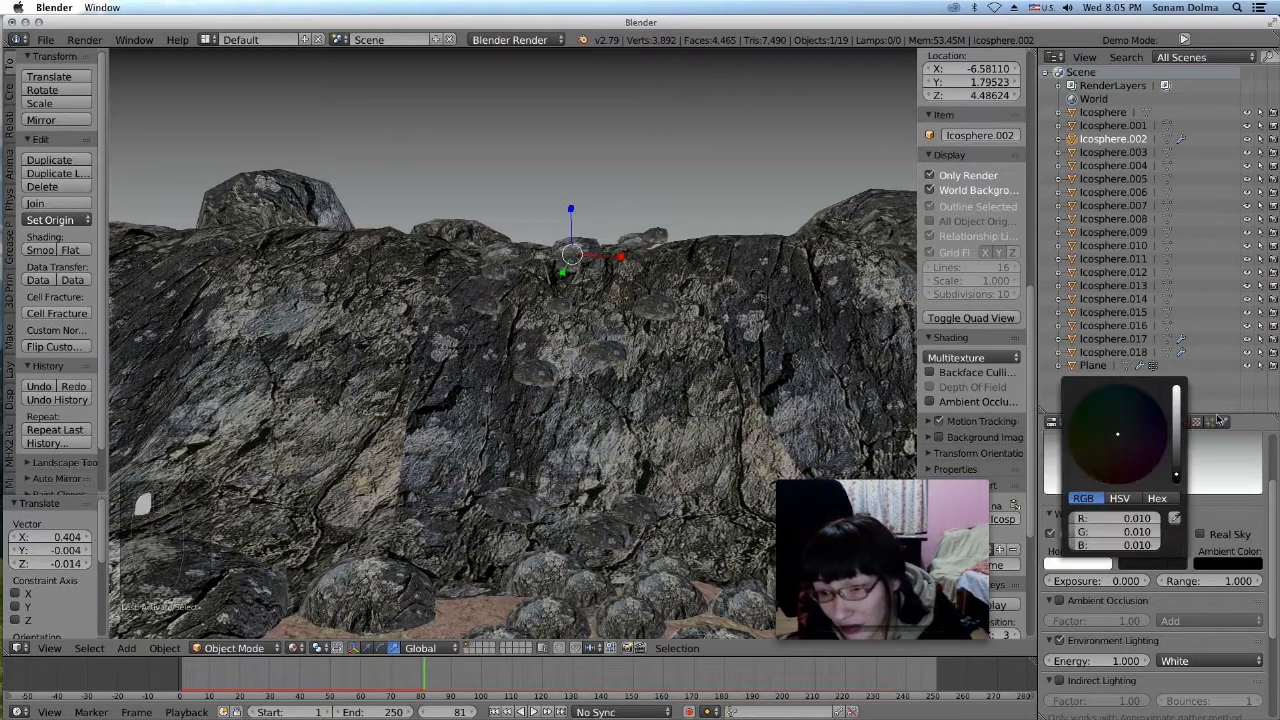
click(1163, 562)
click(1176, 391)
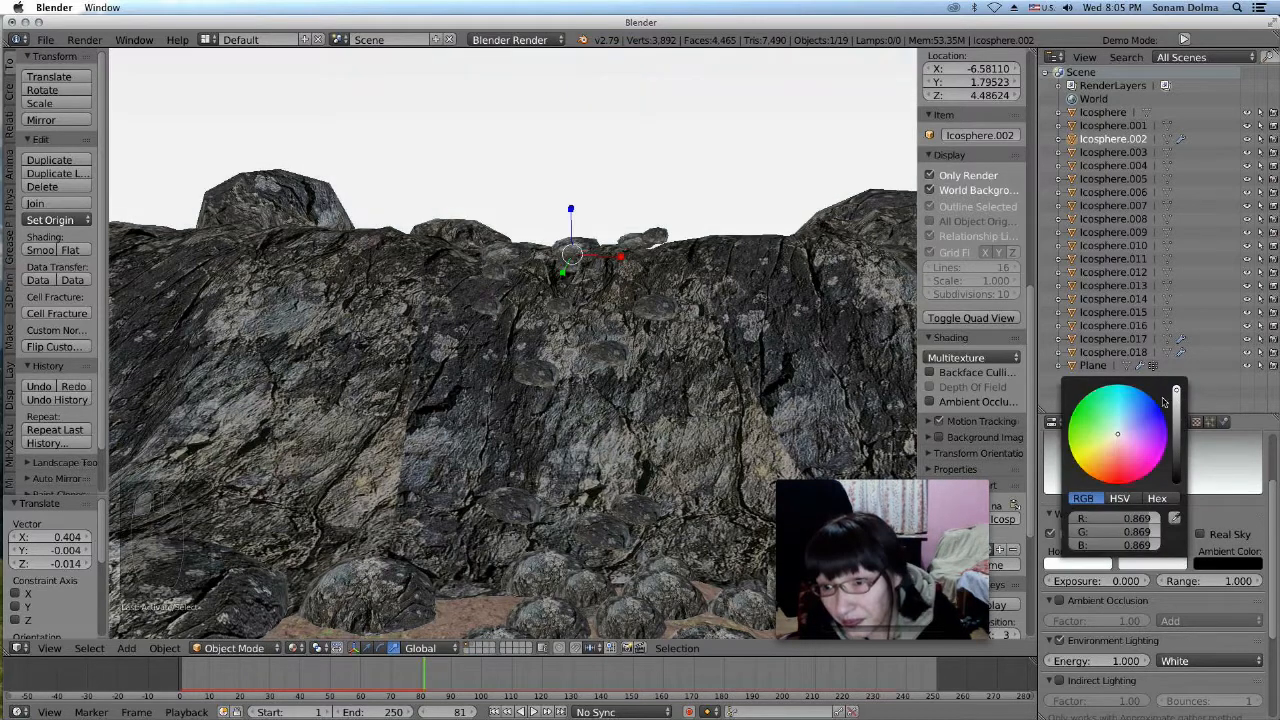
click(1147, 405)
click(1150, 403)
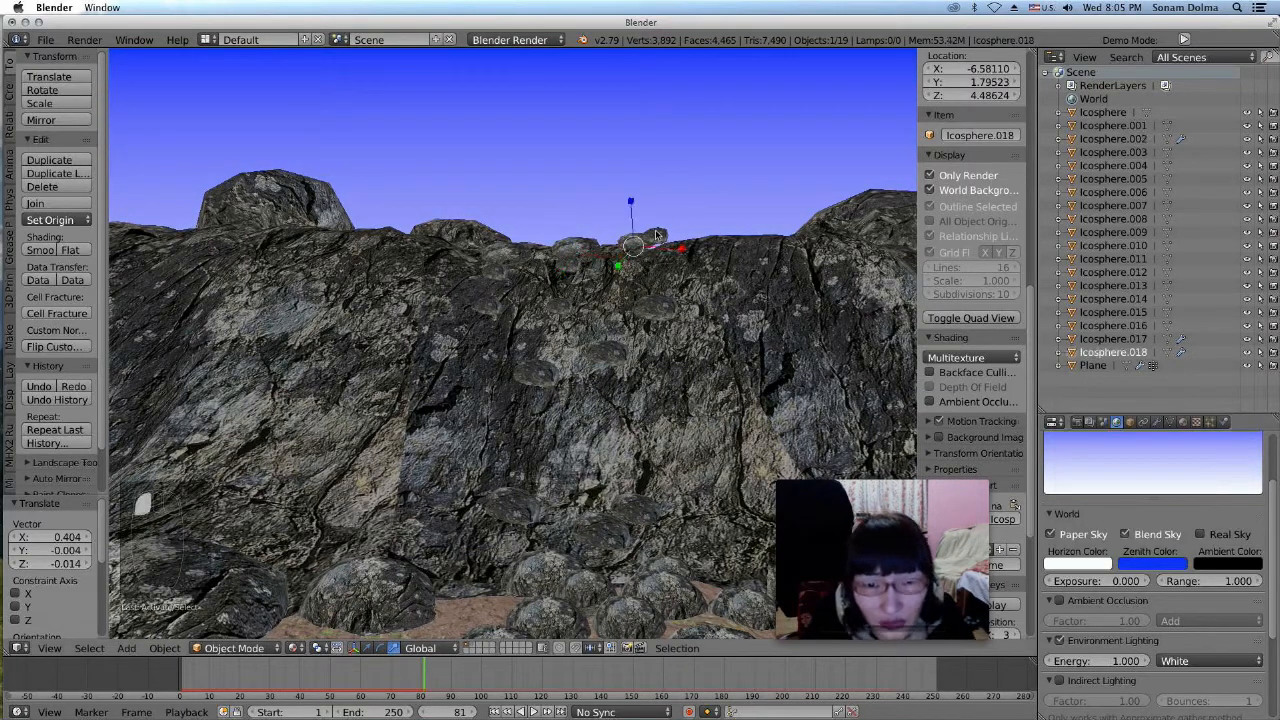
Move Icosphere.018 about 0.135 in X along the cliff edge and replay the animation from the first frame
key(g)
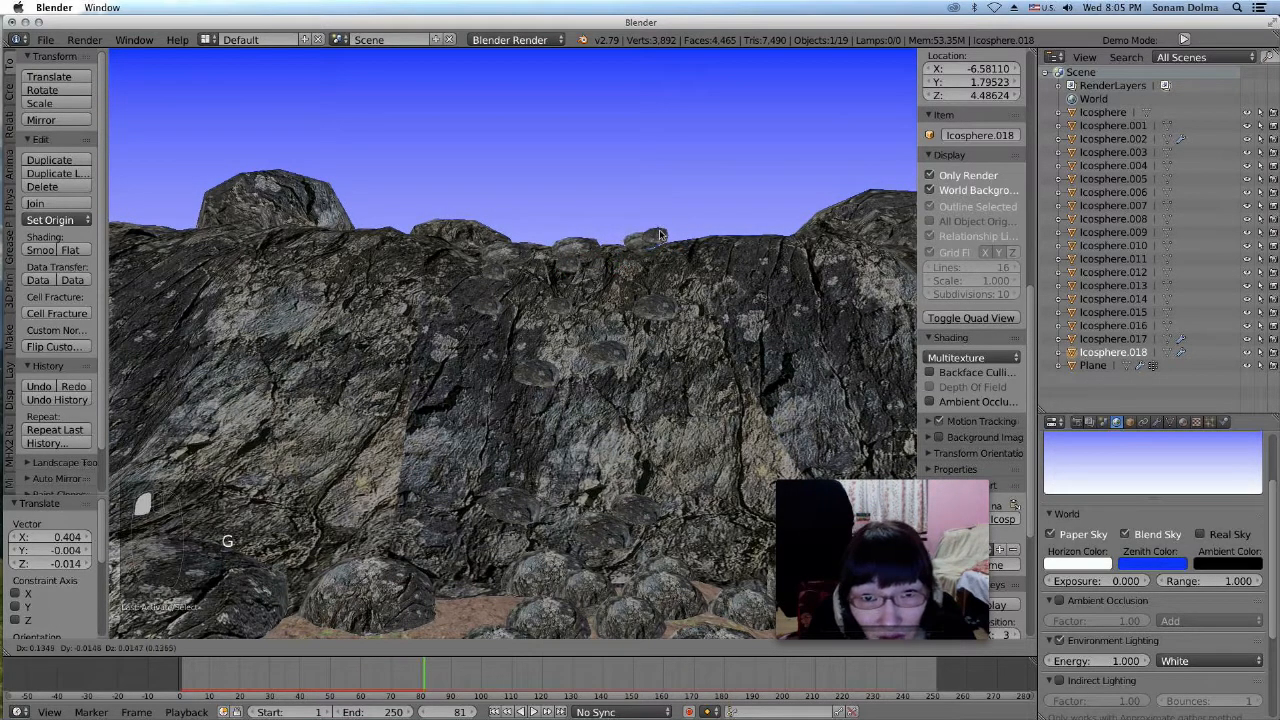
click(659, 232)
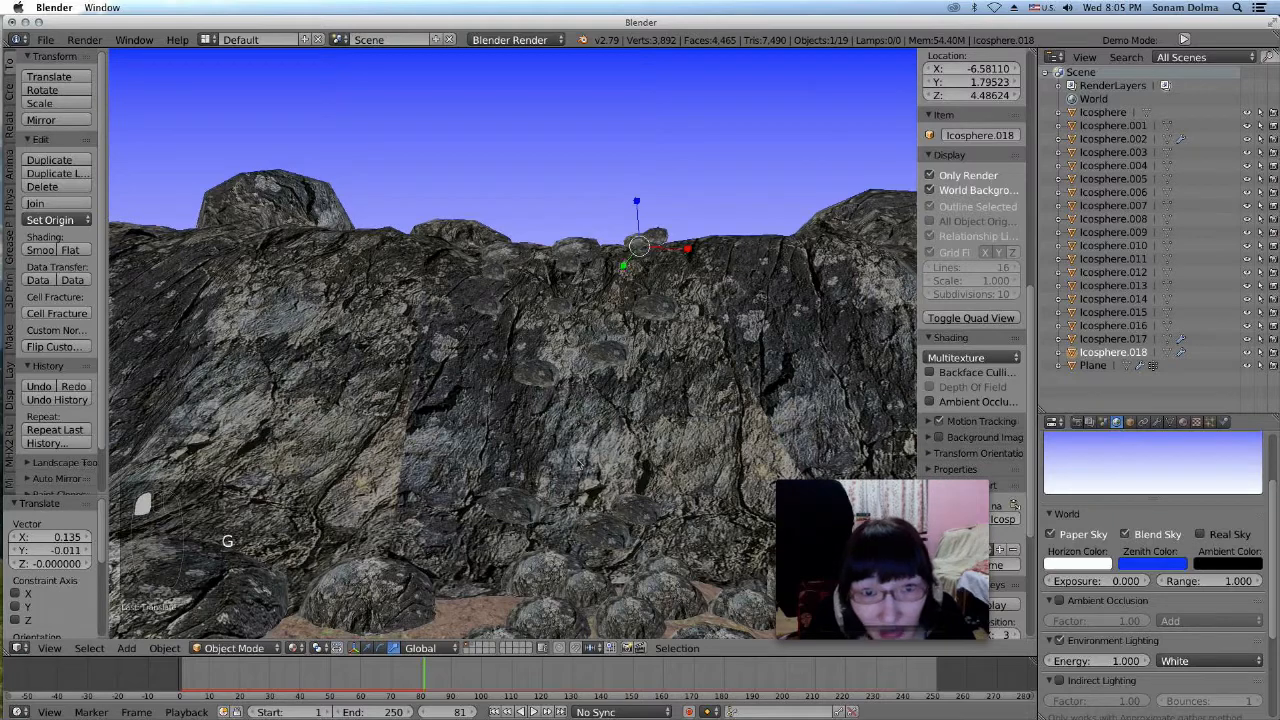
click(495, 712)
click(533, 712)
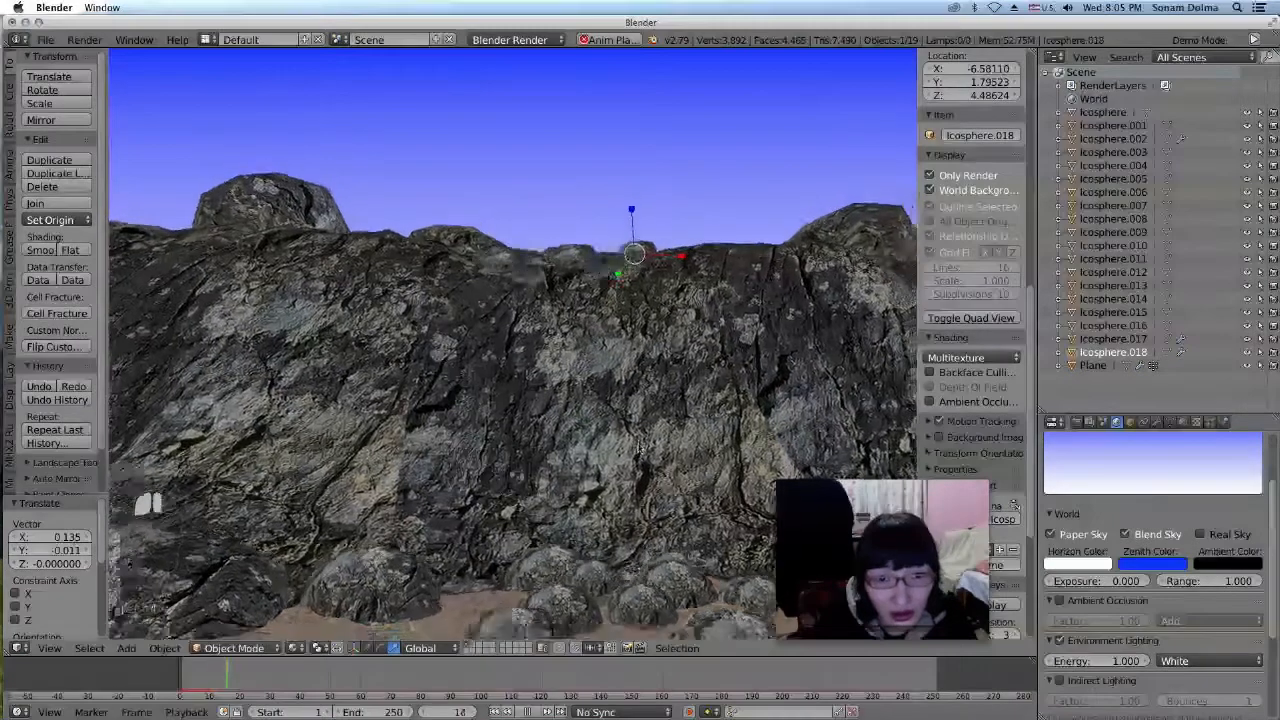